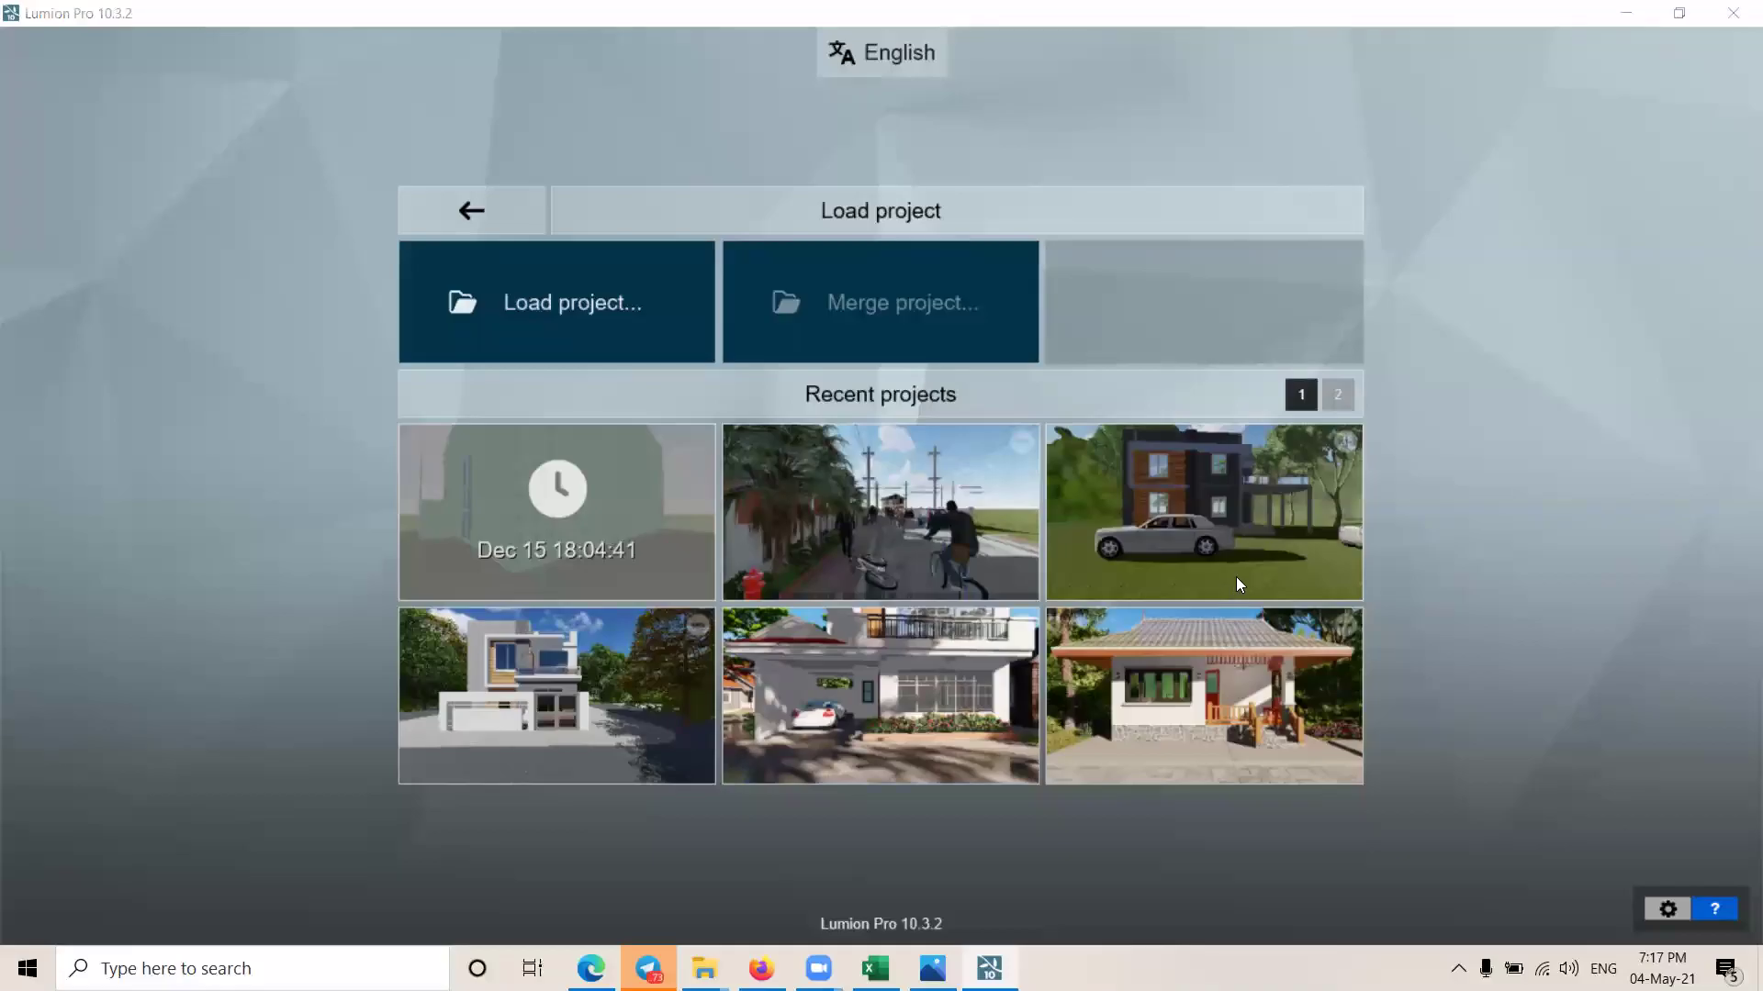
Step: Open the Modern Villa project from the recent-project thumbnails
click(1246, 529)
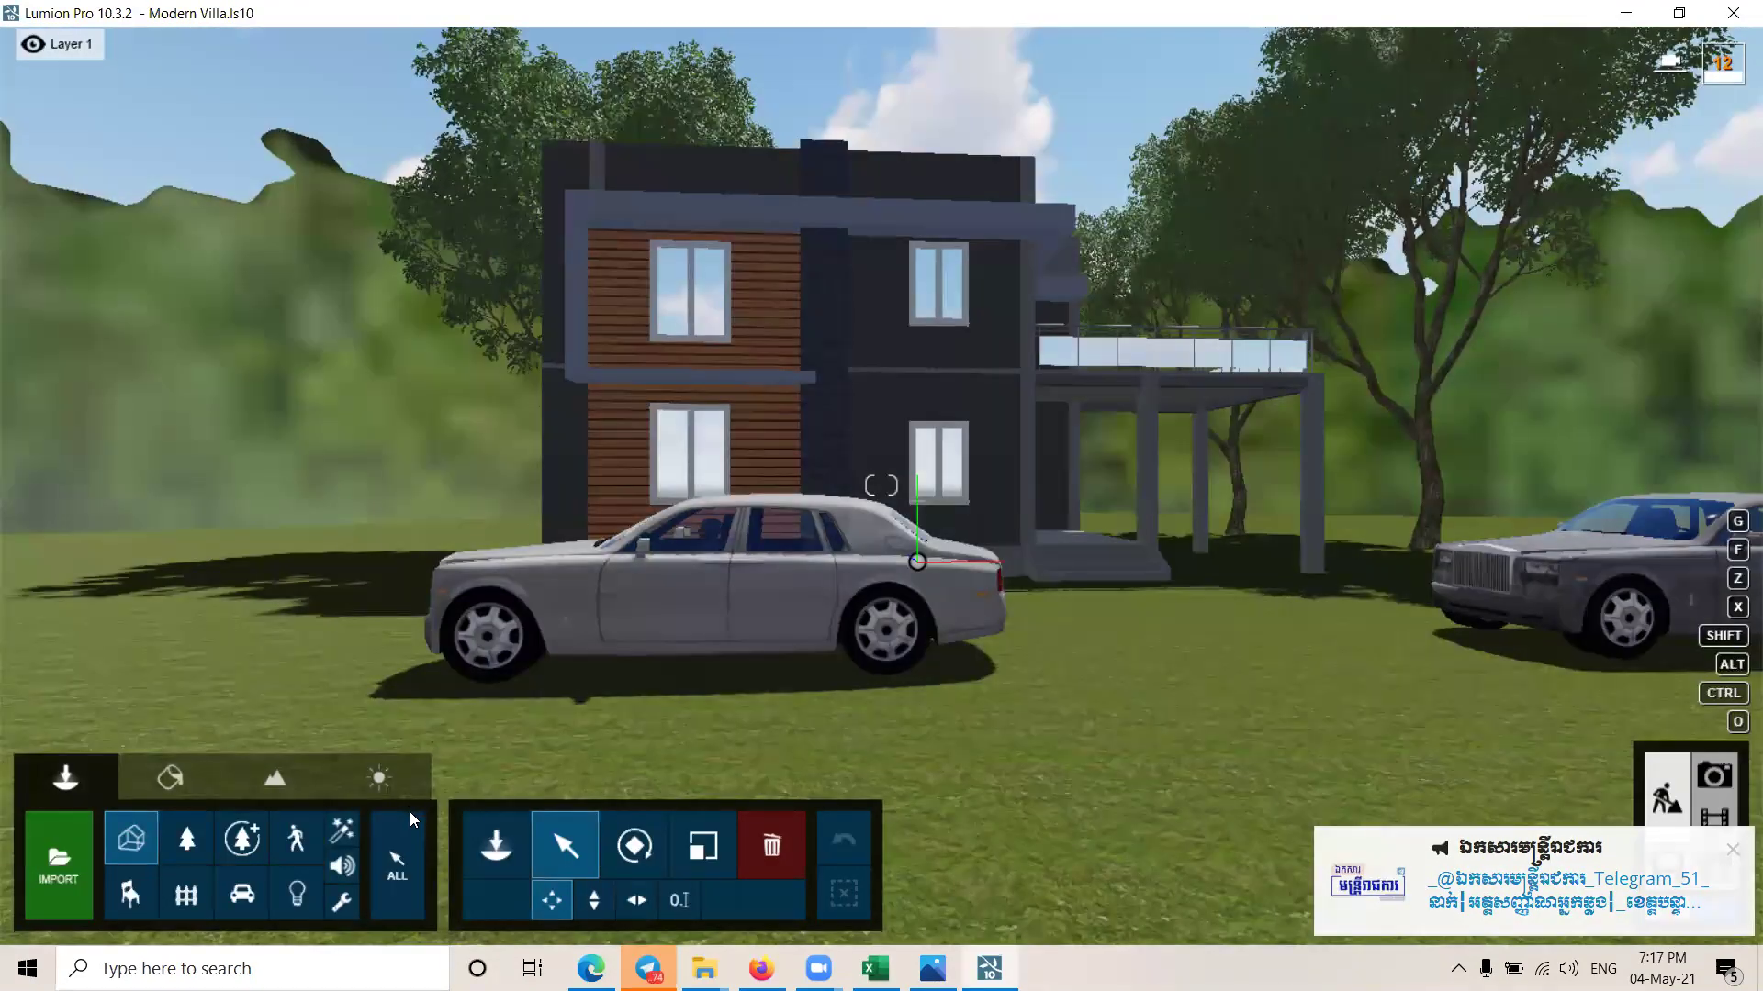
click(750, 423)
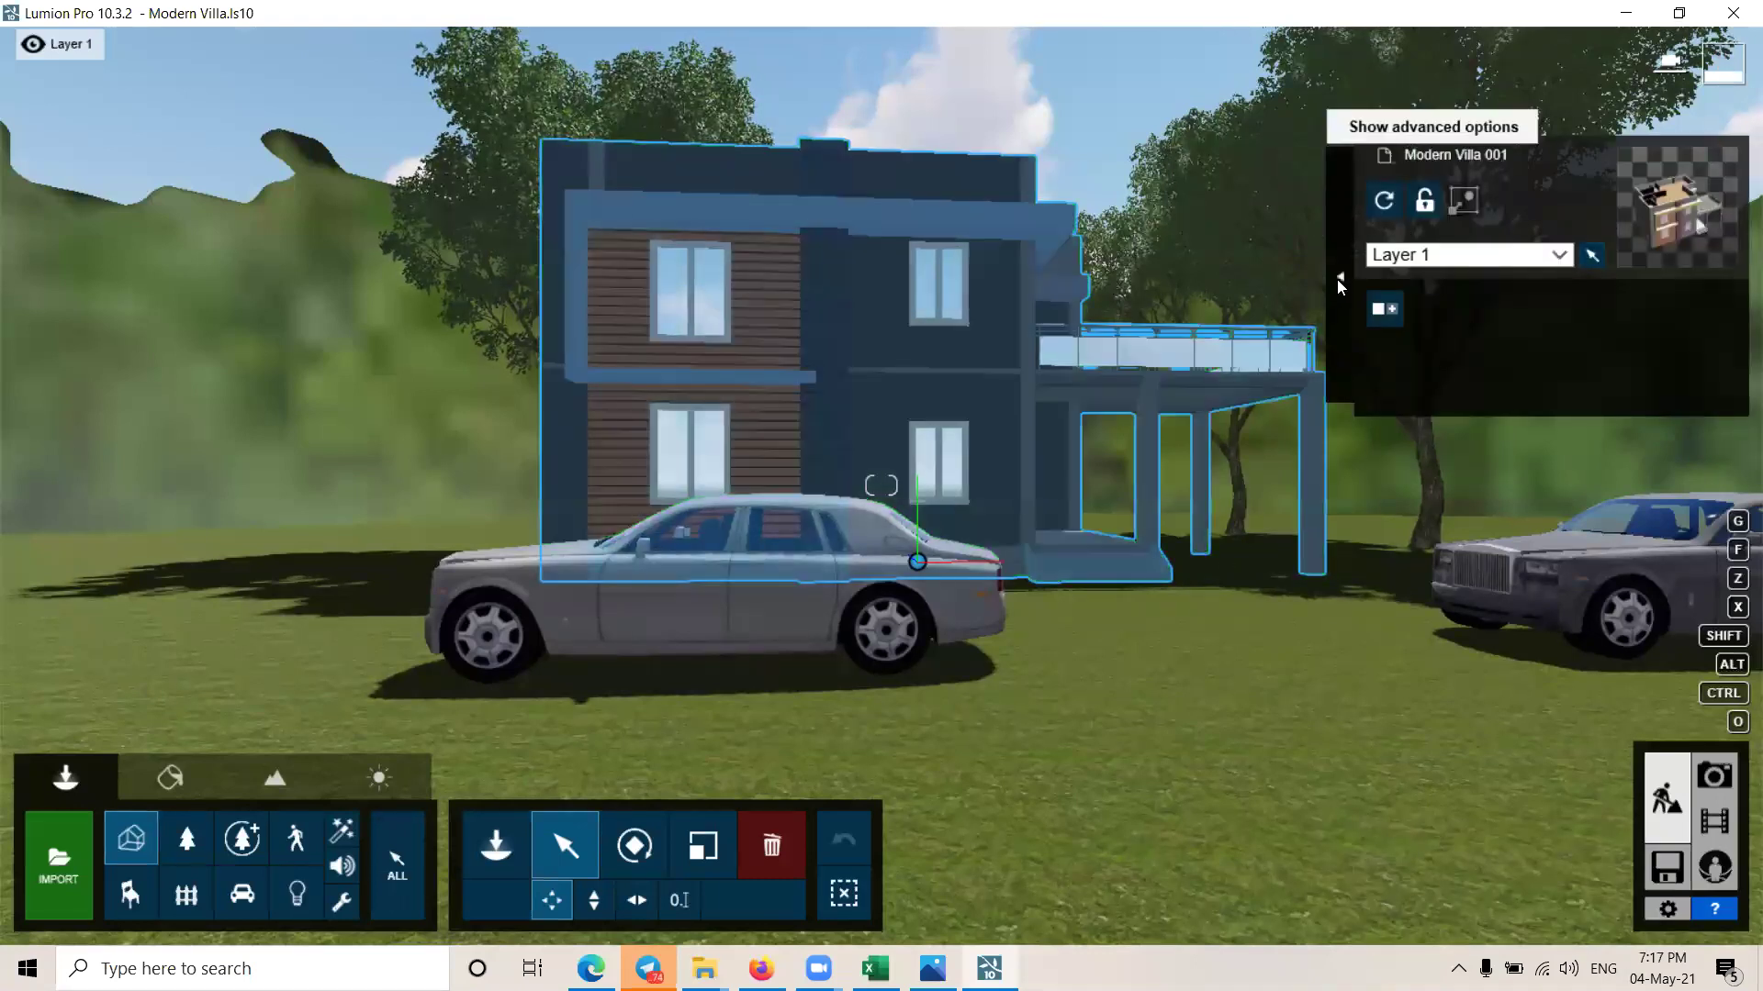
click(1338, 279)
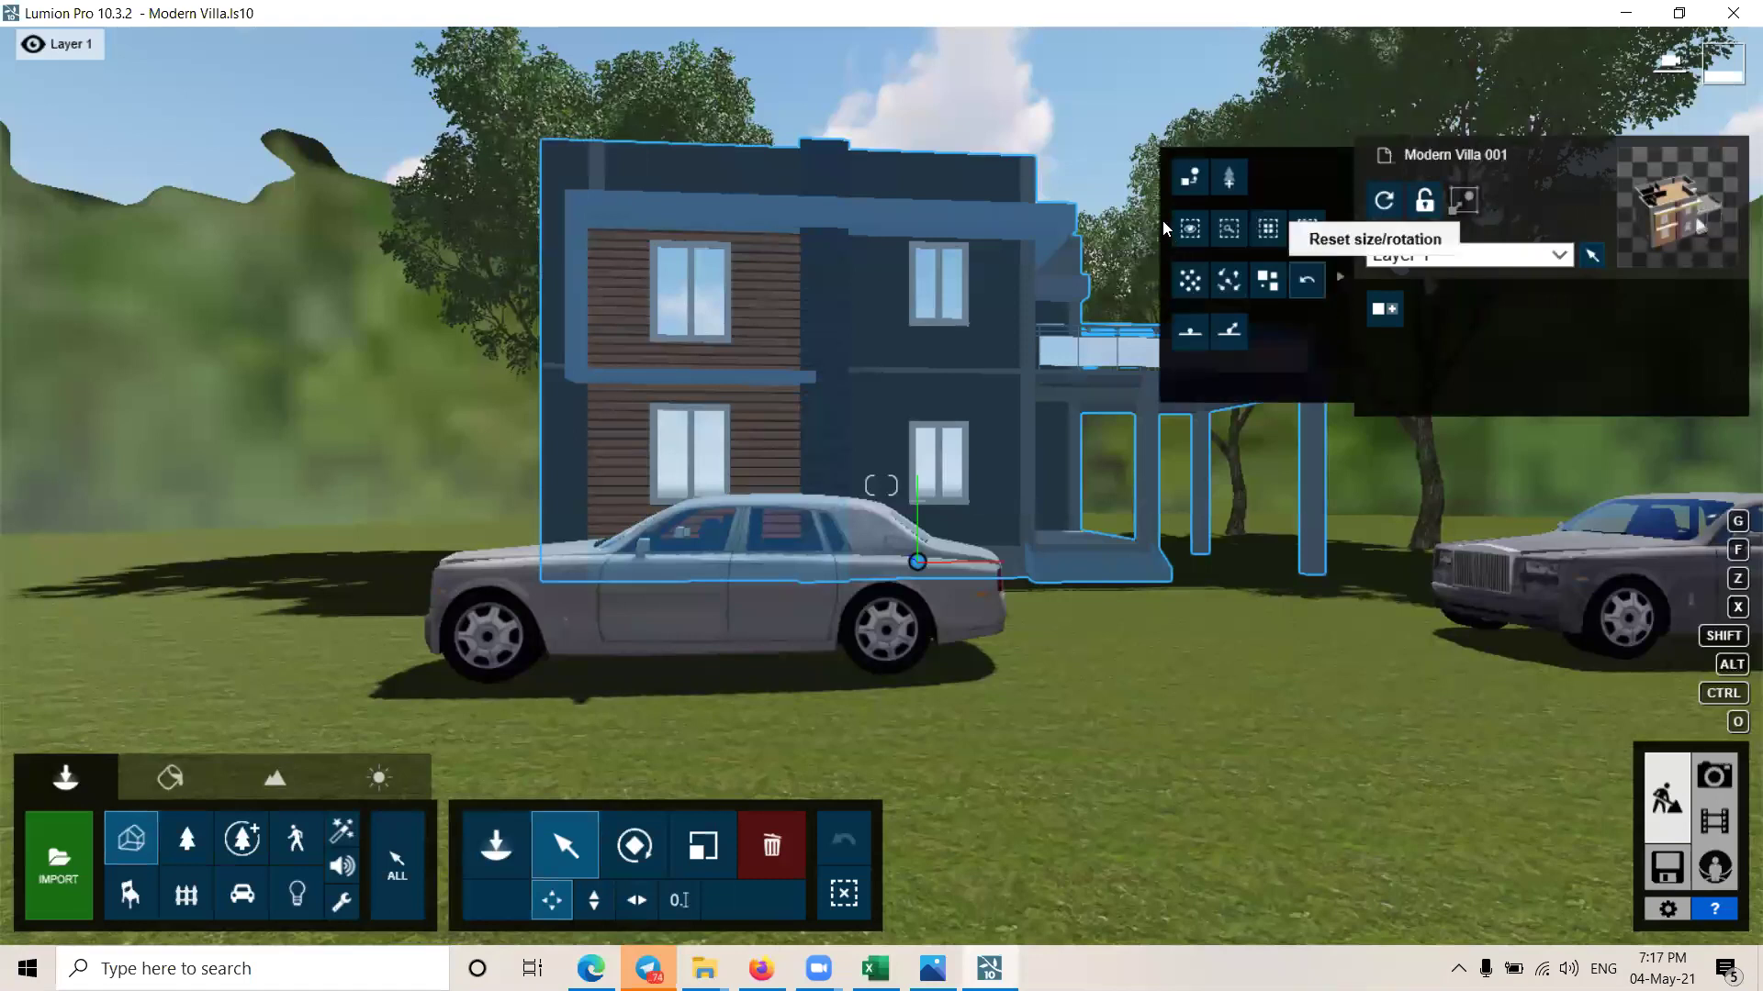
click(1191, 184)
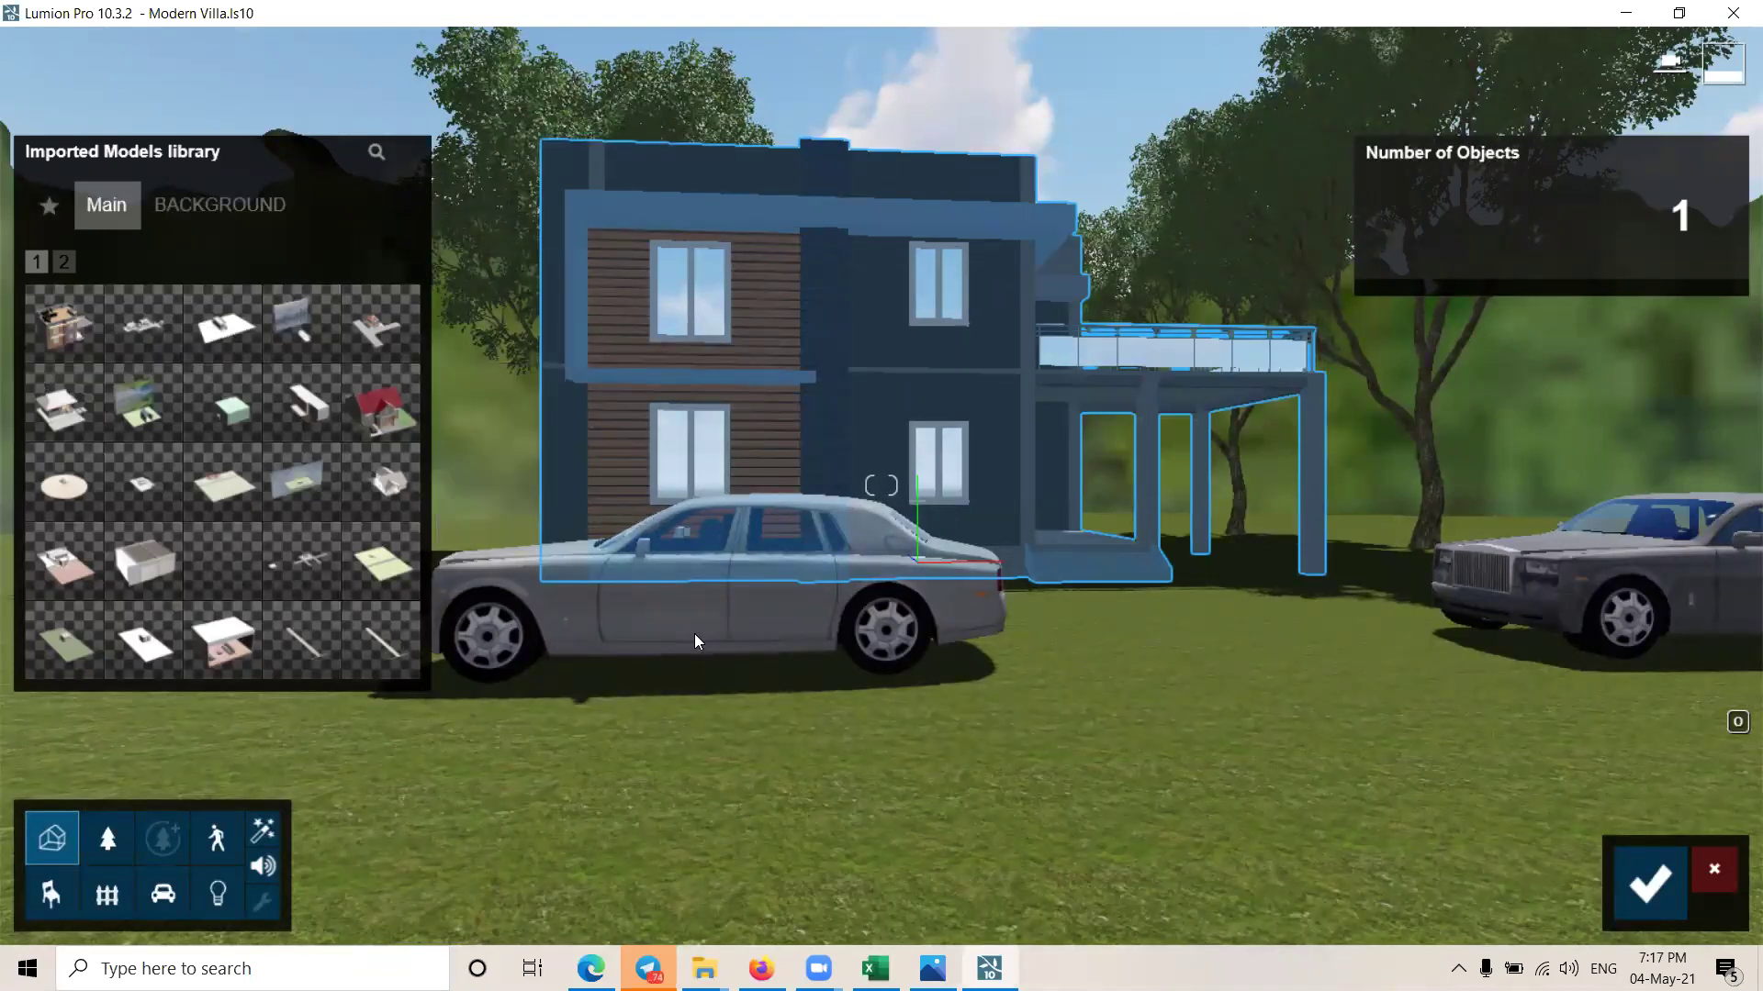
click(1714, 872)
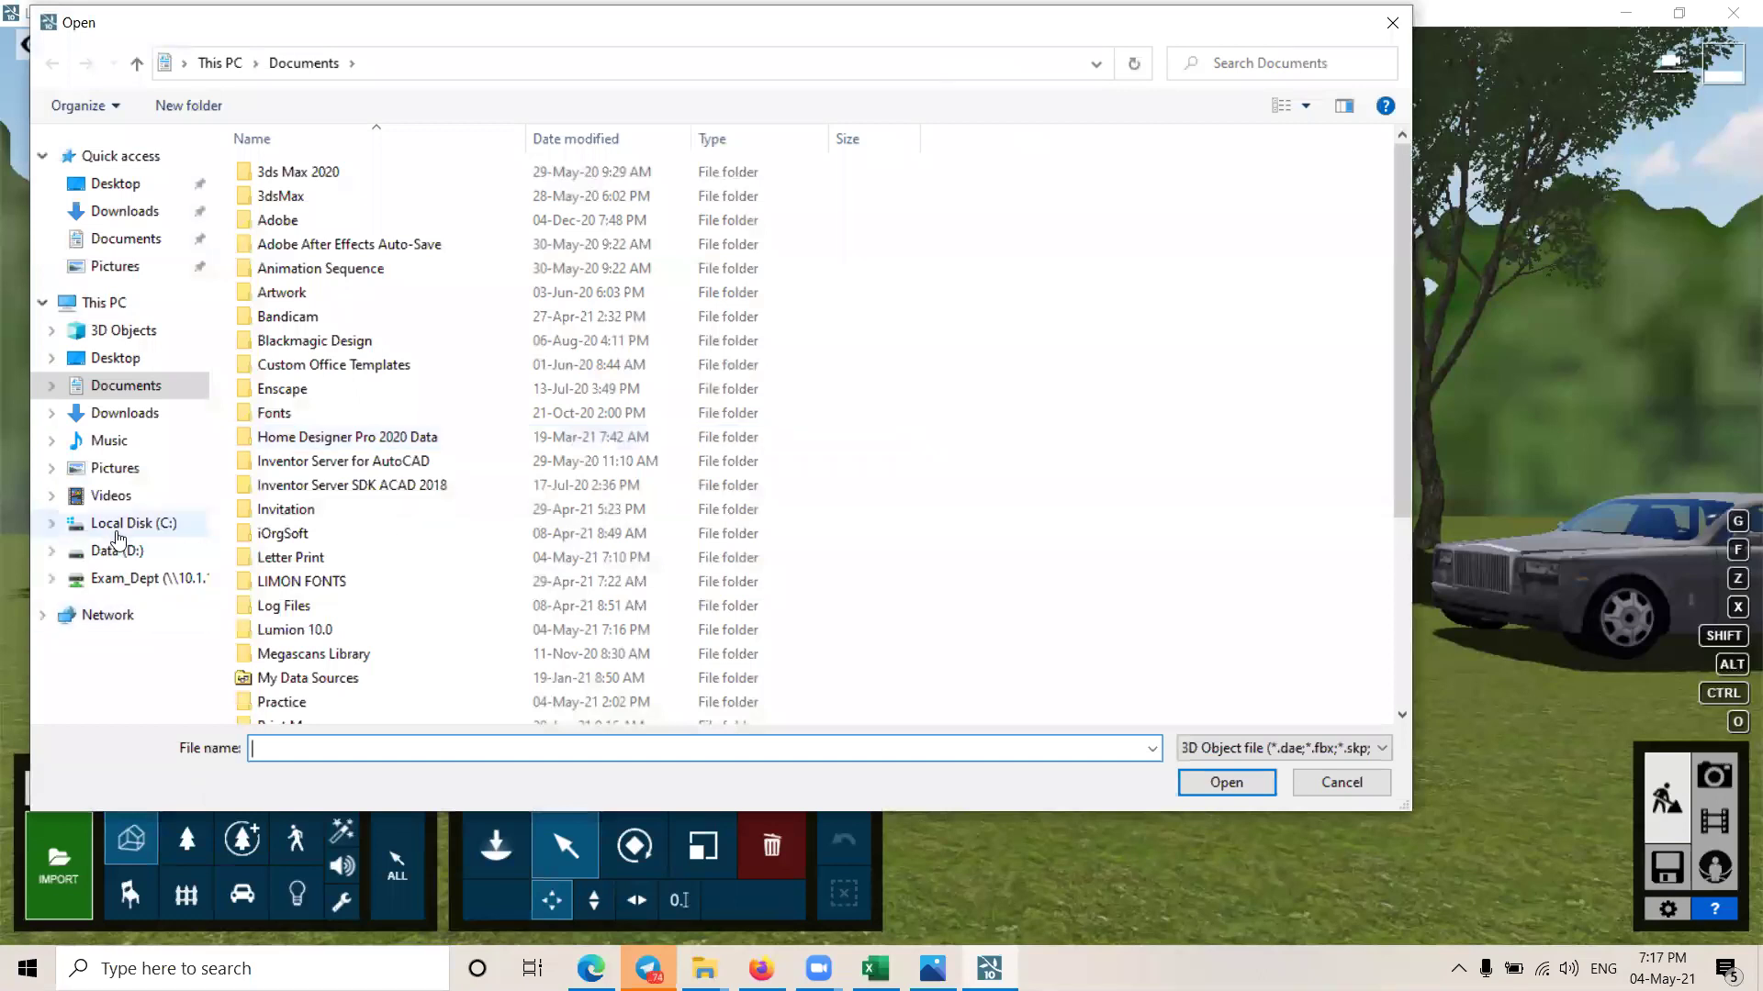
Step: Import Modern Villa_002.dae from D:\my folder\Revit Projects and accept the import settings
click(110, 550)
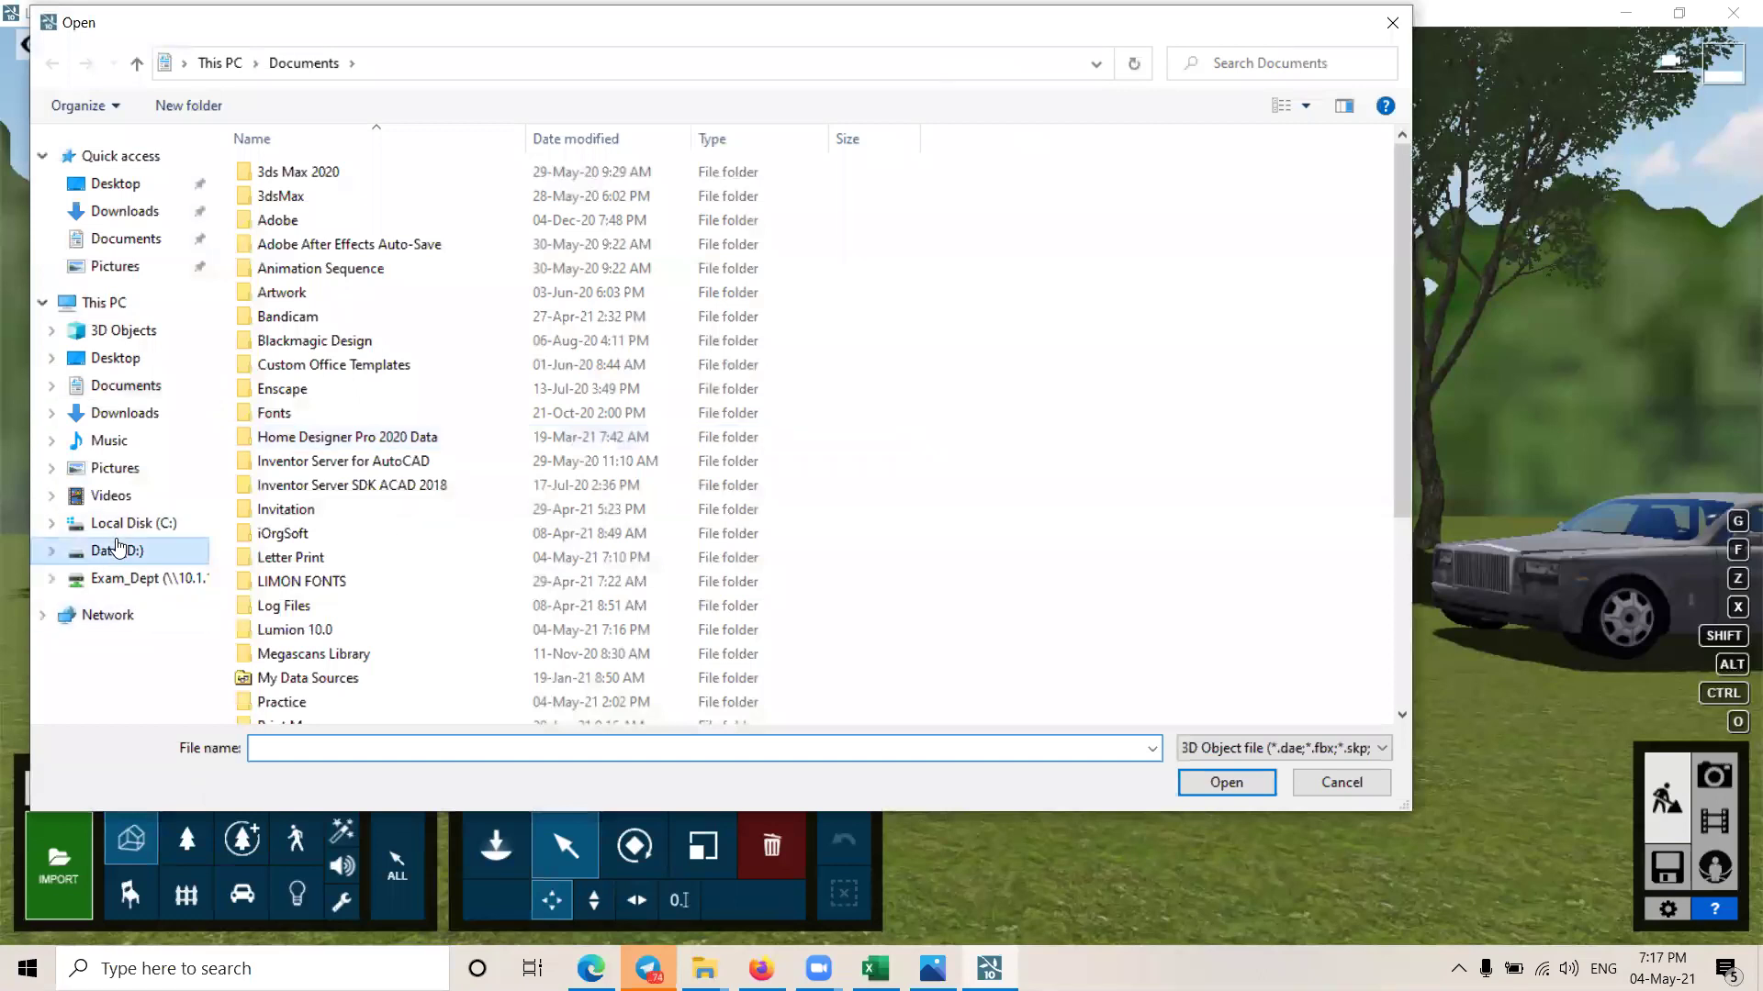
double_click(291, 557)
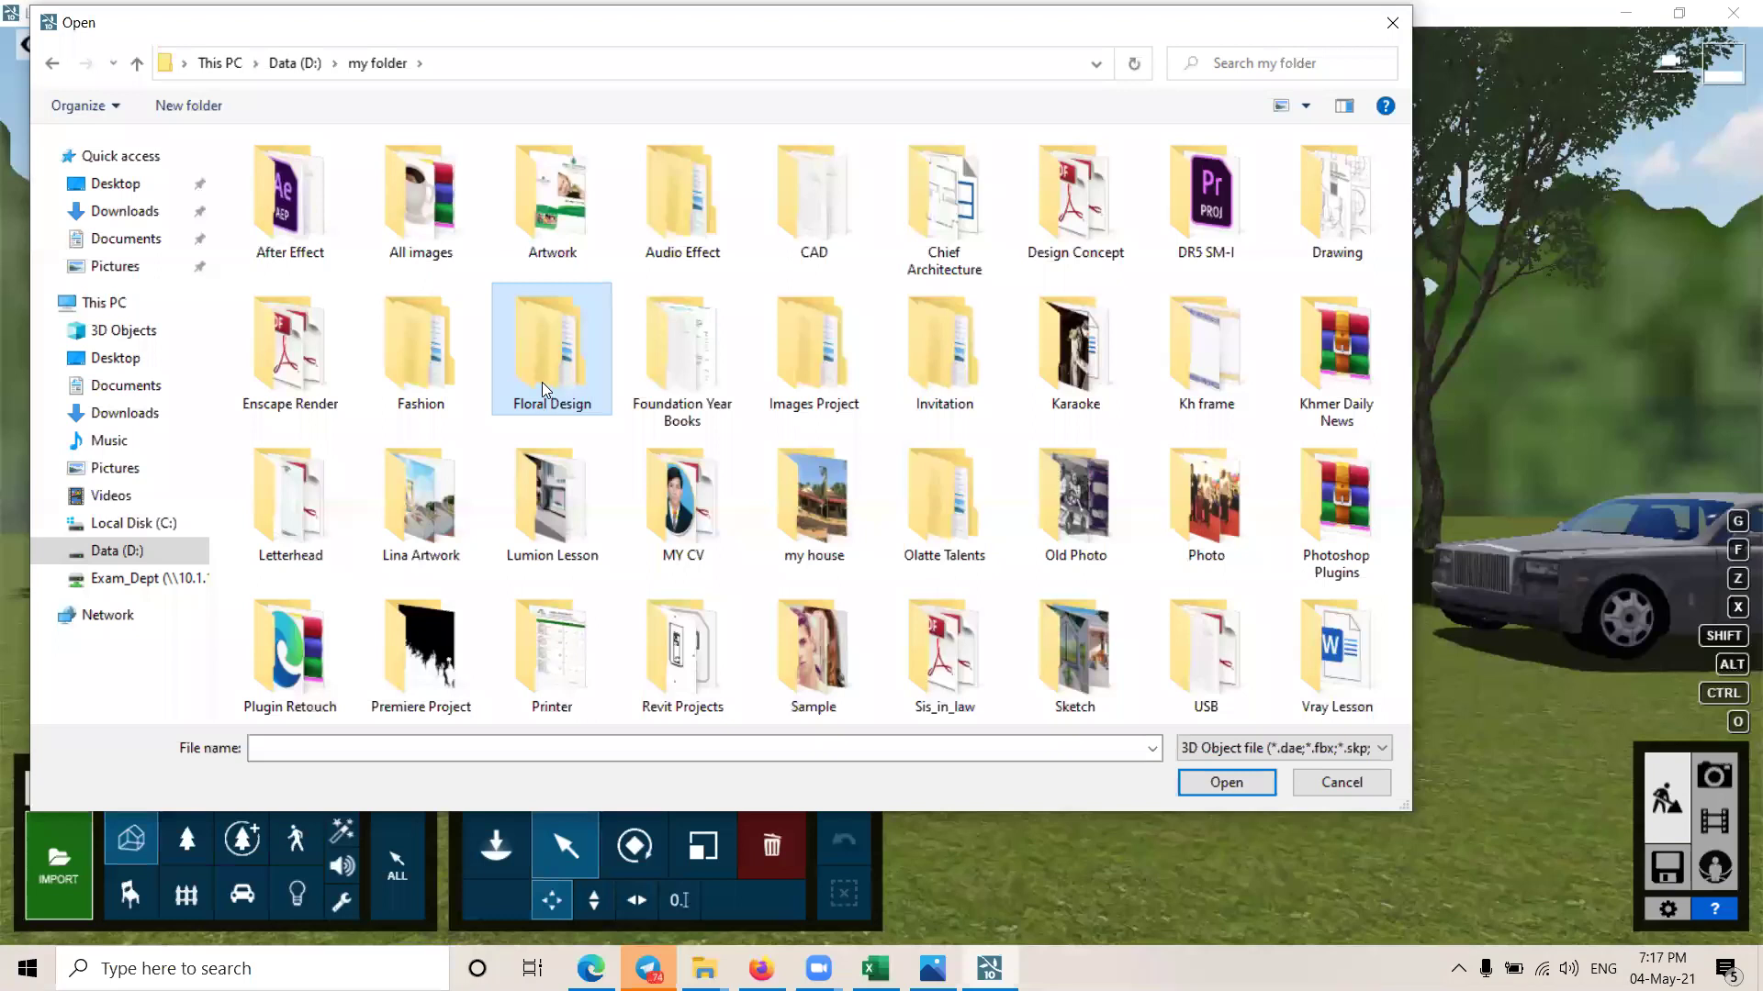
click(687, 653)
double_click(716, 668)
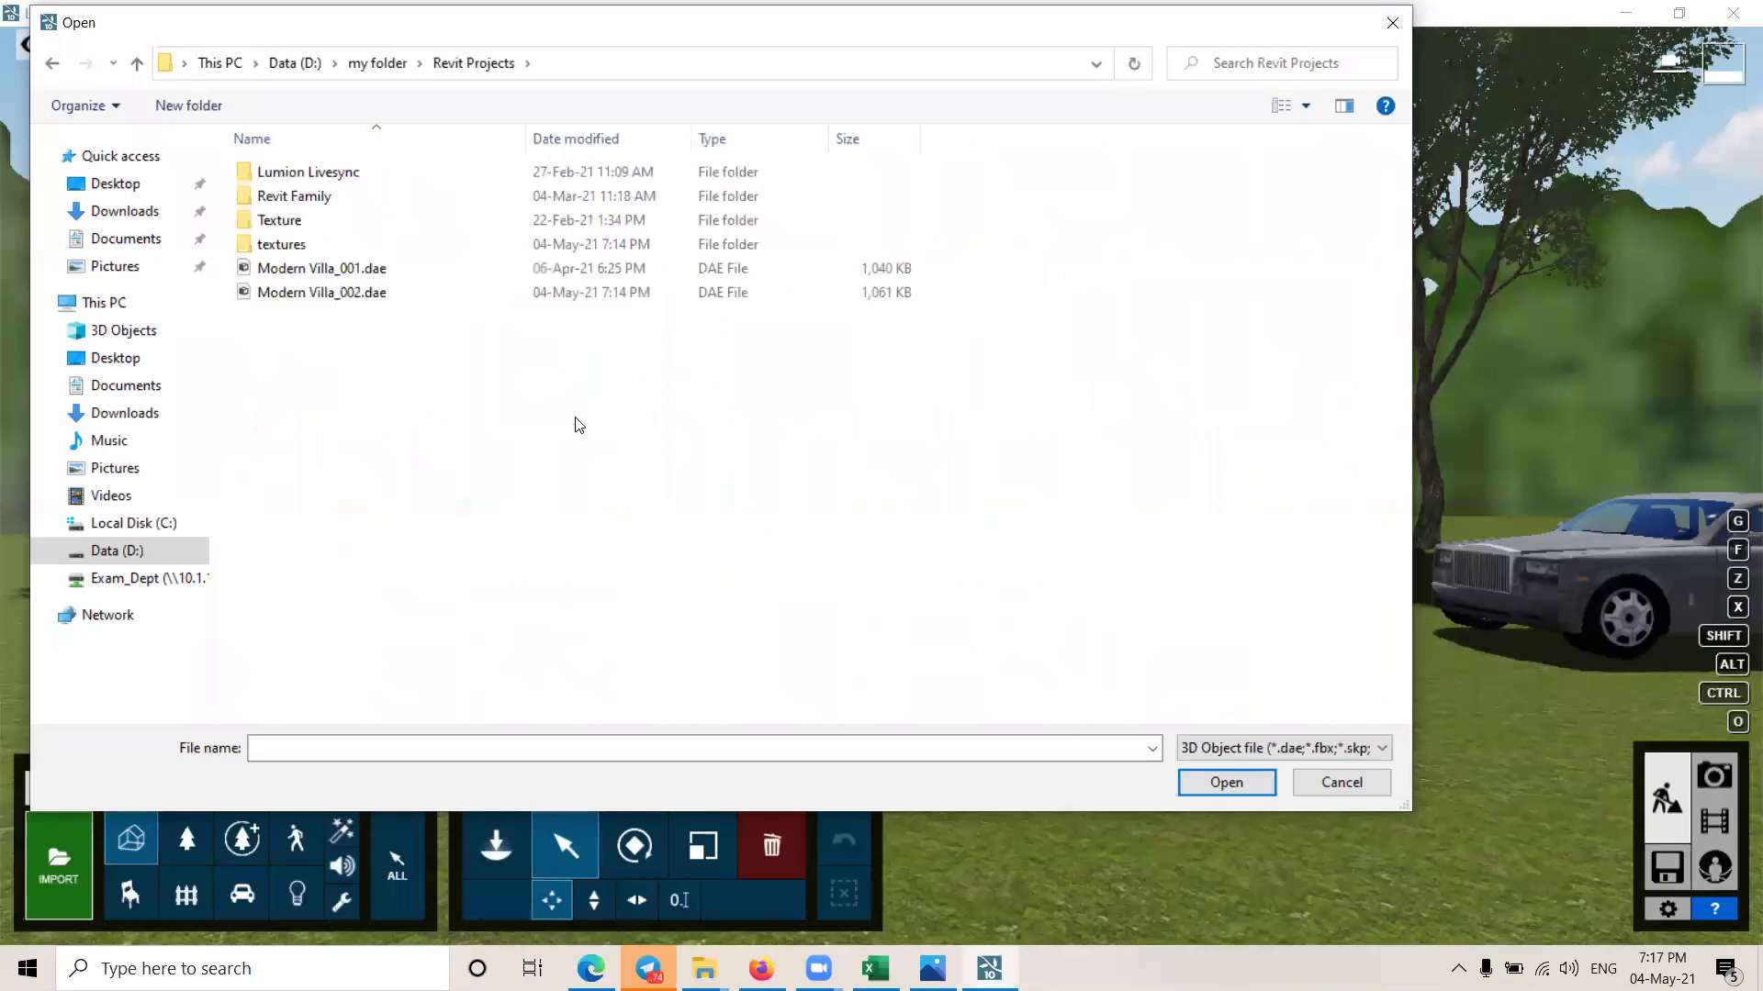
click(370, 308)
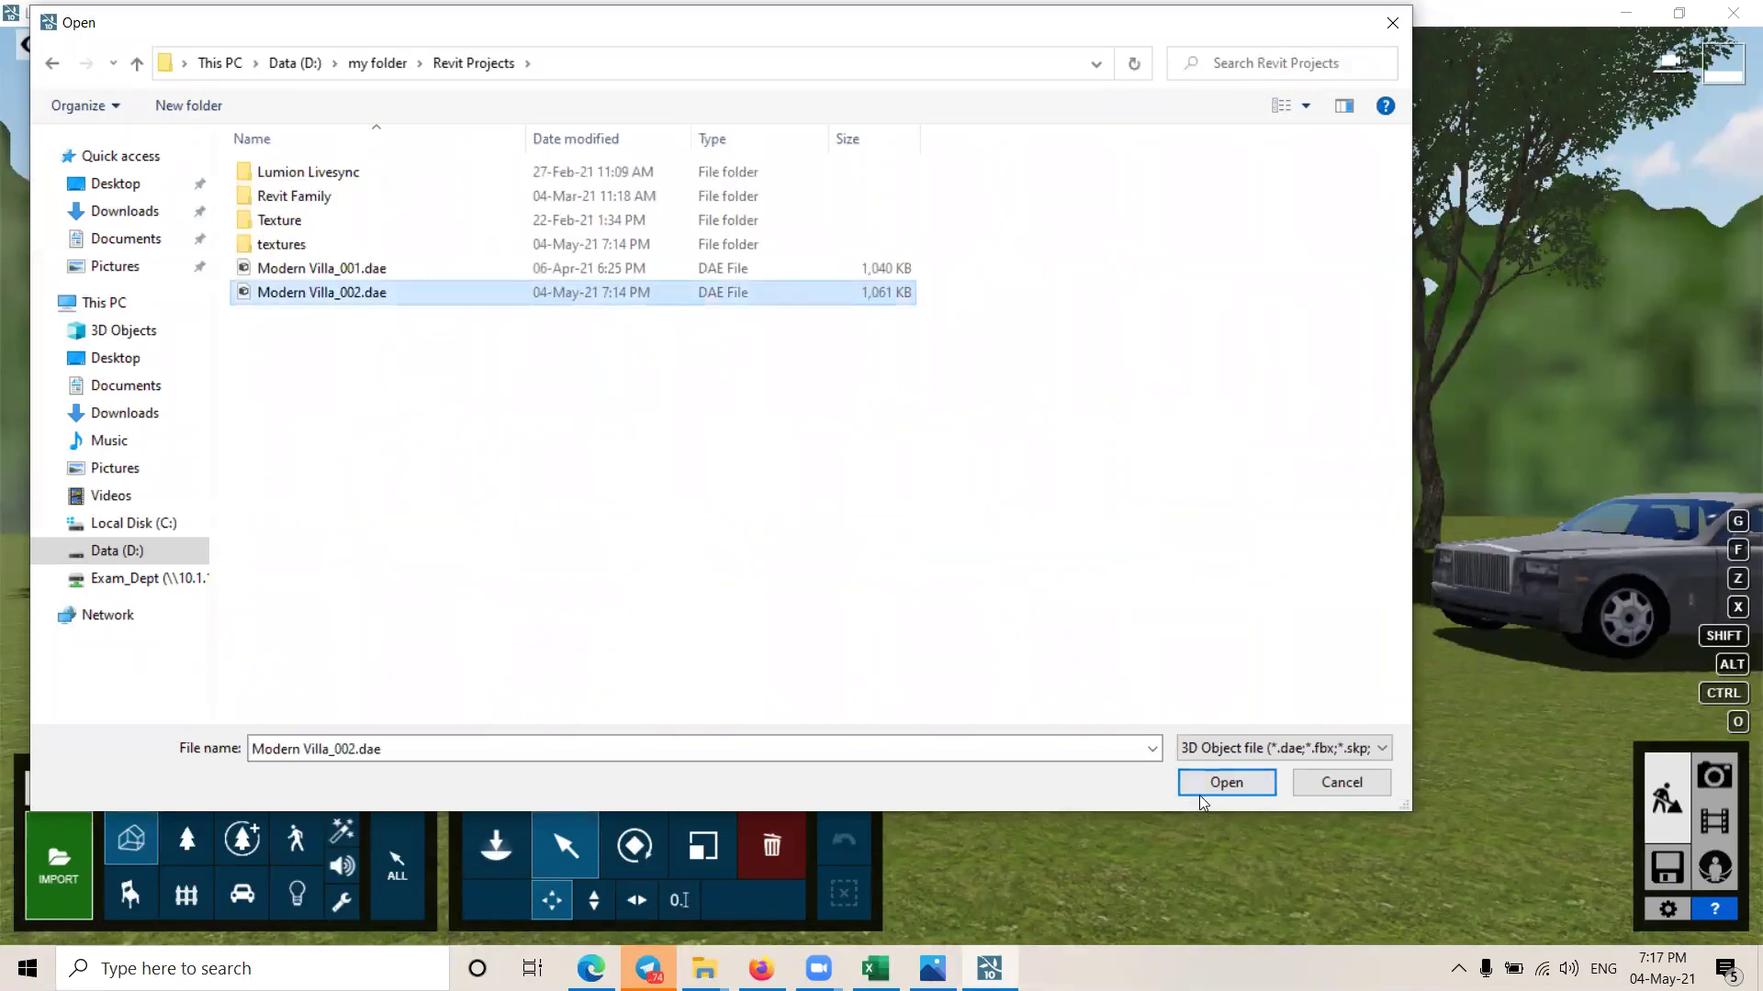
click(1202, 785)
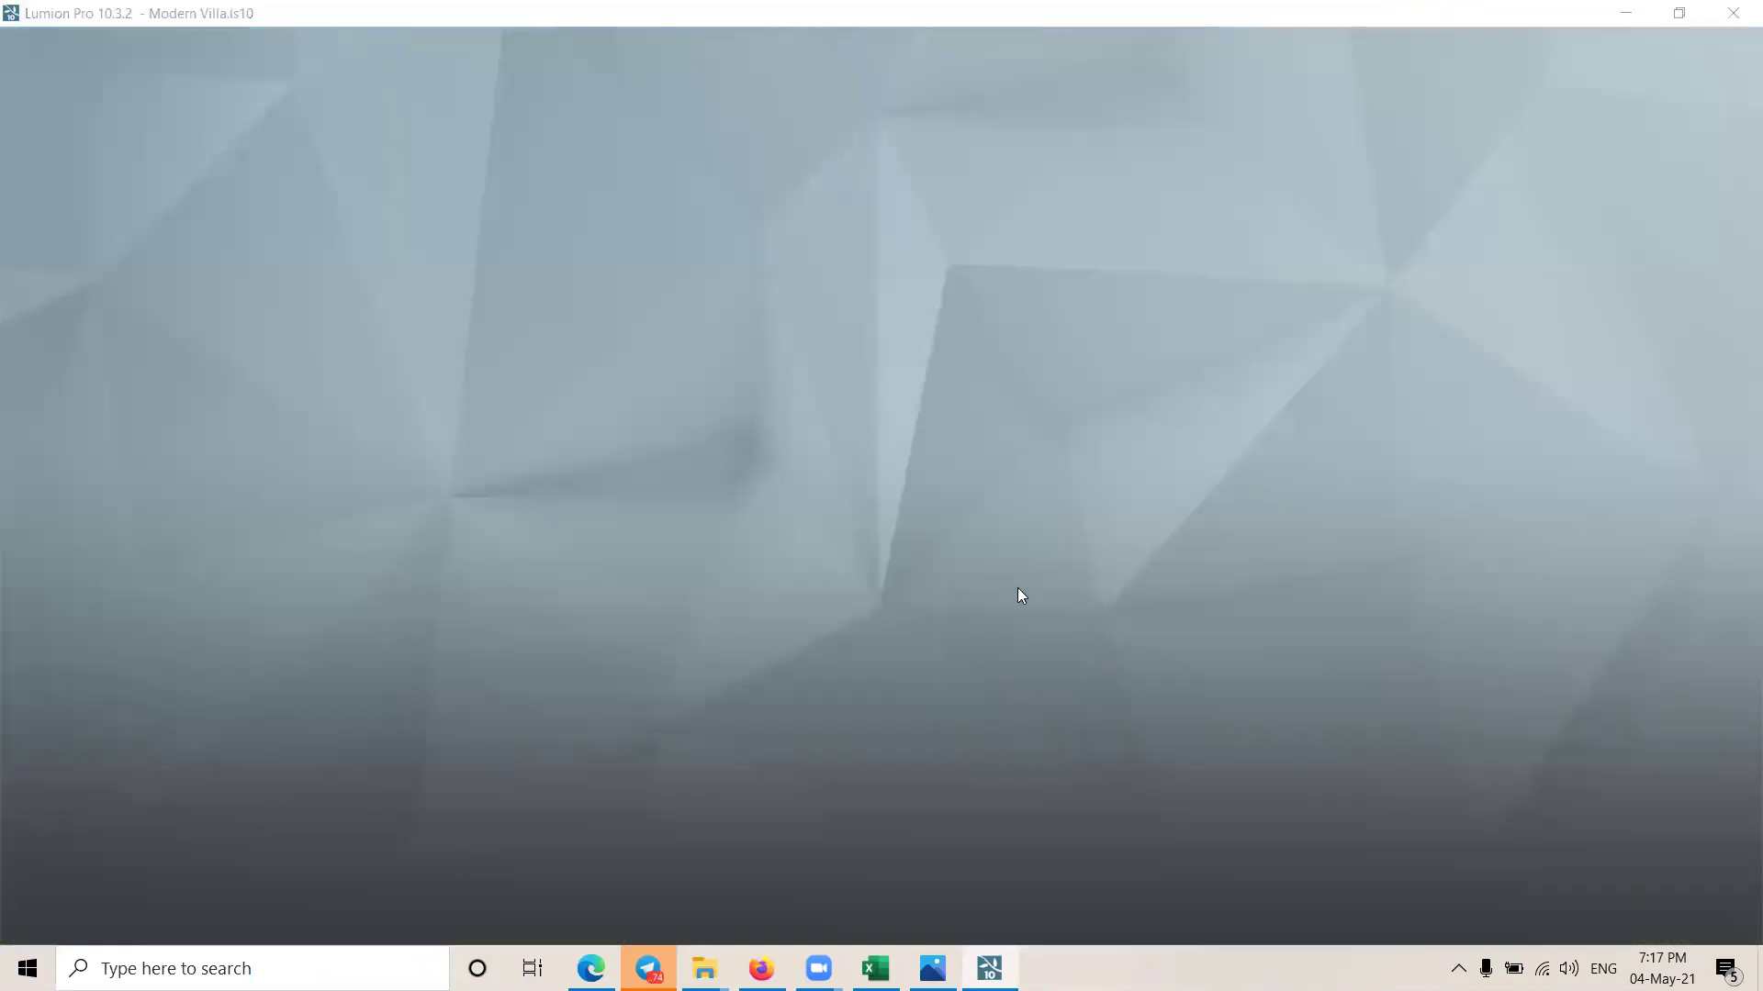
click(1213, 730)
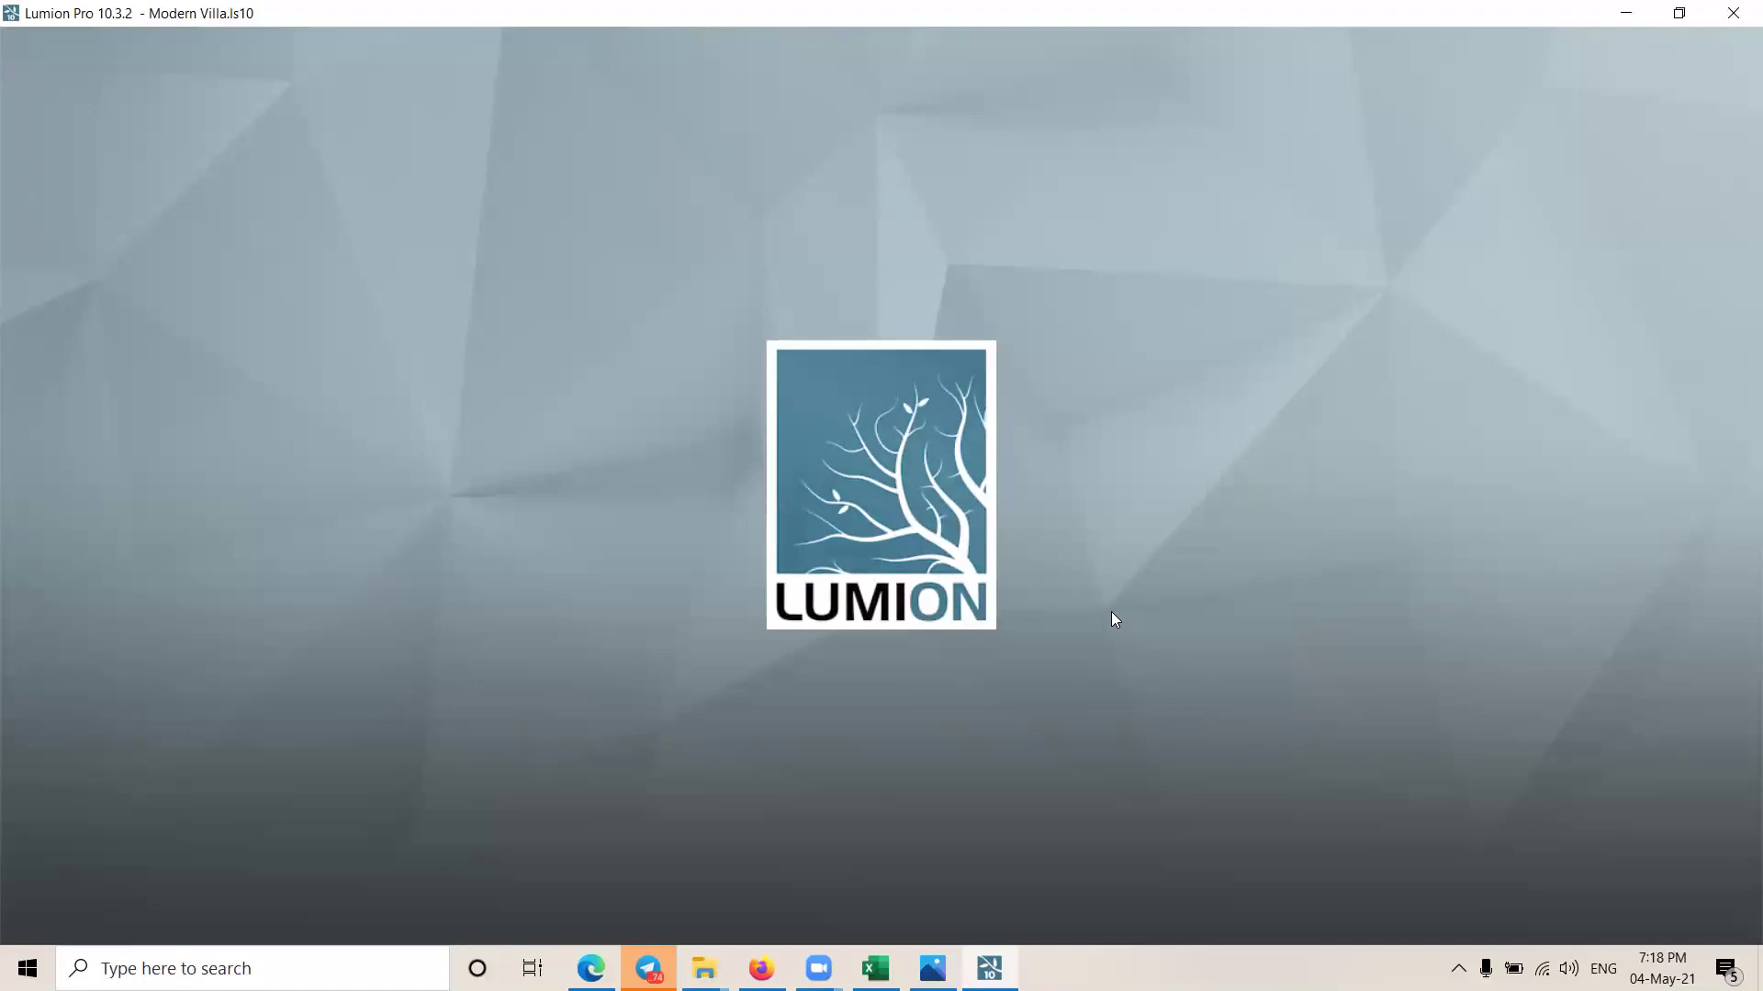
Step: Cancel placement, select the old villa and replace it with the Modern Villa 002 model
scroll(1116, 450, down, 5)
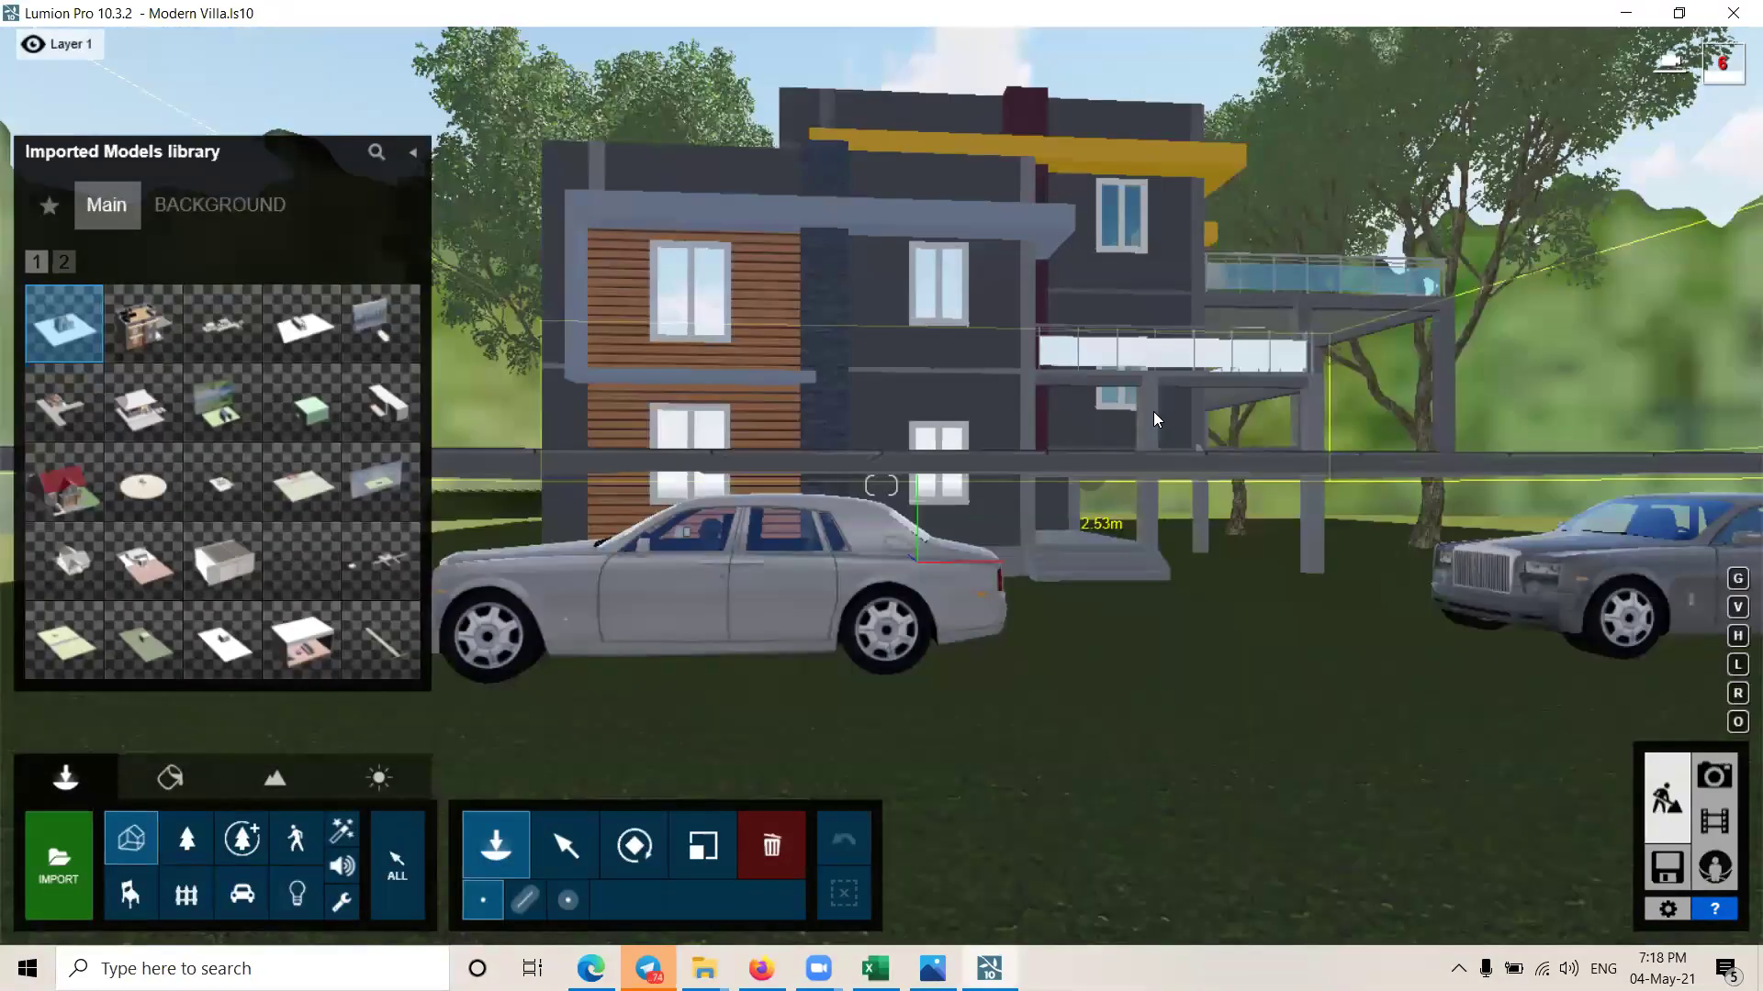
click(1046, 569)
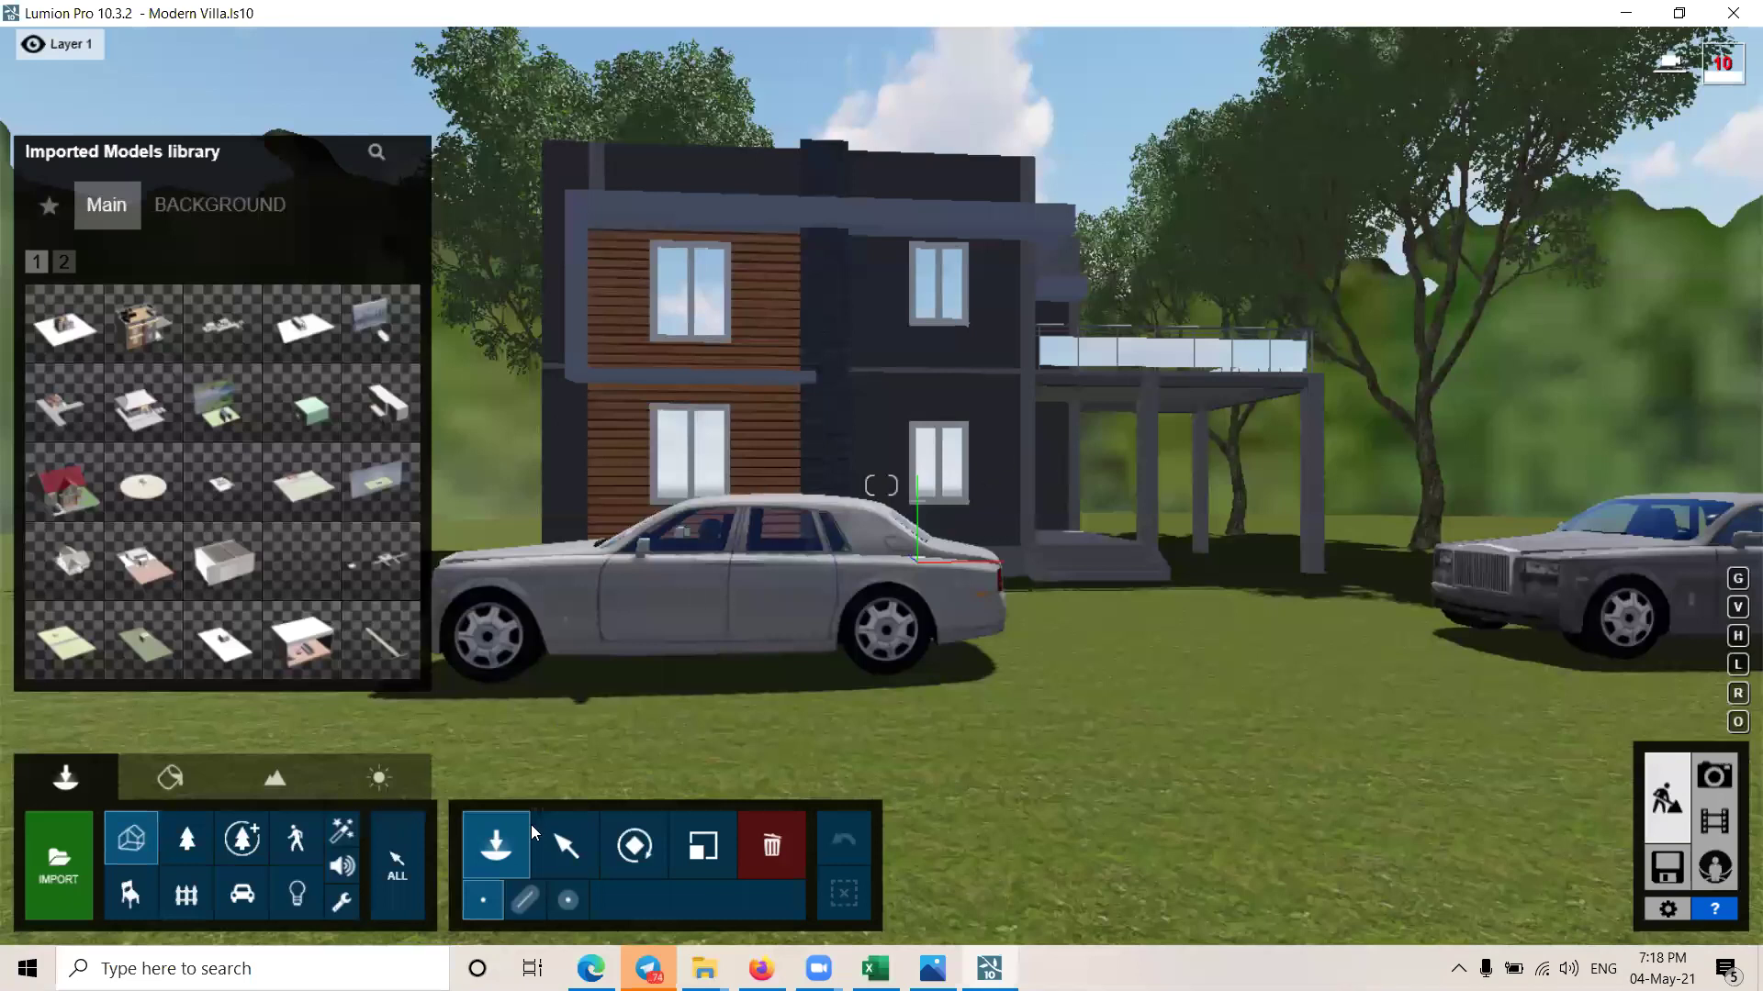
click(564, 845)
click(900, 409)
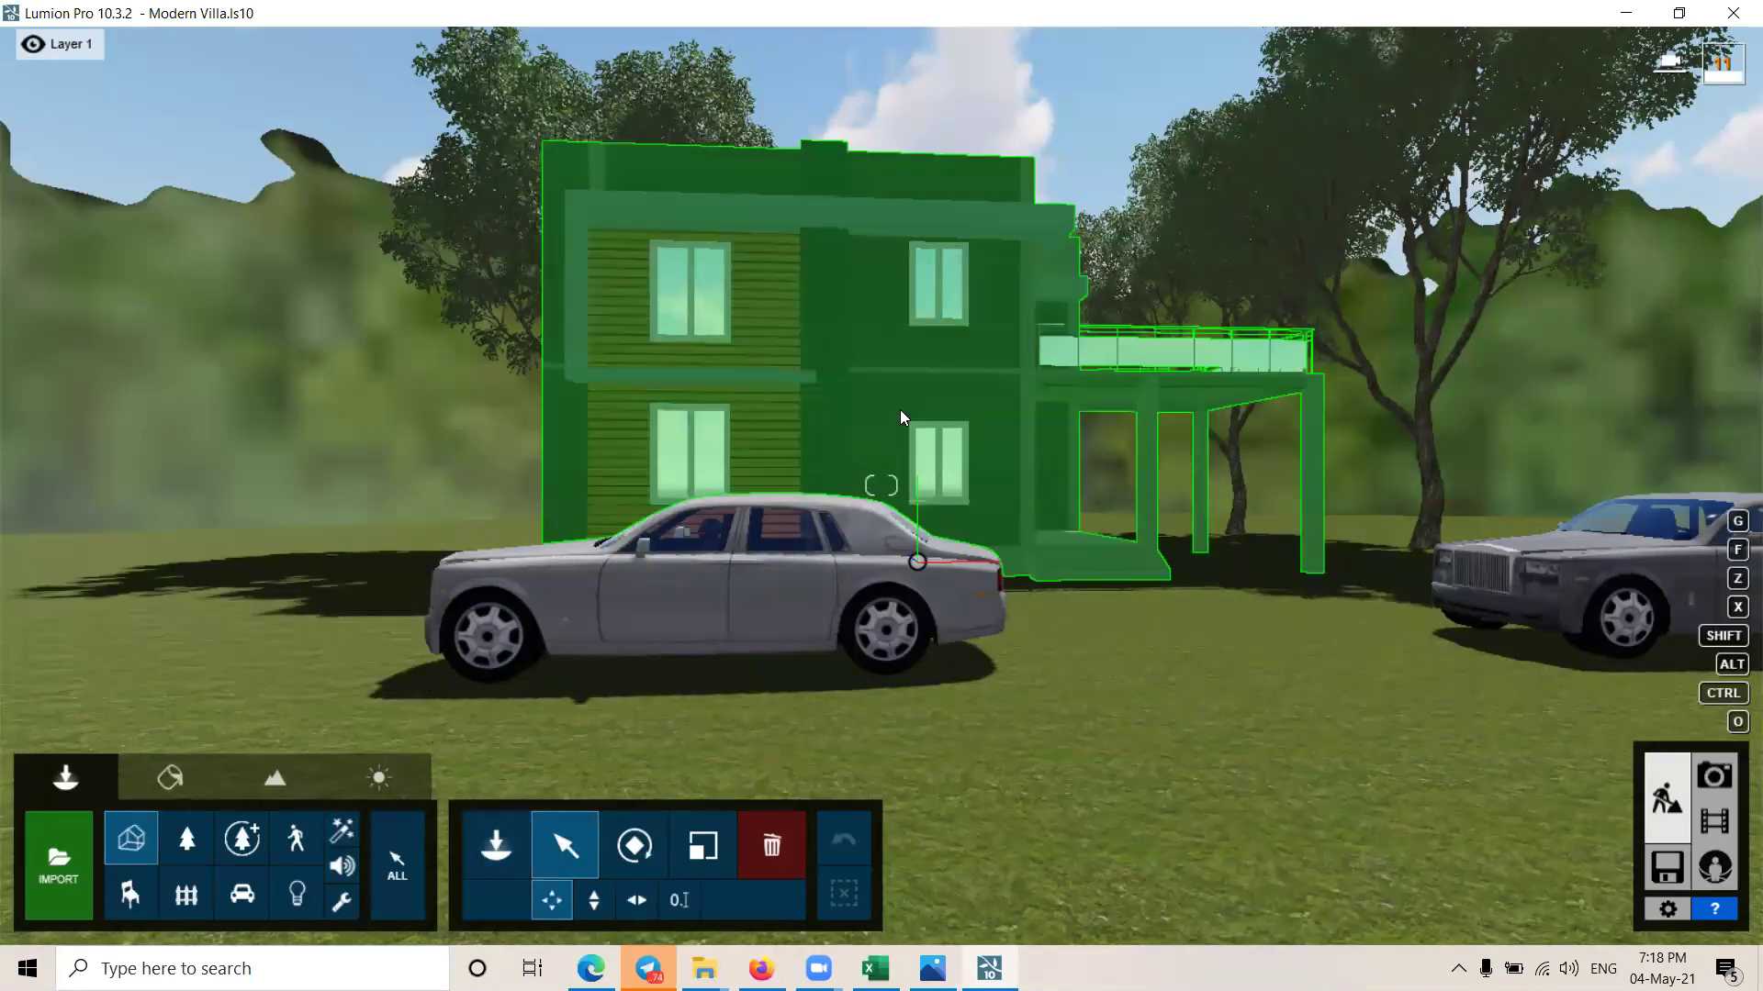
click(1153, 391)
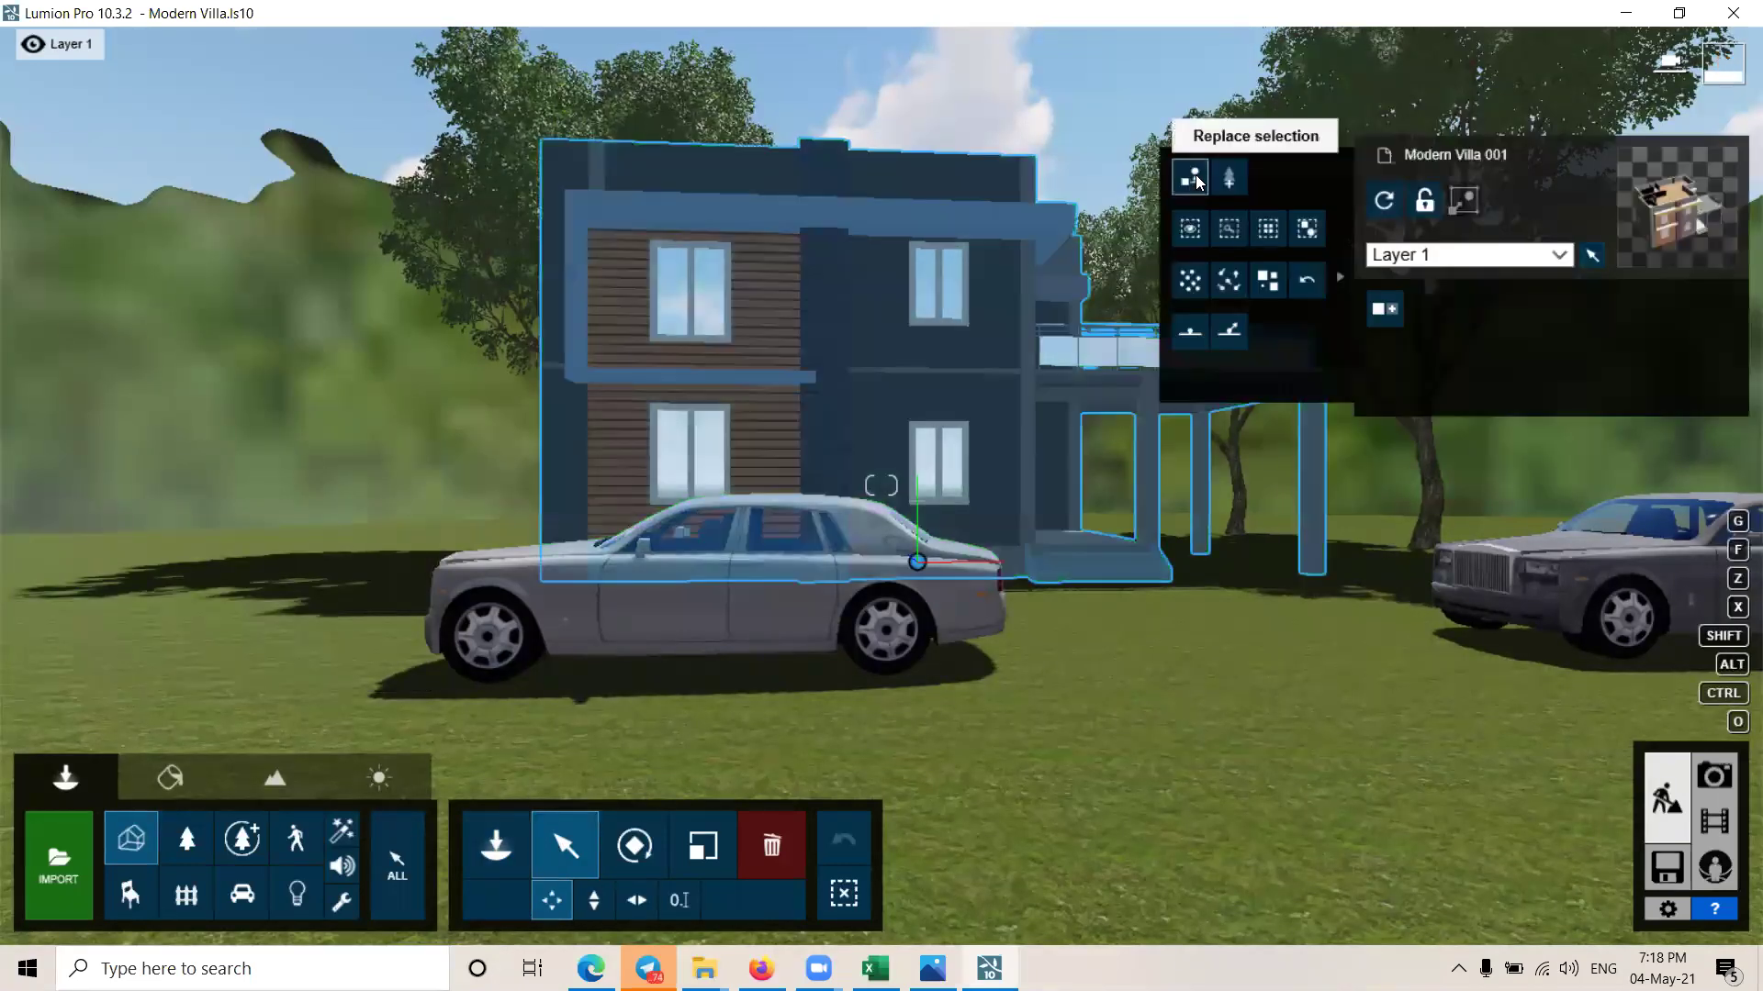
click(1195, 180)
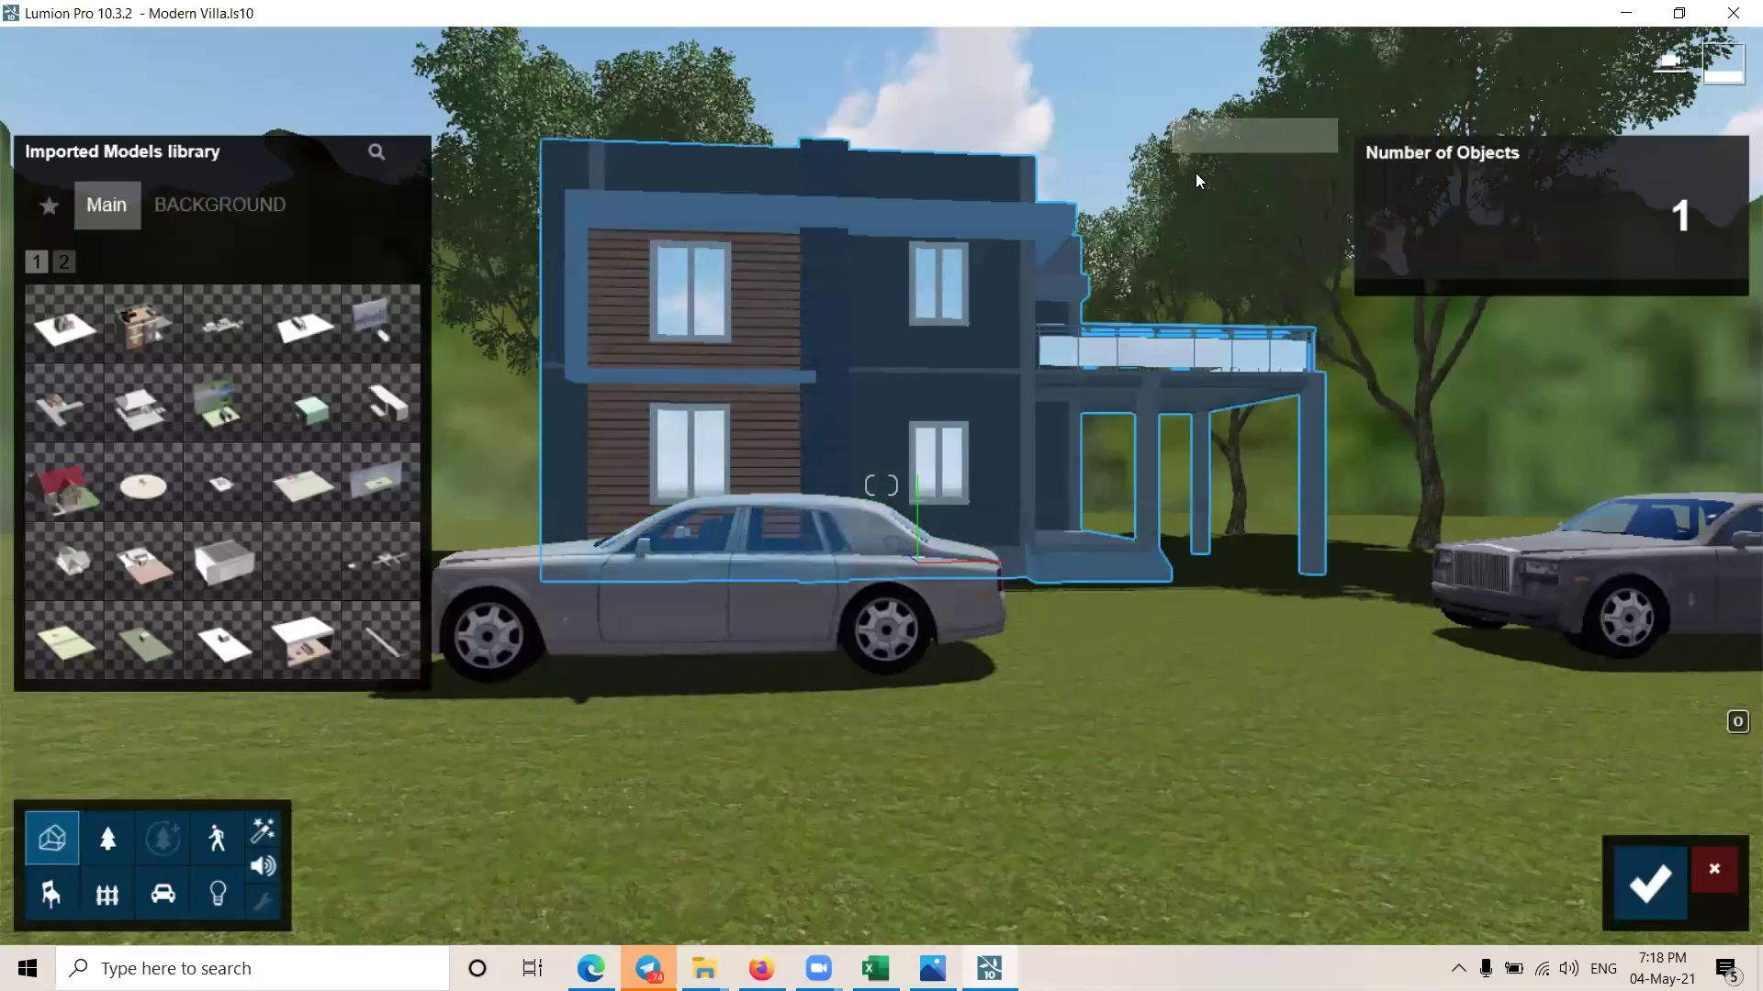
click(72, 345)
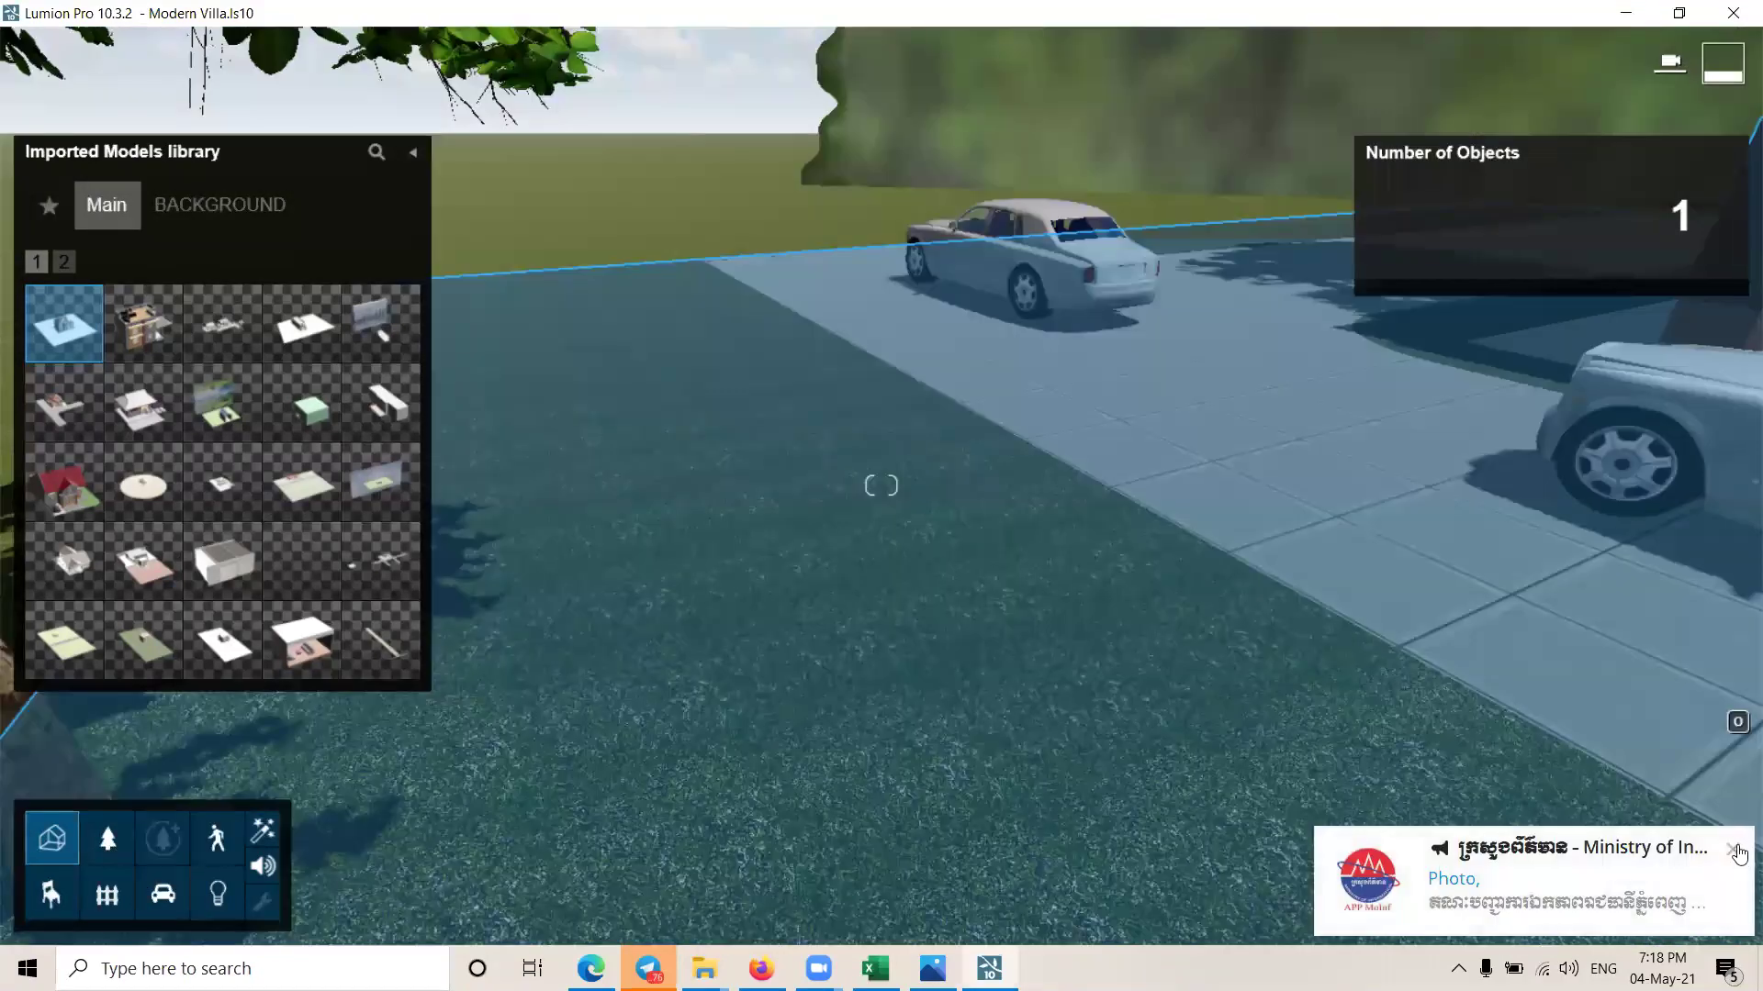
Step: Confirm the villa replacement and give the model's grass surface the Landscape material
click(1636, 886)
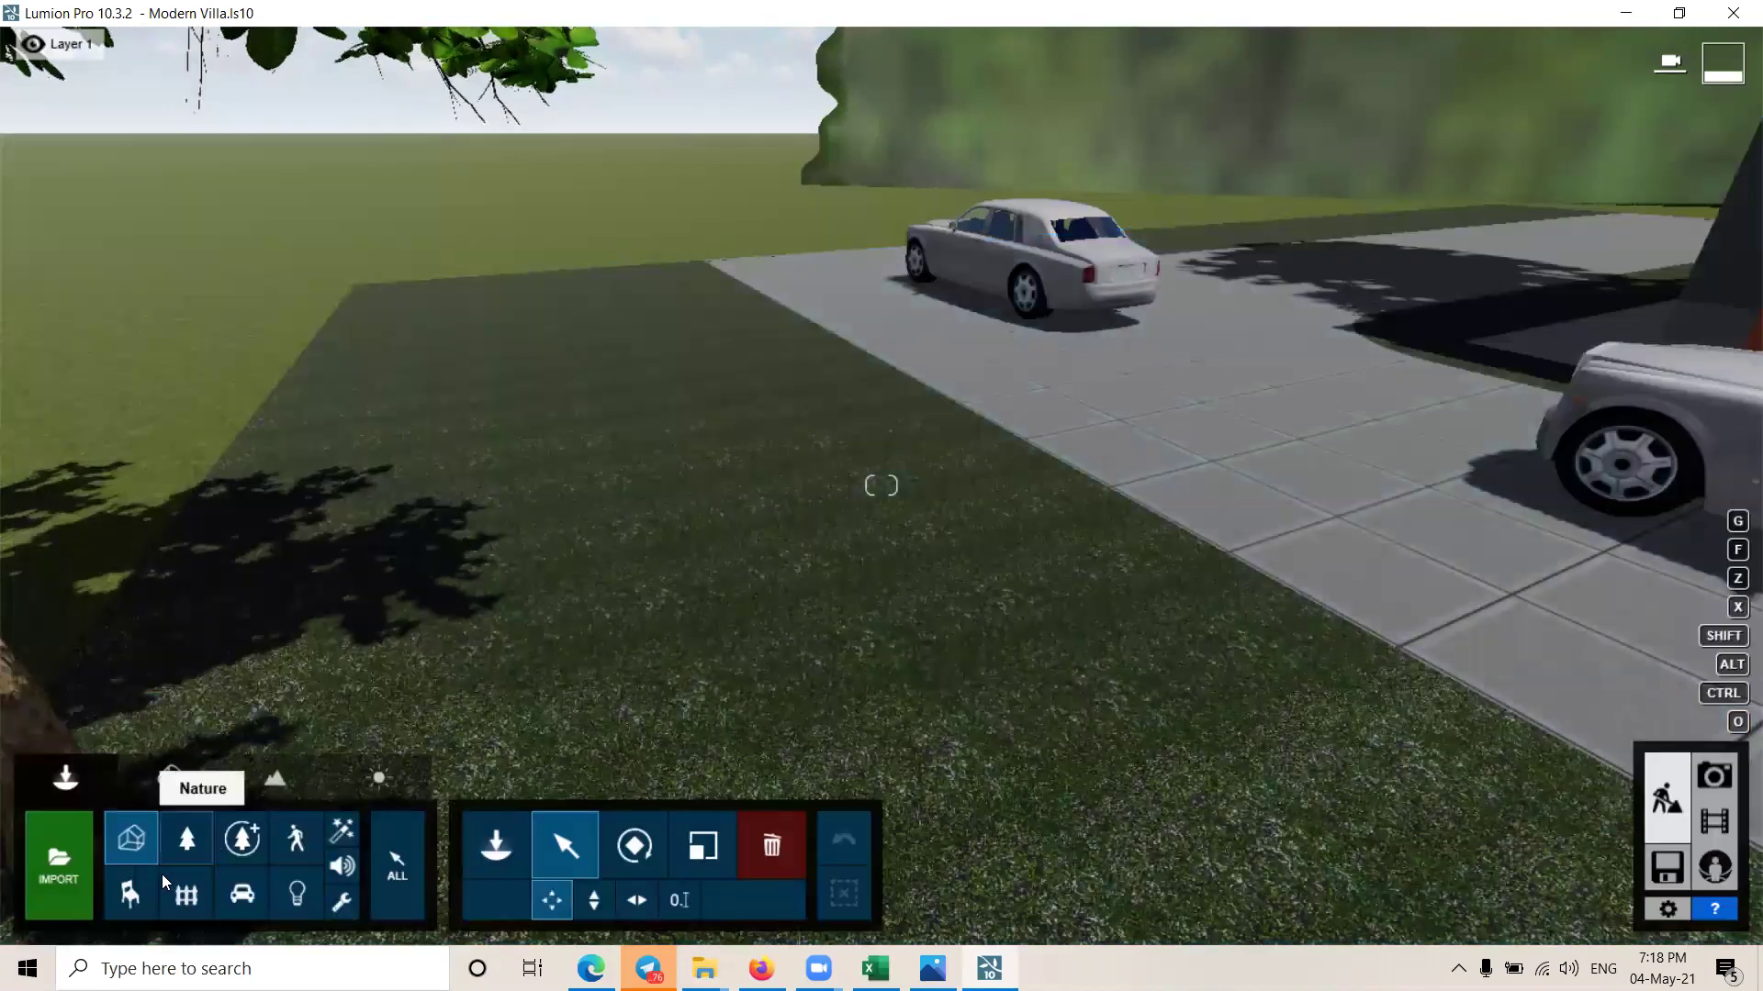
click(170, 781)
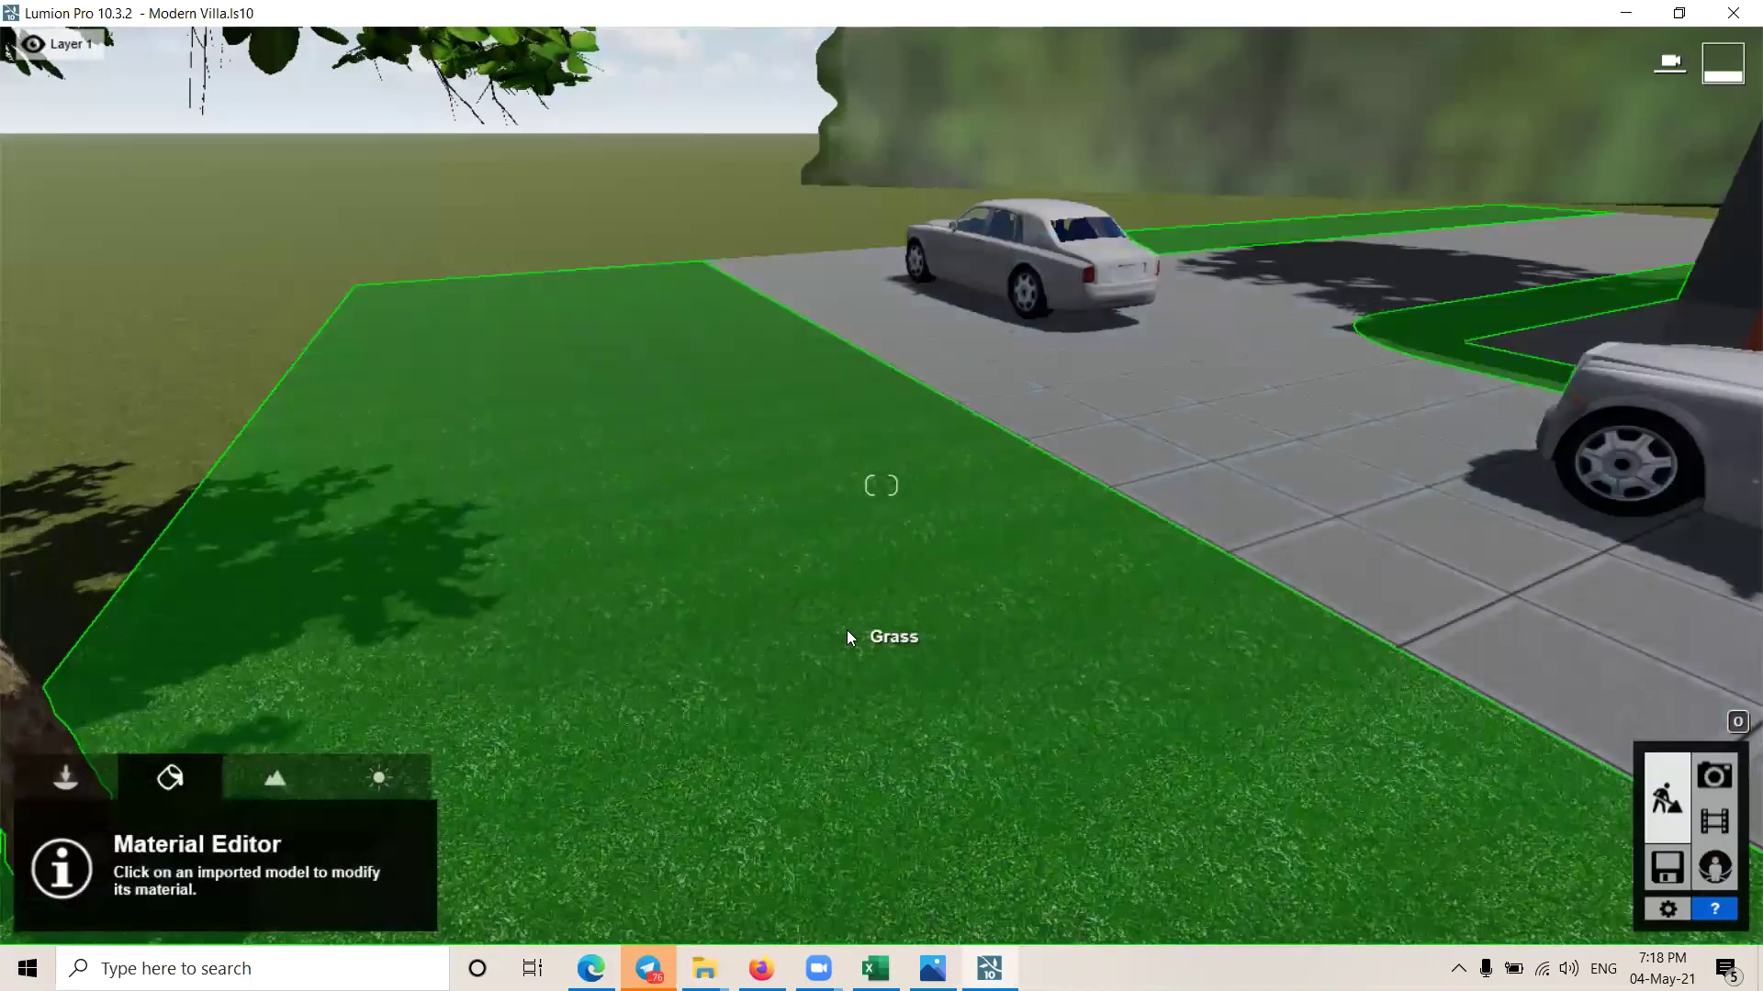
click(847, 635)
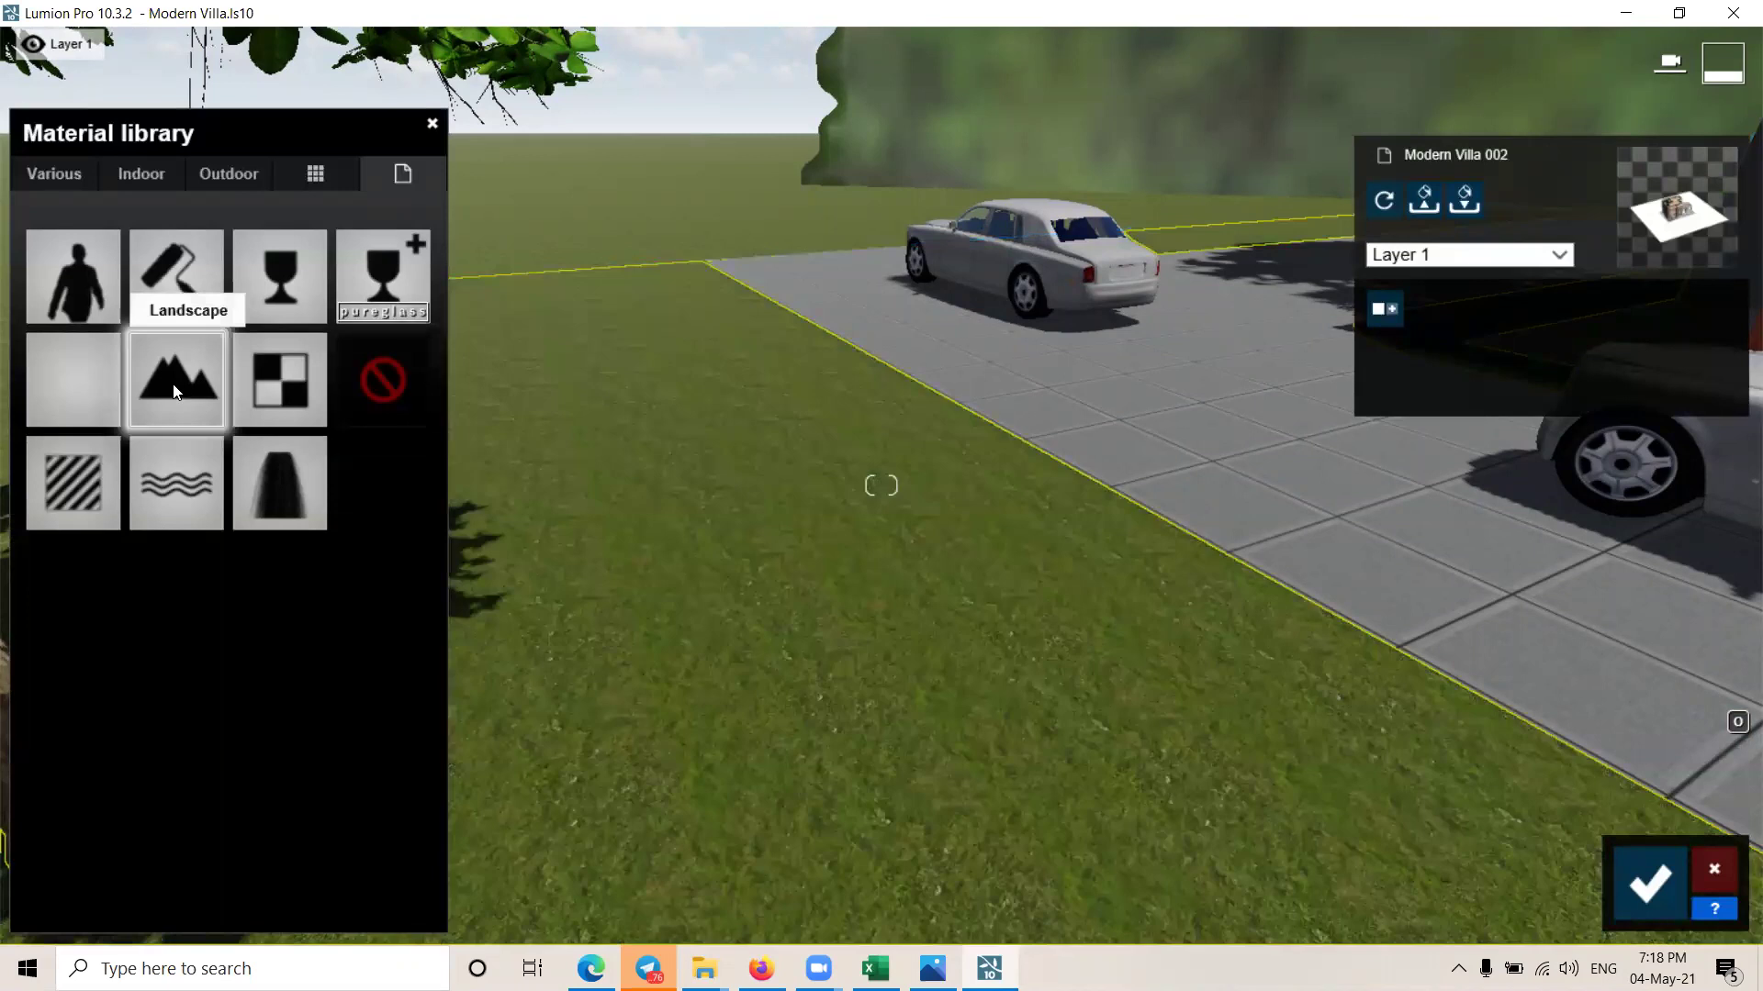
click(174, 392)
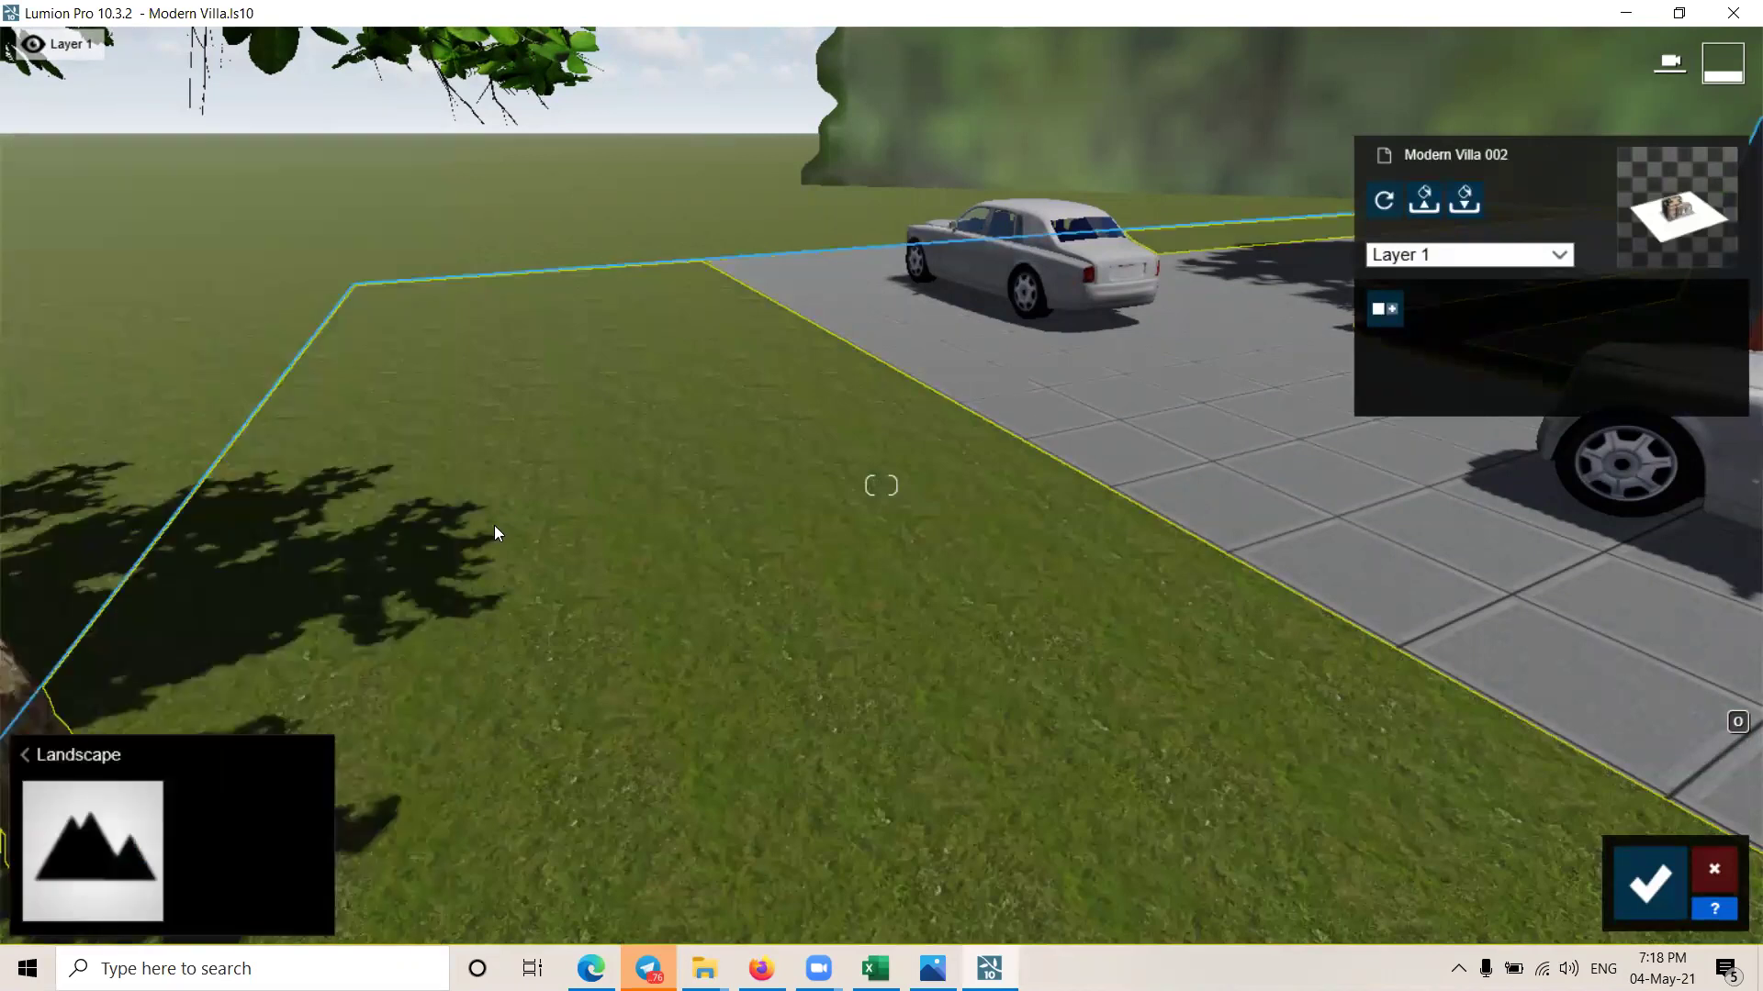
mouse_move(921, 739)
right_down()
mouse_move(968, 758)
mouse_move(529, 783)
right_up()
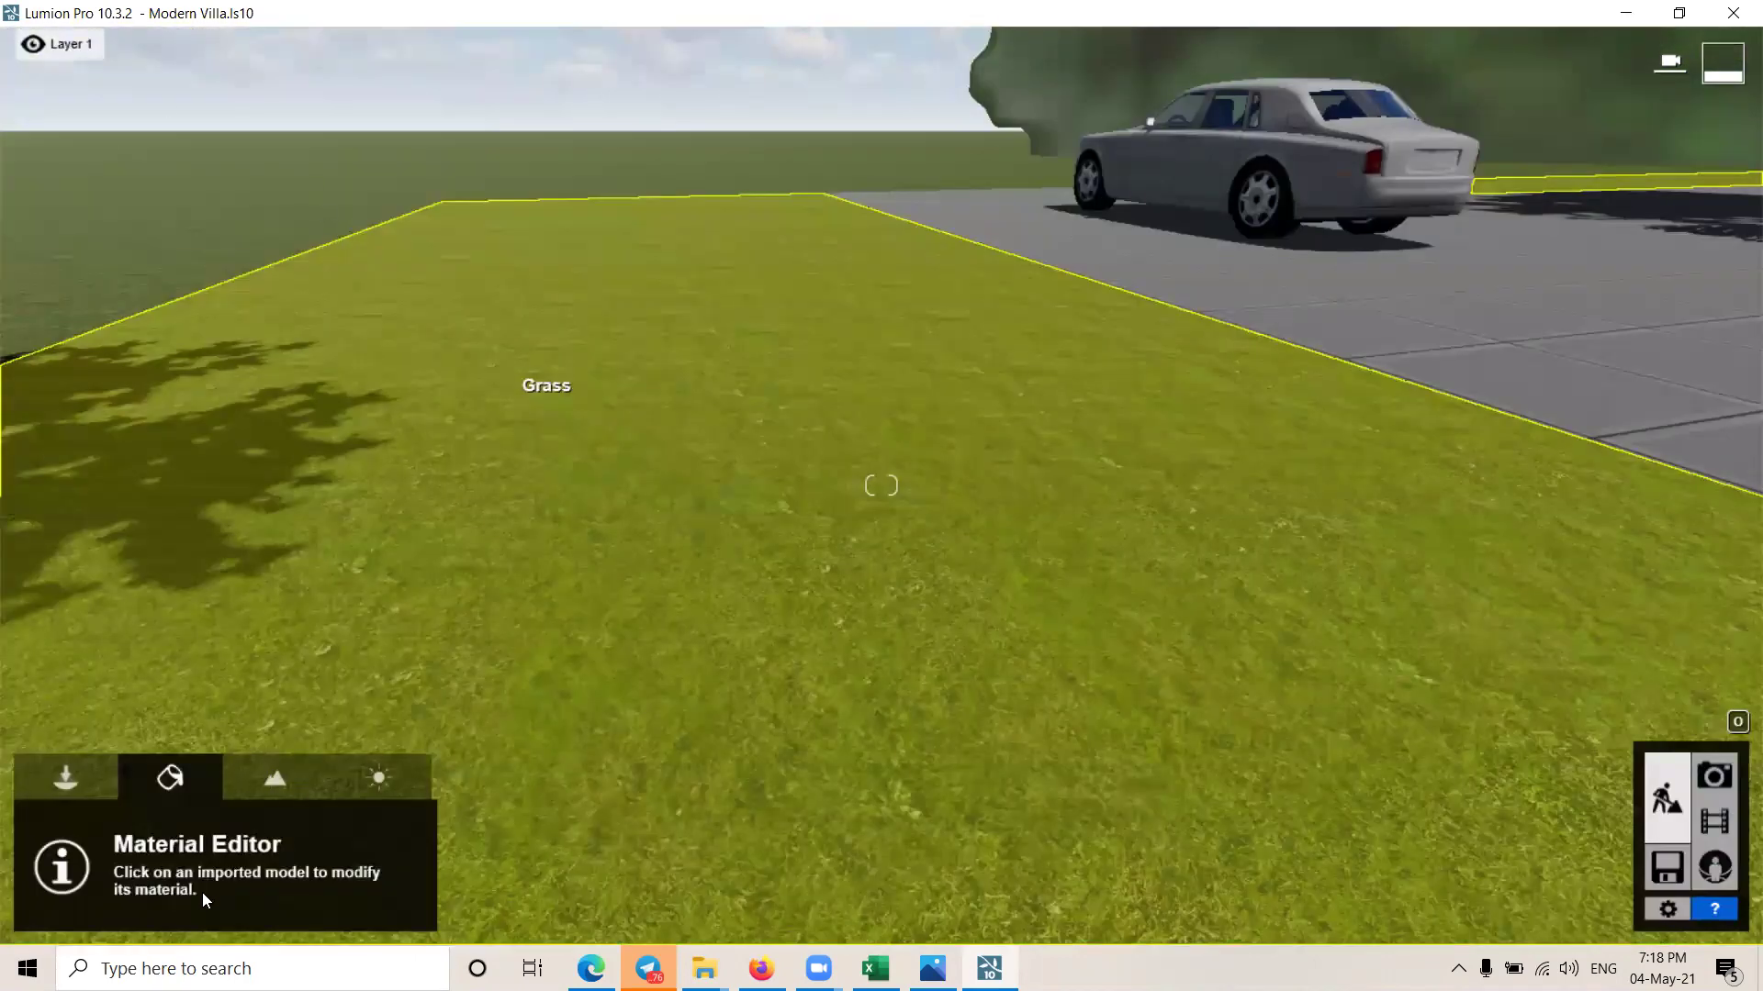
Step: Turn on landscape grass with height 1.5, size 0.2 and wildness 2.2
click(275, 777)
click(143, 890)
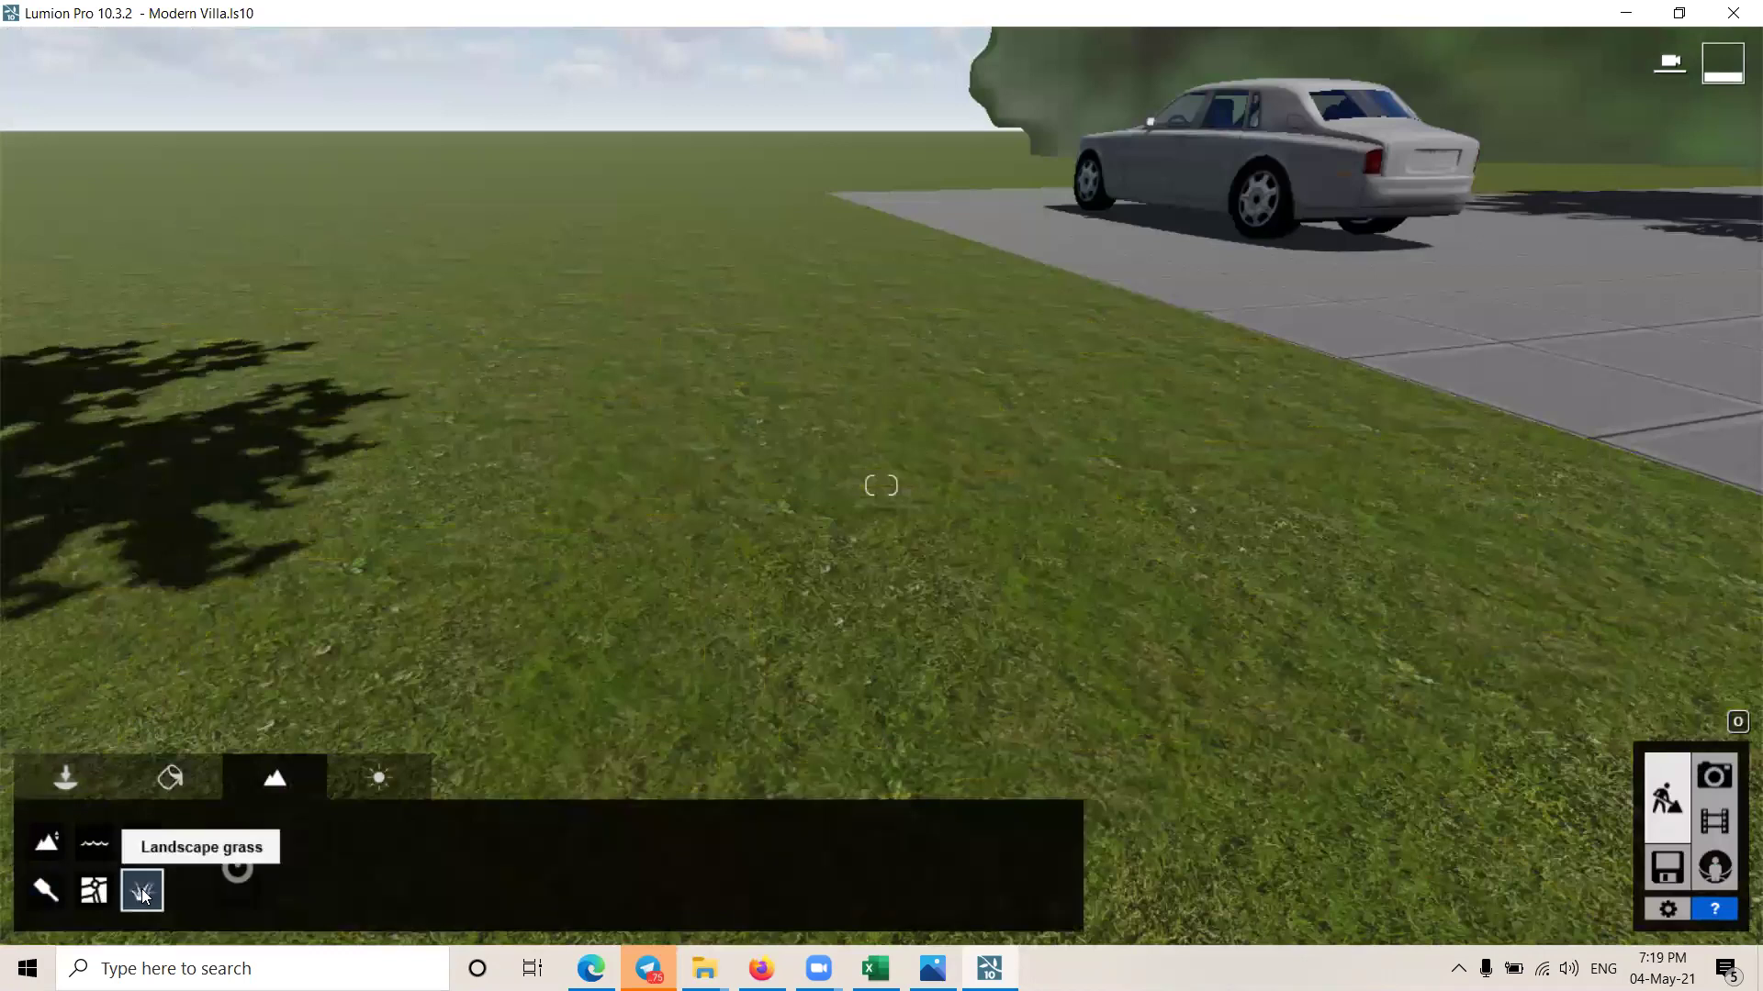
click(240, 864)
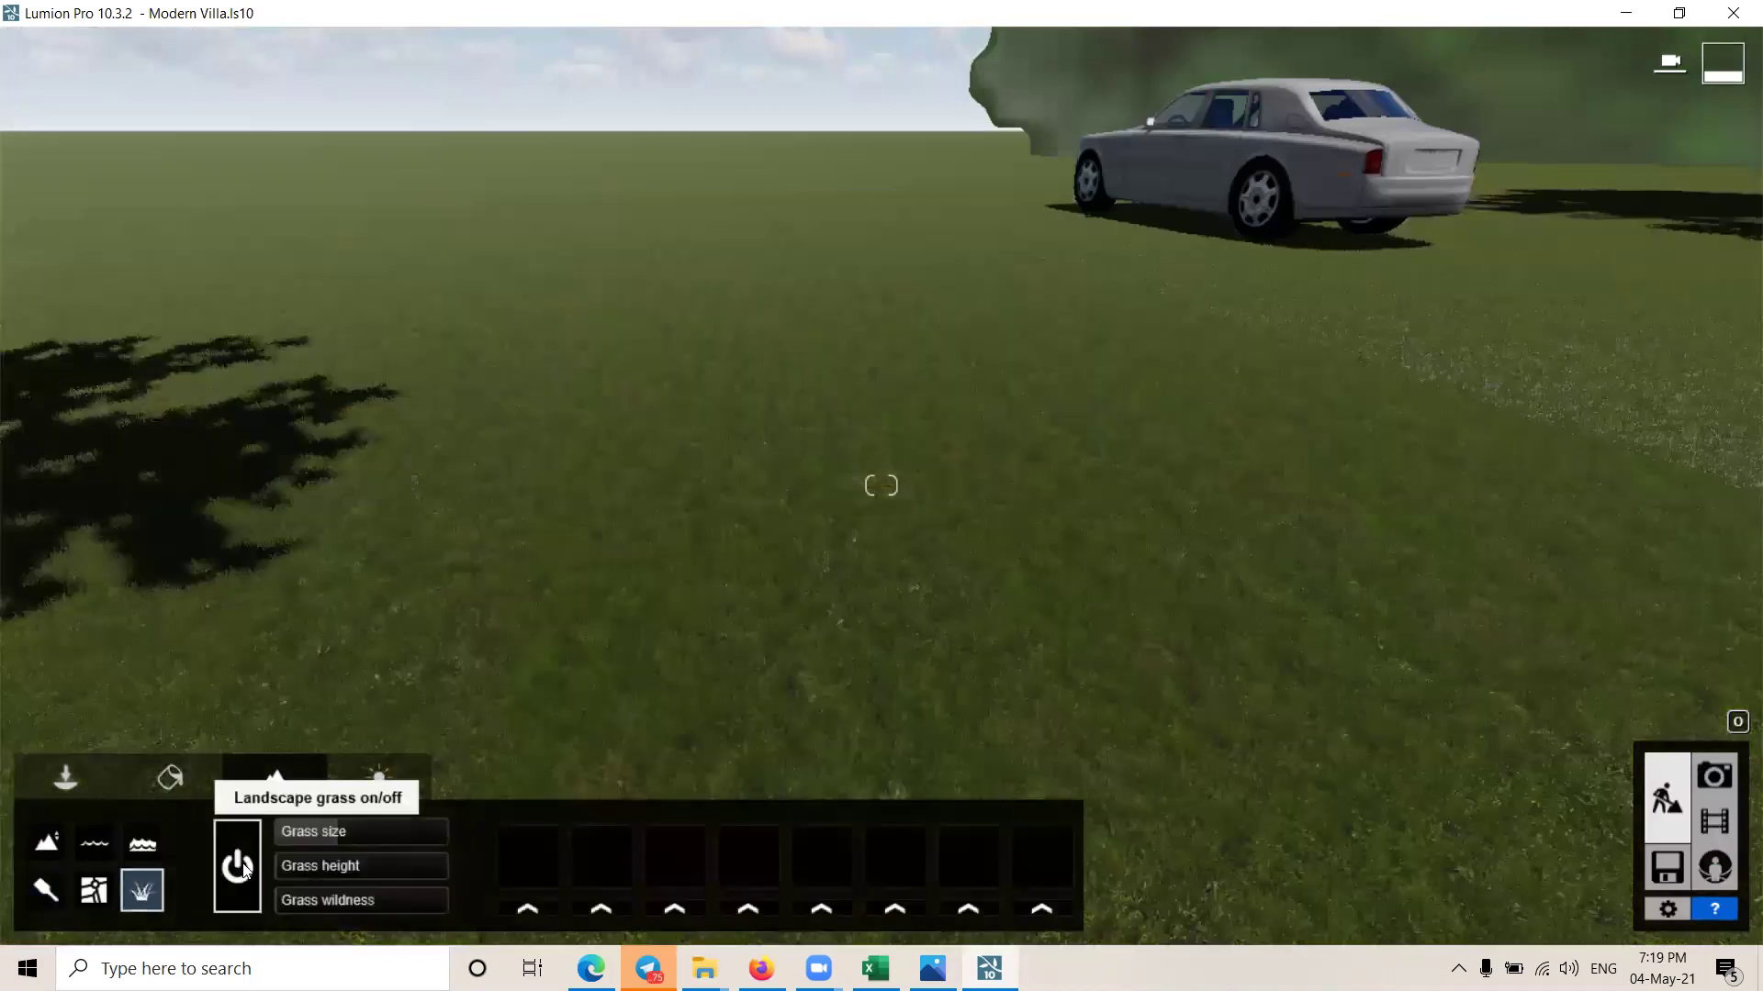
mouse_move(881, 485)
right_down()
mouse_move(973, 459)
mouse_move(810, 608)
right_up()
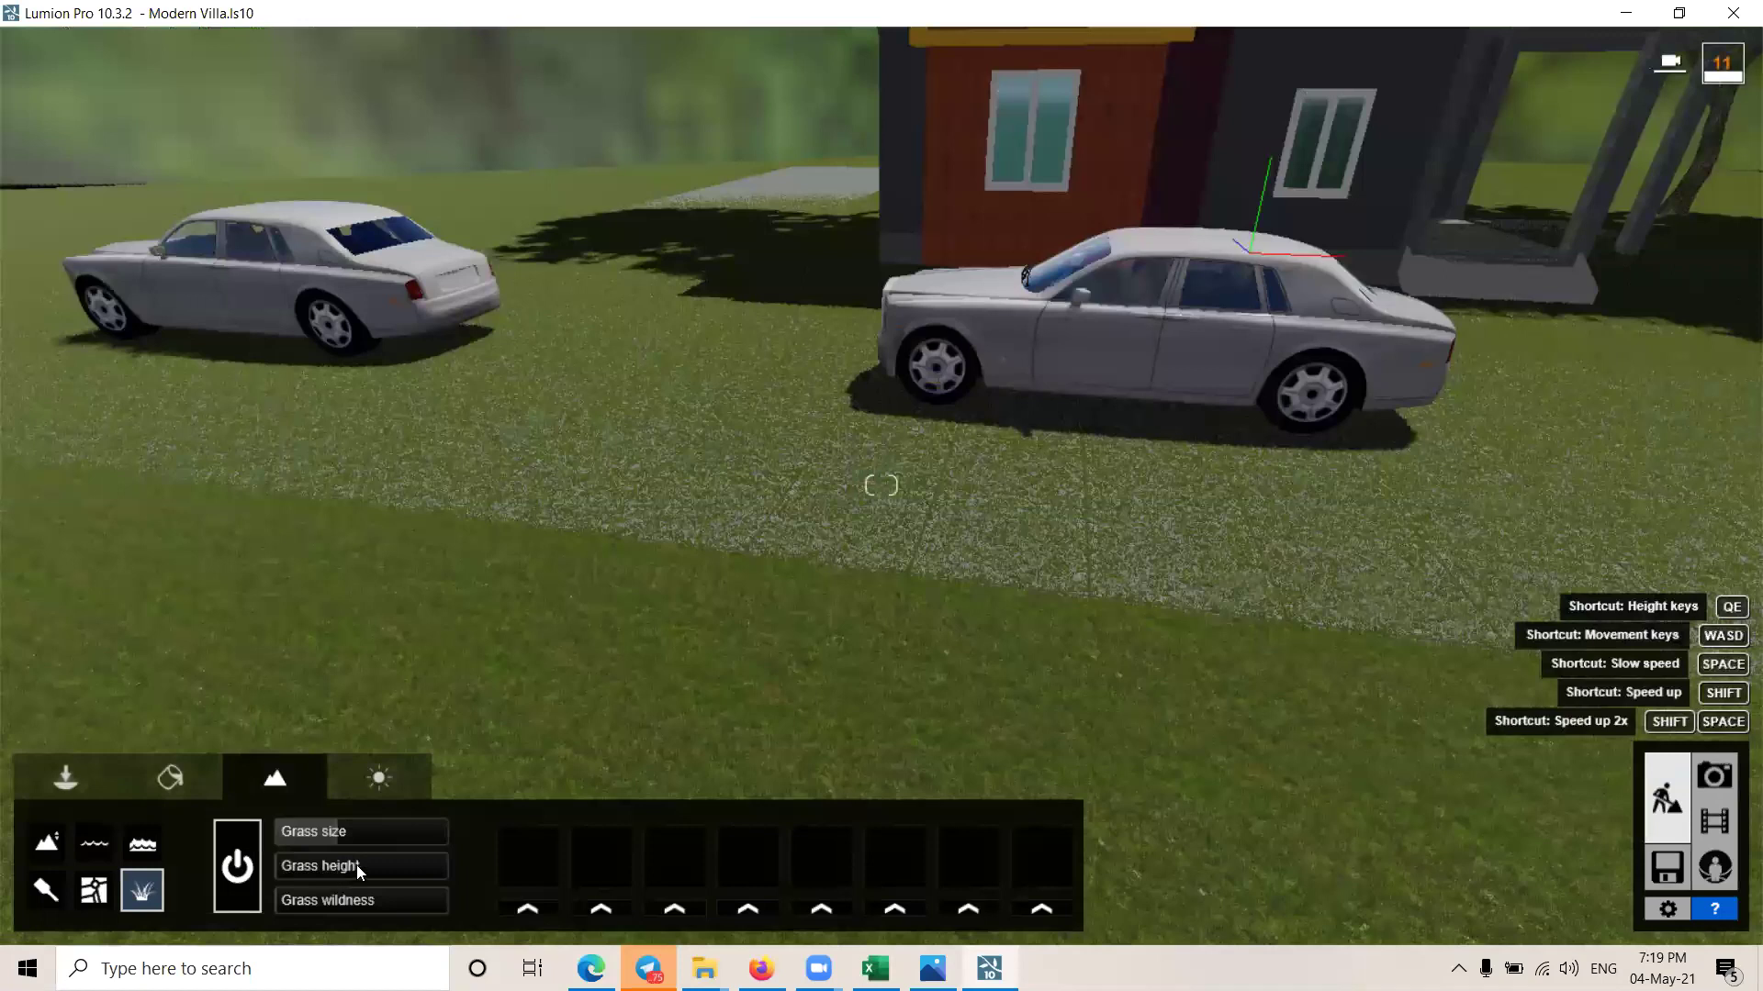
click(356, 865)
mouse_move(712, 605)
right_down()
mouse_move(784, 586)
mouse_move(834, 626)
right_up()
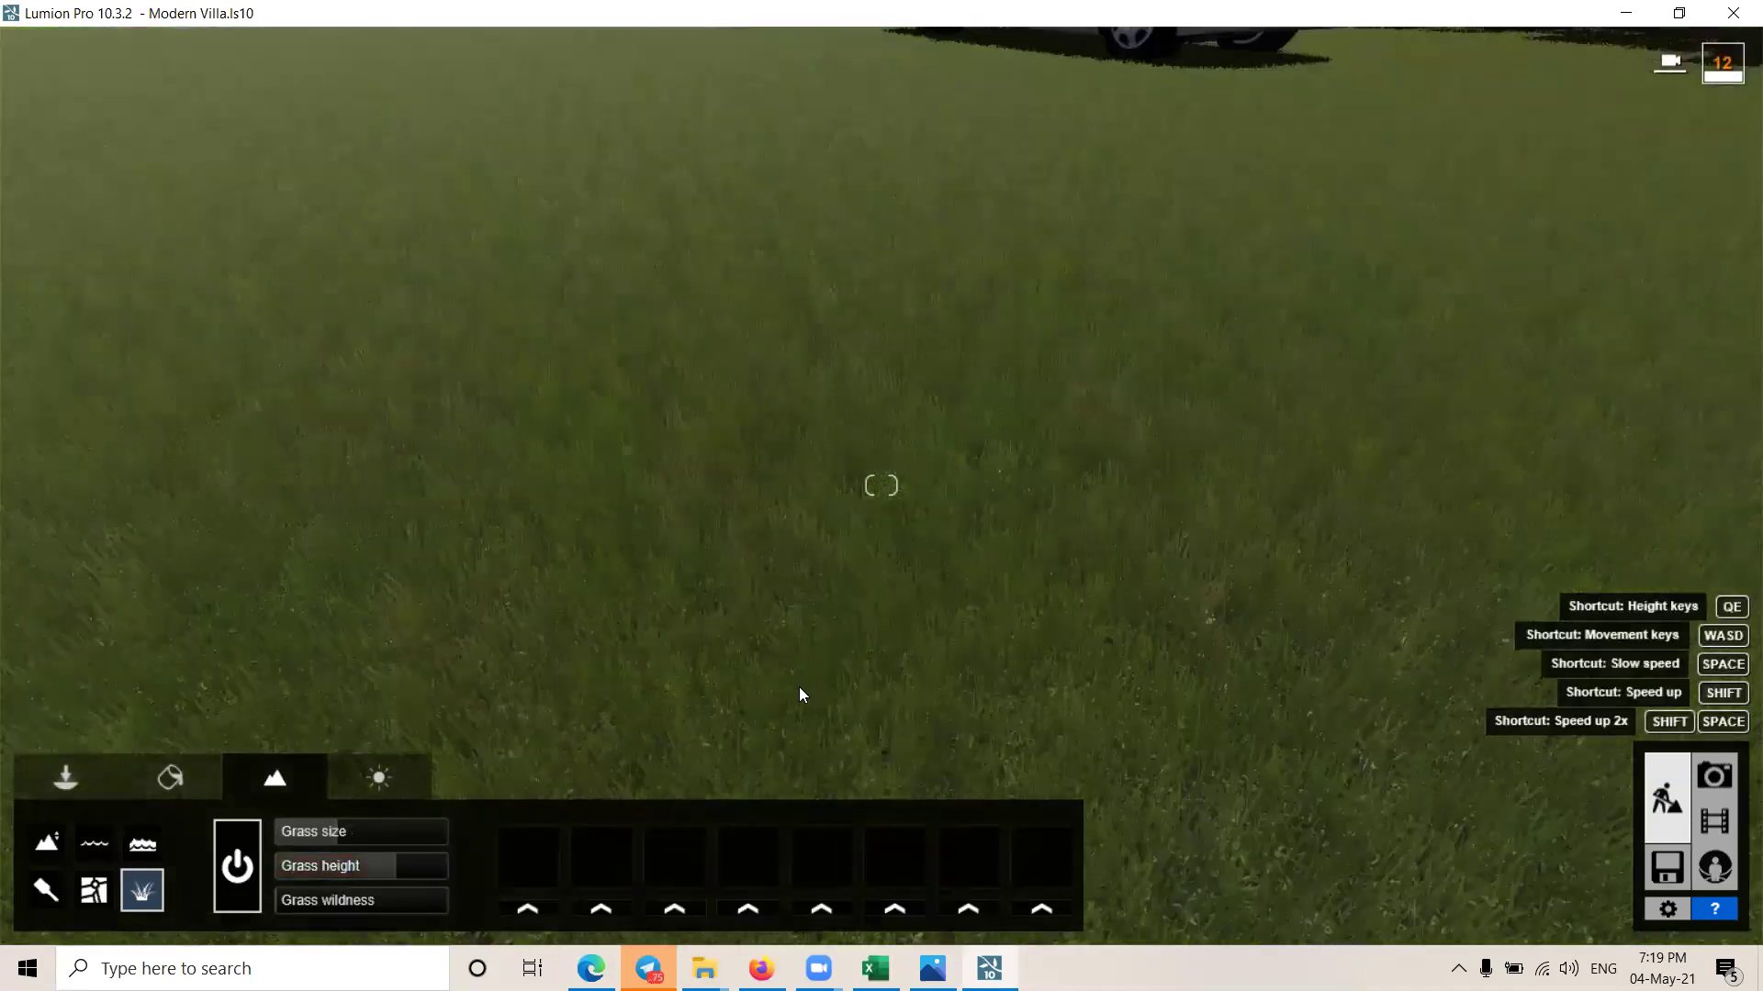
click(329, 837)
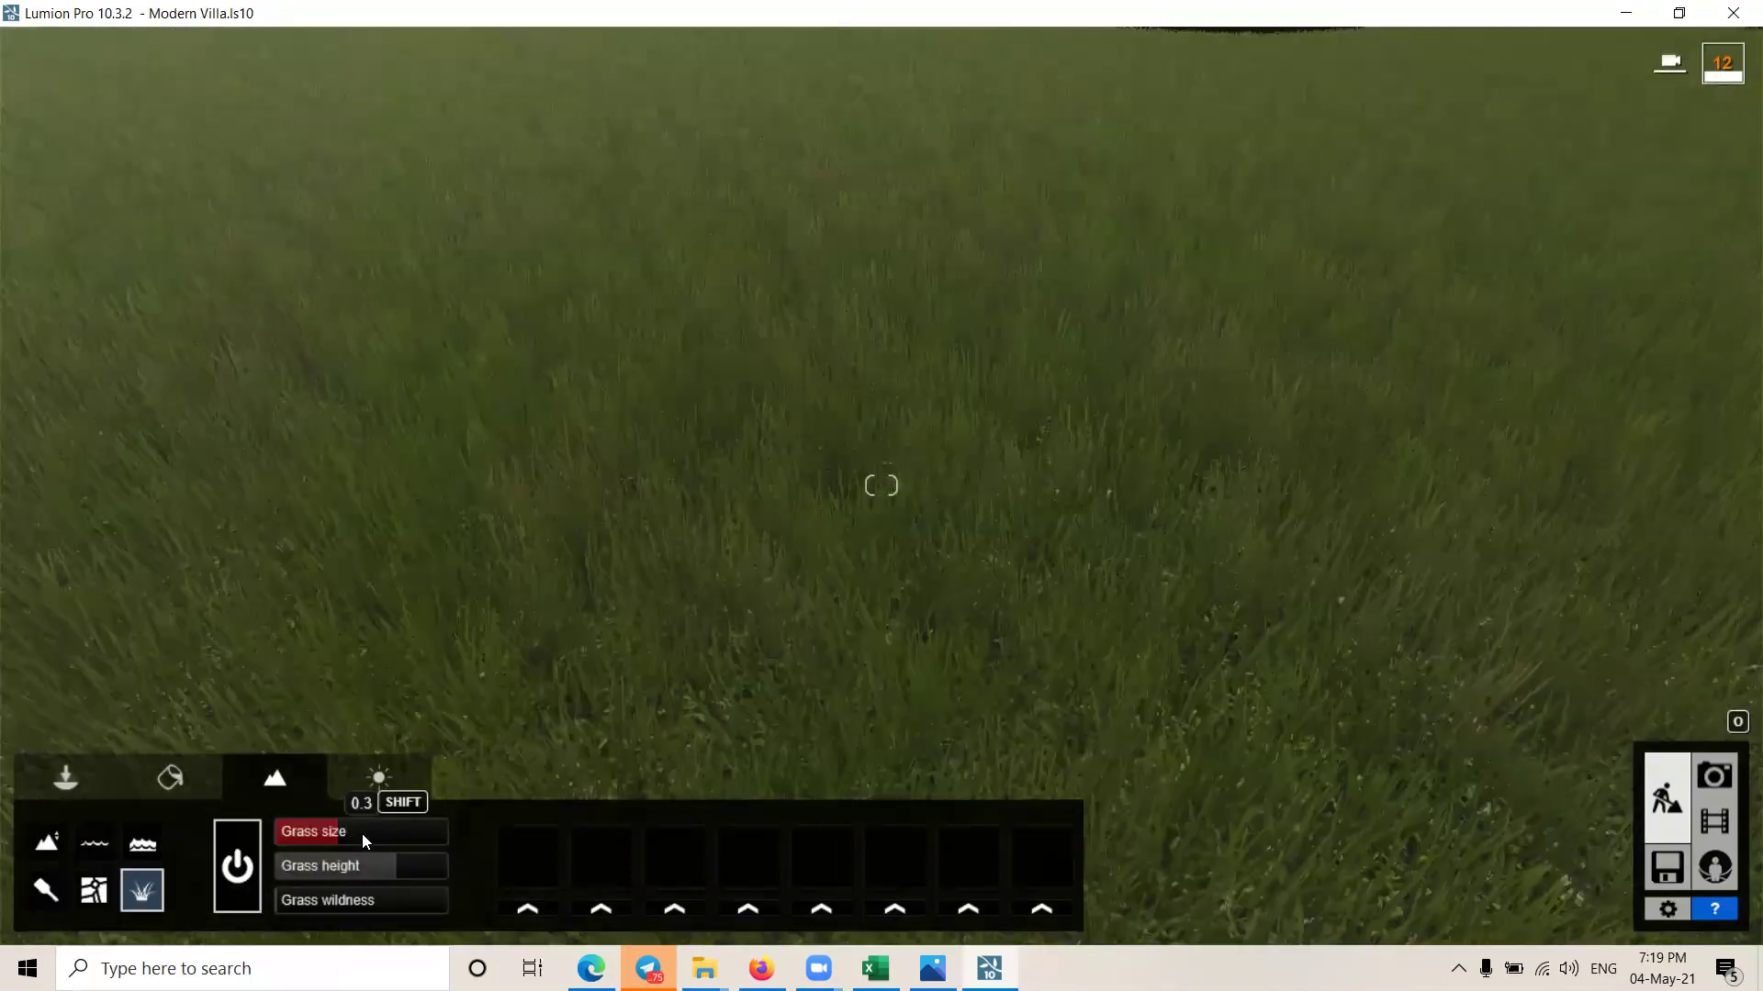
drag(327, 838, 316, 834)
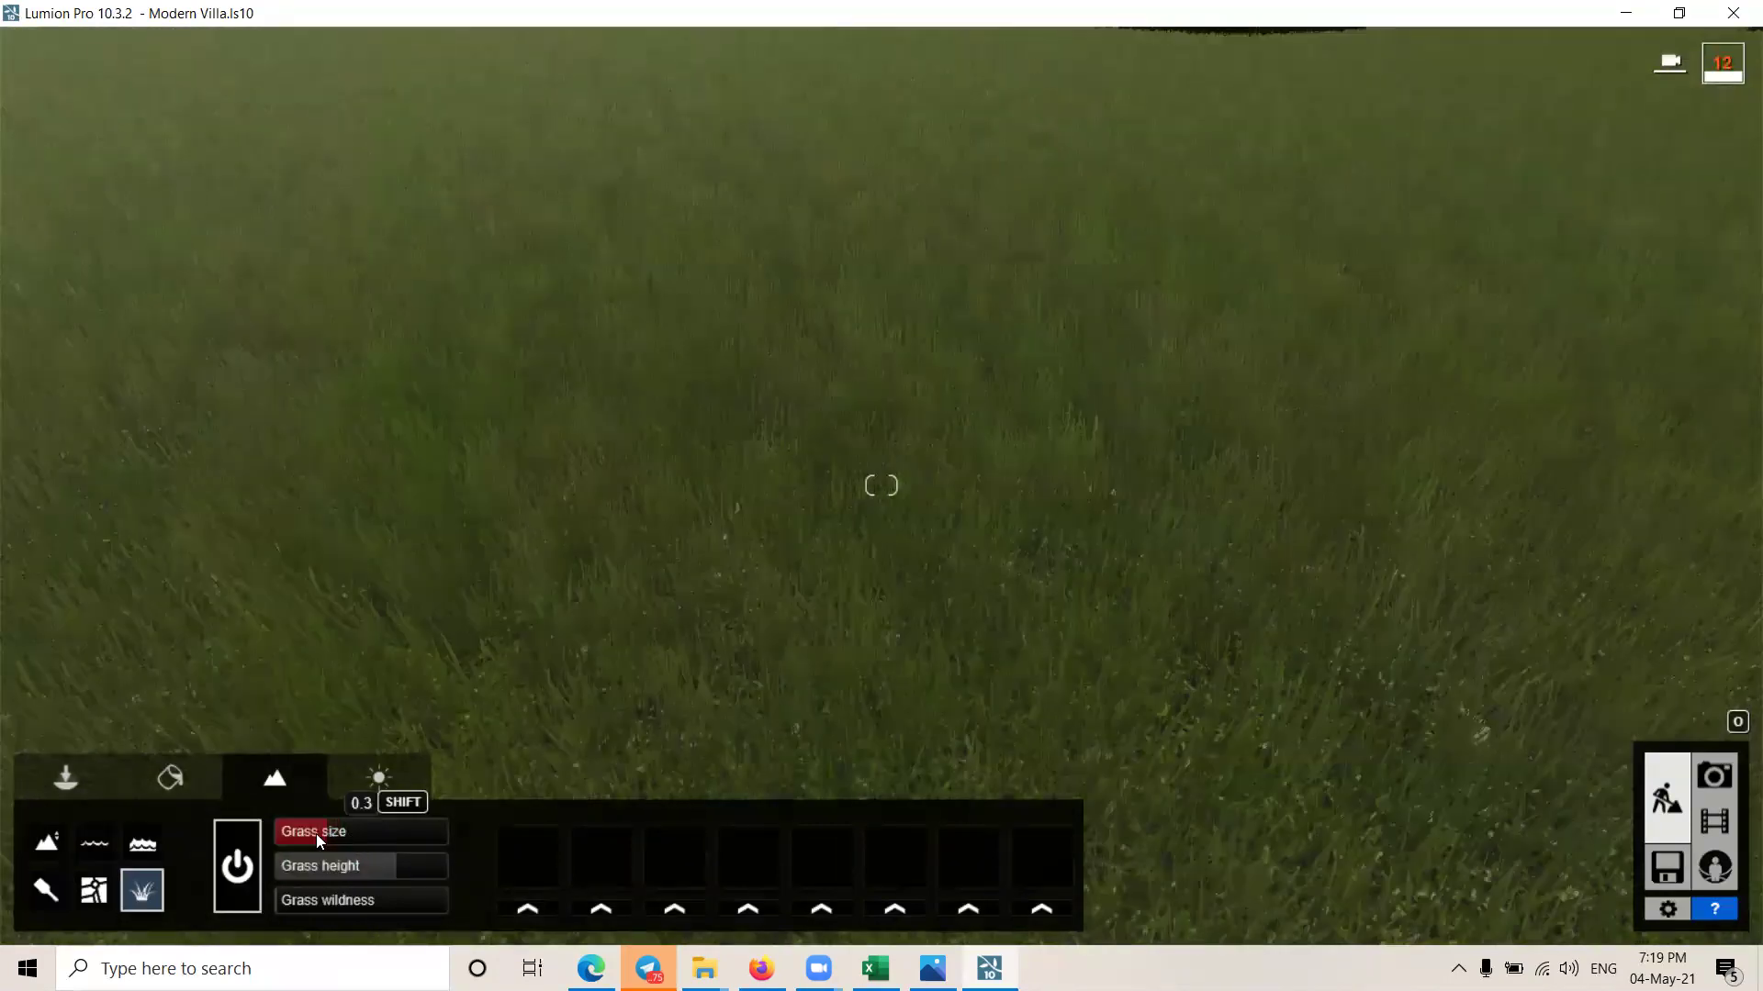
drag(340, 900, 284, 907)
drag(452, 905, 439, 905)
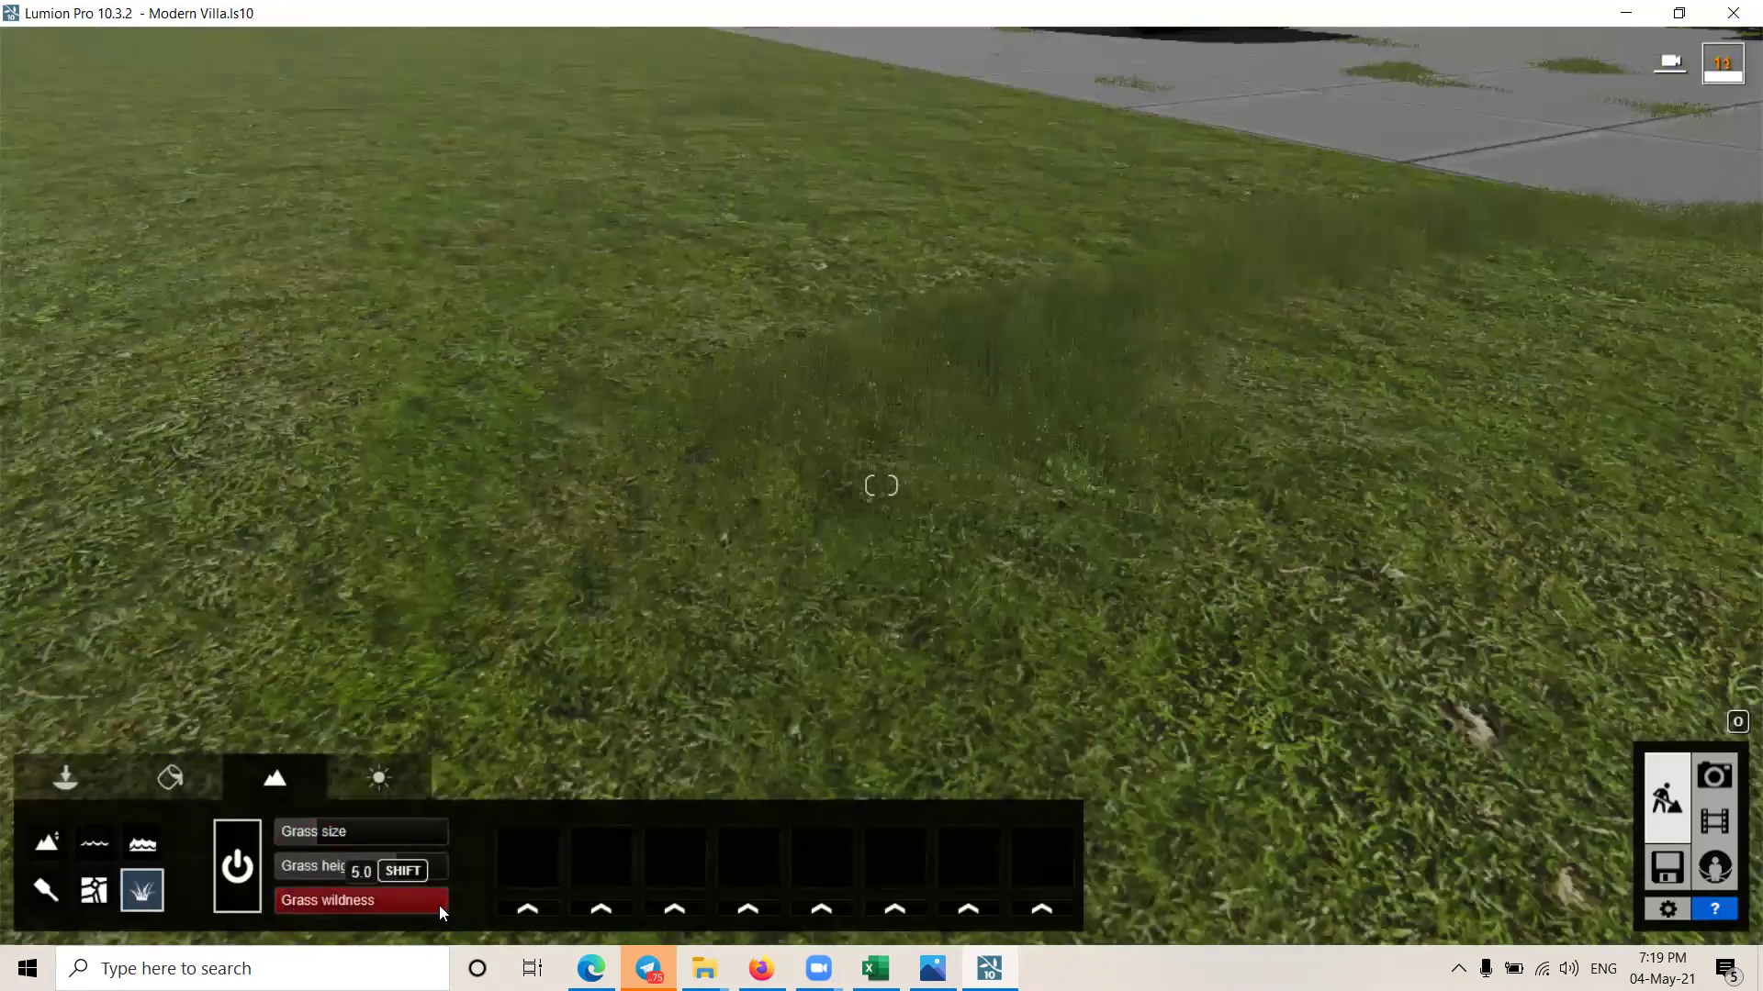
click(369, 920)
click(387, 920)
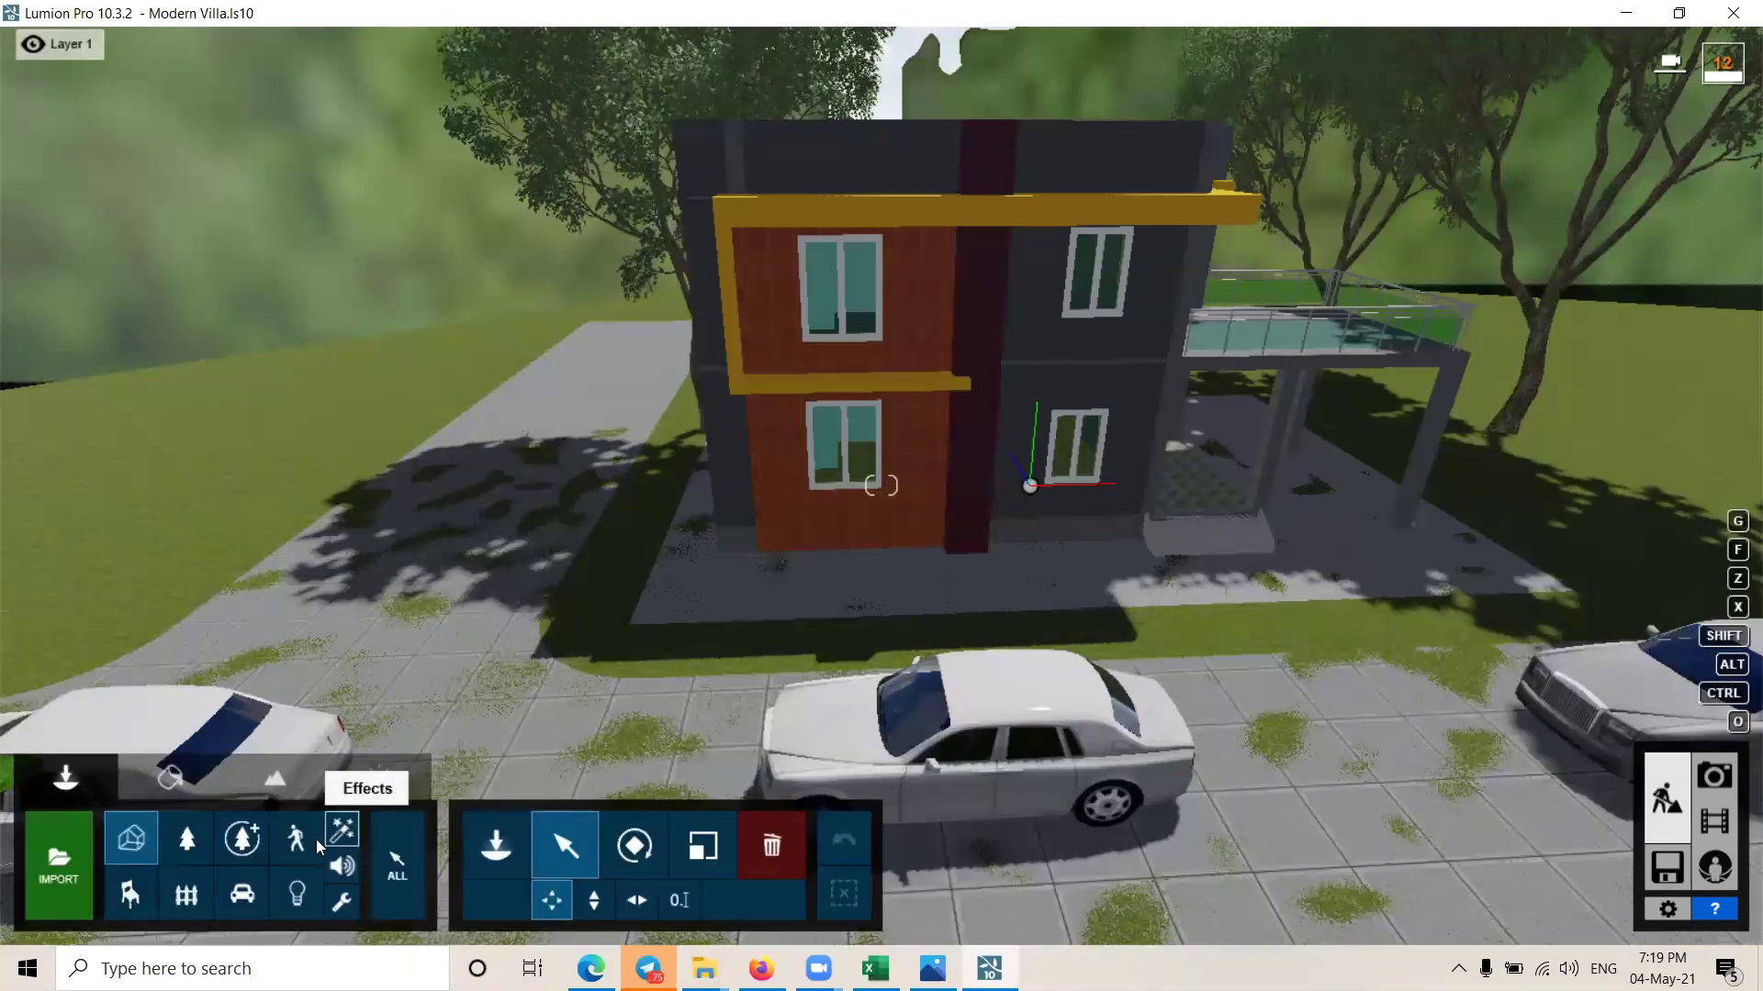
Step: Place a Cut volume from the Utilities library at the house's front corner
click(393, 900)
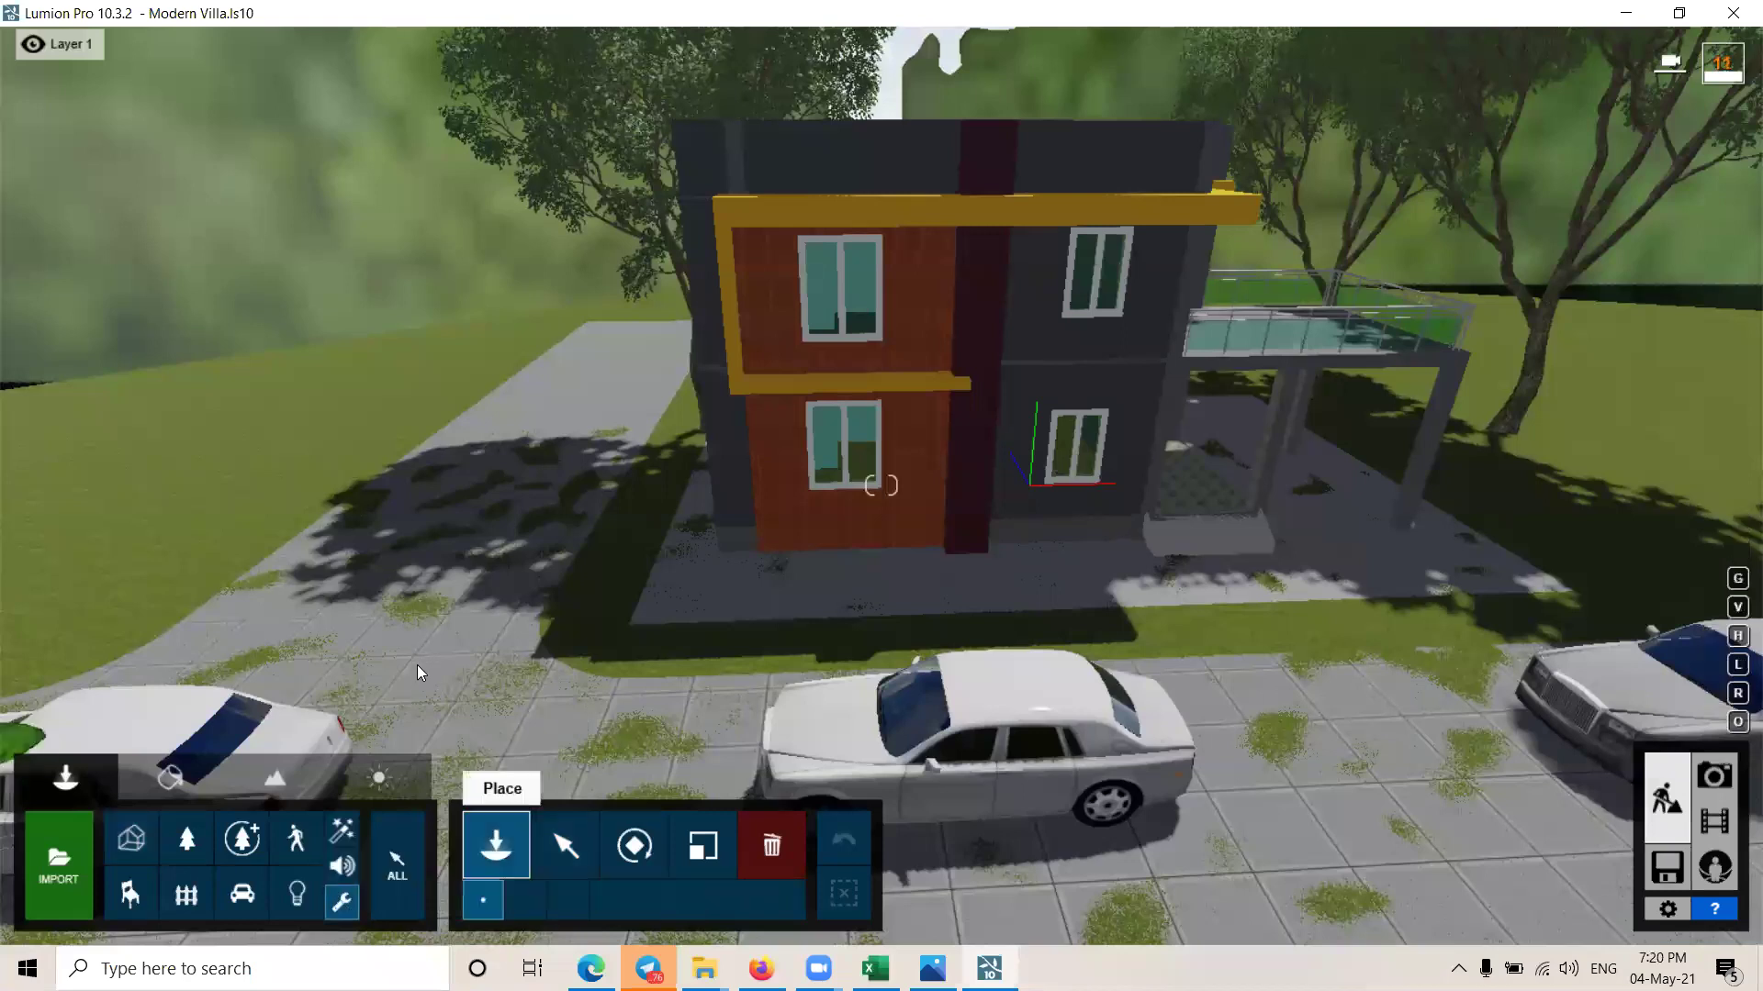
click(486, 854)
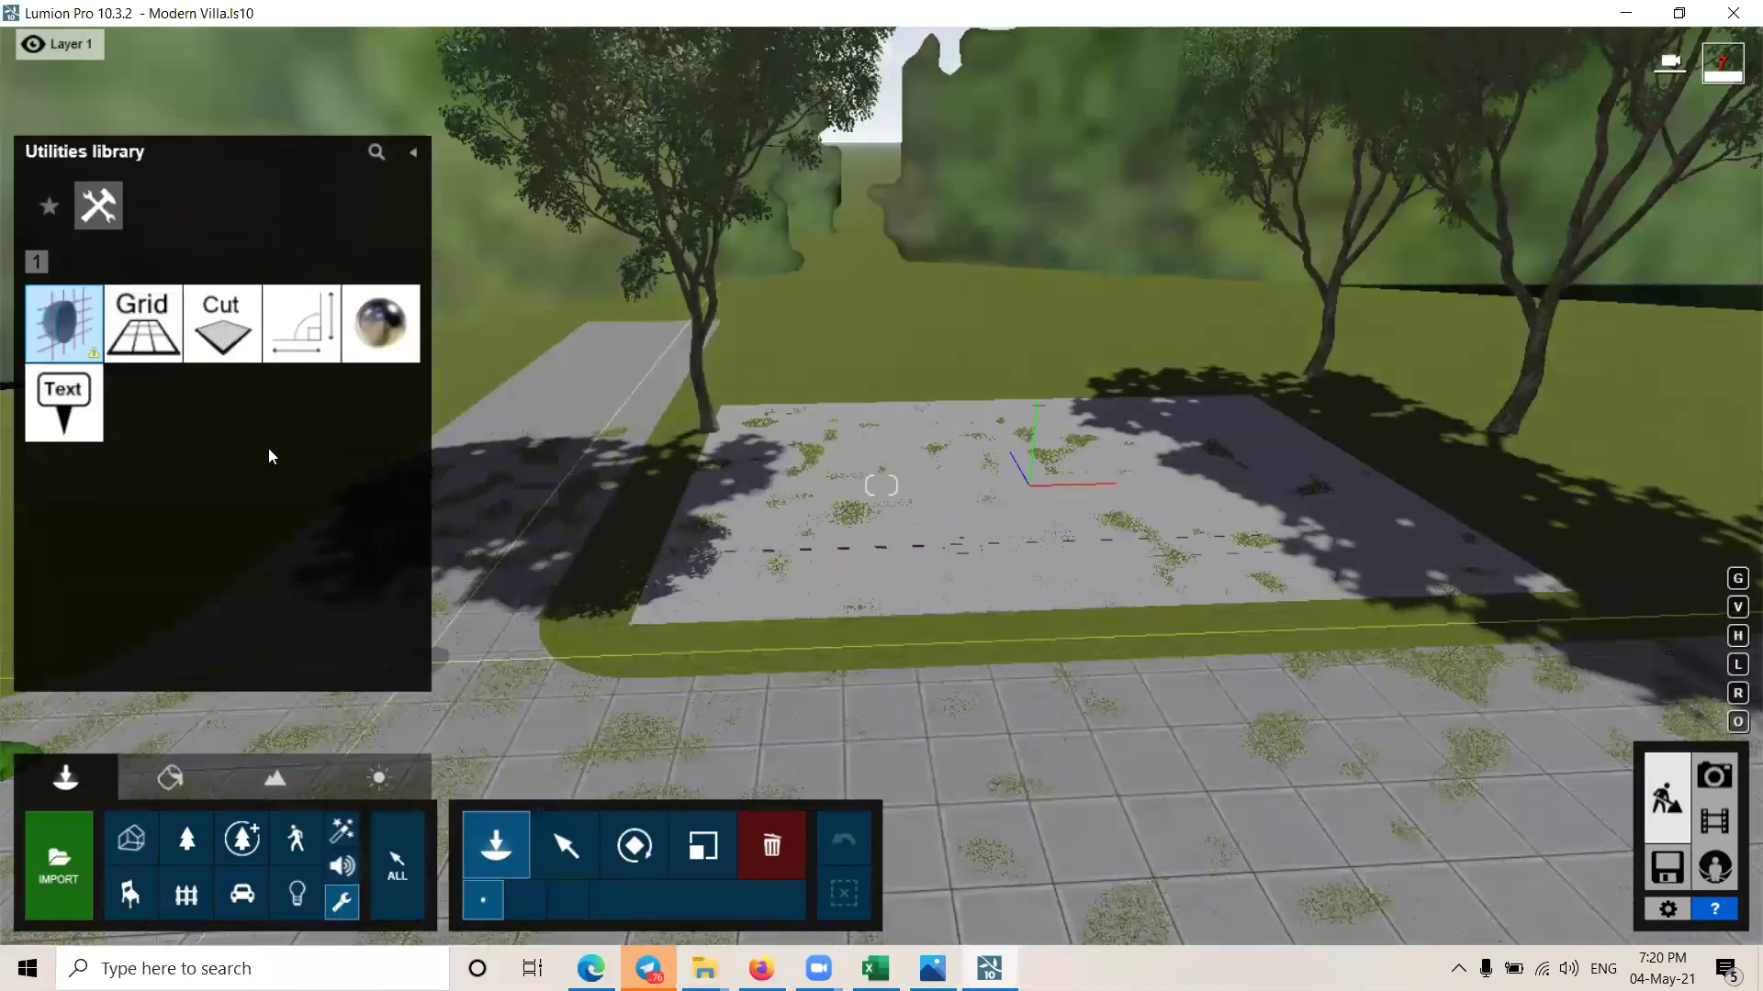
click(216, 338)
click(606, 639)
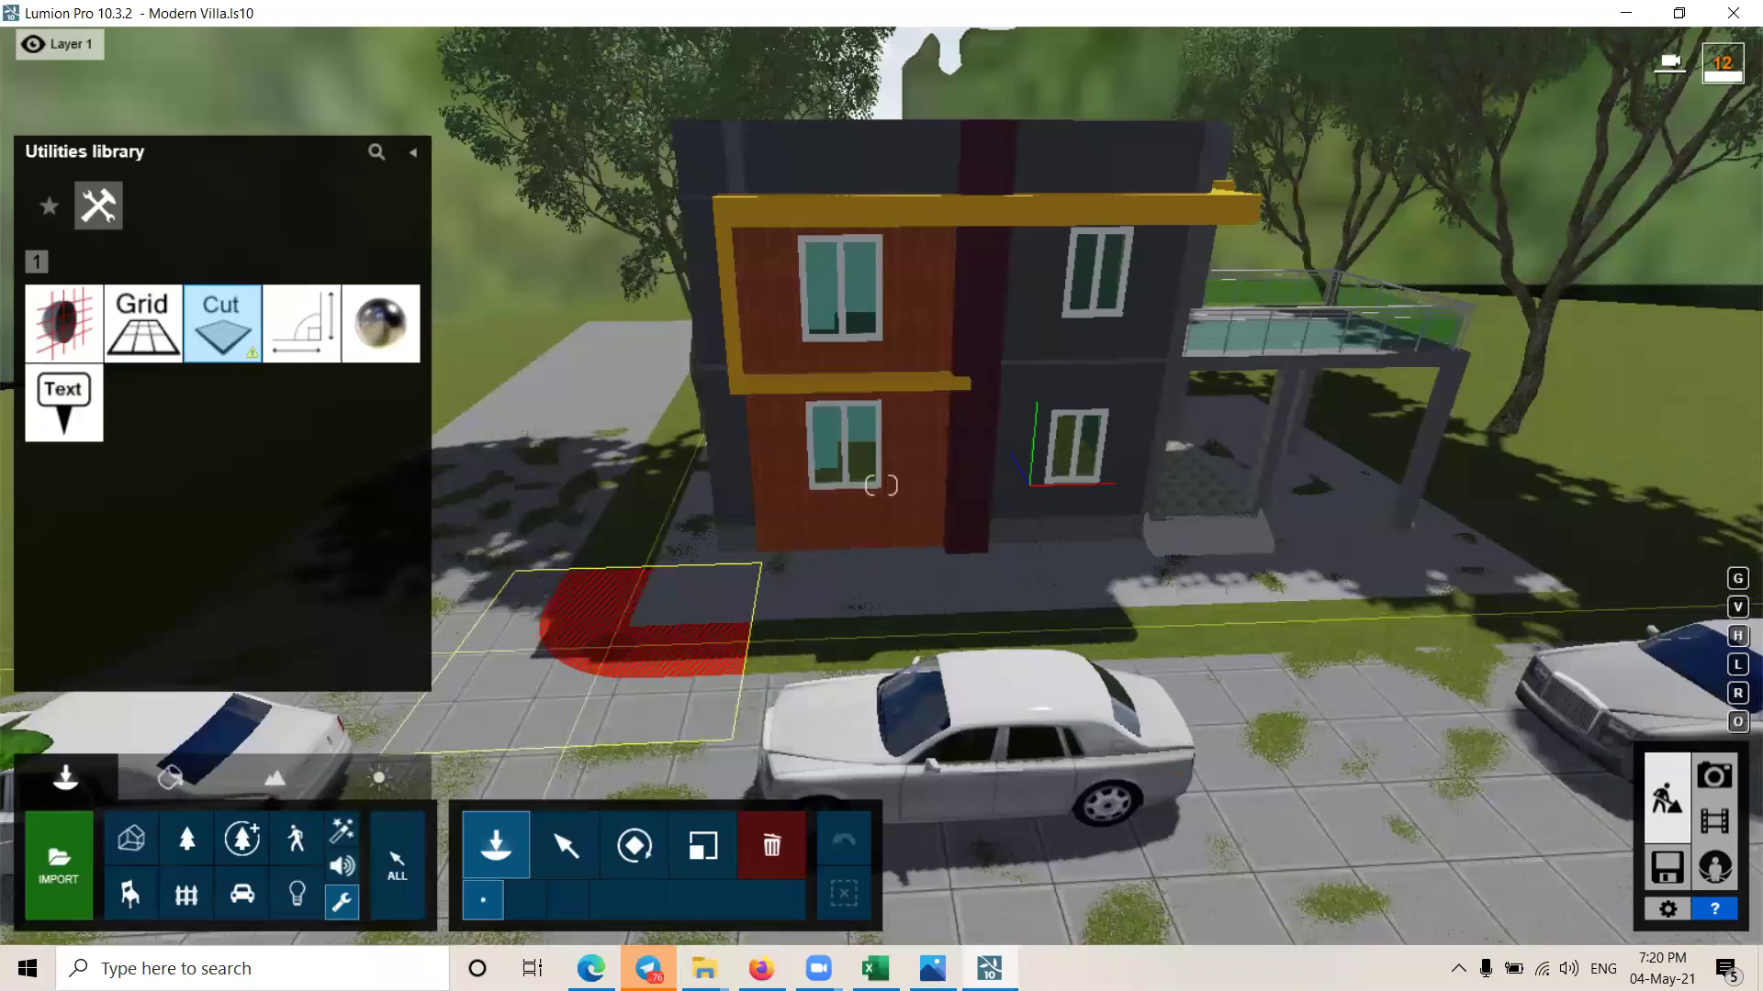
scroll(929, 643, down, 5)
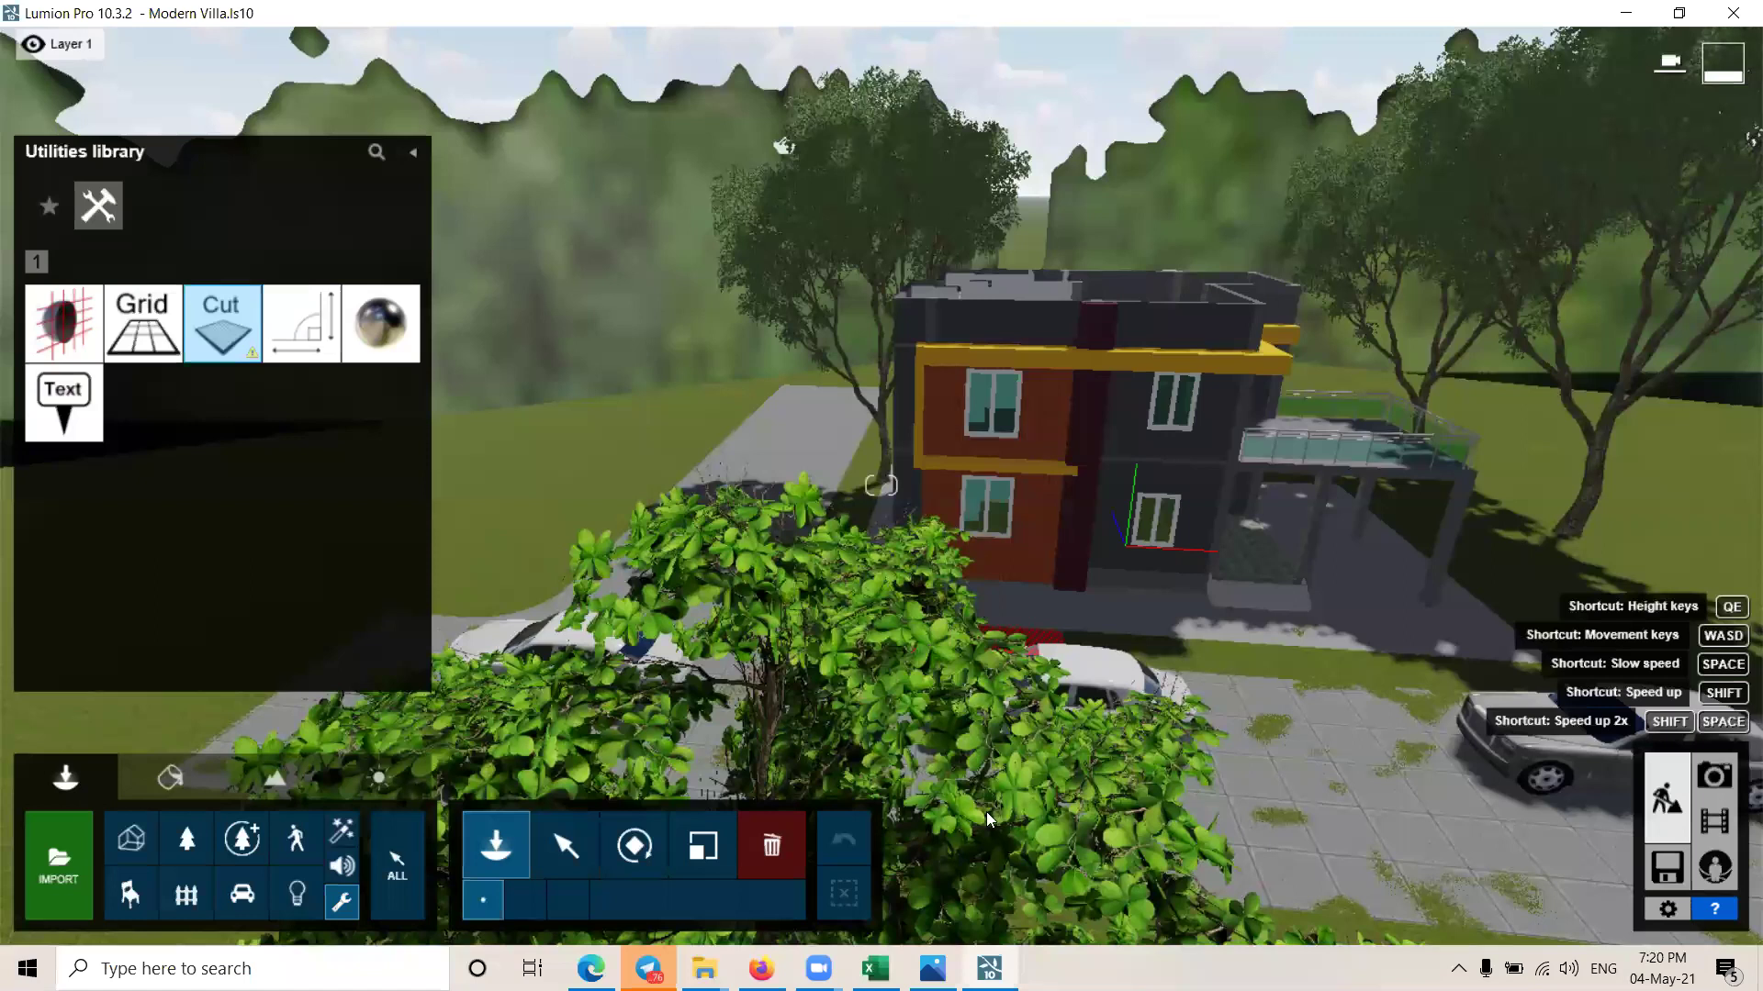
scroll(986, 811, up, 5)
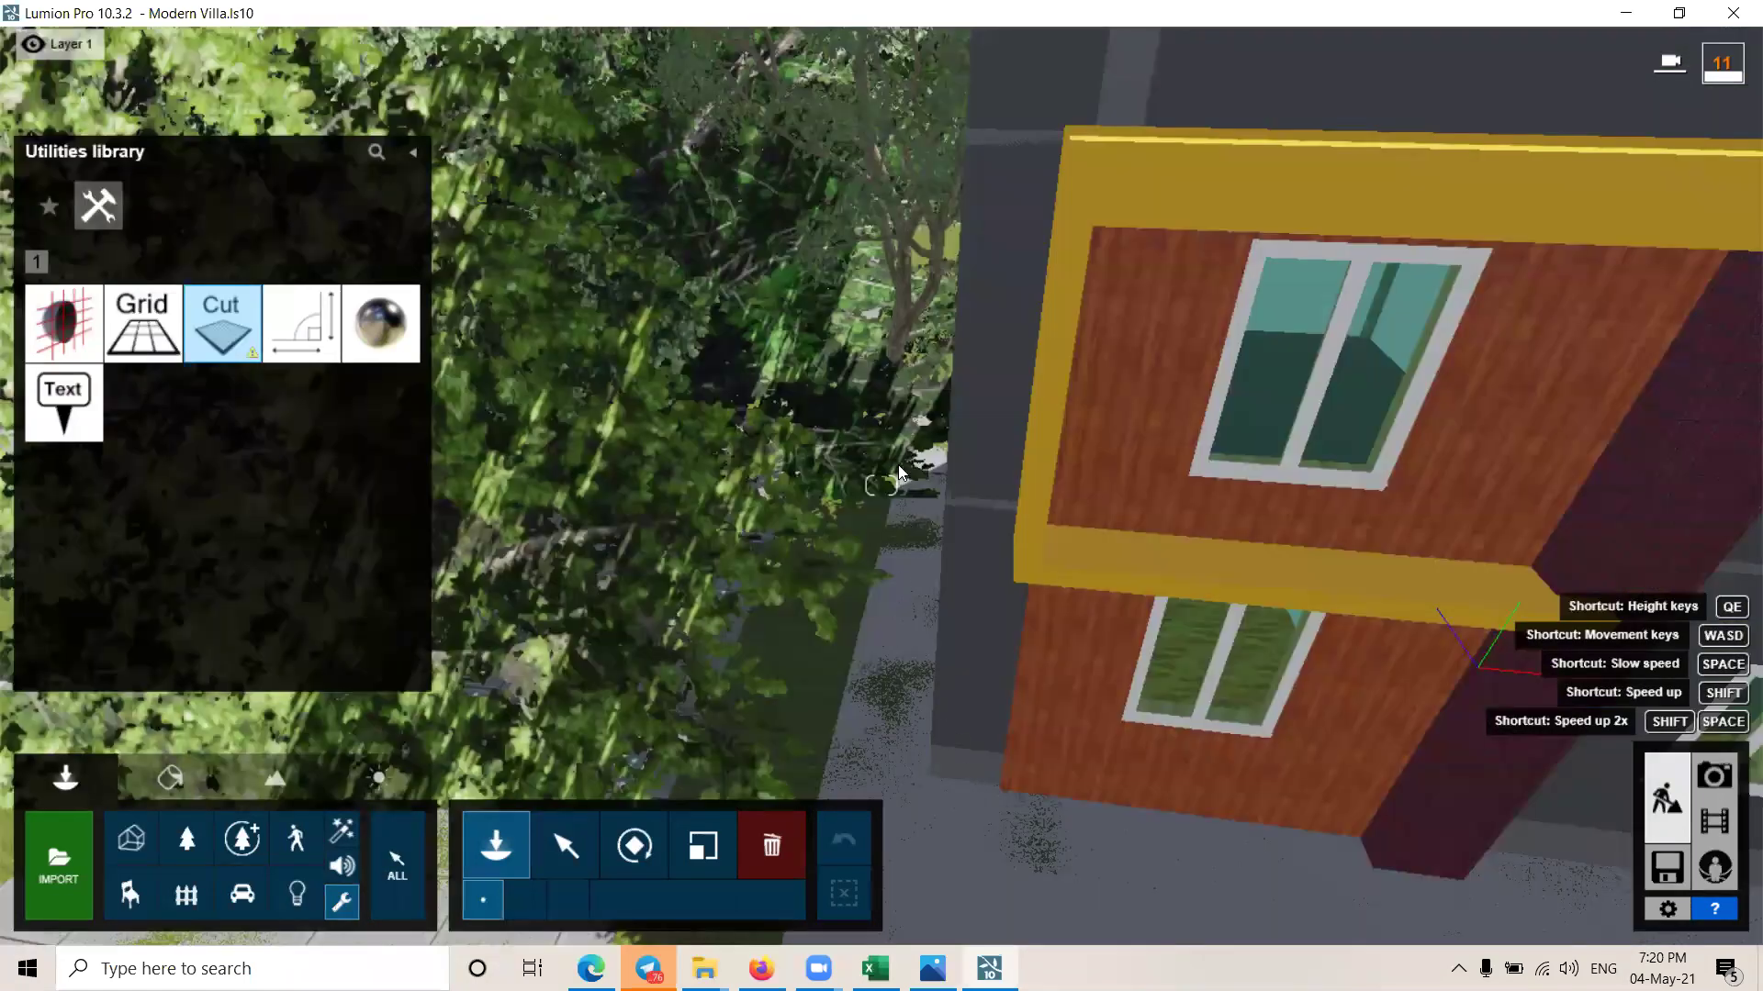
scroll(905, 468, up, 3)
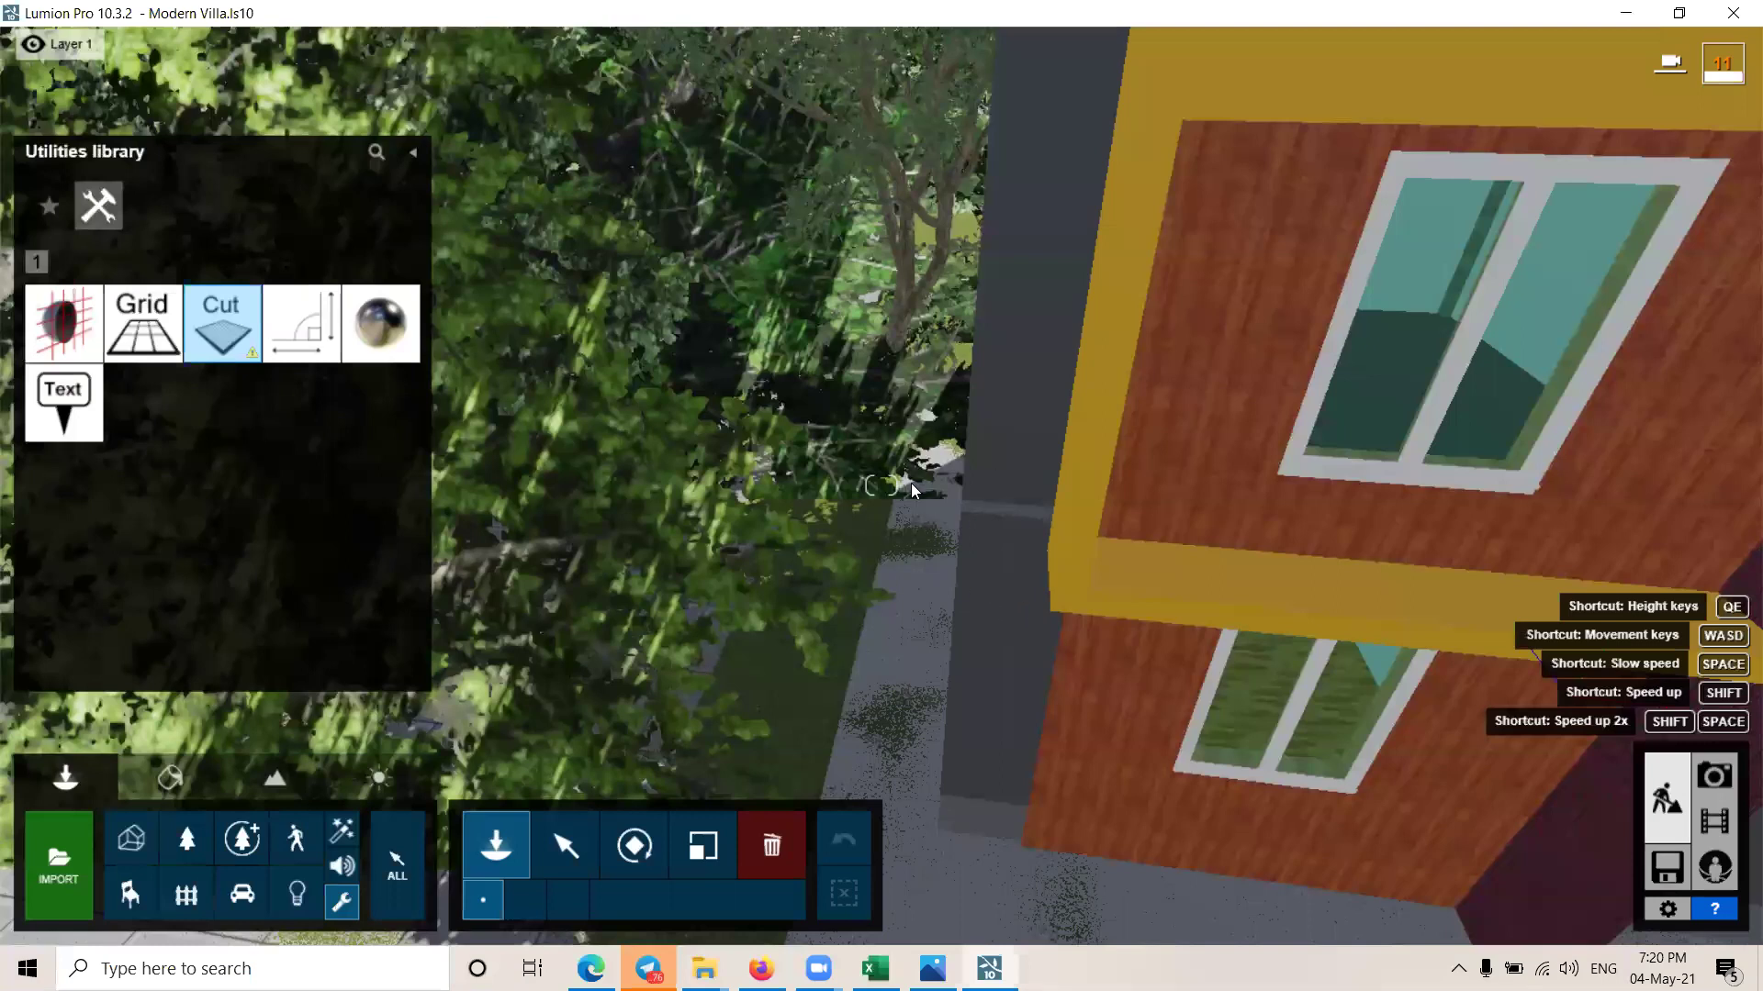
scroll(781, 390, down, 5)
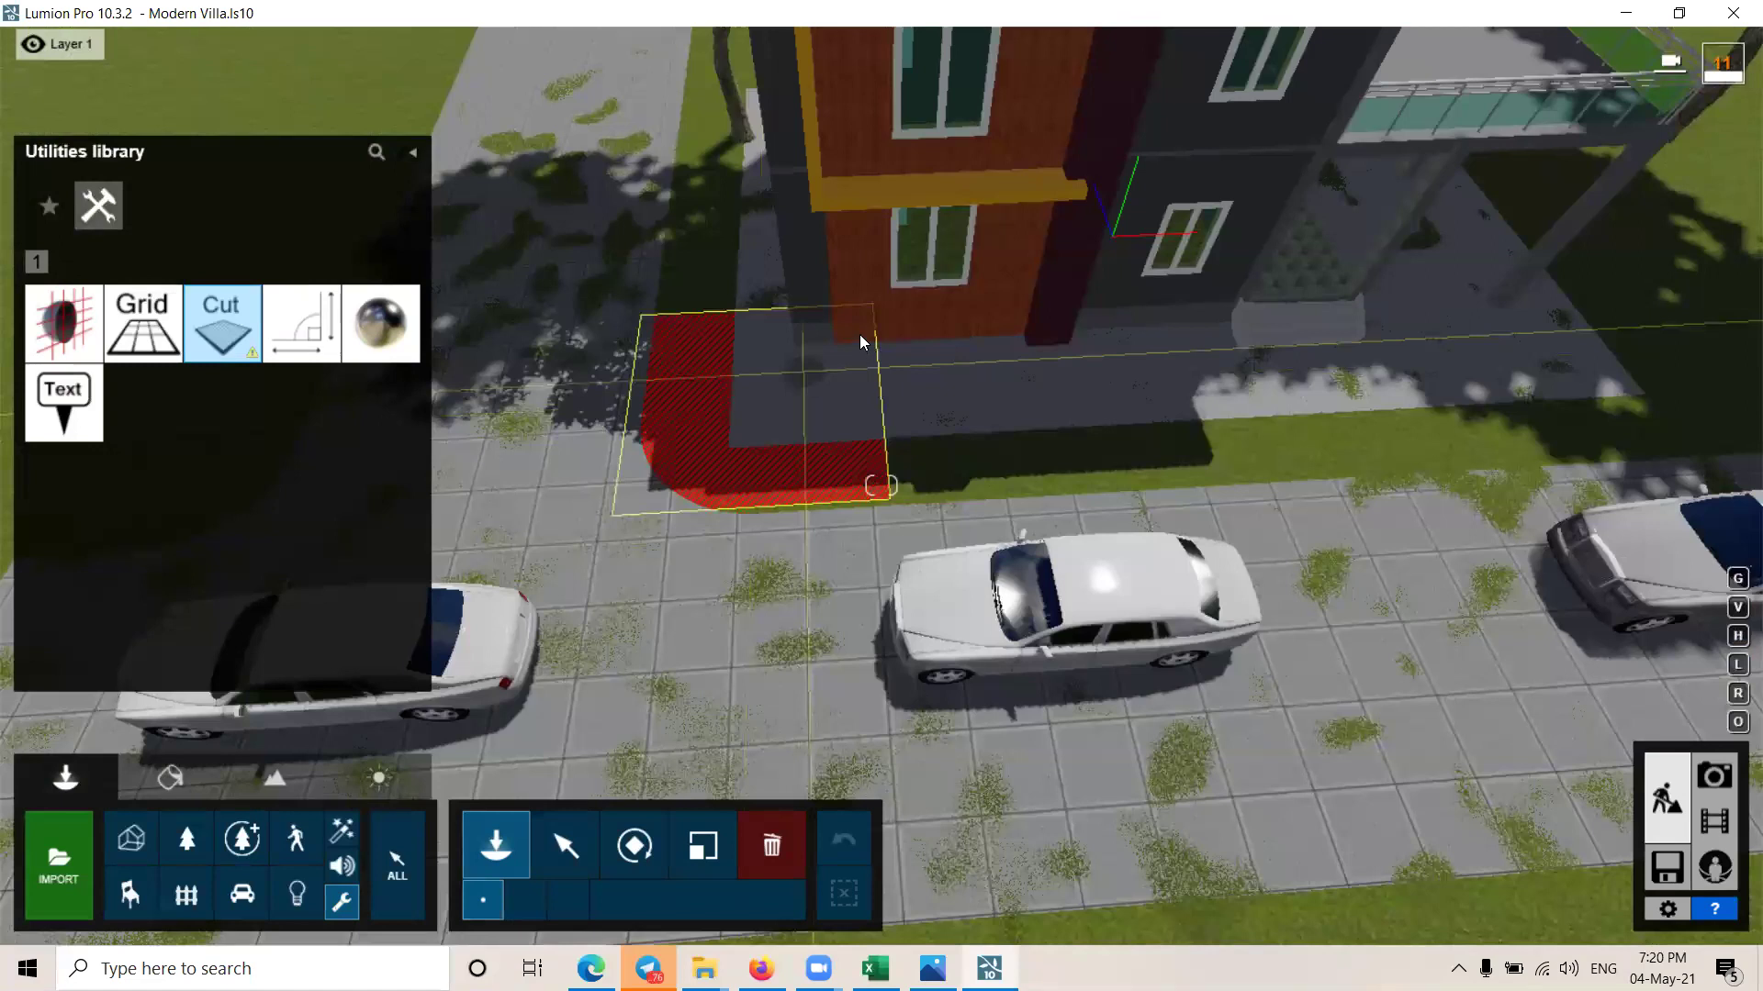
click(859, 336)
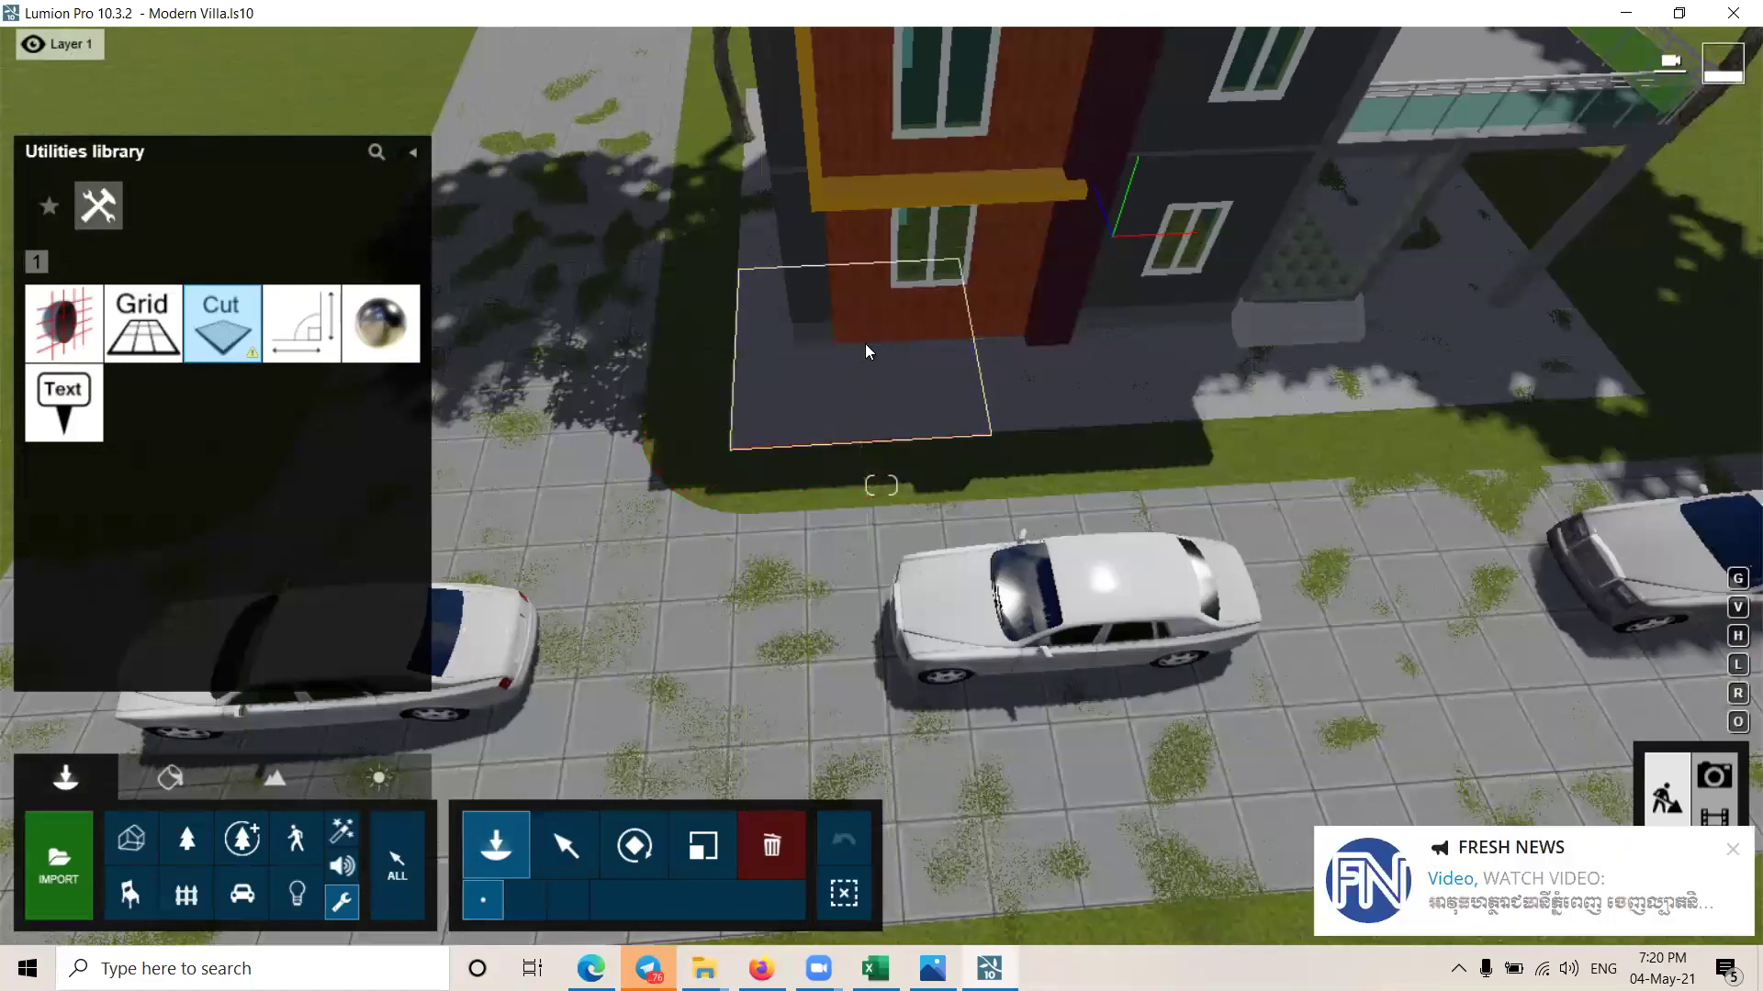
Step: Select the Cut volume and stretch its corners along the house side and past the terrace
click(911, 405)
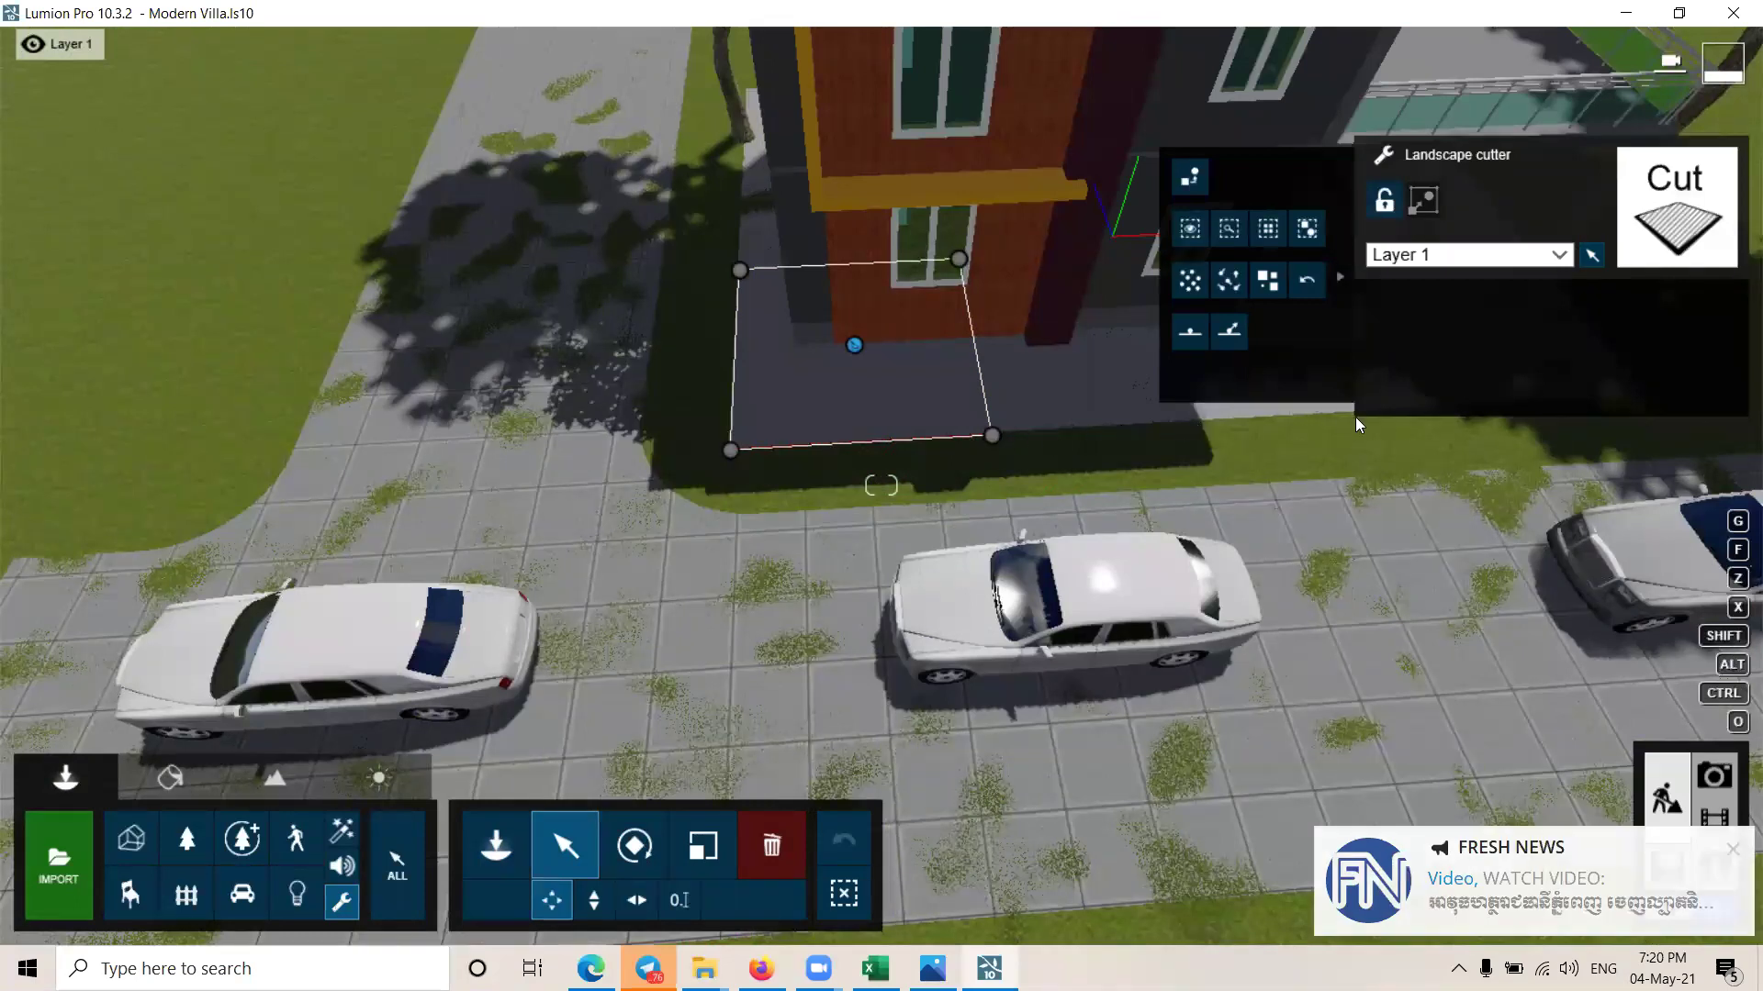
drag(1364, 413, 1346, 406)
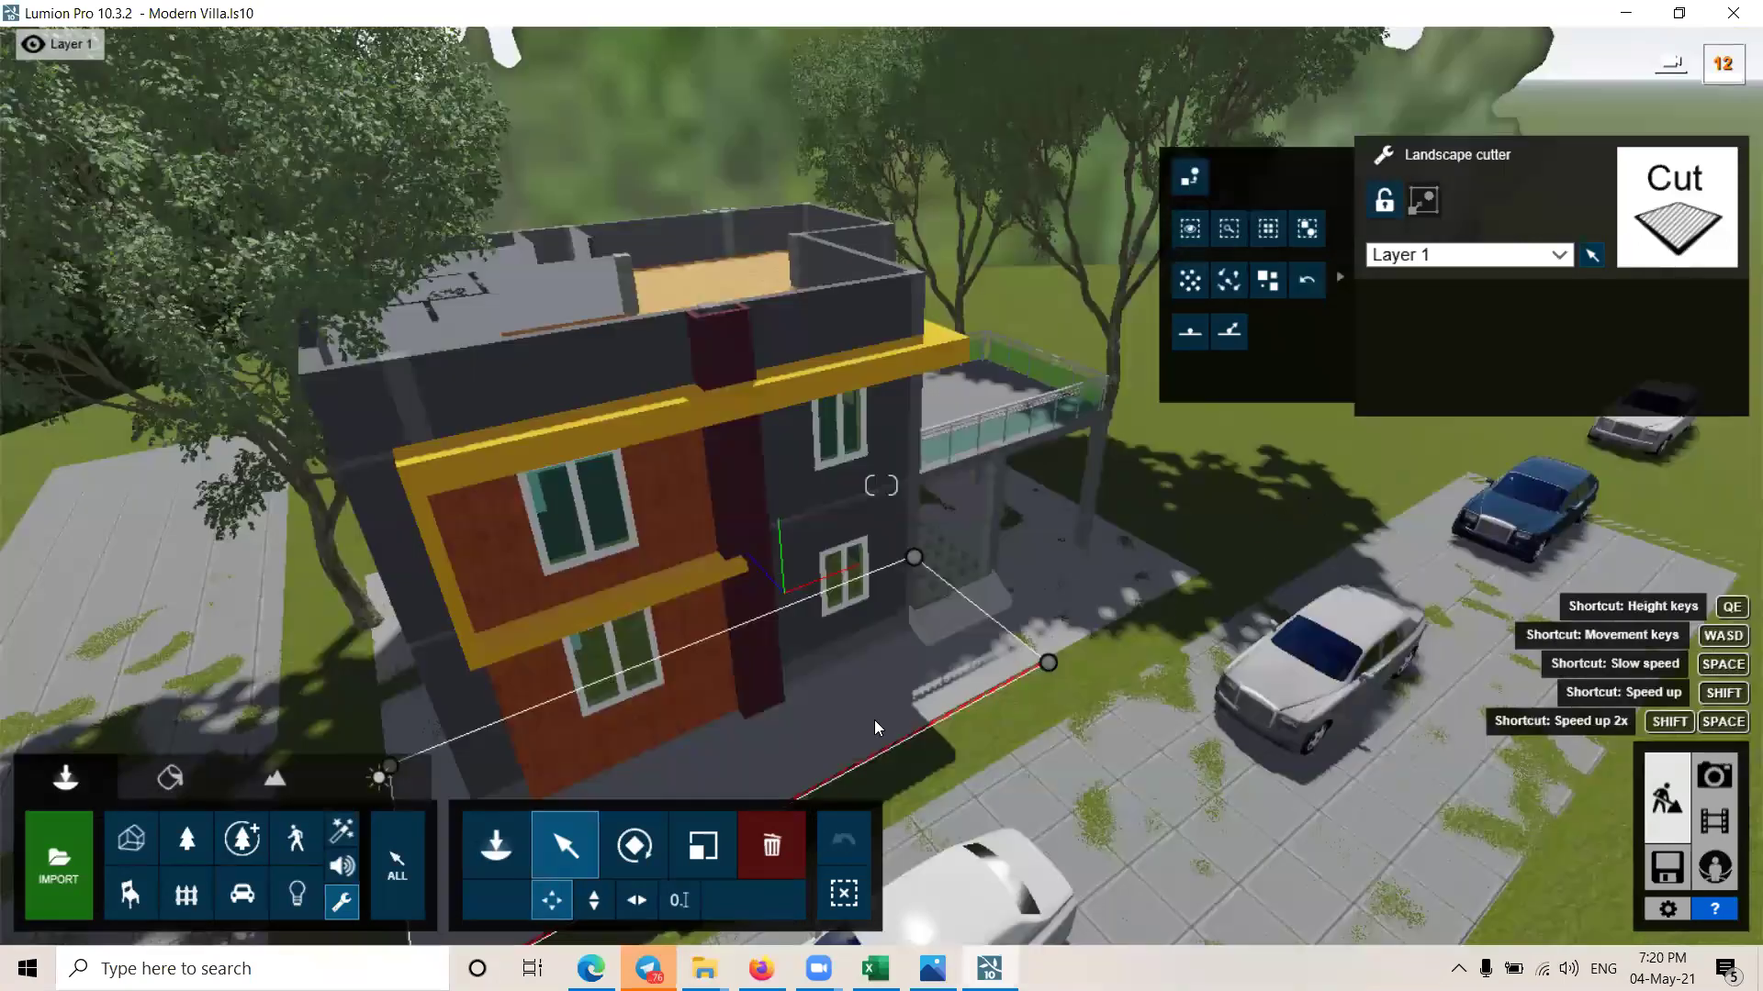
scroll(957, 651, up, 5)
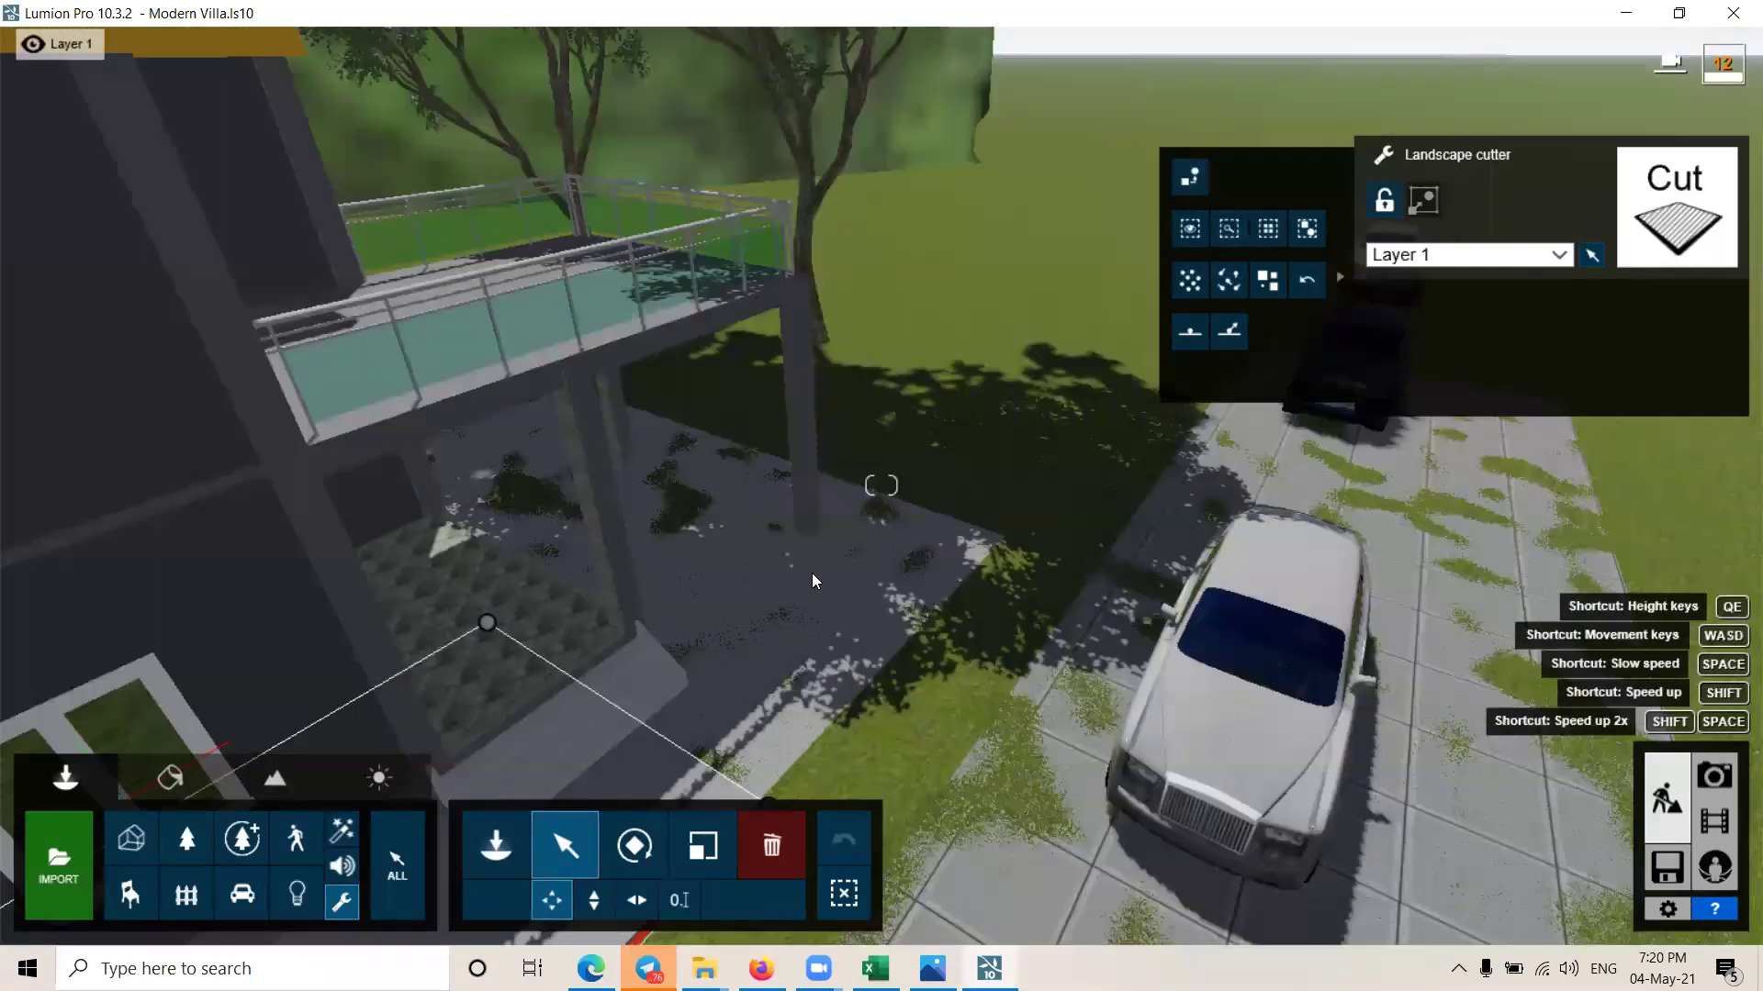
middle_drag(800, 571, 907, 427)
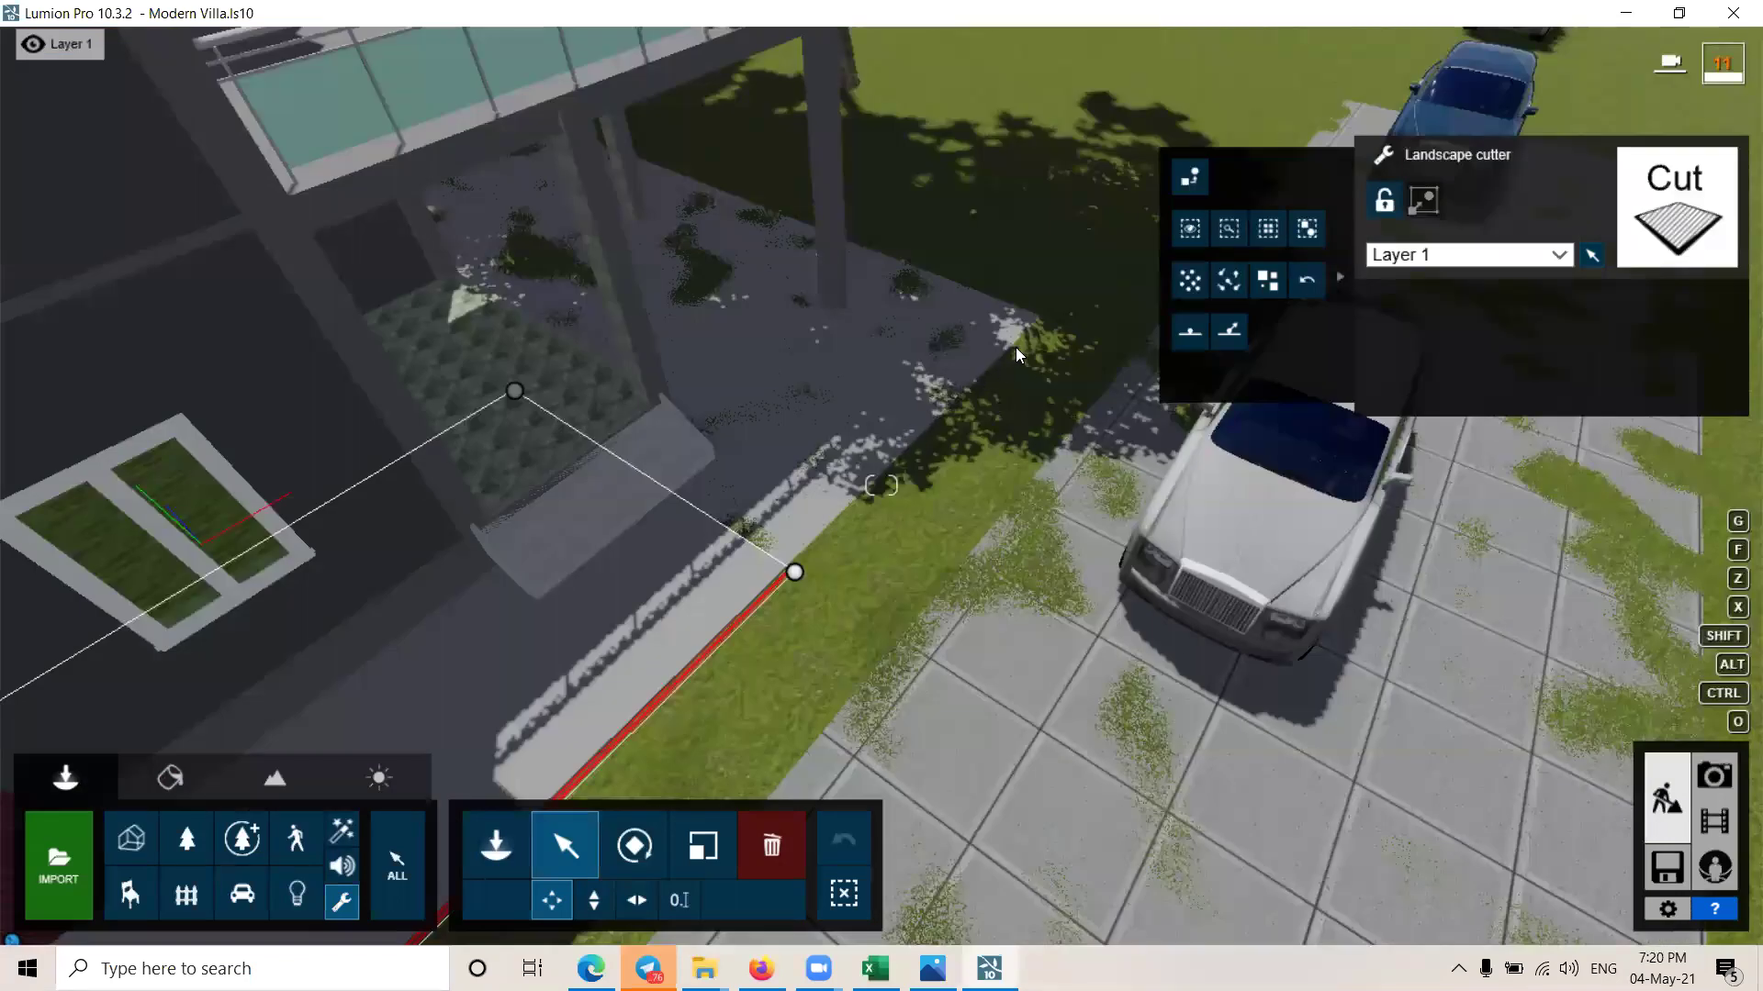
drag(1032, 323, 1039, 320)
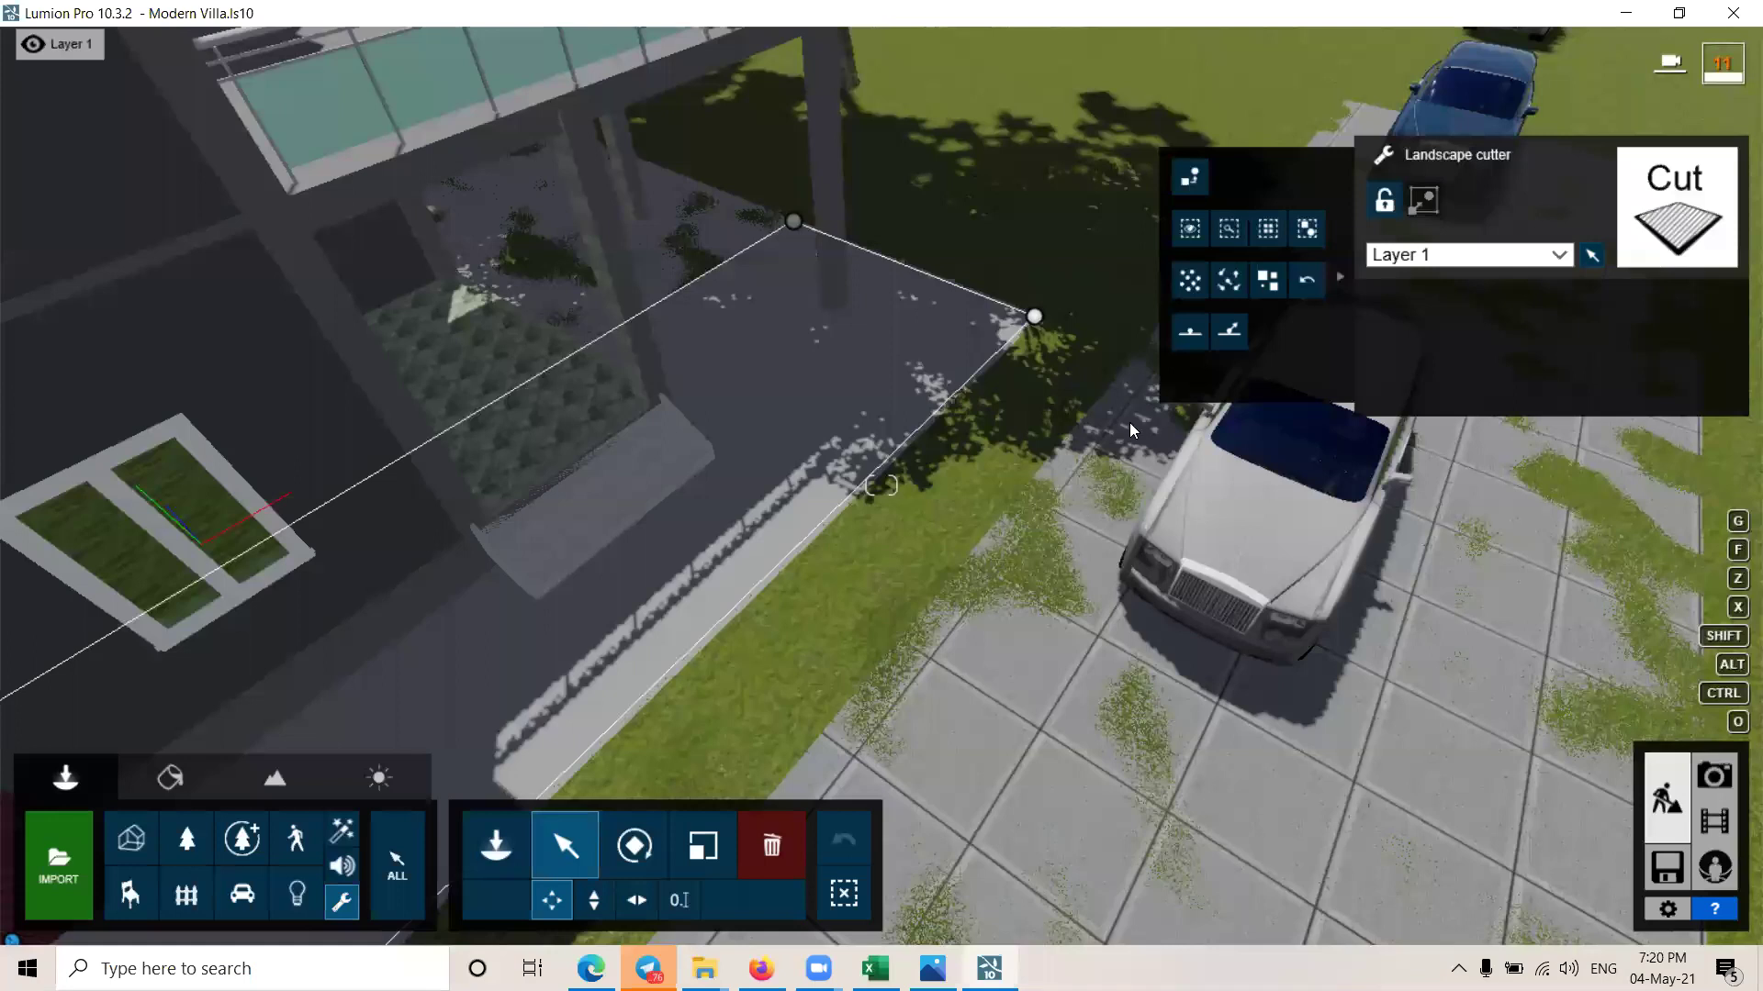
scroll(881, 485, down, 5)
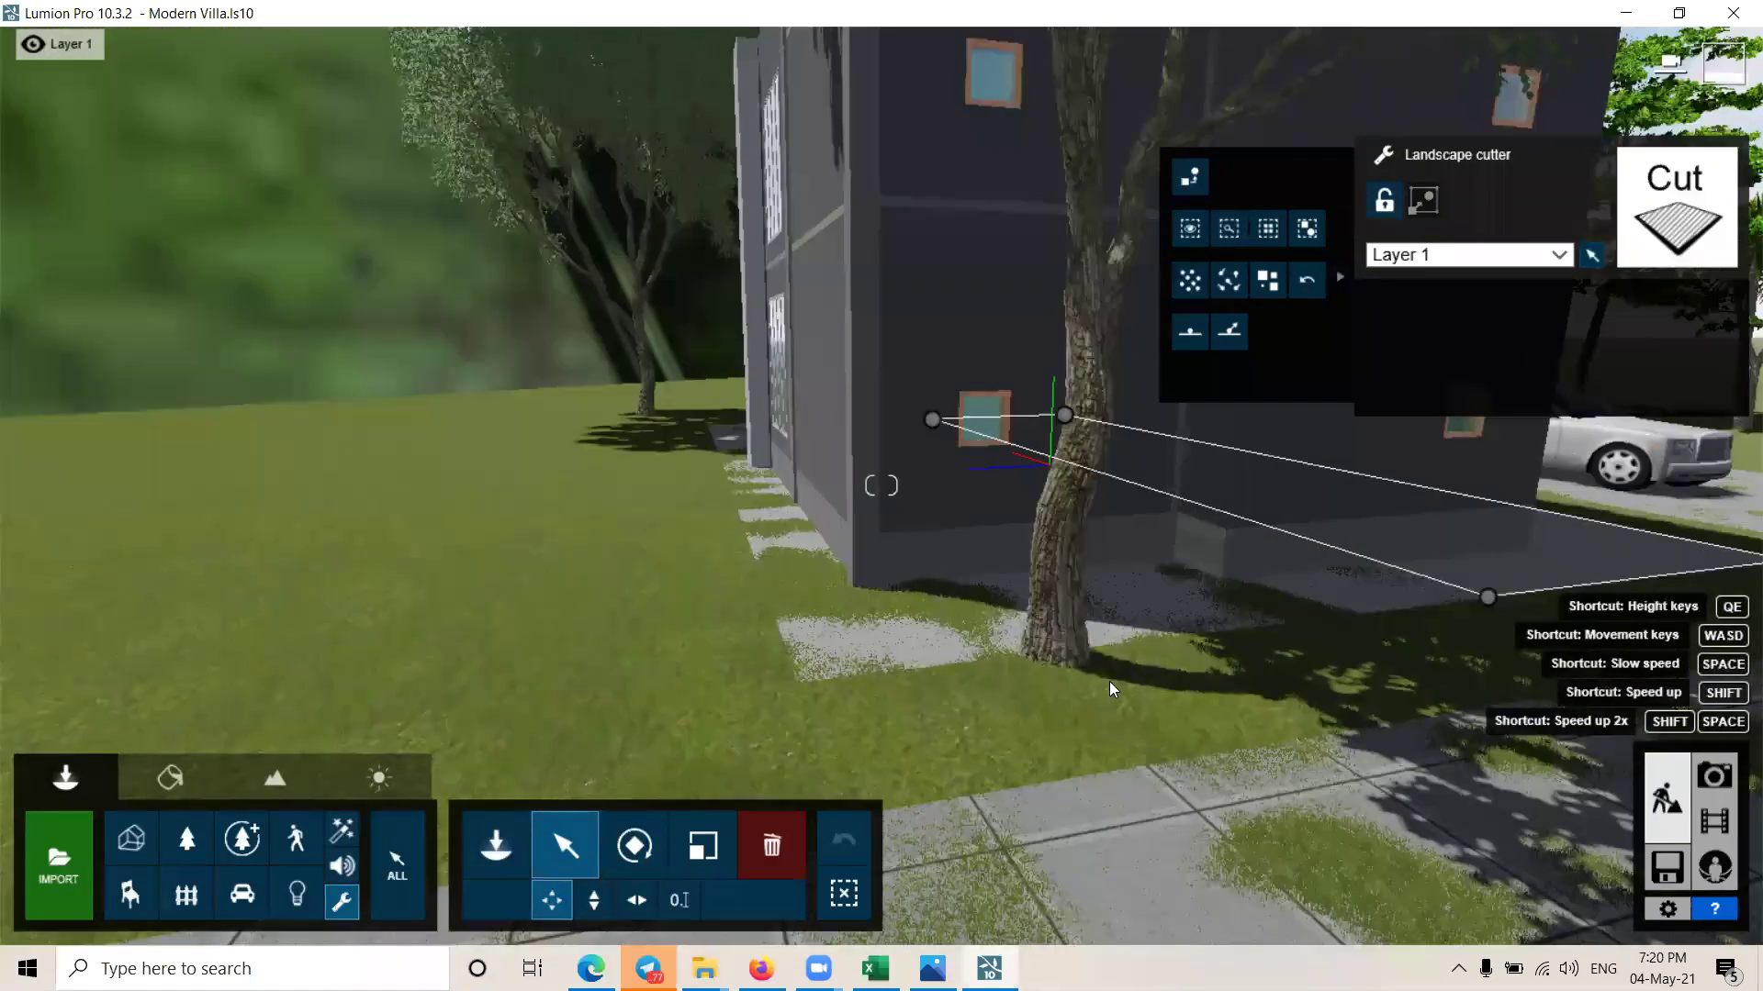
scroll(887, 719, down, 2)
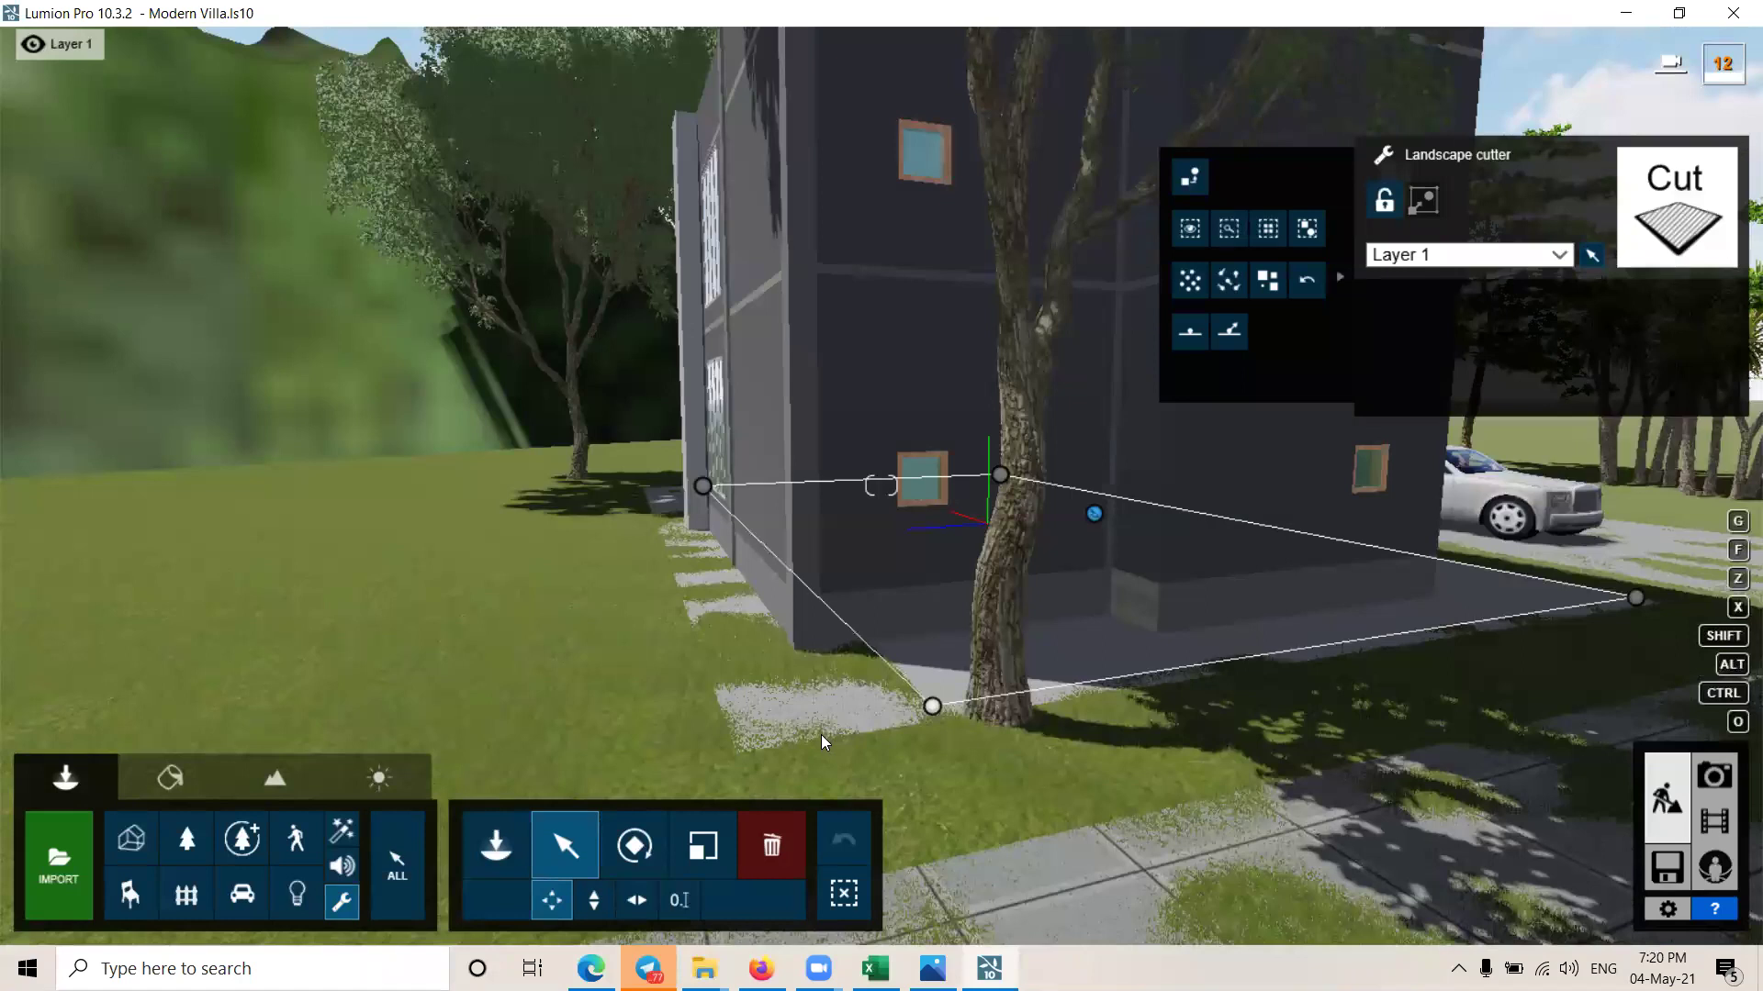
drag(749, 747, 727, 747)
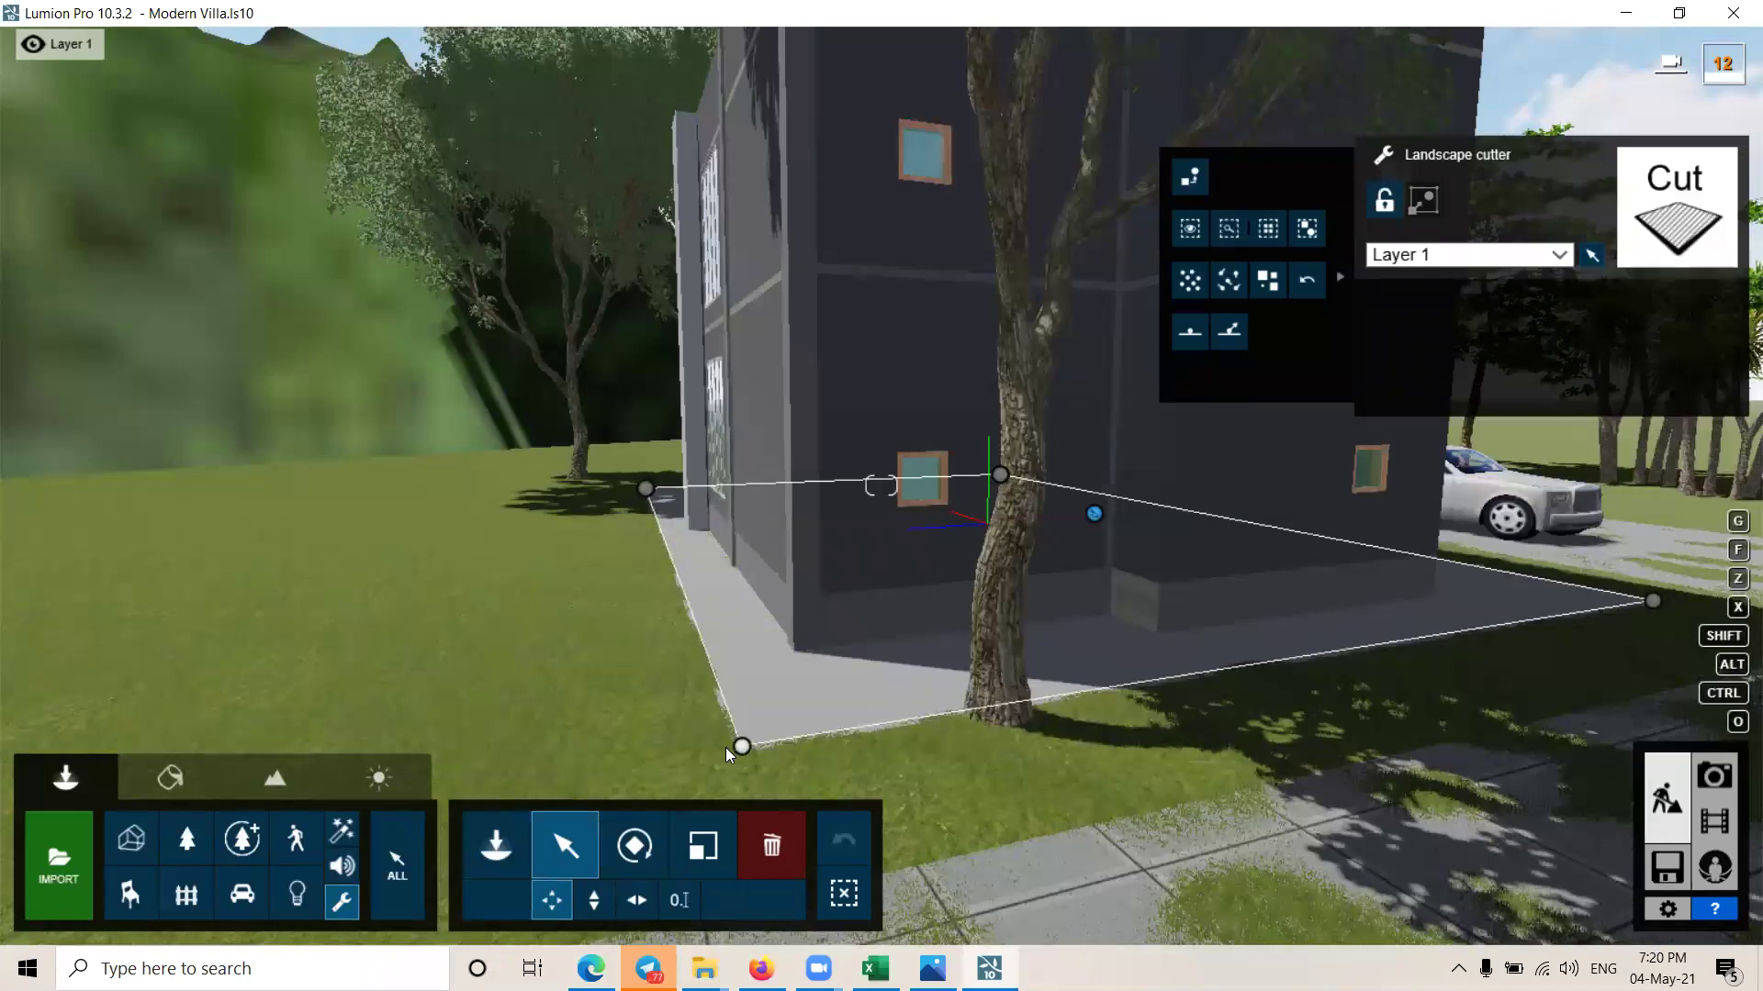
Step: Orbit around the house to check the cutter outline and keep it on Layer 1
right_drag(1398, 905, 1469, 905)
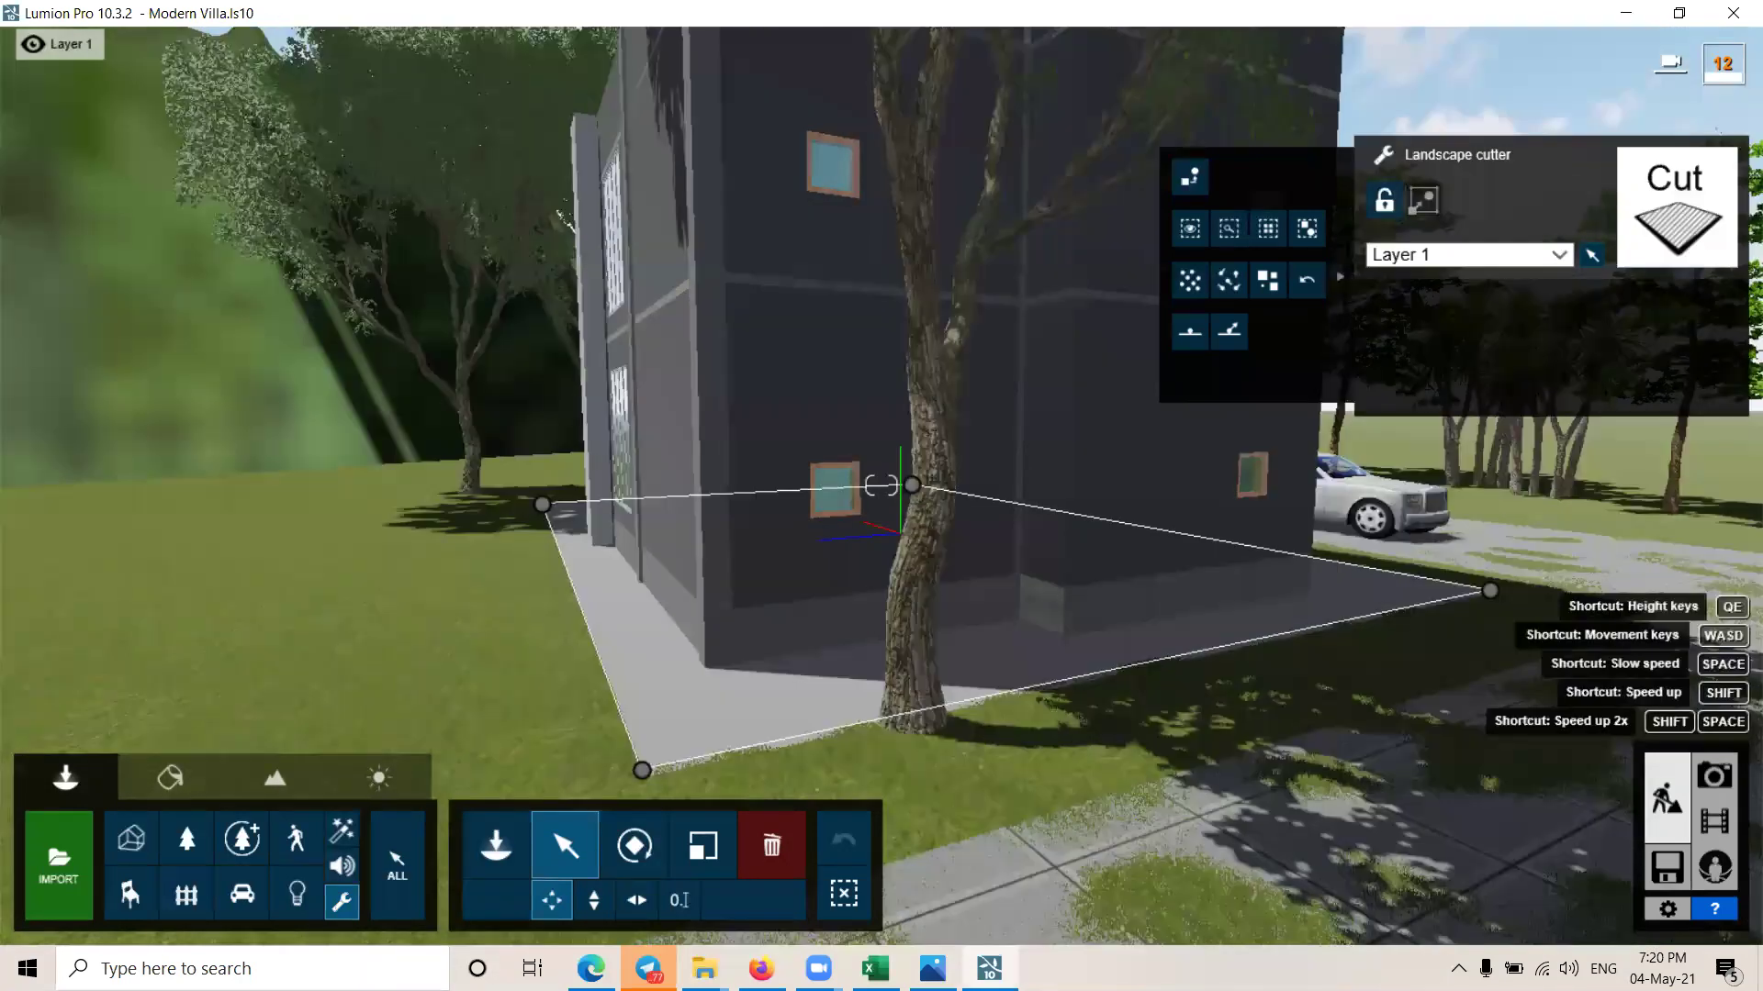
right_drag(1098, 716, 1359, 712)
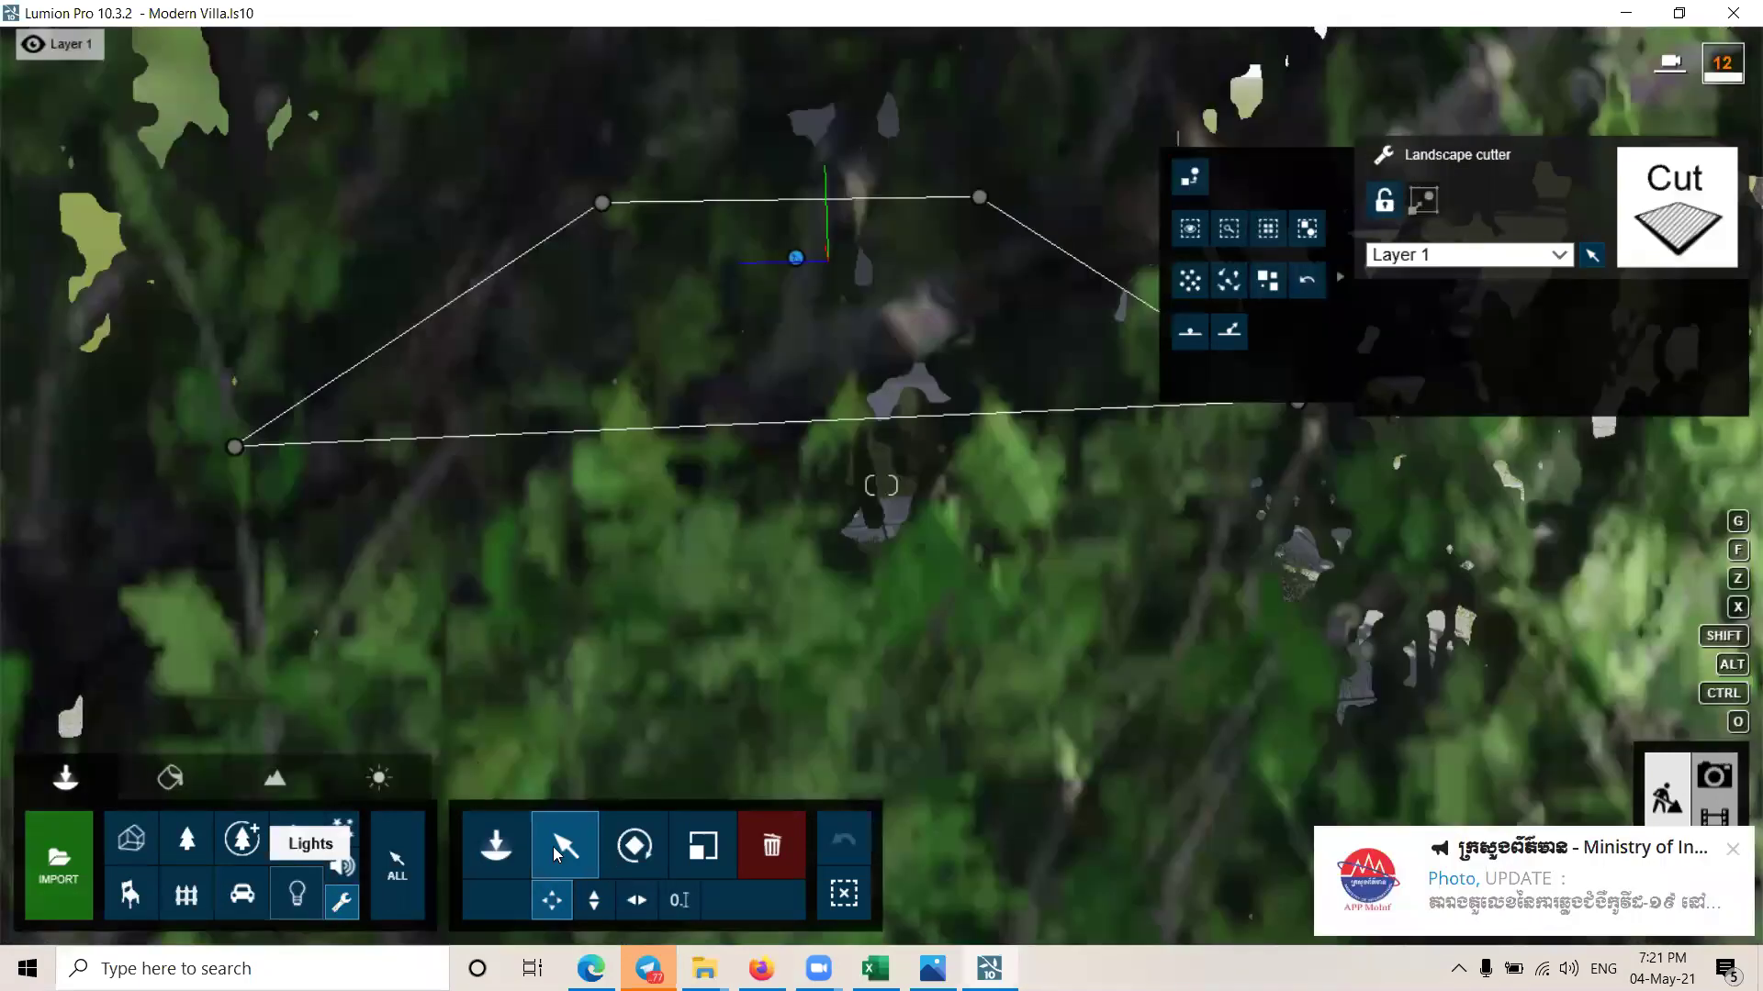
mouse_move(894, 629)
right_down()
mouse_move(1133, 541)
mouse_move(1019, 628)
right_up()
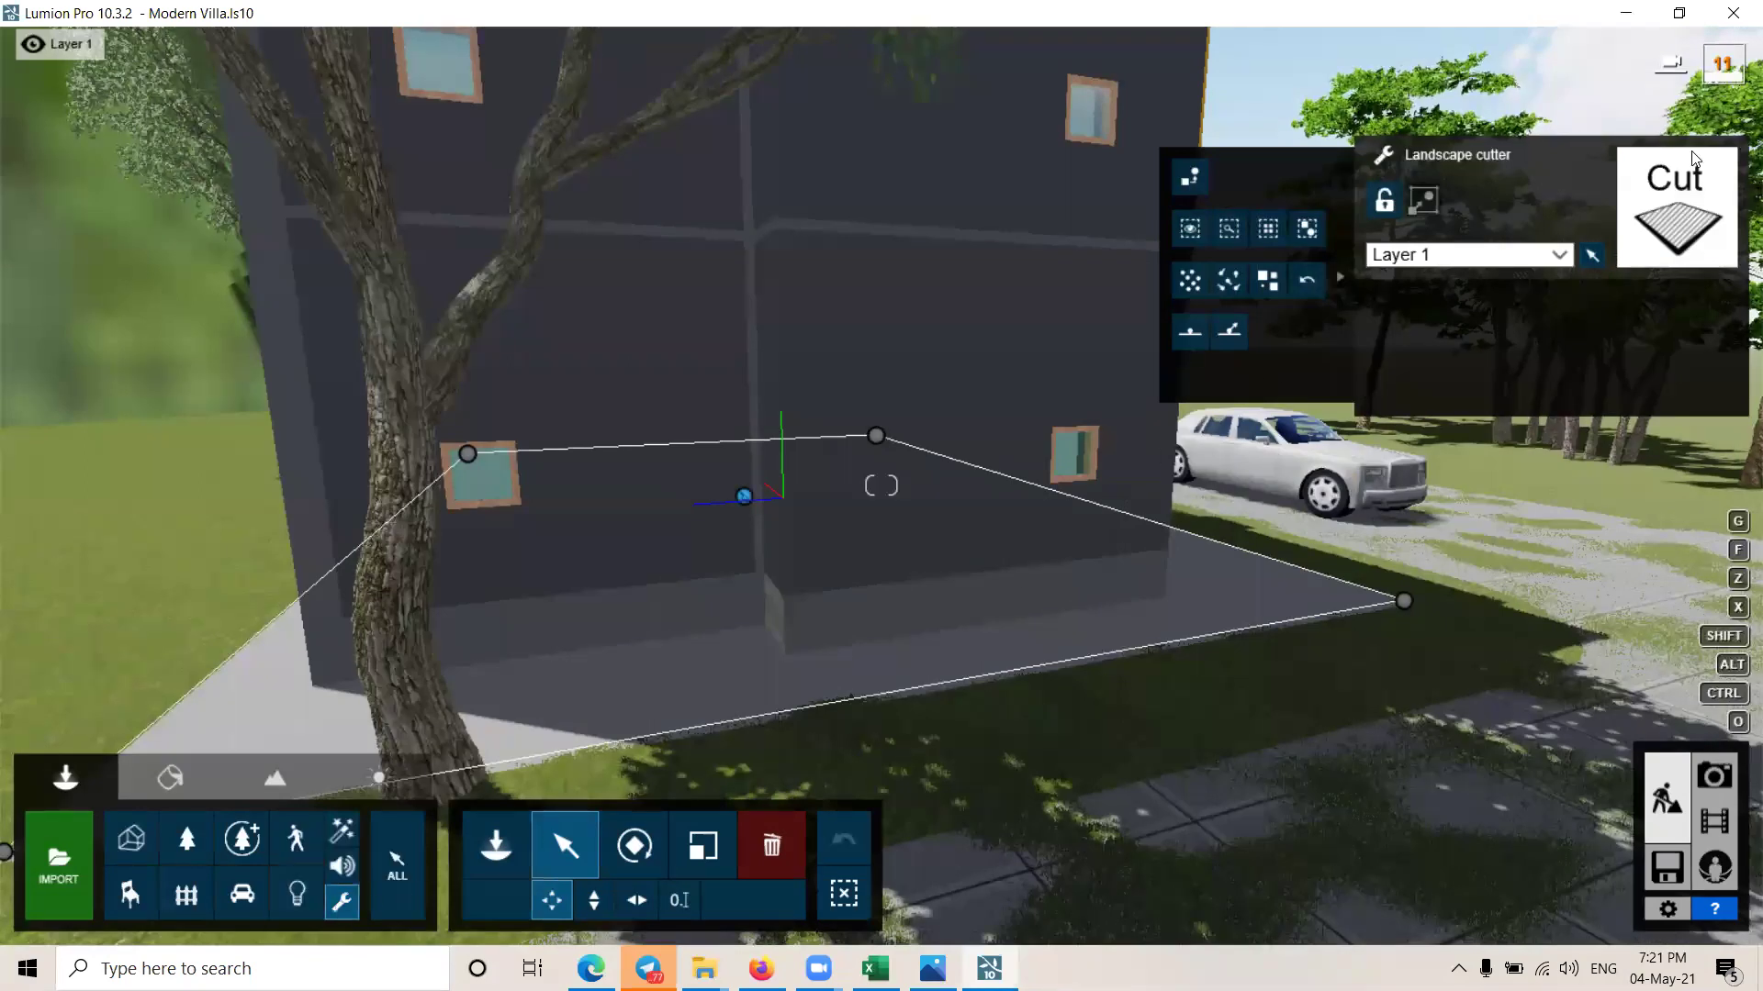
click(1557, 257)
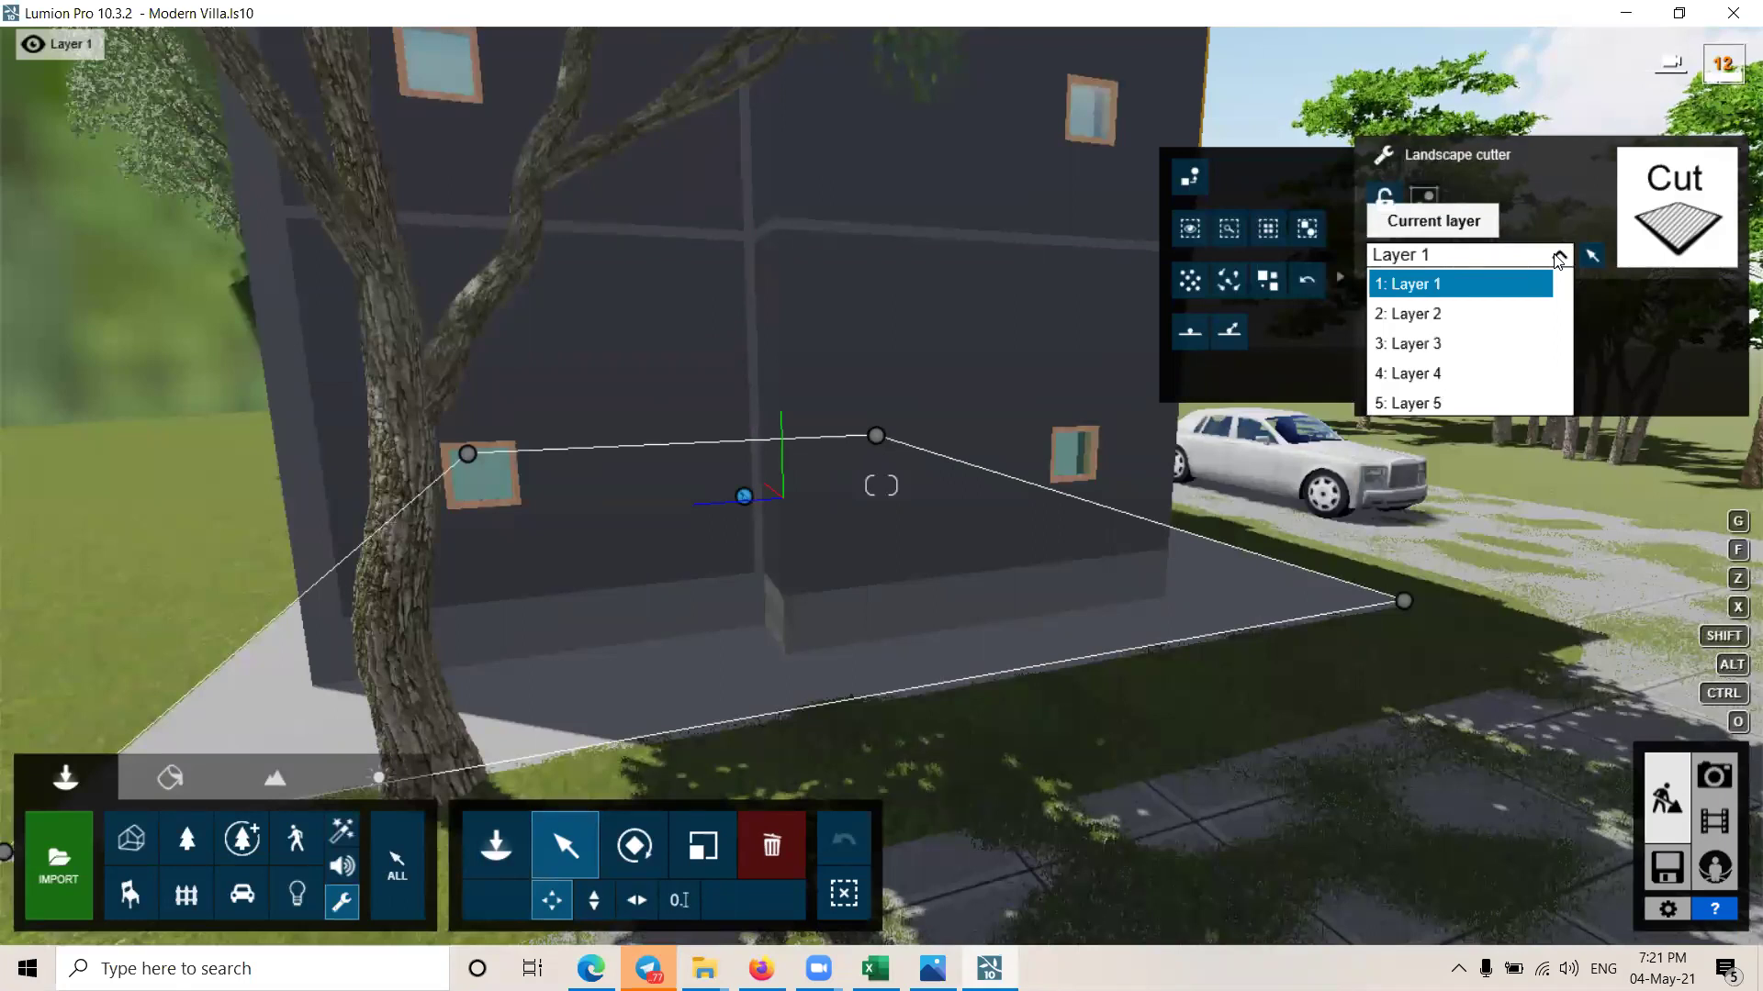
click(1437, 283)
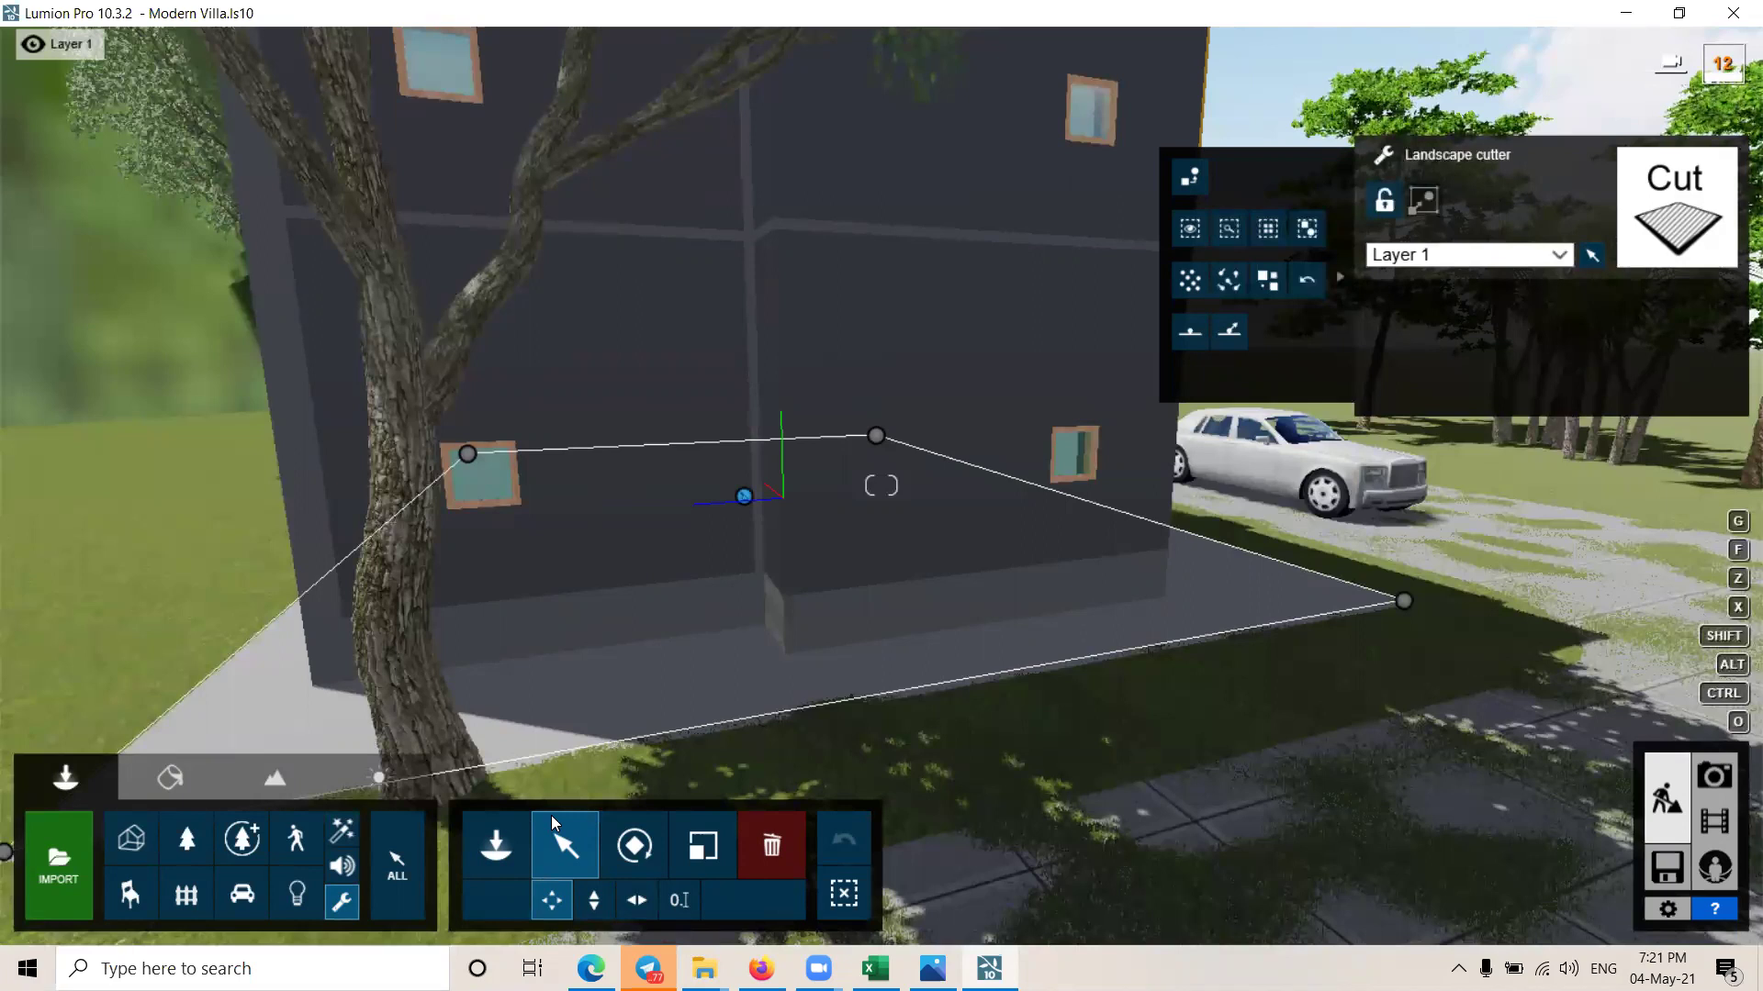
Step: Open the Utilities library and bring the paved walkway near the trees into view
click(496, 846)
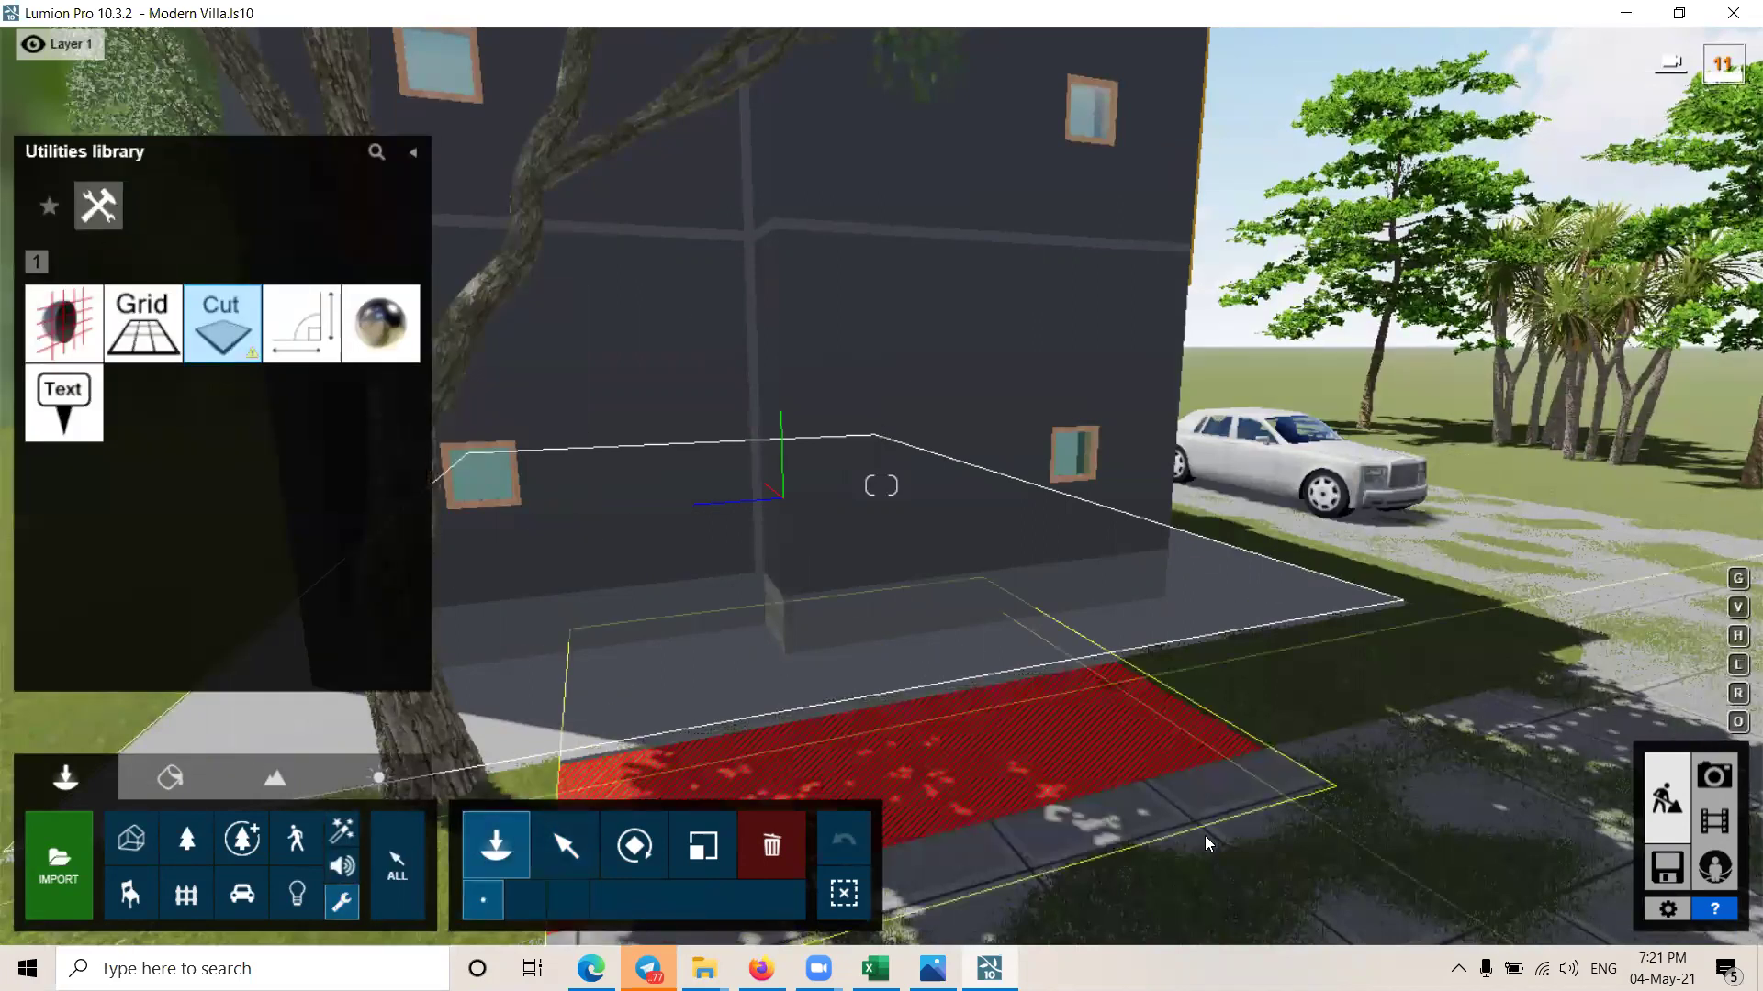
right_drag(882, 485, 1065, 484)
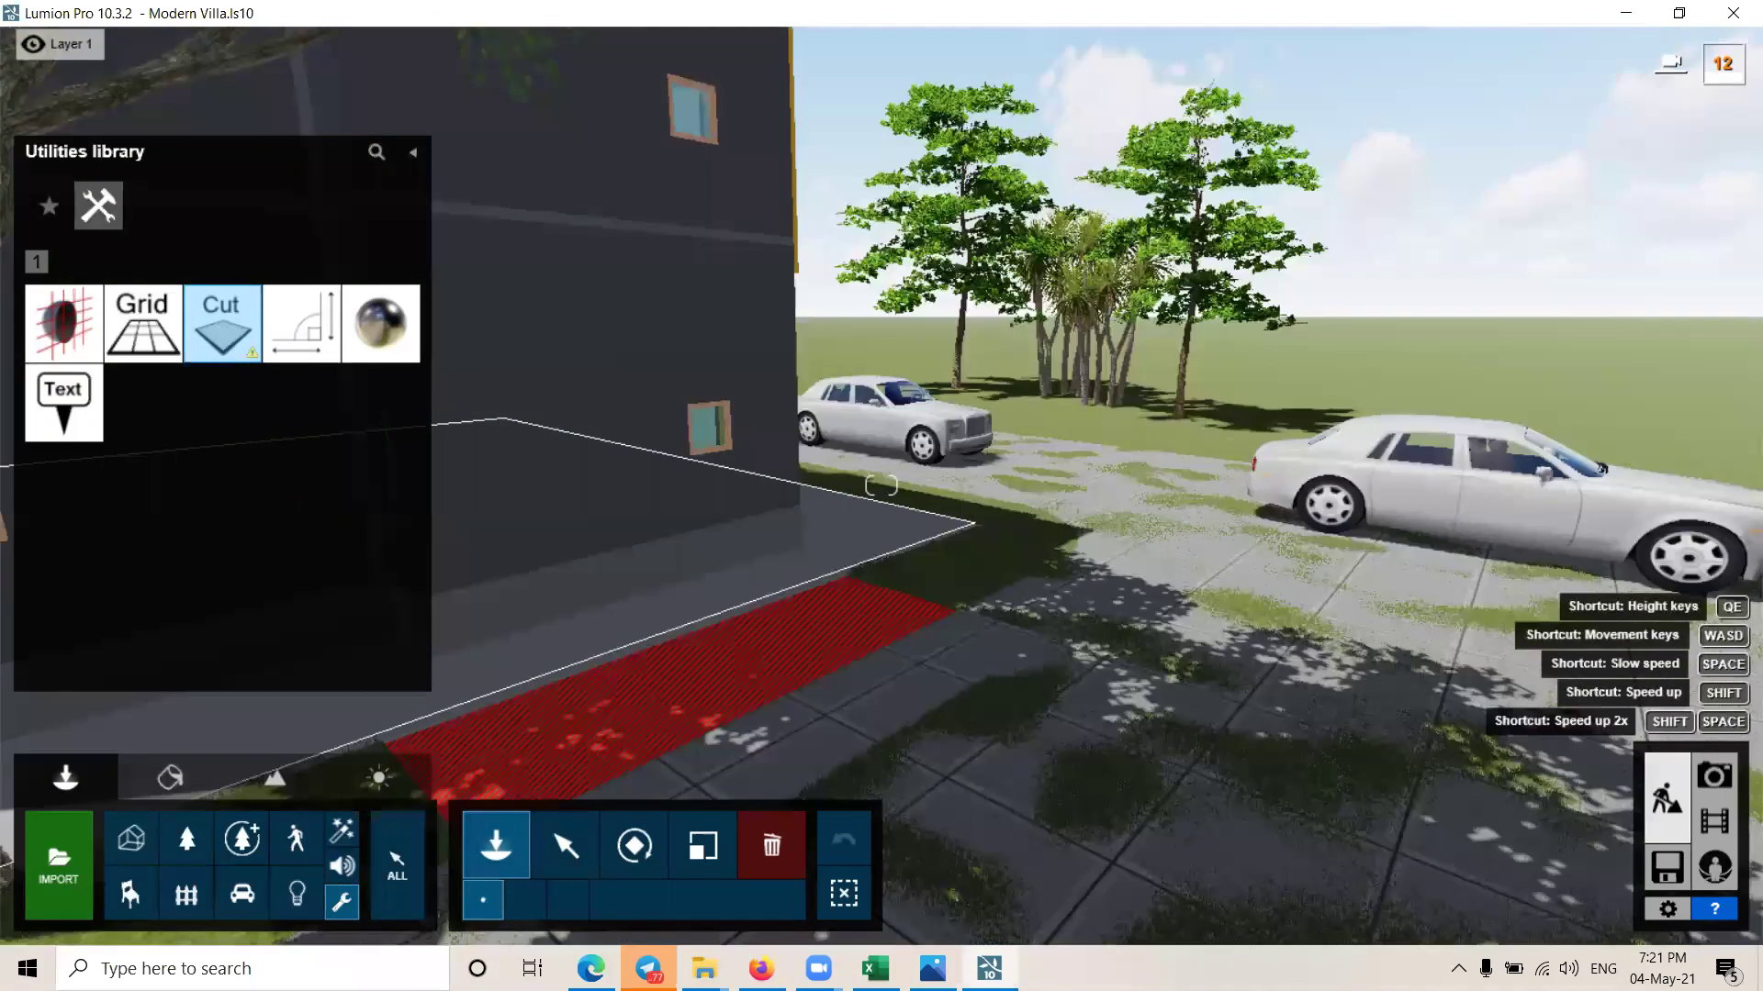
right_drag(881, 485, 1196, 704)
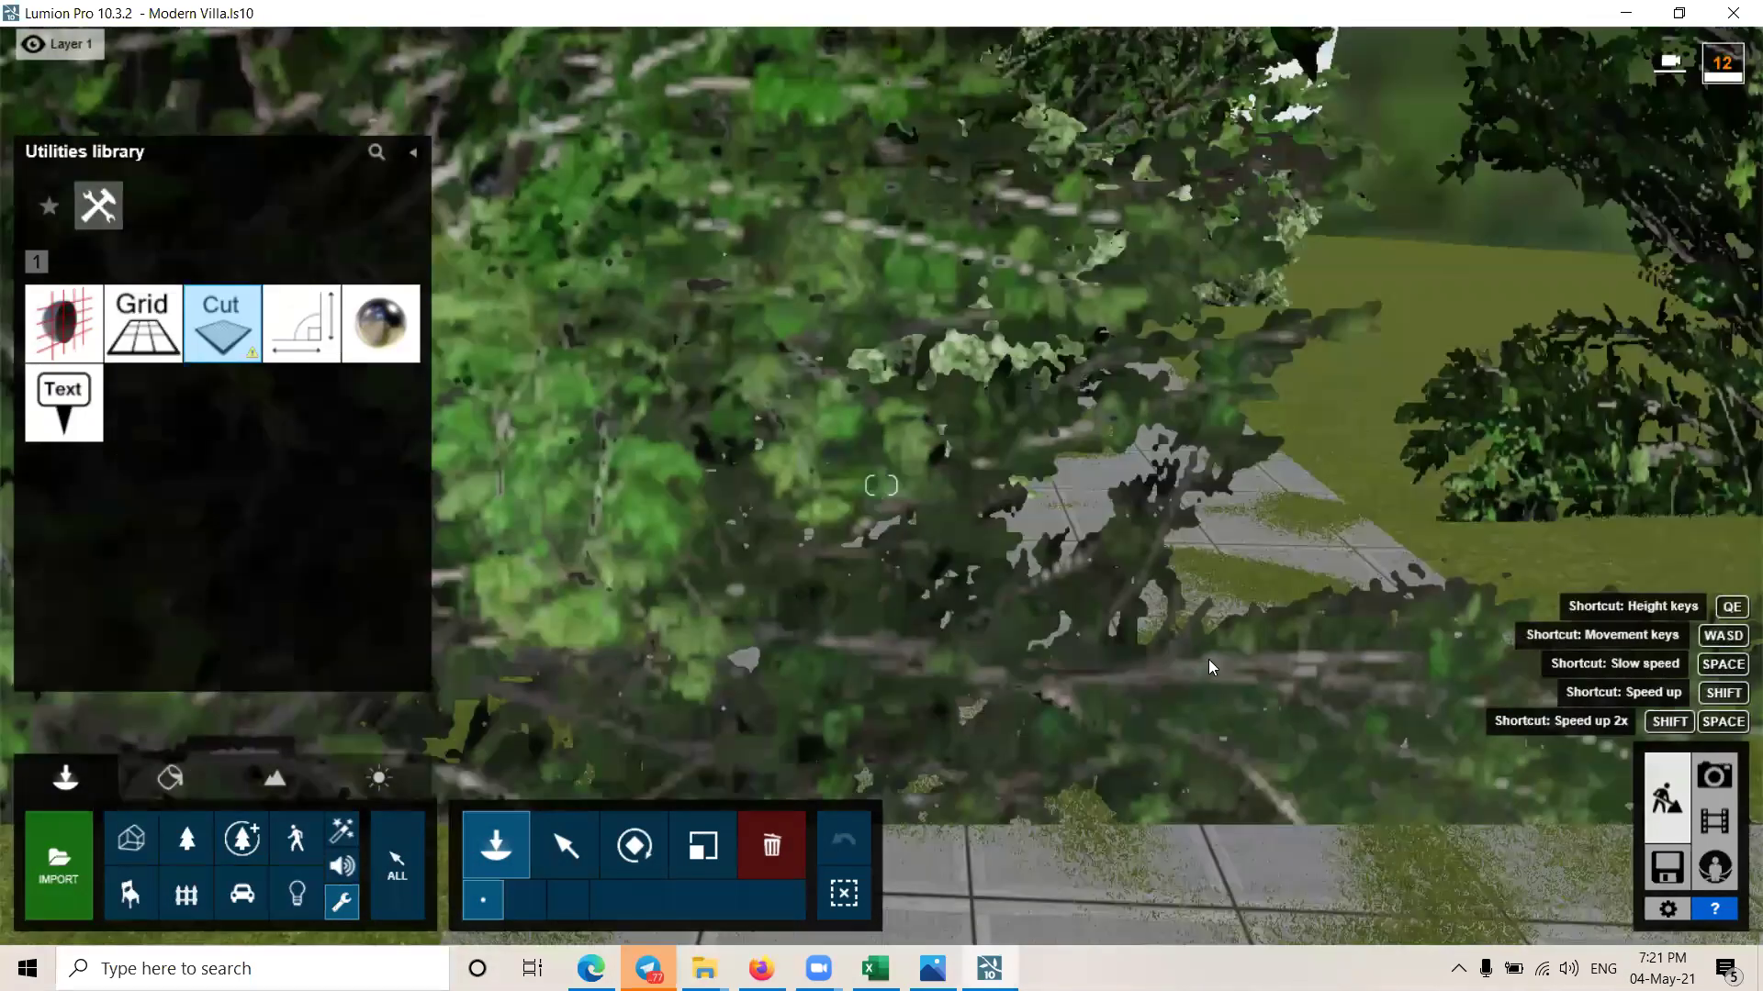
scroll(1093, 417, up, 3)
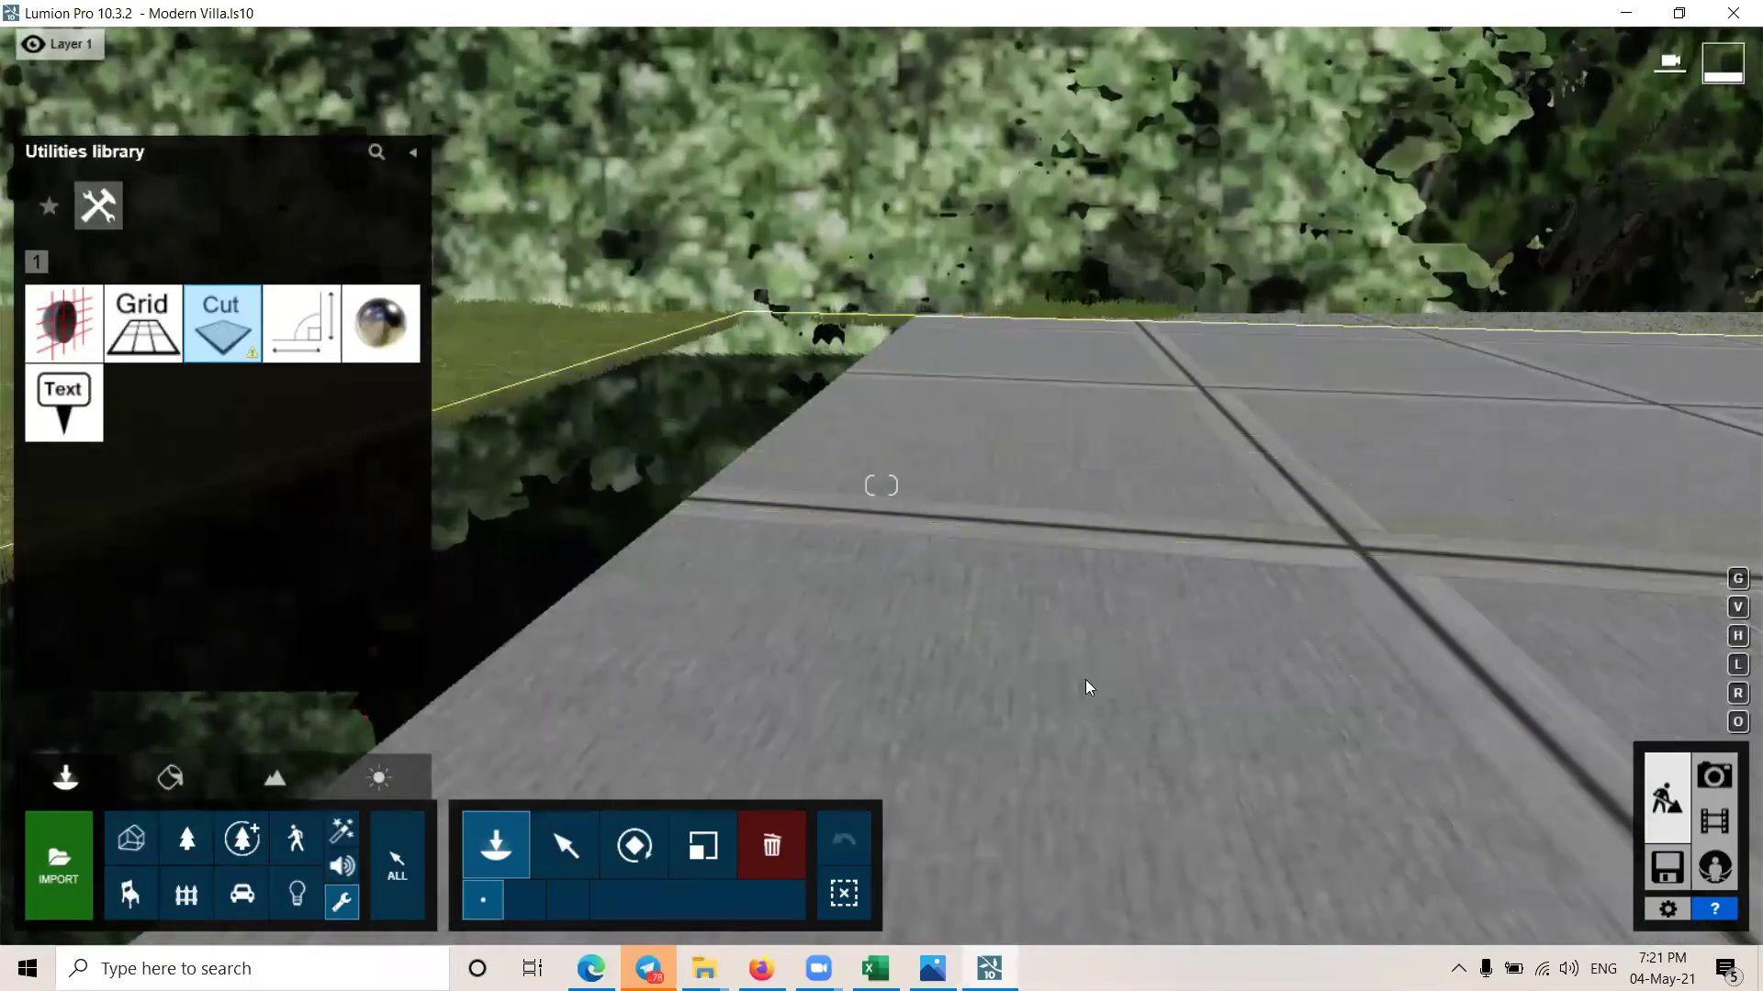
right_drag(1085, 679, 1416, 565)
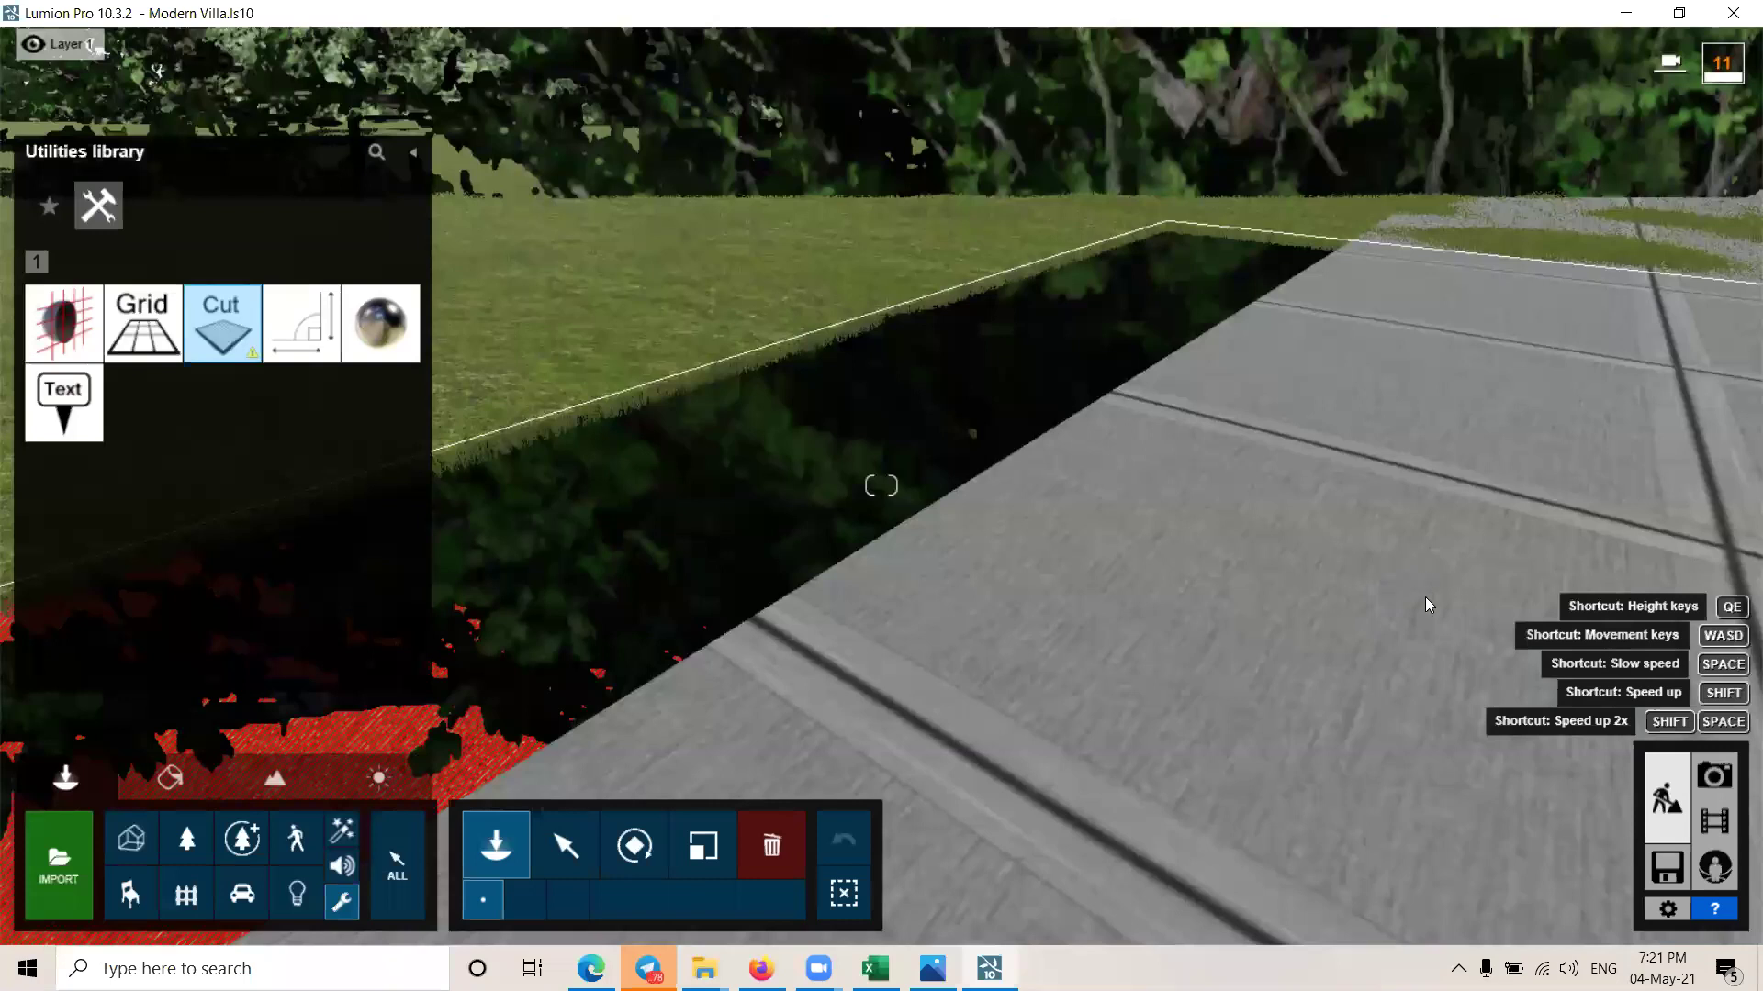
scroll(1509, 637, down, 3)
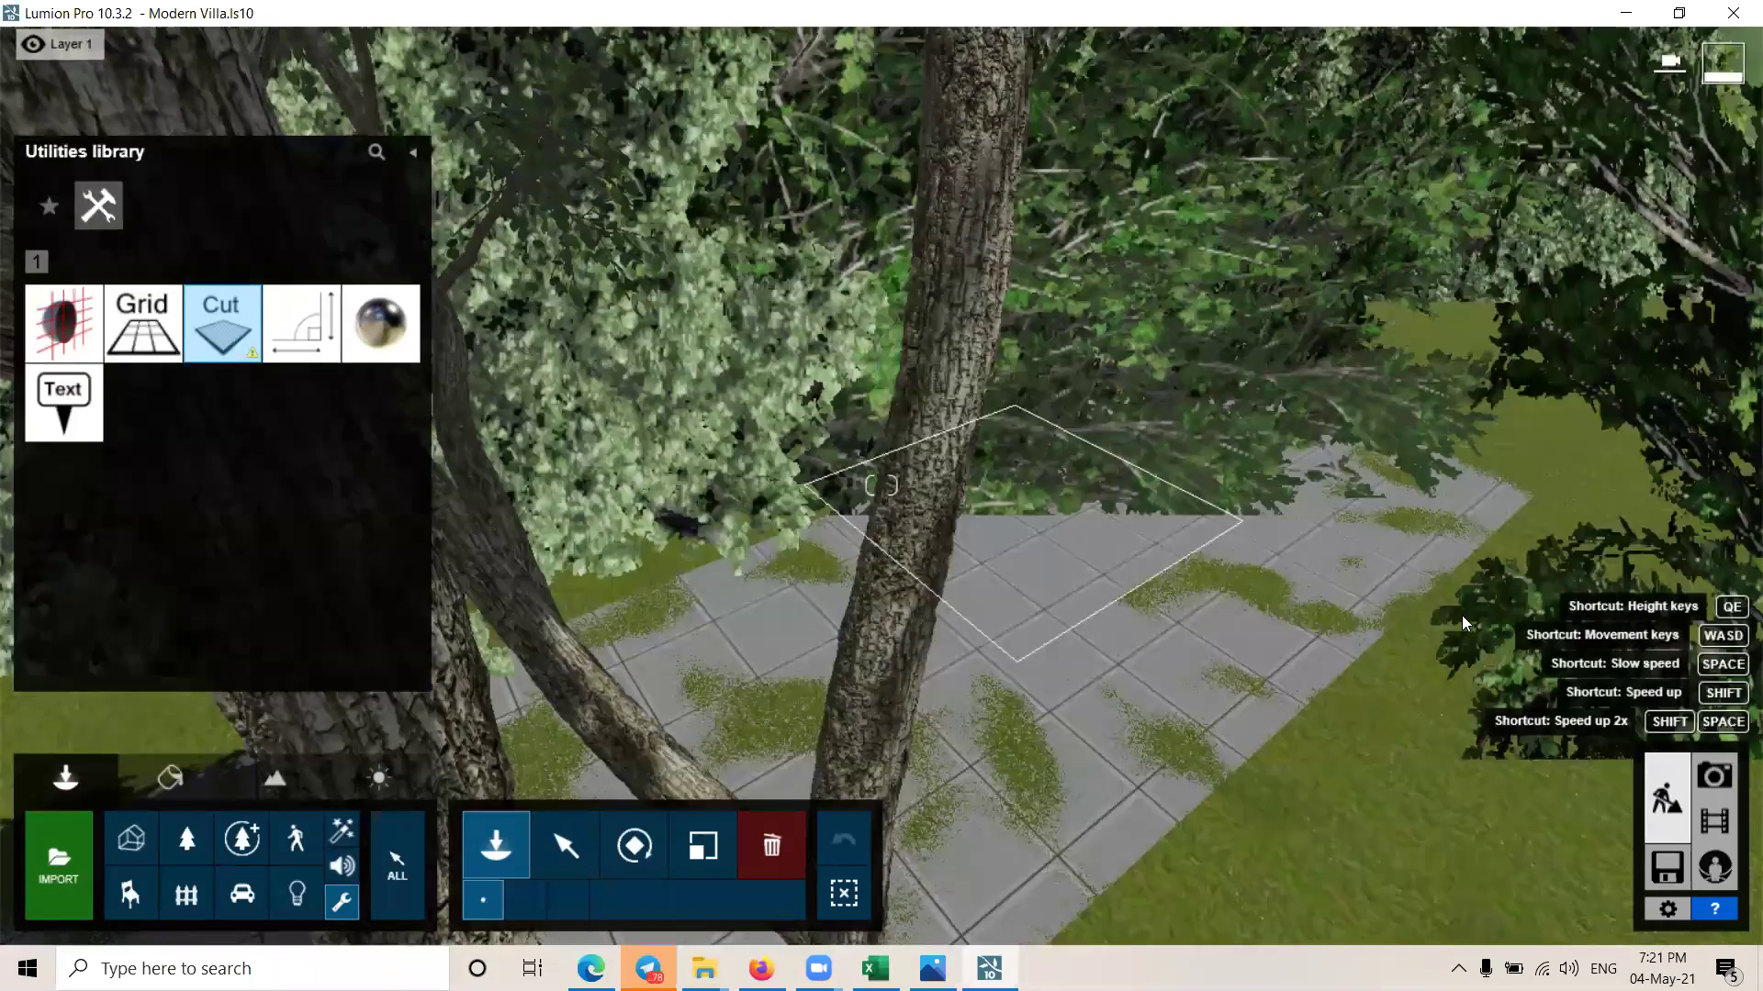
middle_drag(1461, 615, 1157, 513)
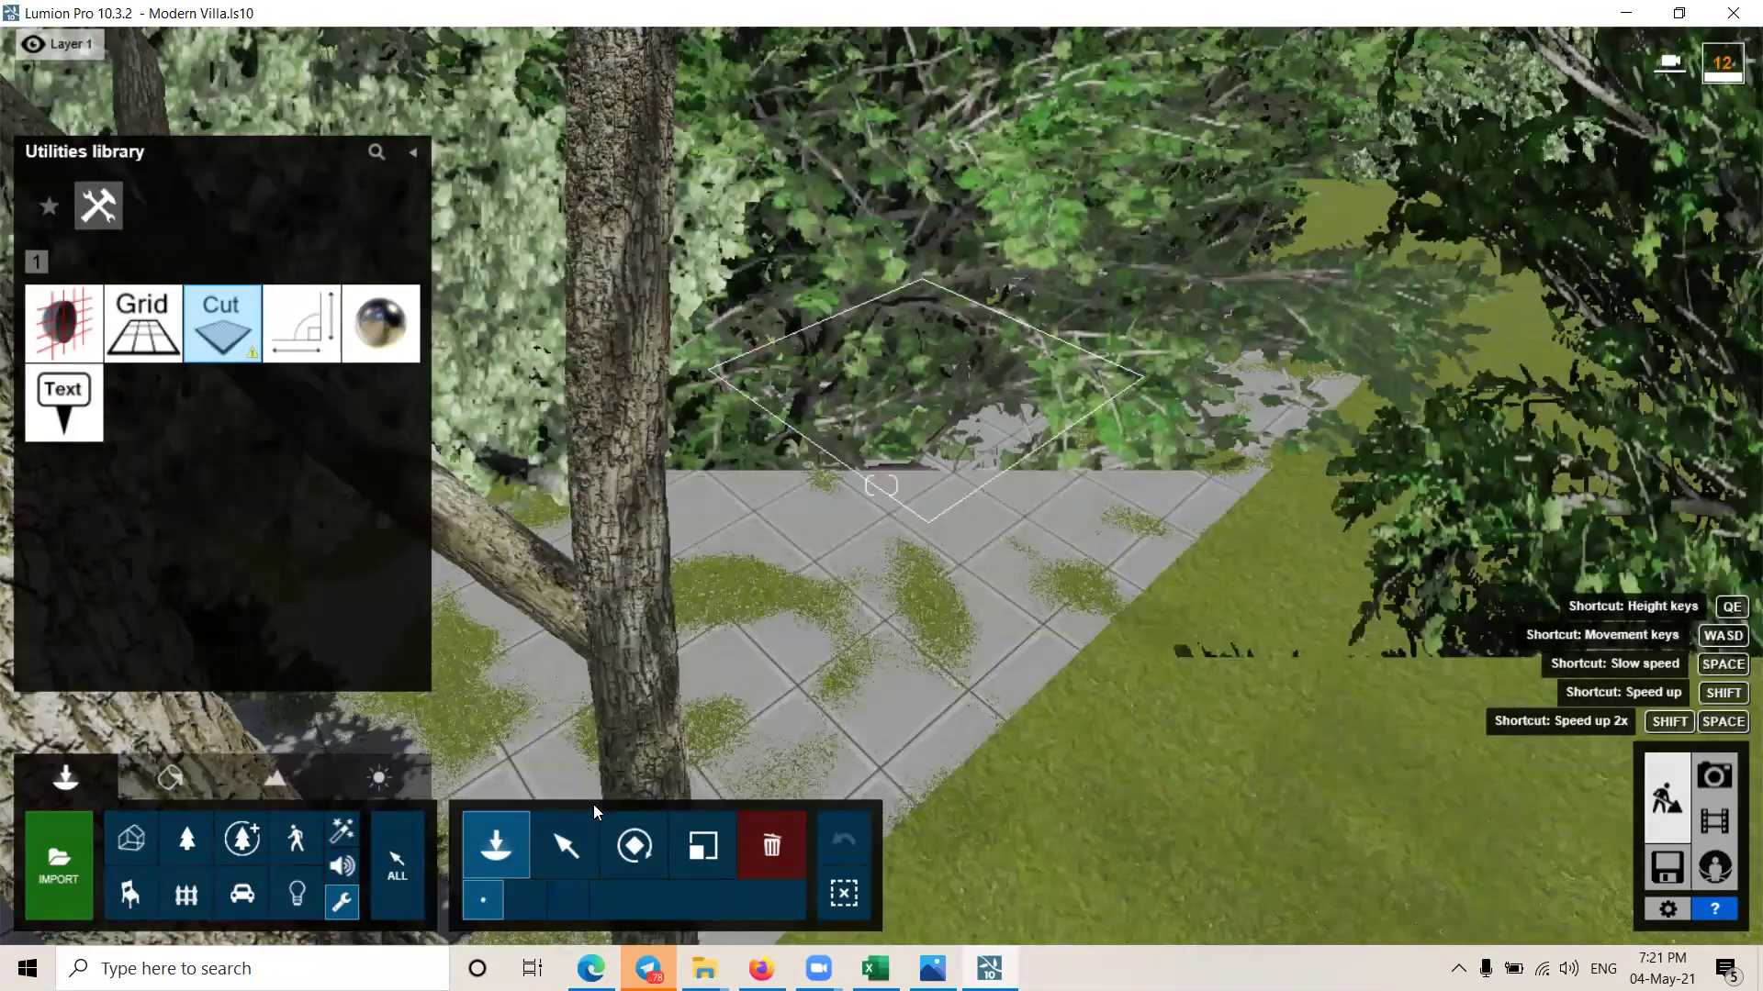
scroll(917, 571, up, 2)
Step: Place a landscape cutter on the paving and pull its corners to the paving edges
click(959, 541)
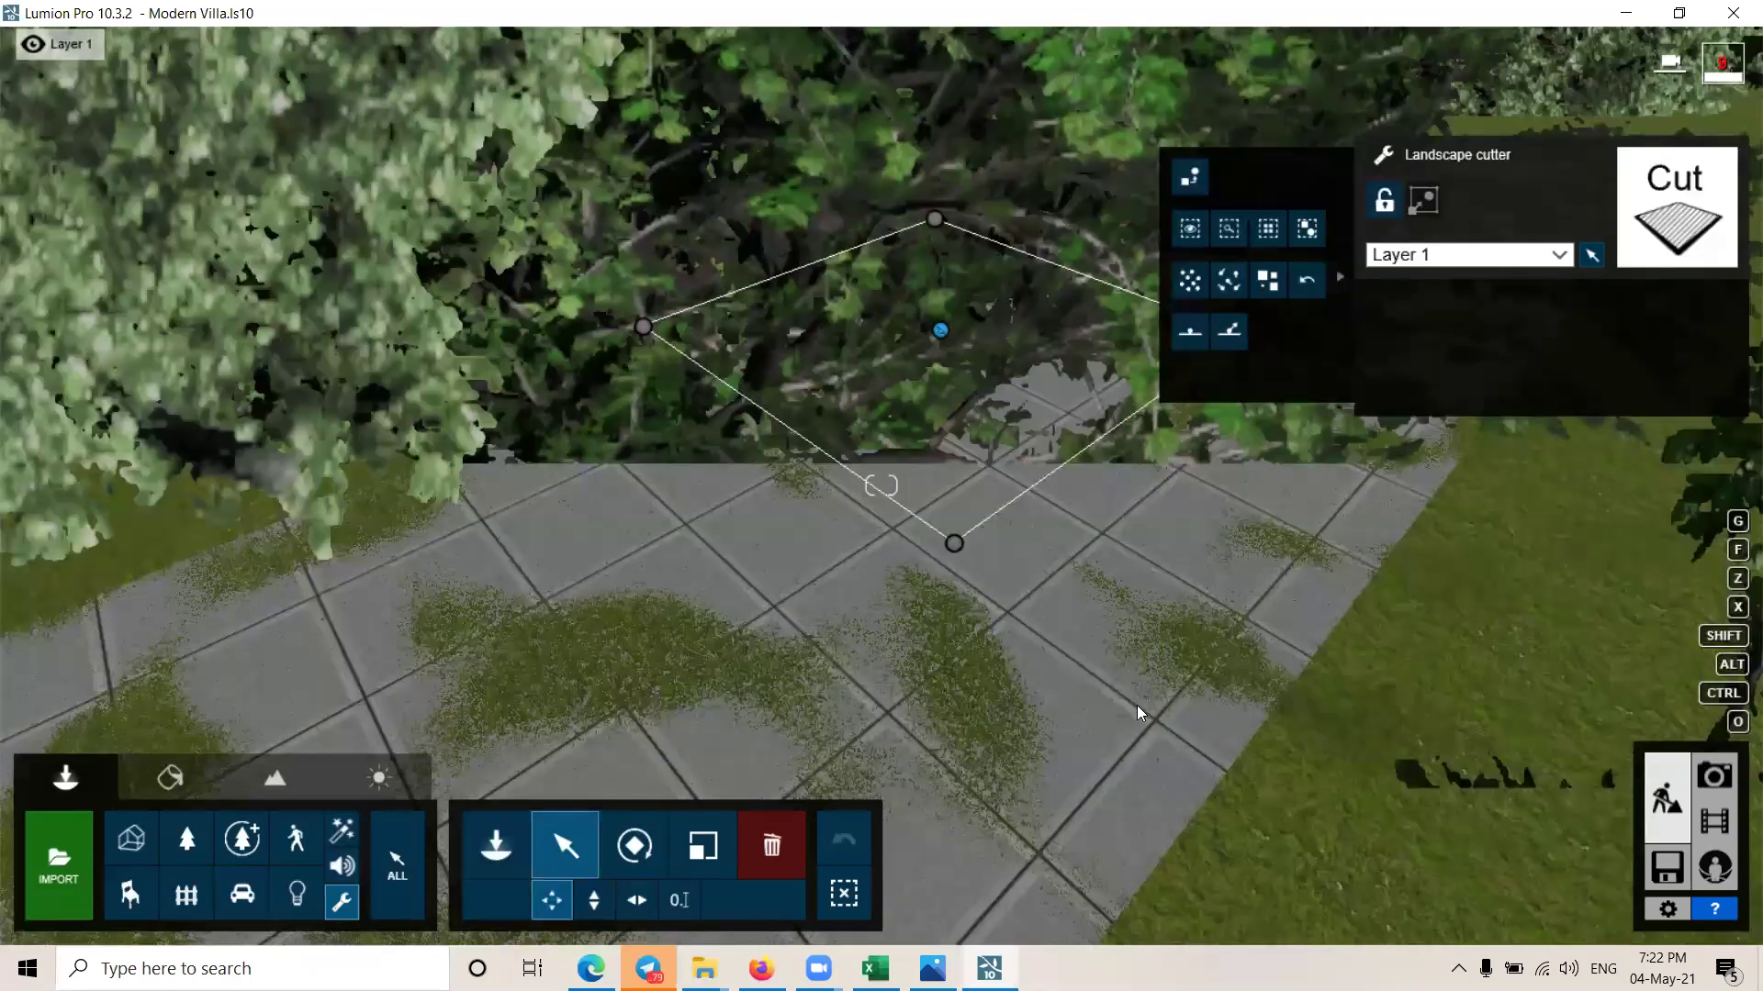
drag(1204, 771, 1212, 793)
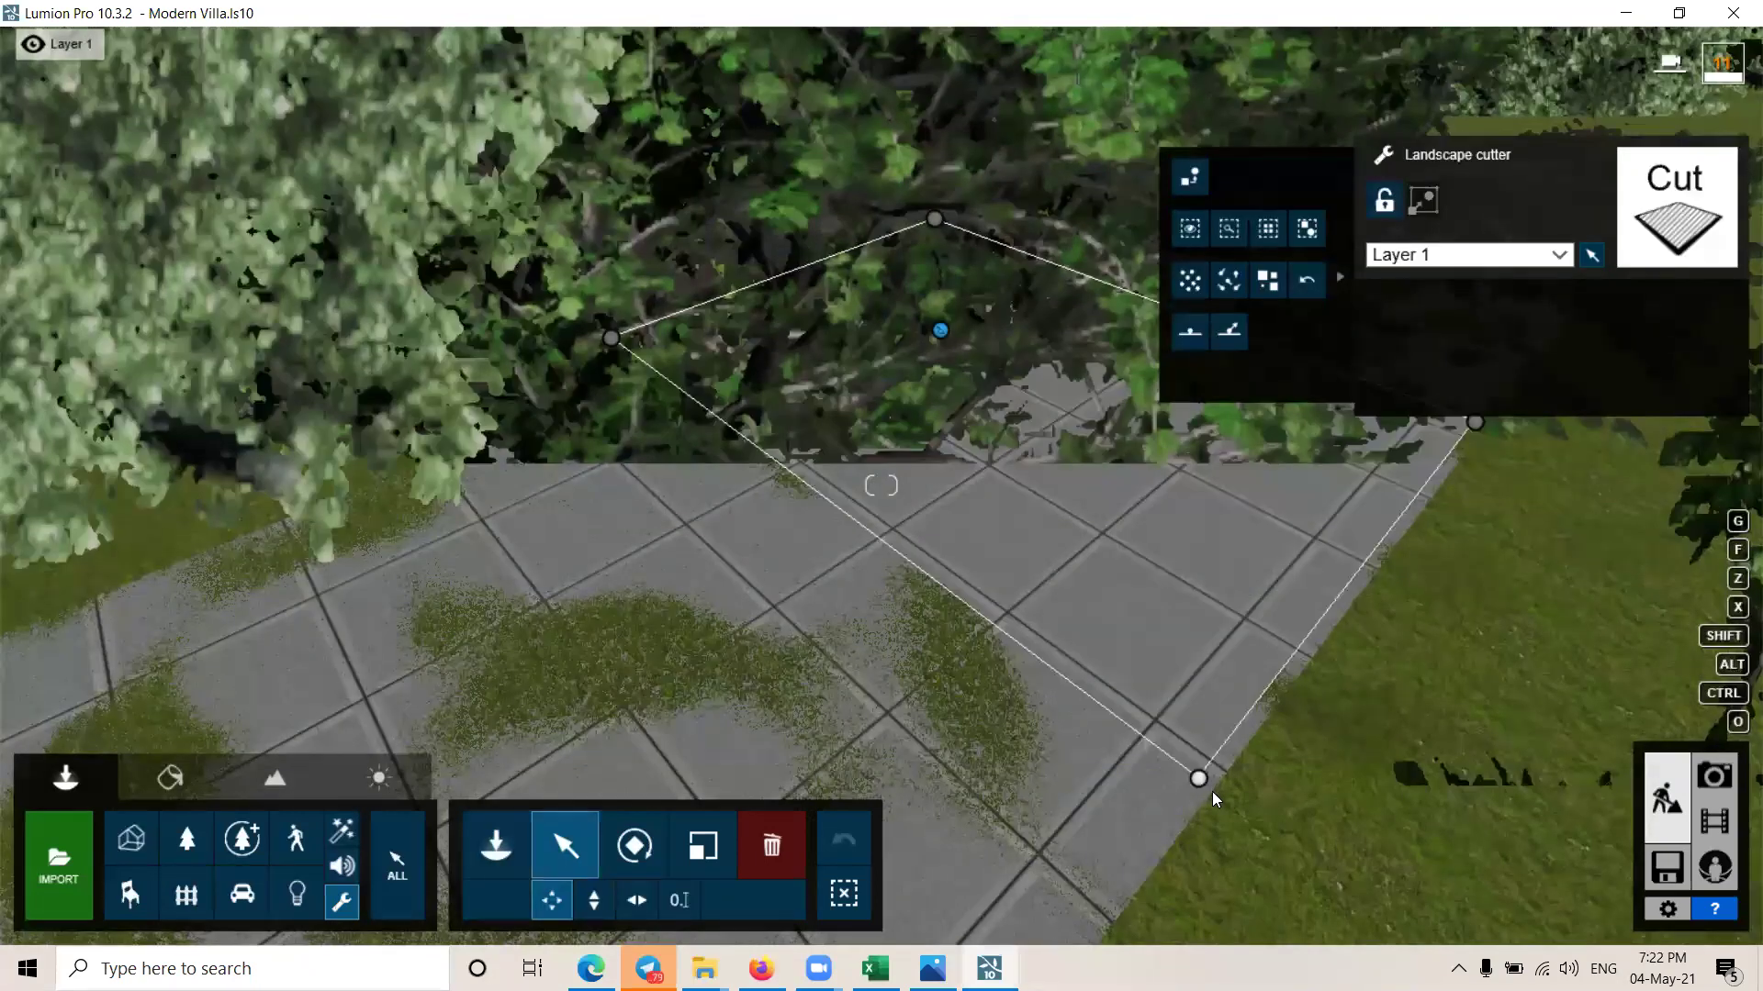
right_drag(1012, 627, 1012, 627)
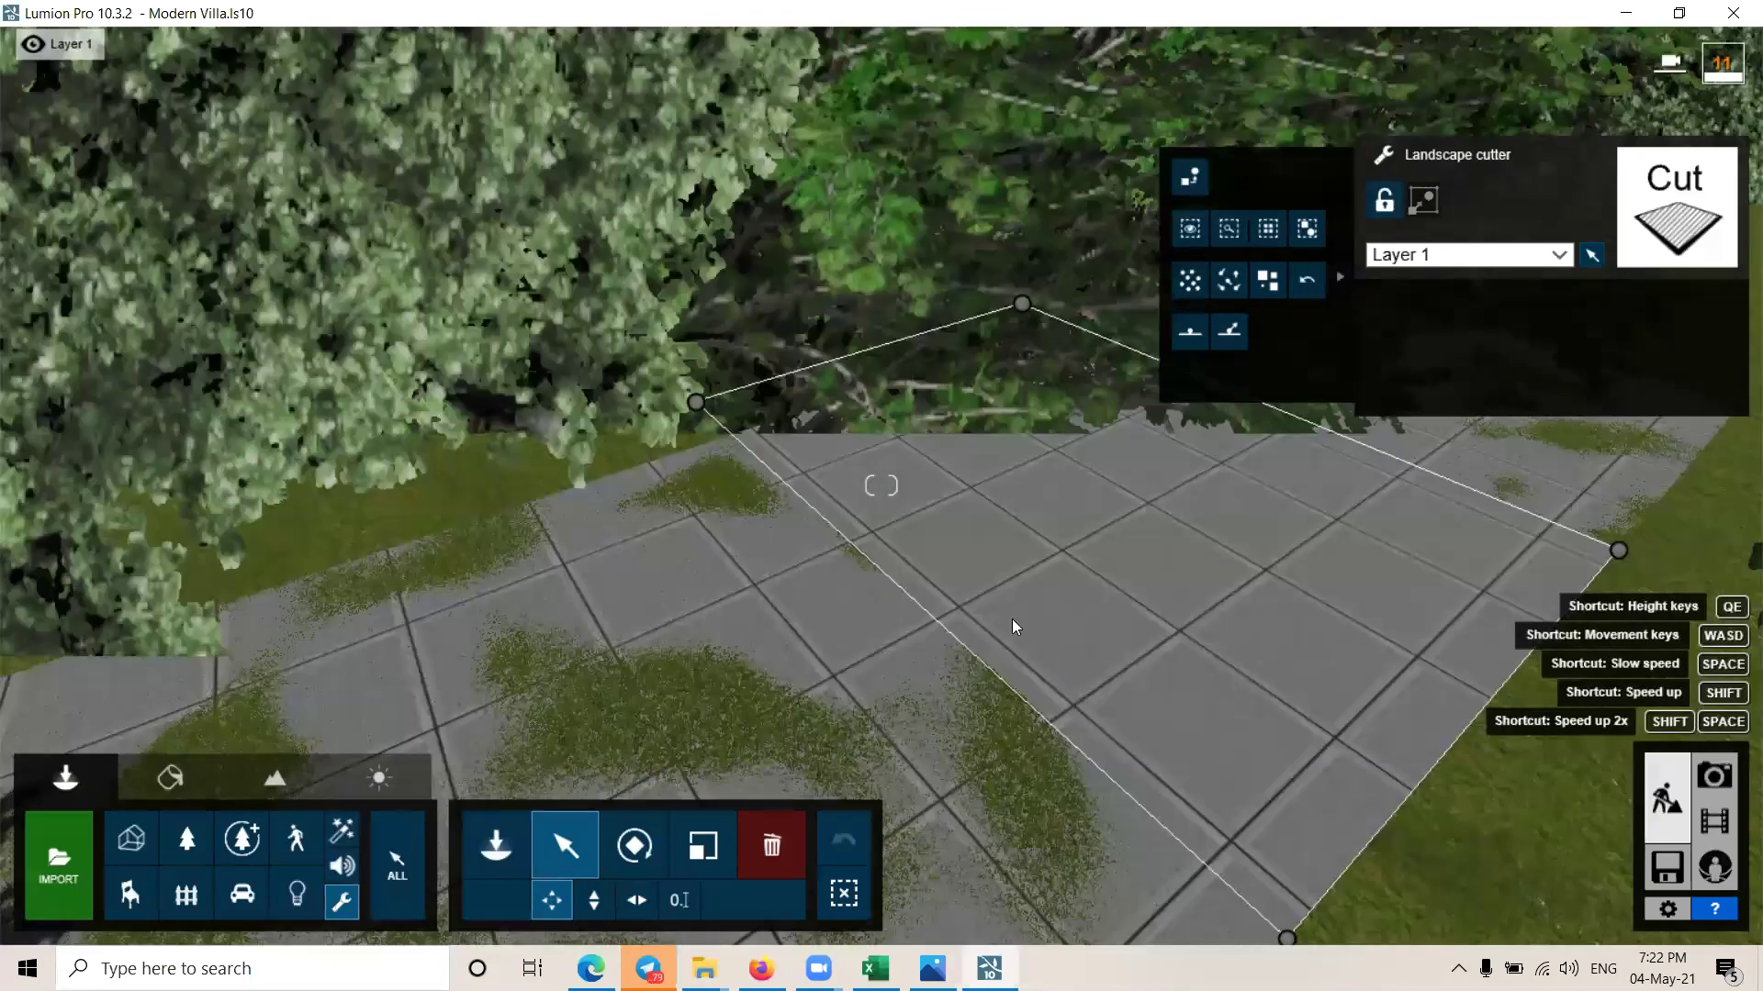
right_drag(924, 476, 927, 481)
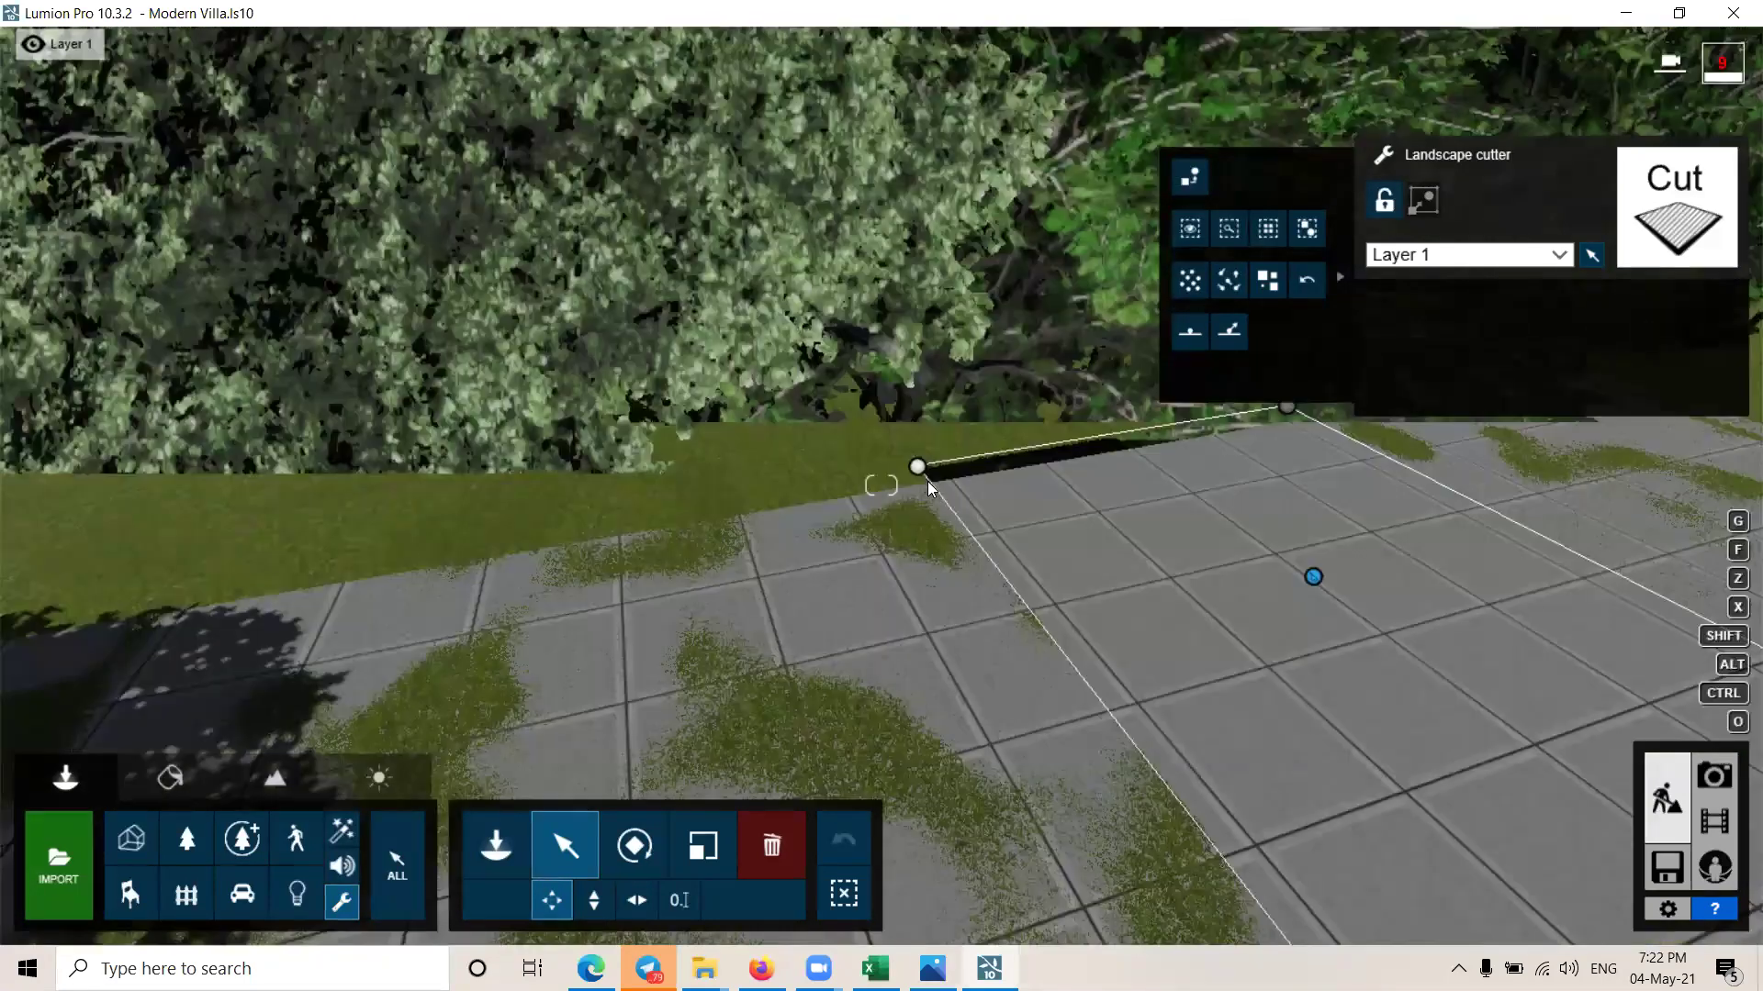
drag(929, 483, 927, 498)
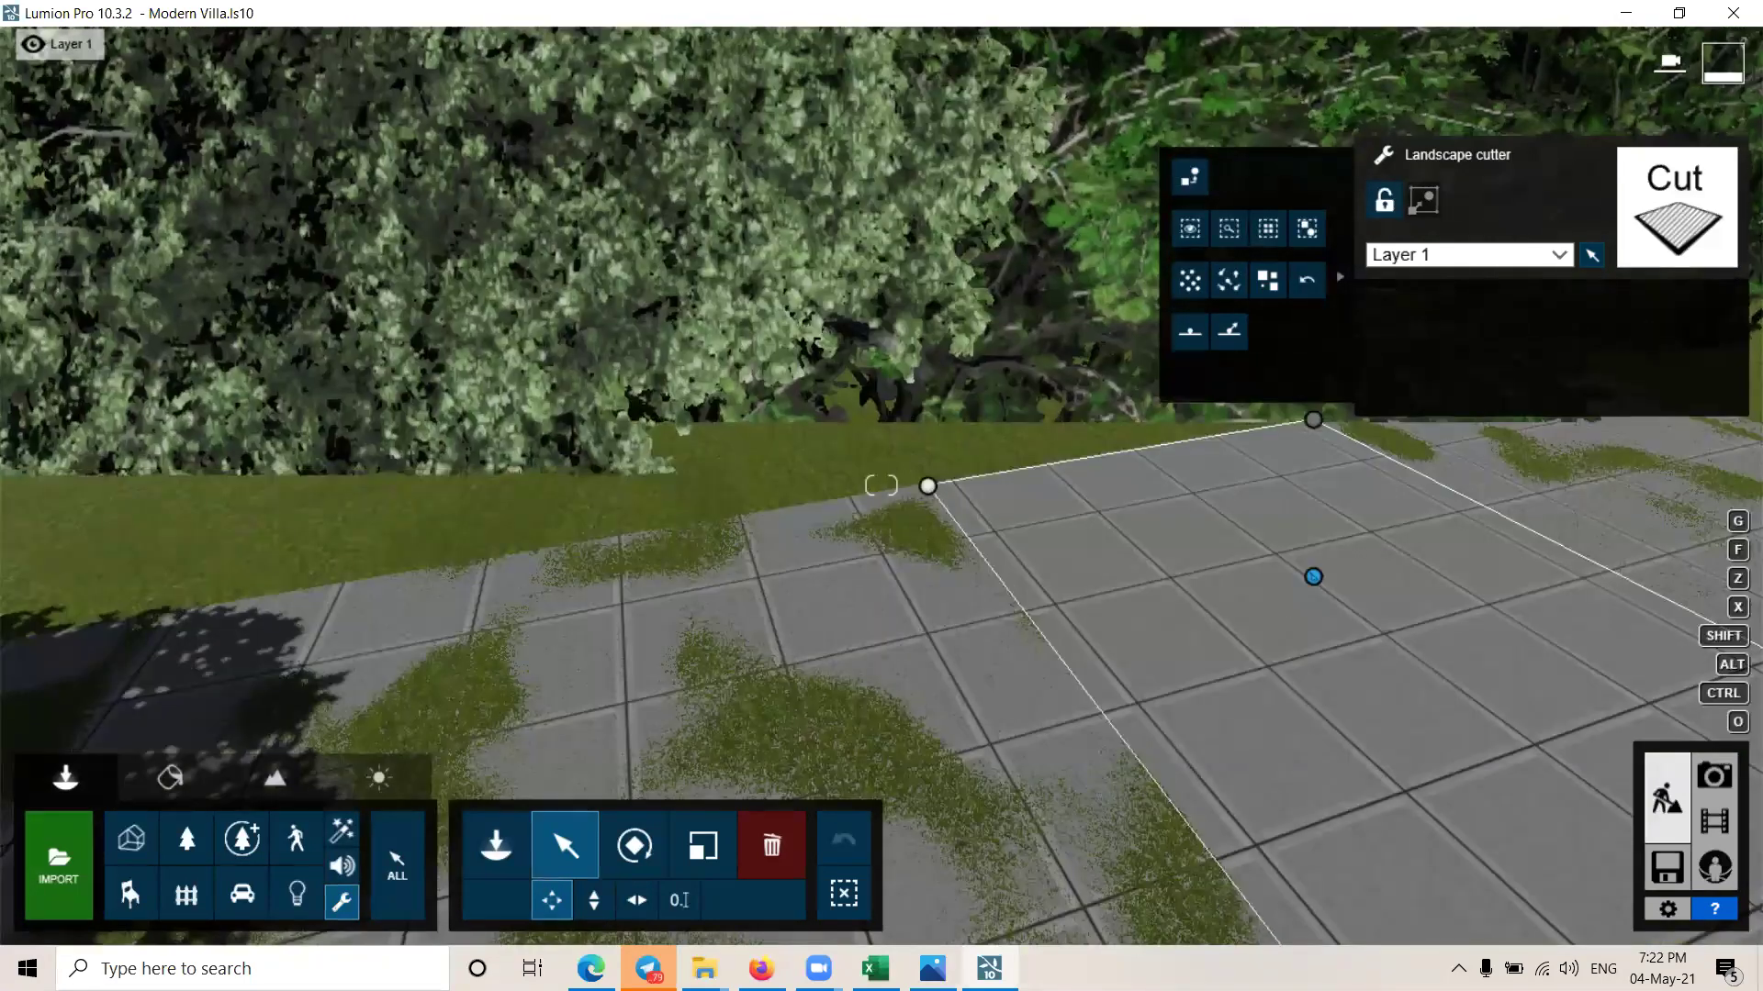
right_drag(881, 485, 880, 485)
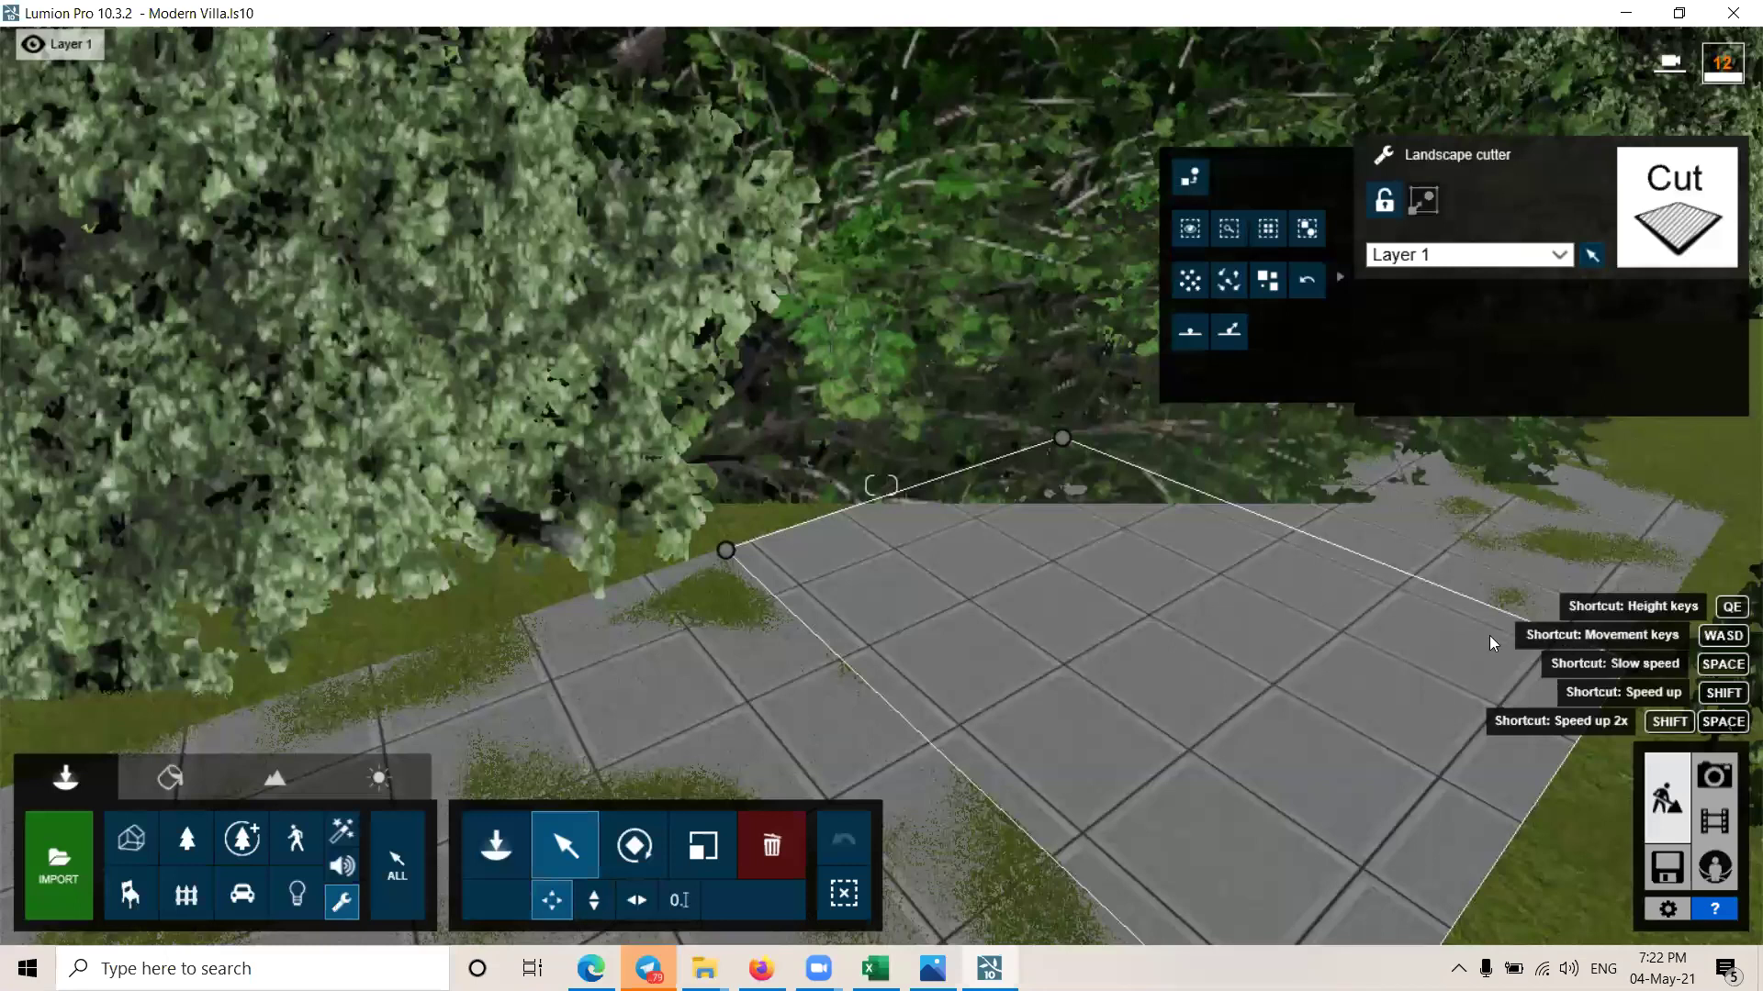
right_drag(1456, 558, 1415, 631)
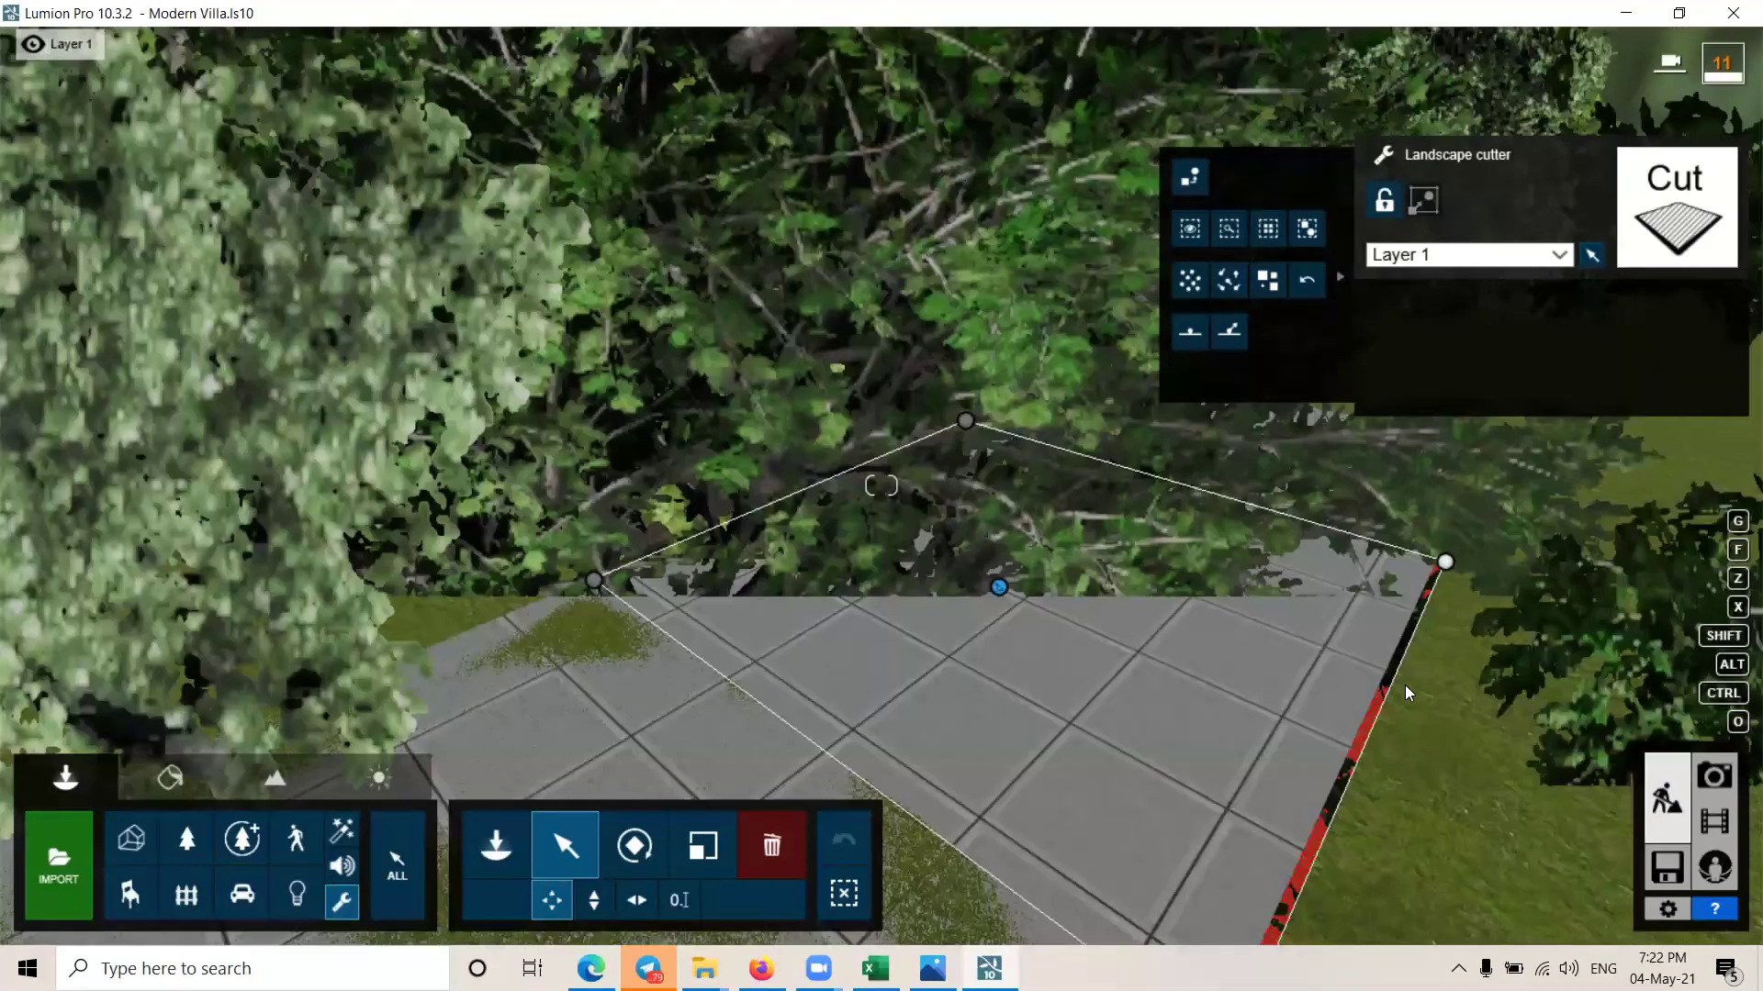
right_drag(881, 486, 880, 485)
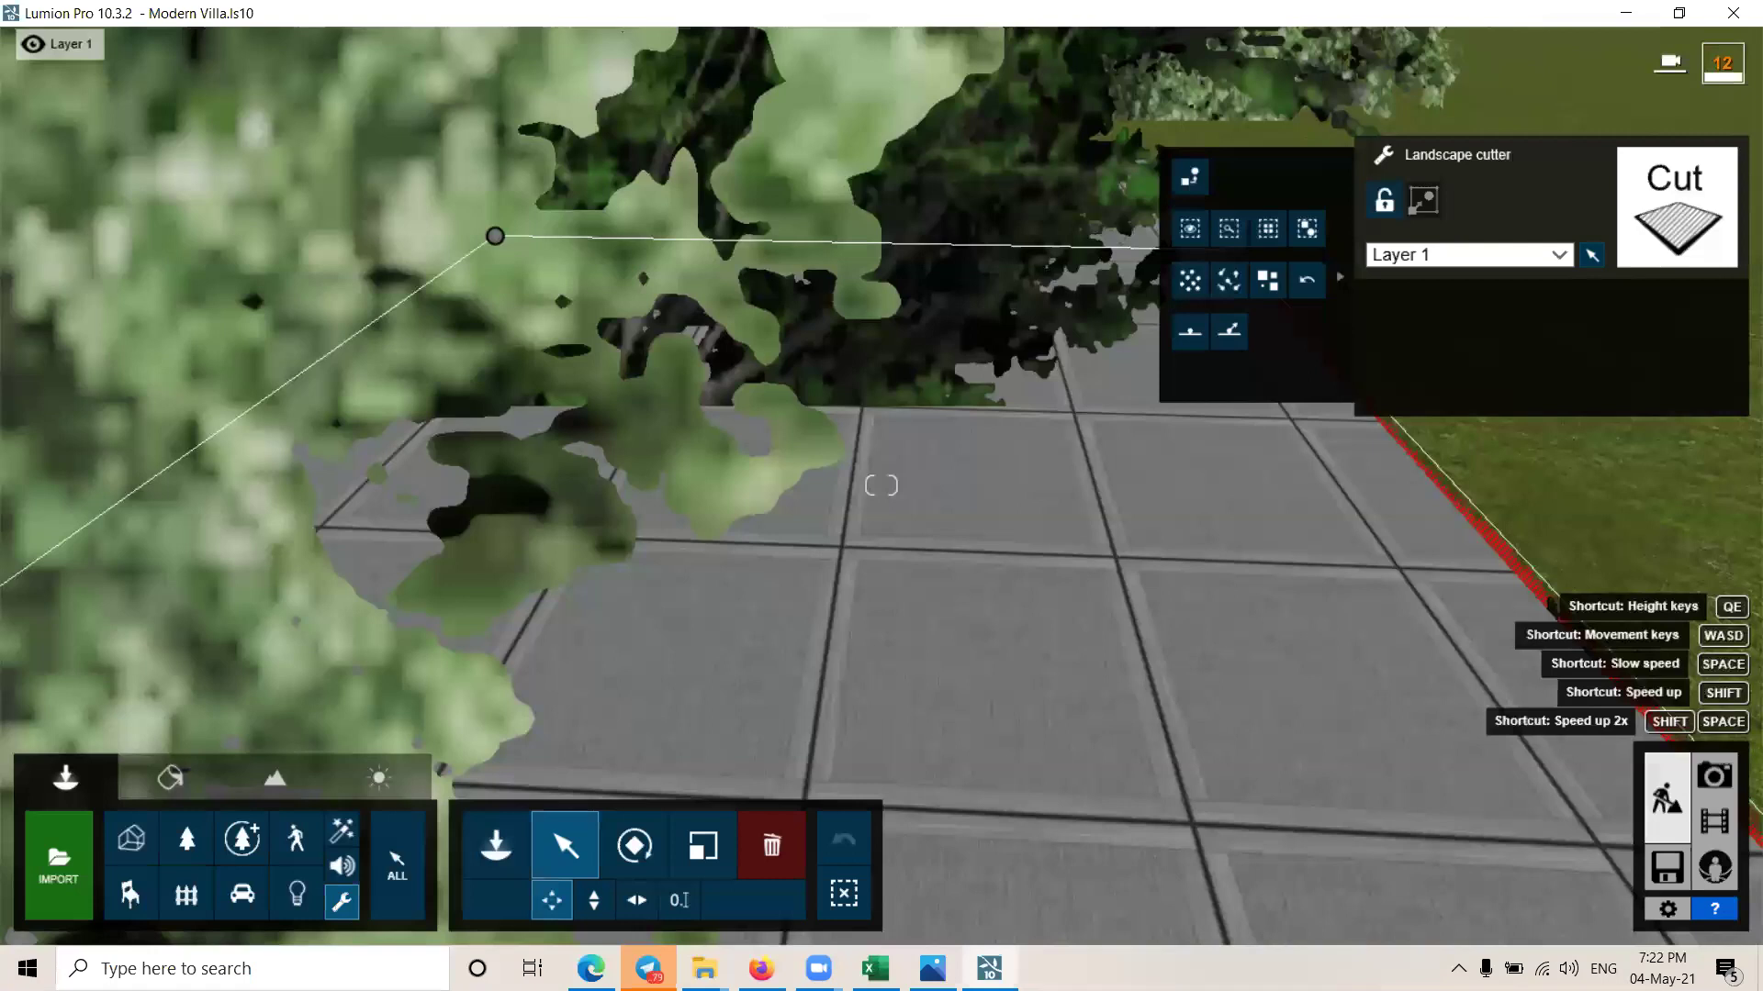
Step: Drag a cutter corner down the walkway toward the road and parked cars
key(s)
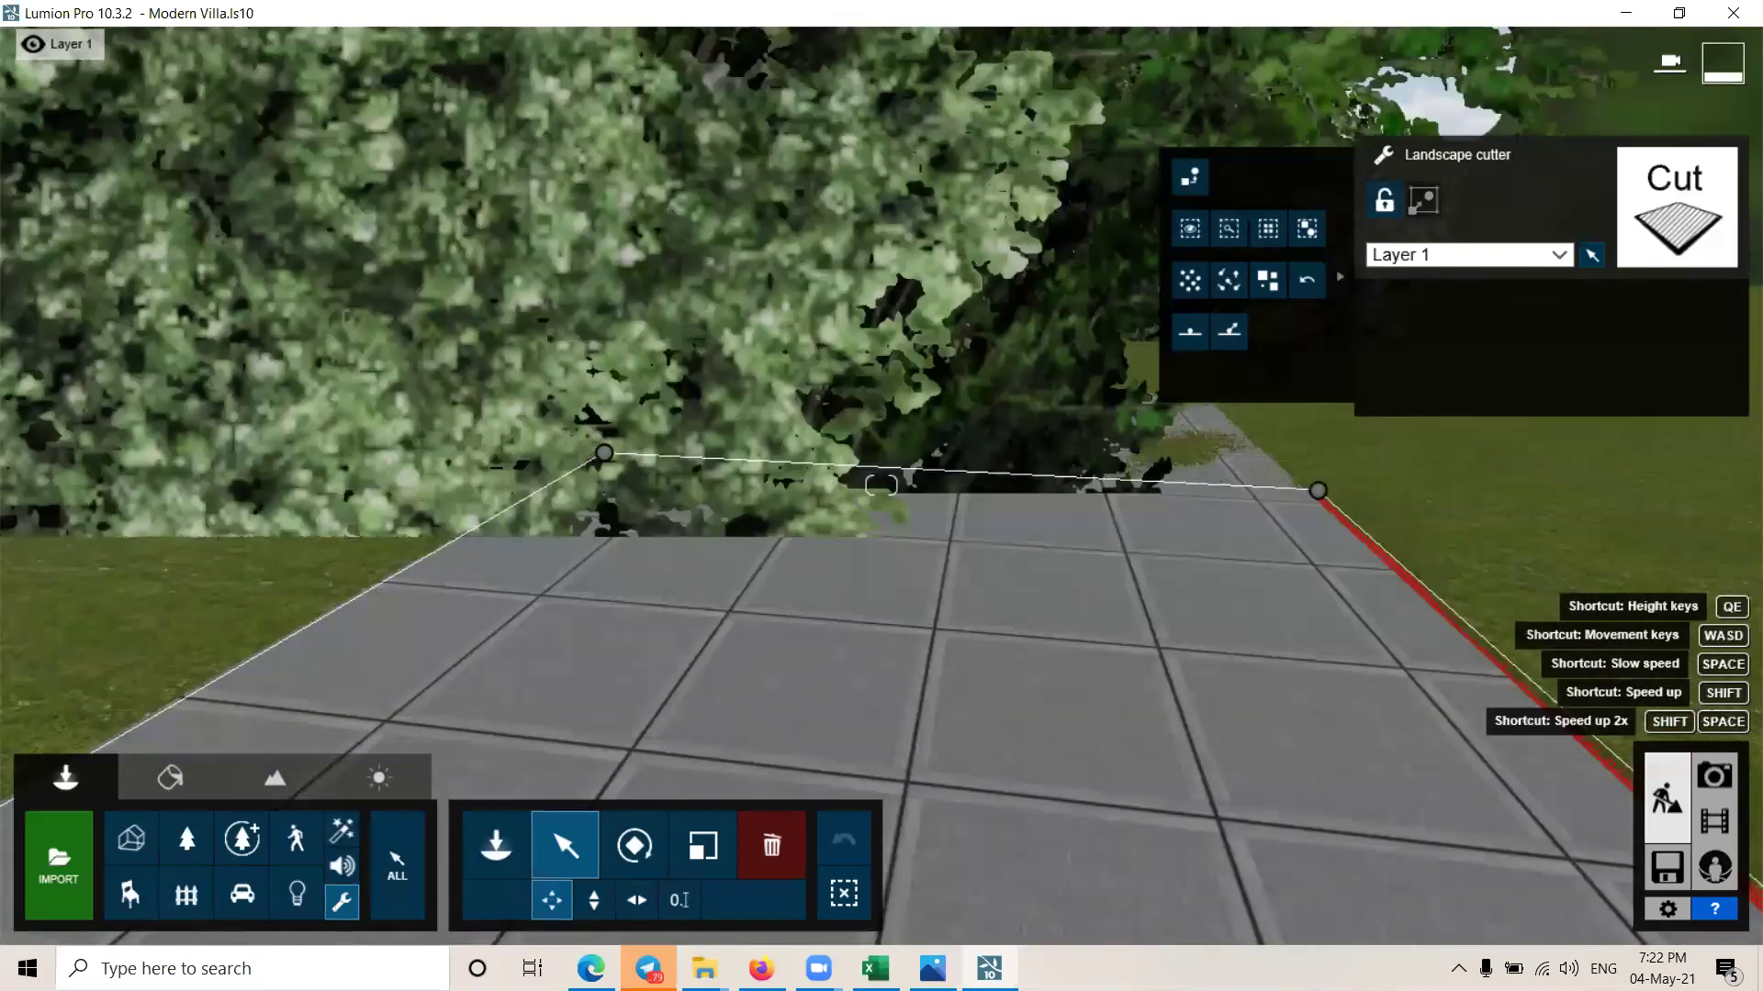
right_drag(1304, 579, 1322, 628)
right_drag(1450, 654, 1320, 629)
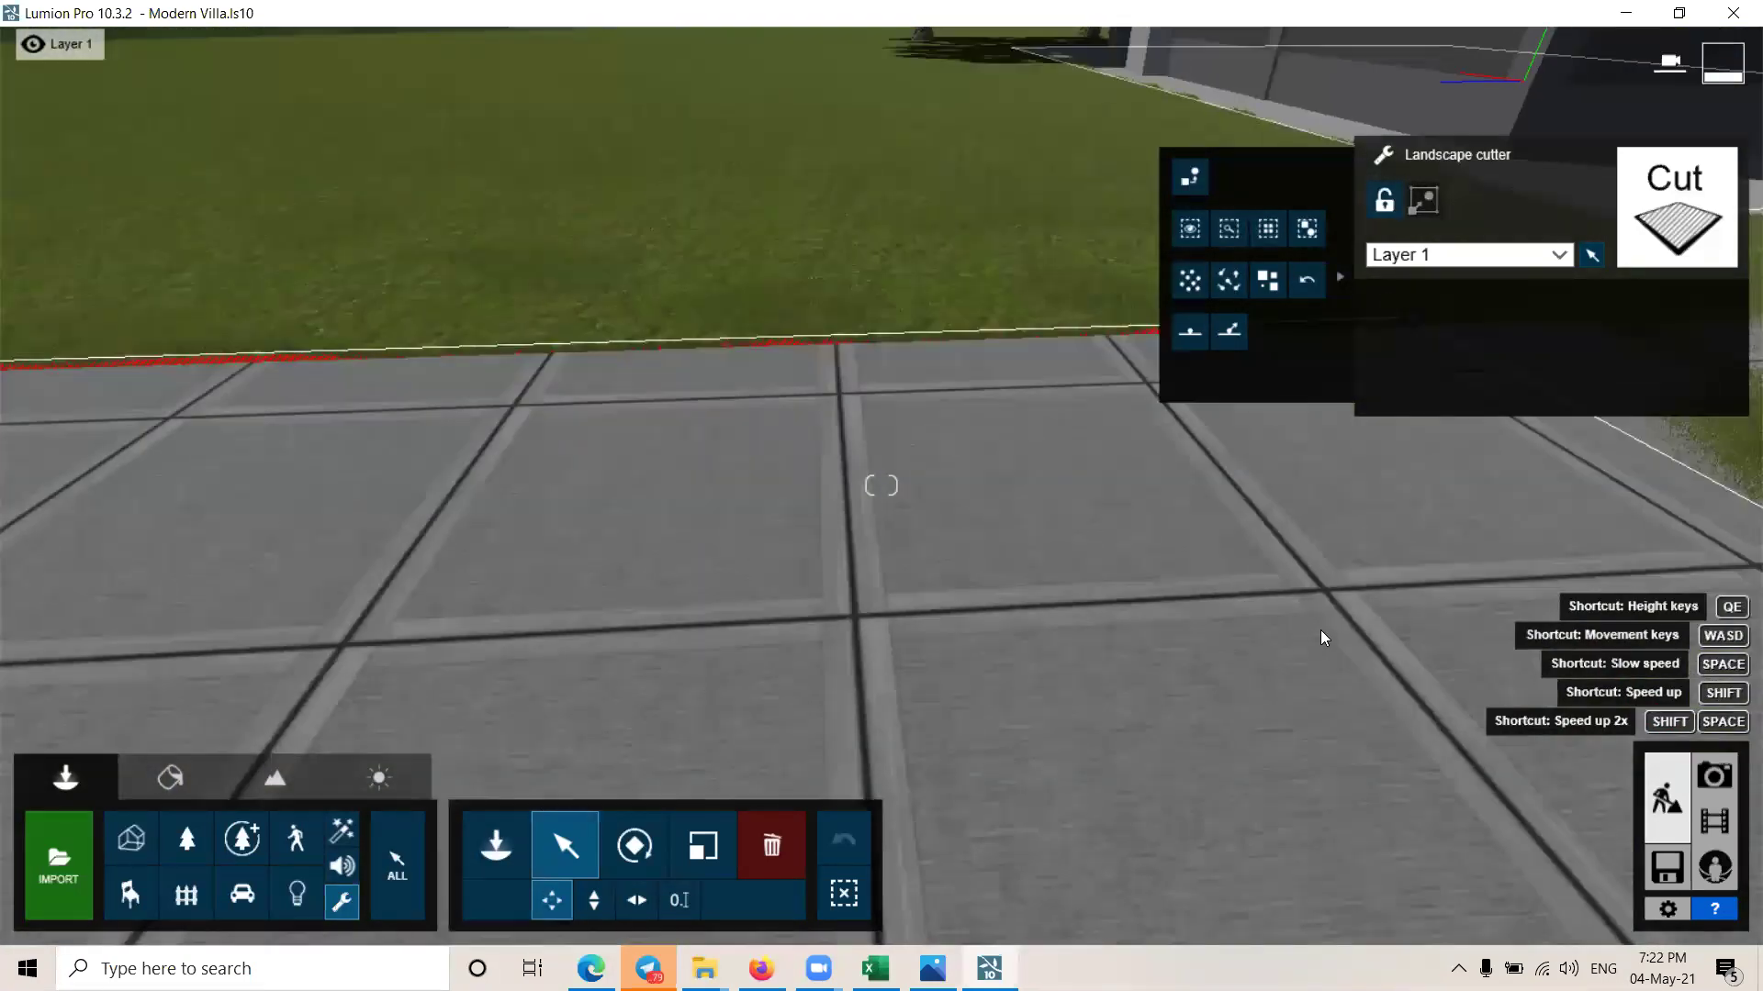
right_drag(882, 484, 698, 514)
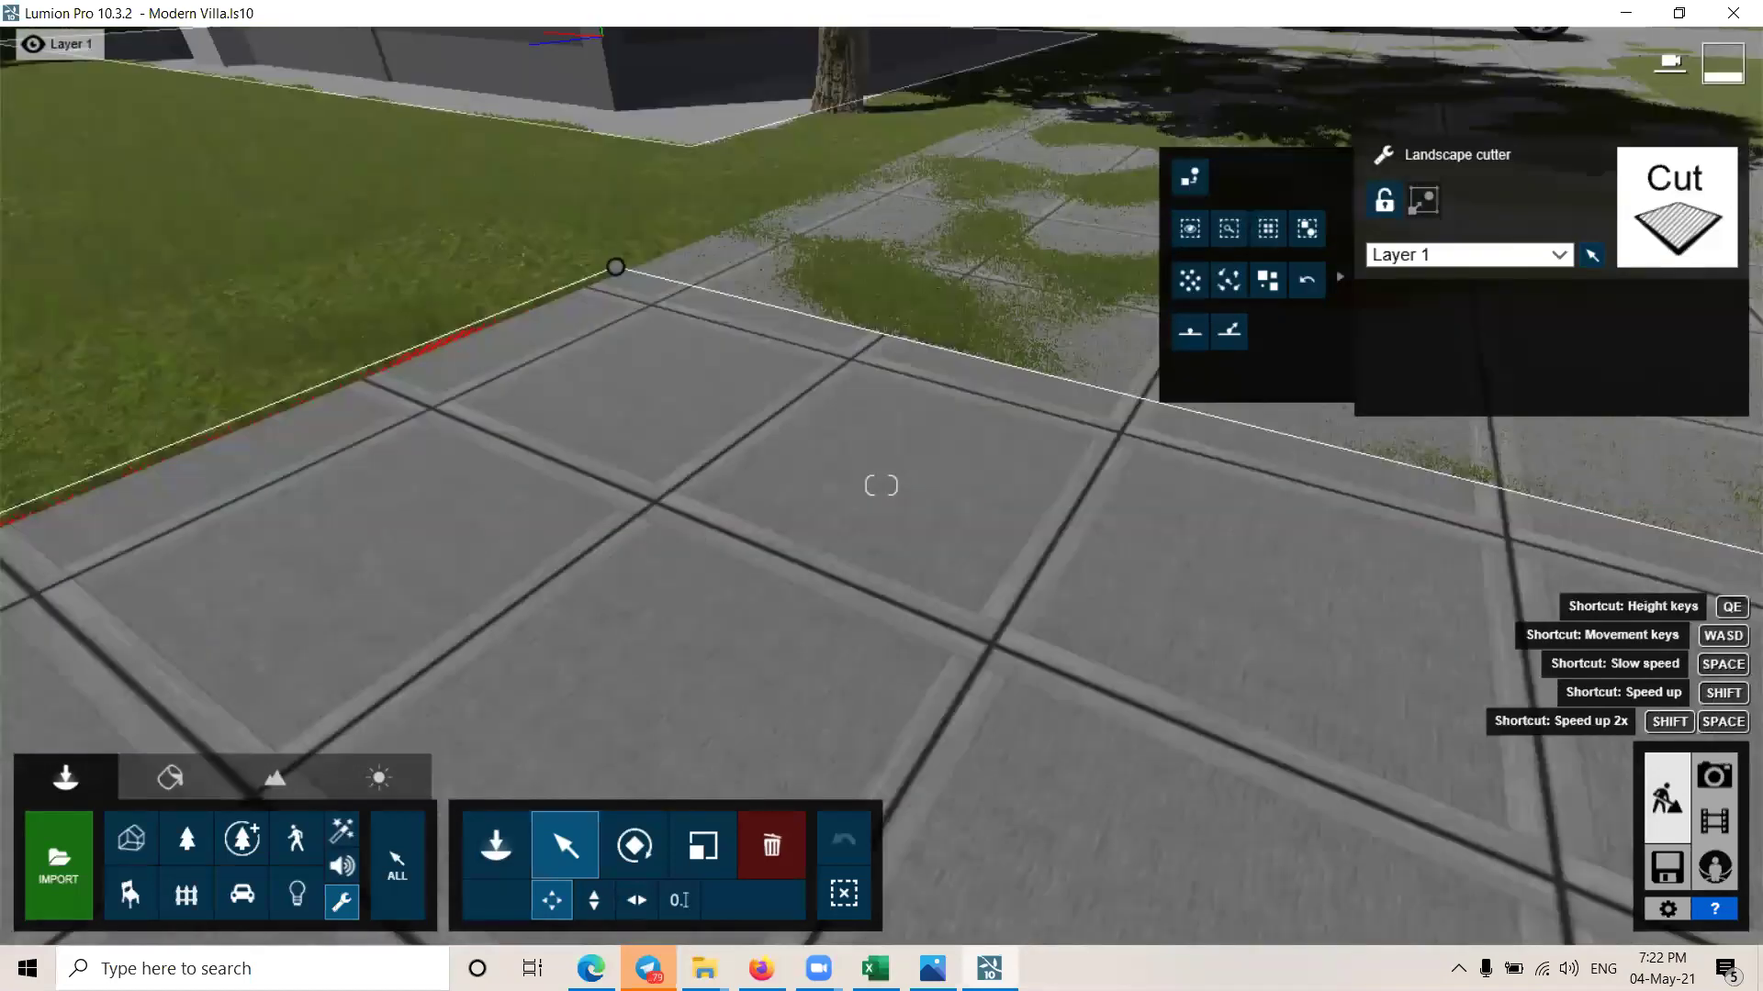
right_drag(881, 485, 973, 386)
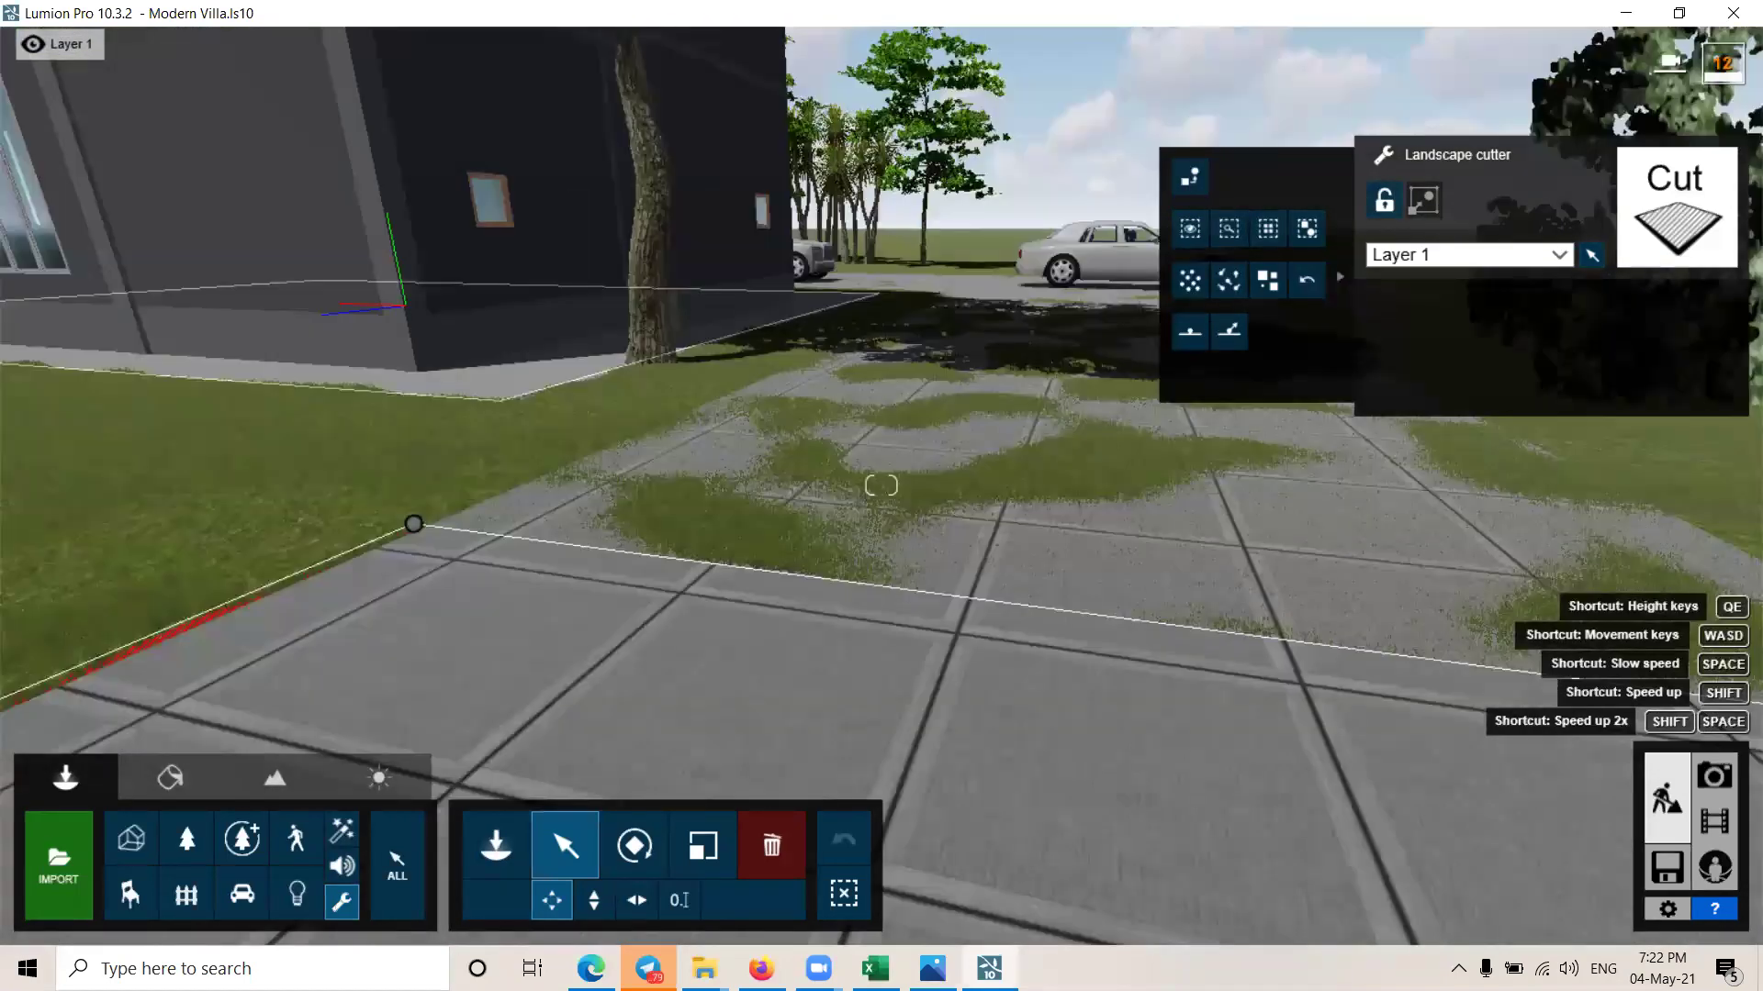
right_drag(881, 484, 882, 395)
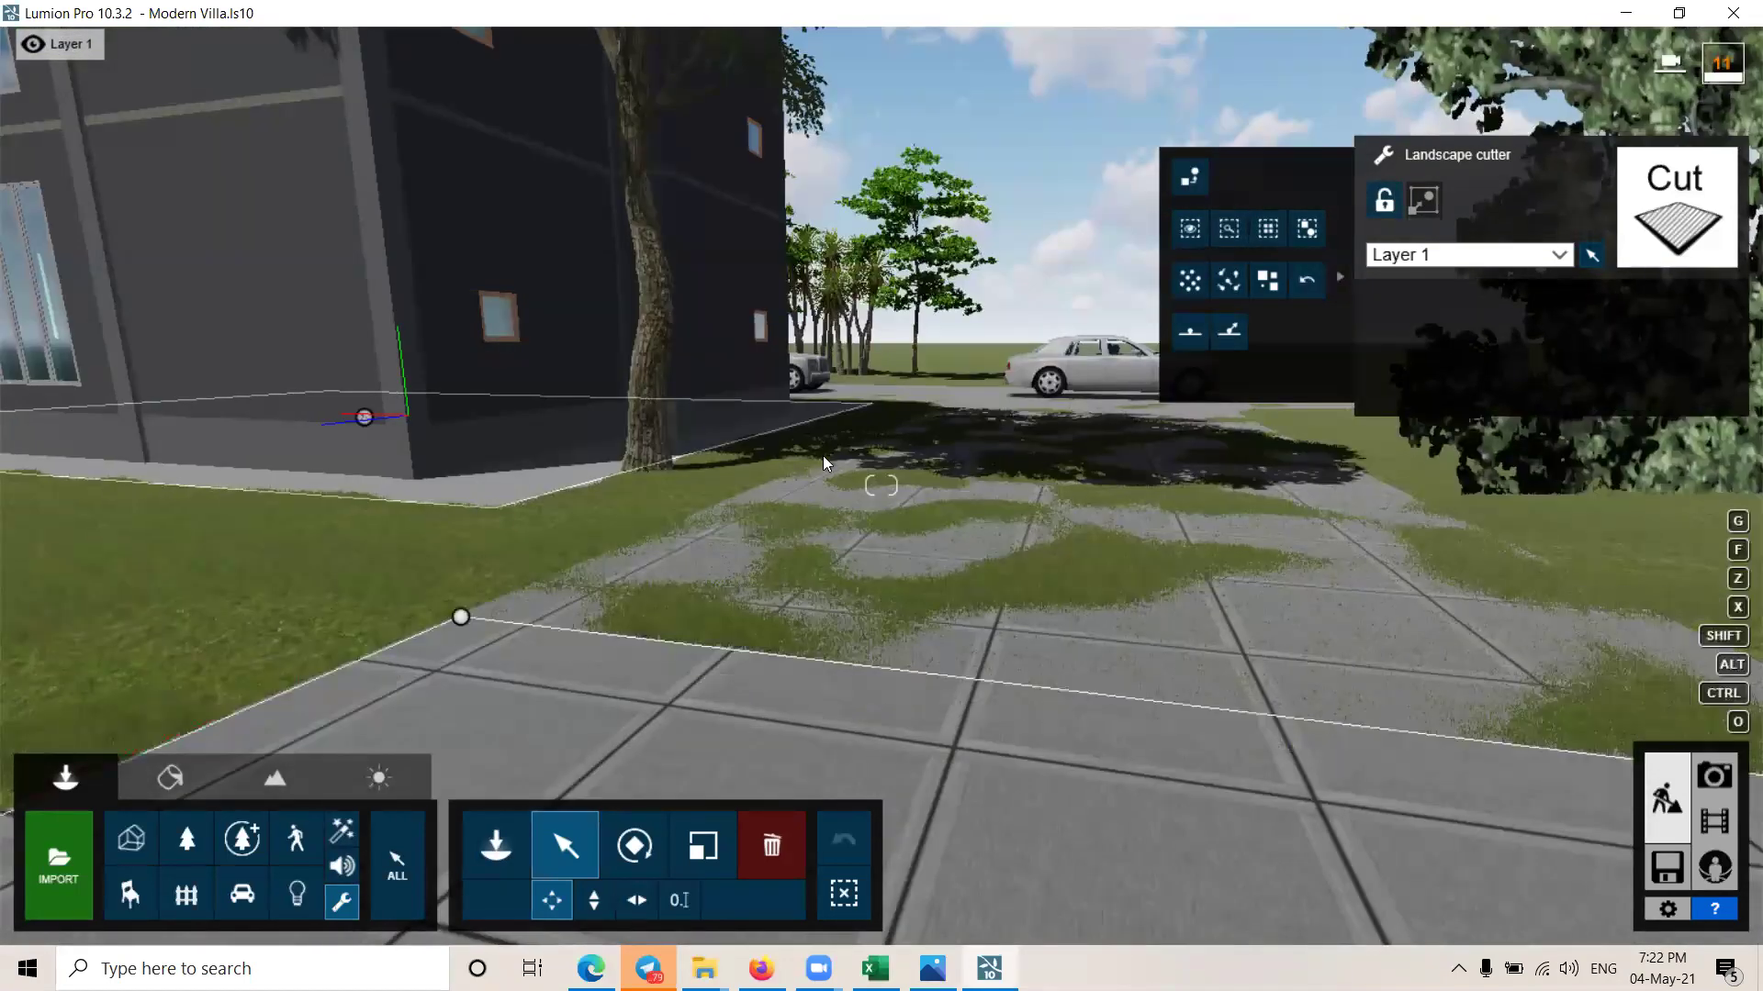
drag(887, 435, 987, 395)
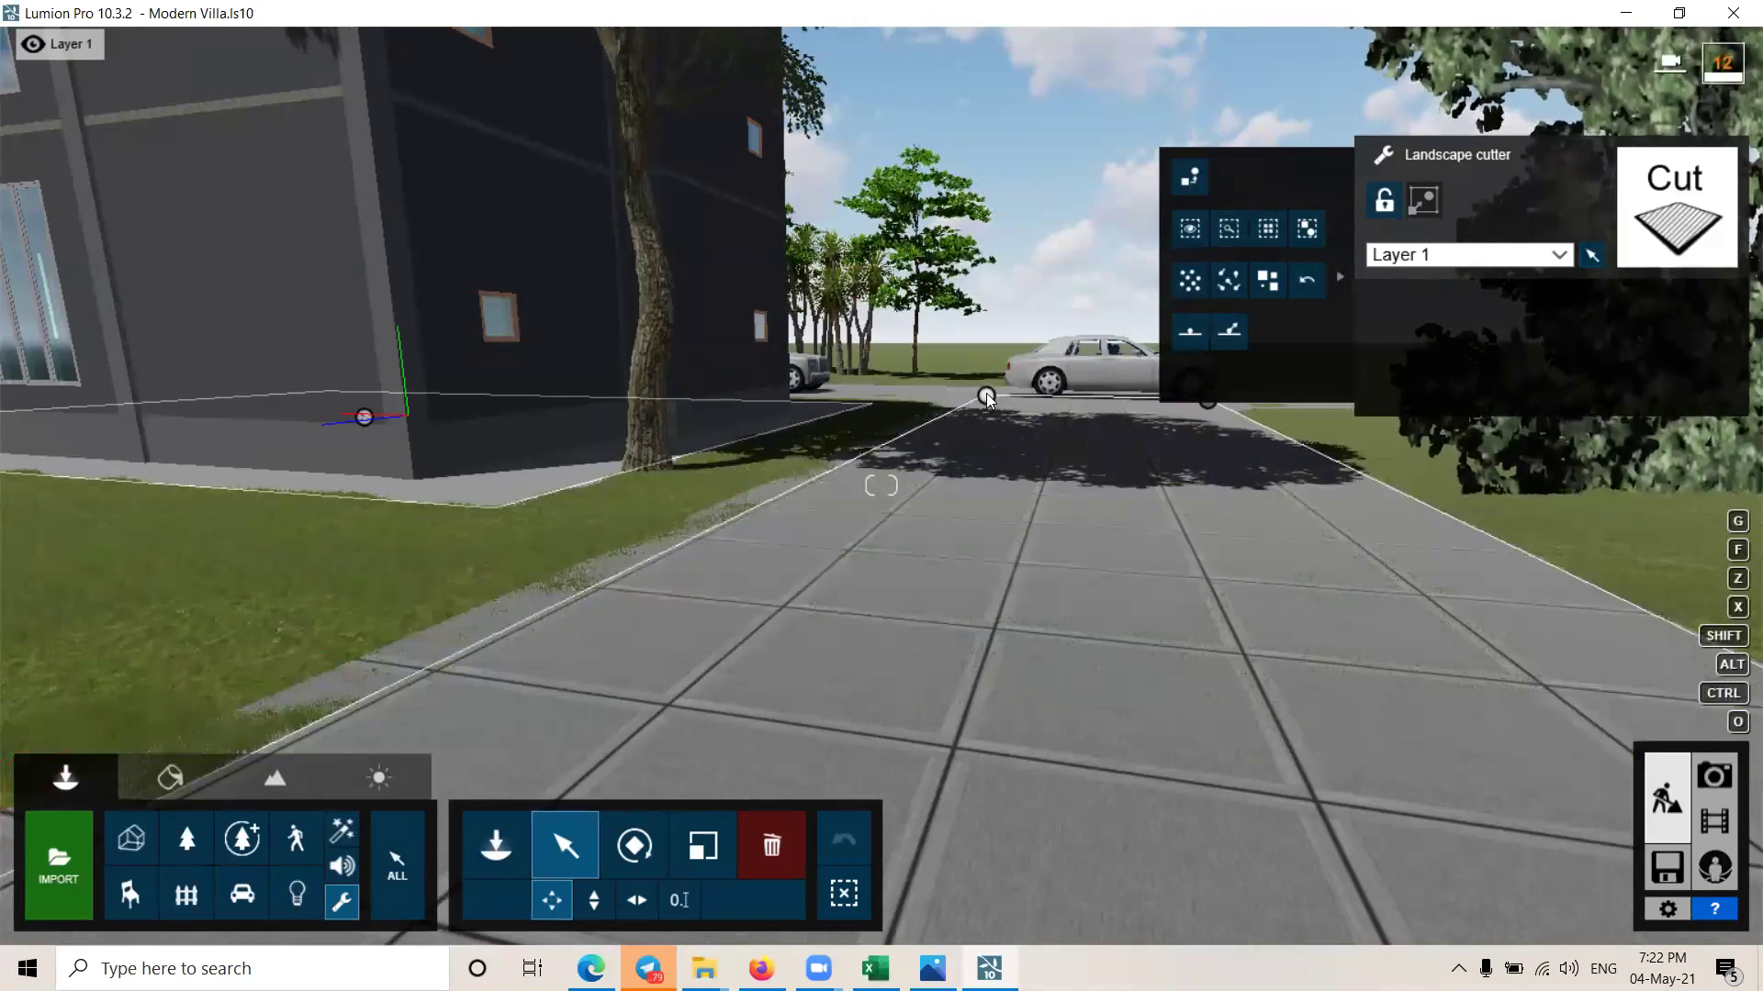
right_drag(1013, 457, 1013, 467)
right_drag(880, 484, 874, 624)
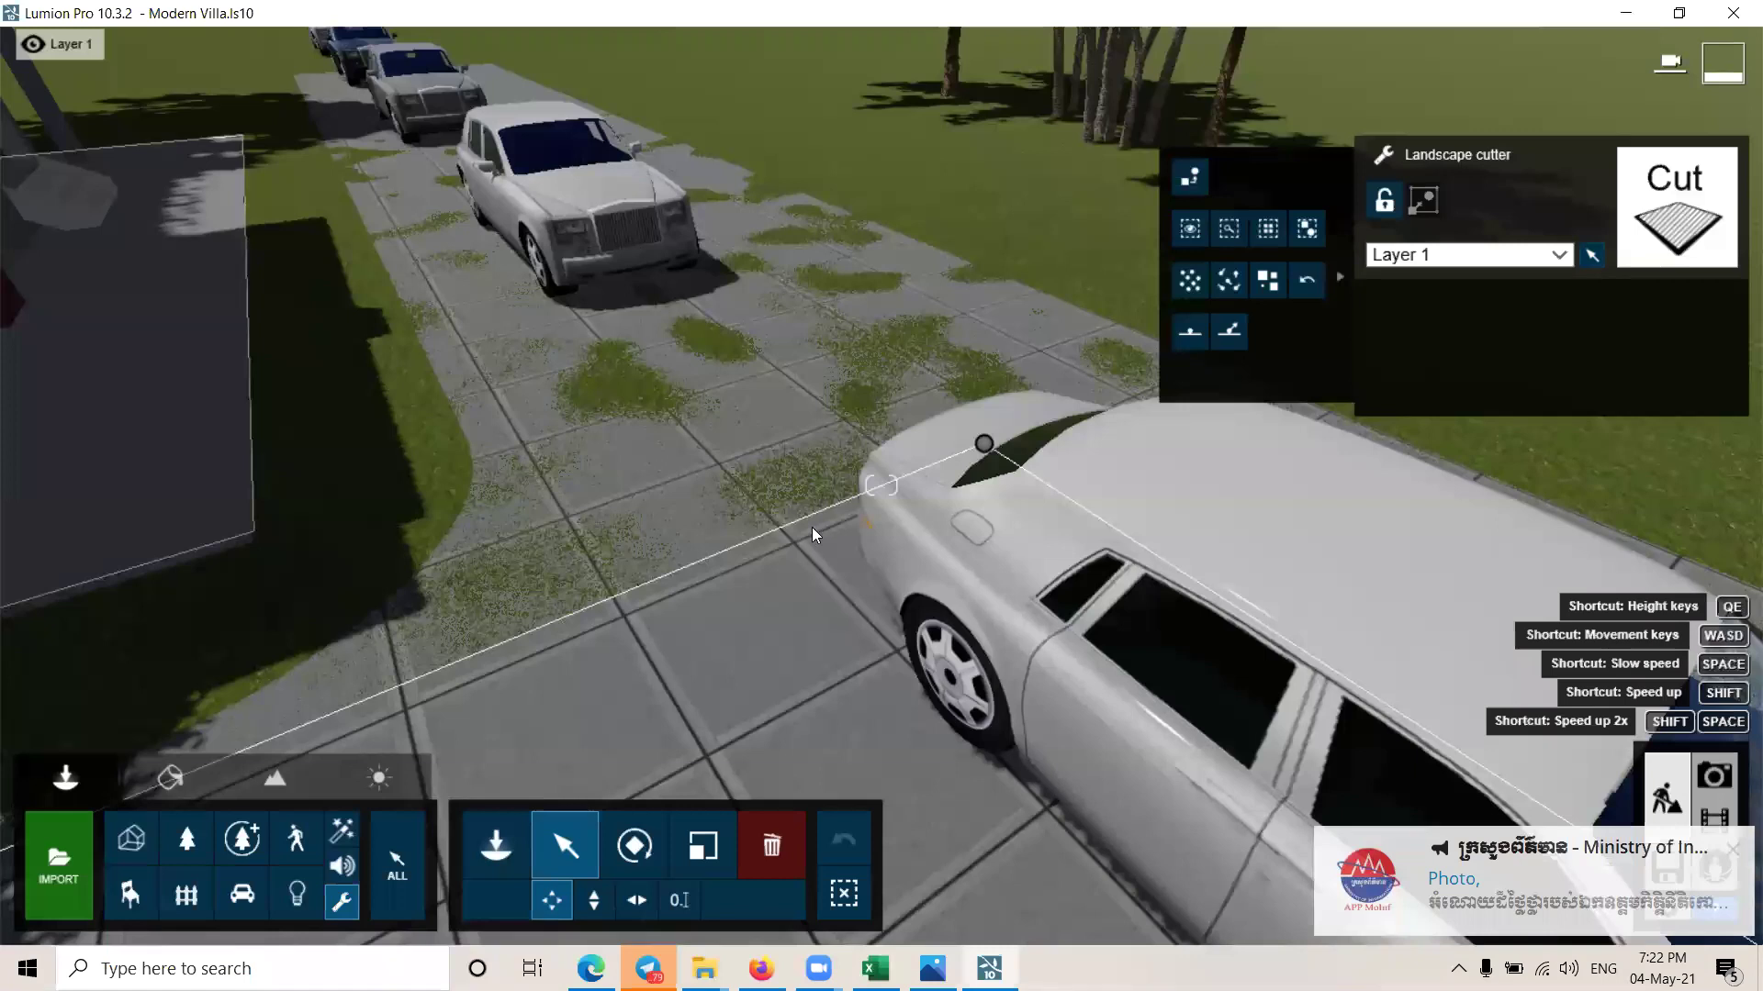
right_drag(805, 533, 716, 537)
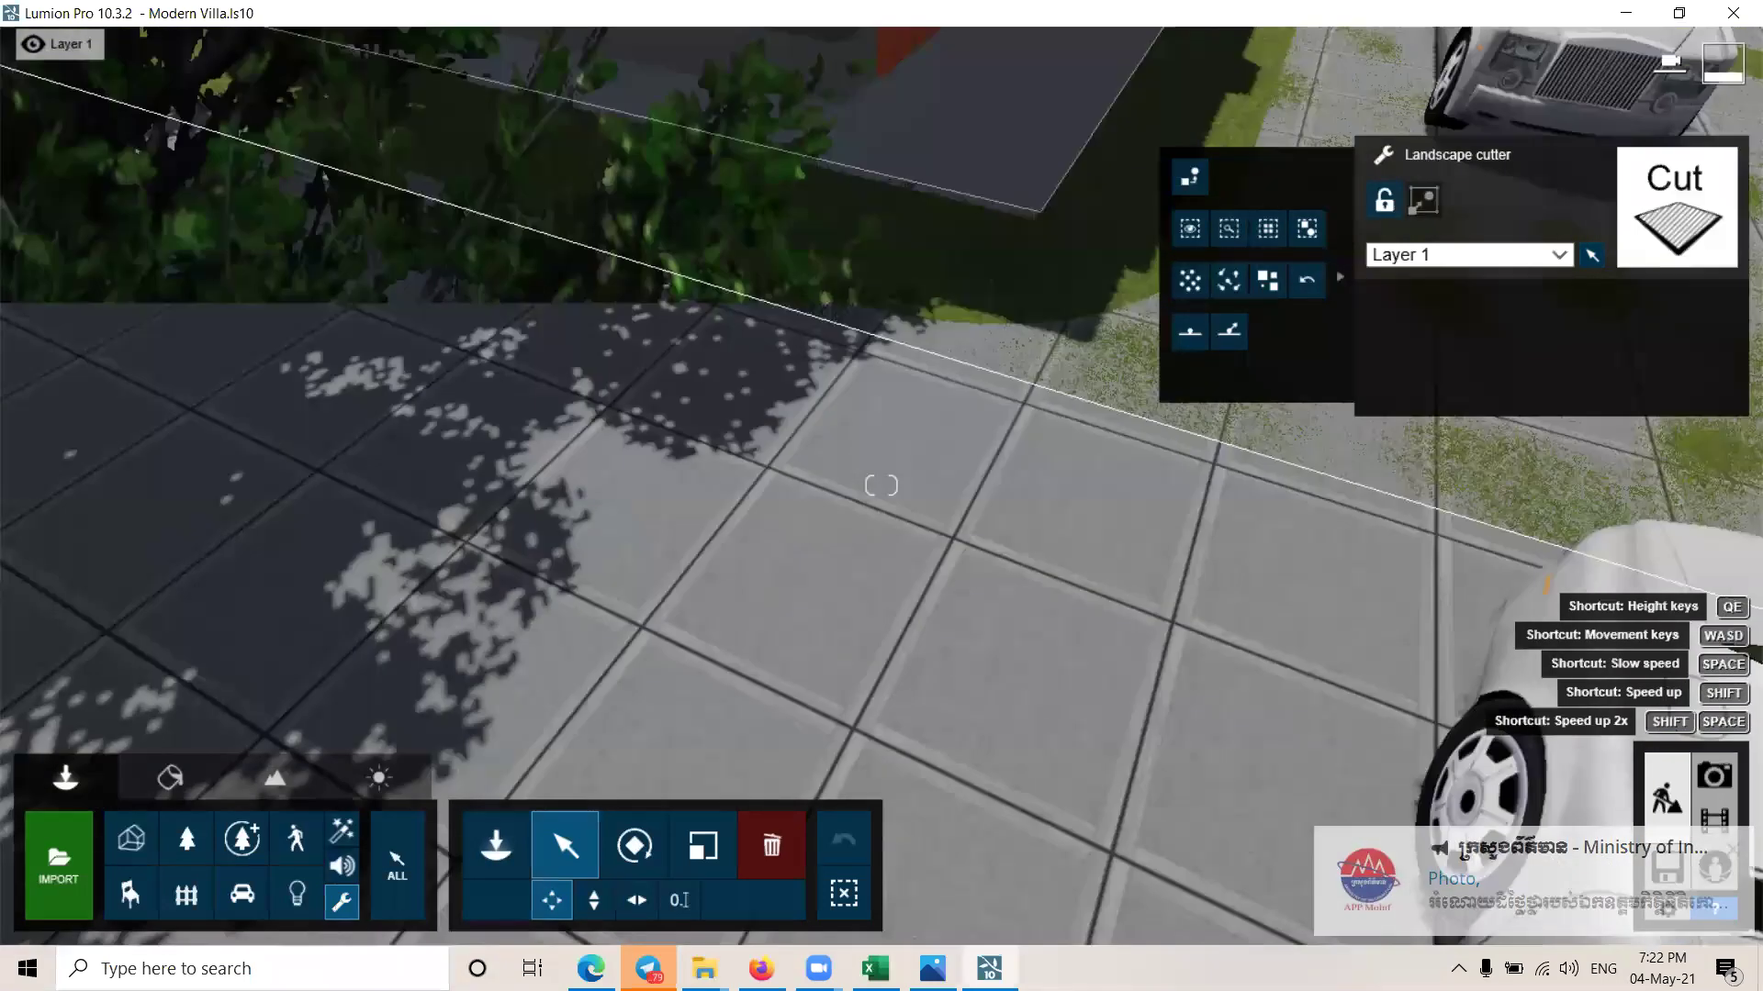
Step: Align the cutter's far corners with the paved strip's edges down to the road
scroll(1052, 512, down, 5)
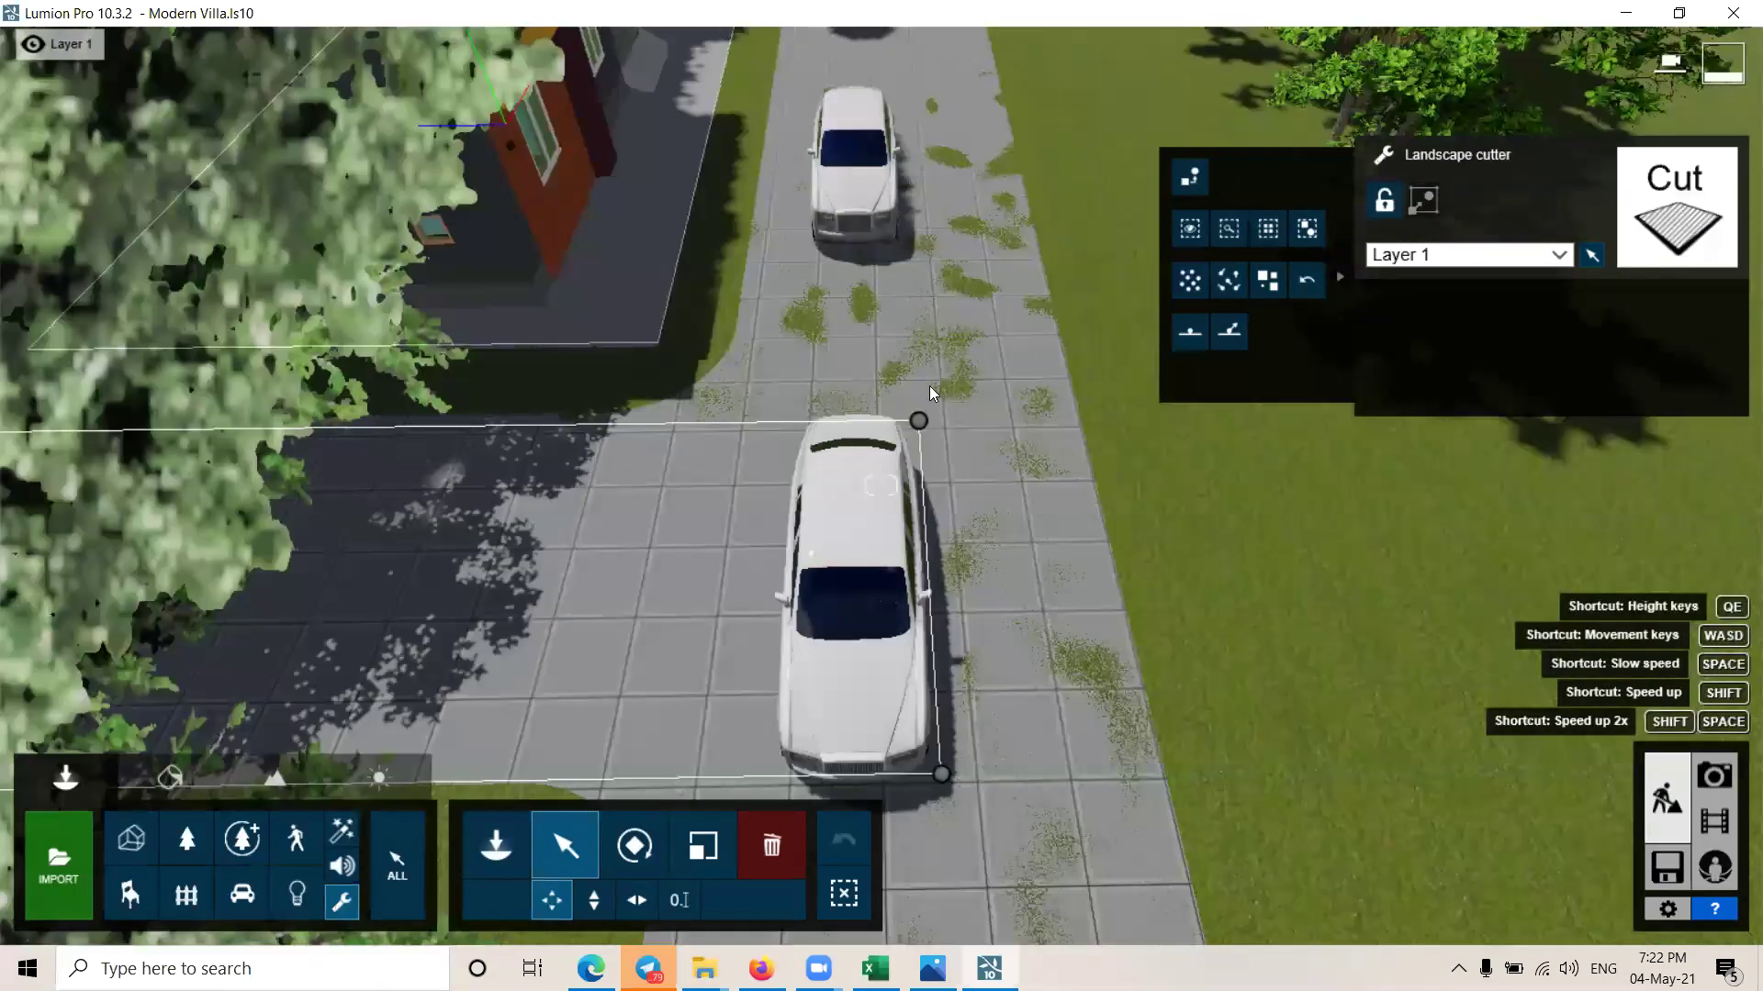
scroll(1092, 389, up, 3)
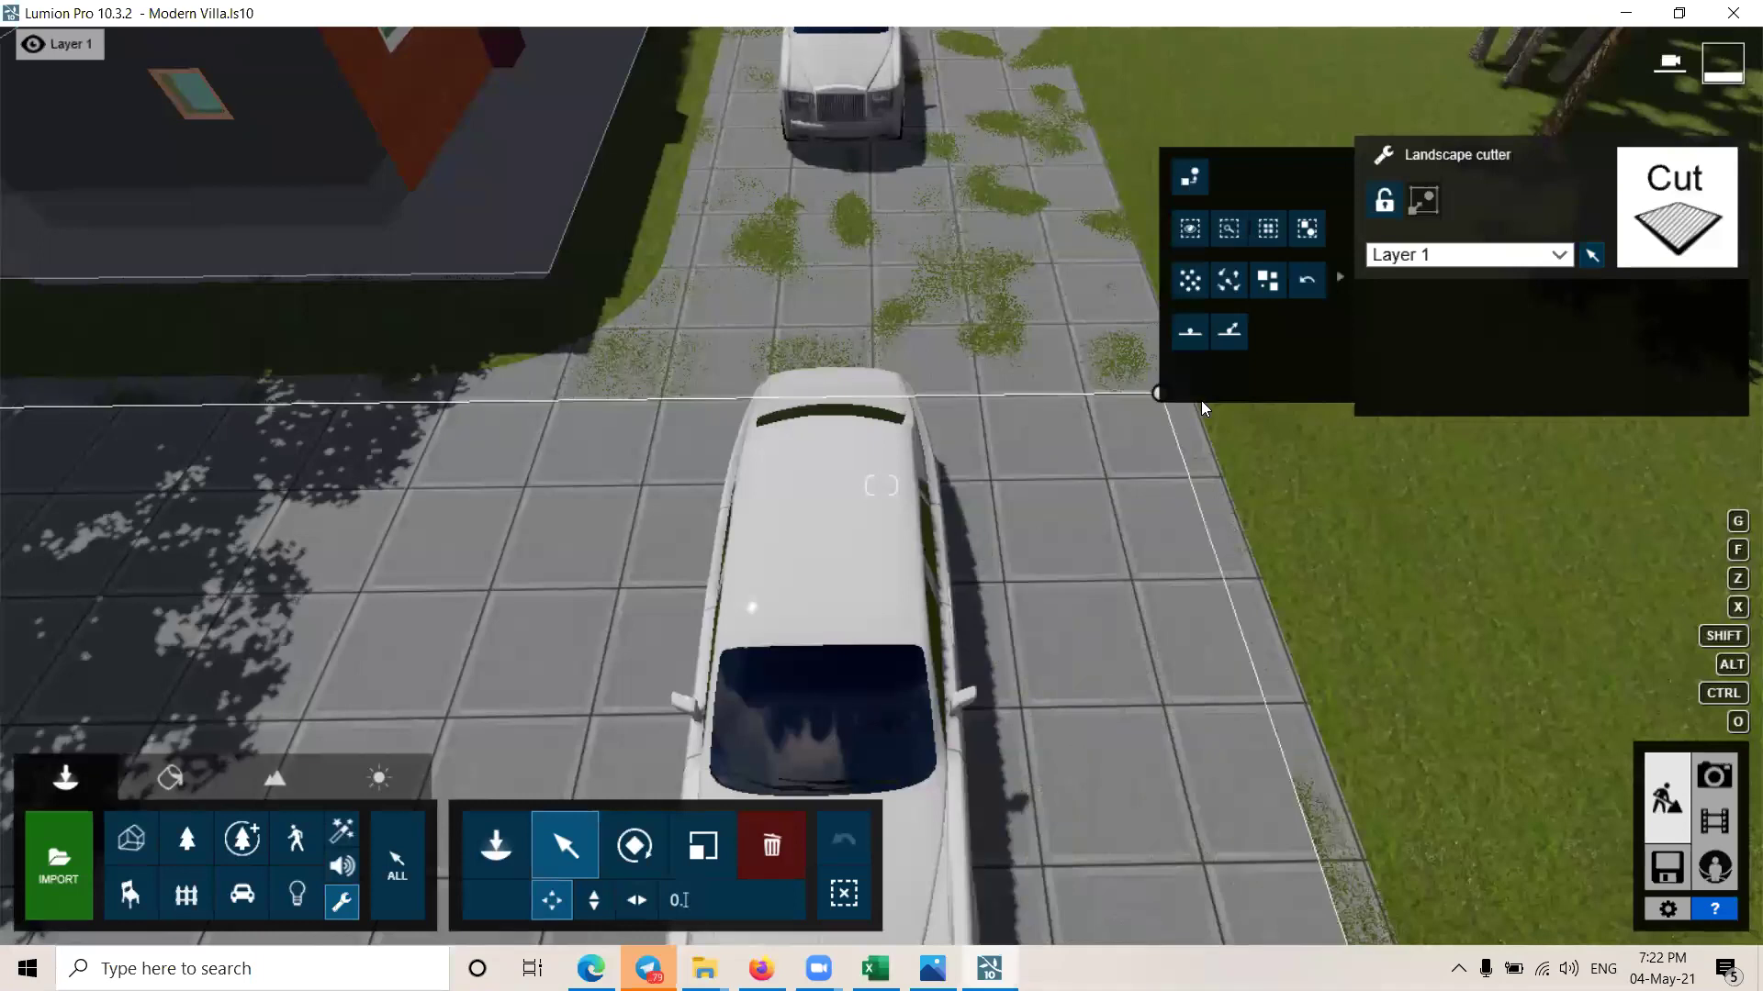
drag(1190, 401, 1188, 400)
right_drag(983, 405, 940, 433)
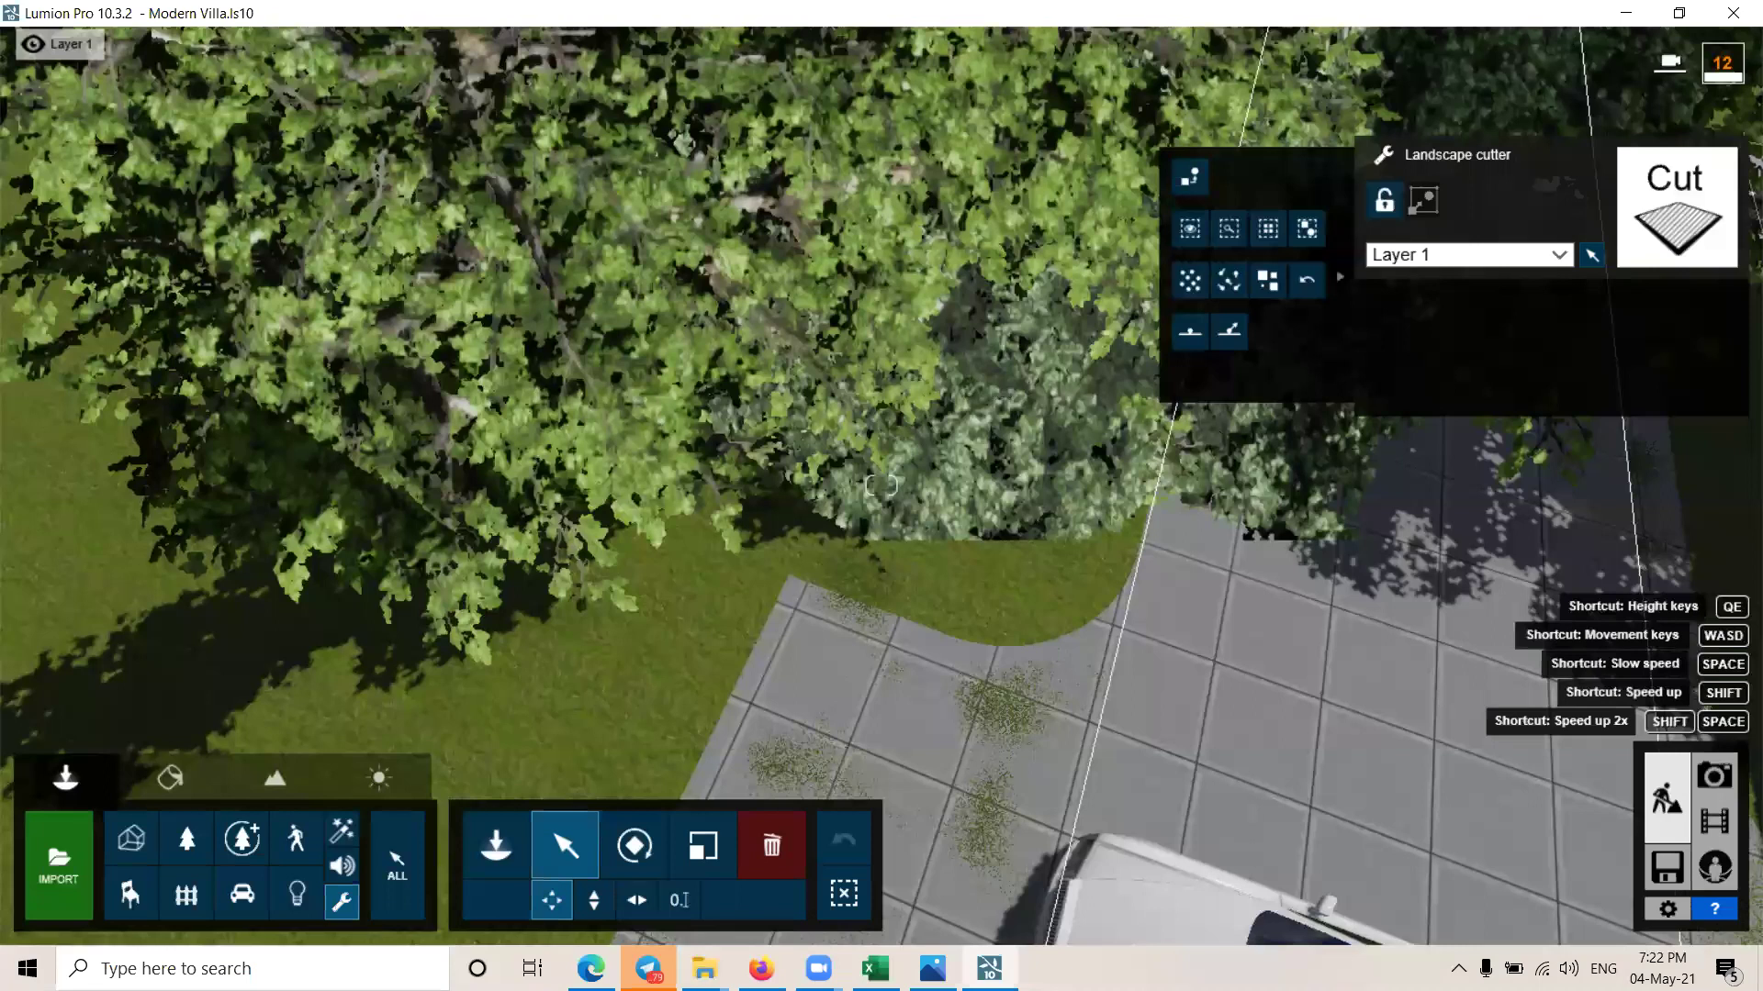
scroll(1113, 535, down, 10)
scroll(798, 417, up, 2)
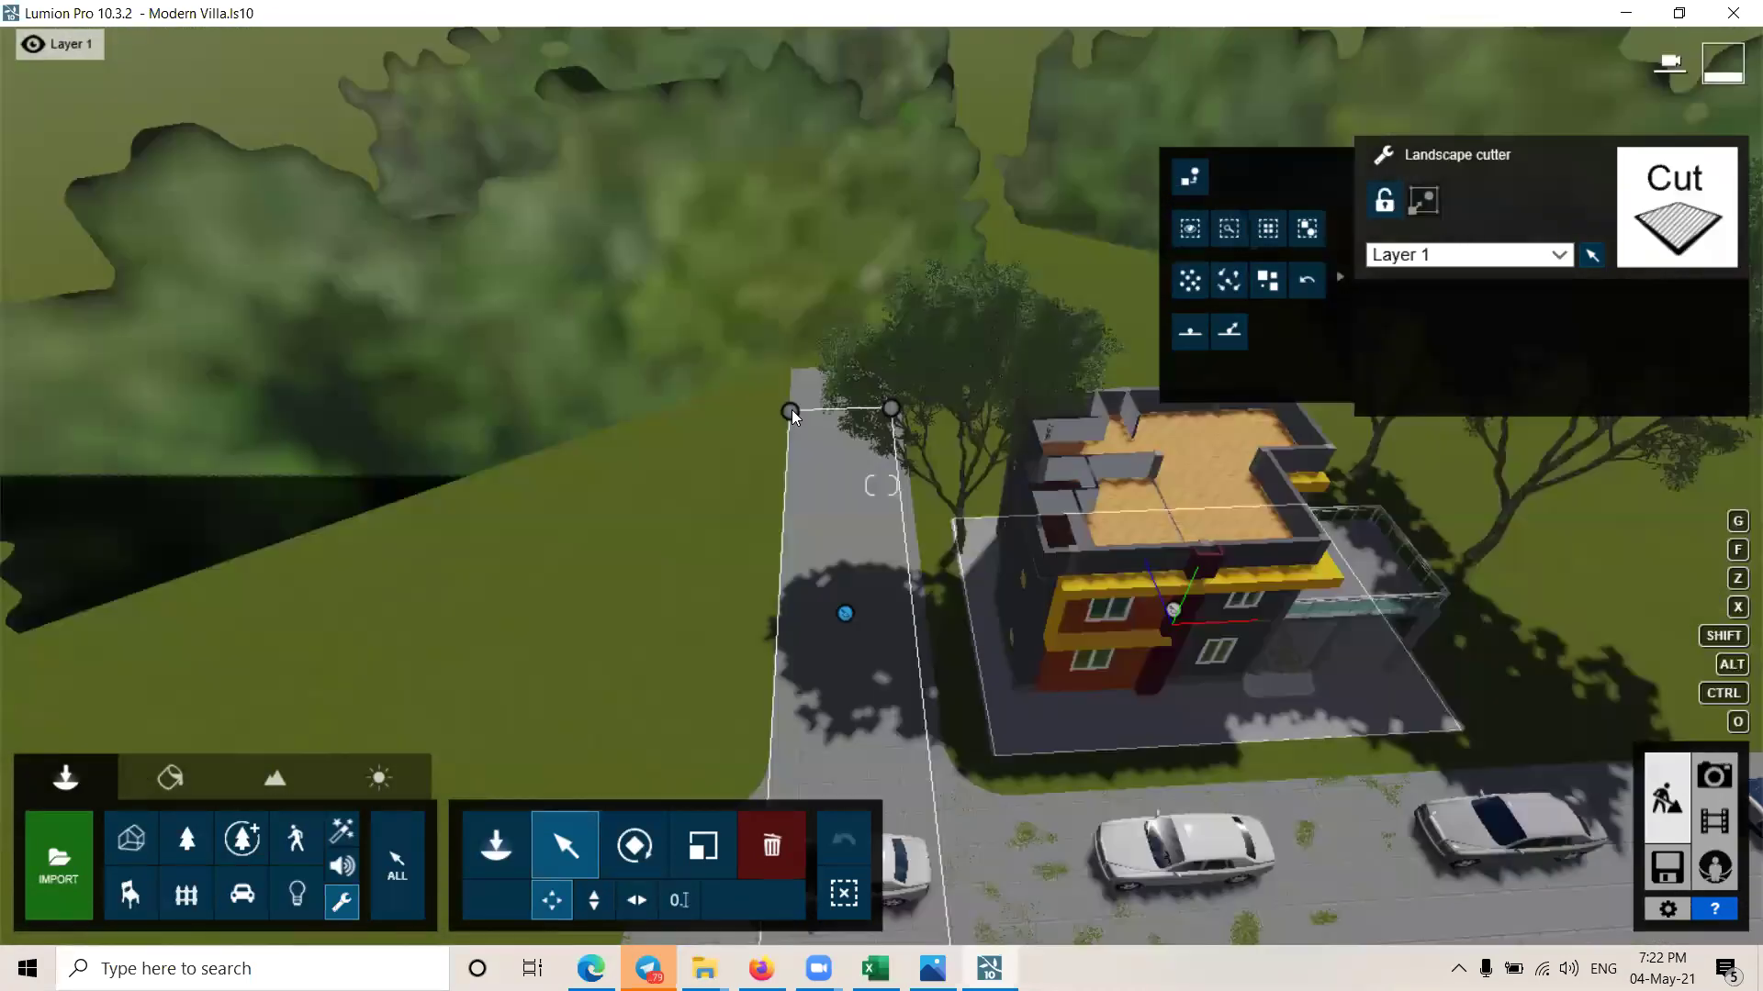
drag(791, 373, 793, 367)
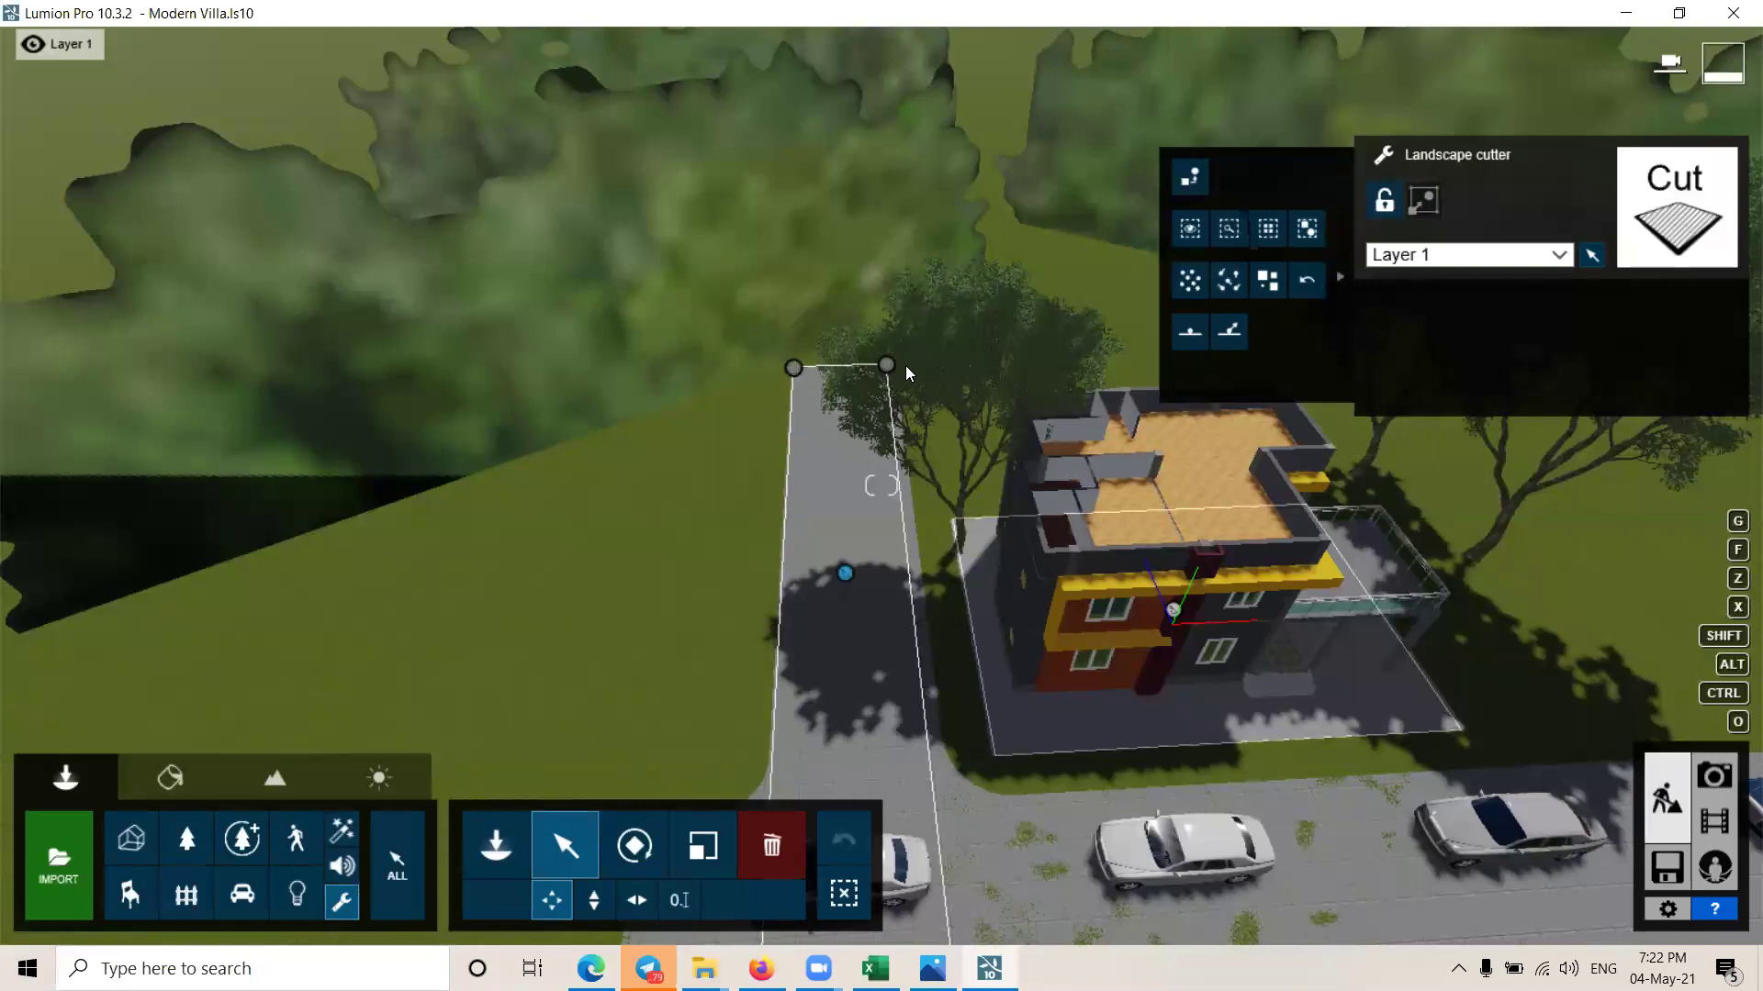
drag(888, 364, 893, 365)
right_drag(857, 534, 924, 685)
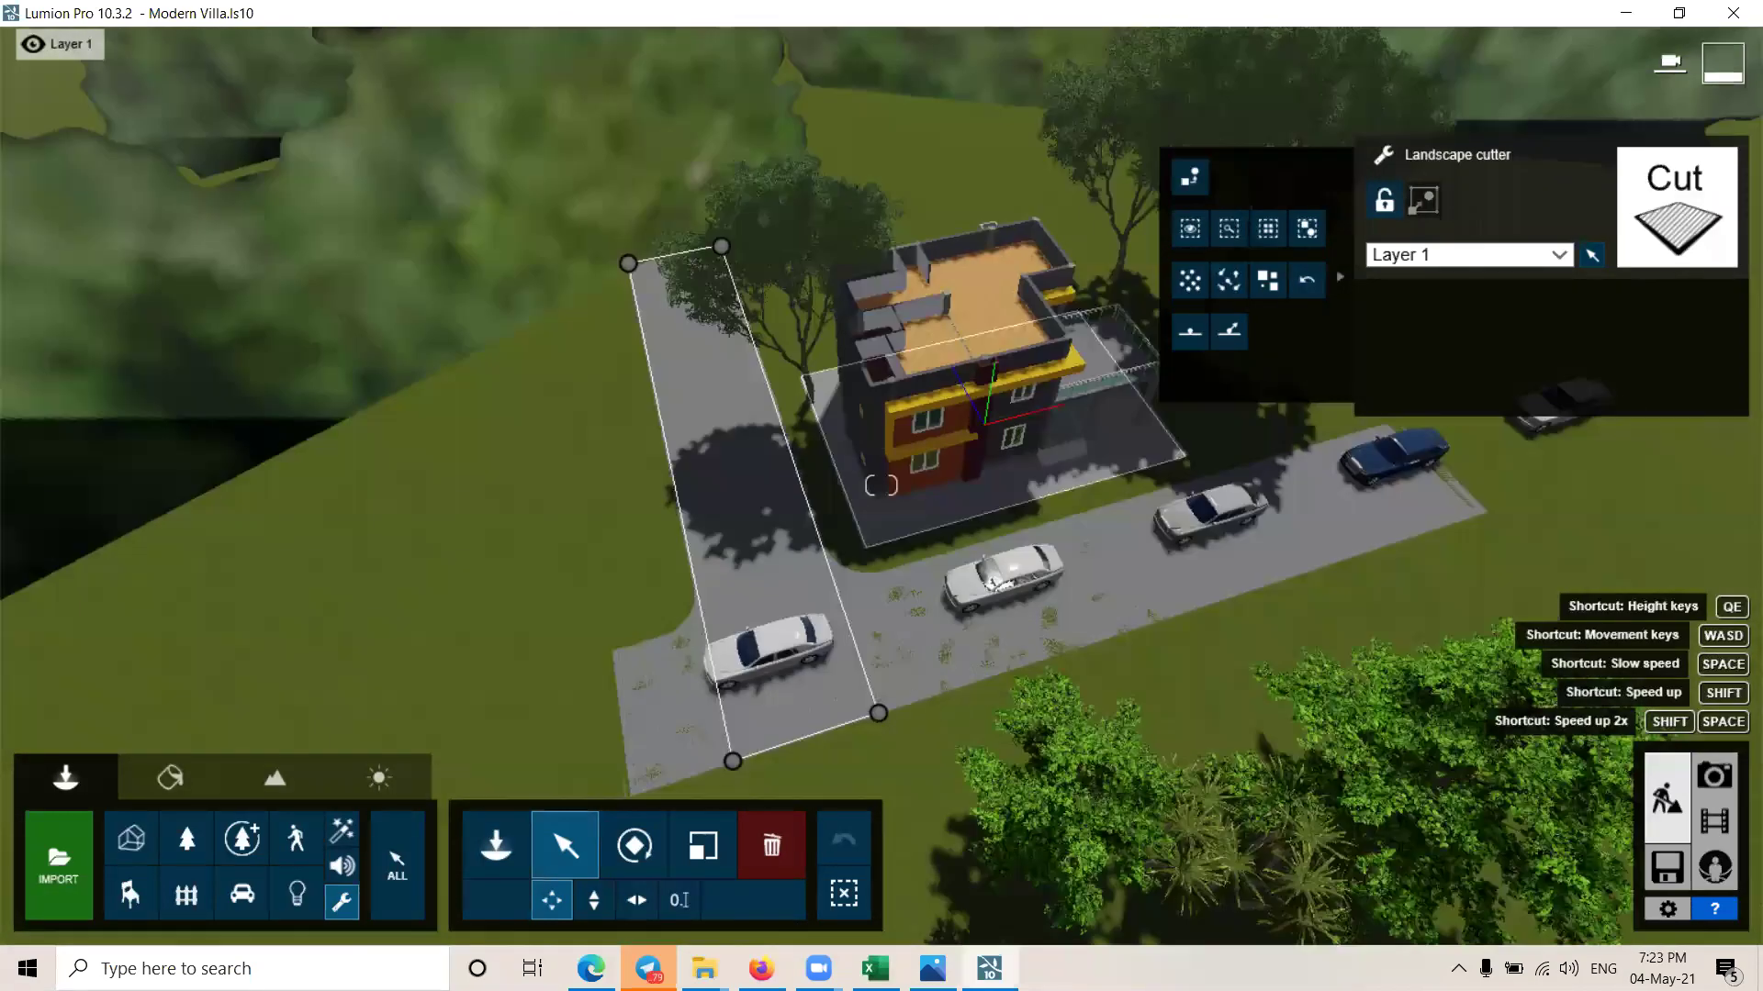
right_drag(1050, 472, 1131, 434)
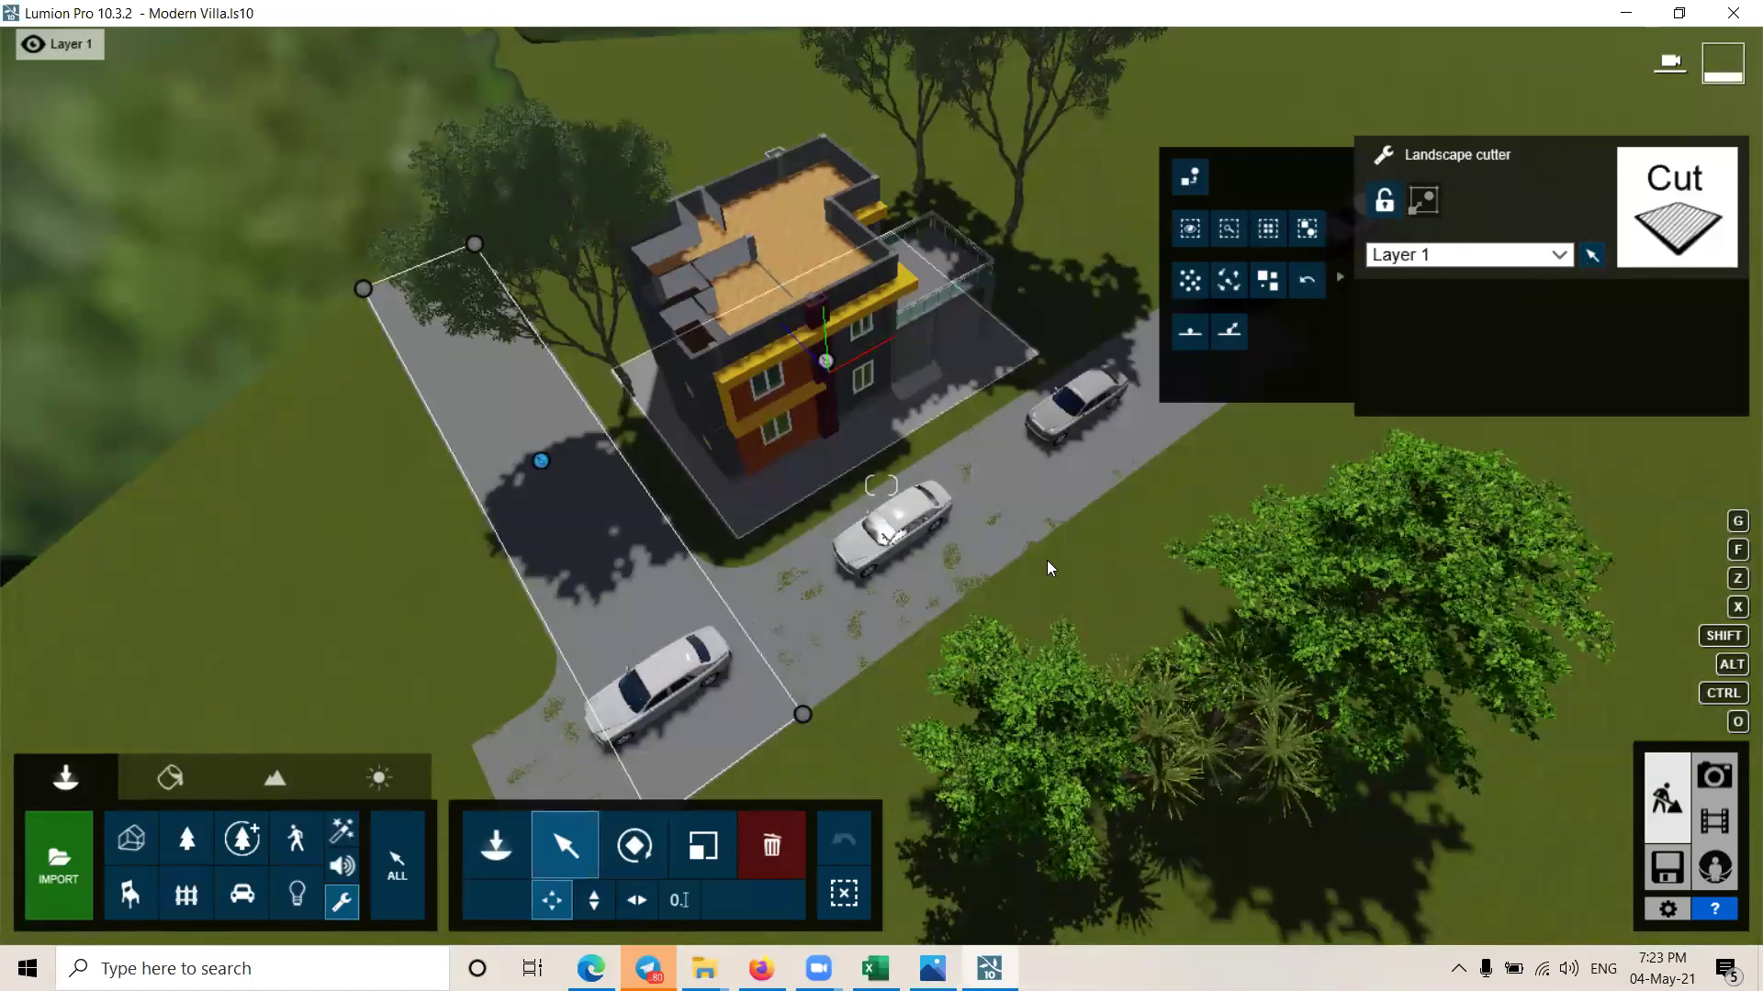
Step: Finish editing the cutter and rotate the view so the road runs vertically
key(d)
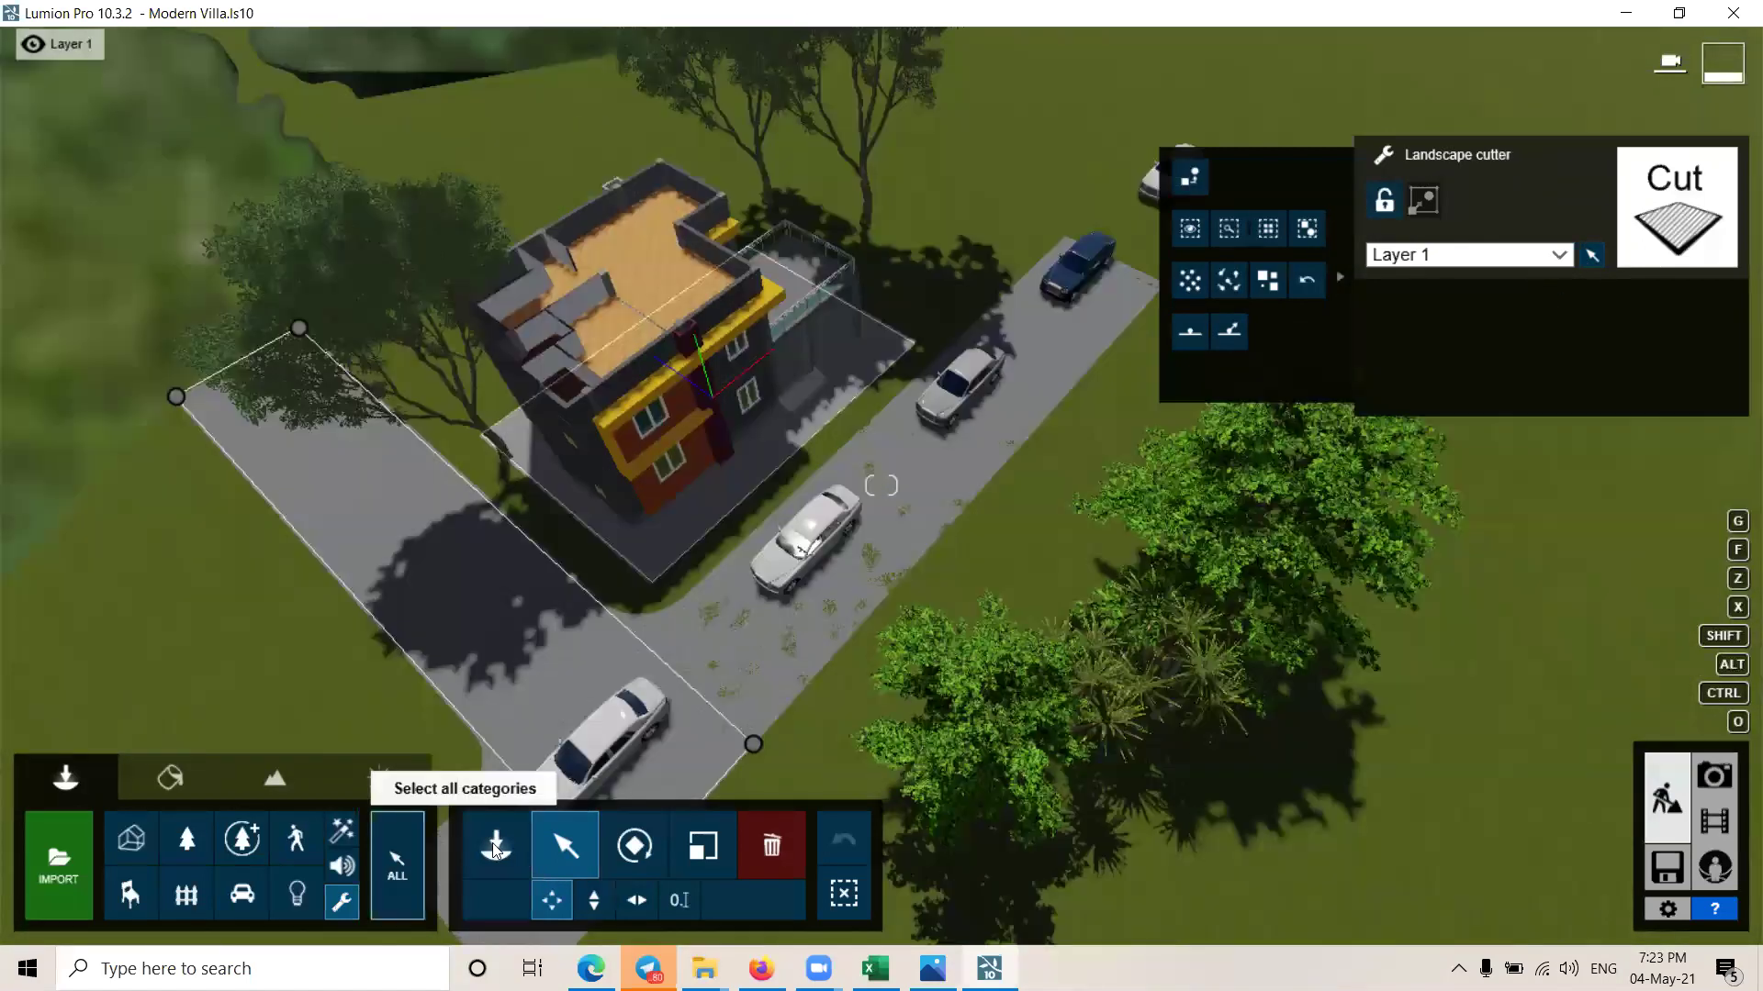
key(Escape)
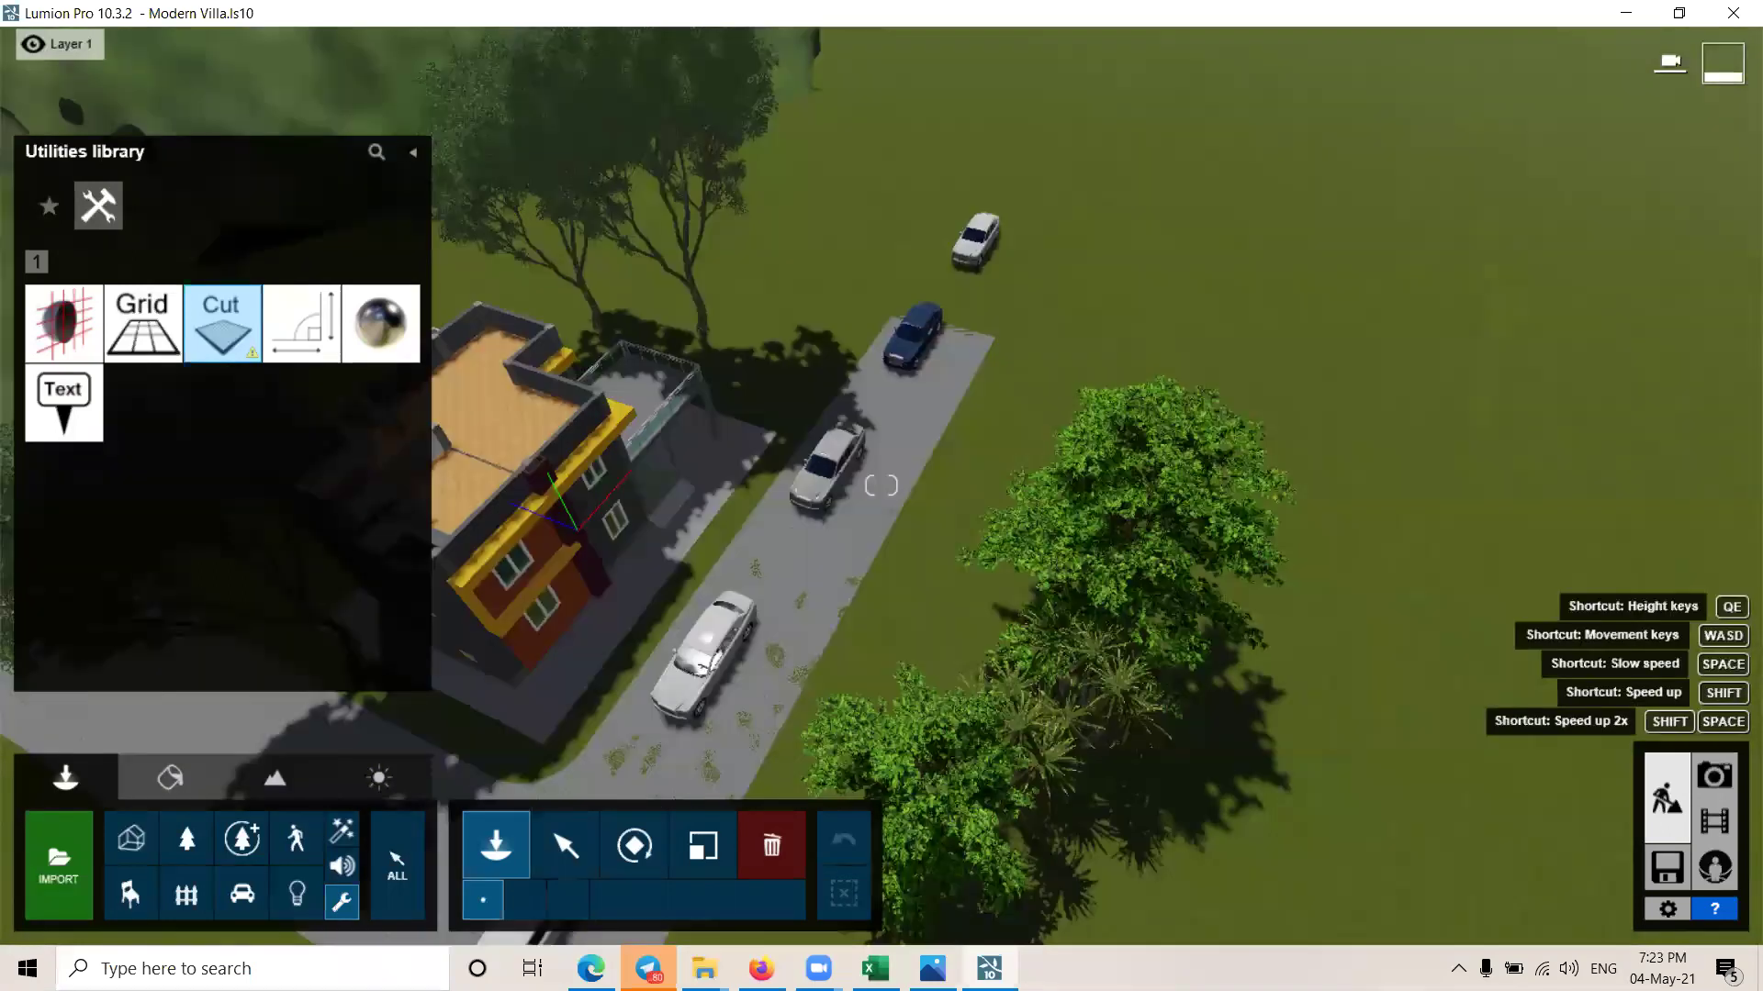
right_drag(881, 487, 817, 576)
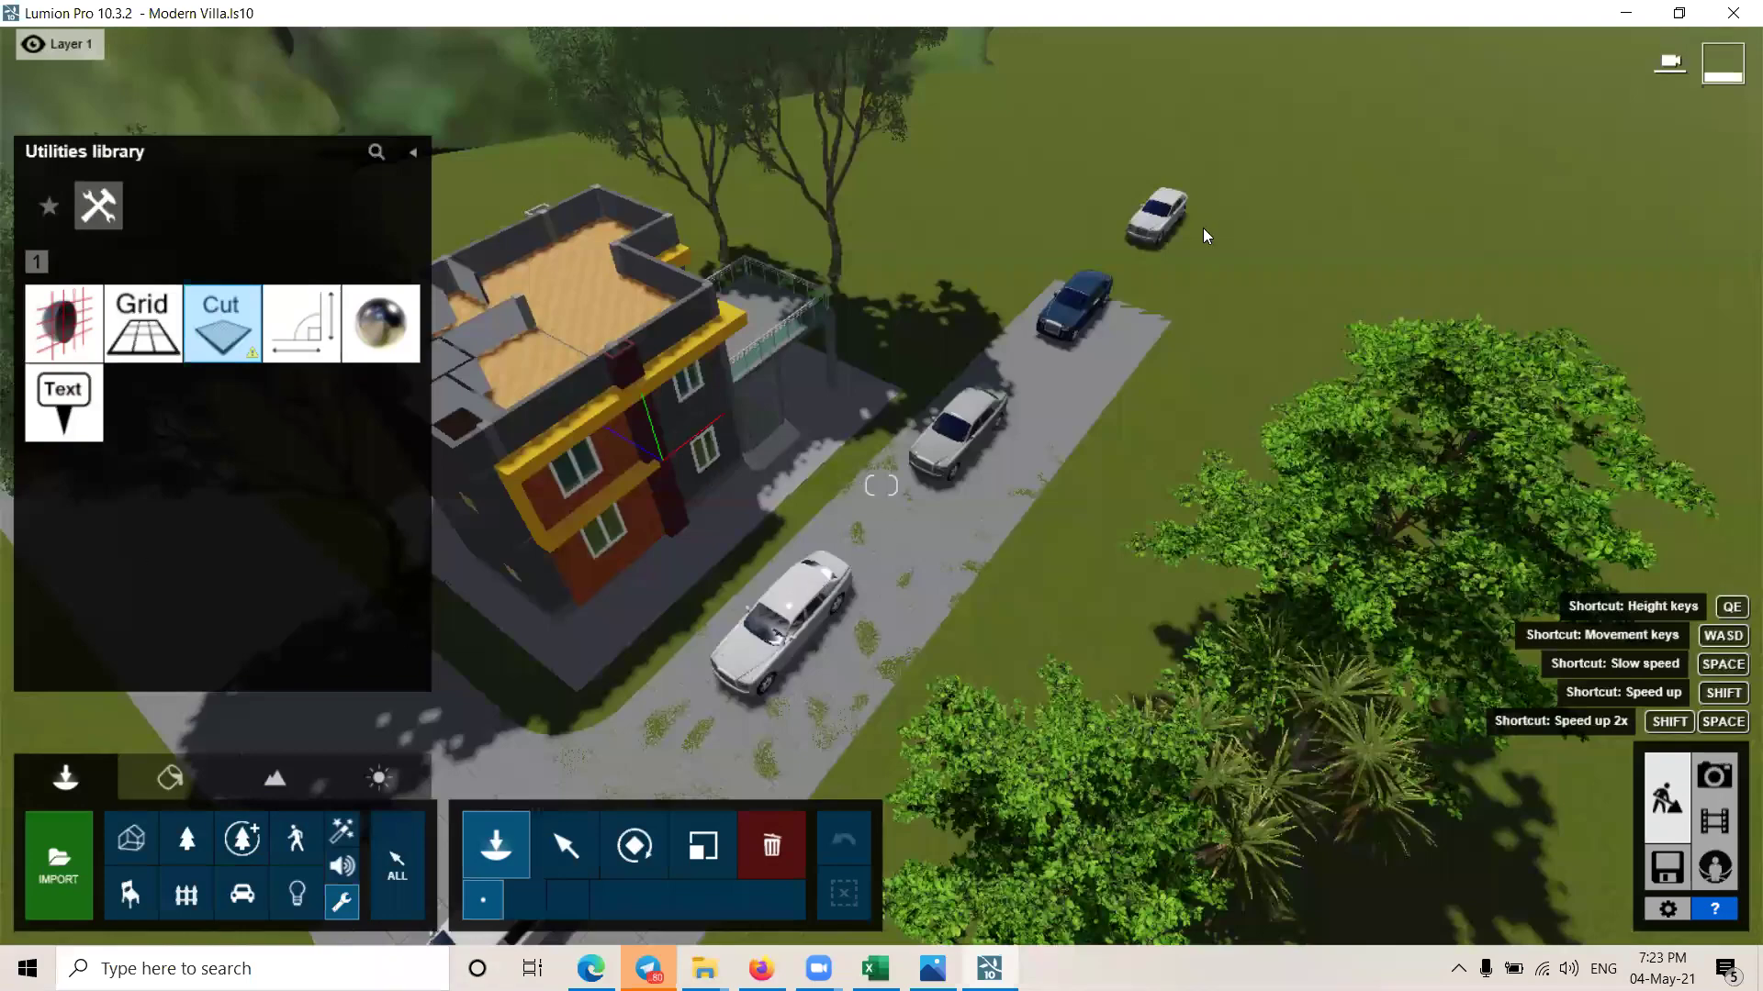
click(560, 854)
scroll(1181, 503, up, 3)
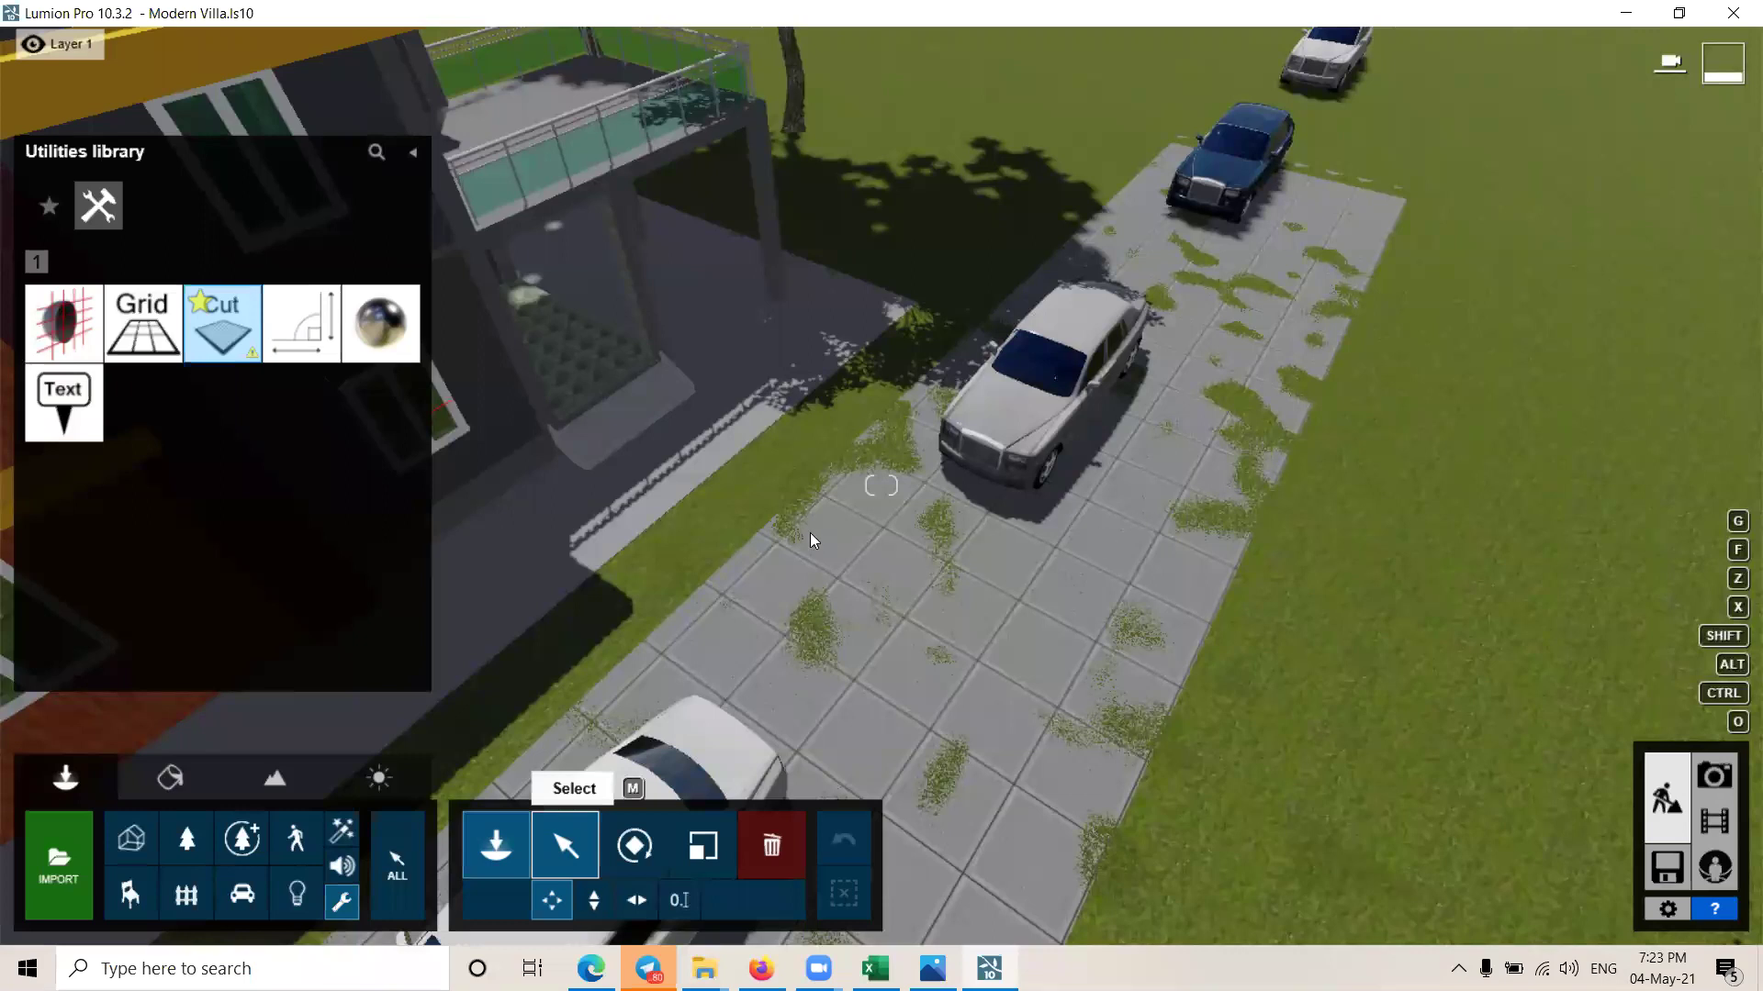
right_drag(811, 537, 881, 486)
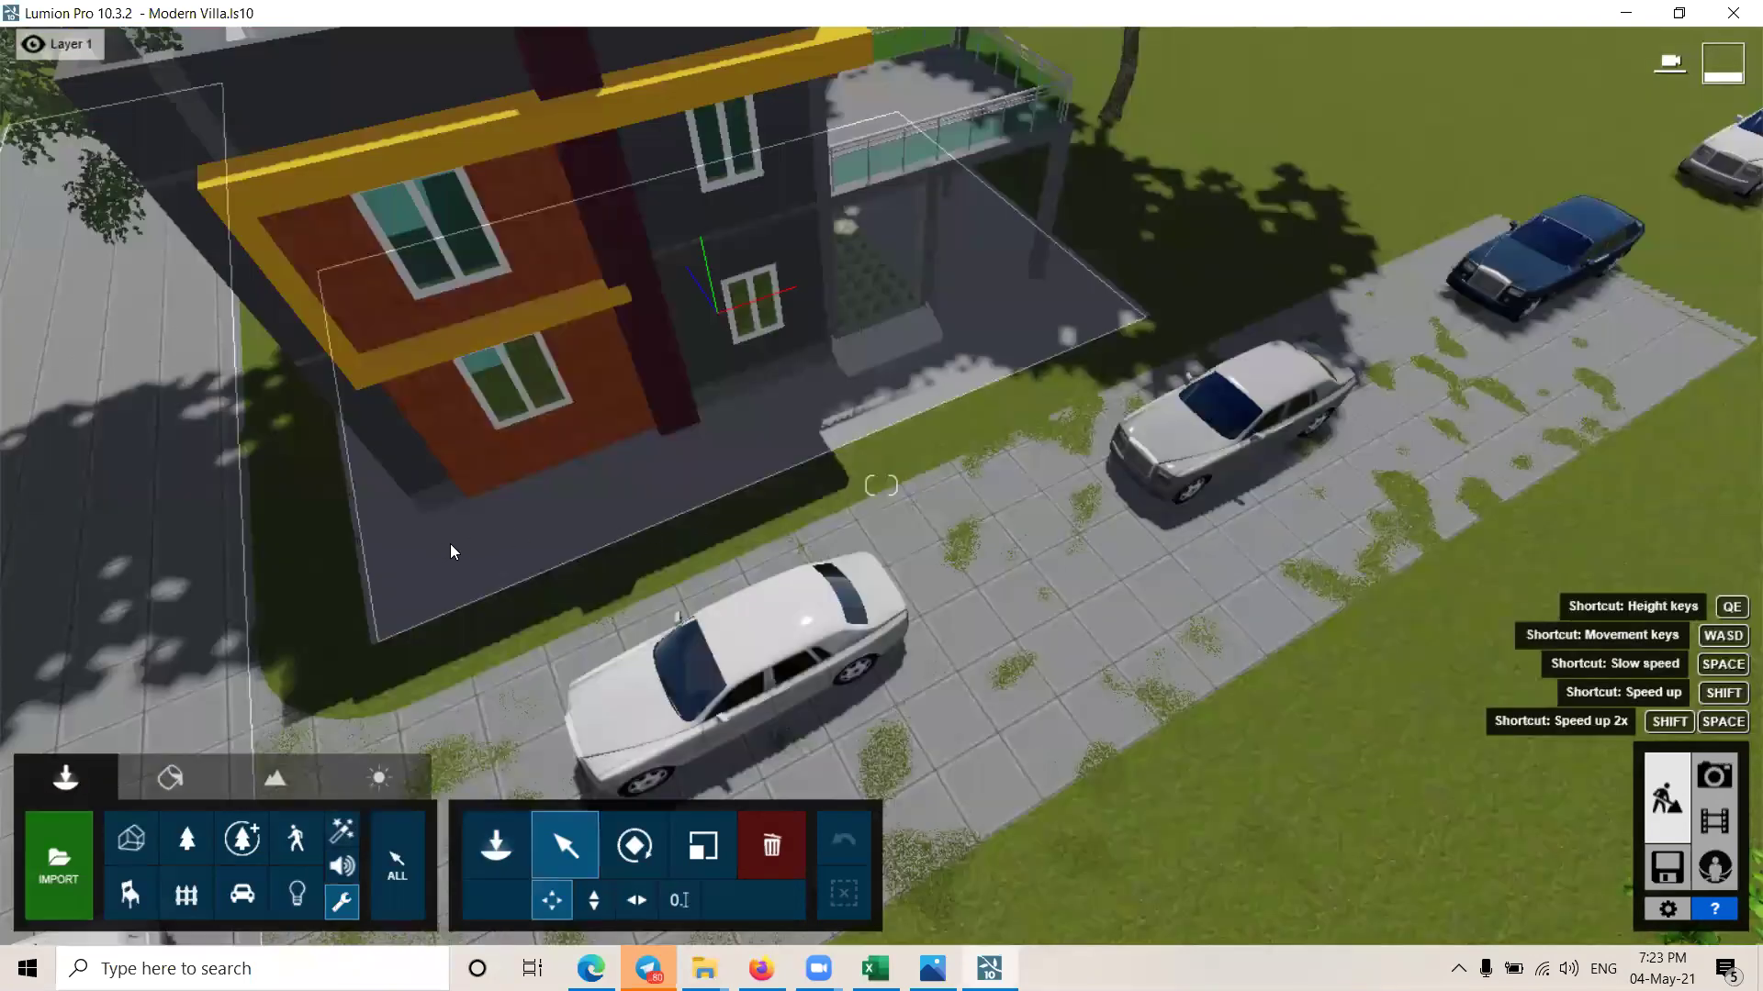
Step: Open the Utilities library and try adding another landscape cutter, refused at the two-cutter limit
middle_drag(450, 544, 1586, 221)
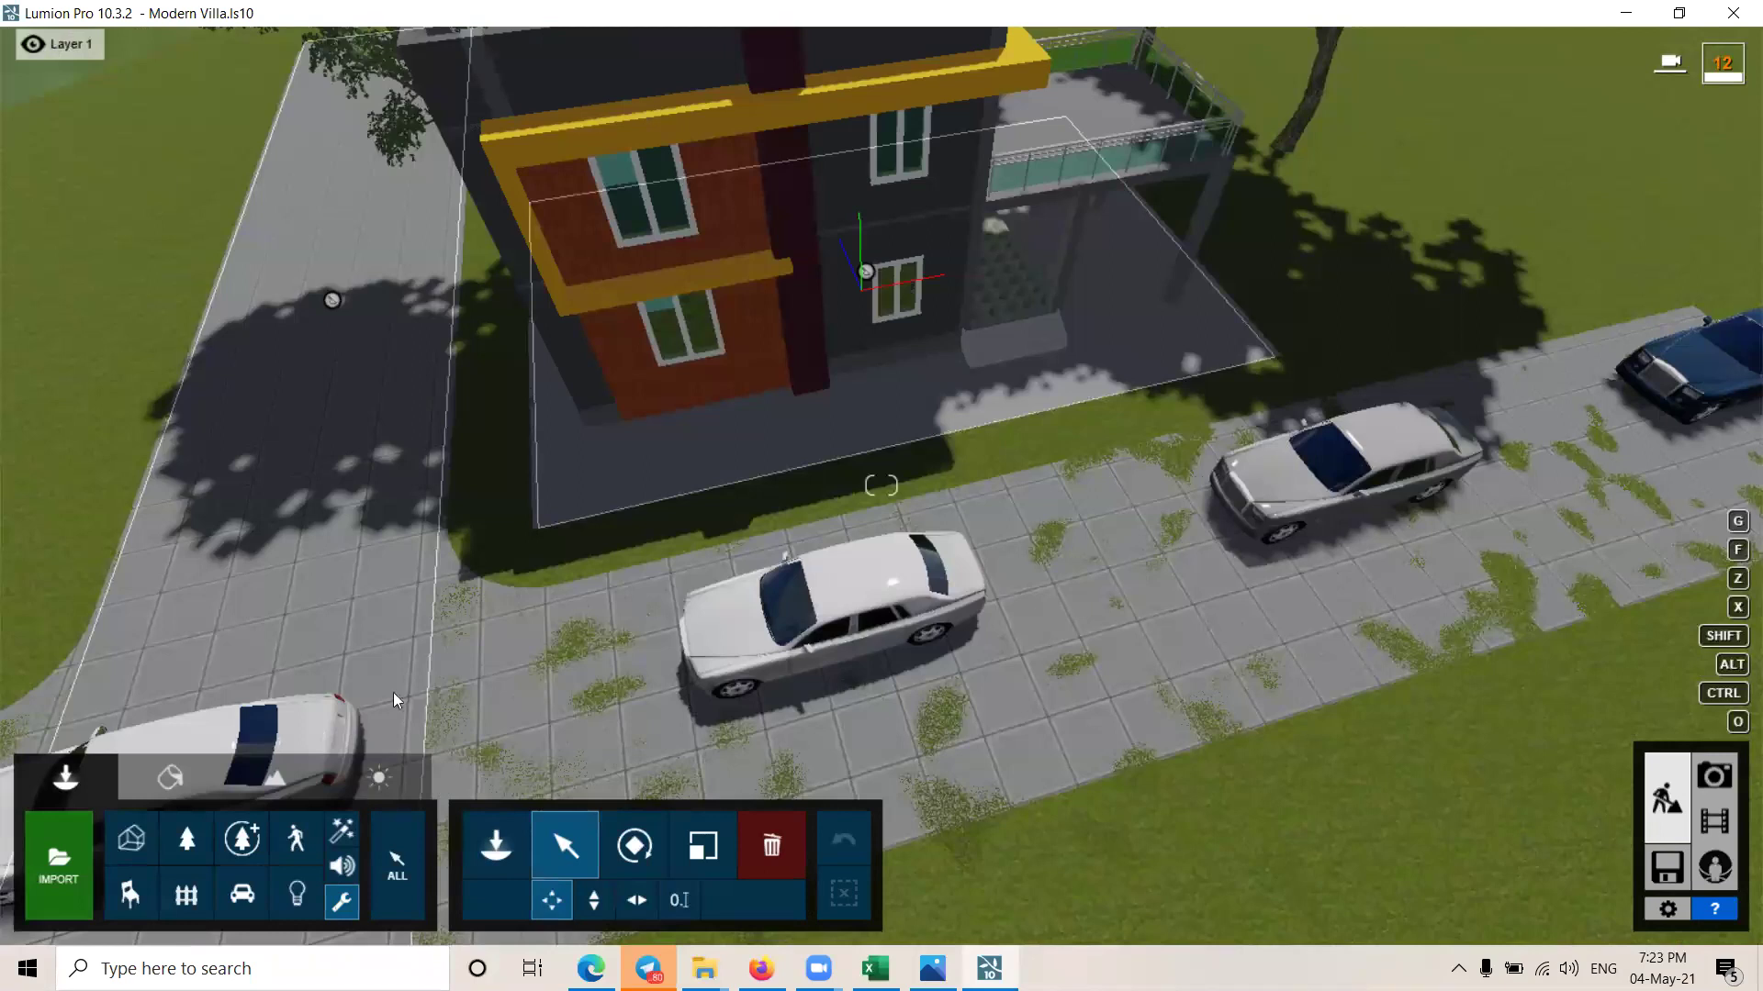
click(488, 844)
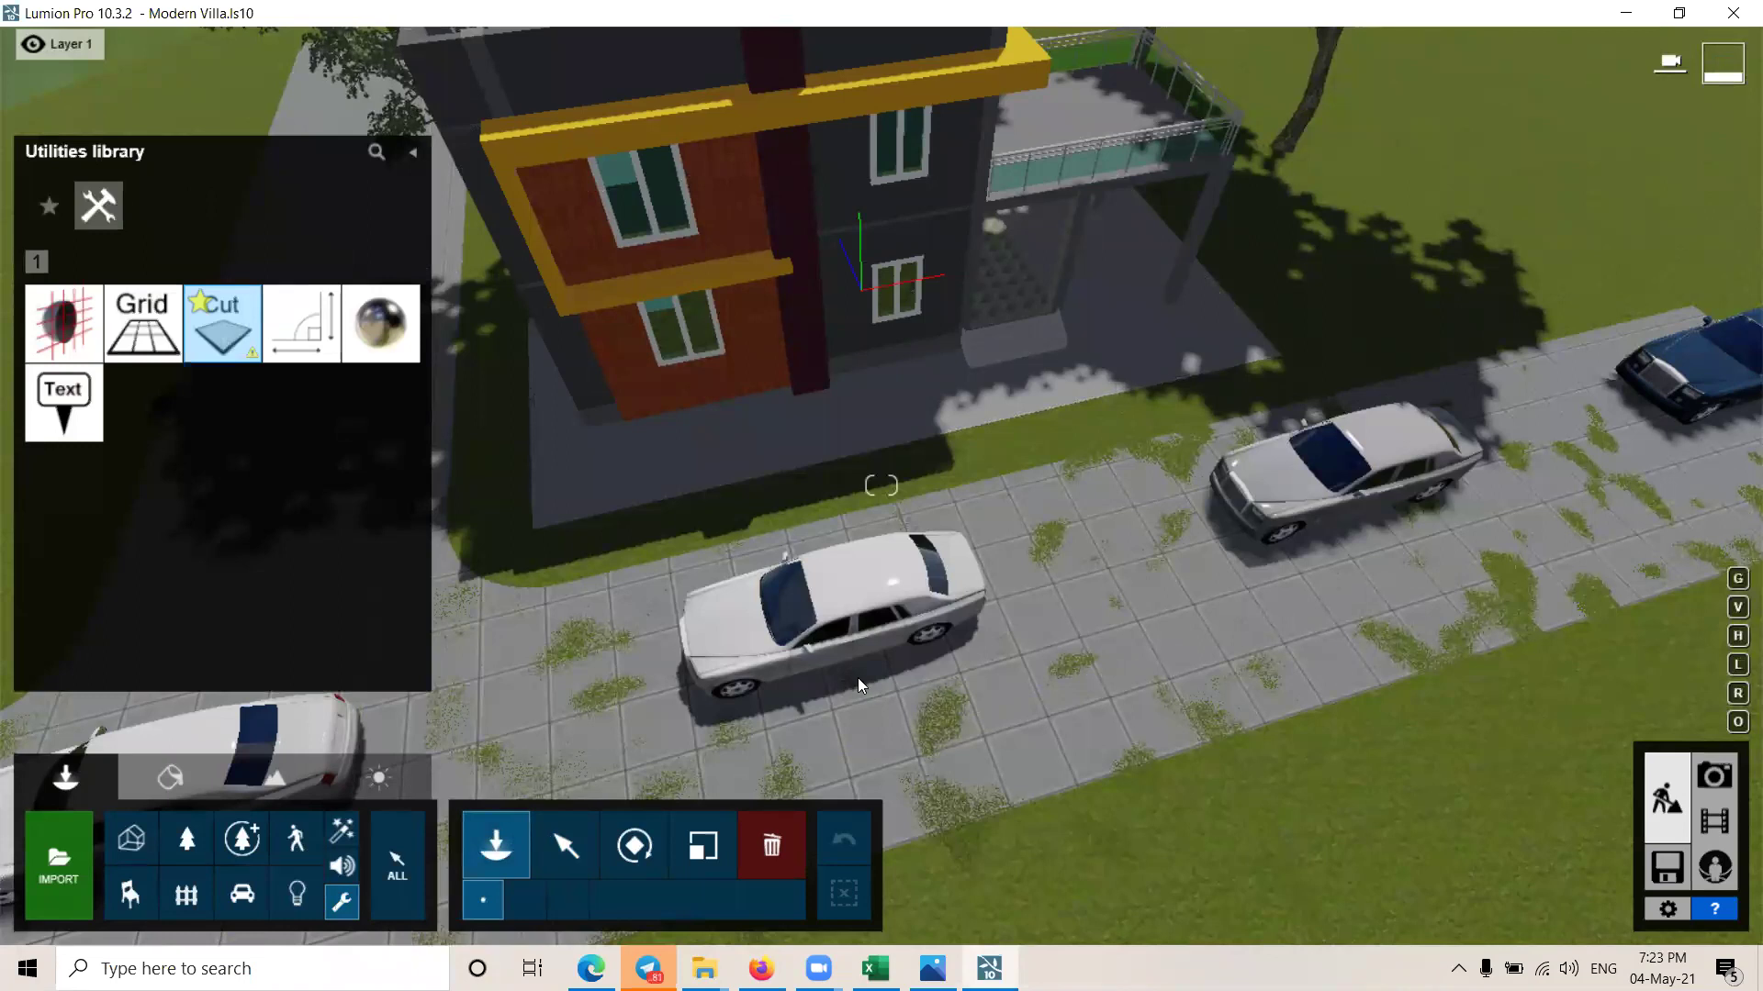
click(194, 307)
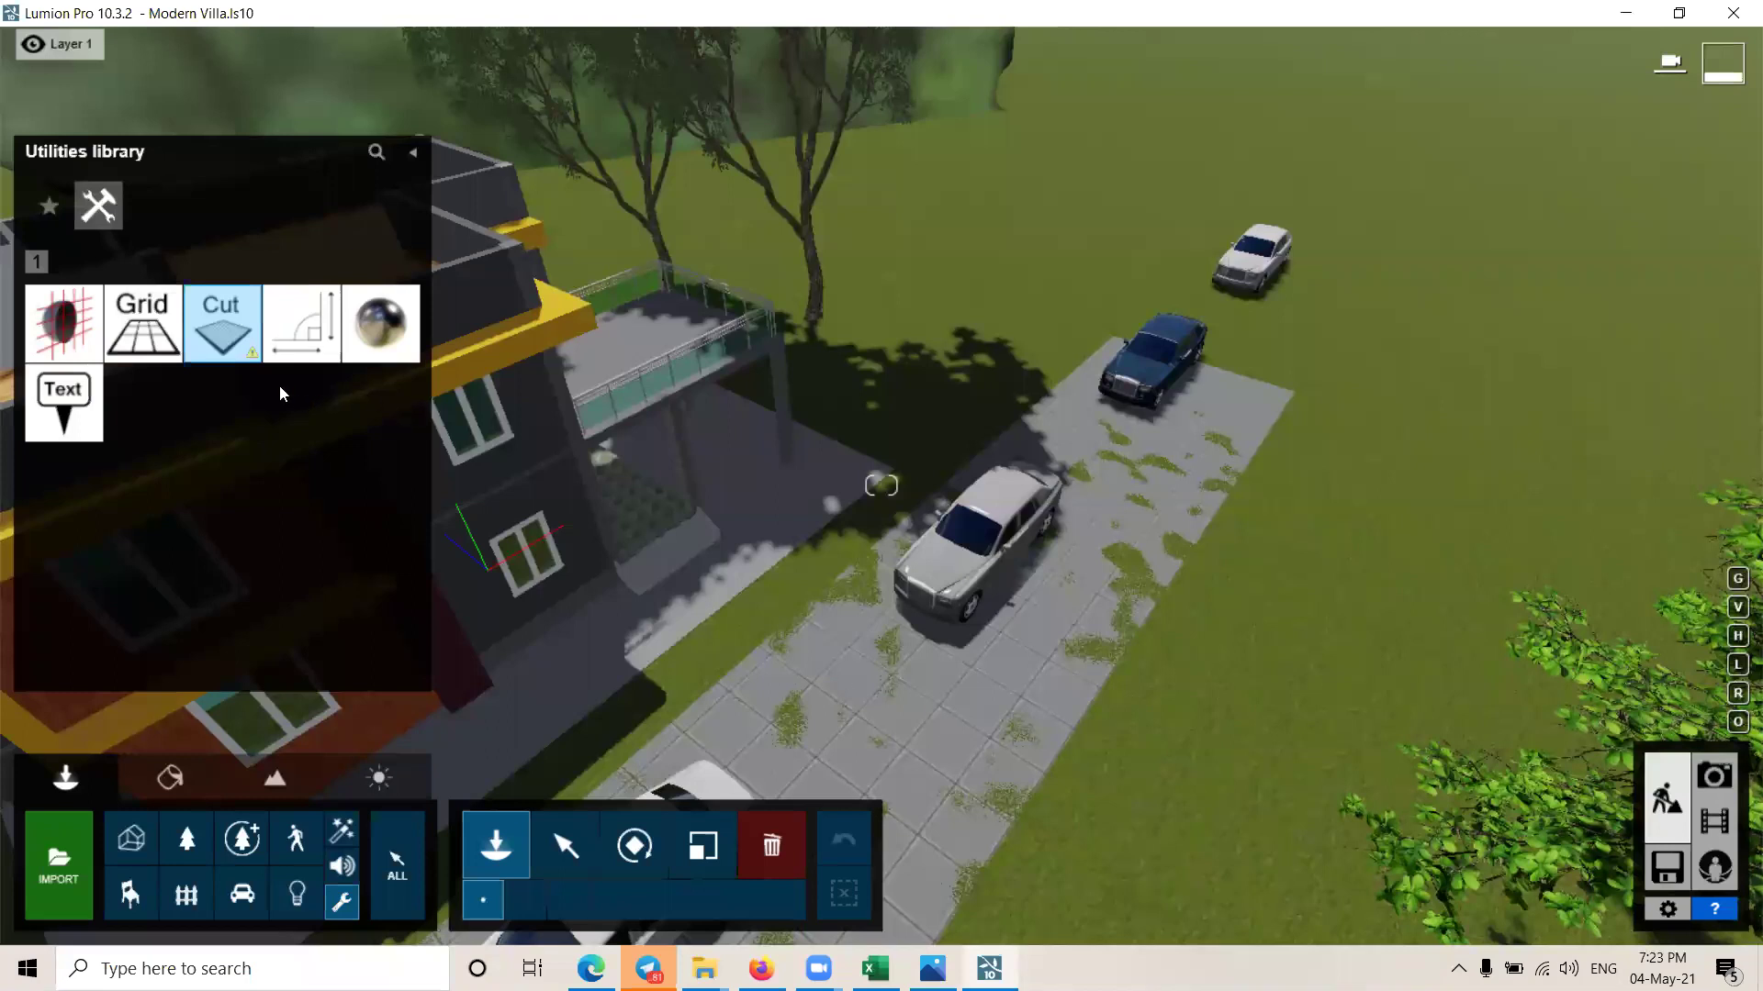
mouse_move(222, 323)
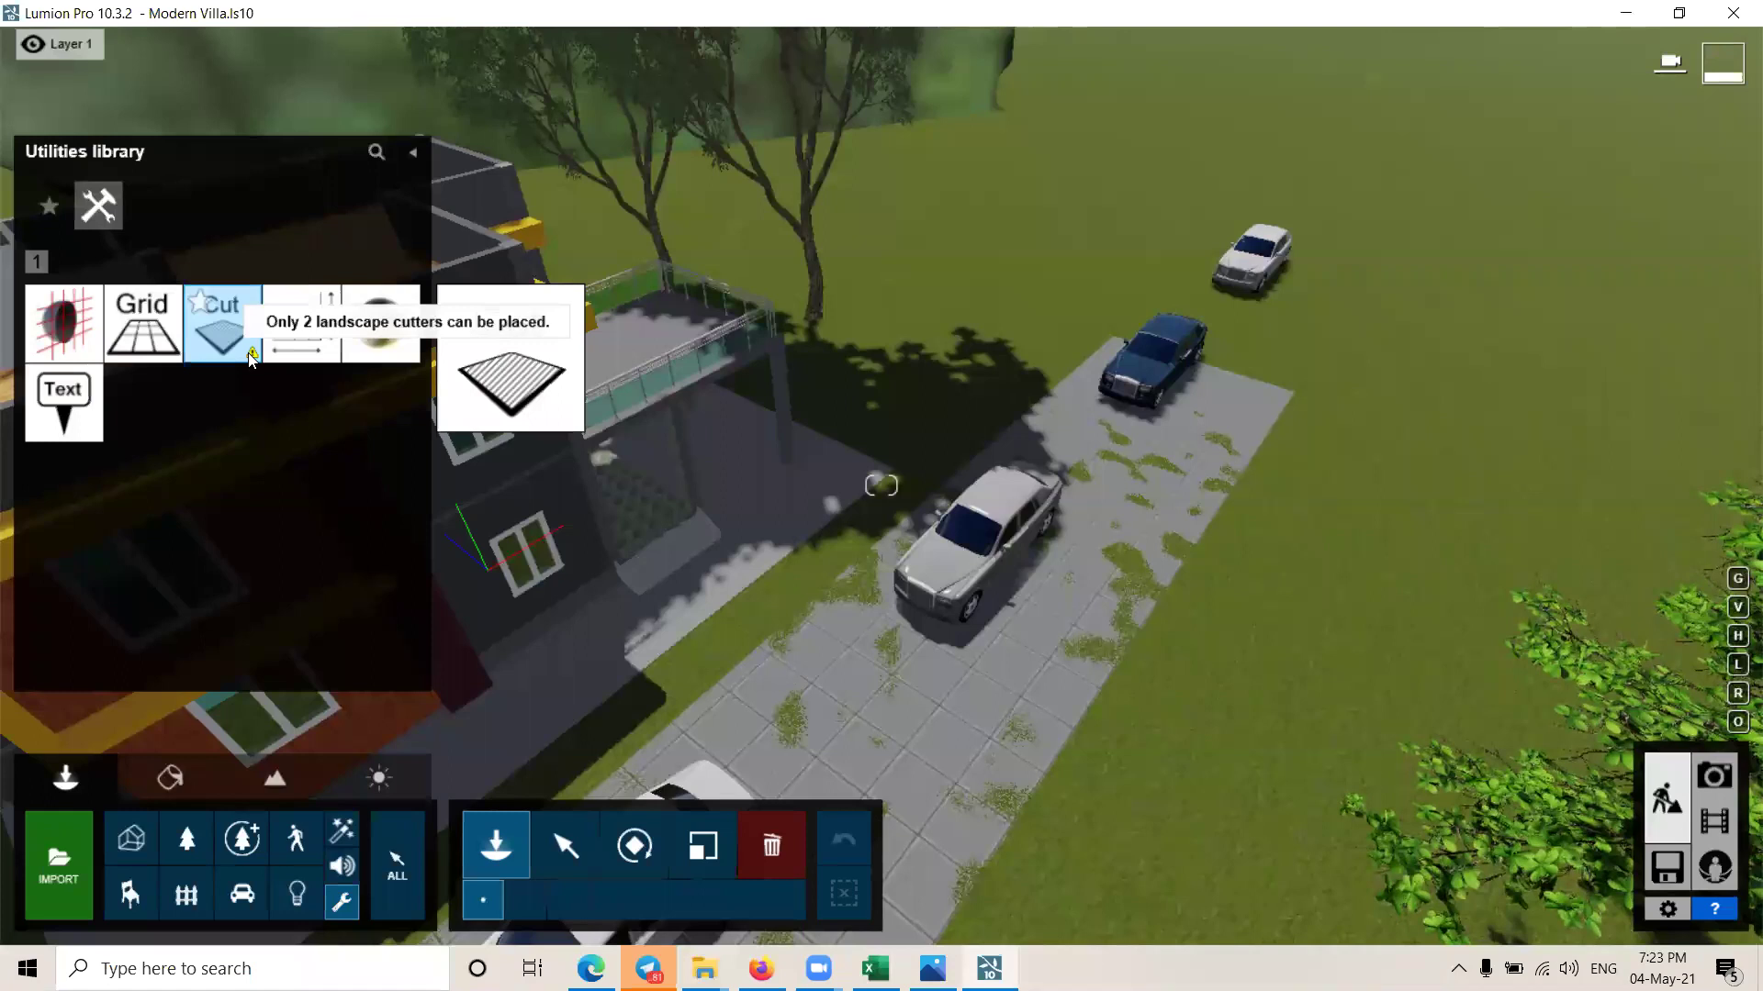
Step: Fly the camera close to the grass-speckled paving and the parked cars, ready for landscape painting
right_drag(250, 358, 183, 360)
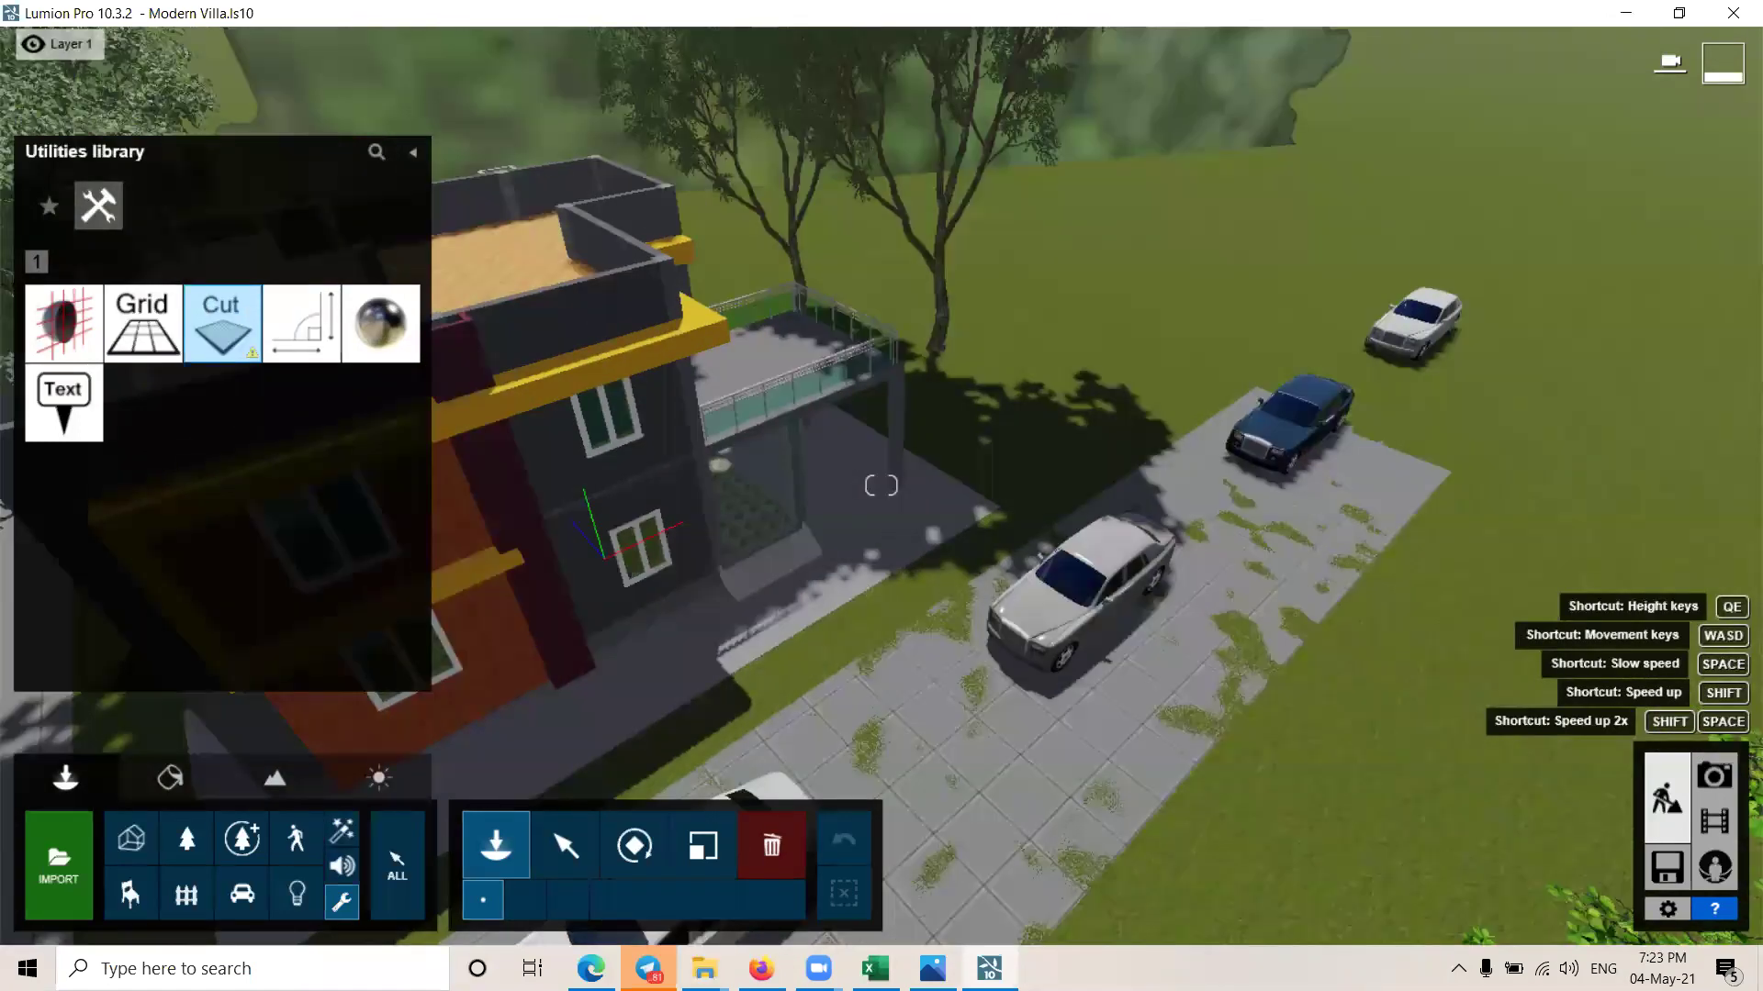
scroll(880, 485, up, 5)
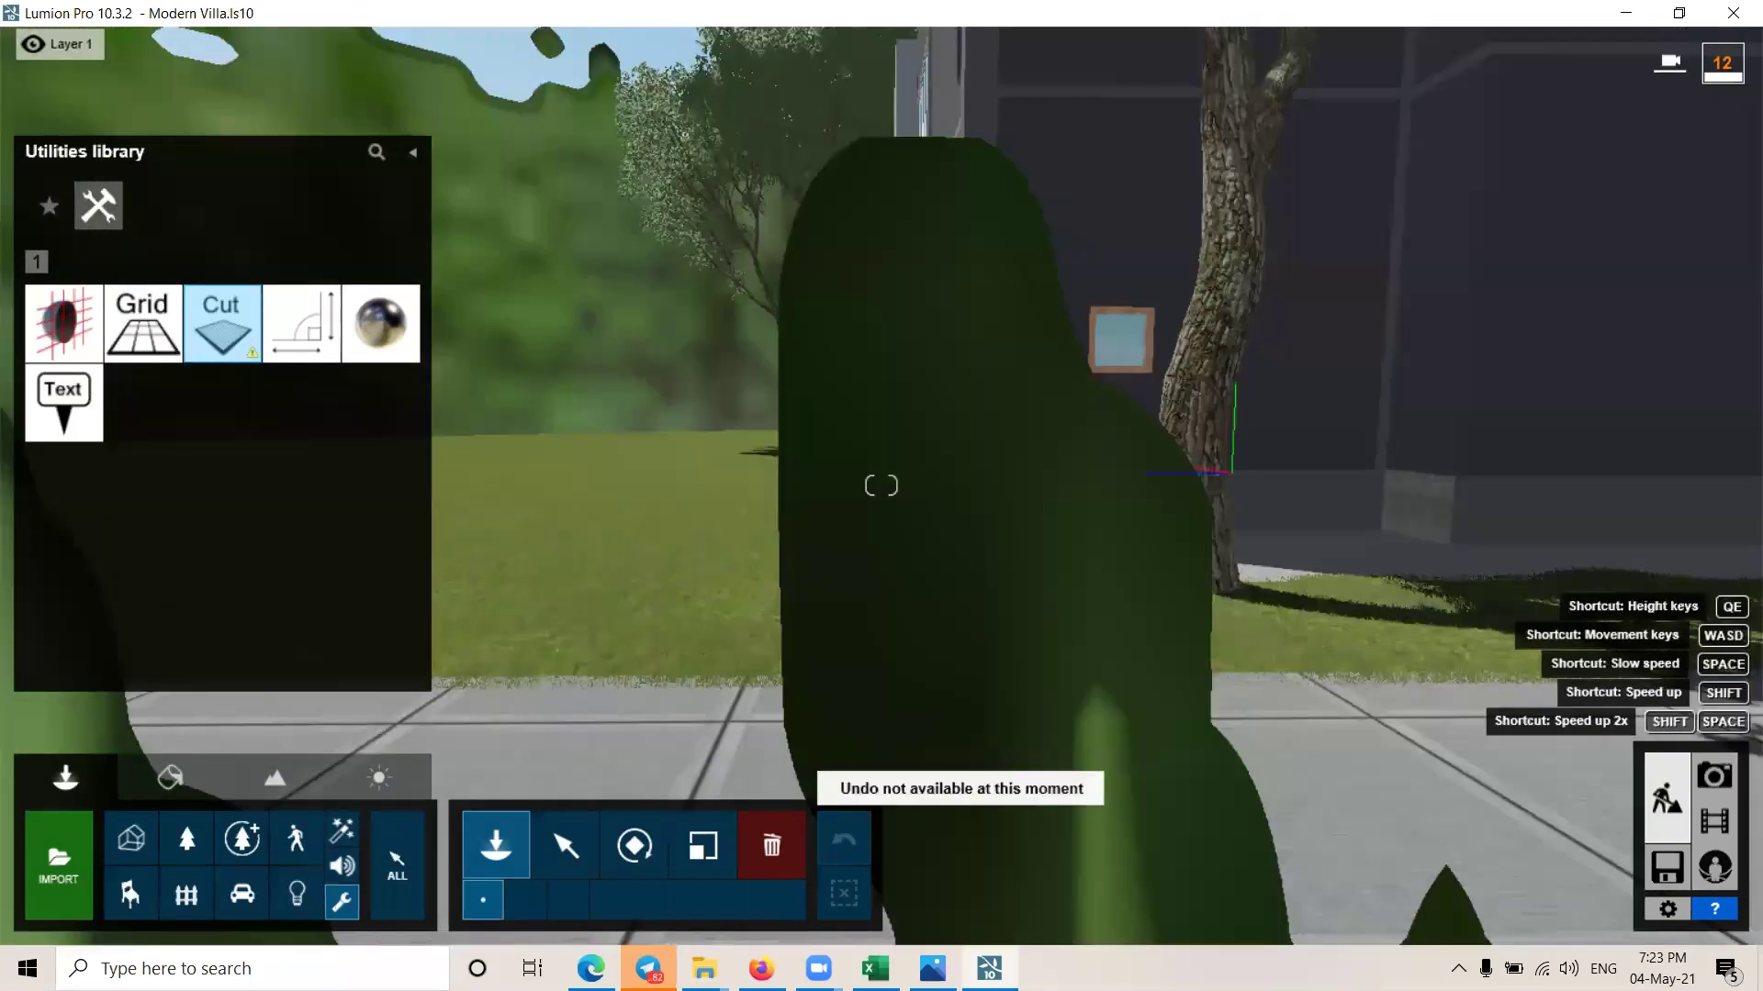
key(w)
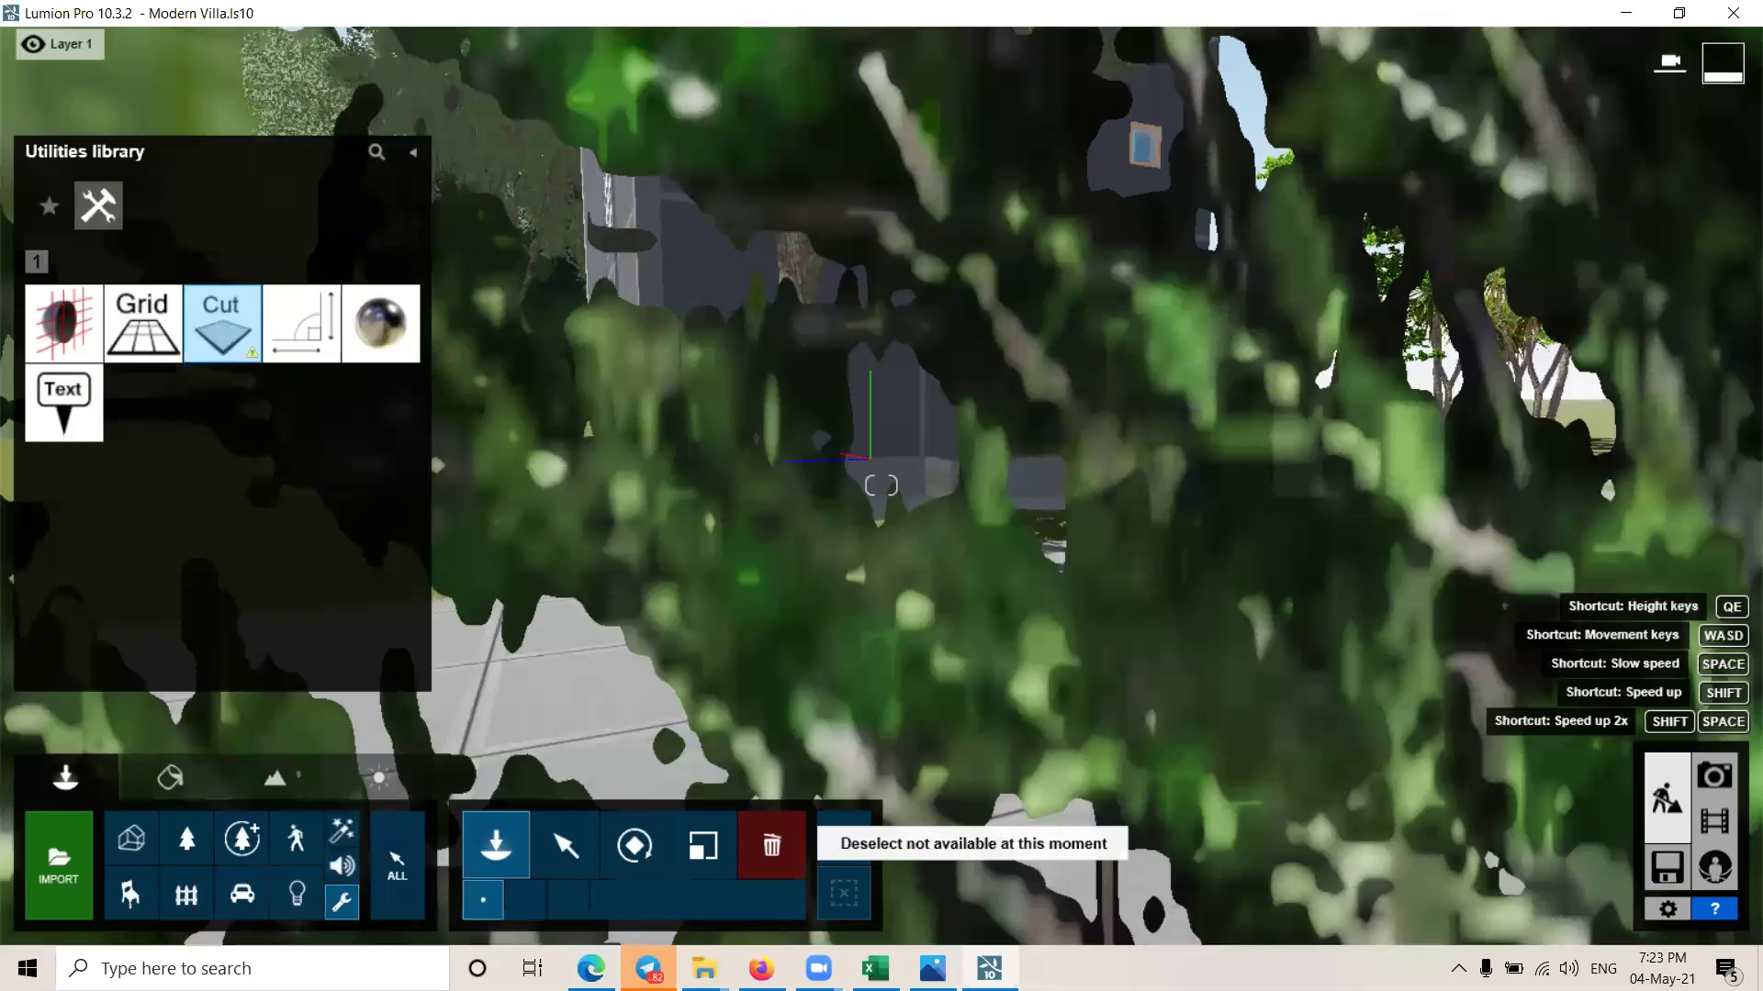
key(a)
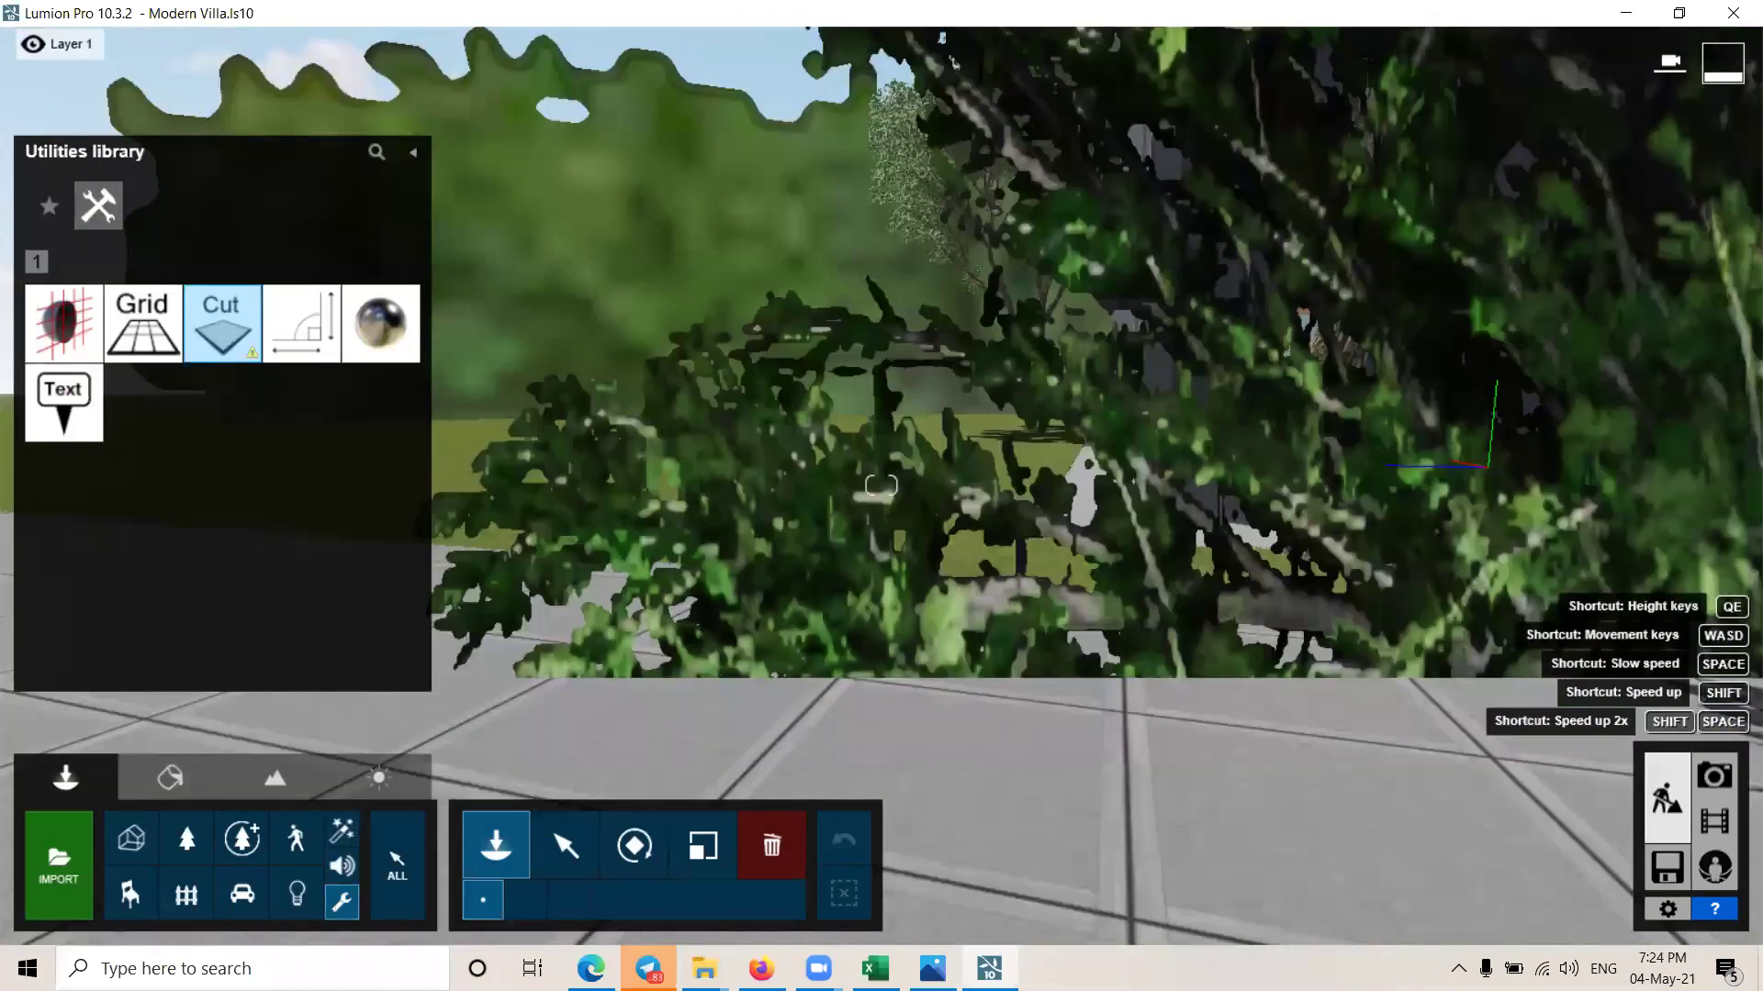
key(w)
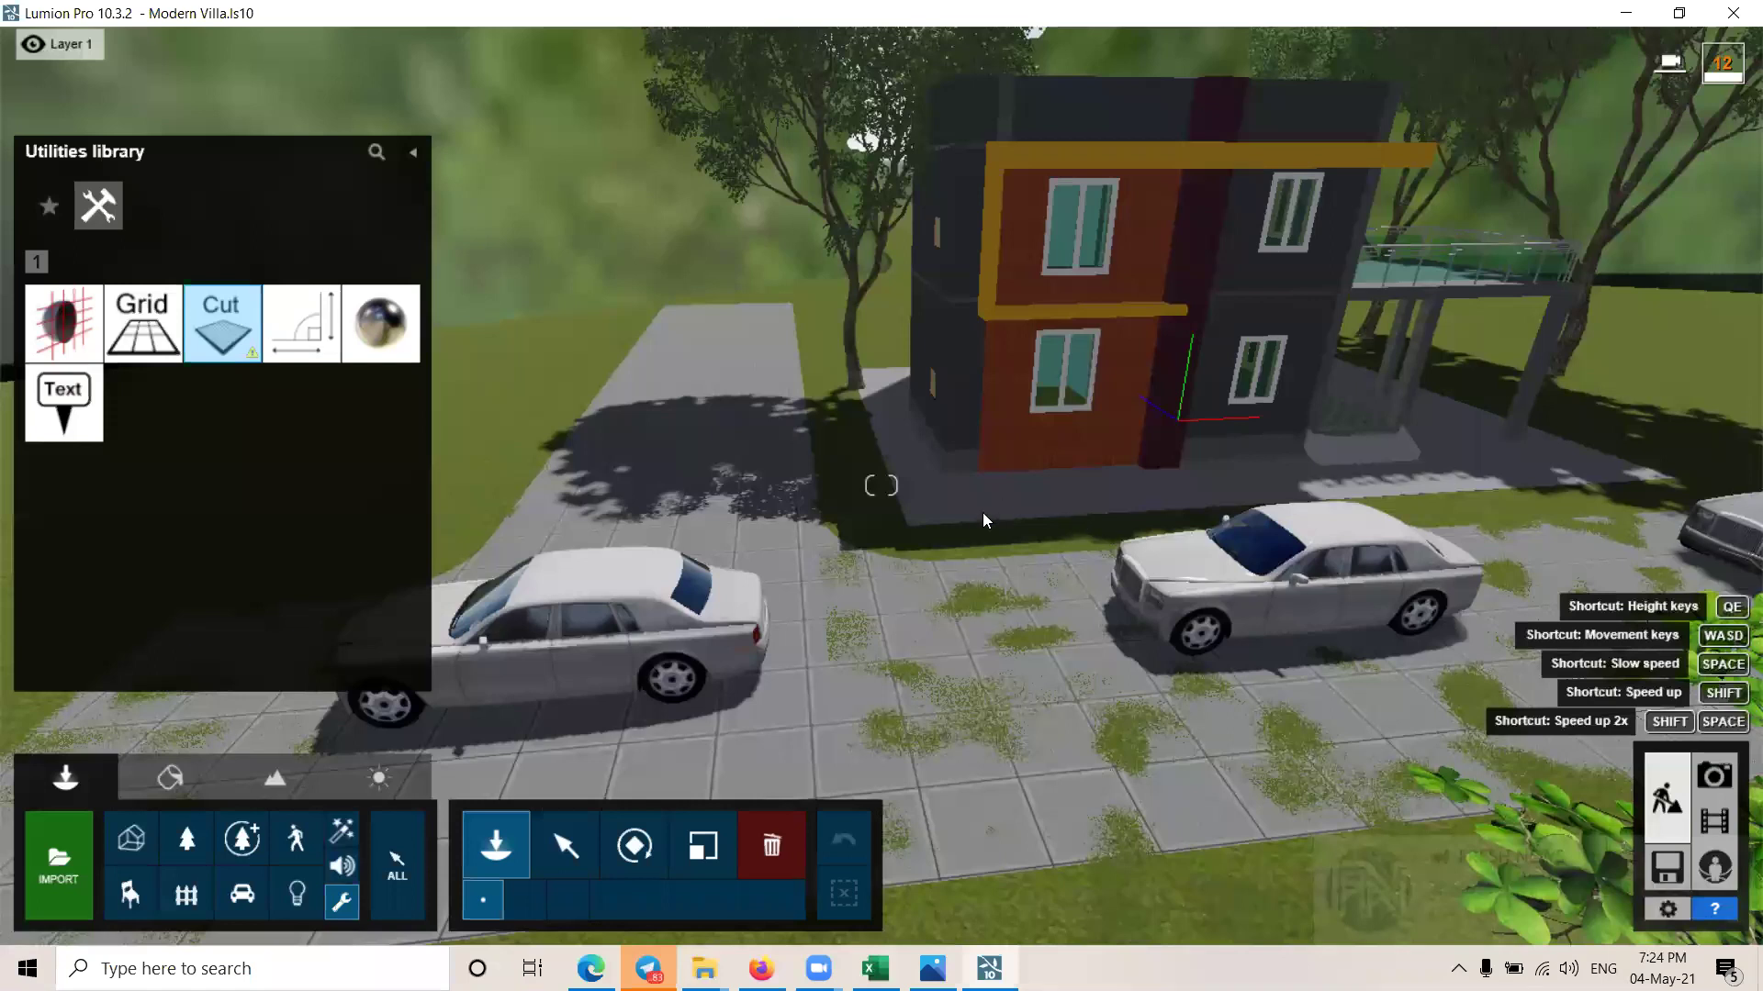
scroll(966, 512, up, 3)
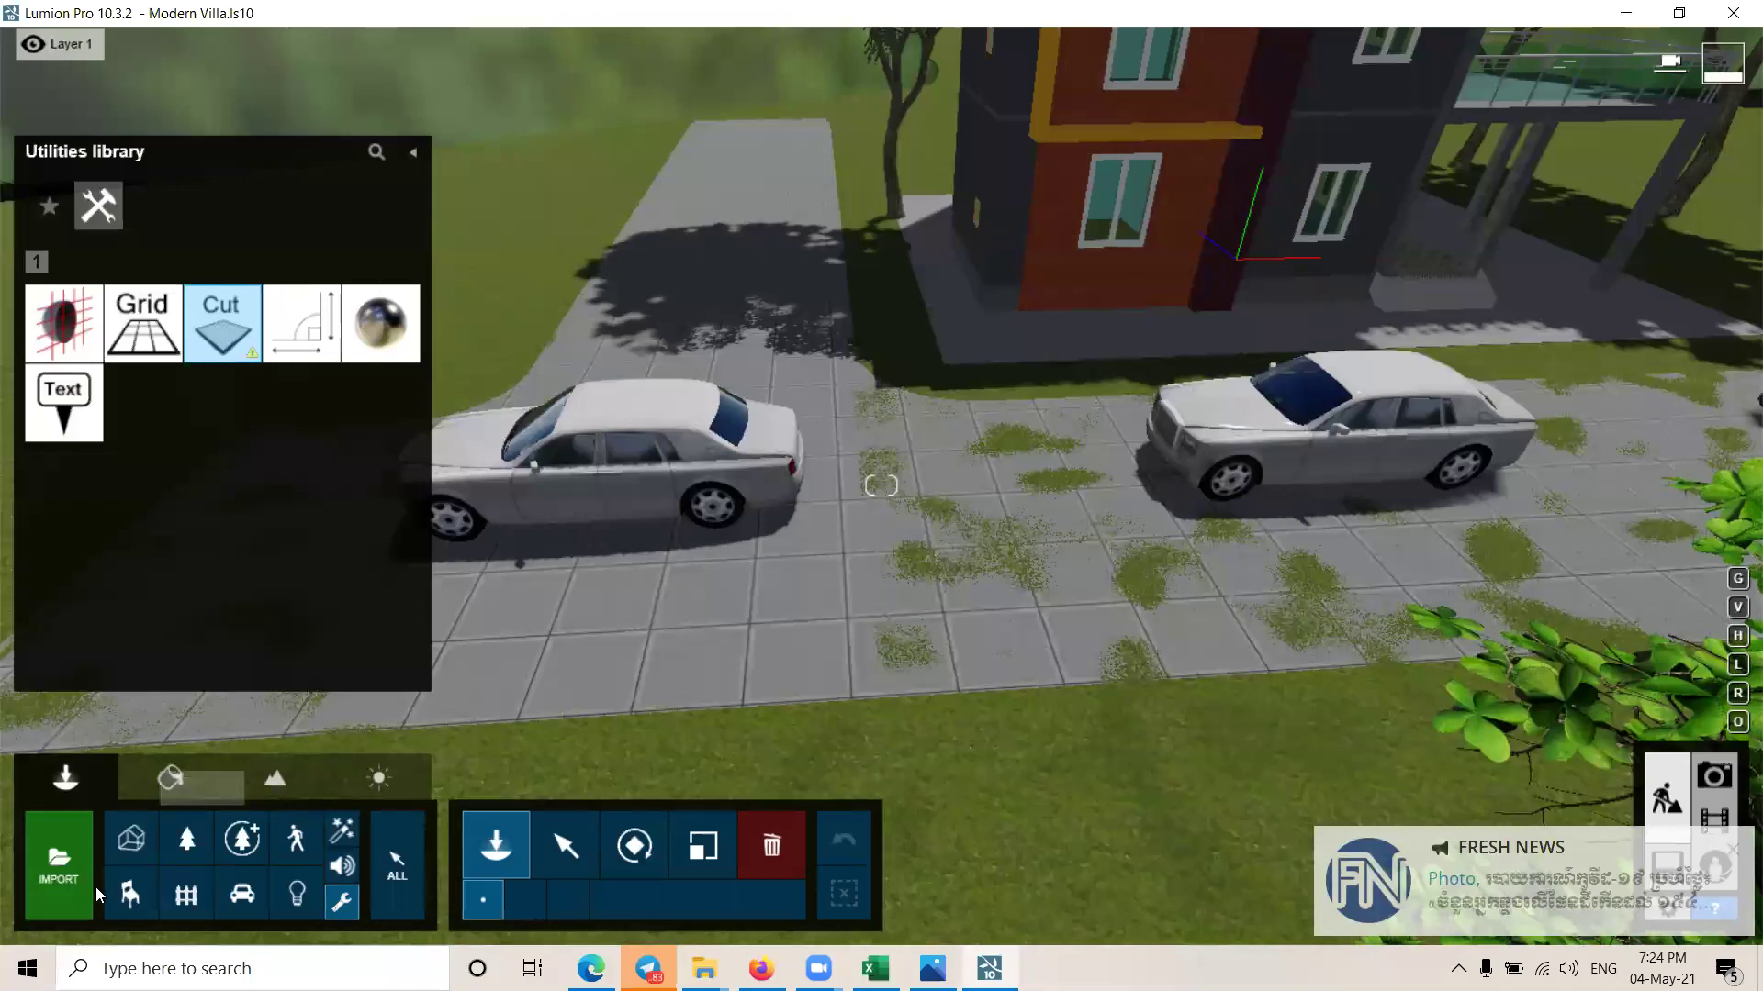
click(46, 896)
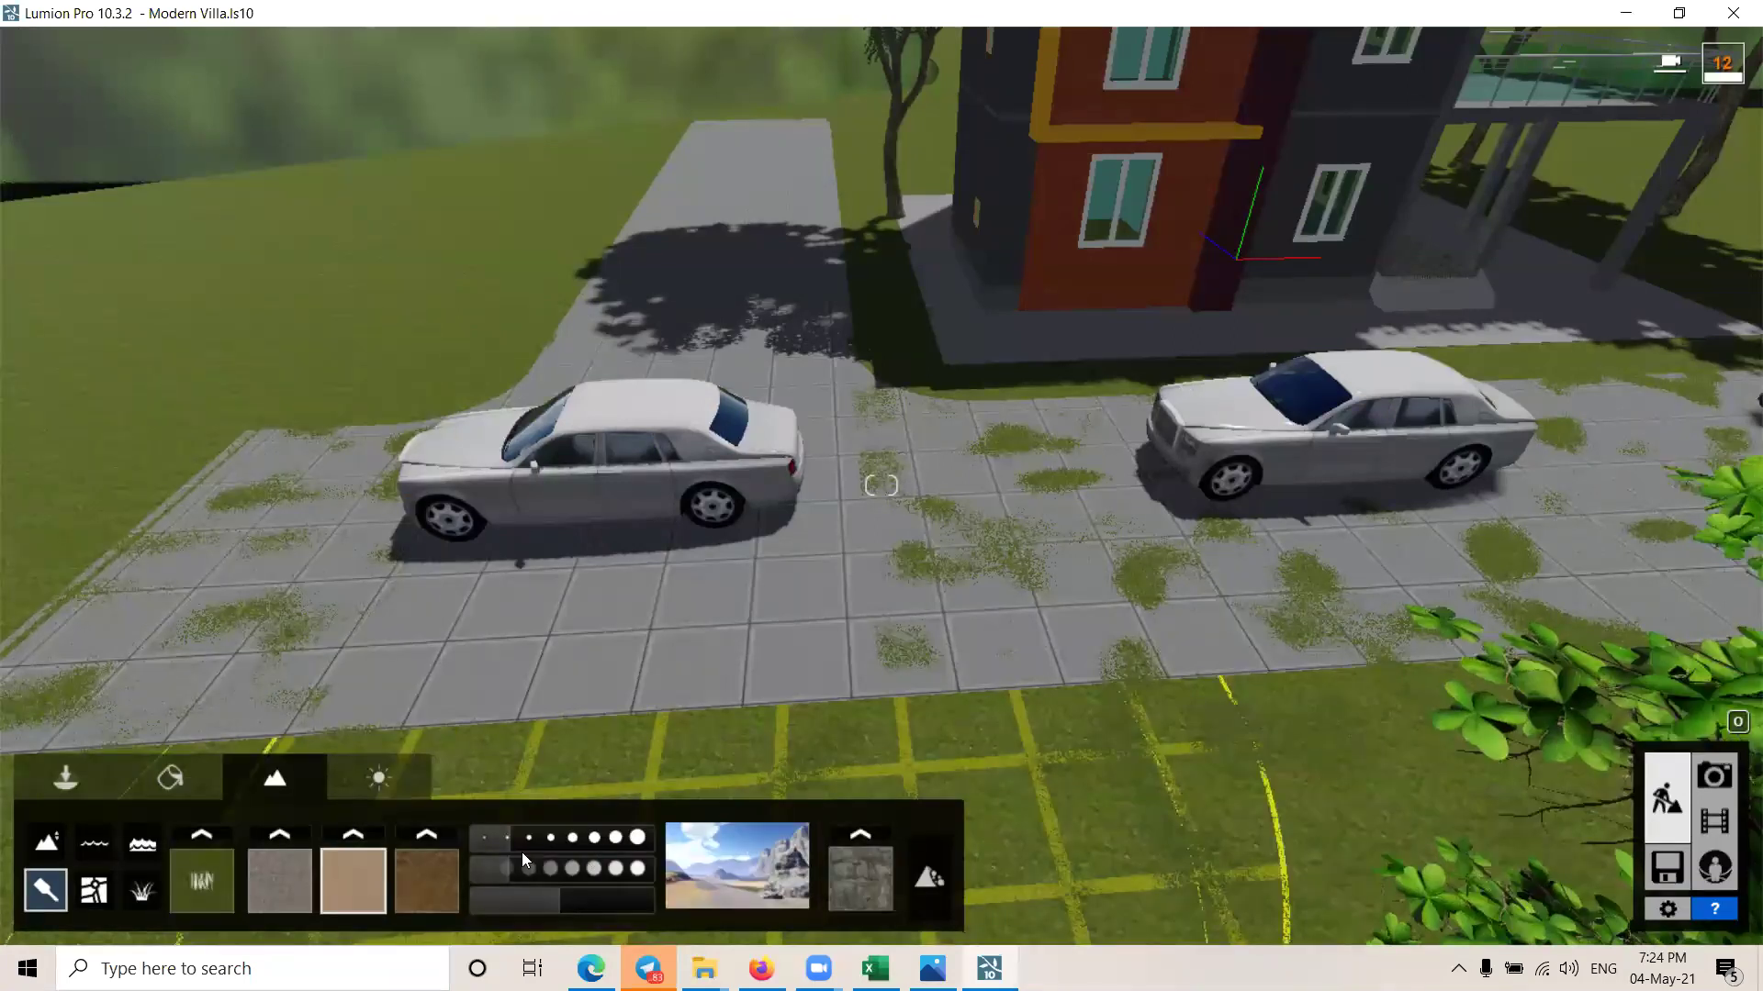
Step: Shrink the paint brush and paint paving over the grass patches around both front cars
click(481, 843)
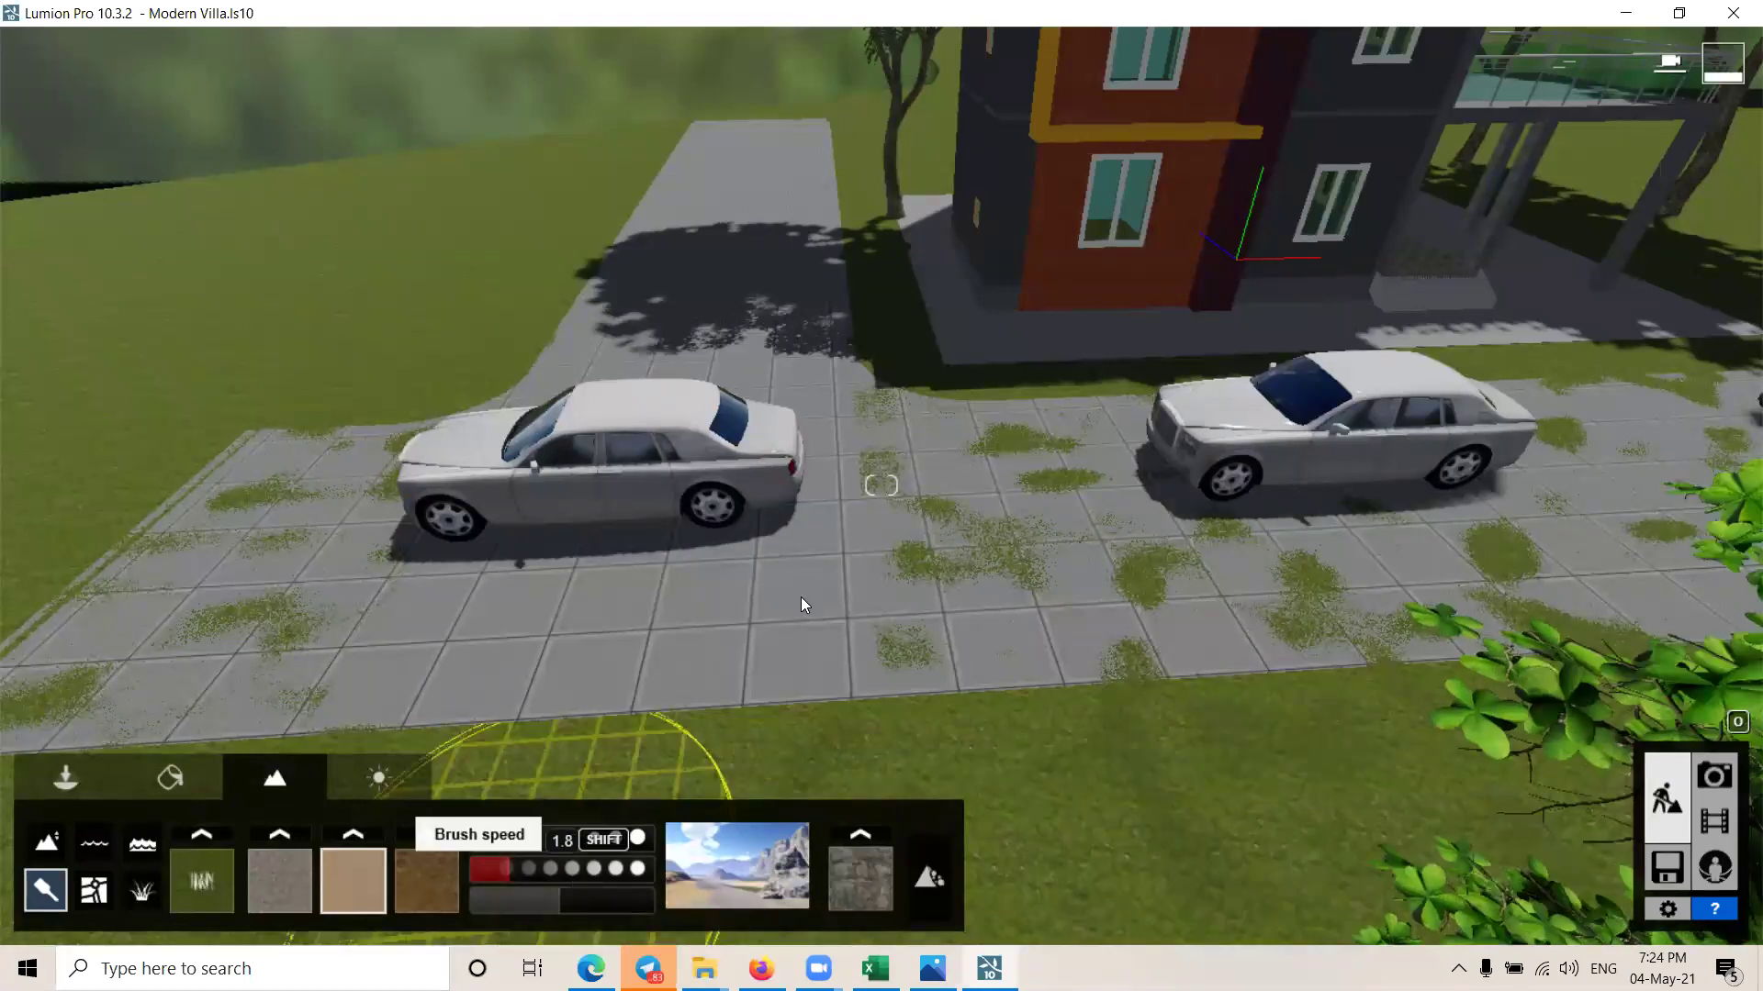
shift+scroll(860, 571, up, 2)
drag(1062, 573, 1024, 552)
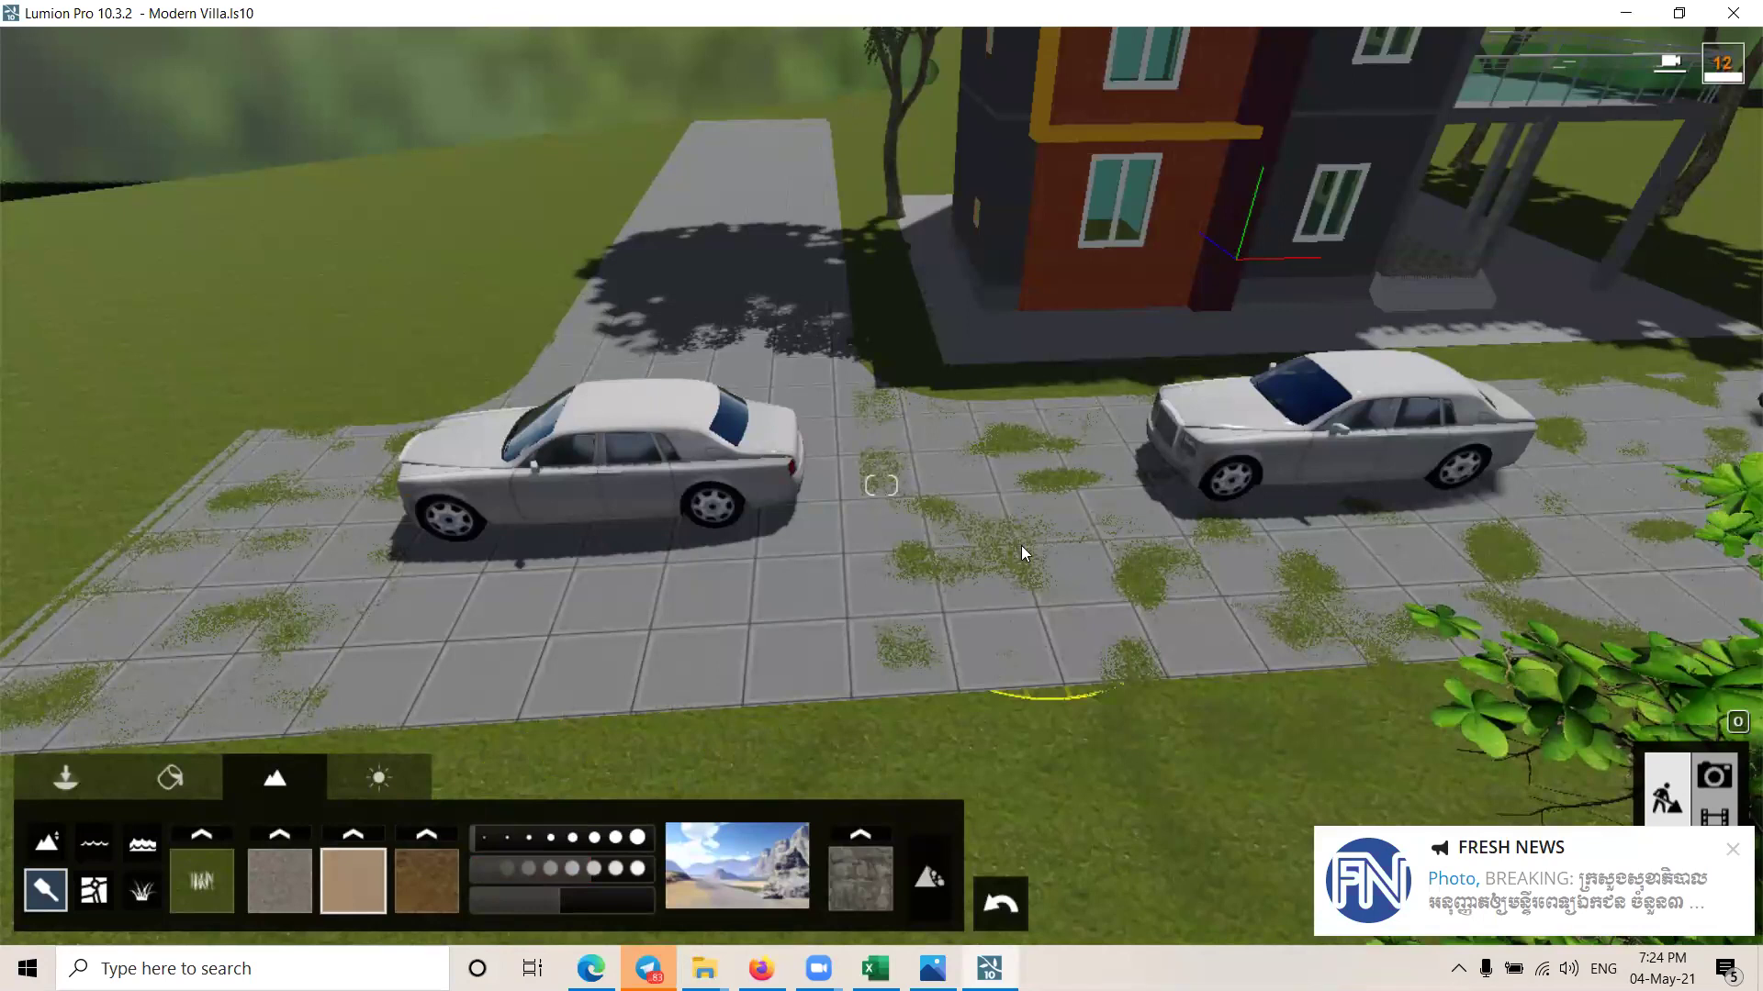
drag(916, 548, 982, 512)
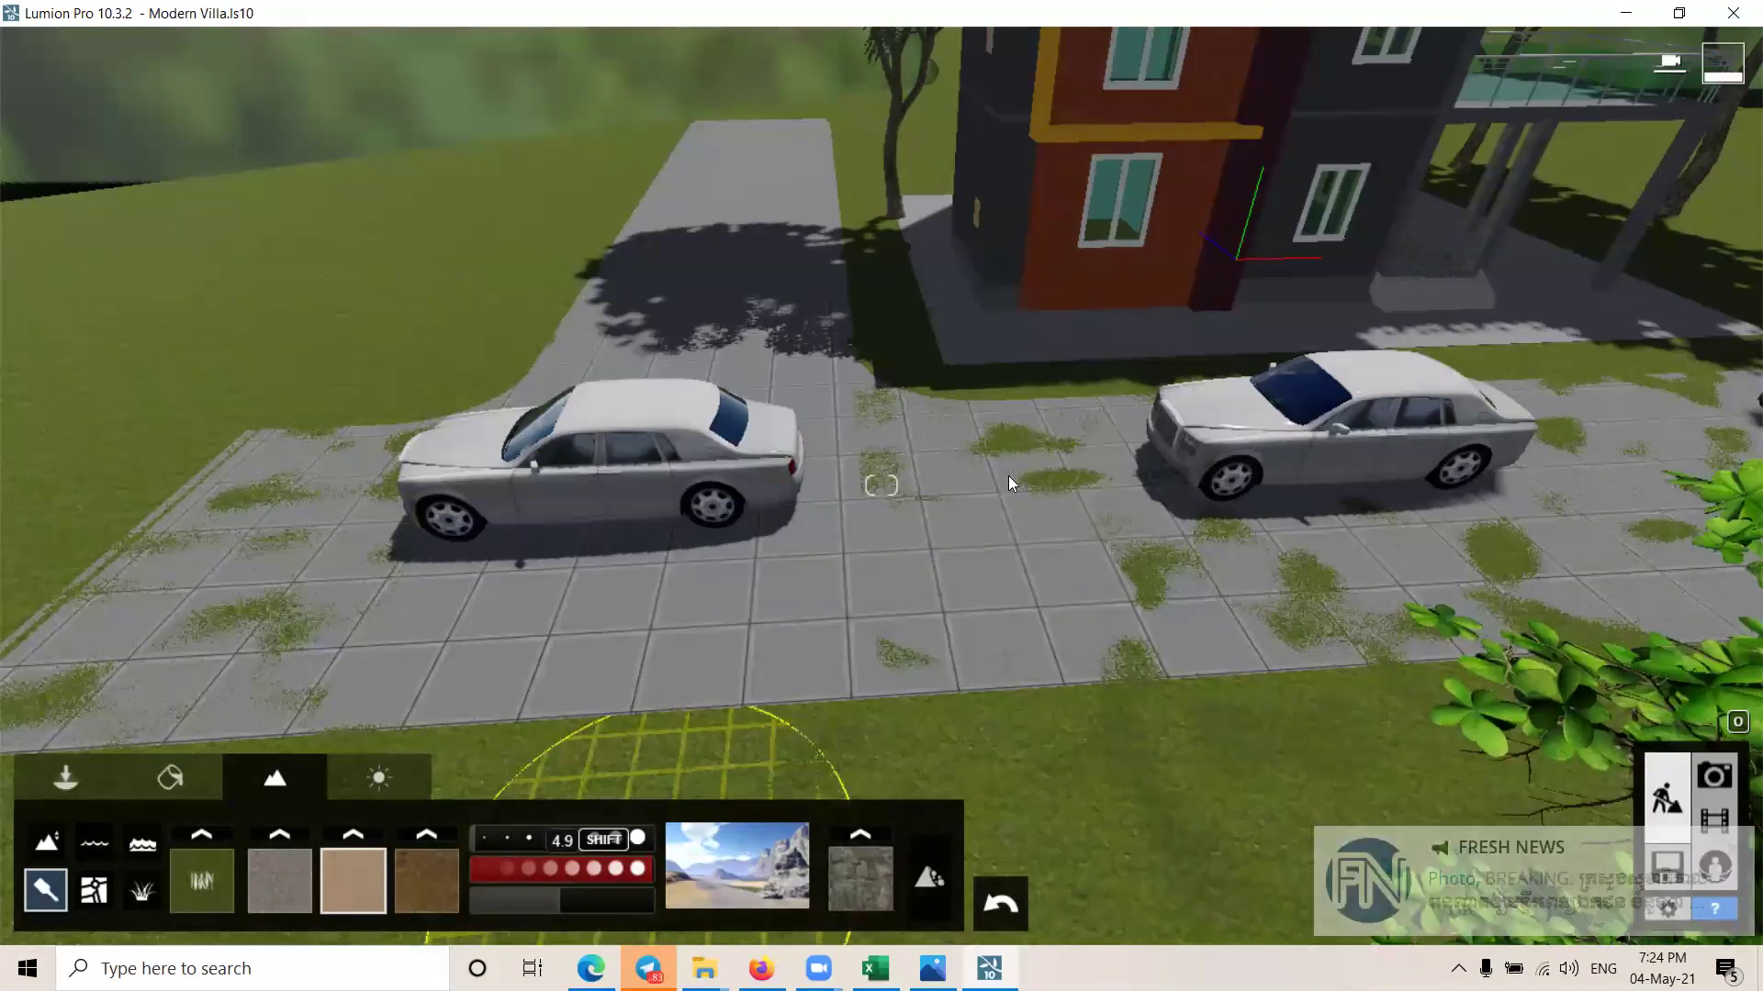
mouse_move(1107, 492)
mouse_down()
mouse_move(1308, 500)
mouse_move(1263, 536)
mouse_move(878, 612)
mouse_up()
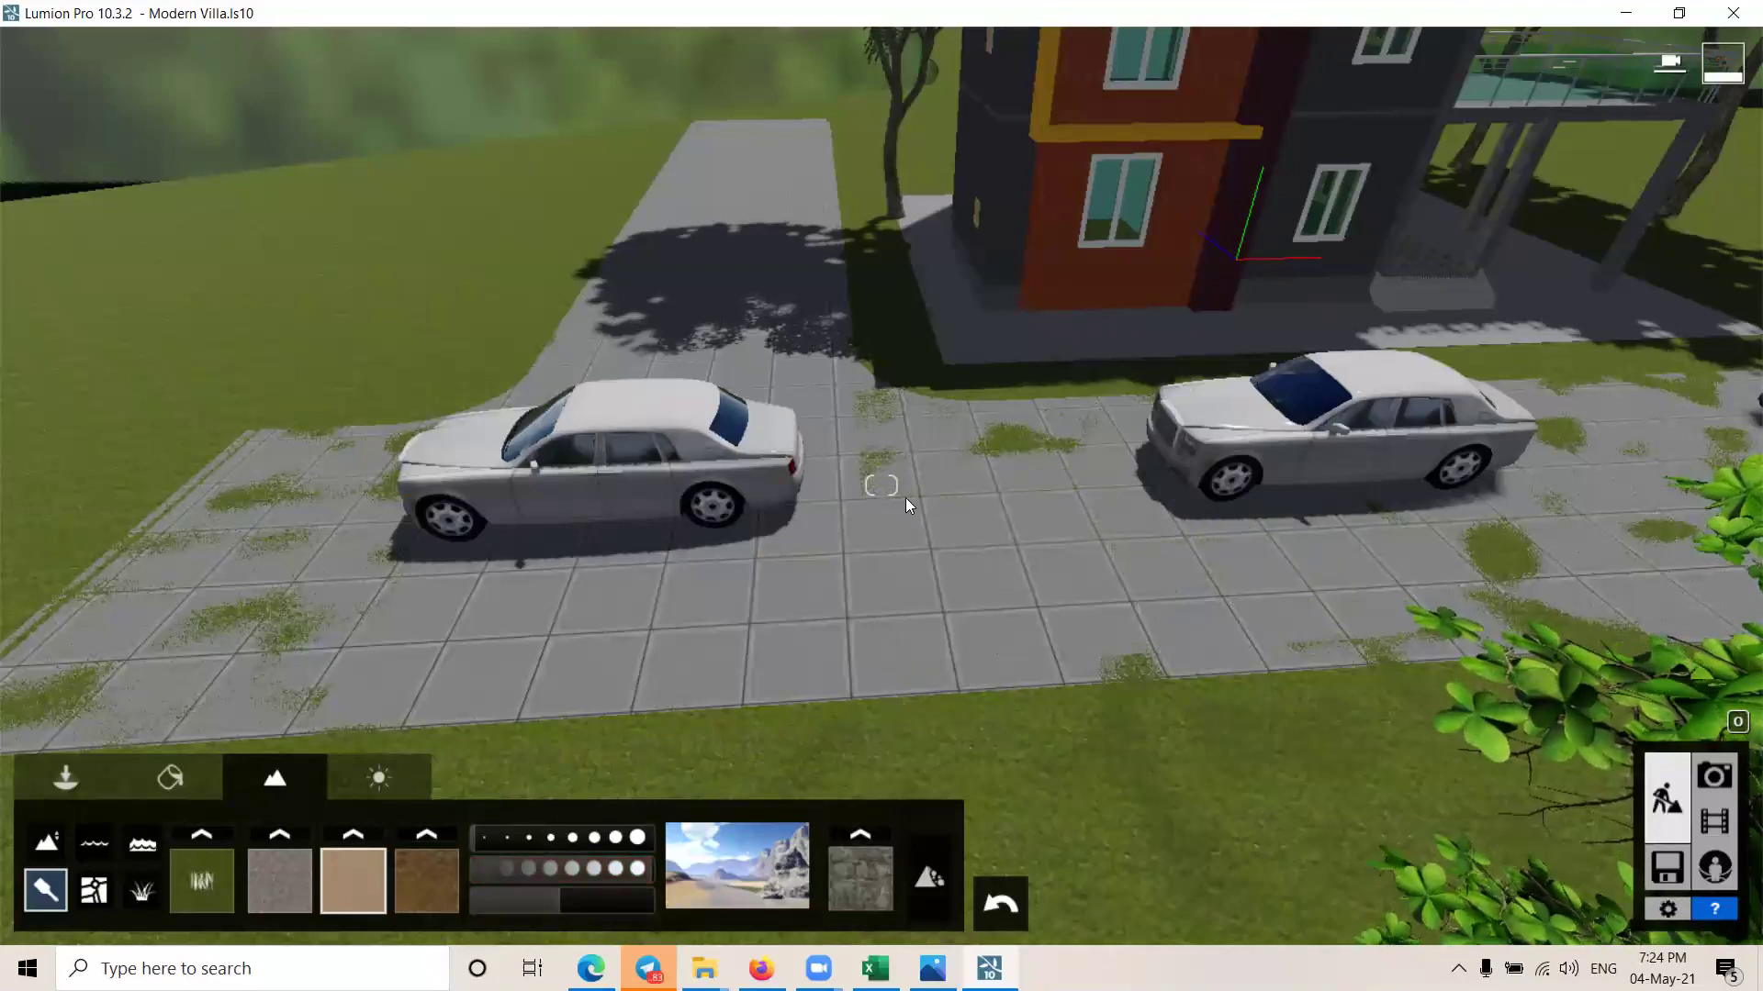
mouse_move(872, 448)
mouse_down()
mouse_move(870, 412)
mouse_move(934, 462)
mouse_move(1026, 457)
mouse_move(867, 420)
mouse_move(888, 424)
mouse_up()
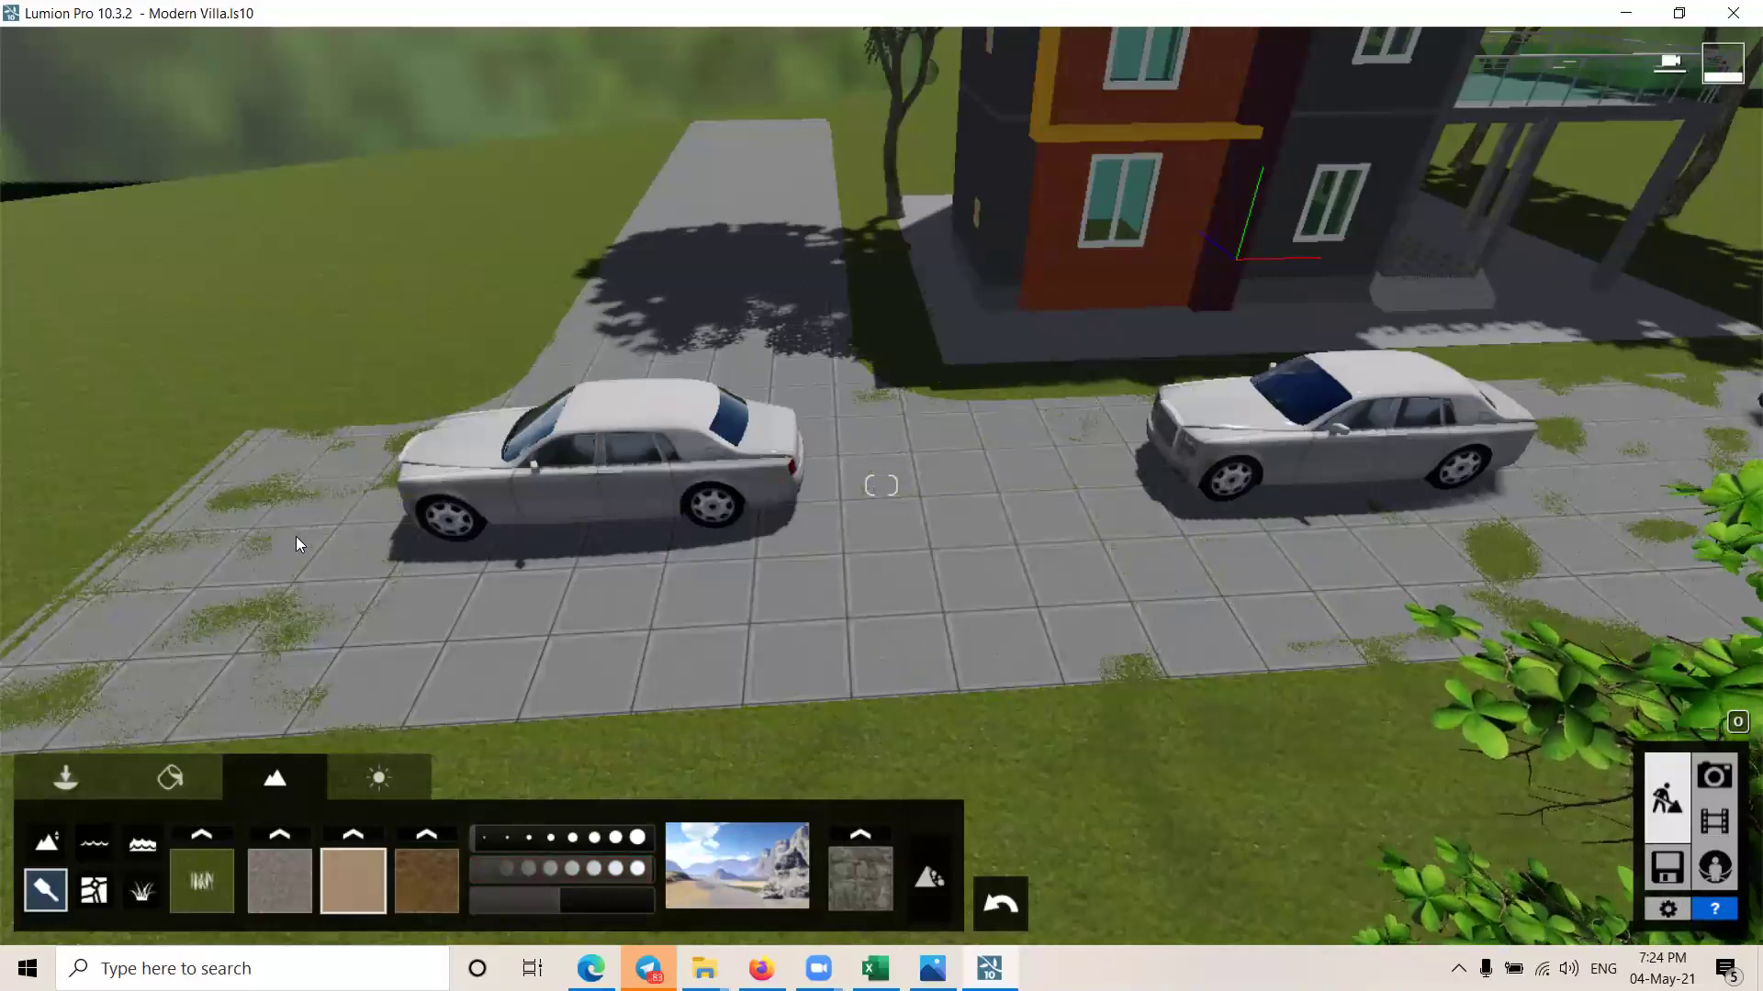
mouse_move(350, 497)
mouse_down()
mouse_move(385, 483)
mouse_move(238, 477)
mouse_move(306, 492)
mouse_move(77, 620)
mouse_move(259, 662)
mouse_move(342, 661)
mouse_move(258, 646)
mouse_up()
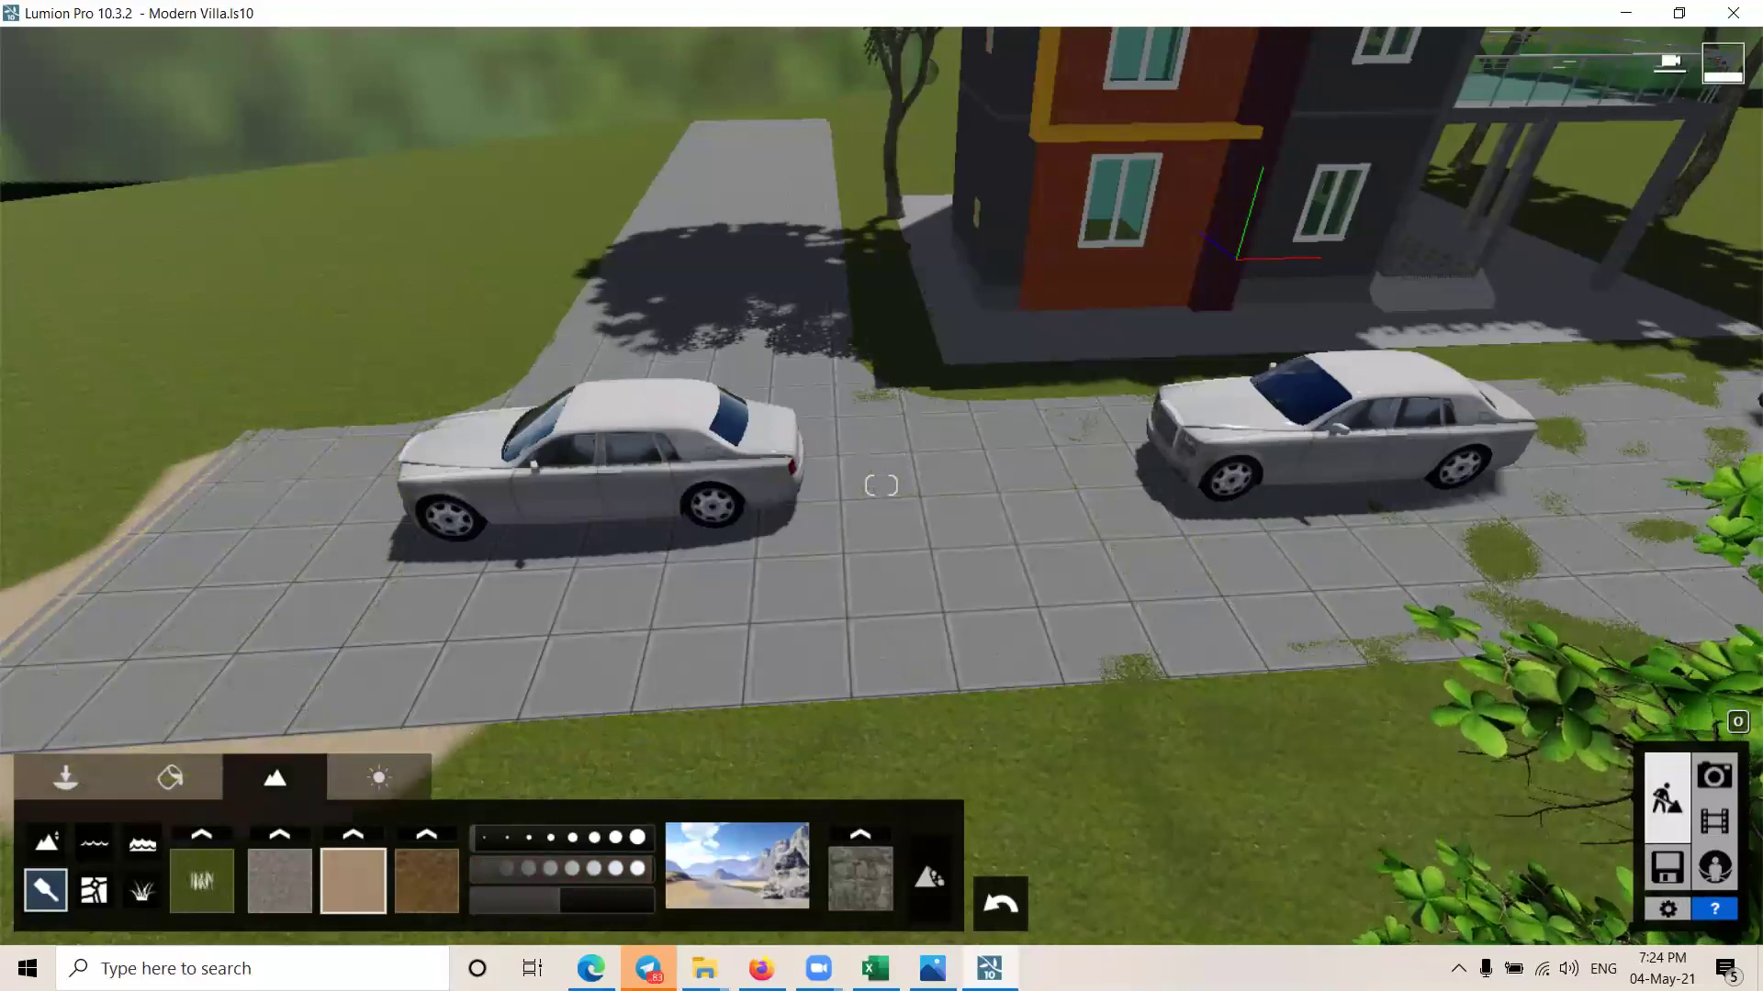
right_drag(1167, 558, 1139, 541)
mouse_move(882, 485)
right_down()
mouse_move(826, 485)
mouse_move(788, 792)
right_up()
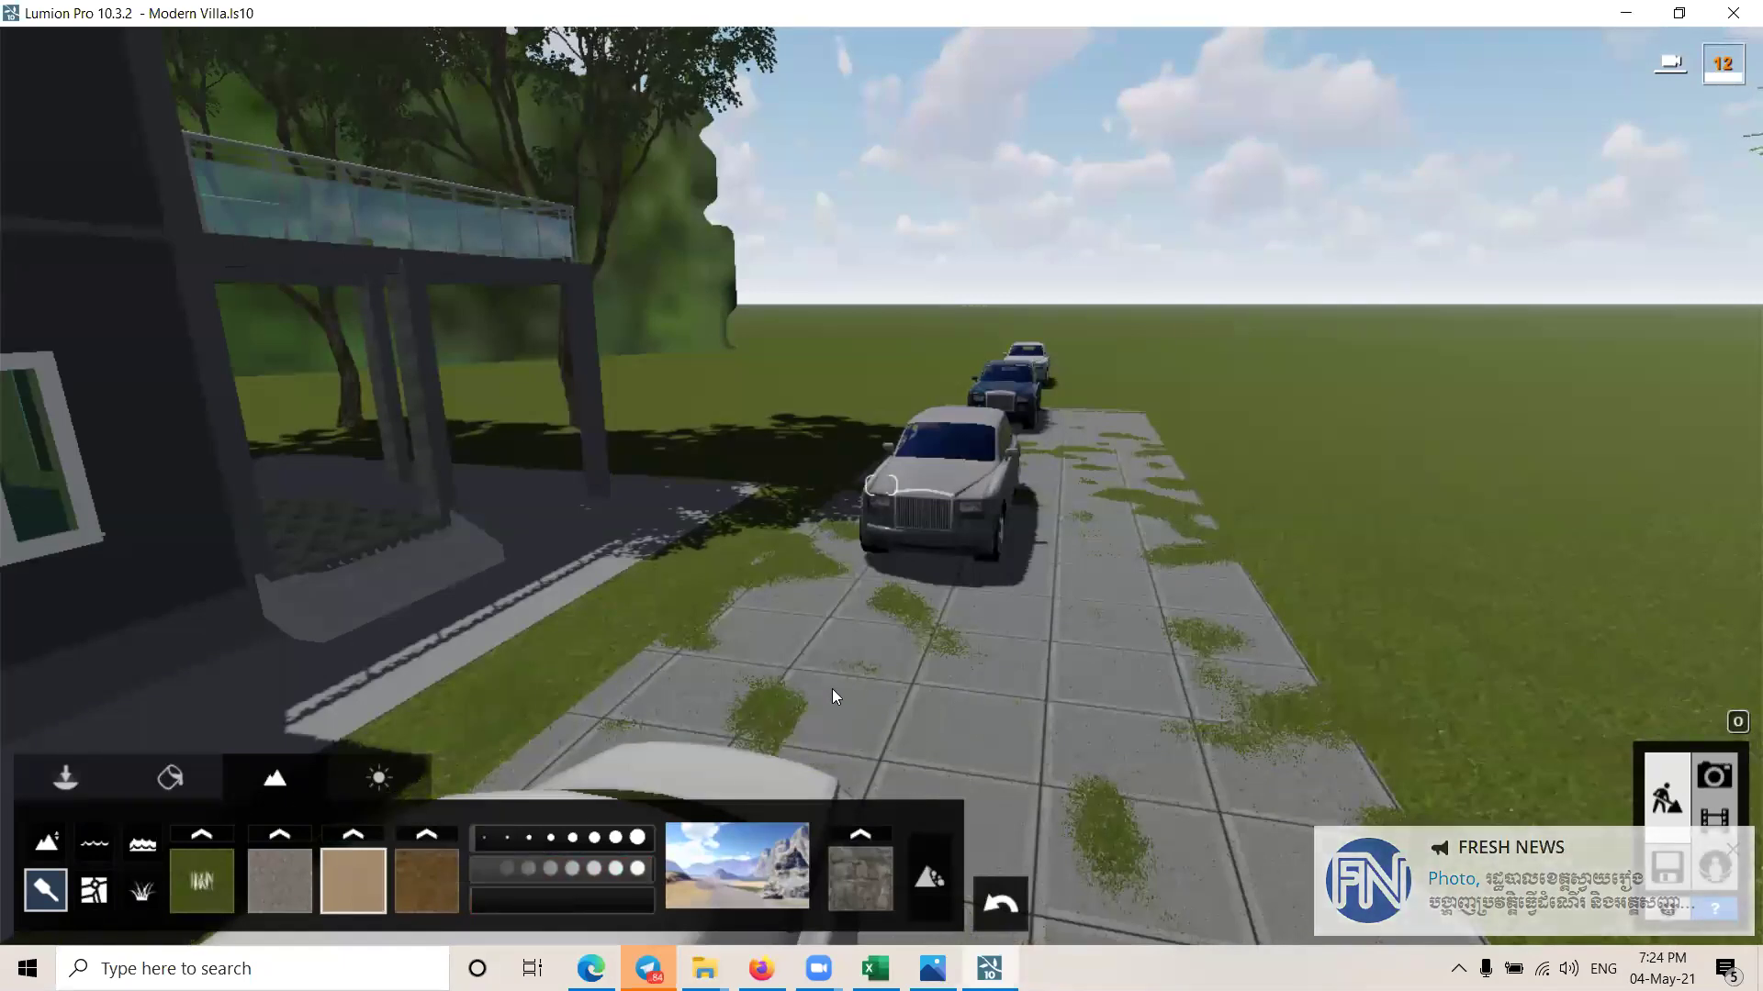
Step: Paint out grass patches below, right and left of the front car
drag(902, 575, 912, 567)
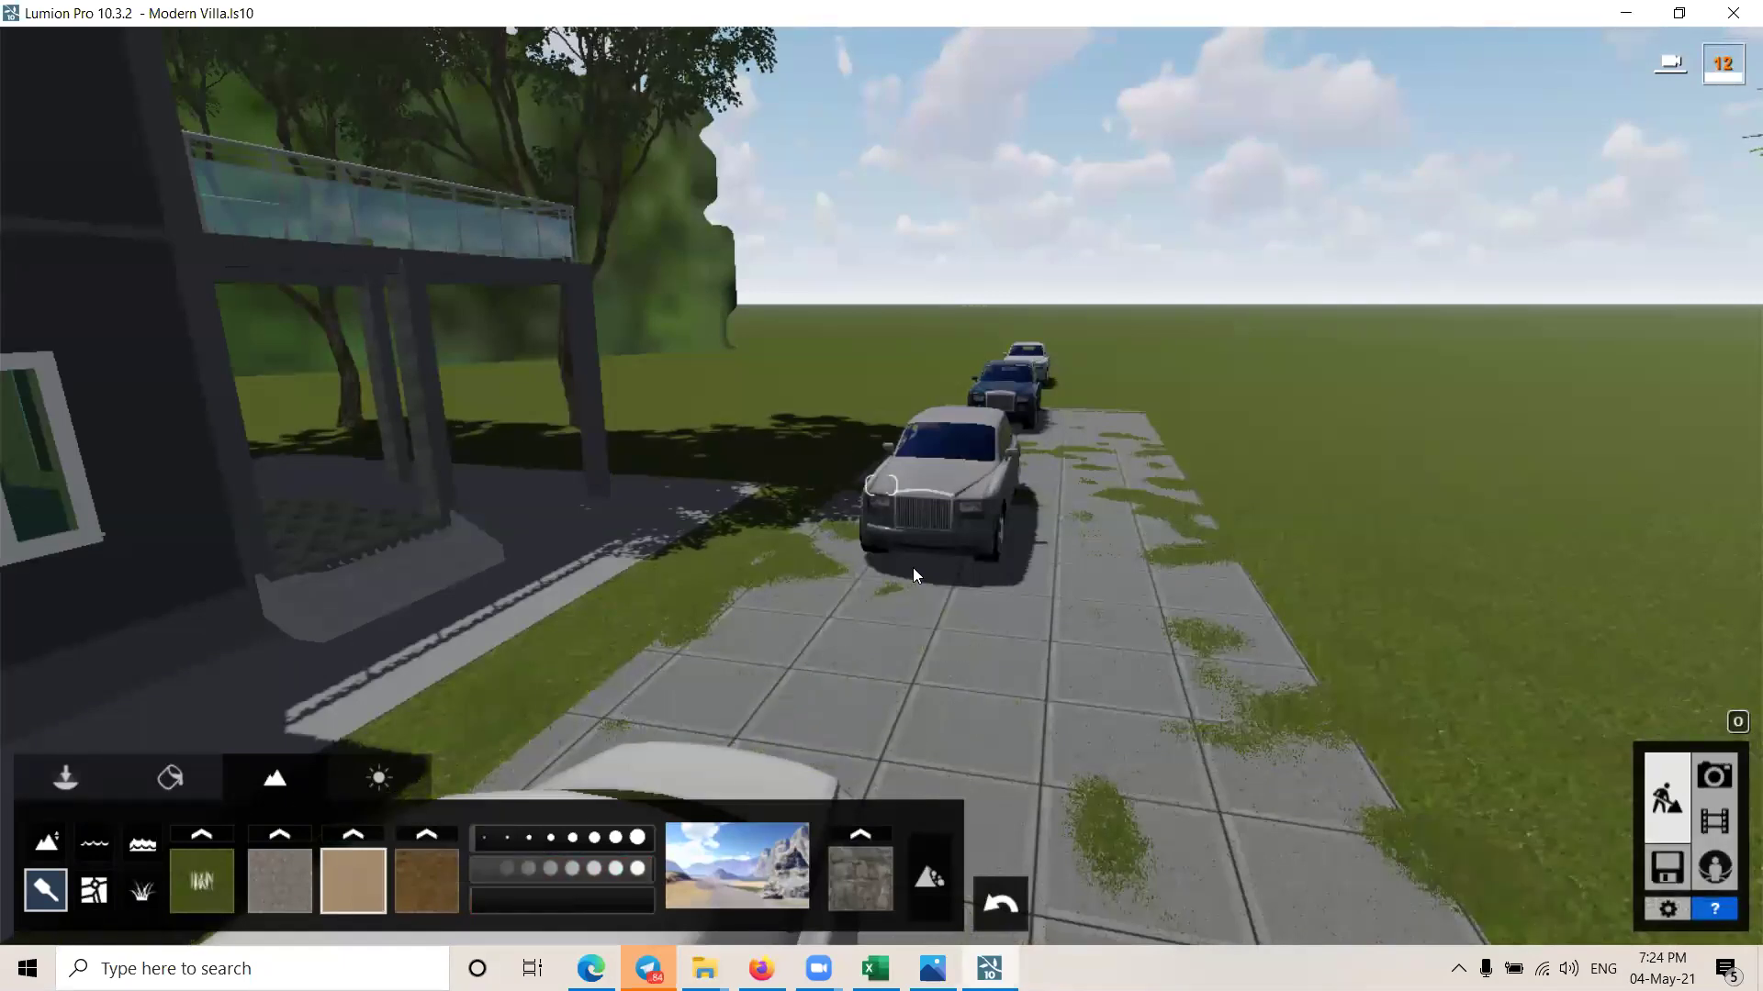
mouse_move(1072, 881)
mouse_down()
mouse_move(1054, 763)
mouse_move(1145, 732)
mouse_move(1098, 545)
mouse_move(1101, 481)
mouse_move(1136, 533)
mouse_move(1113, 435)
mouse_move(1023, 494)
mouse_move(1027, 433)
mouse_up()
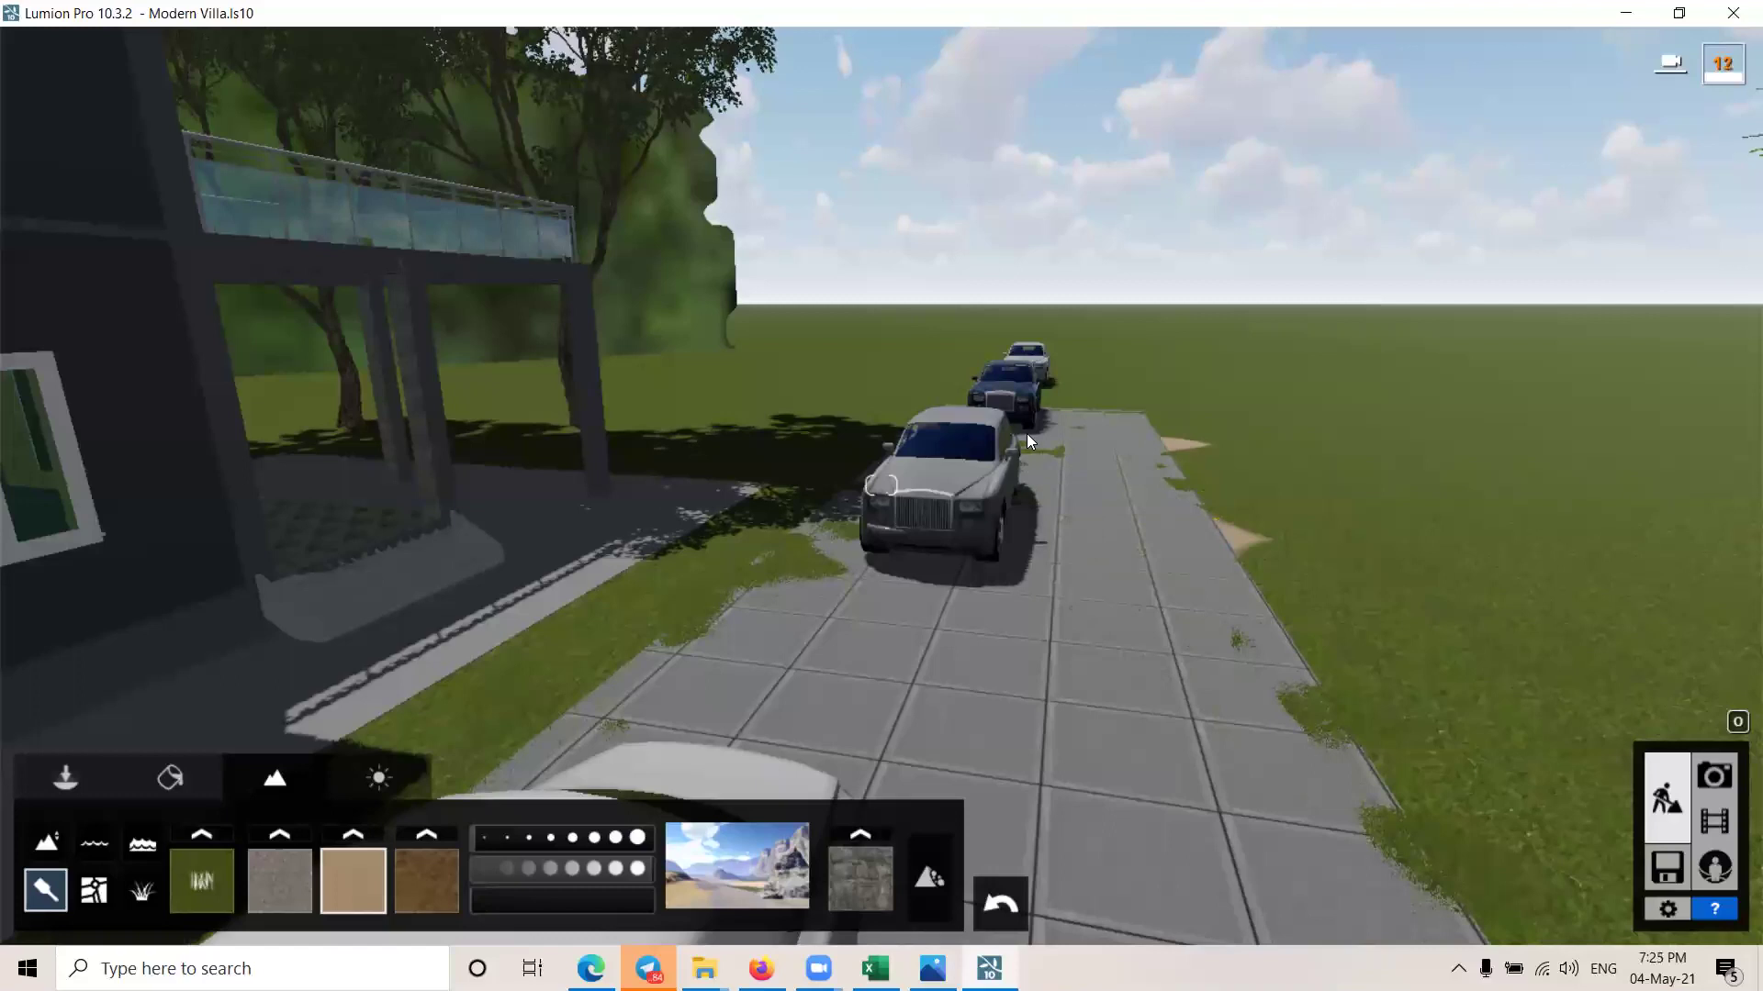
mouse_move(810, 567)
mouse_down()
mouse_move(889, 468)
mouse_move(988, 426)
mouse_move(1159, 646)
mouse_move(1185, 795)
mouse_move(1108, 487)
mouse_up()
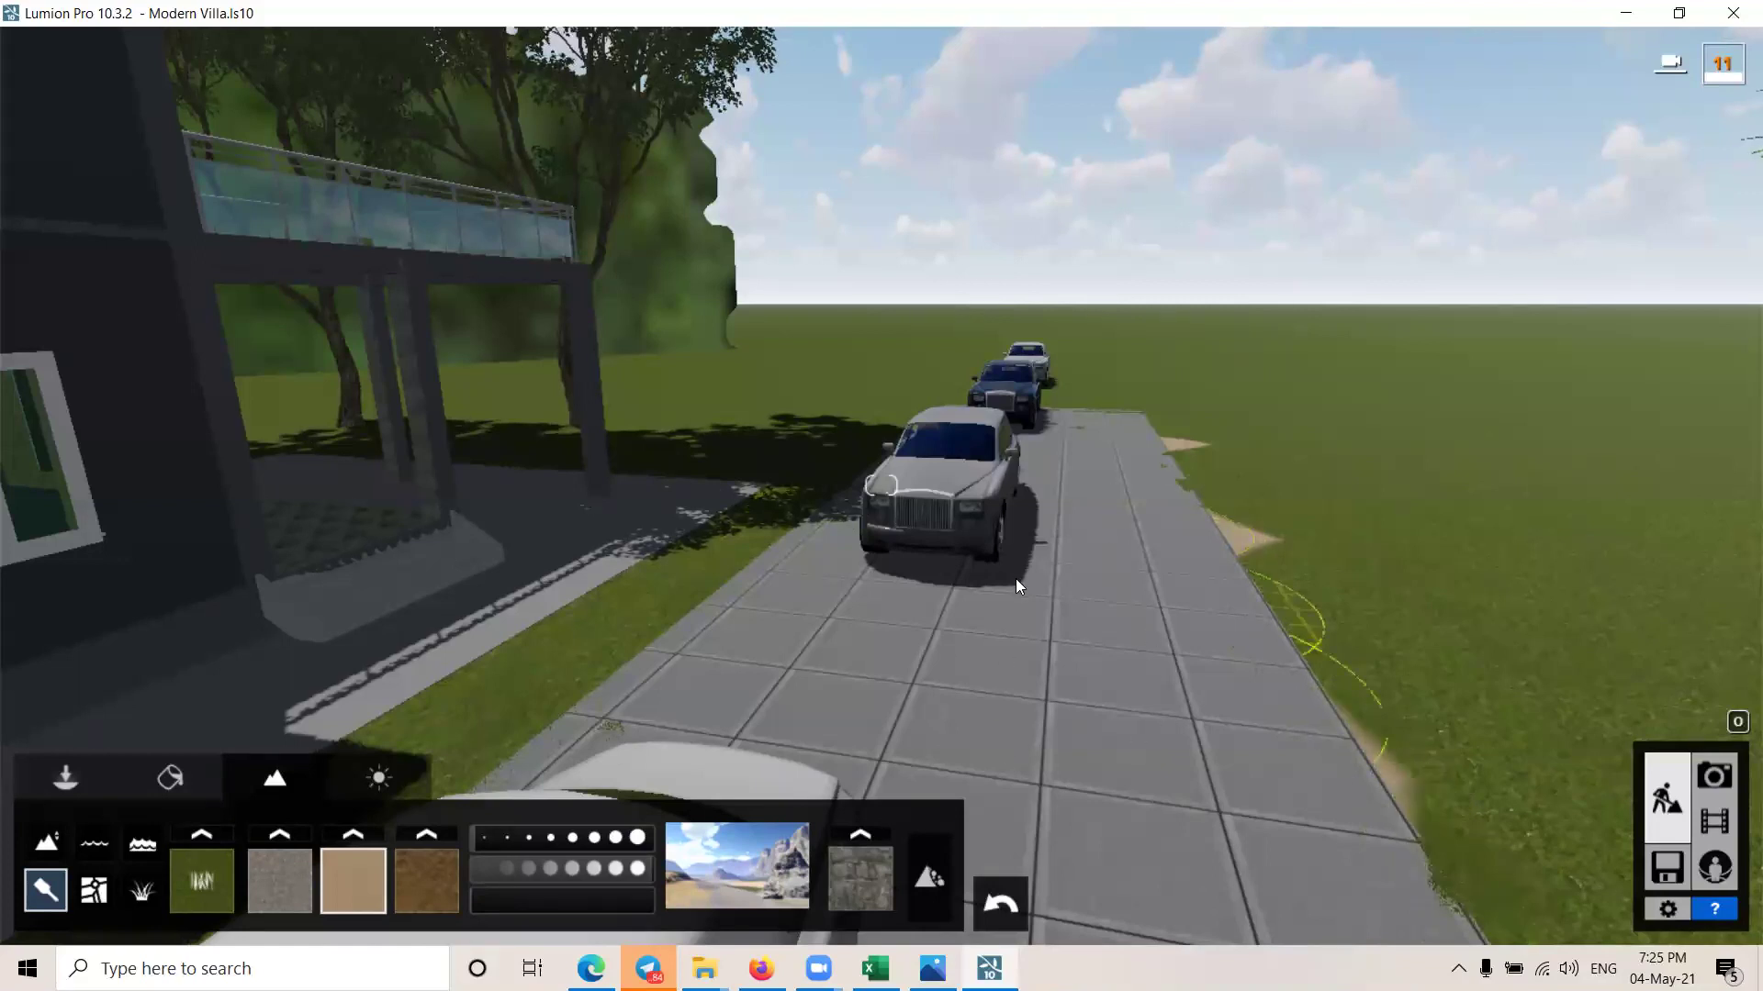
Step: Orbit around the house and cars to check the driveway paving
right_drag(1015, 578, 1065, 620)
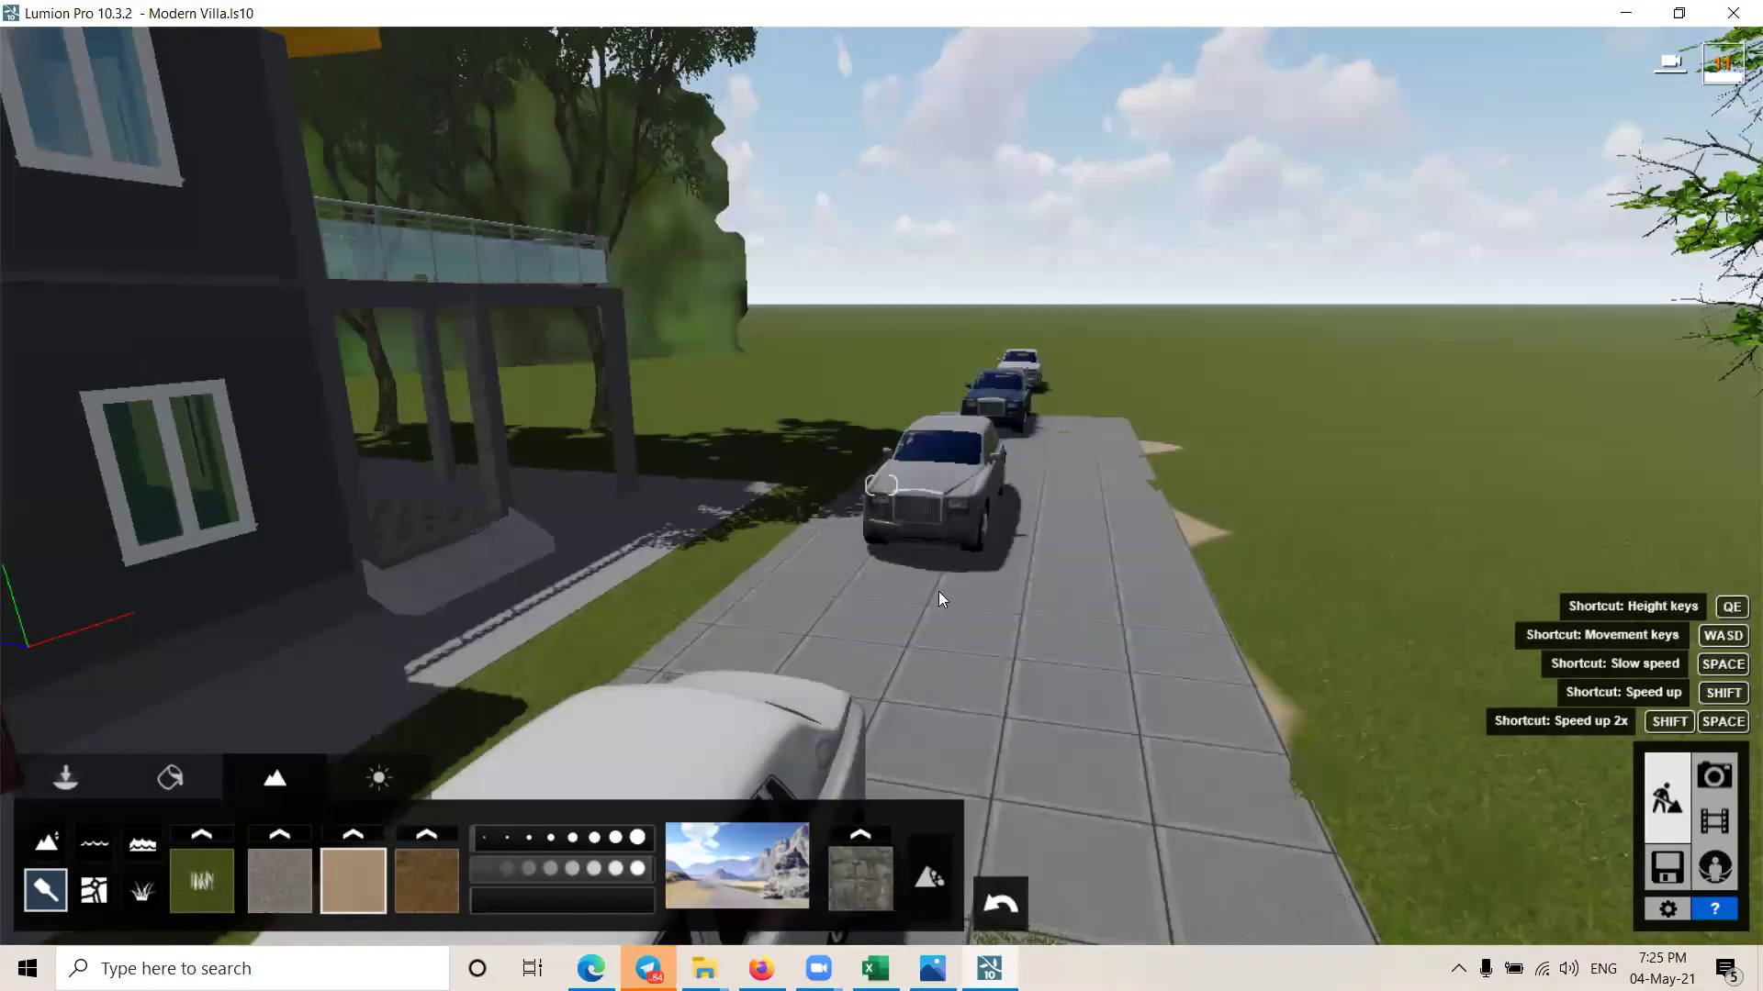
scroll(946, 636, down, 3)
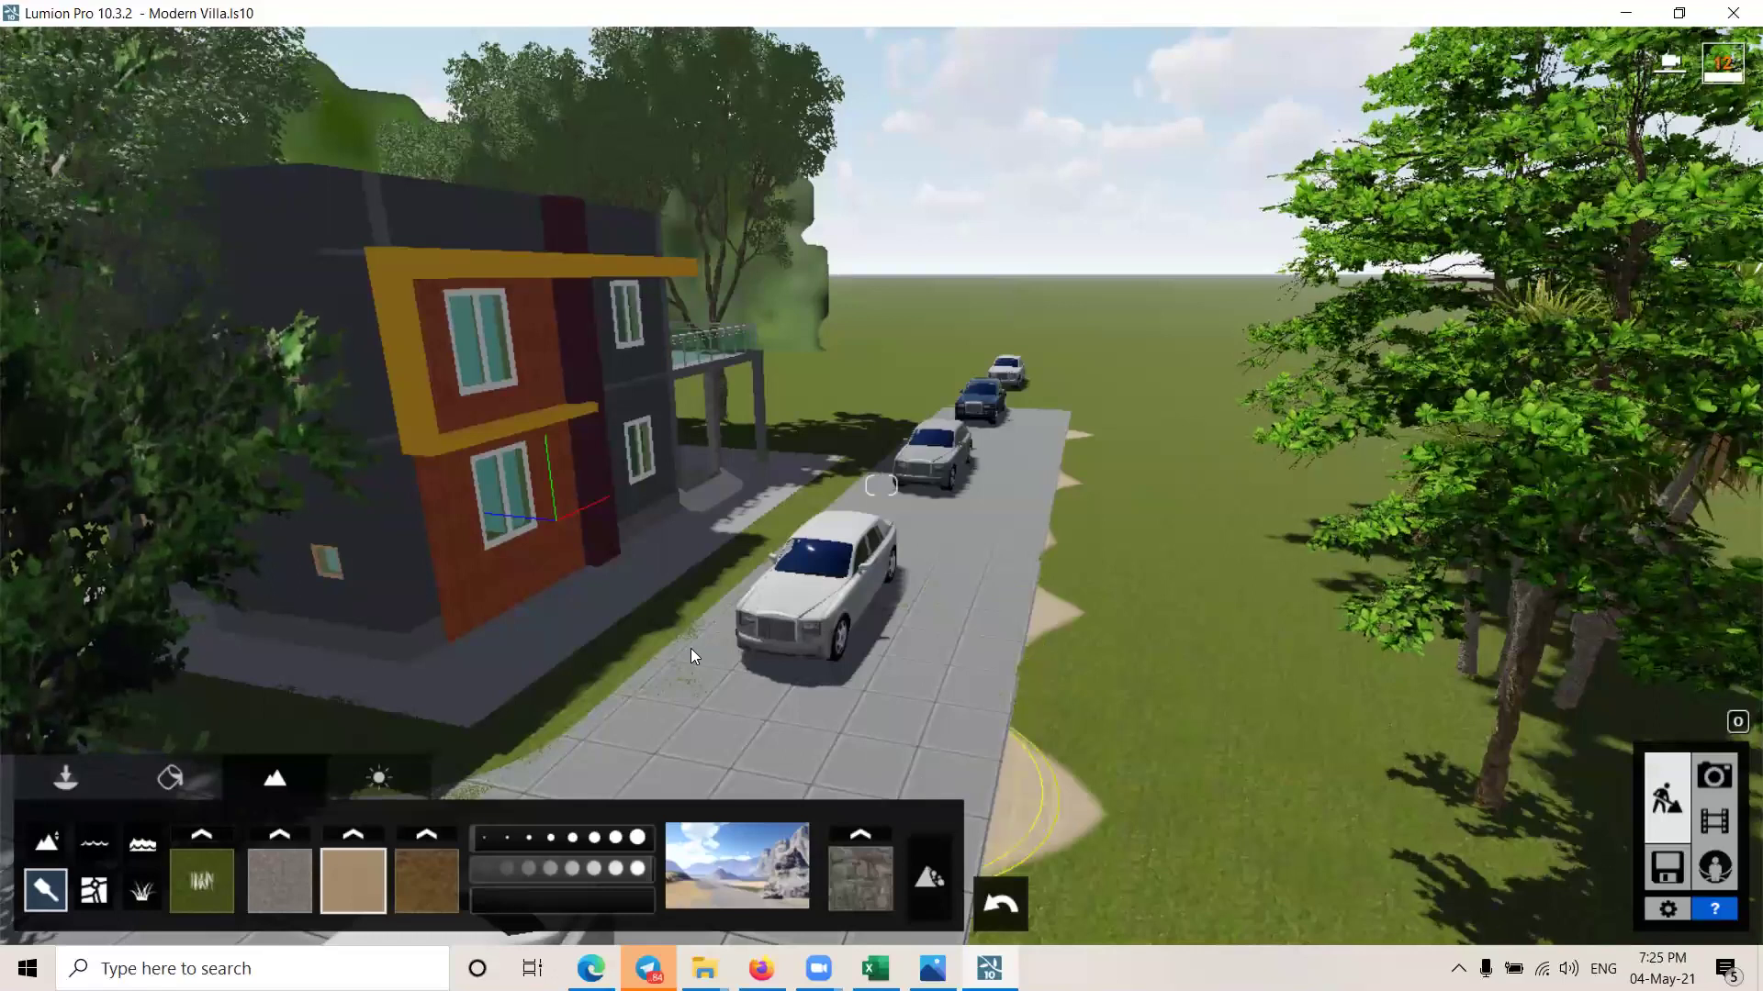
right_drag(693, 653, 551, 657)
mouse_move(1010, 686)
right_down()
mouse_move(1078, 722)
mouse_move(1151, 679)
mouse_move(1138, 725)
mouse_move(1304, 679)
right_up()
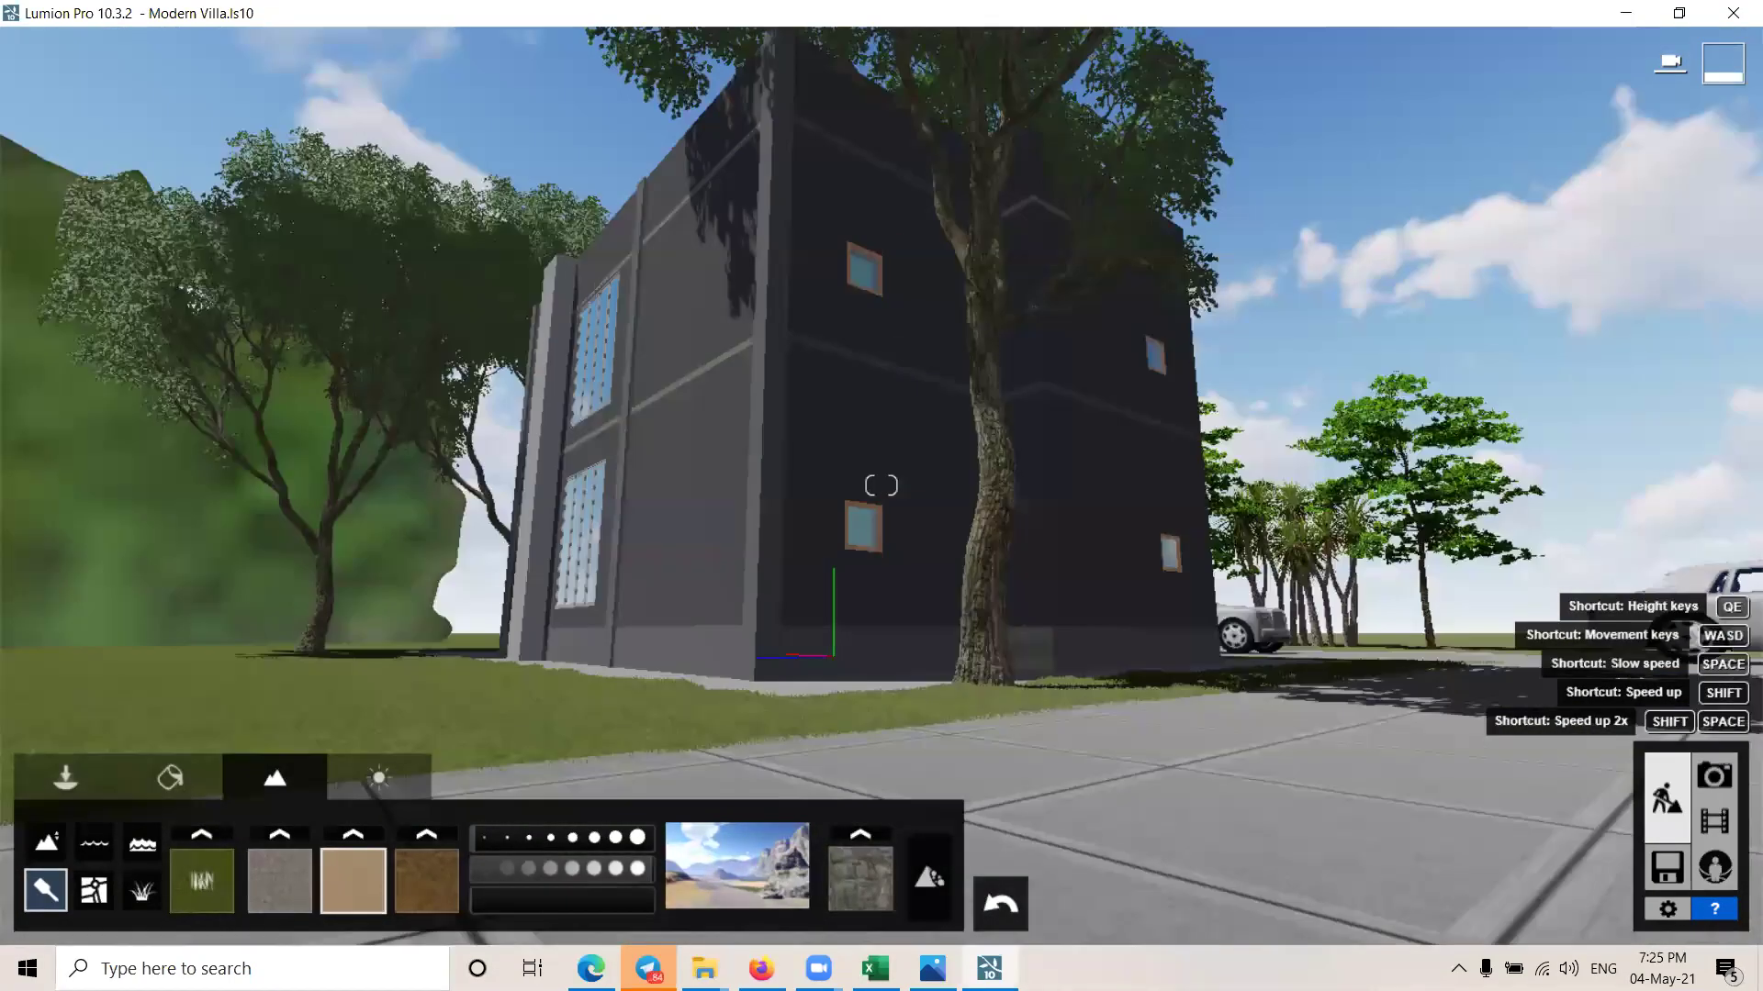
right_drag(1053, 584, 1285, 578)
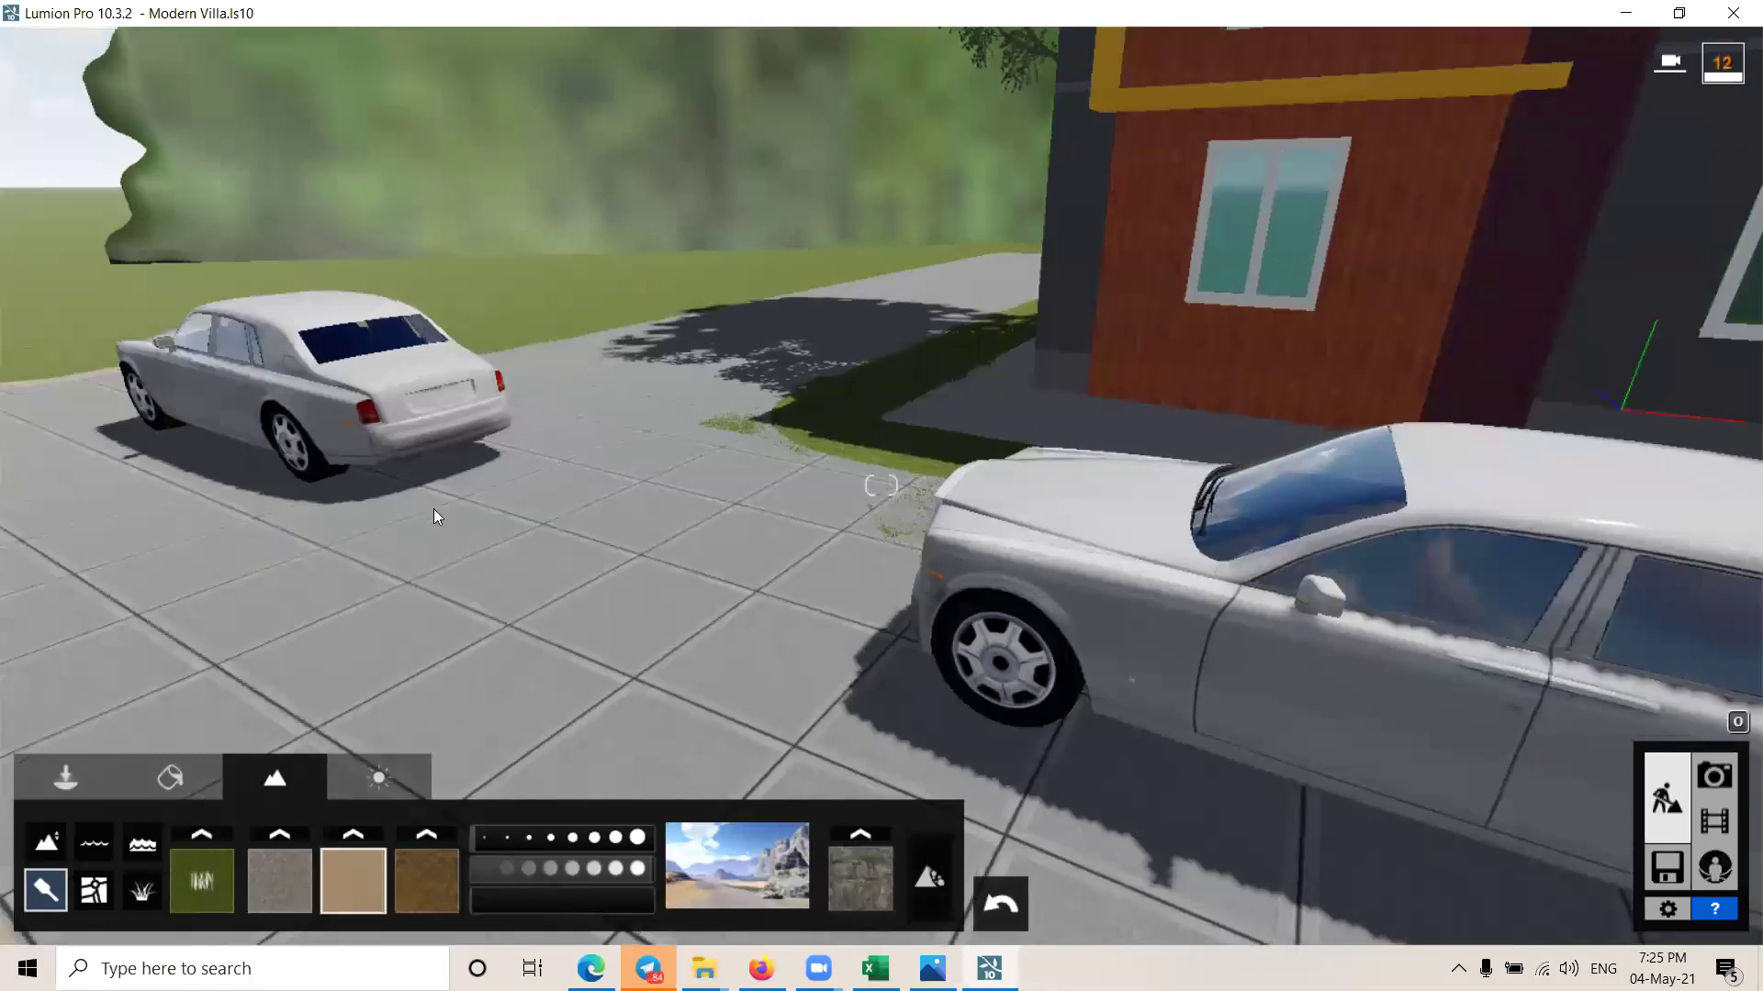
right_drag(434, 508, 433, 509)
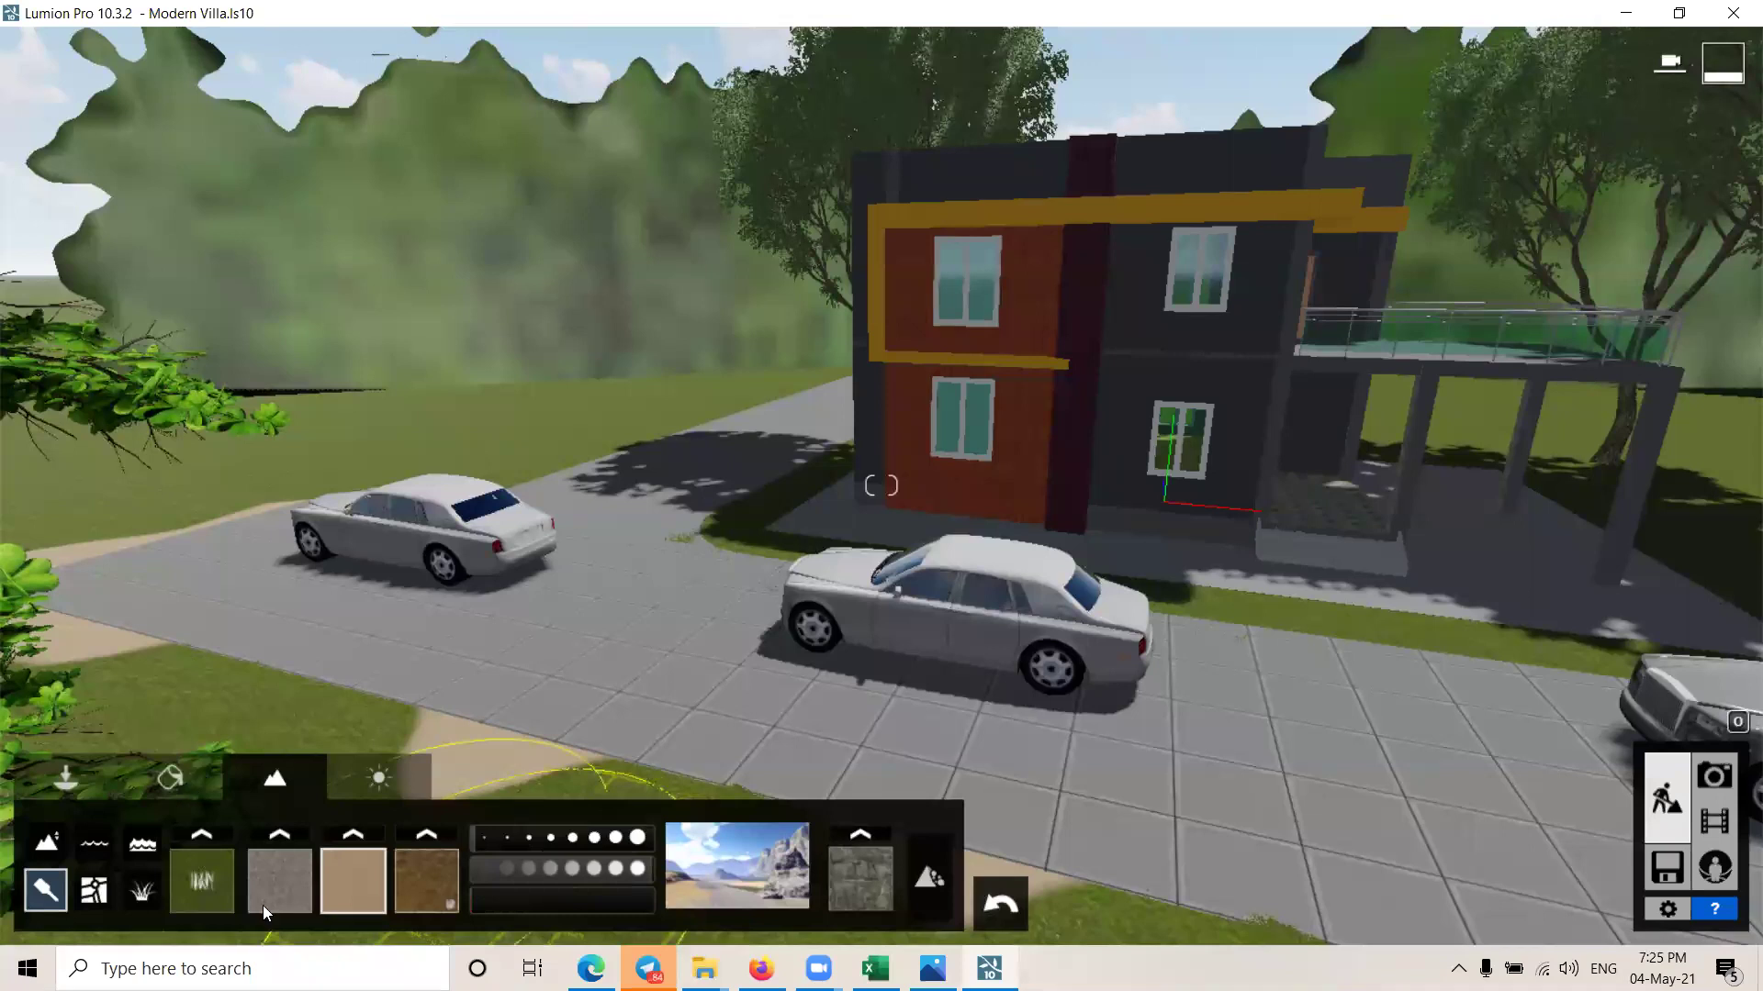
Step: Move the landscape cutter toward the front paving
click(87, 776)
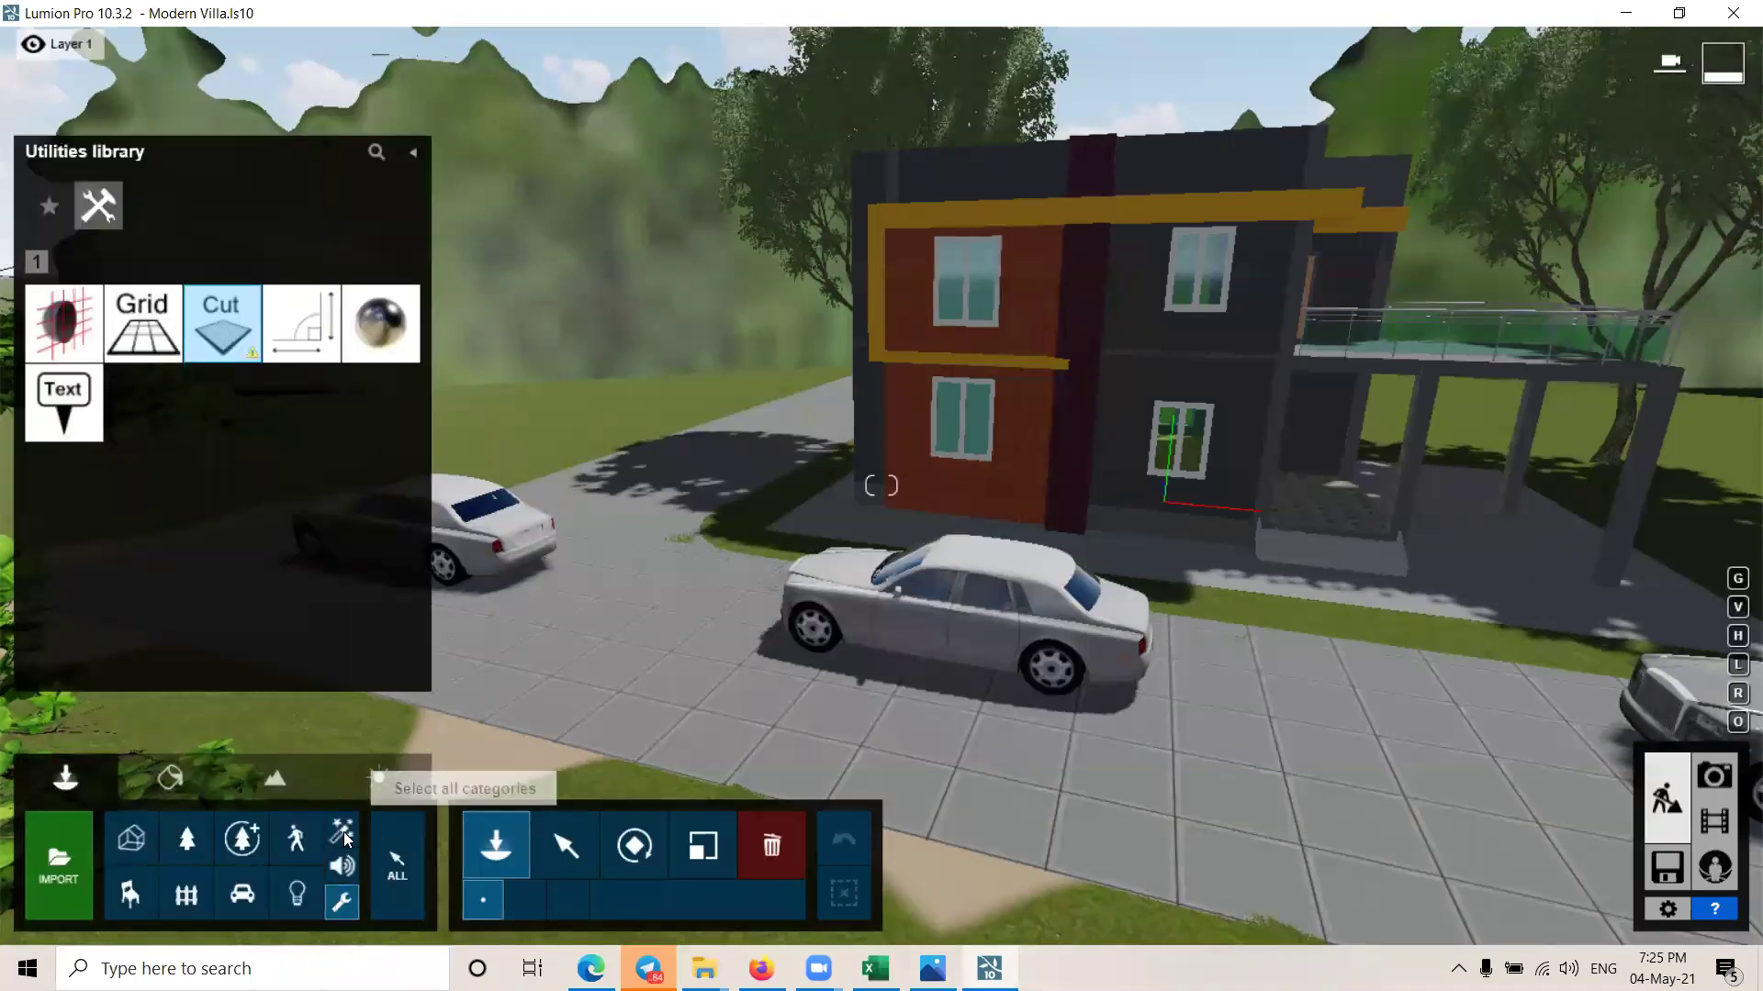
click(773, 847)
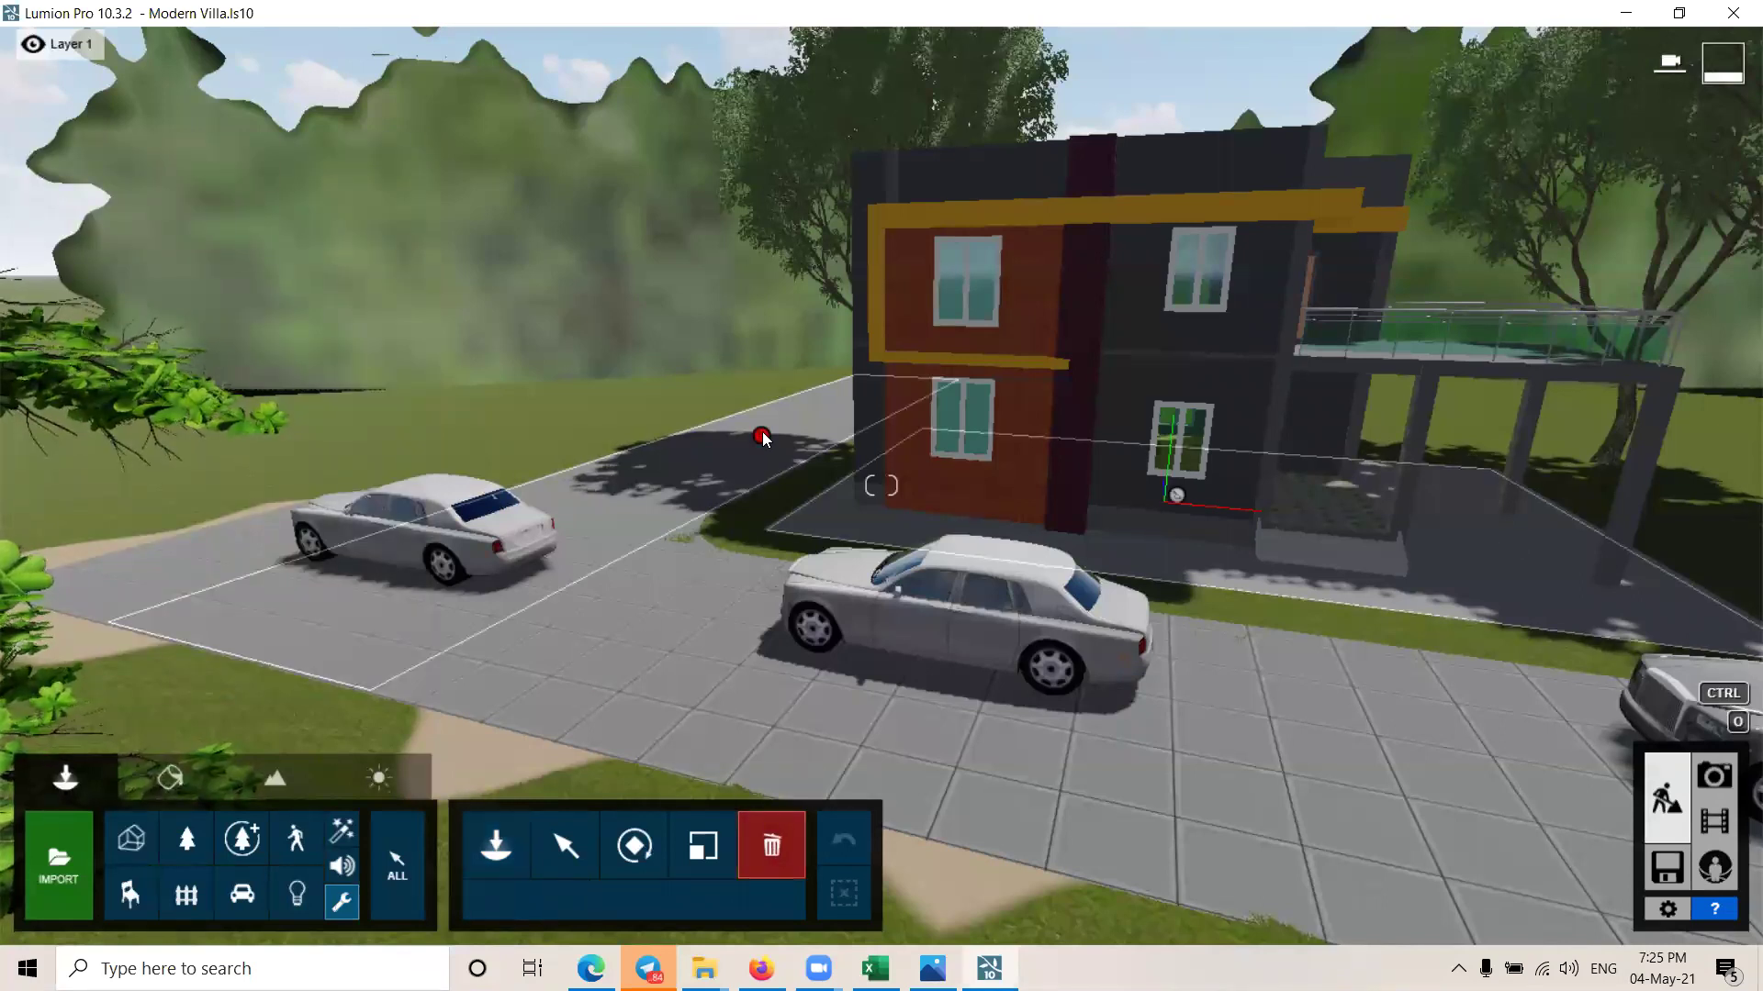
click(565, 846)
mouse_move(762, 437)
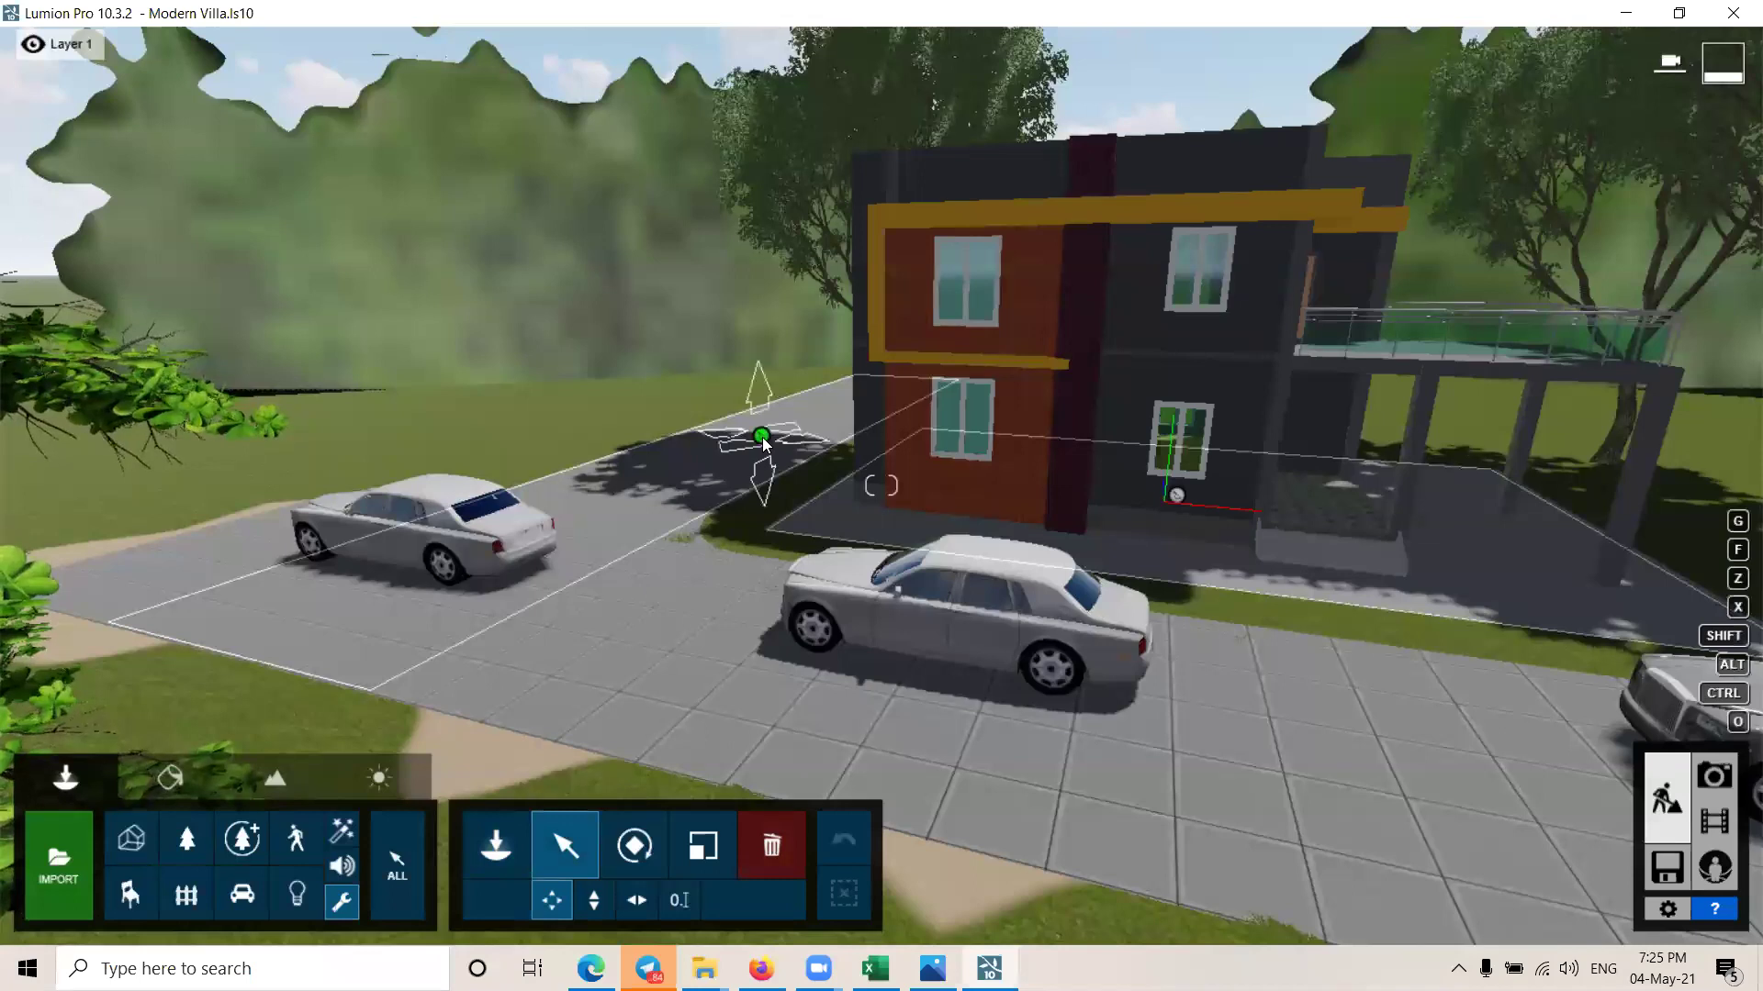
drag(762, 437, 710, 593)
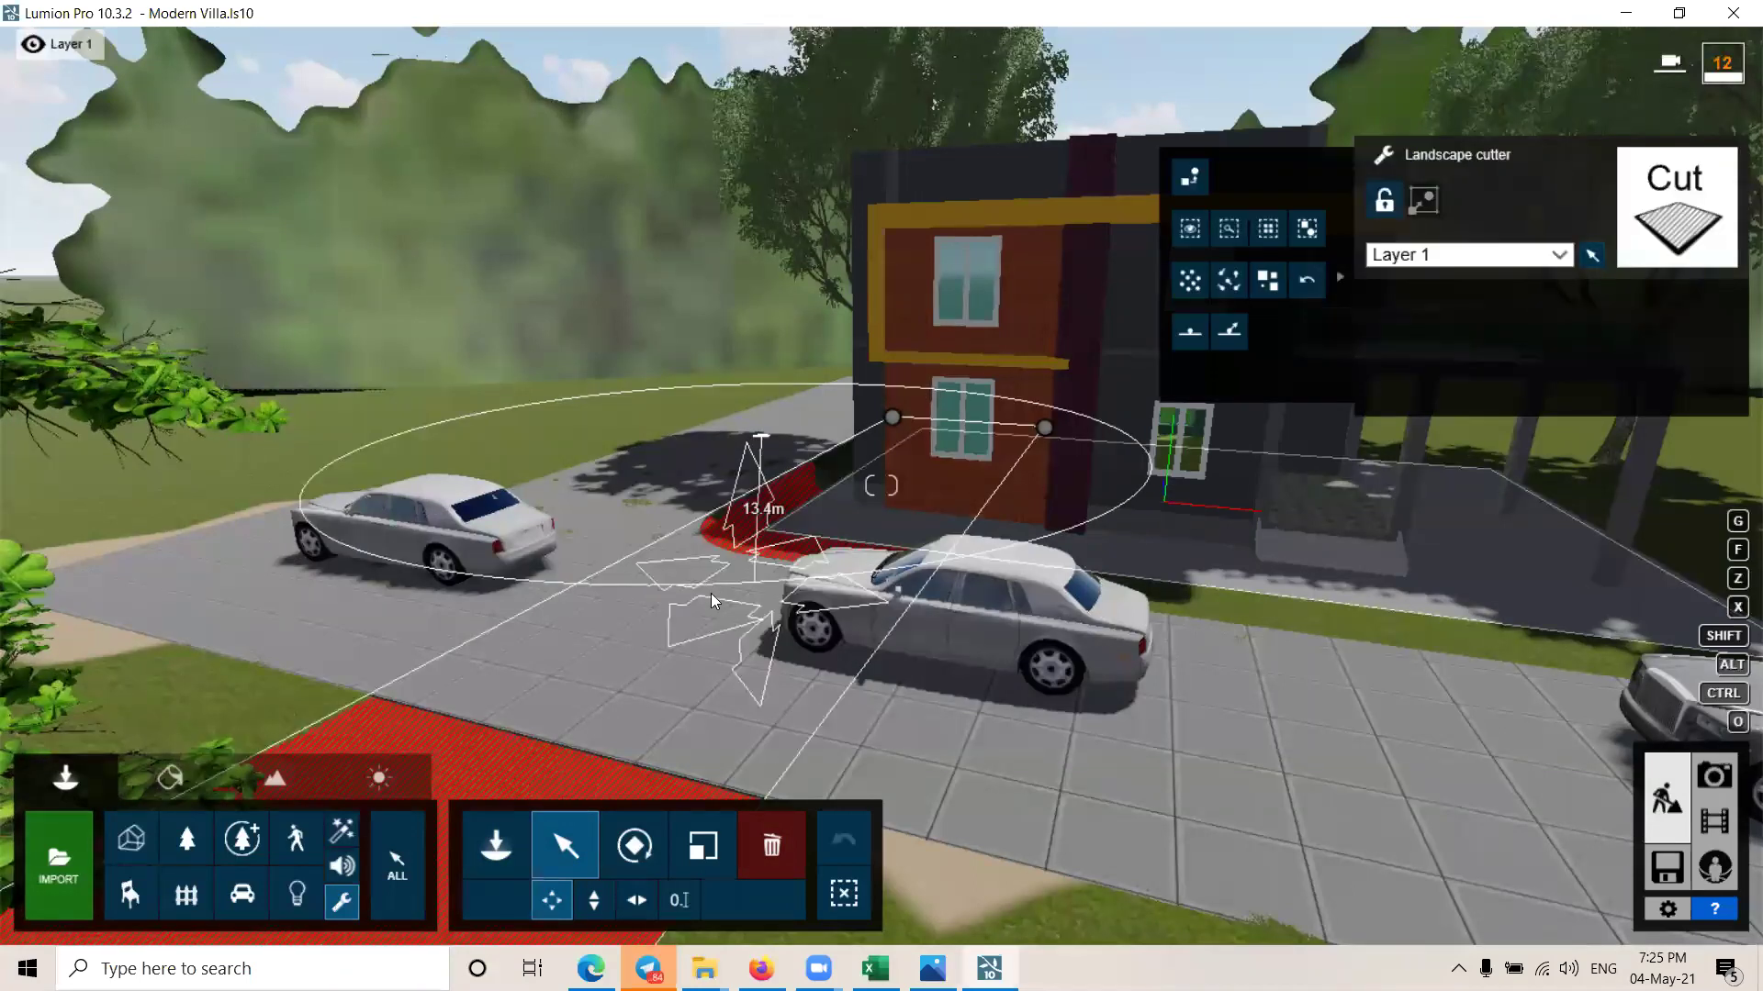
Step: Rotate the landscape cutter and set its heading to align with the road
key(r)
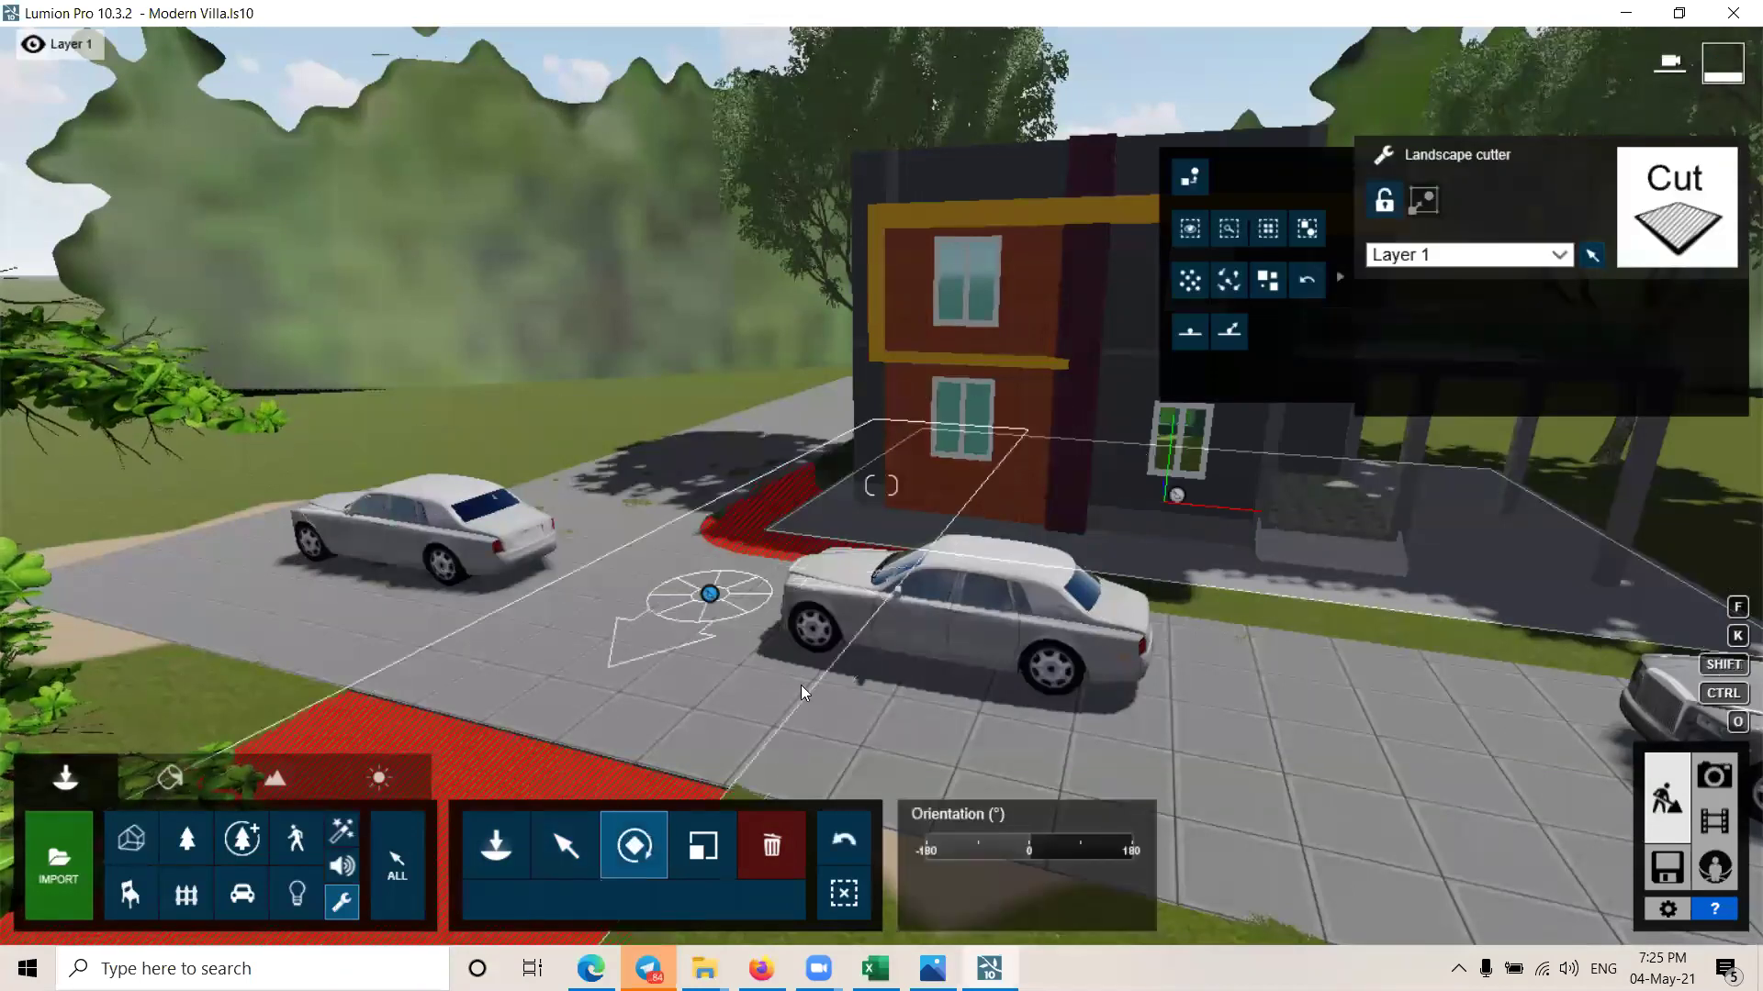
drag(801, 684, 966, 738)
drag(1343, 696, 1354, 685)
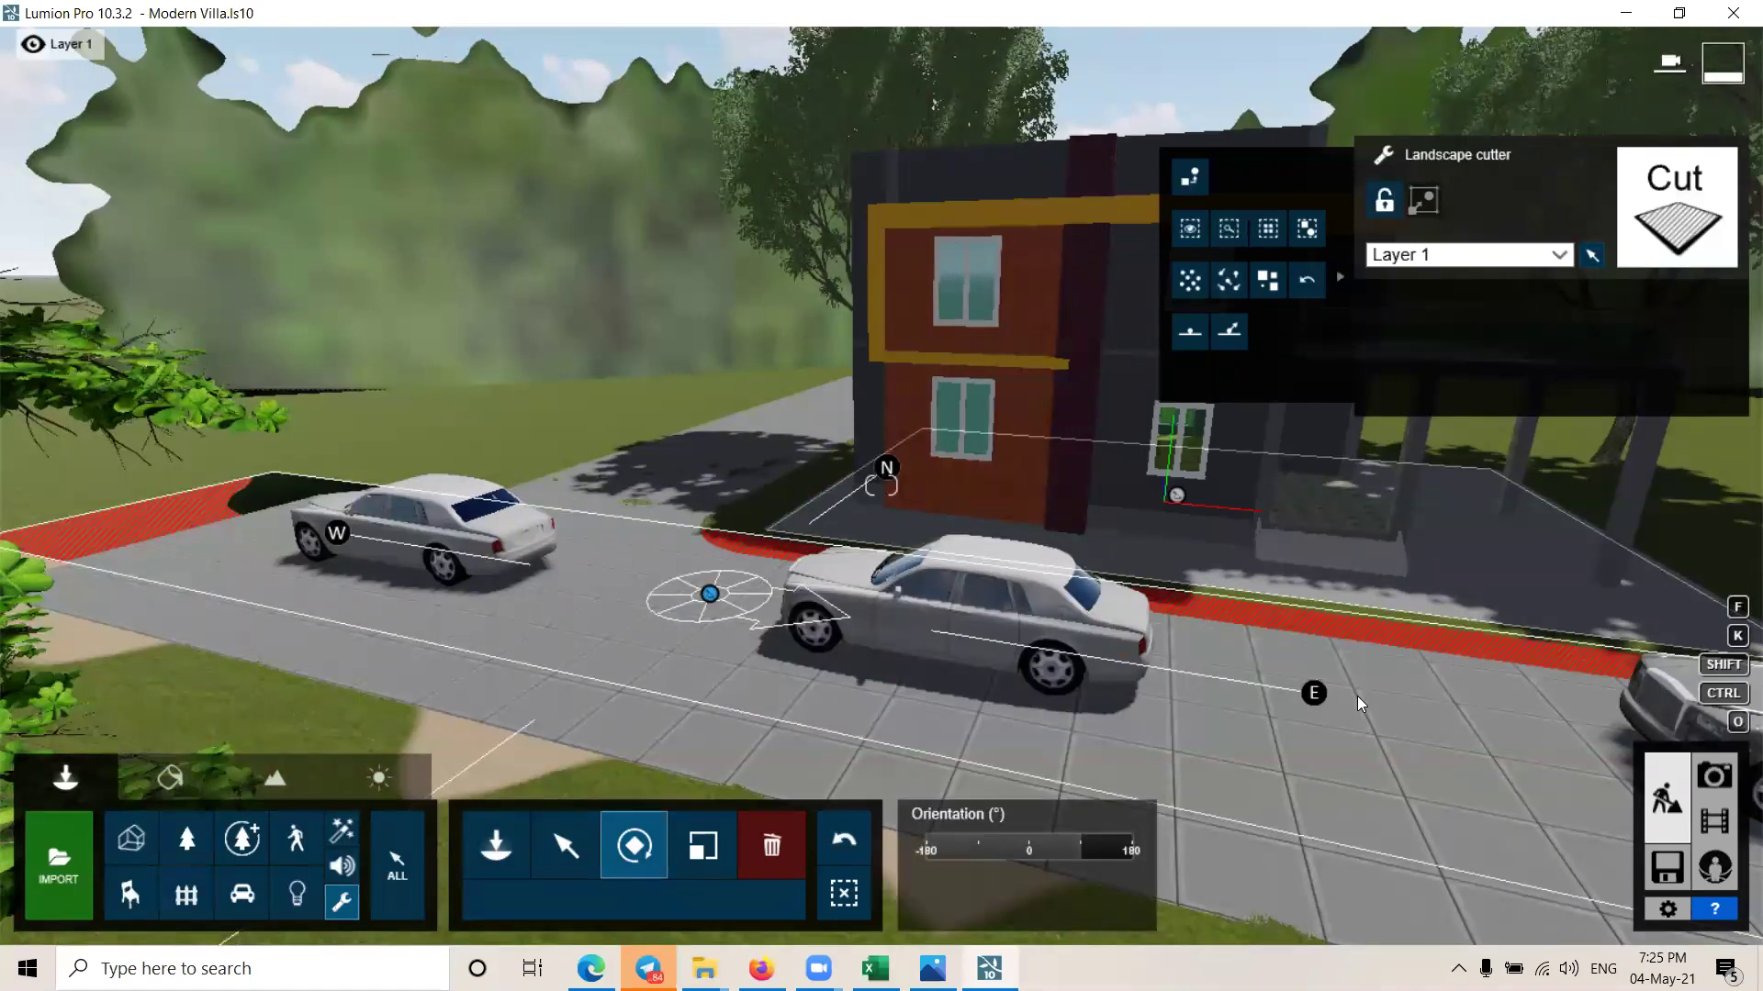
click(1078, 845)
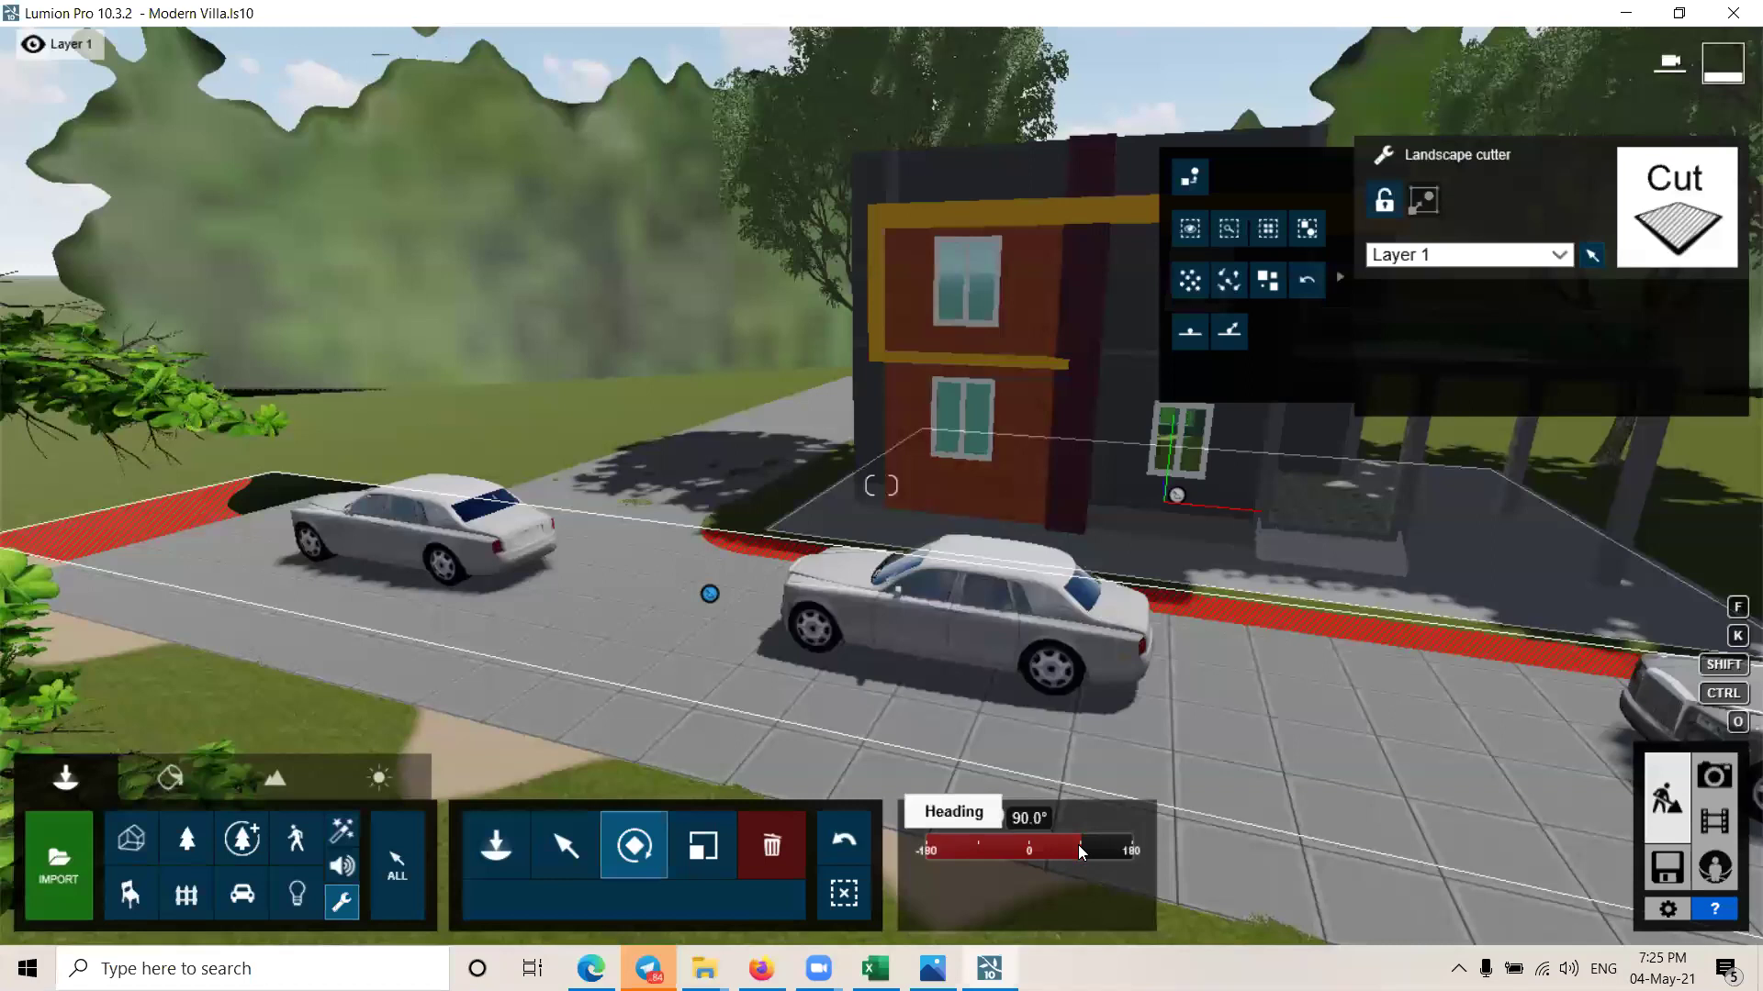
right_drag(1087, 793, 1116, 720)
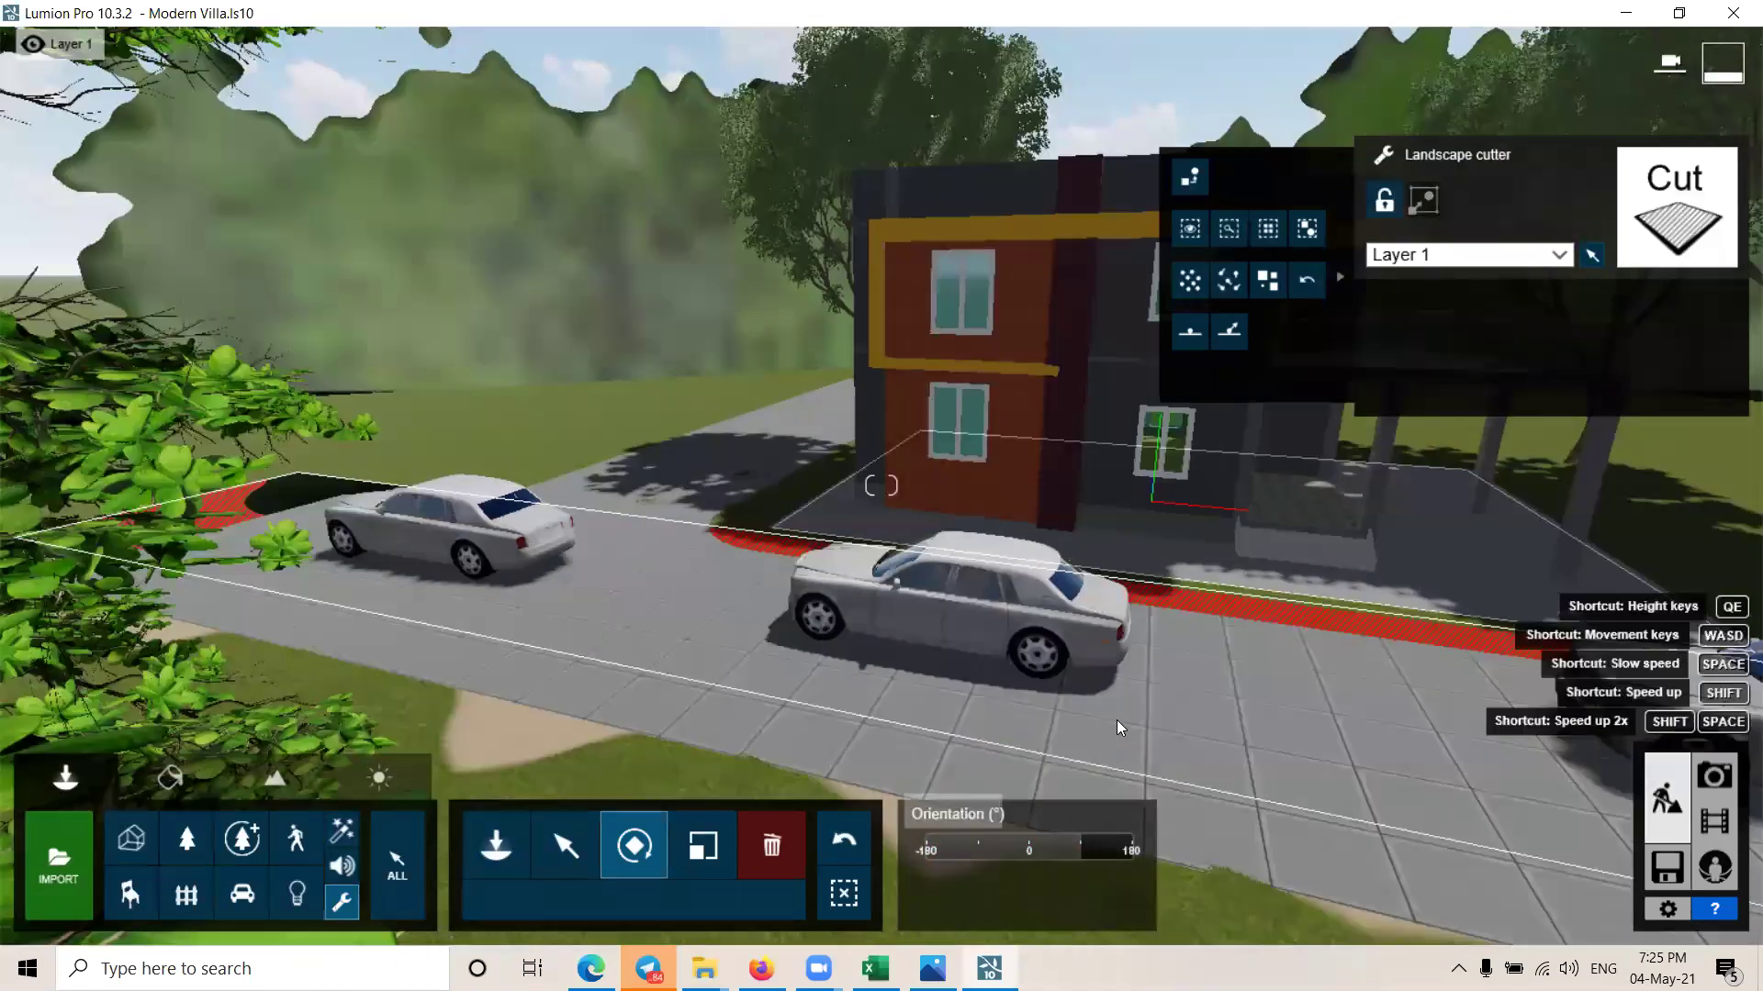
Step: Drag the cutter's corner points onto the road edges in front of the villa
click(565, 844)
right_drag(1397, 607, 1390, 611)
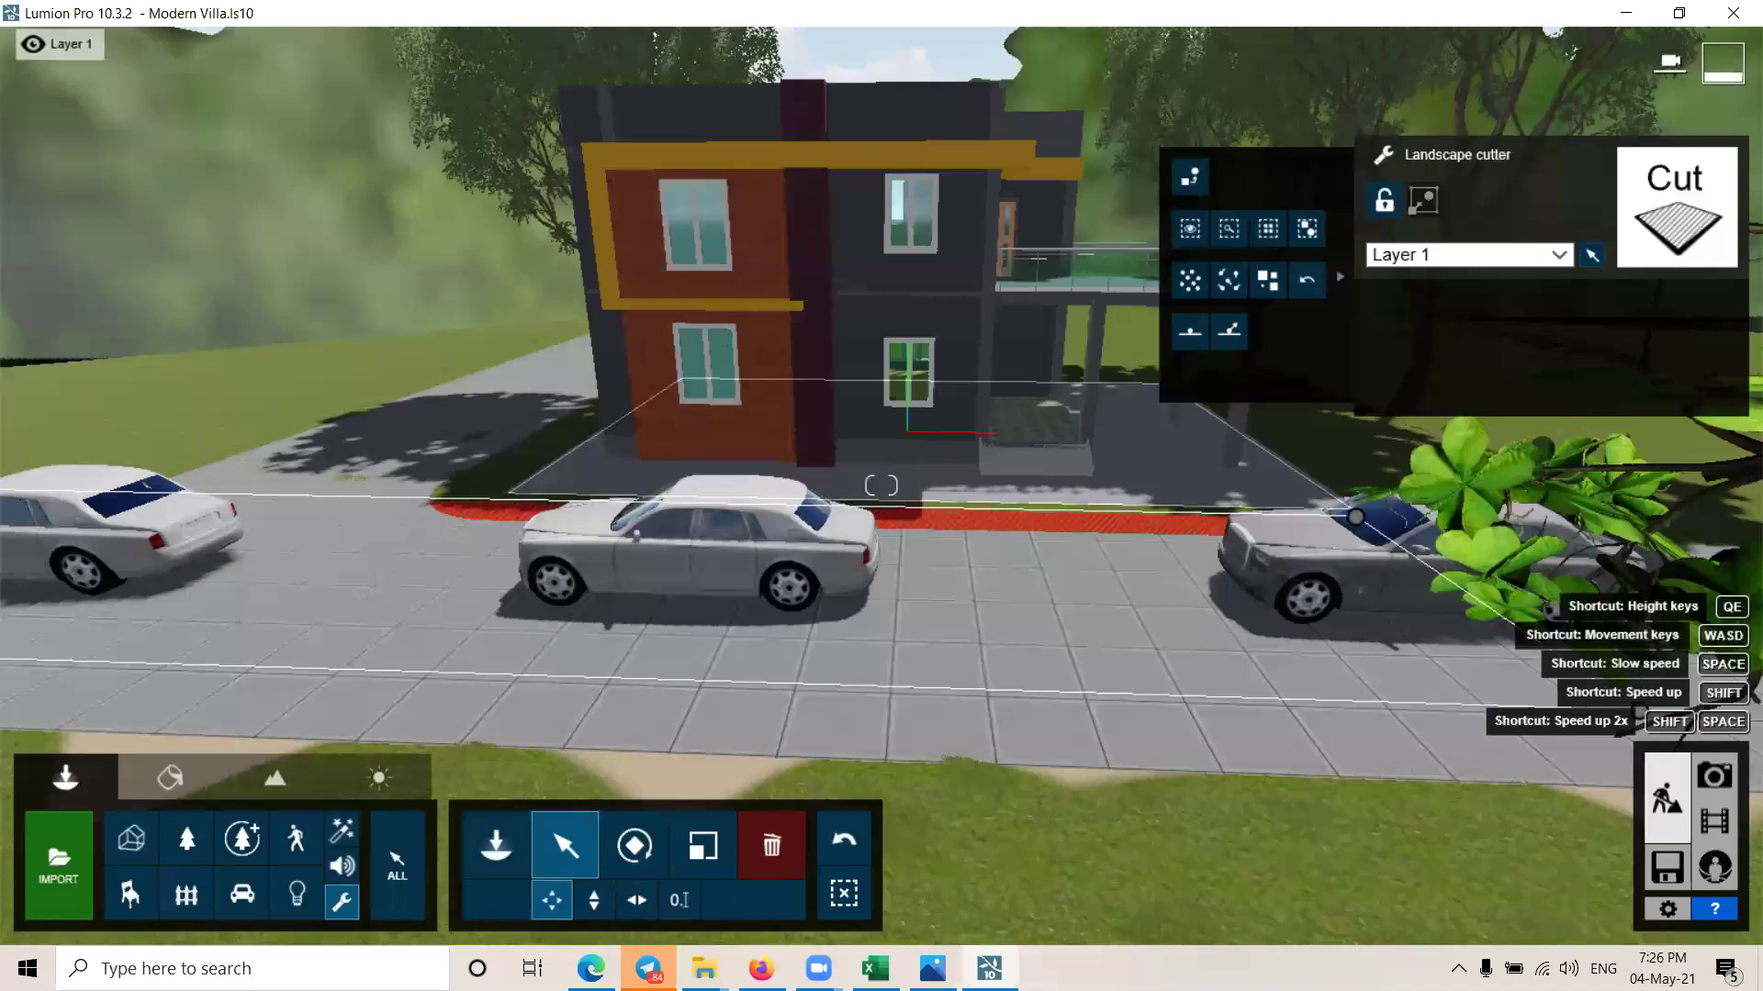
right_drag(1025, 631, 969, 591)
drag(1184, 514, 1252, 447)
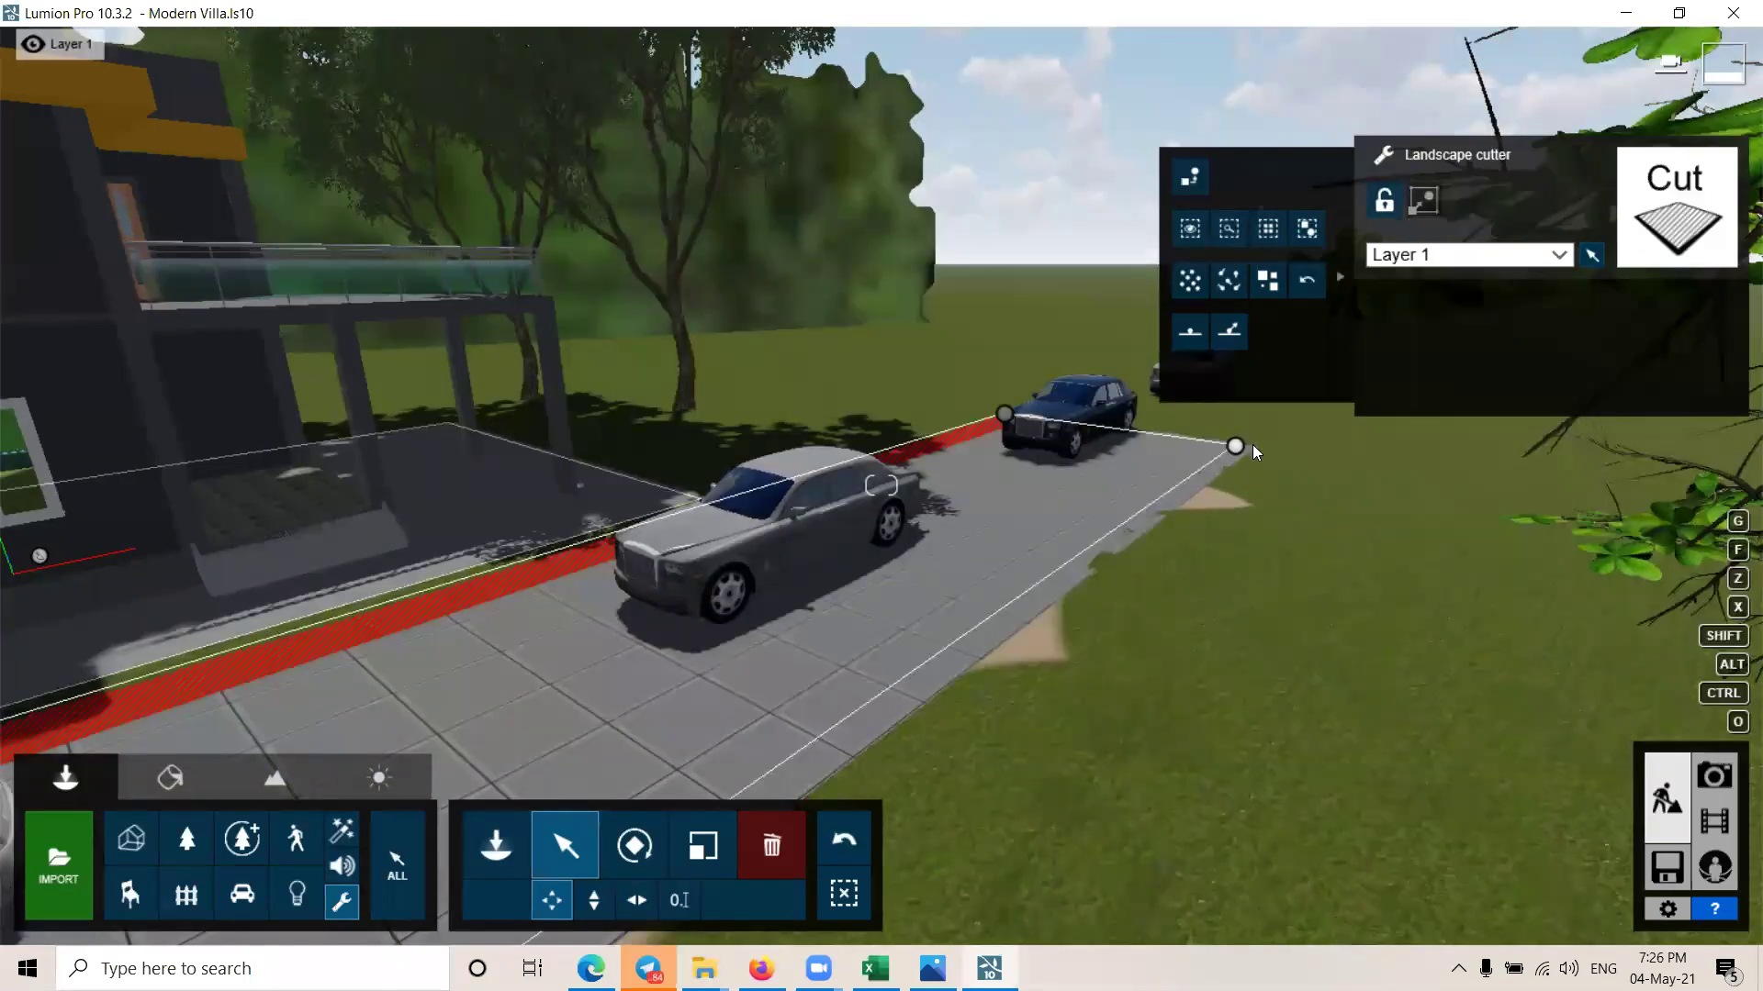
mouse_move(676, 595)
right_down()
mouse_move(657, 597)
mouse_move(696, 571)
right_up()
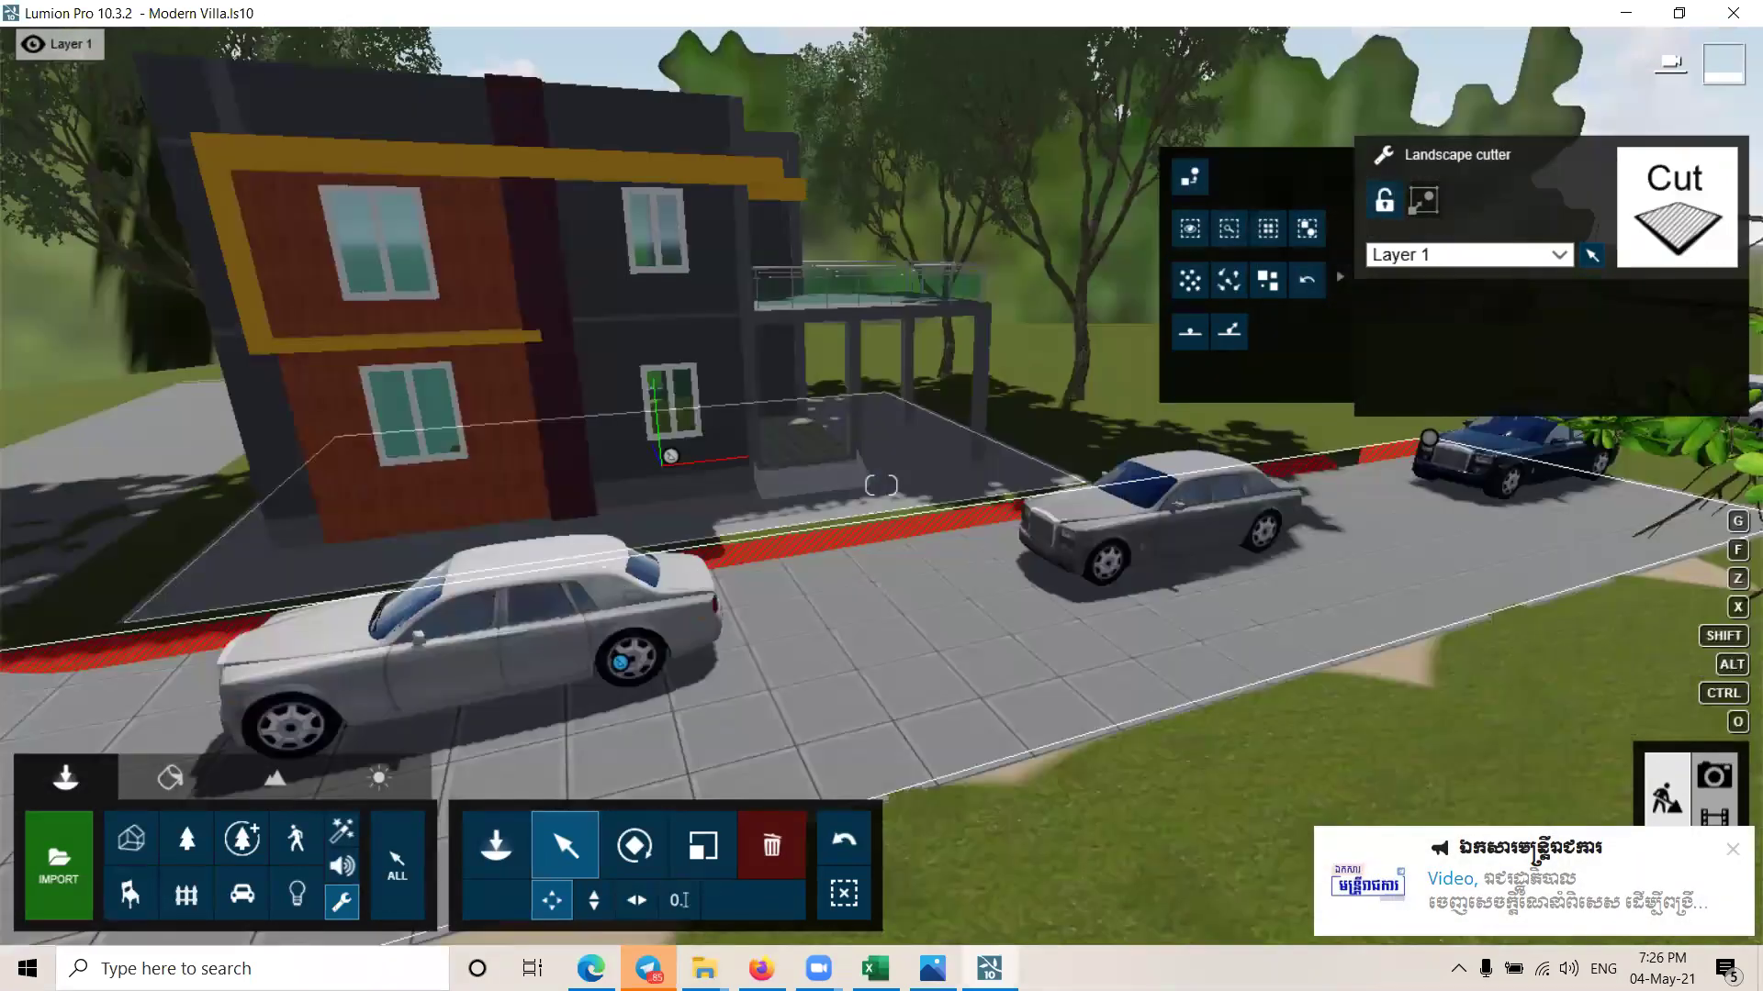
right_drag(642, 505, 449, 506)
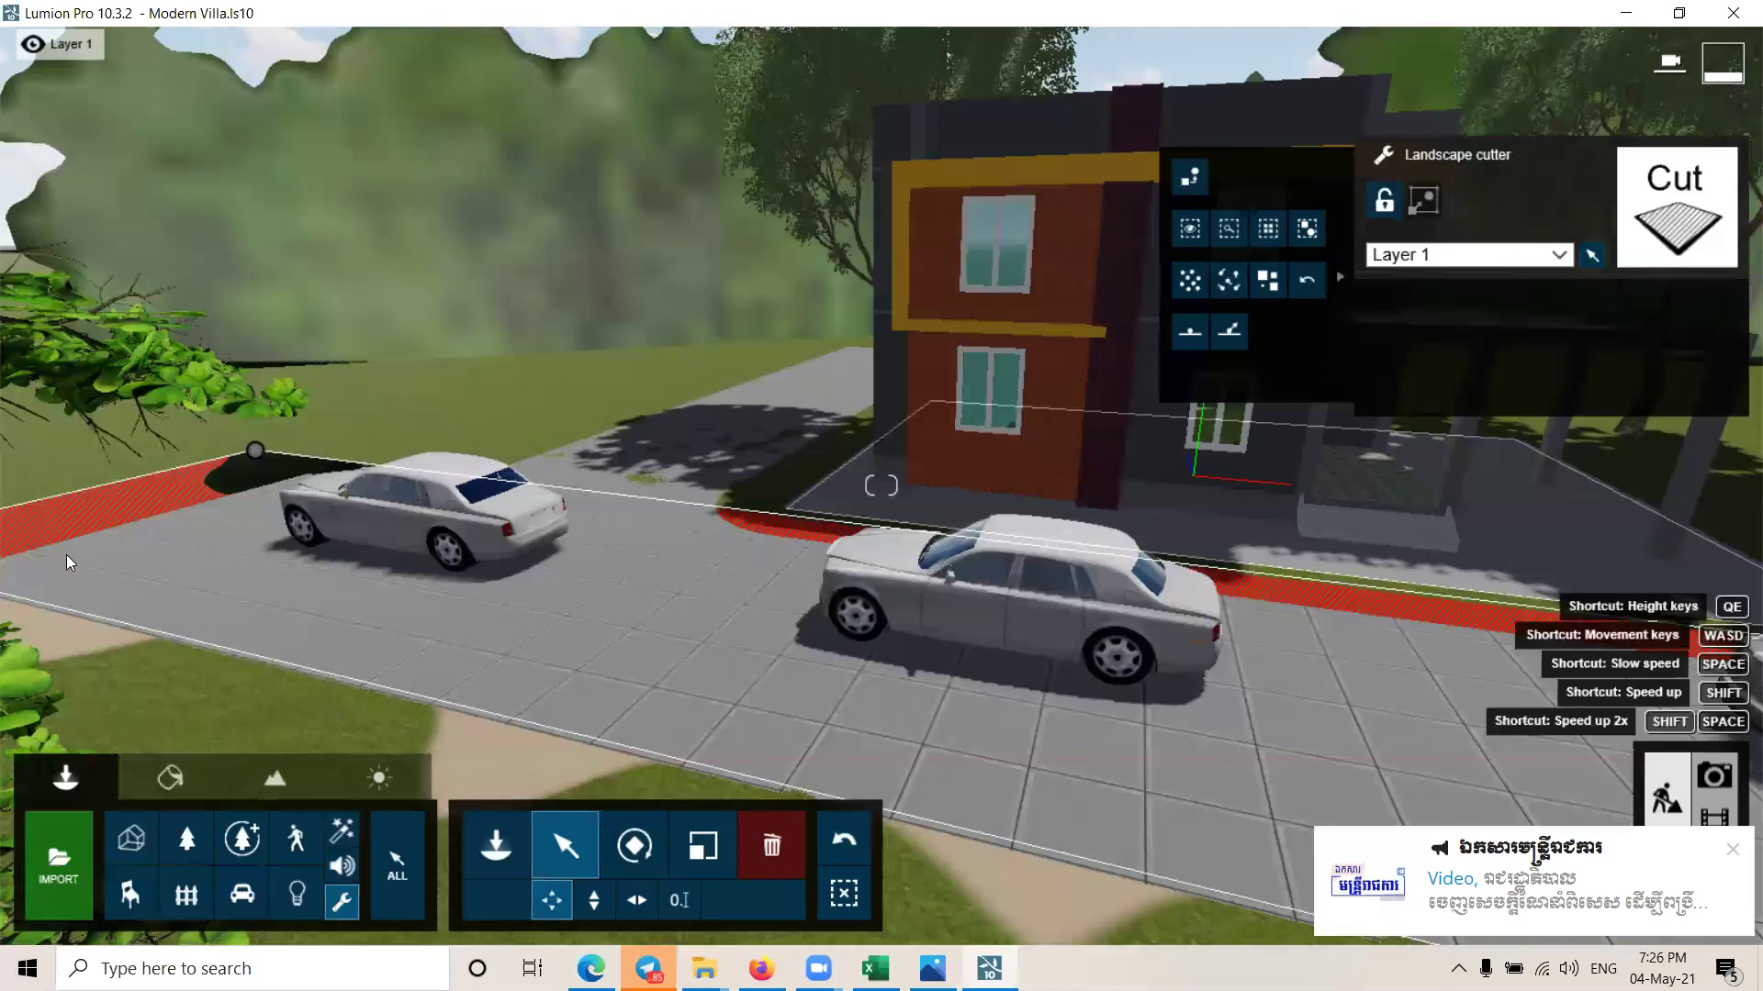
drag(323, 466, 324, 473)
right_drag(373, 607, 206, 554)
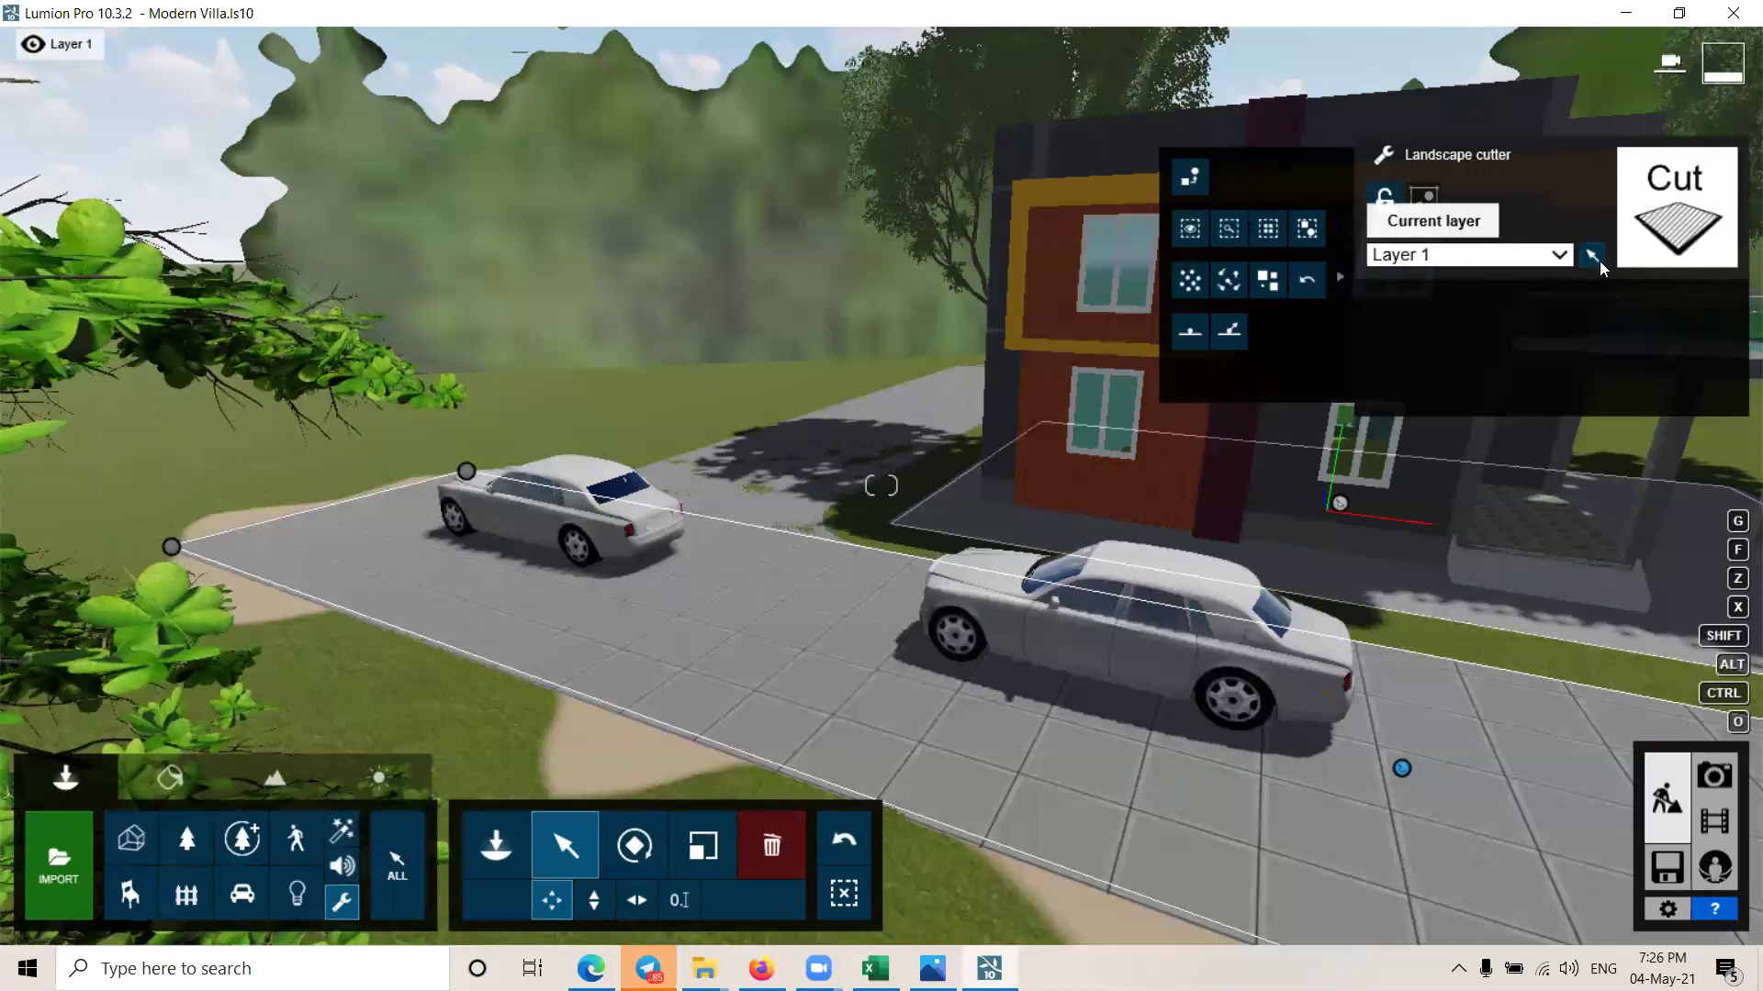
Step: Select and then deselect all Layer 1 objects while framing the house
click(1599, 261)
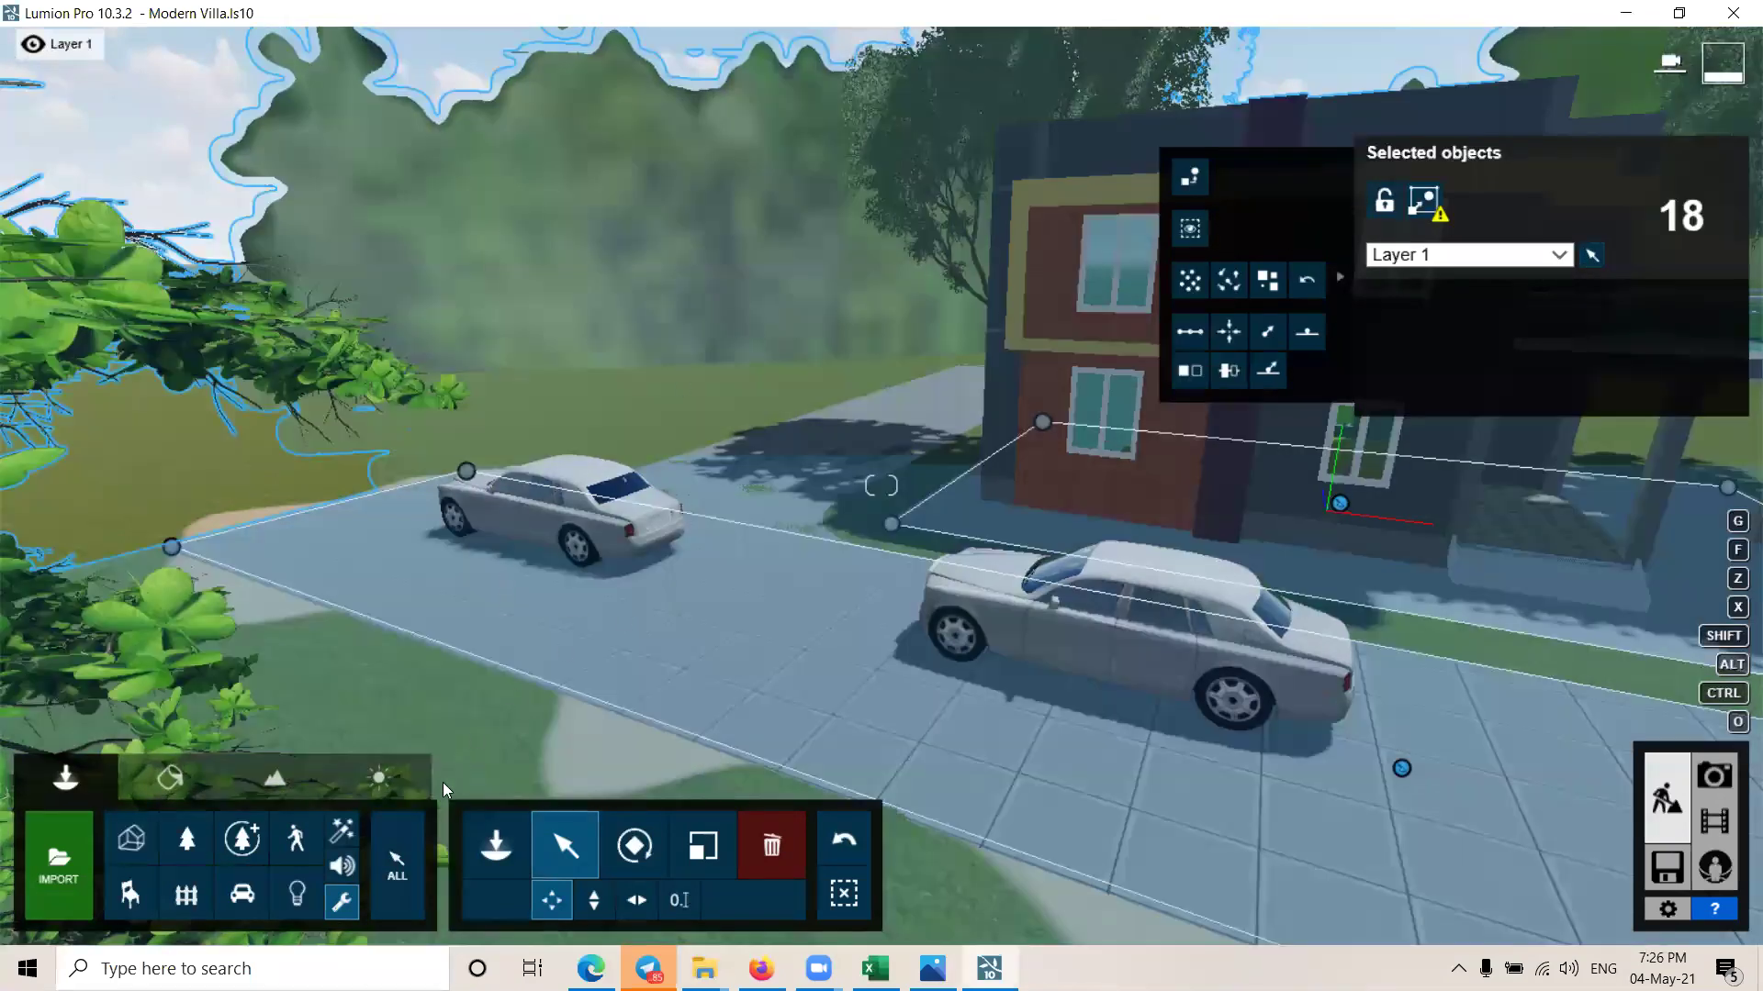
right_drag(442, 782, 675, 498)
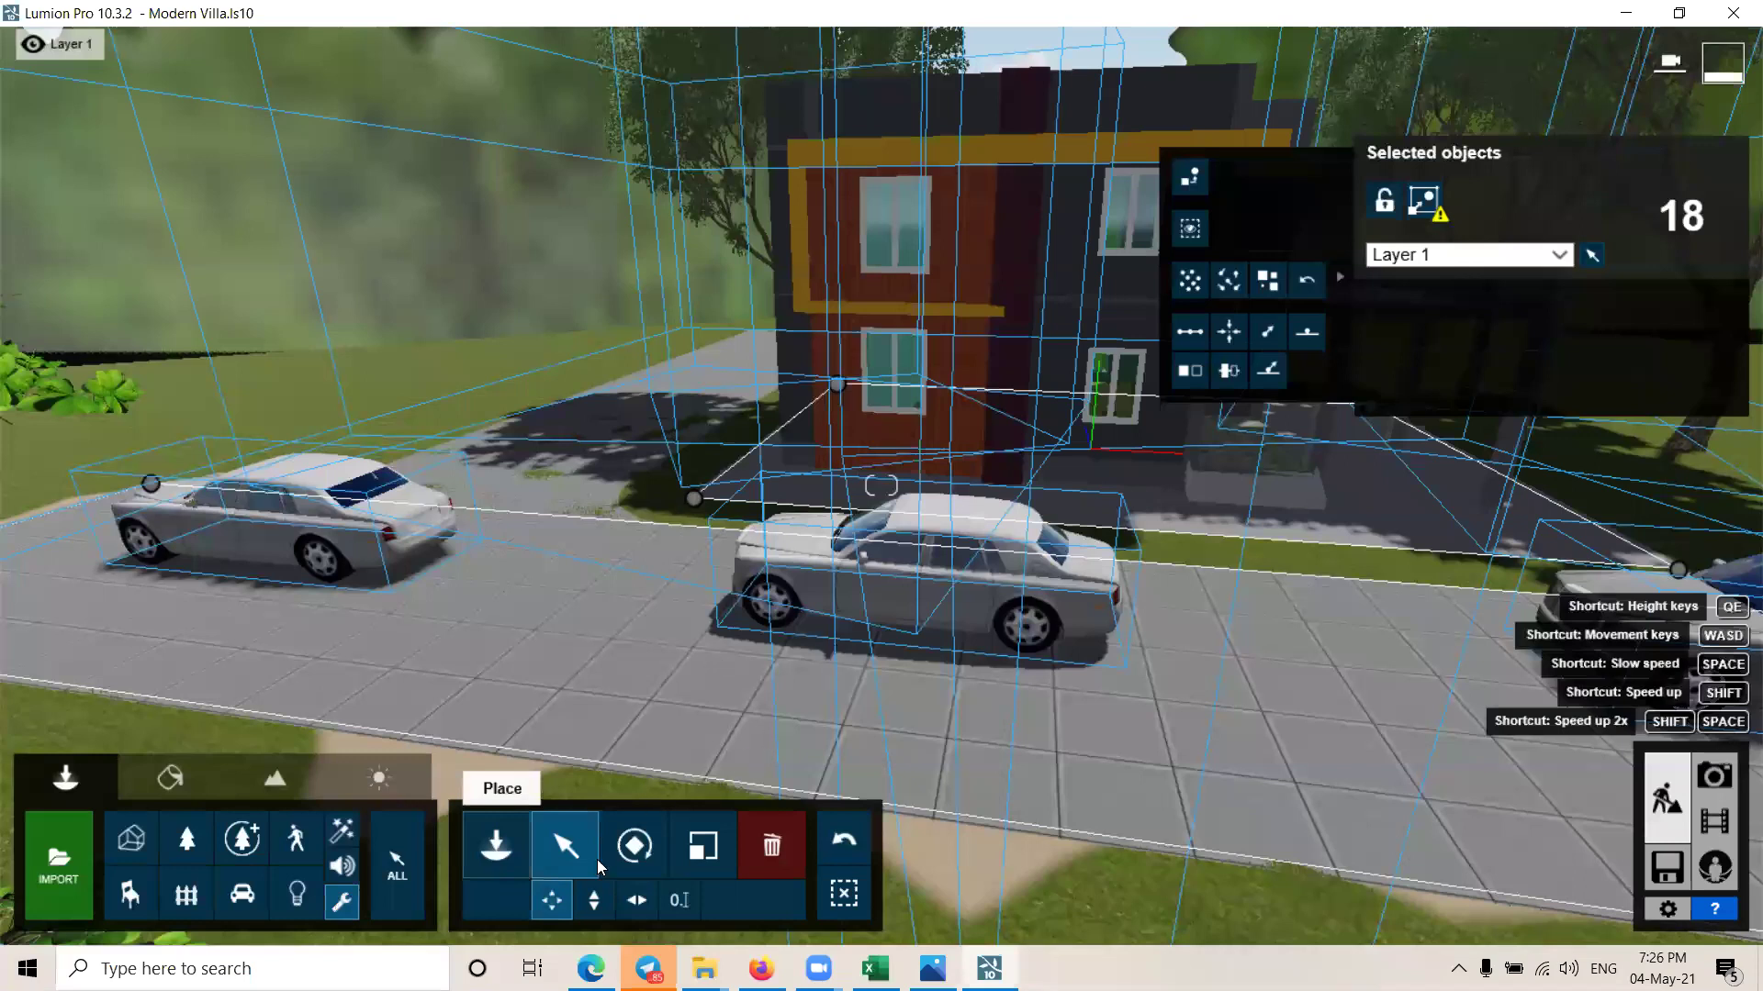
click(861, 894)
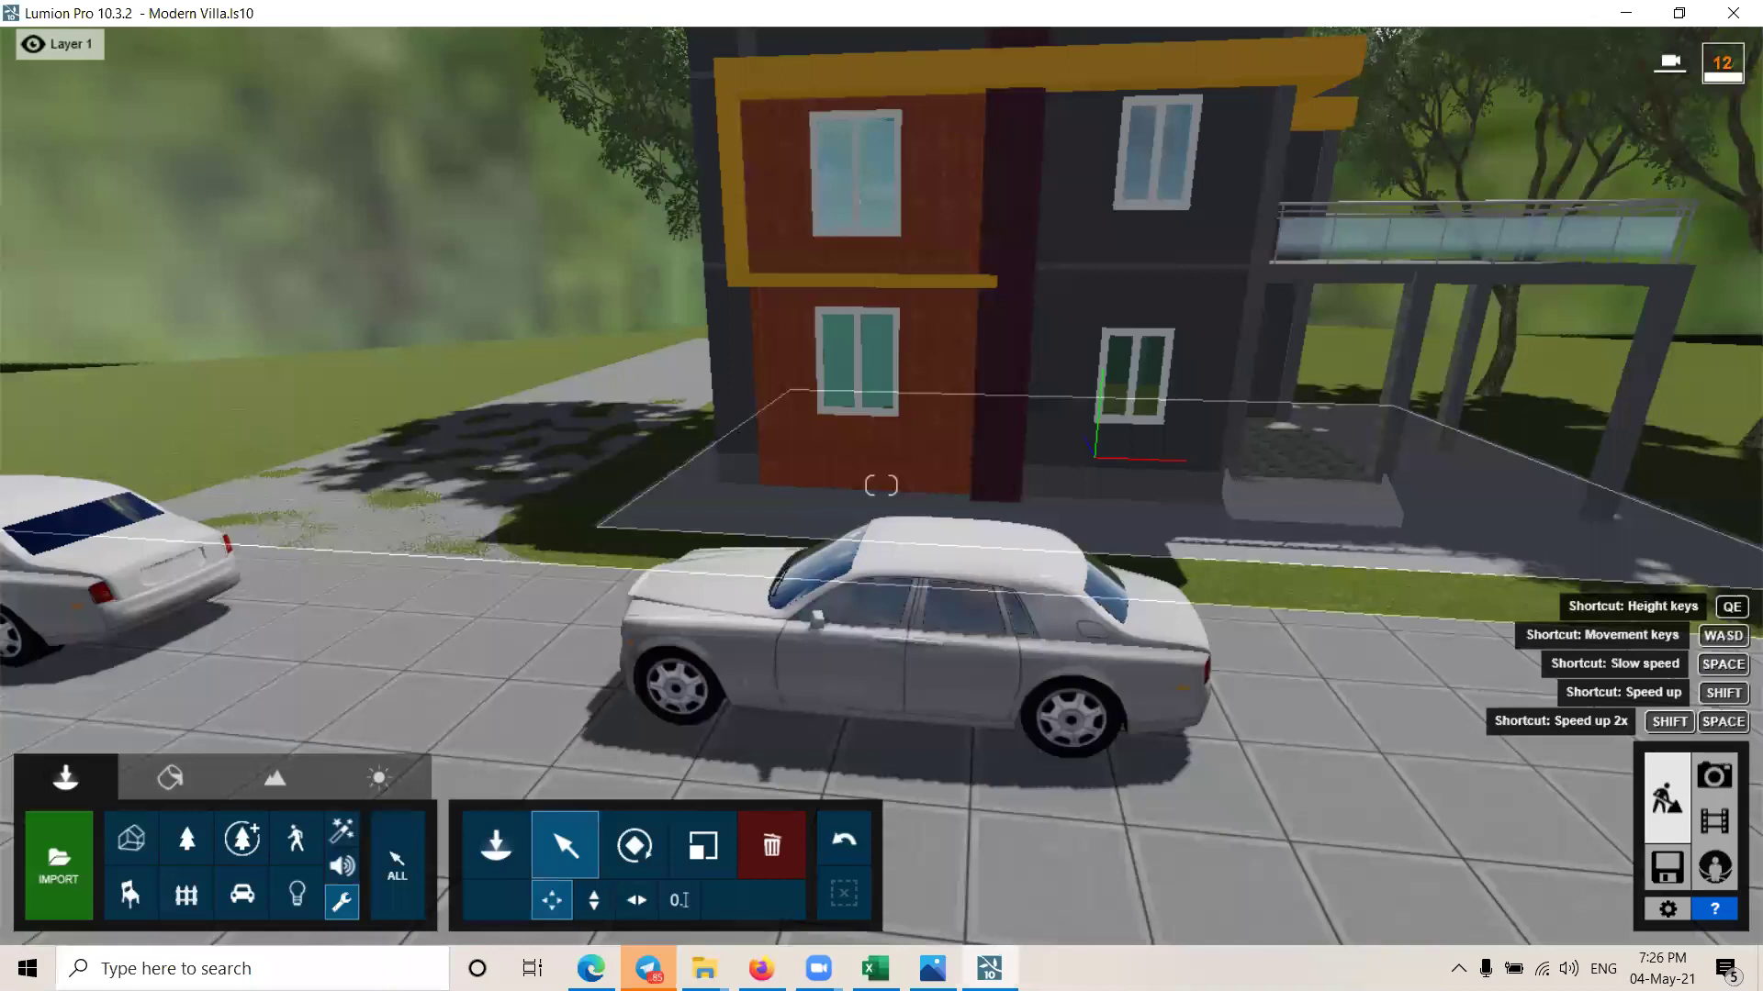
scroll(882, 496, down, 5)
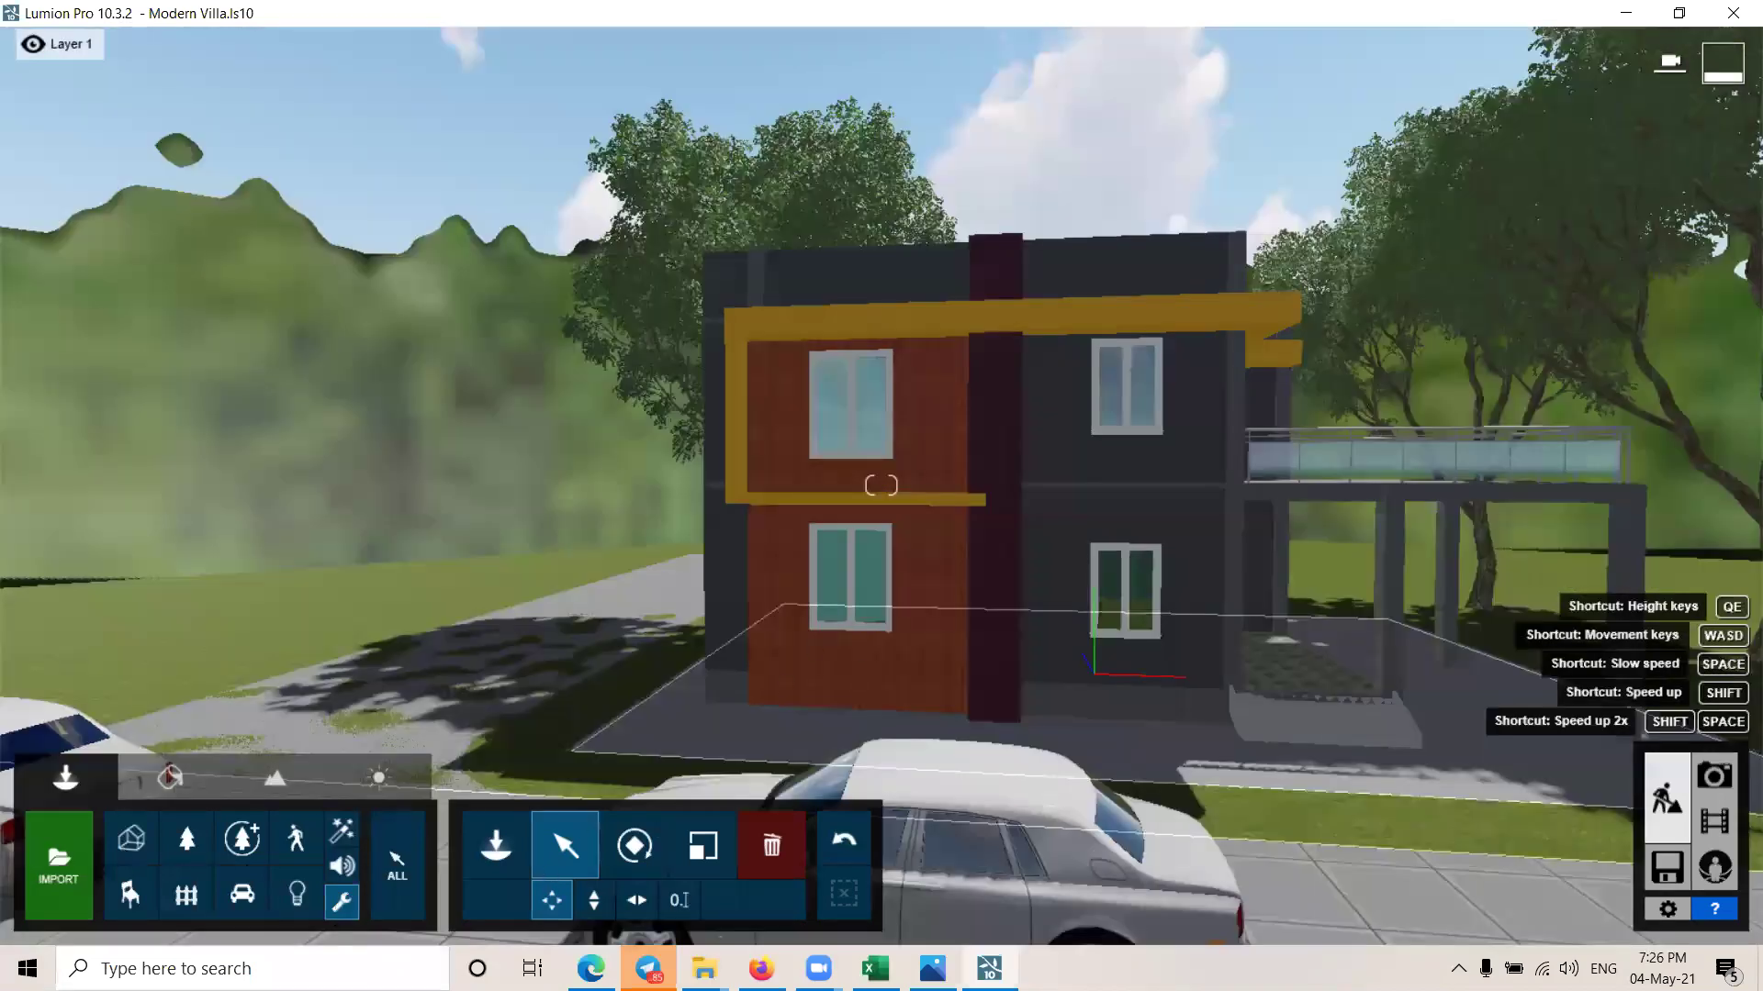
scroll(1252, 644, up, 5)
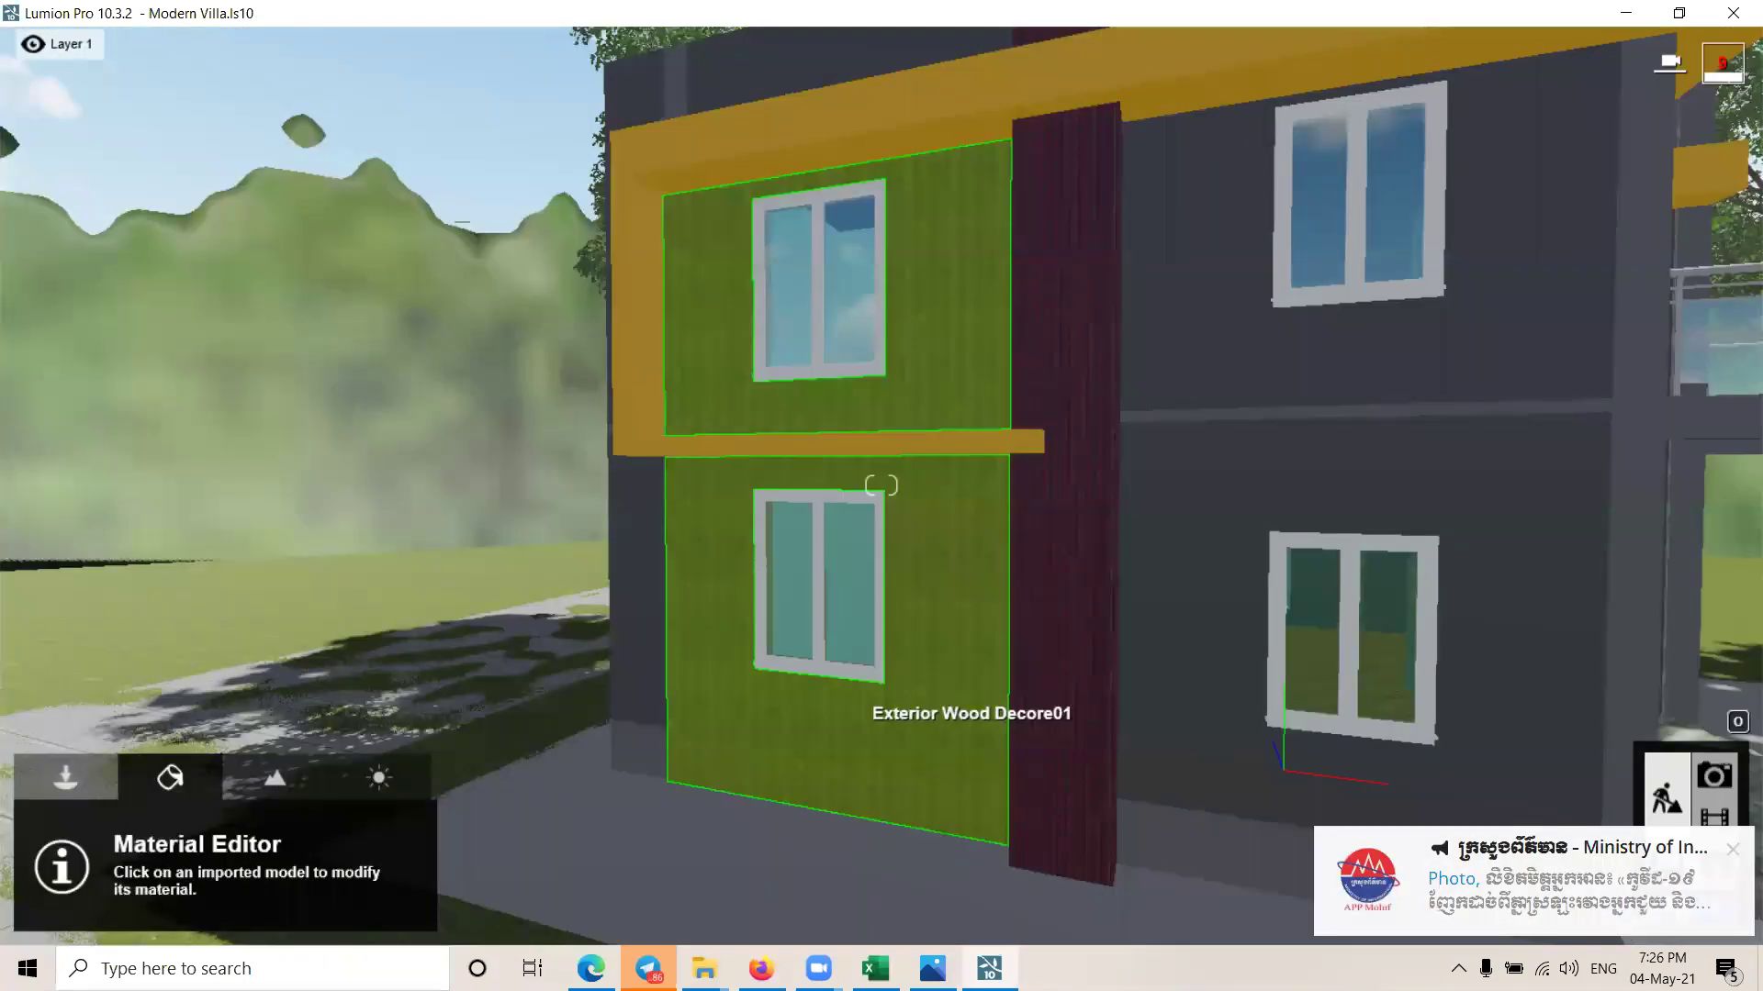
Step: Try picking the walkway and adjacent surface for material editing, then cancel
right_drag(868, 702, 678, 580)
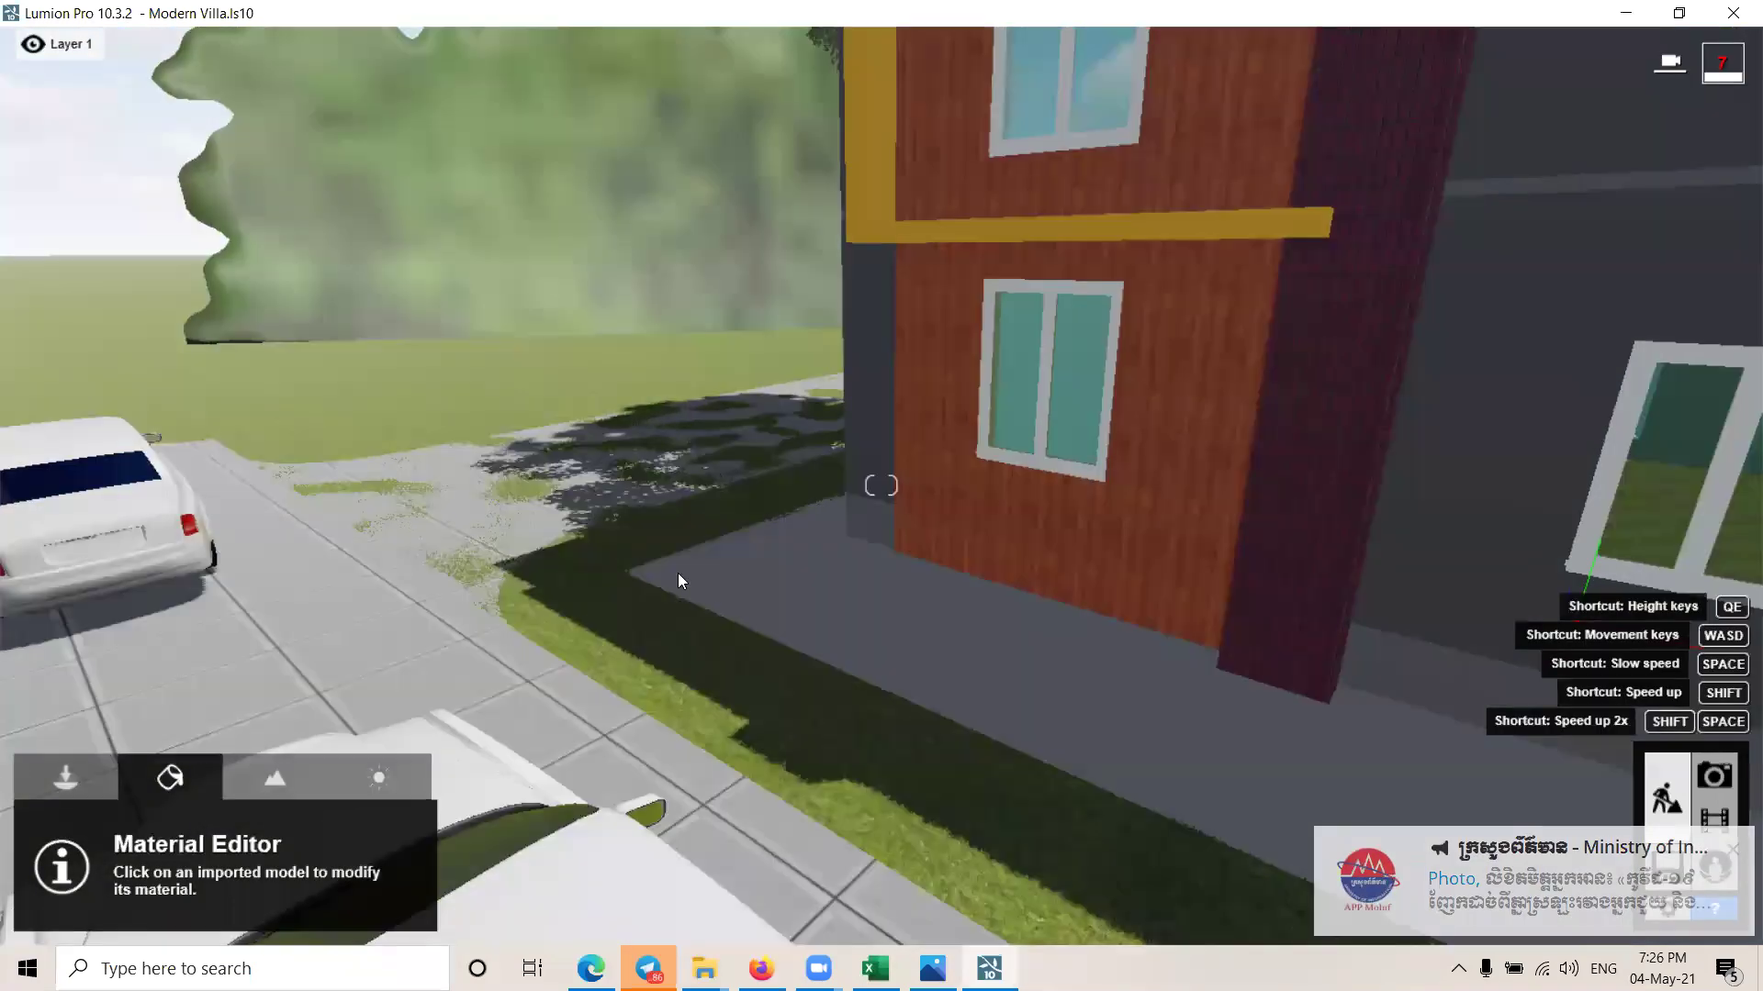
click(519, 509)
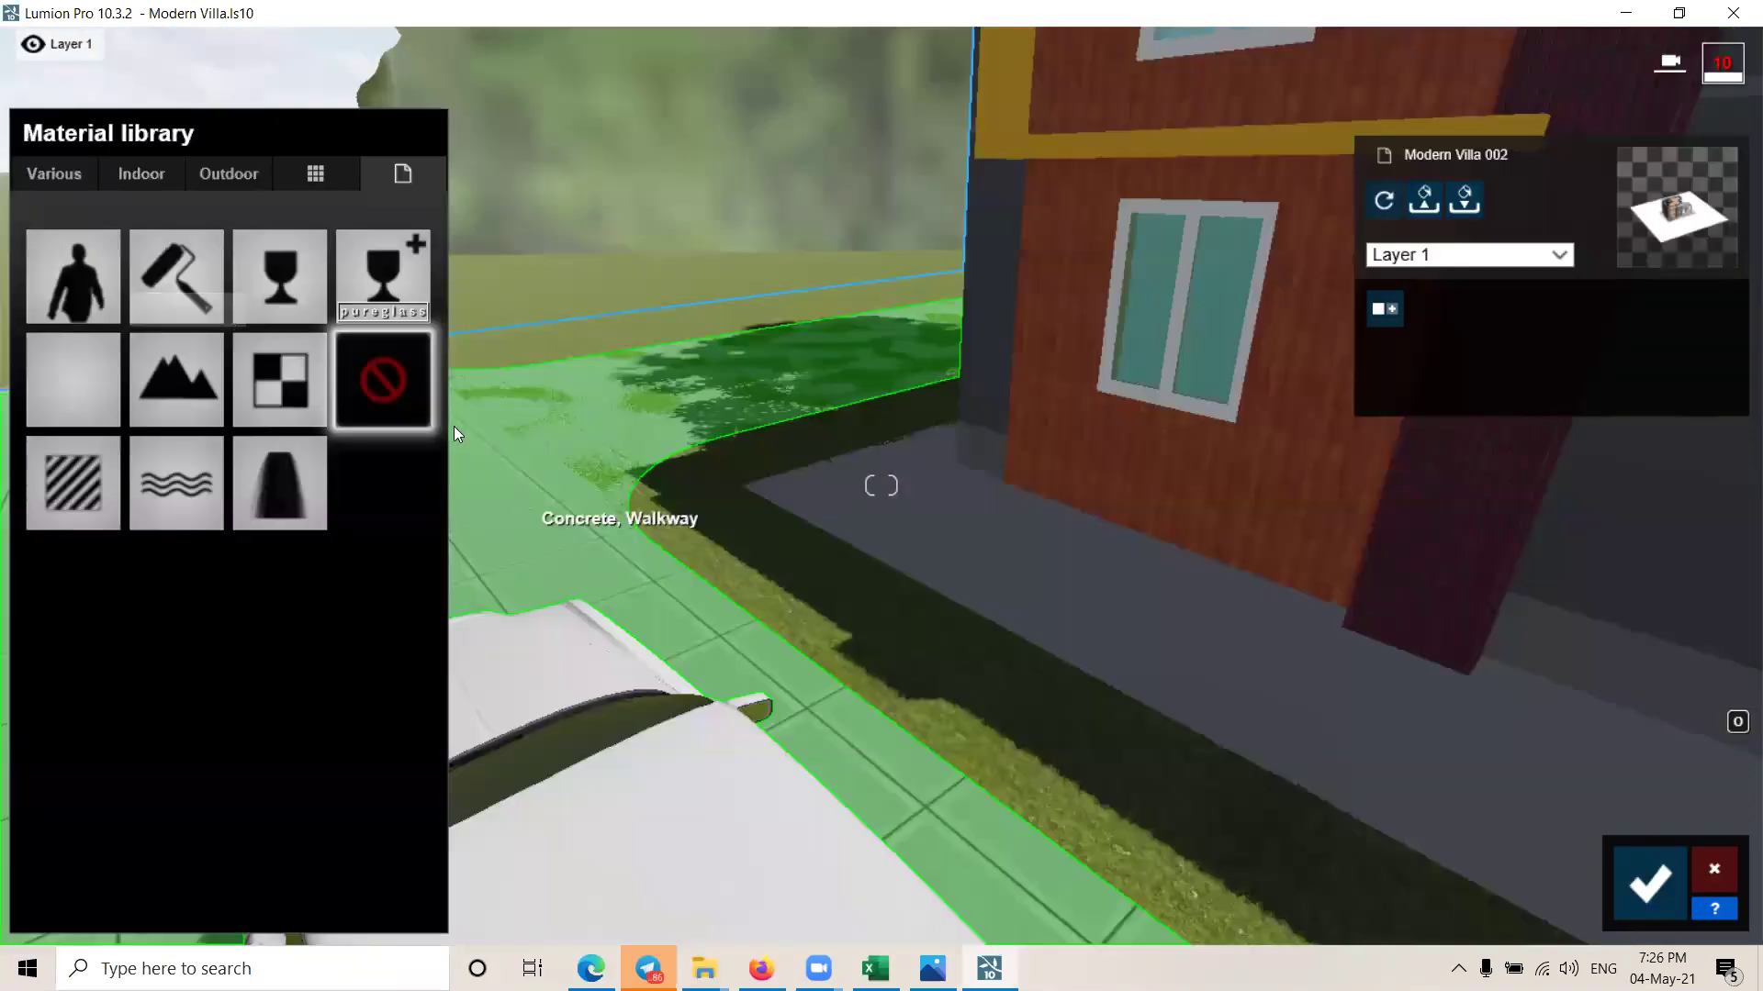
click(849, 516)
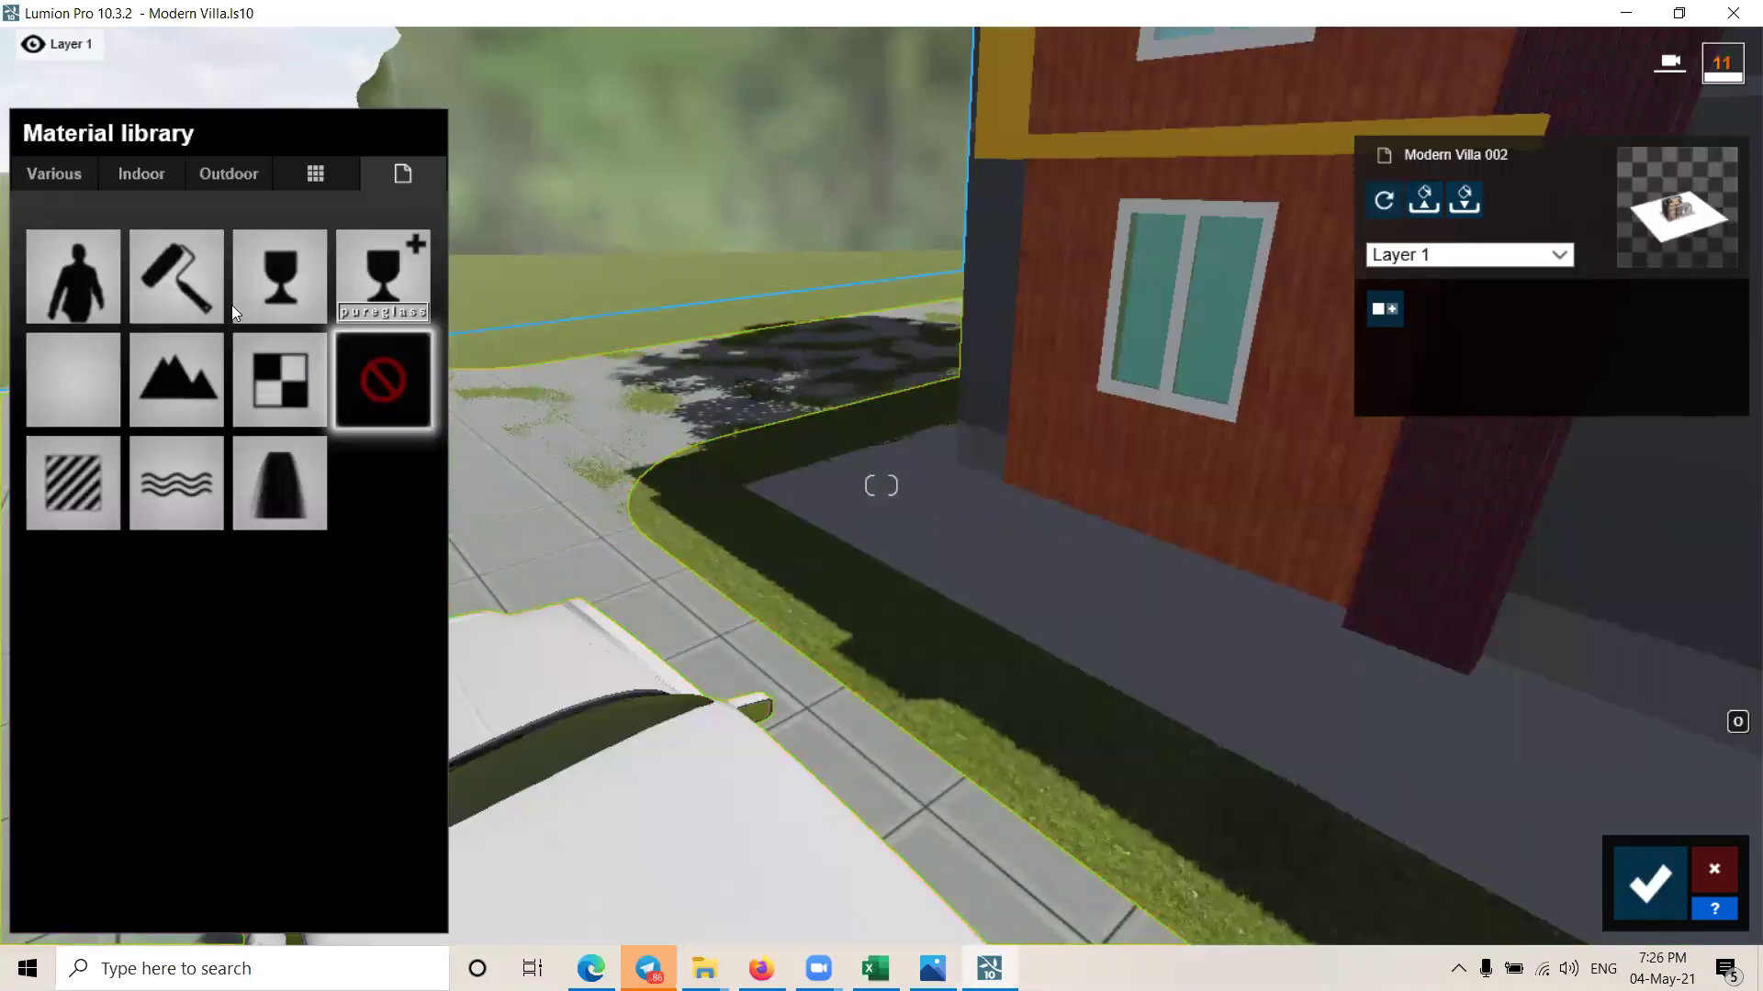
click(1710, 888)
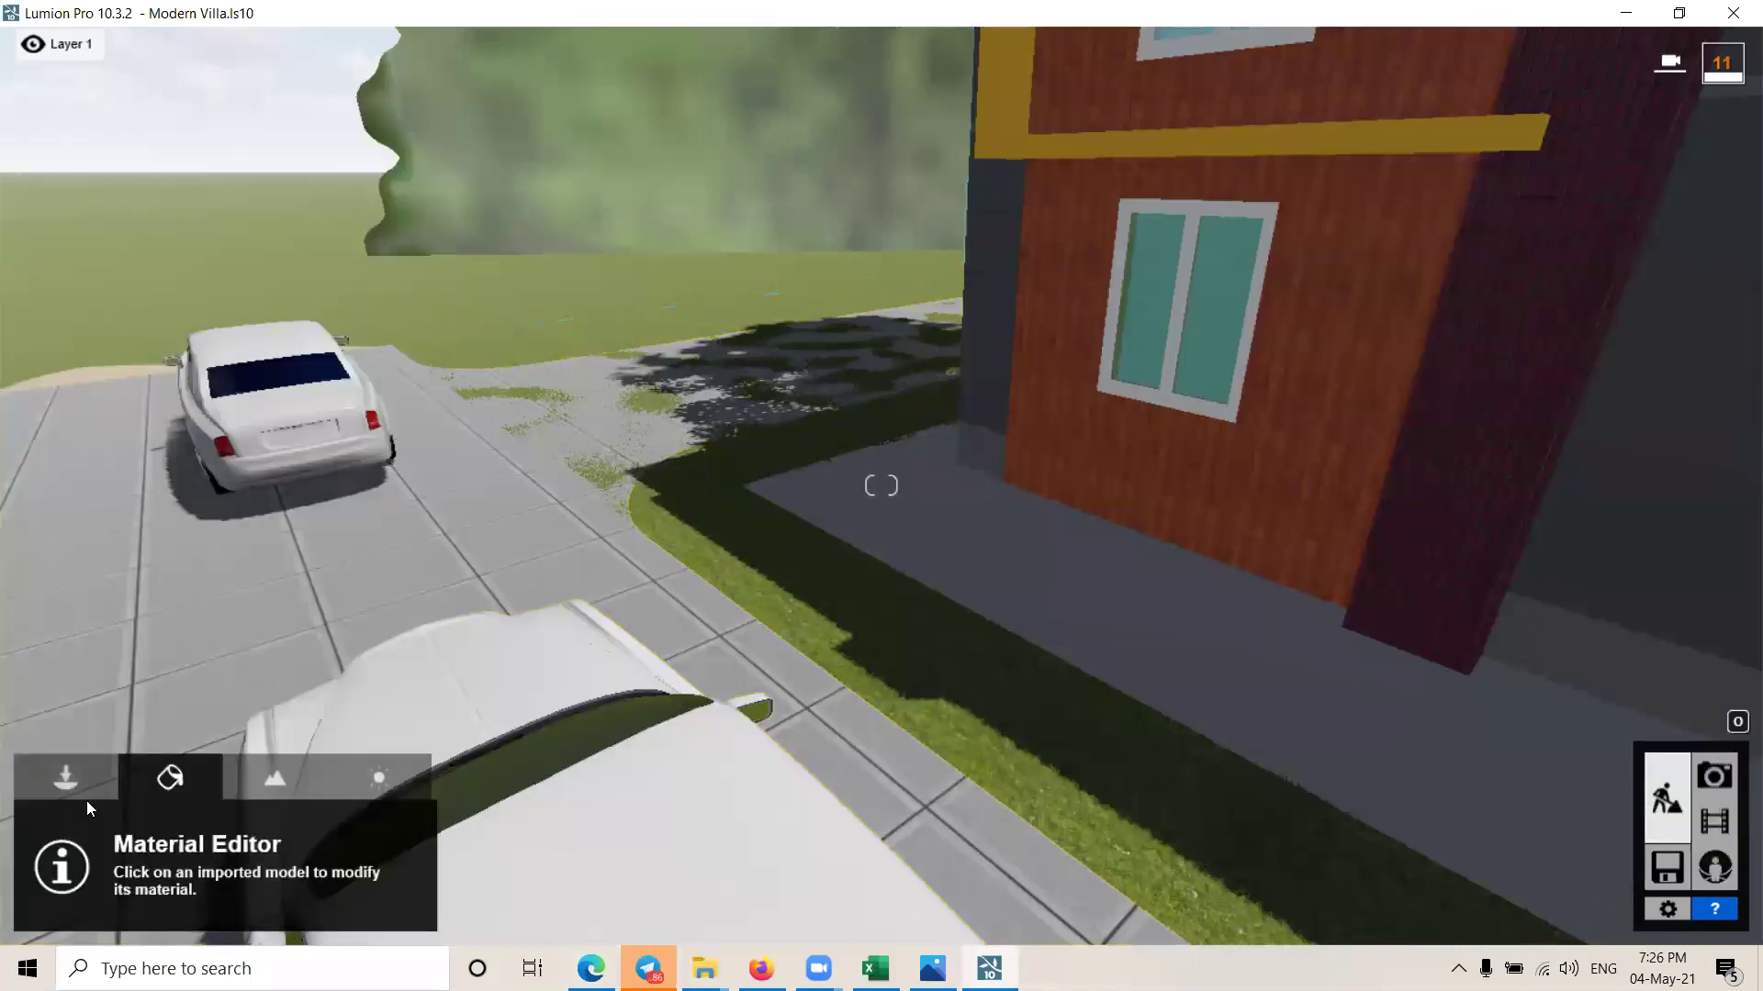
Step: Select the villa model in Objects mode and orbit to see the walkway
click(81, 780)
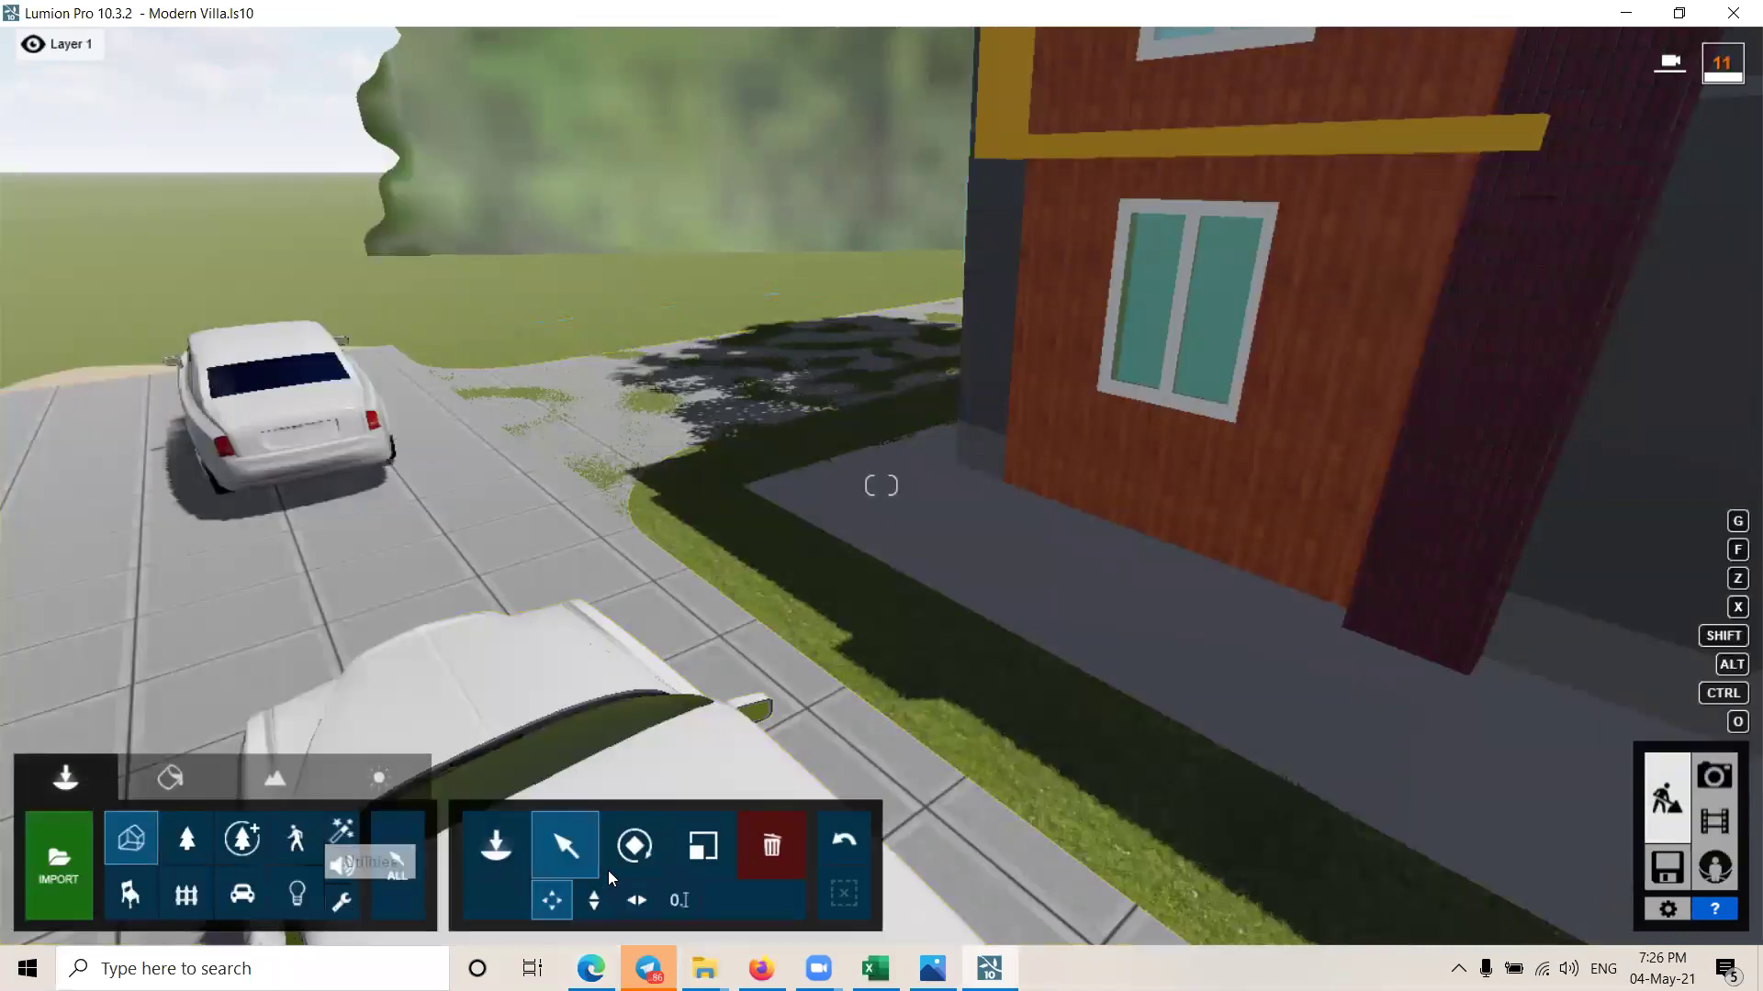
click(594, 899)
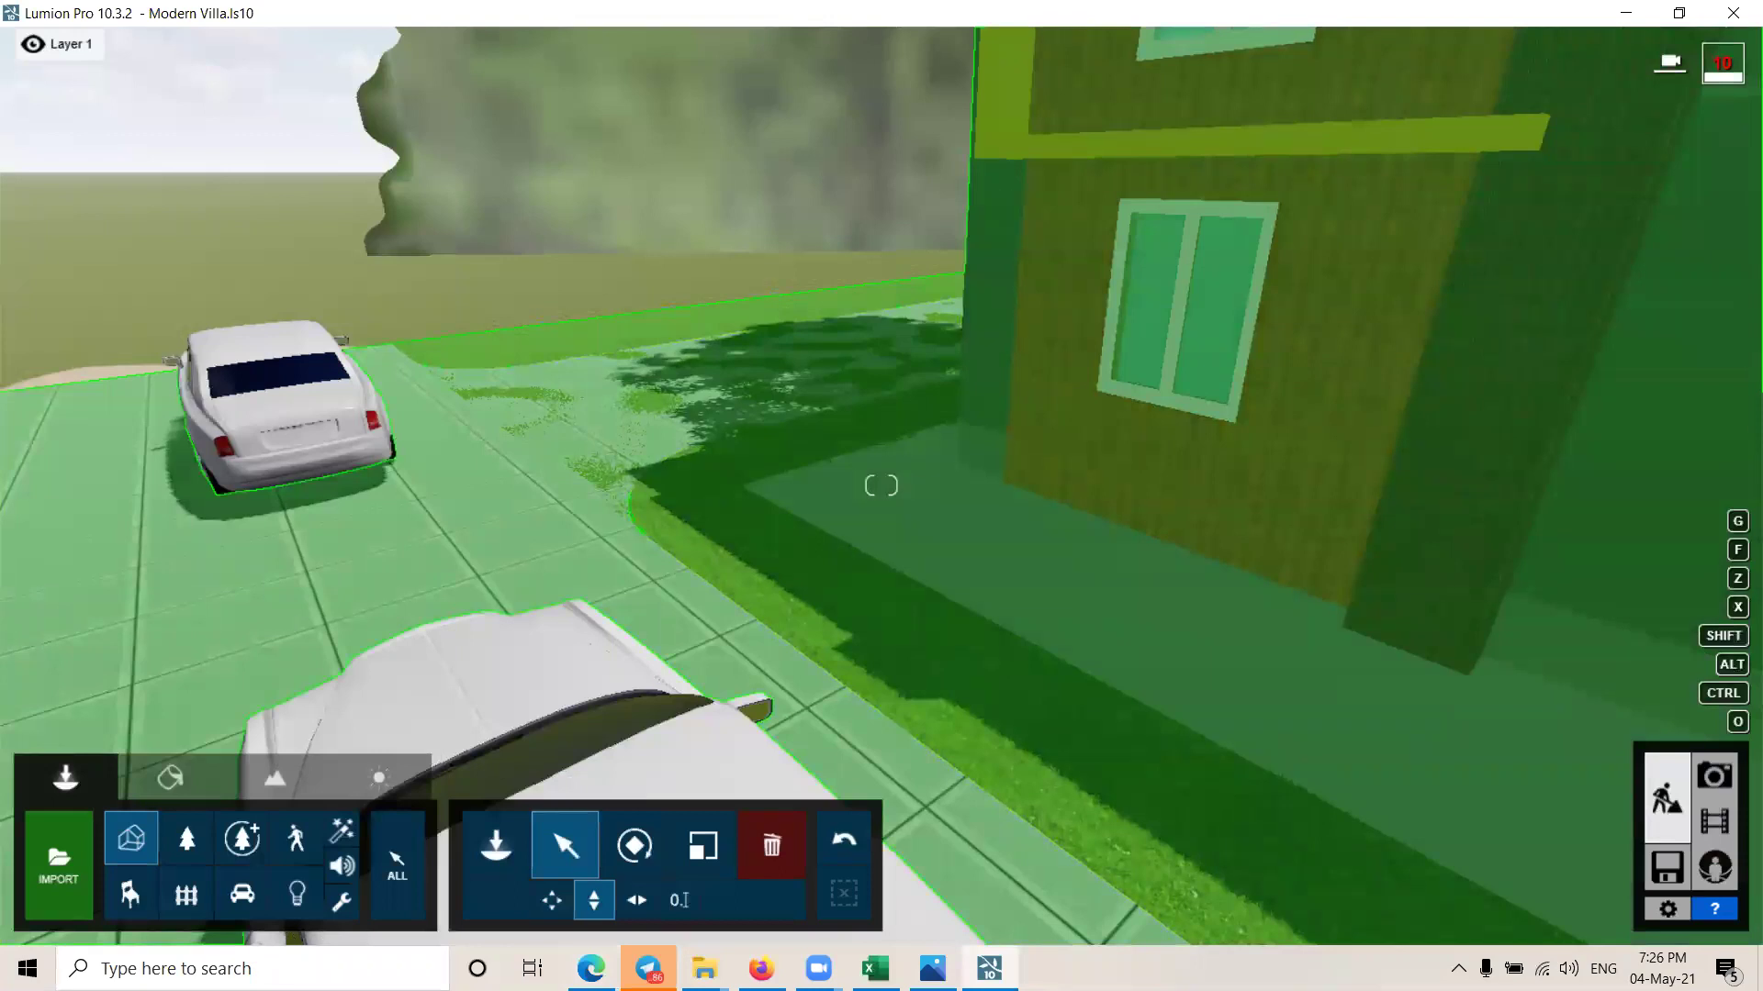
right_drag(1026, 509, 1025, 509)
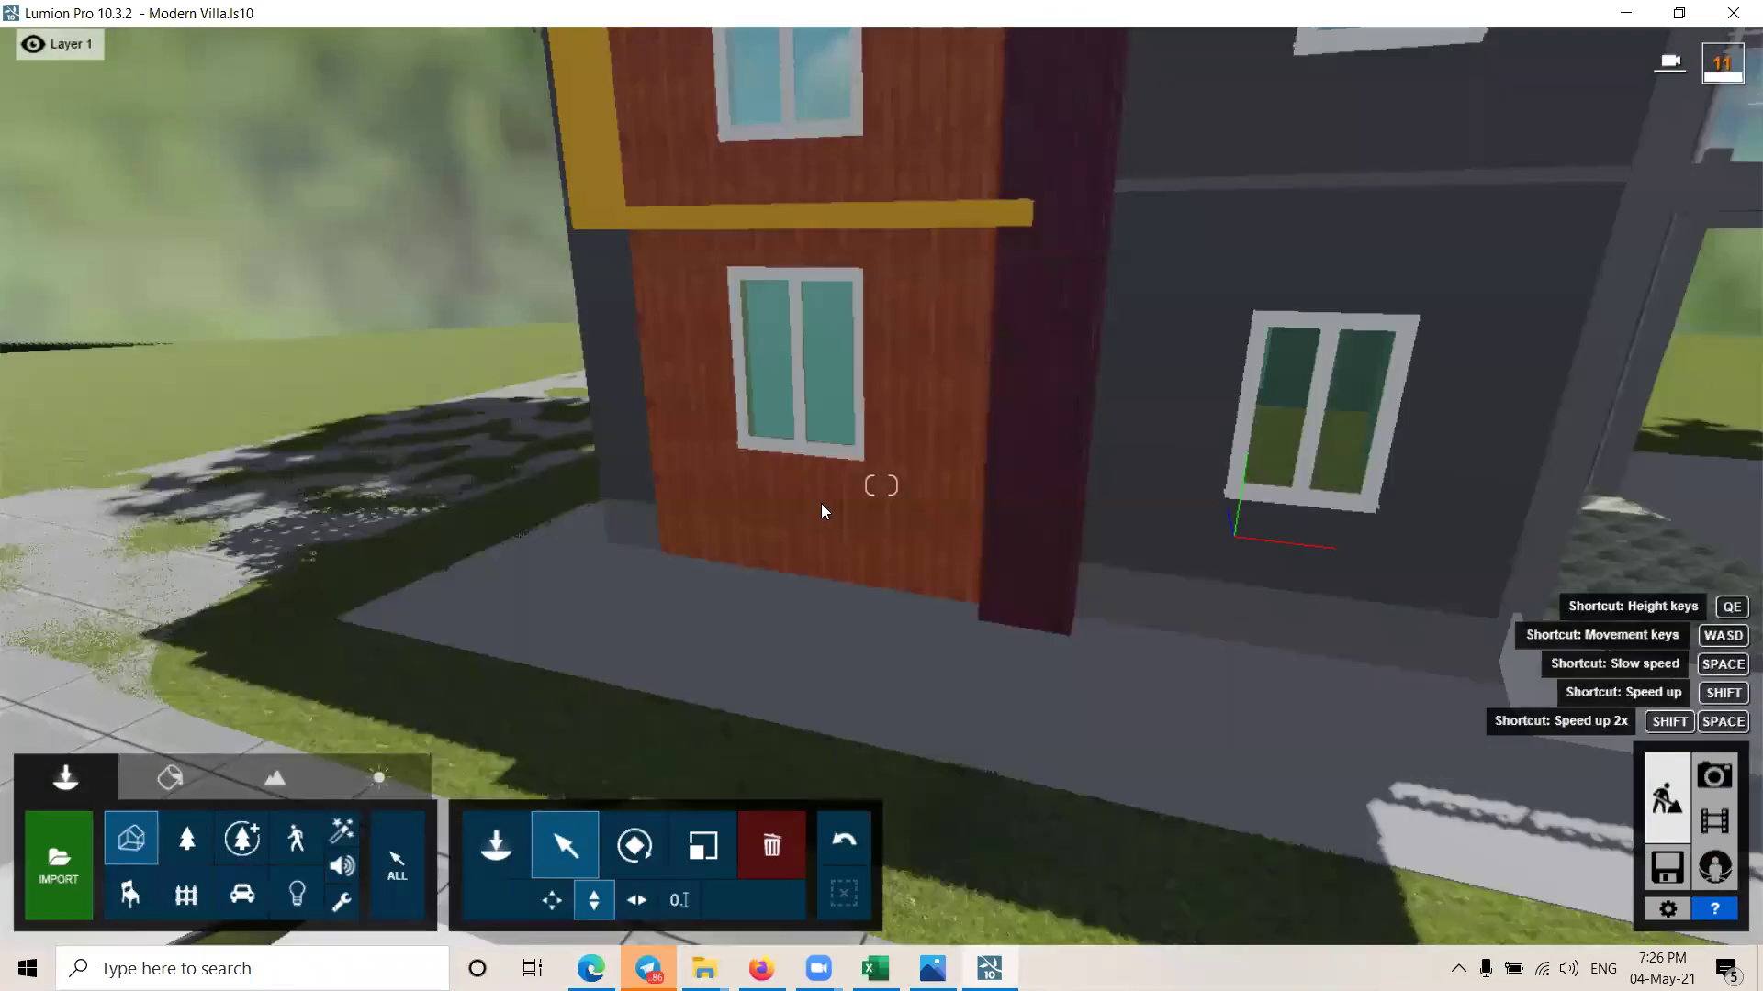
click(821, 503)
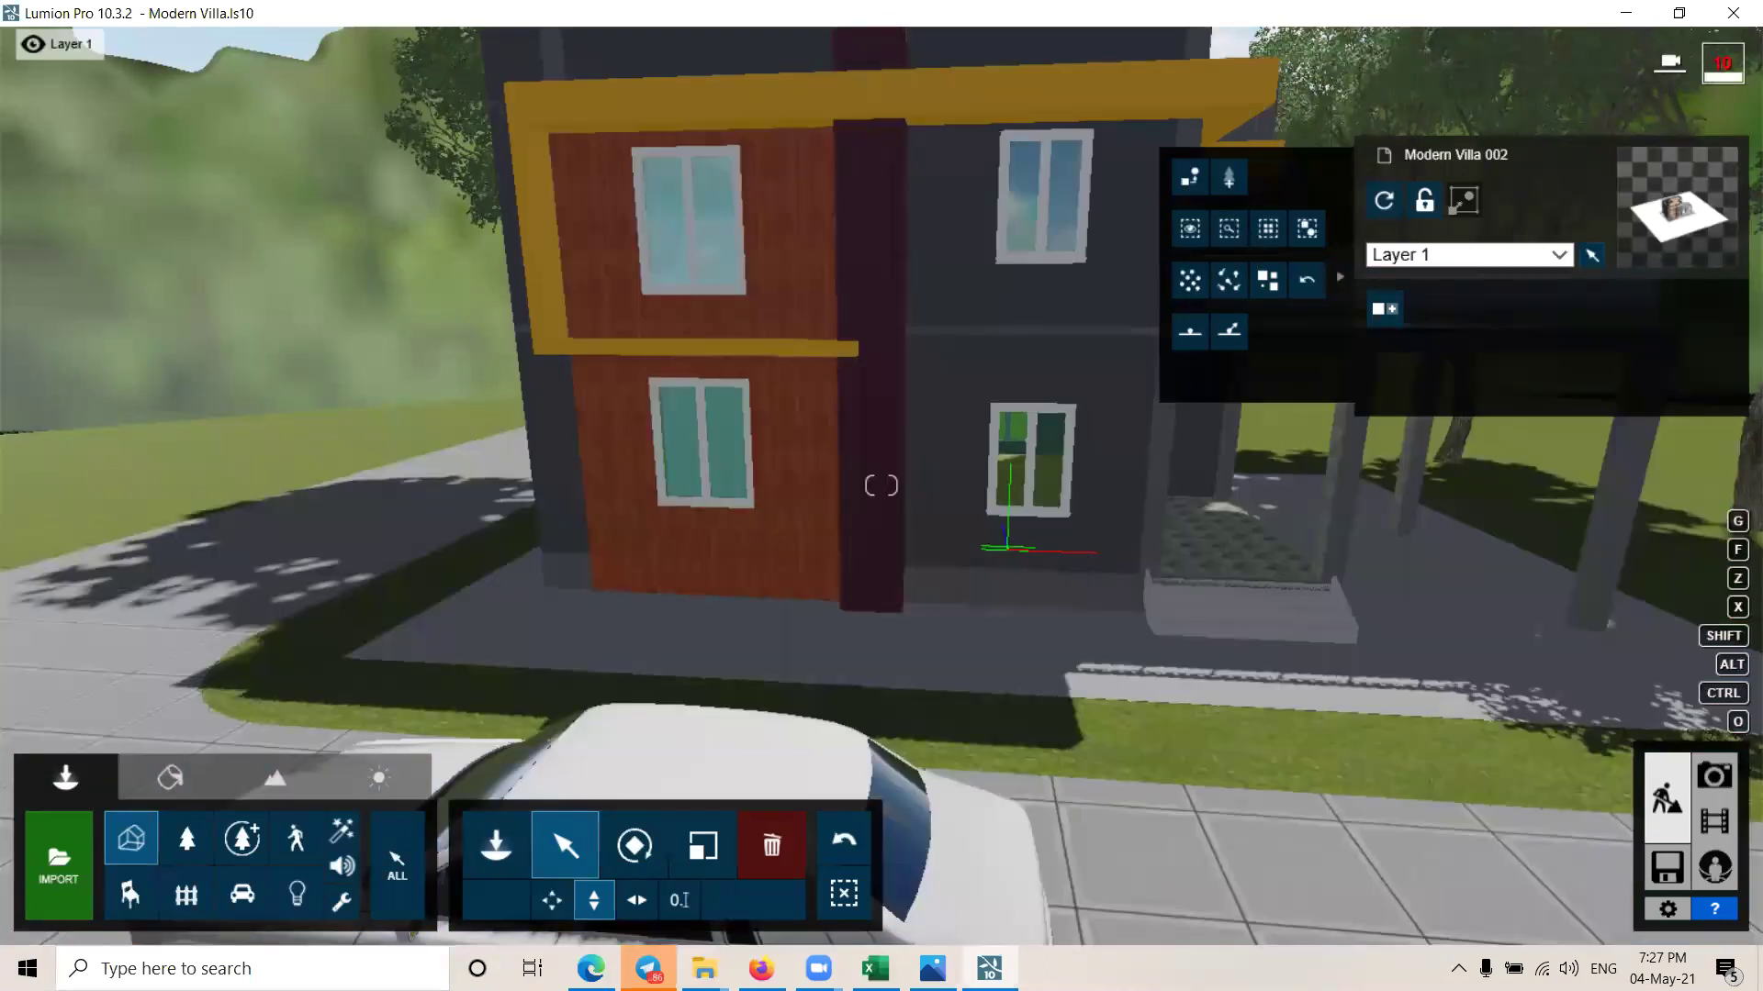
right_drag(880, 484, 880, 485)
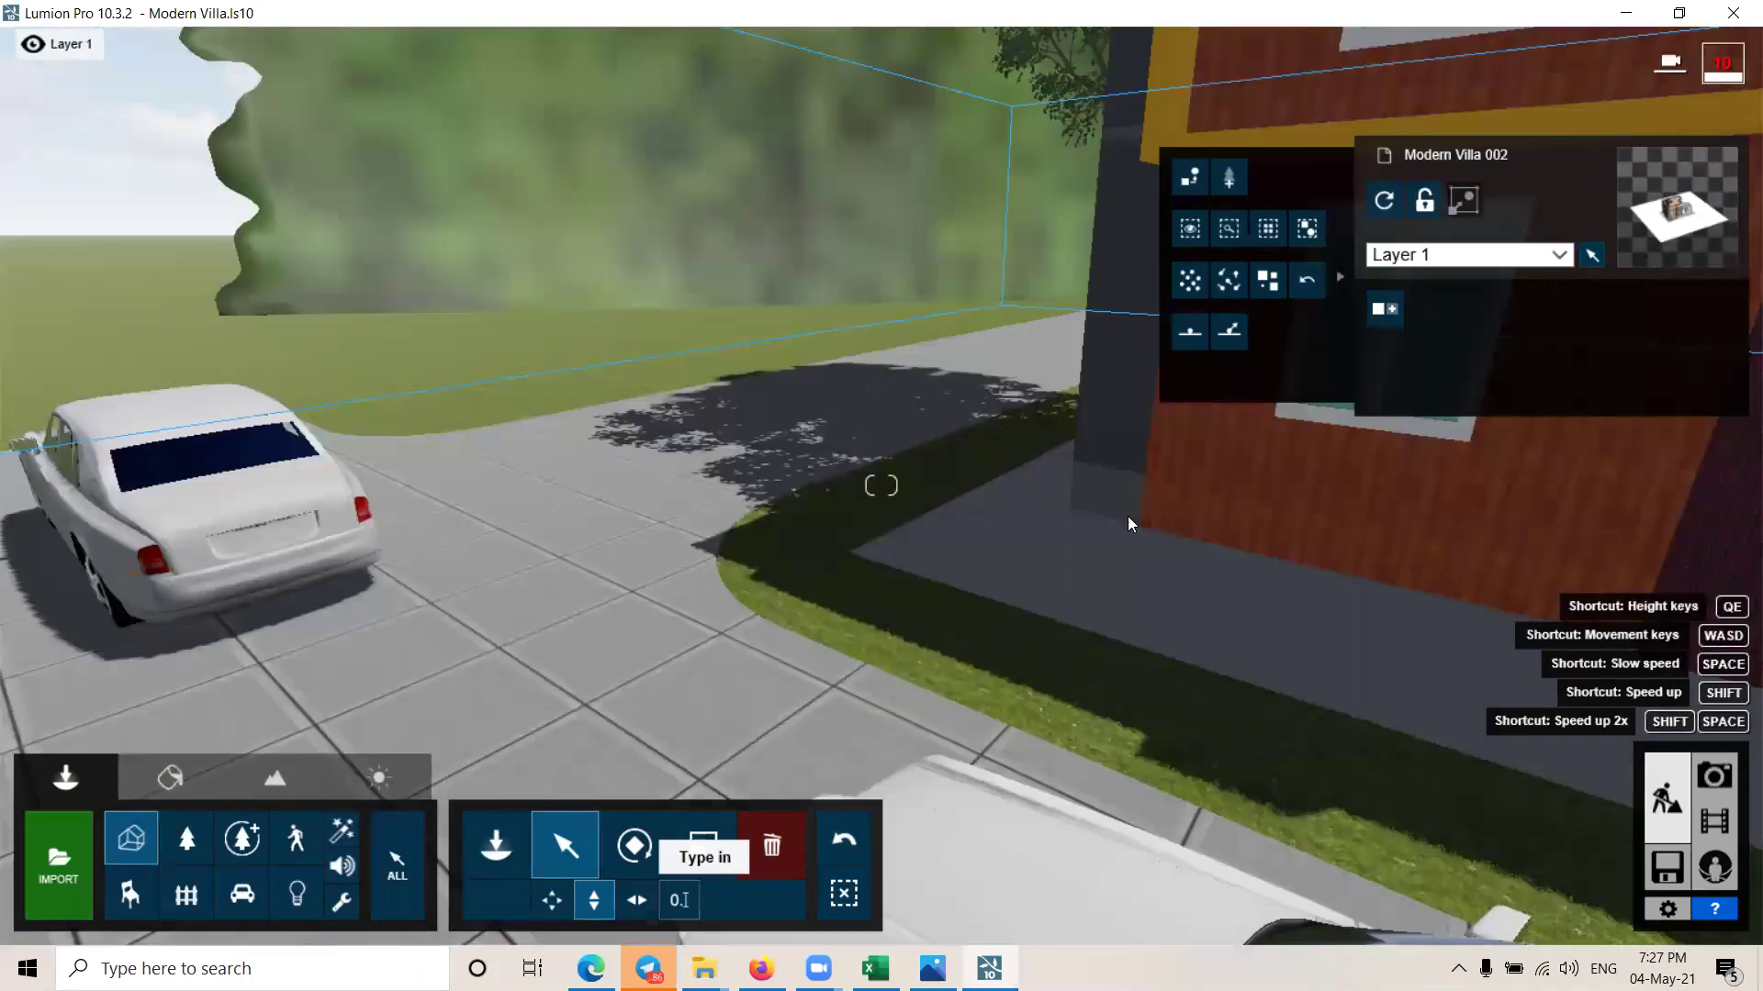
Step: Pick the concrete walkway in the Material Editor and browse Outdoor materials
click(170, 777)
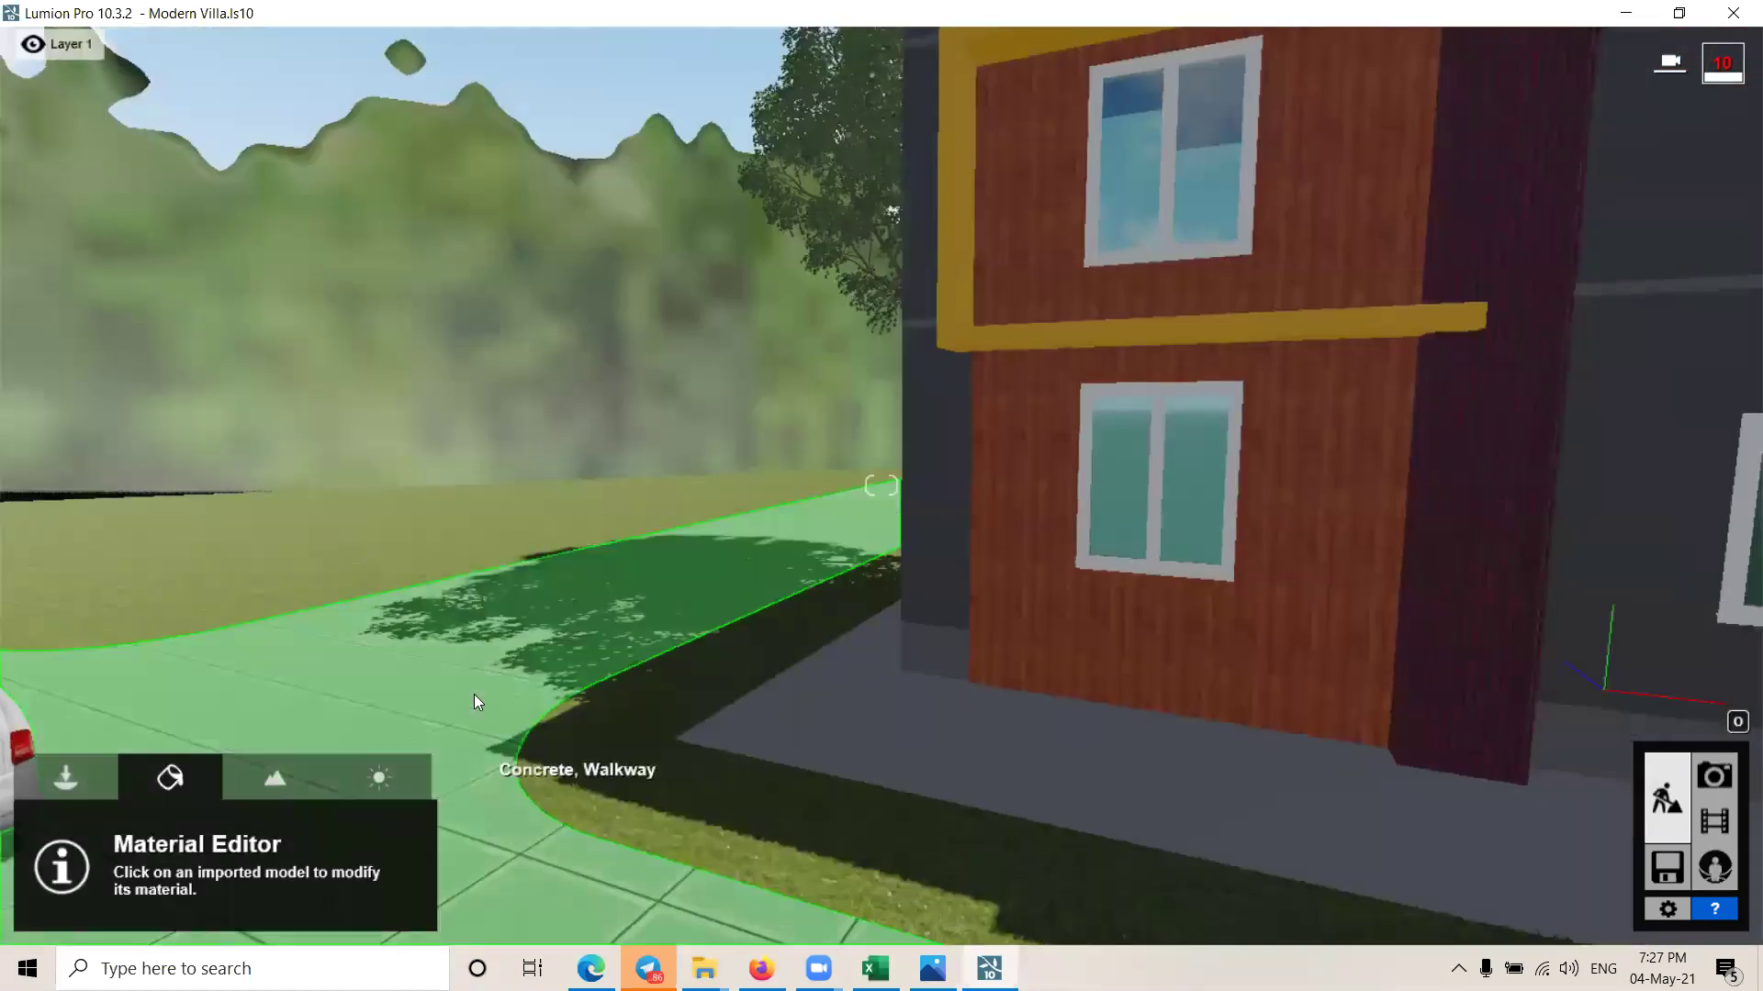
click(473, 696)
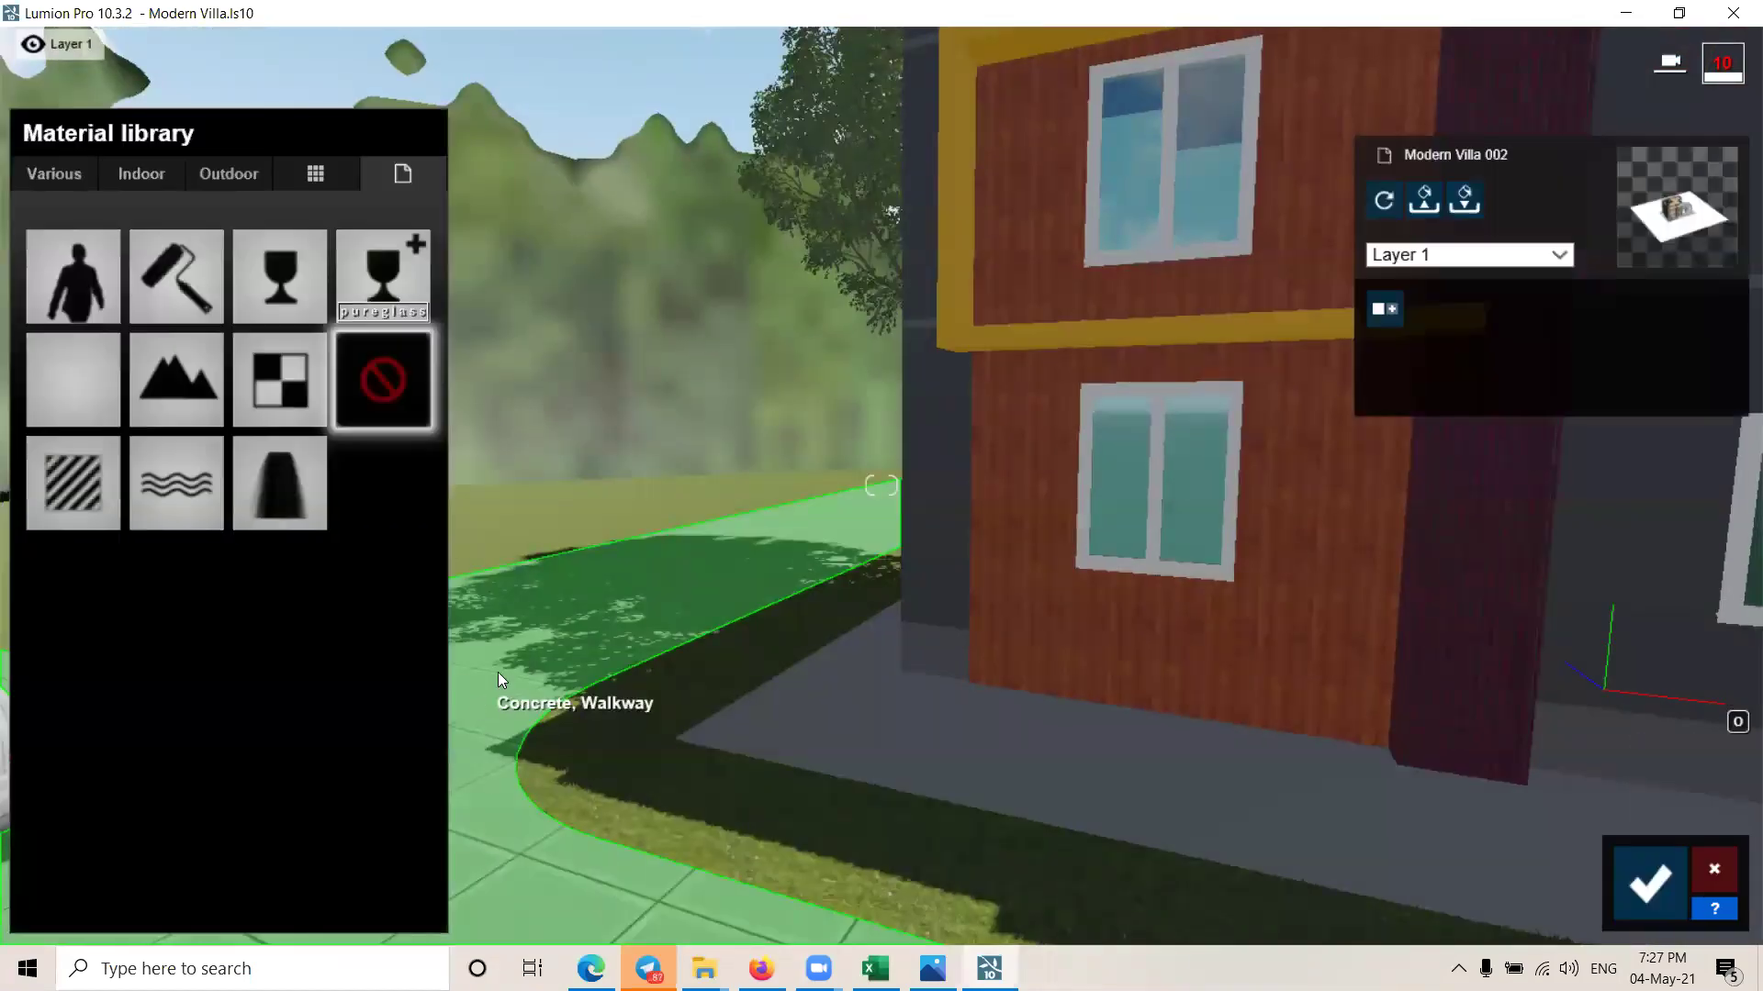
click(228, 175)
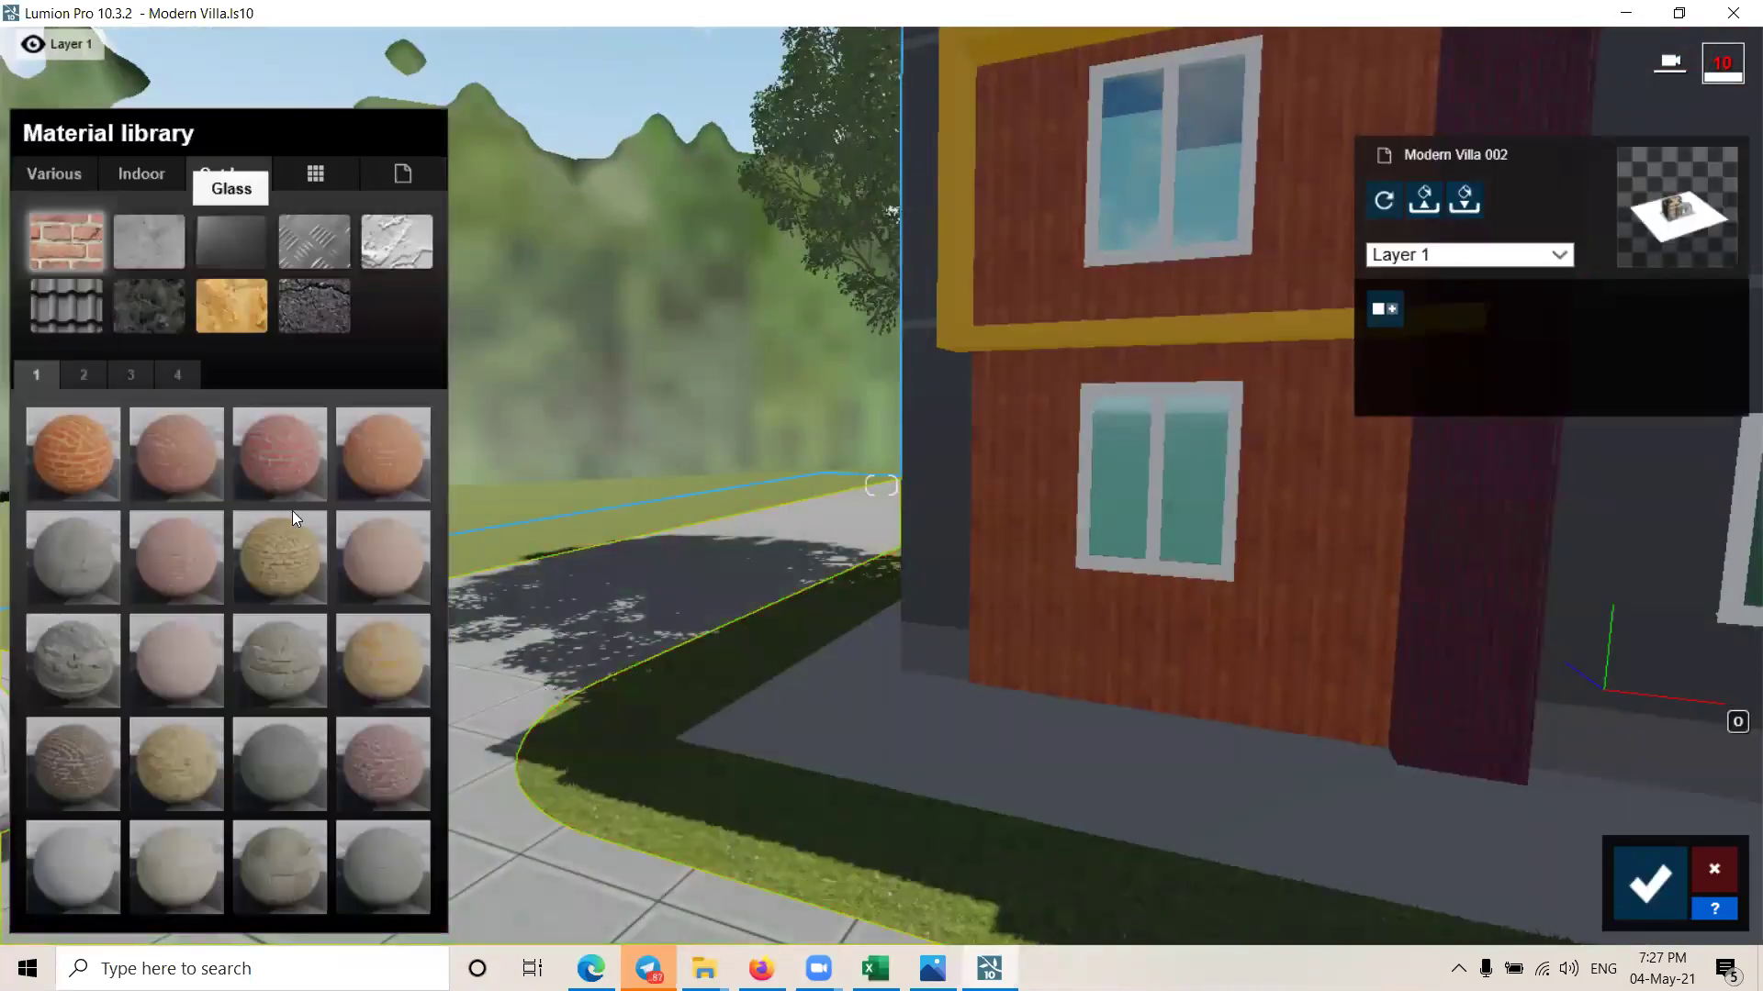
Step: Apply the third asphalt material from page 2 to the walkway and check it
click(318, 312)
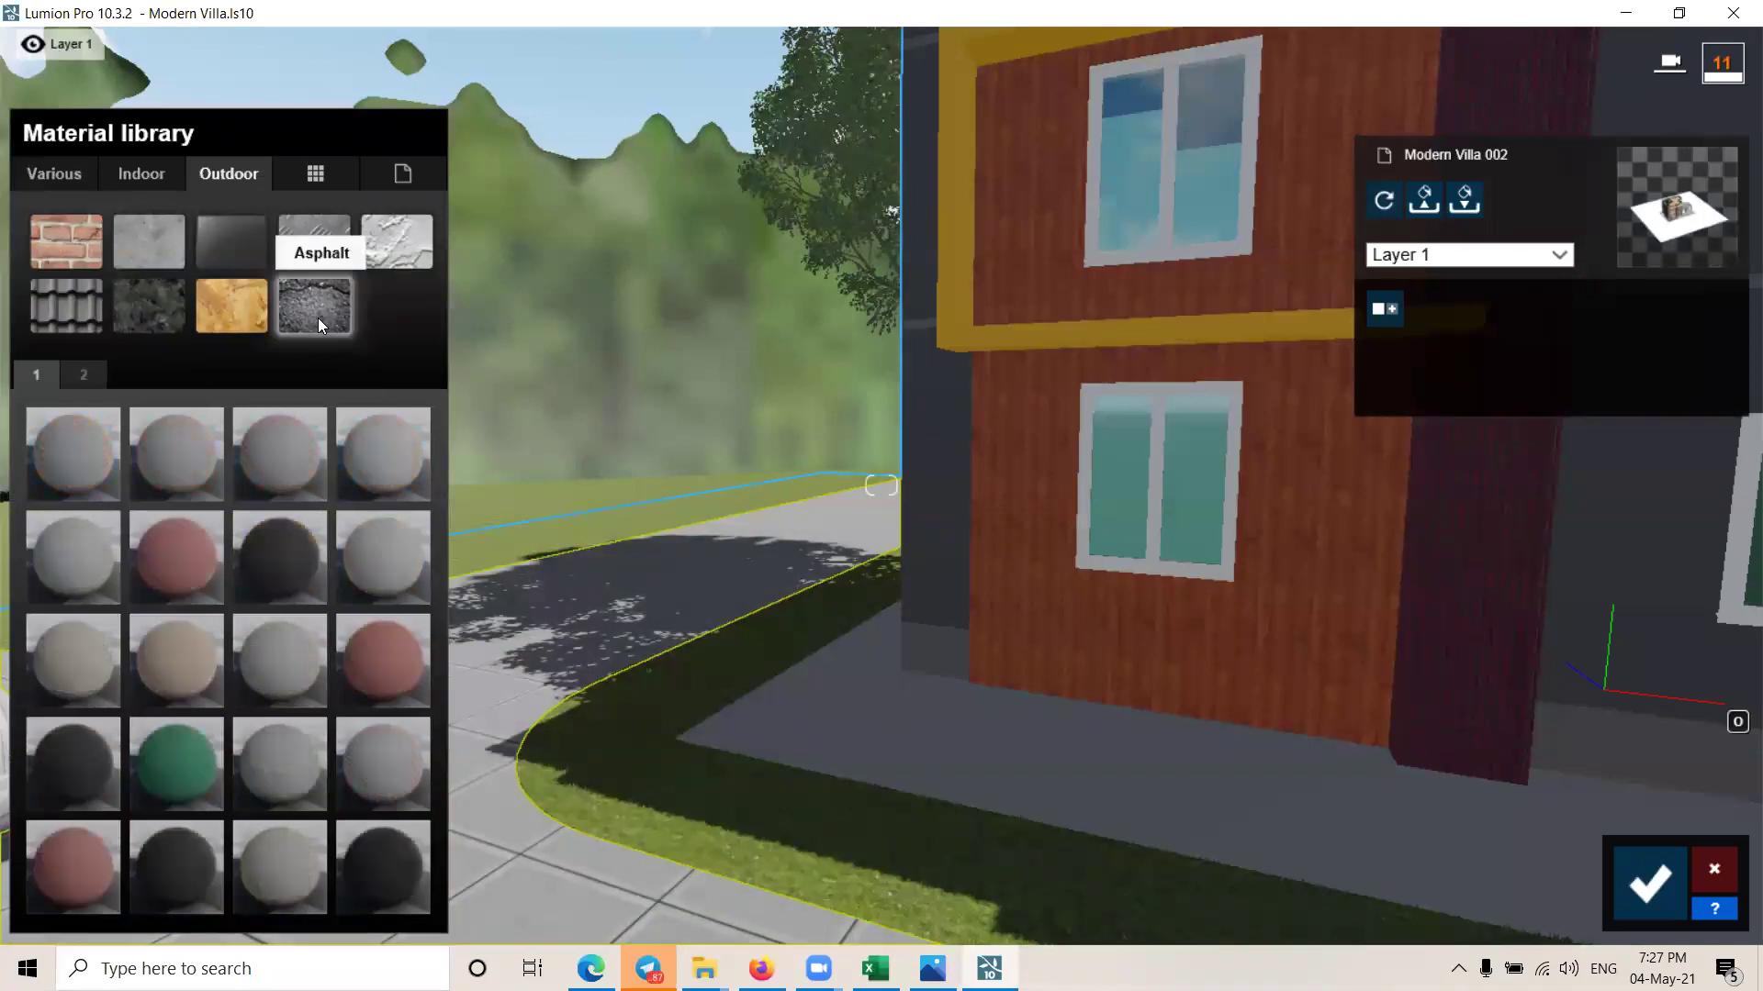
click(83, 375)
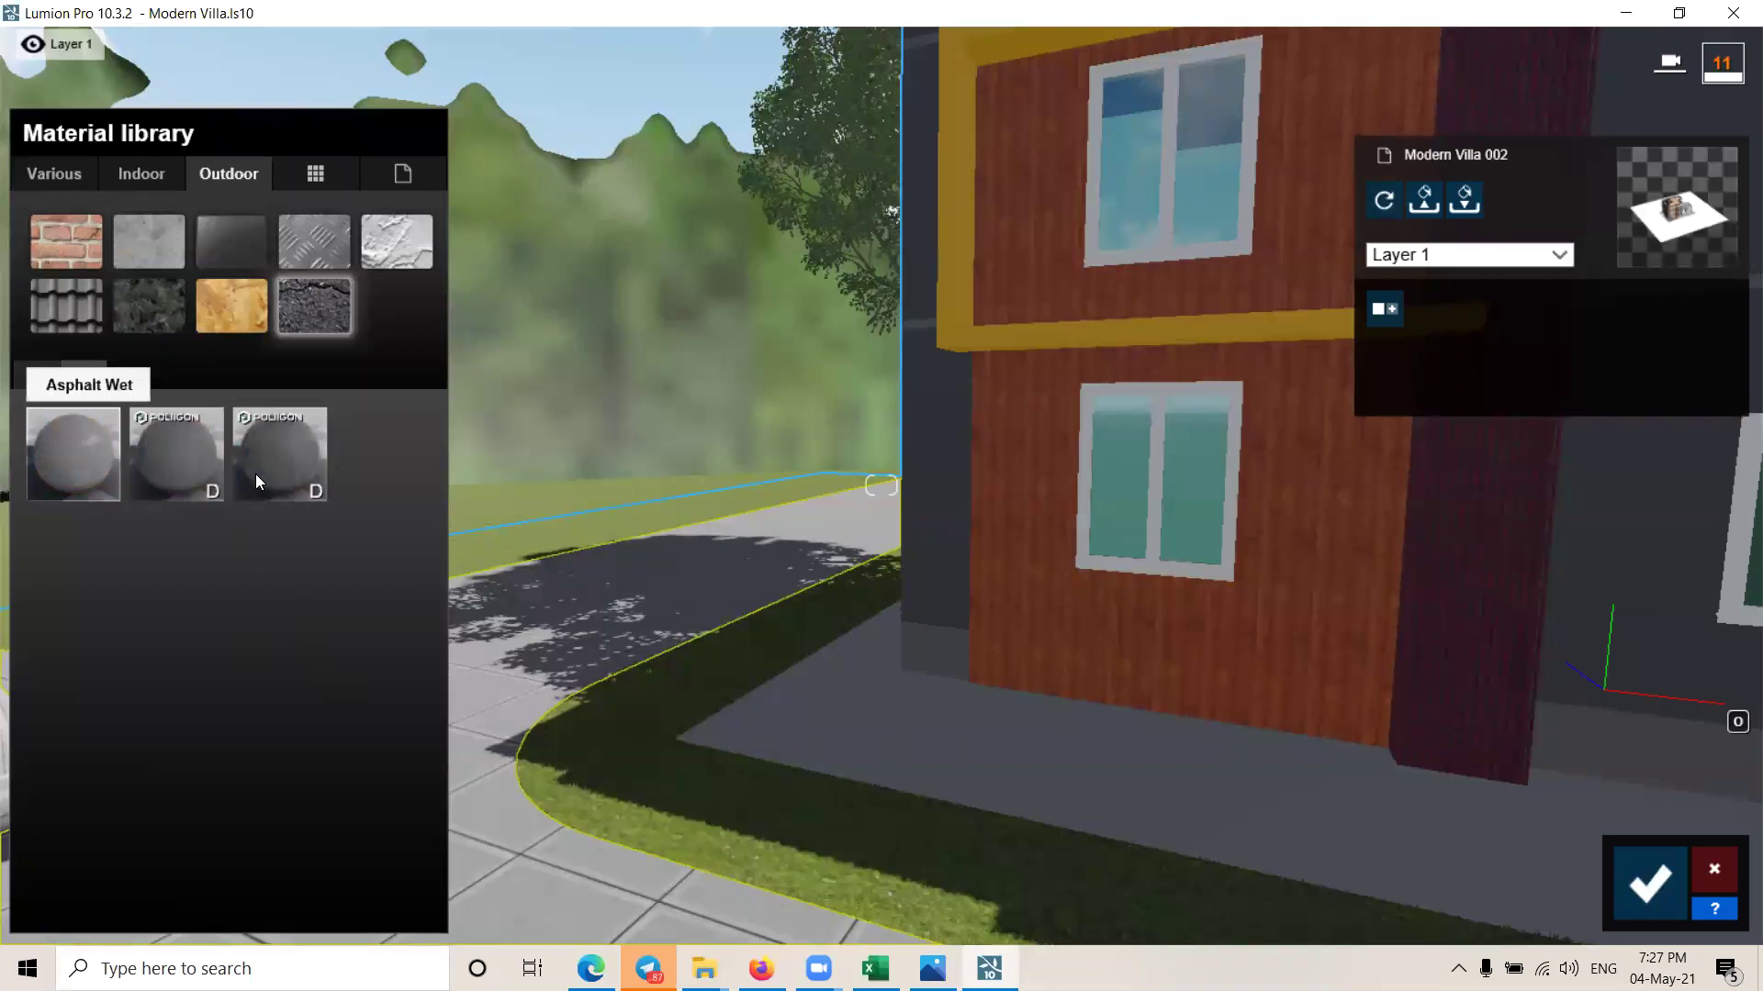
click(263, 484)
right_drag(887, 573, 845, 643)
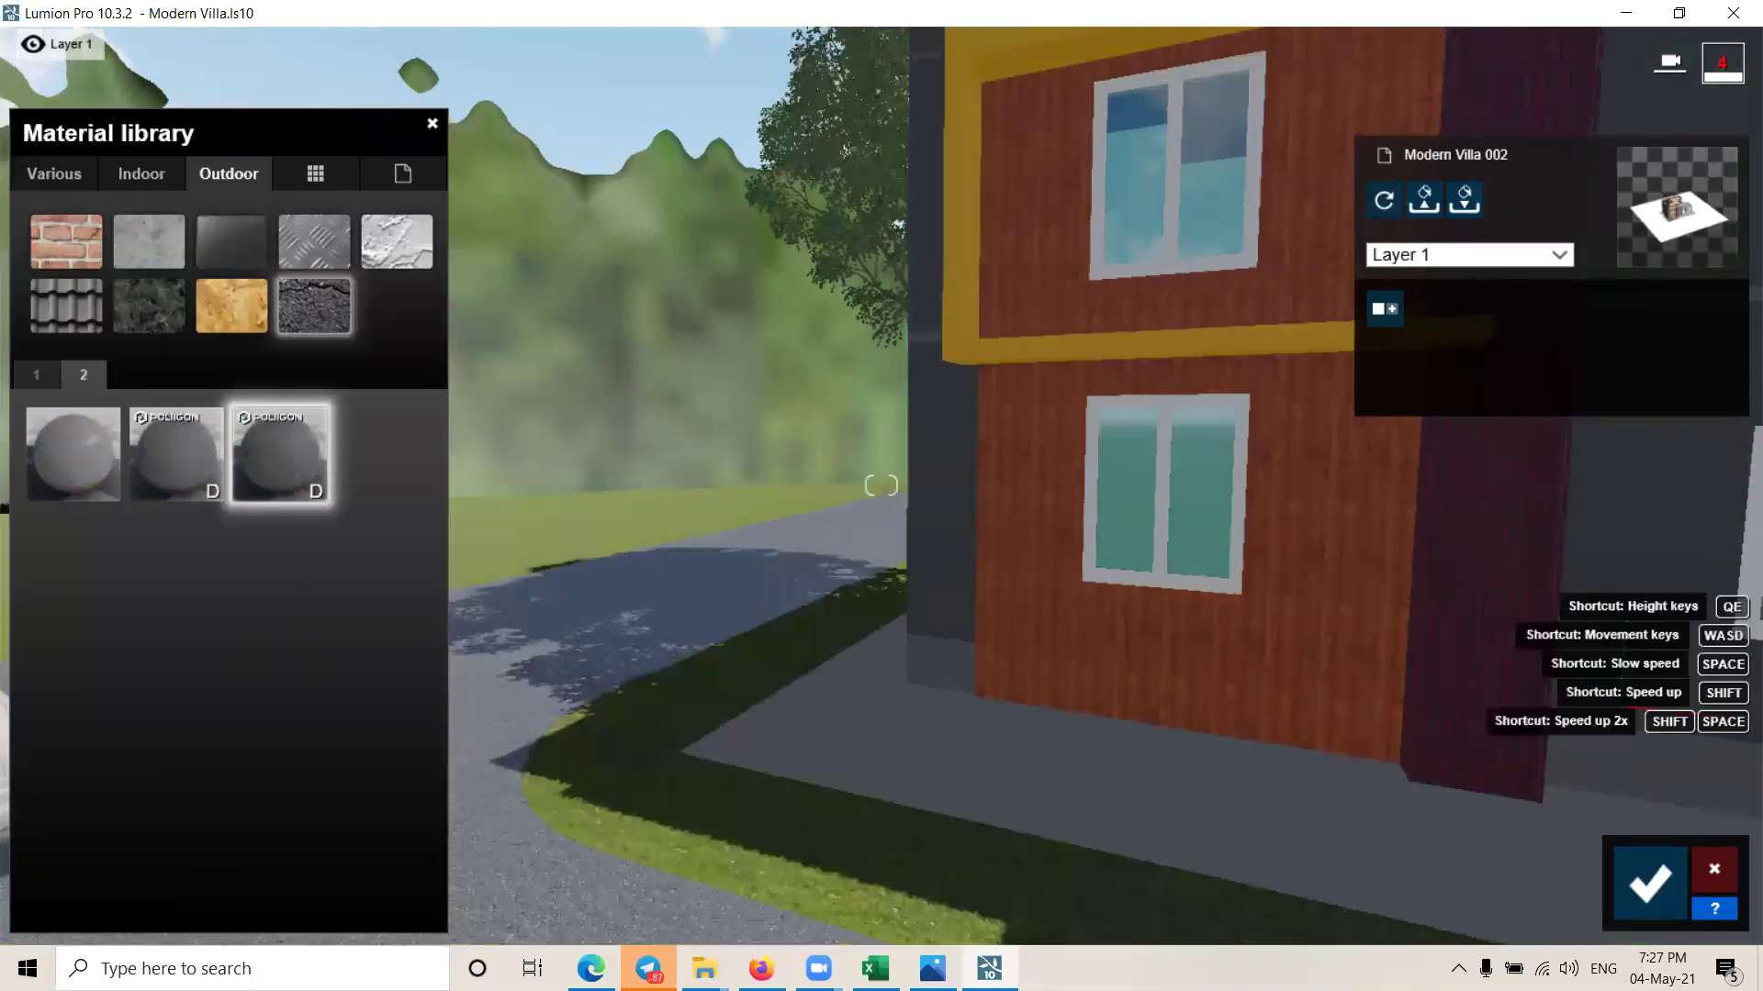
mouse_move(844, 569)
right_down()
mouse_move(824, 539)
mouse_move(881, 588)
right_up()
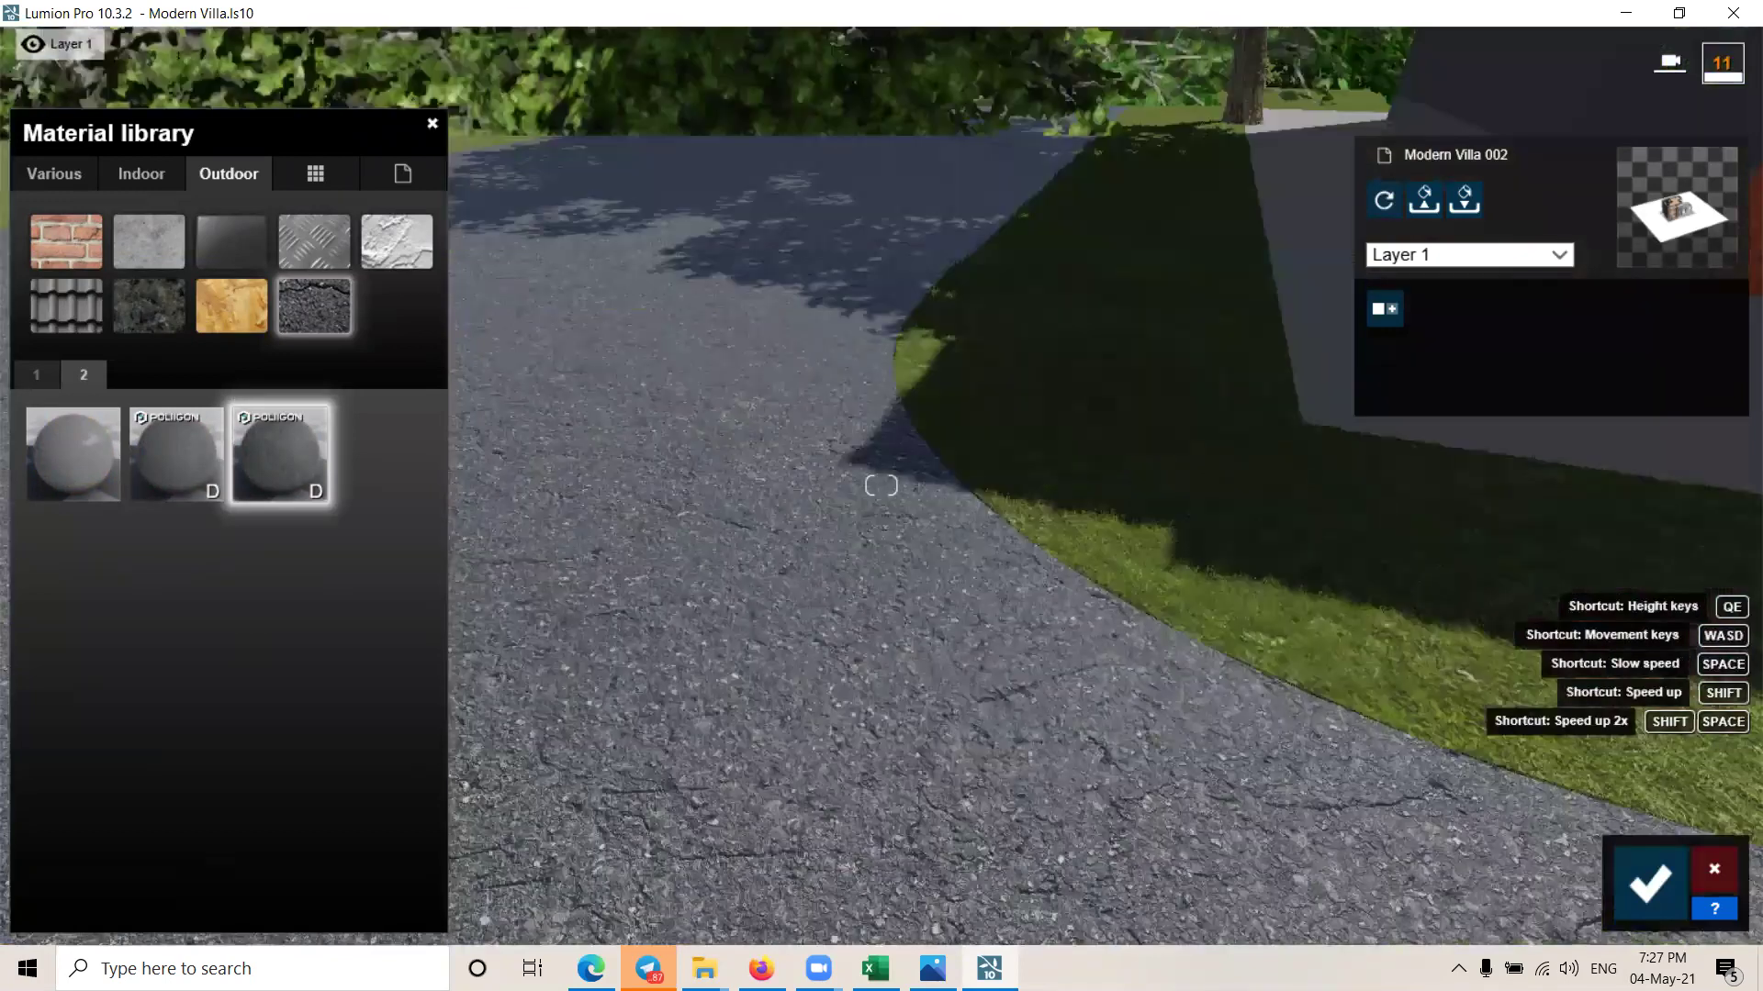
Step: Accept the material changes and select the Vinyl Sheet Flooring ground for editing
scroll(871, 624, up, 1)
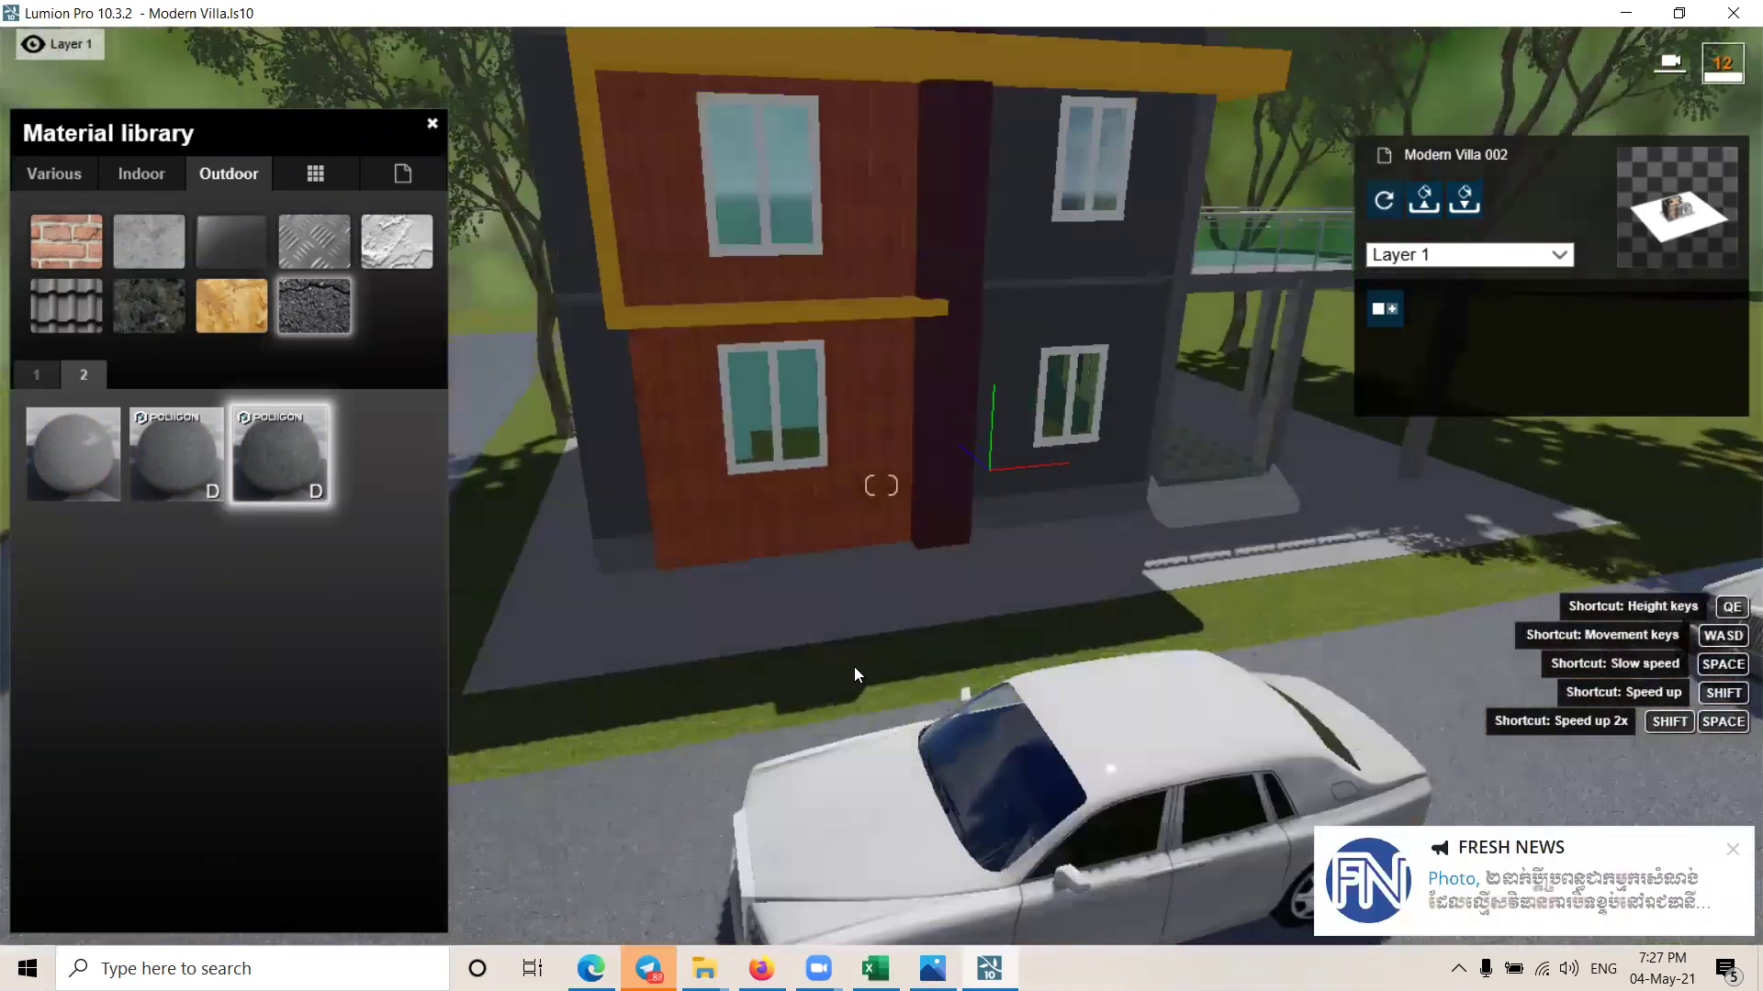
scroll(1010, 762, up, 3)
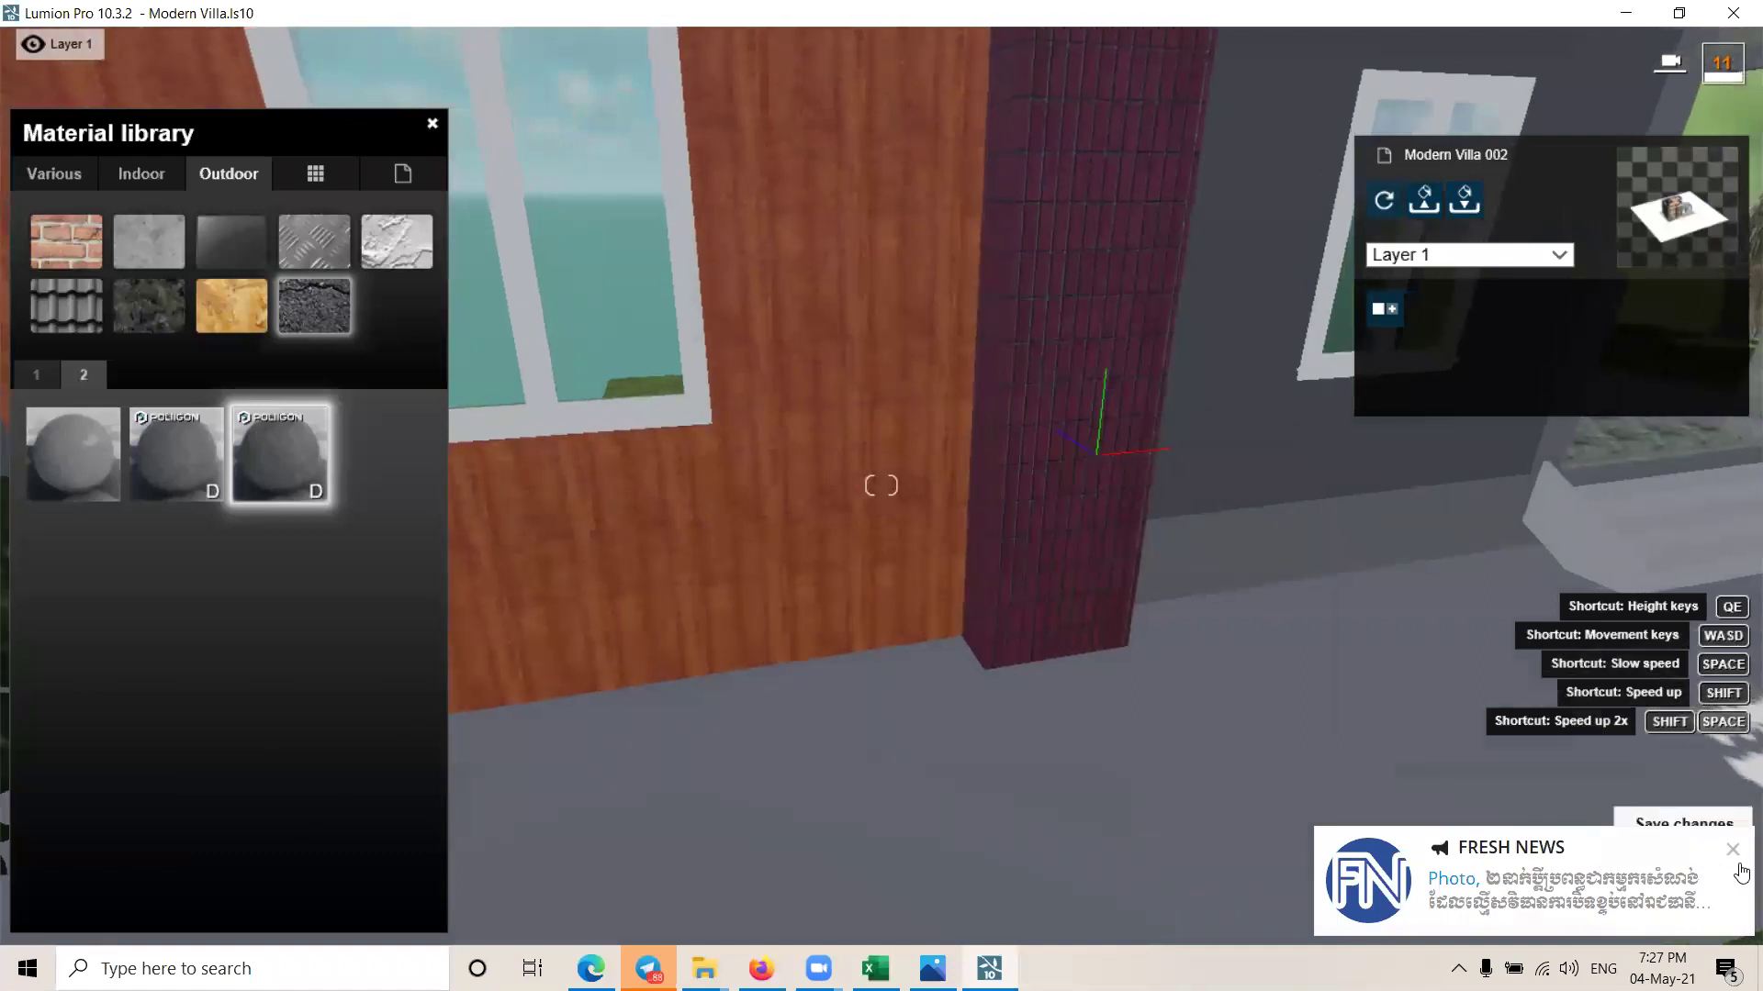
click(1652, 876)
click(1405, 773)
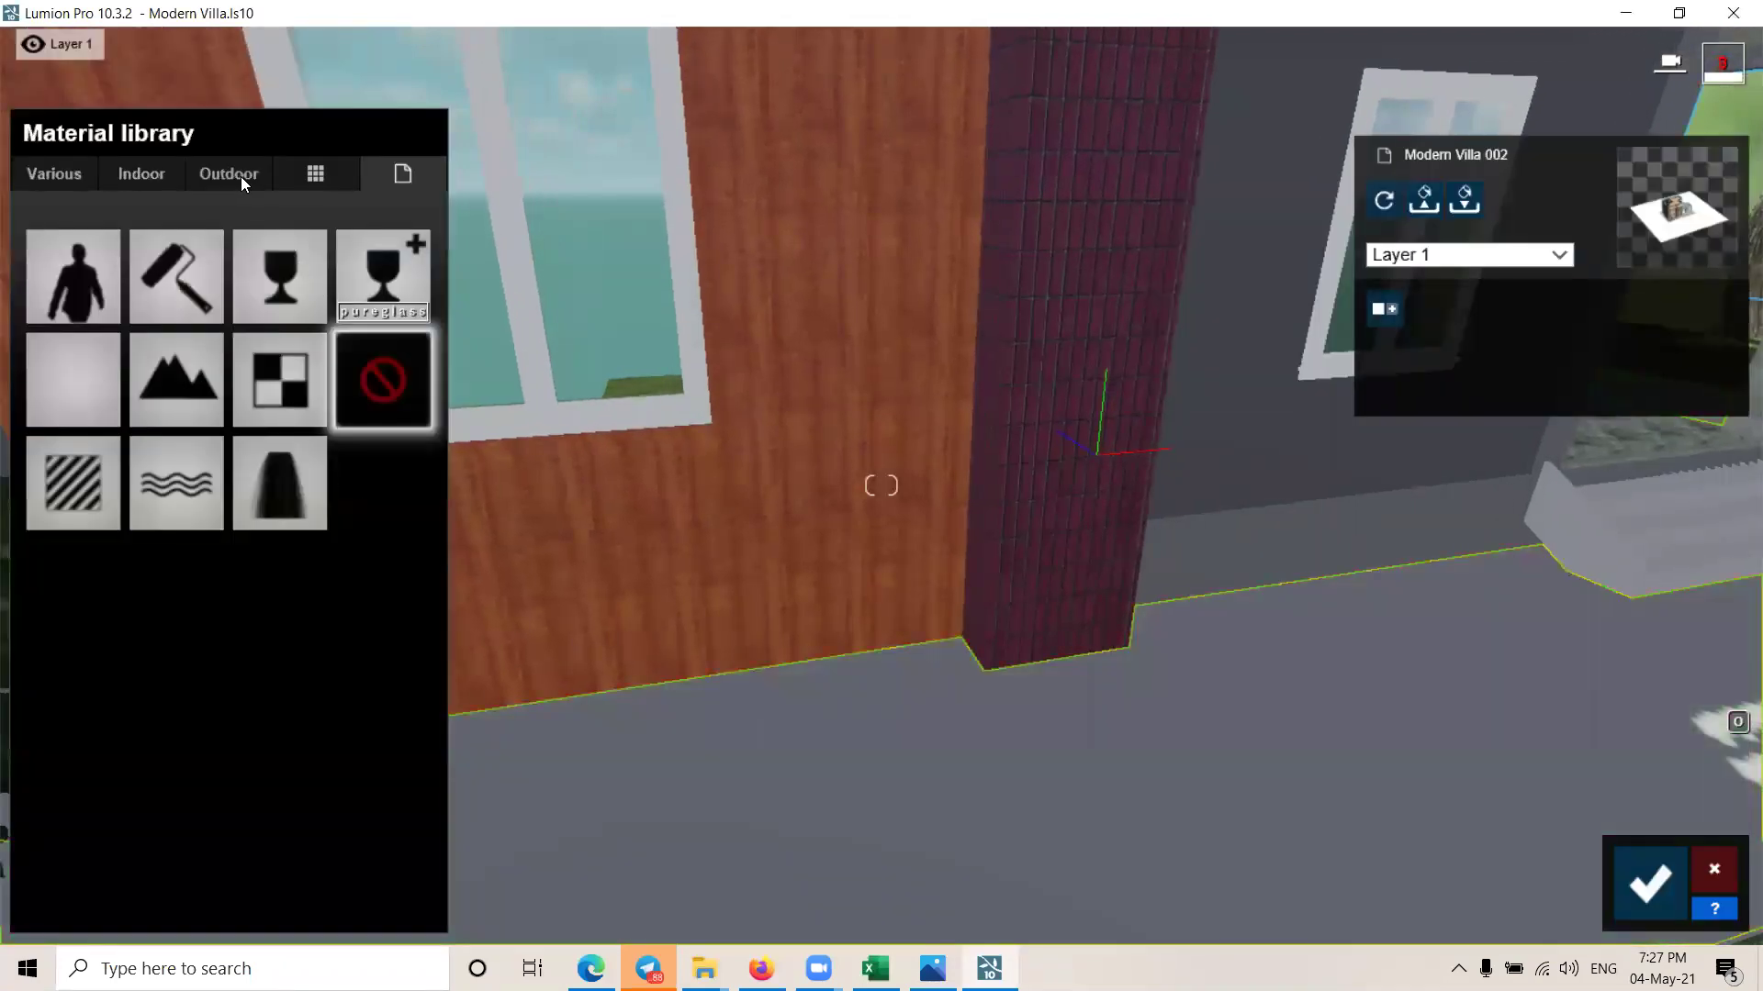
Step: Apply a grey sidewalk paving from page 2 of Outdoor Stone materials to the ground
click(235, 176)
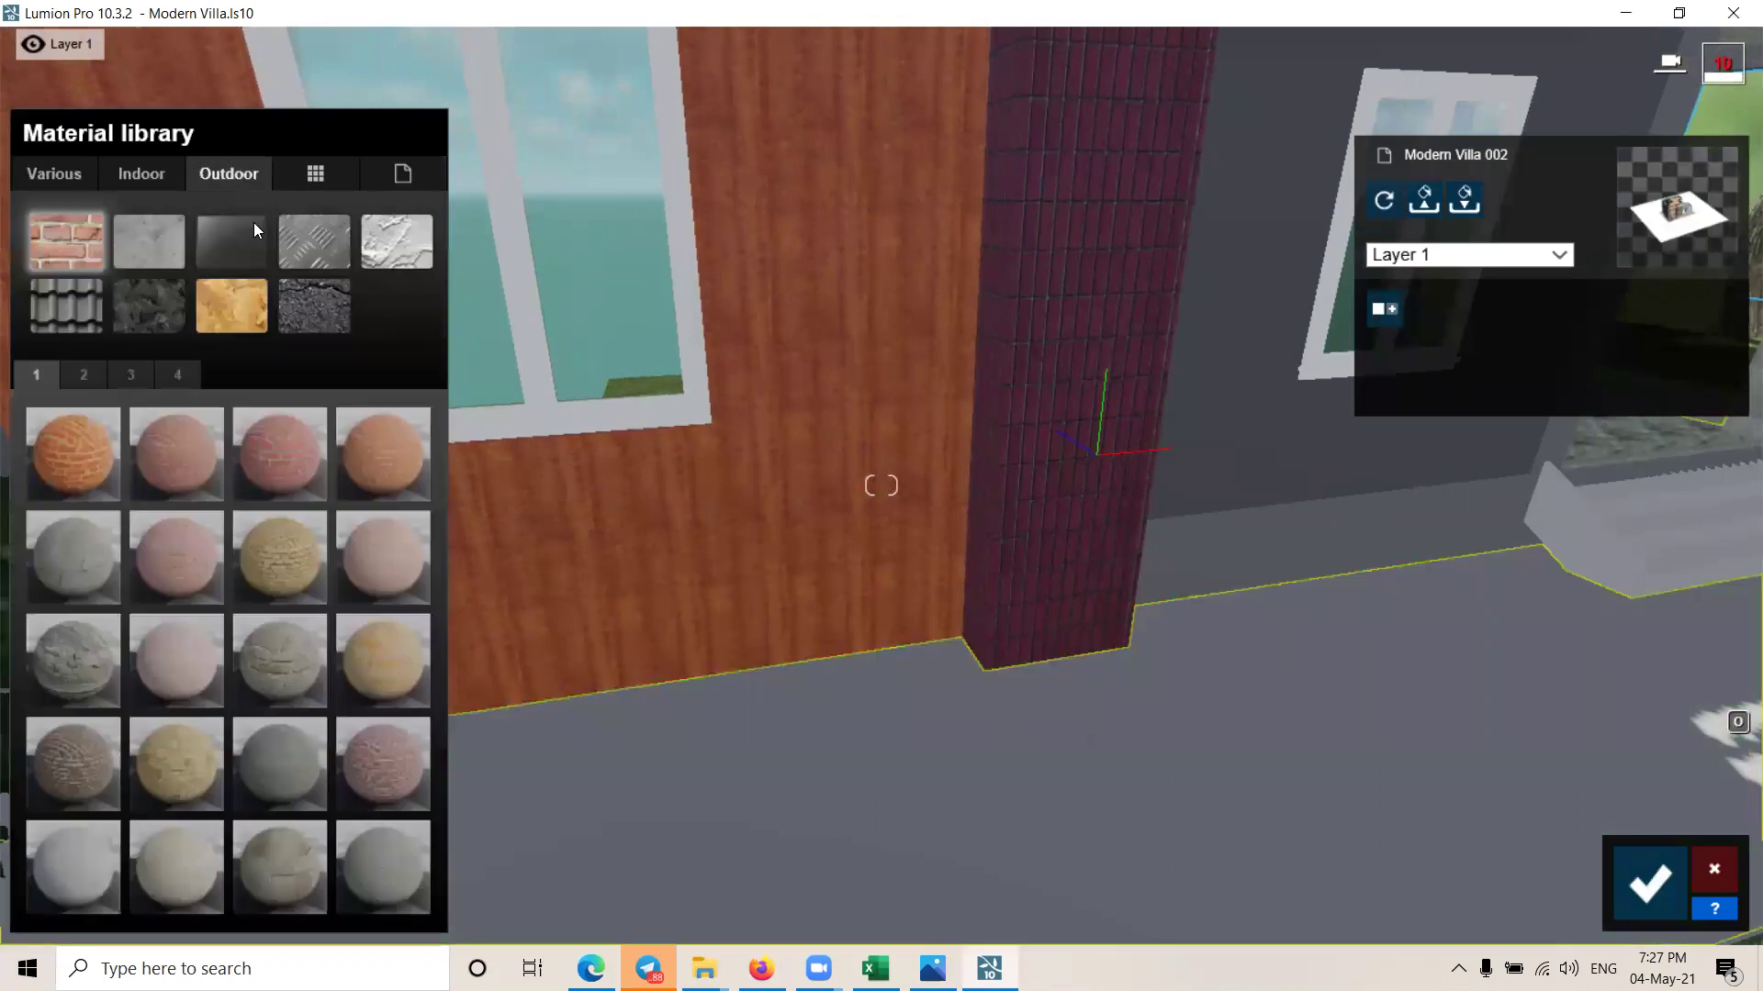
click(121, 243)
click(133, 305)
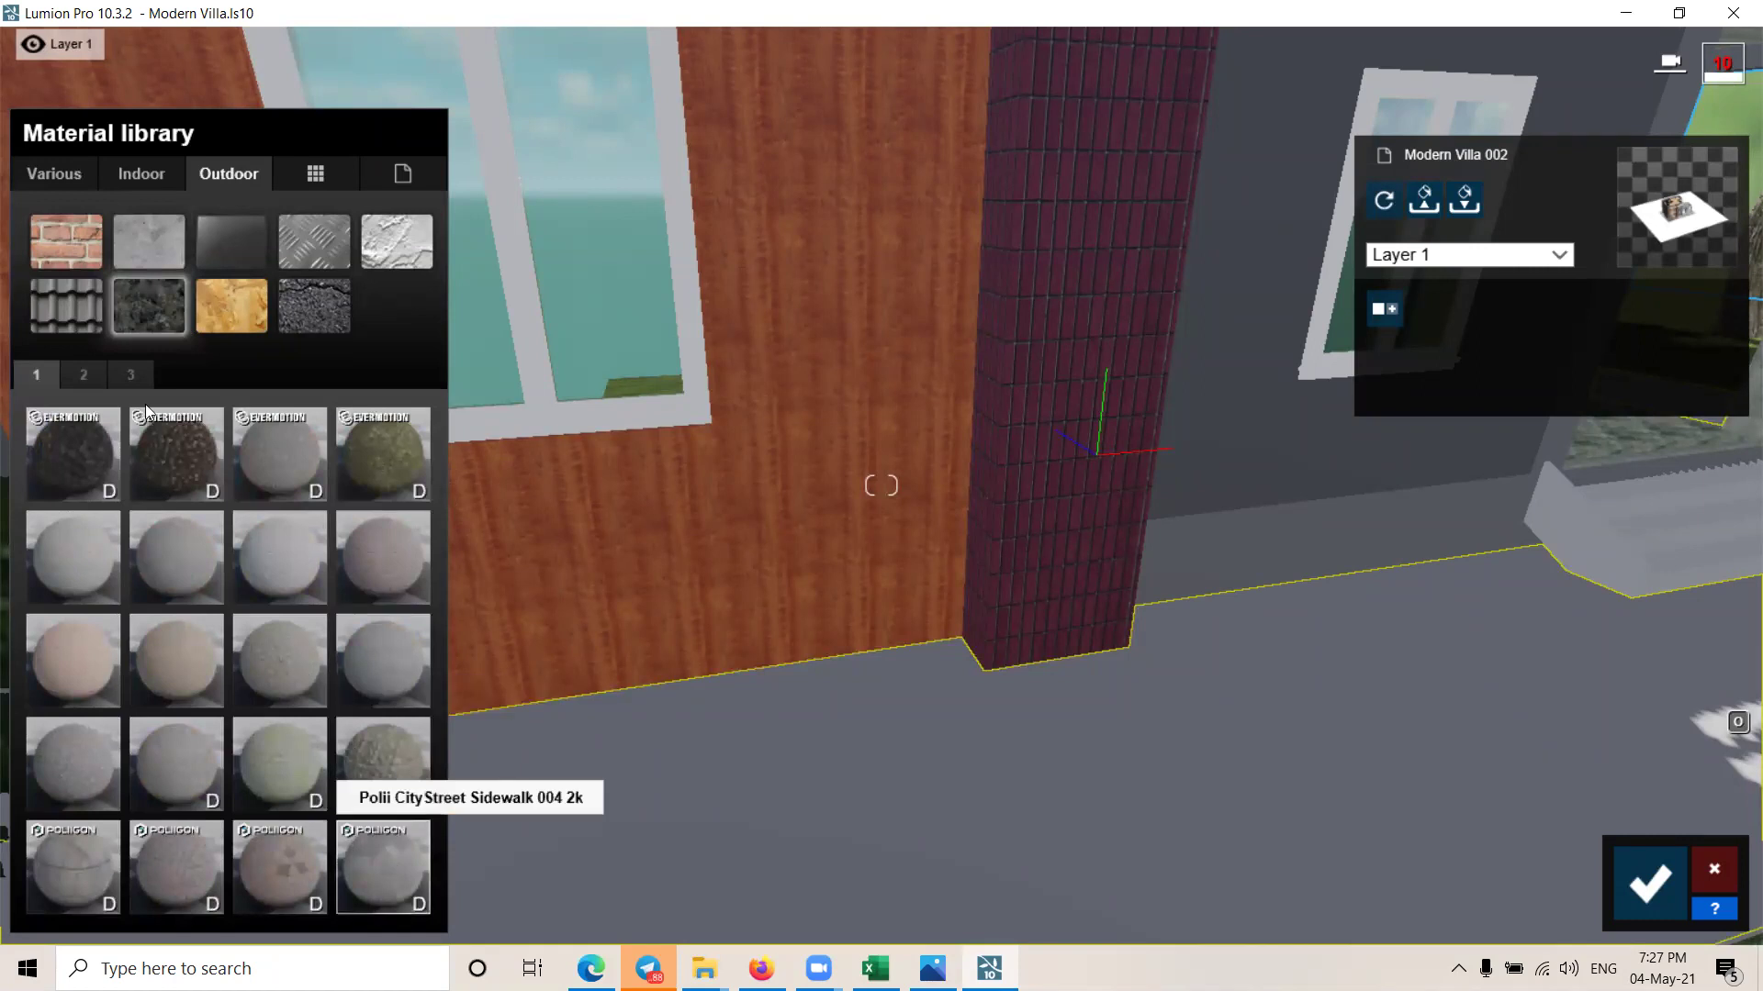
click(94, 370)
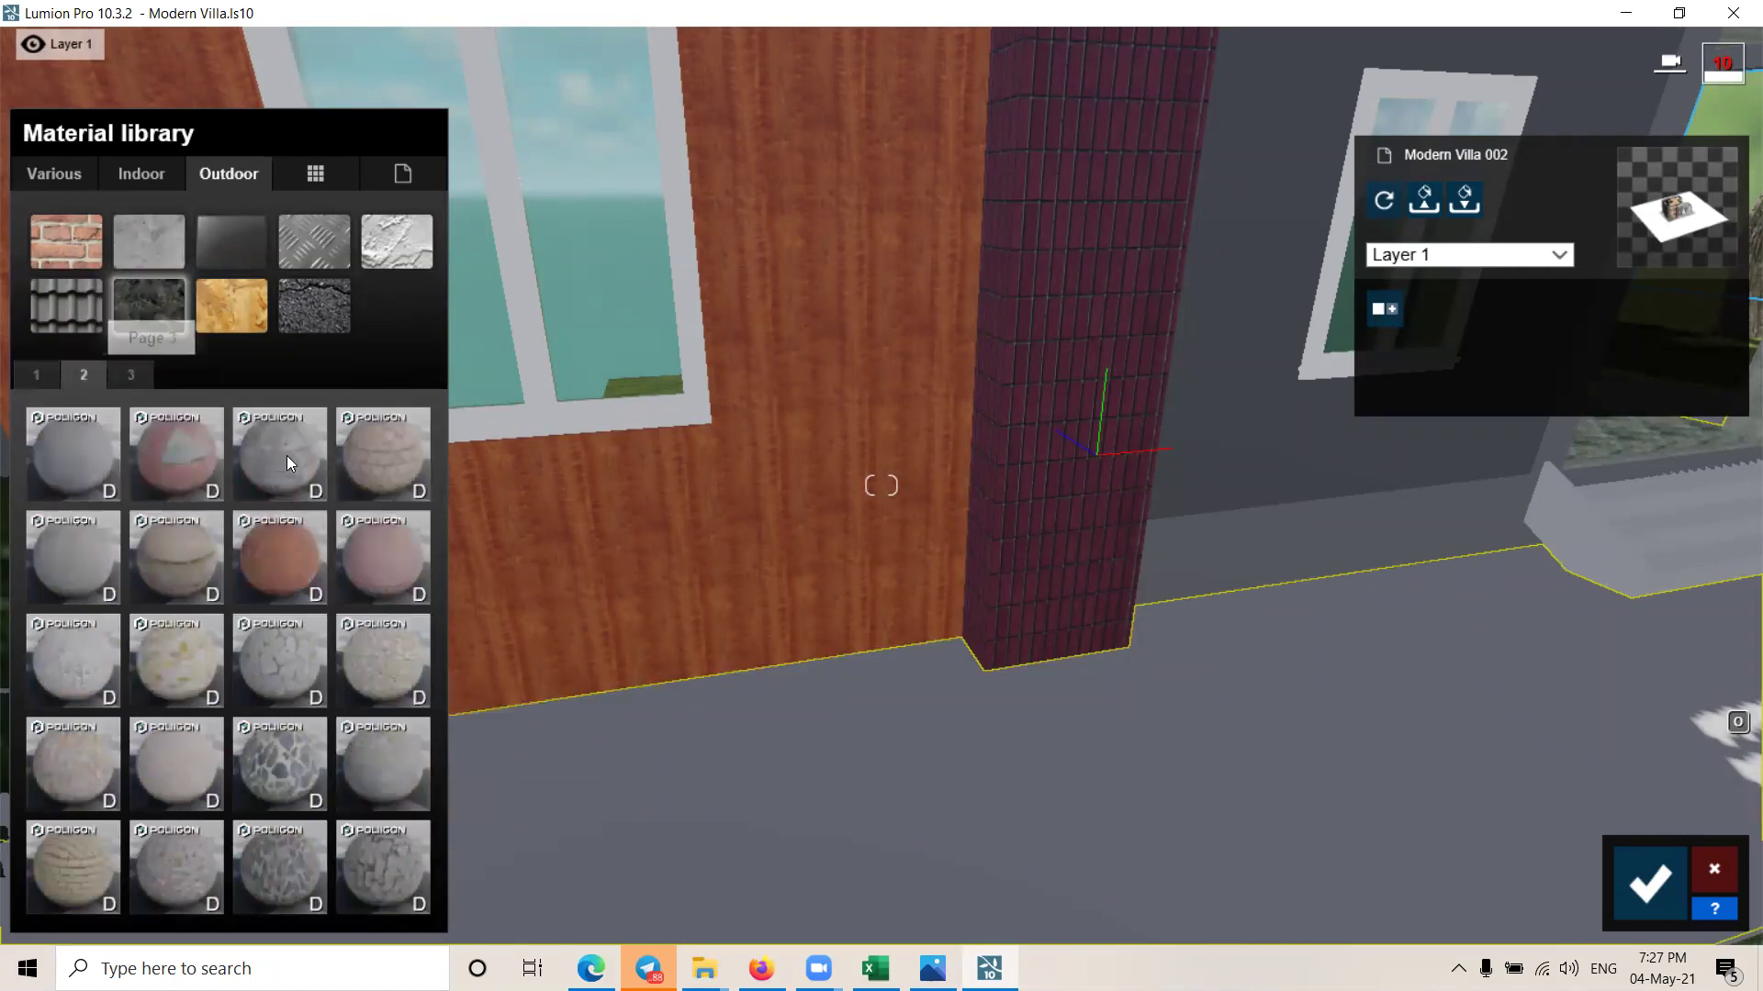
click(1116, 564)
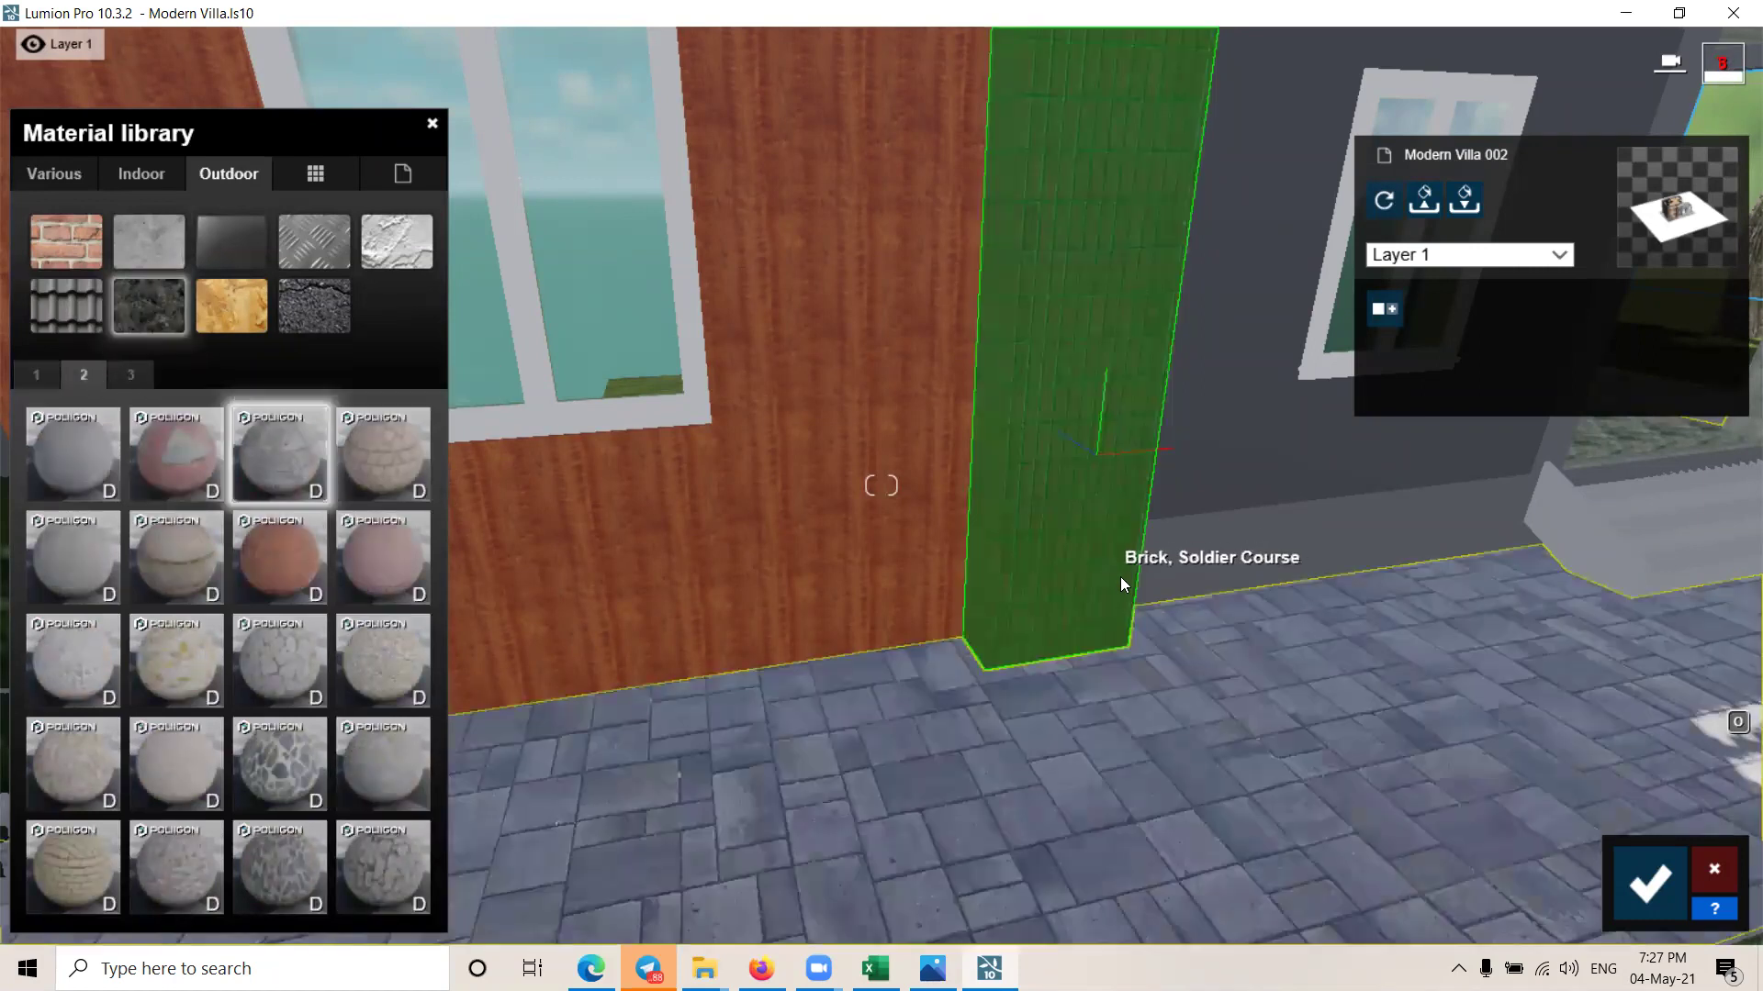
Step: View the full facade and switch the ground to the lighter Polii CityStreet Sidewalk 011 2k
right_drag(1120, 577, 1166, 606)
key(s)
mouse_move(882, 485)
right_down()
mouse_move(827, 486)
mouse_move(1010, 486)
right_up()
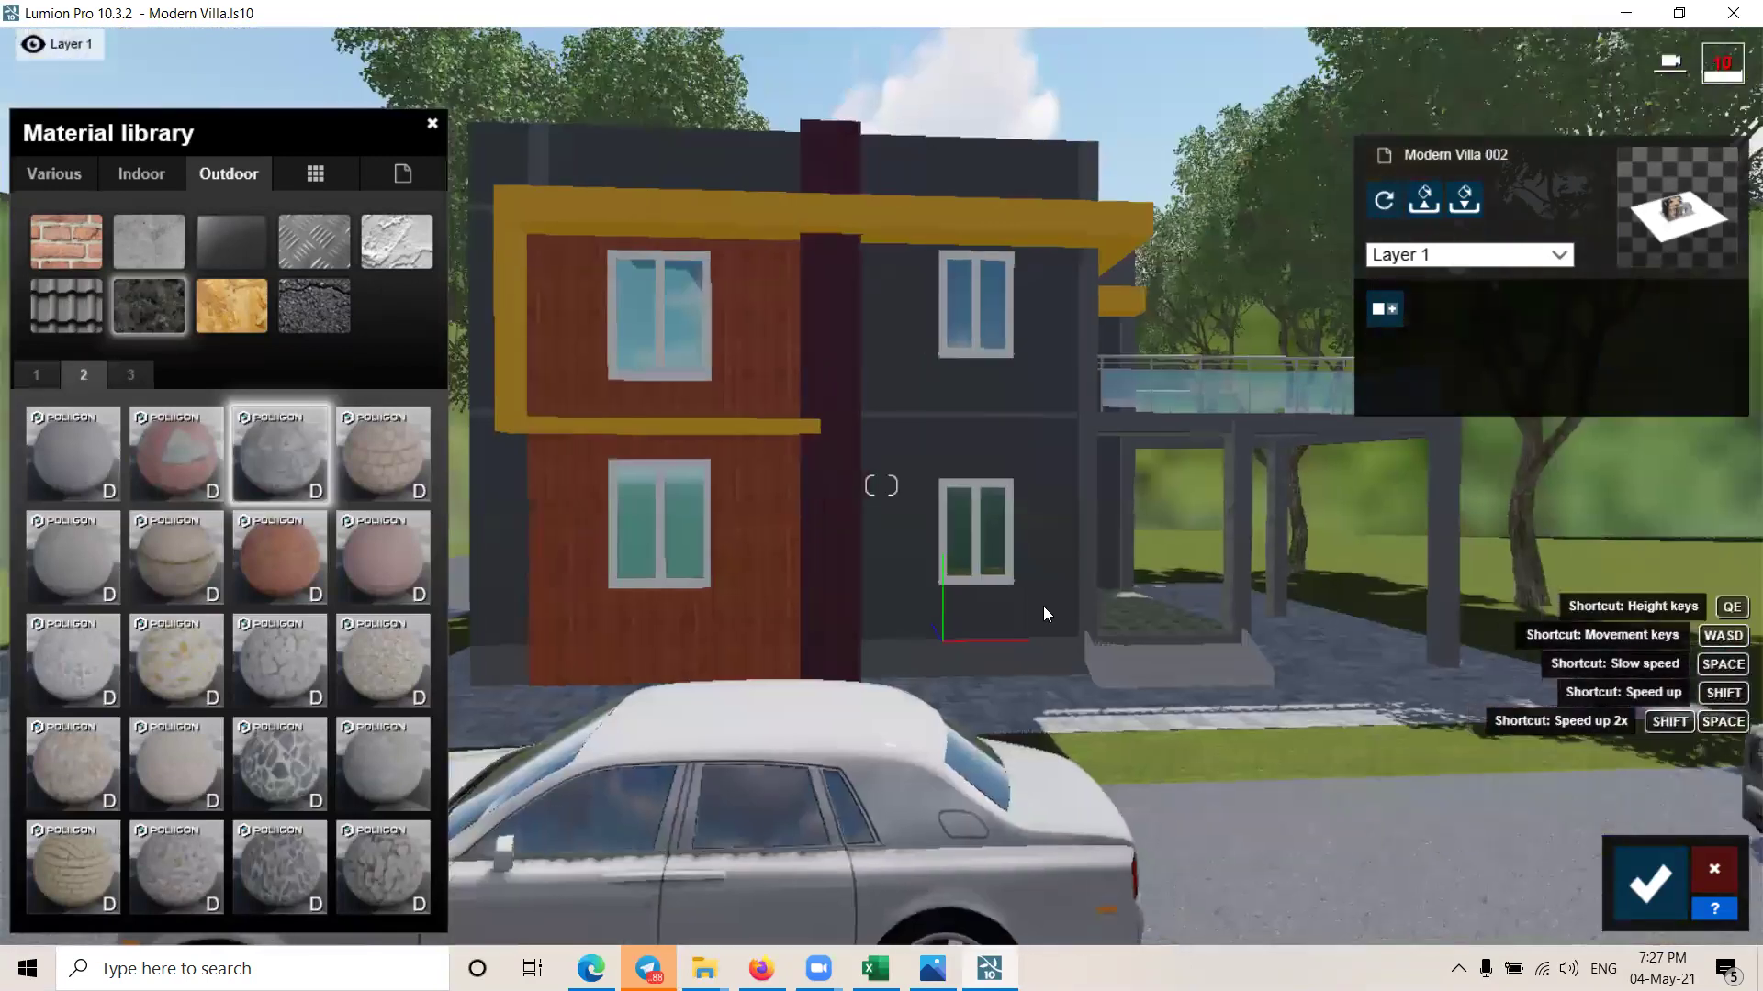
click(73, 550)
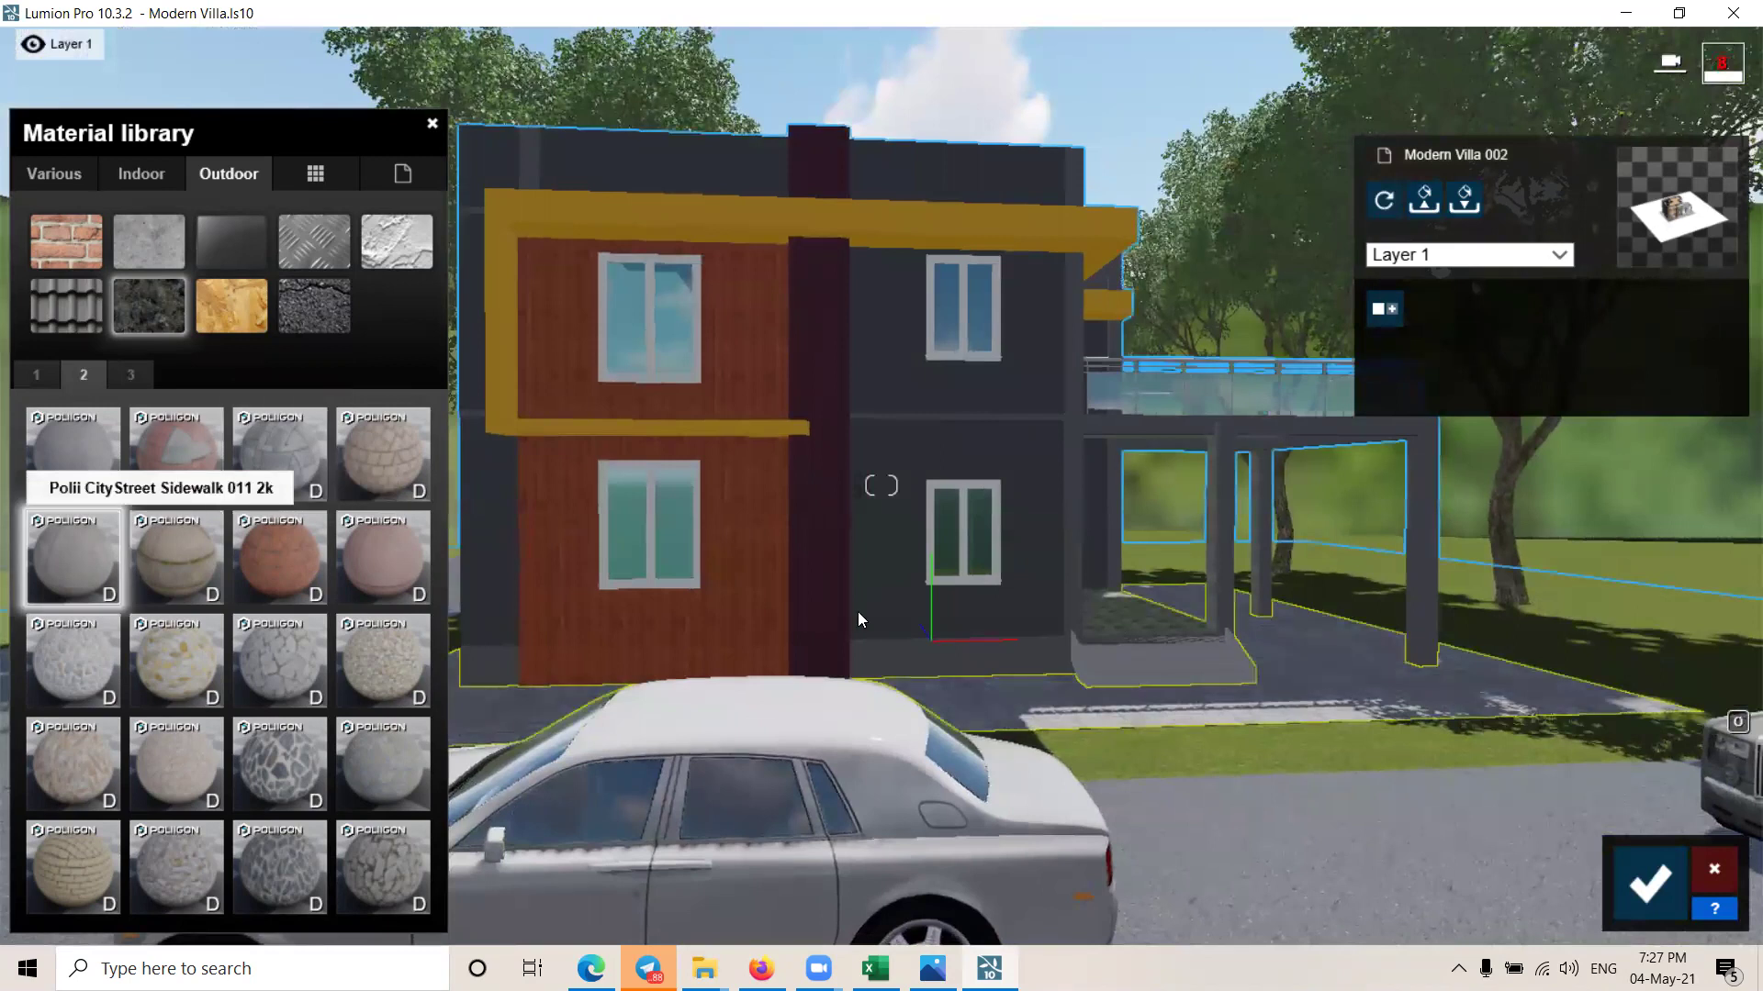
scroll(1177, 707, up, 1)
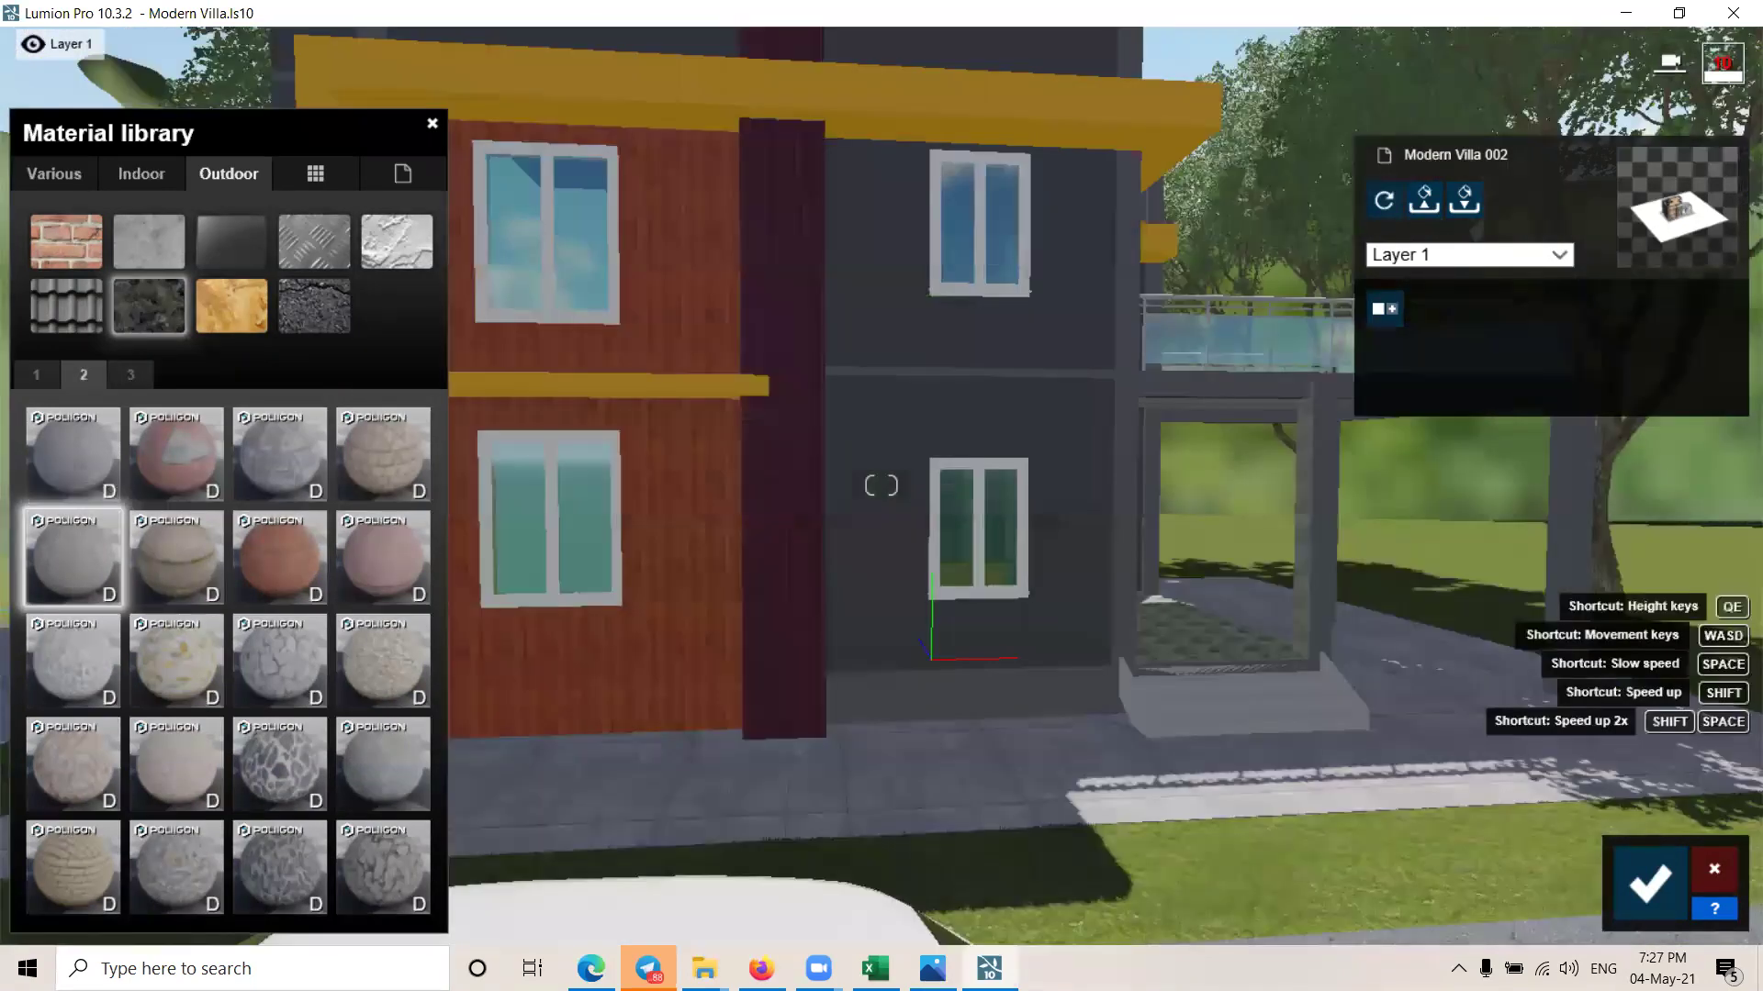
scroll(1177, 707, up, 3)
Step: Try the Cobblestone 015 finish on the porch walkway
scroll(943, 601, up, 2)
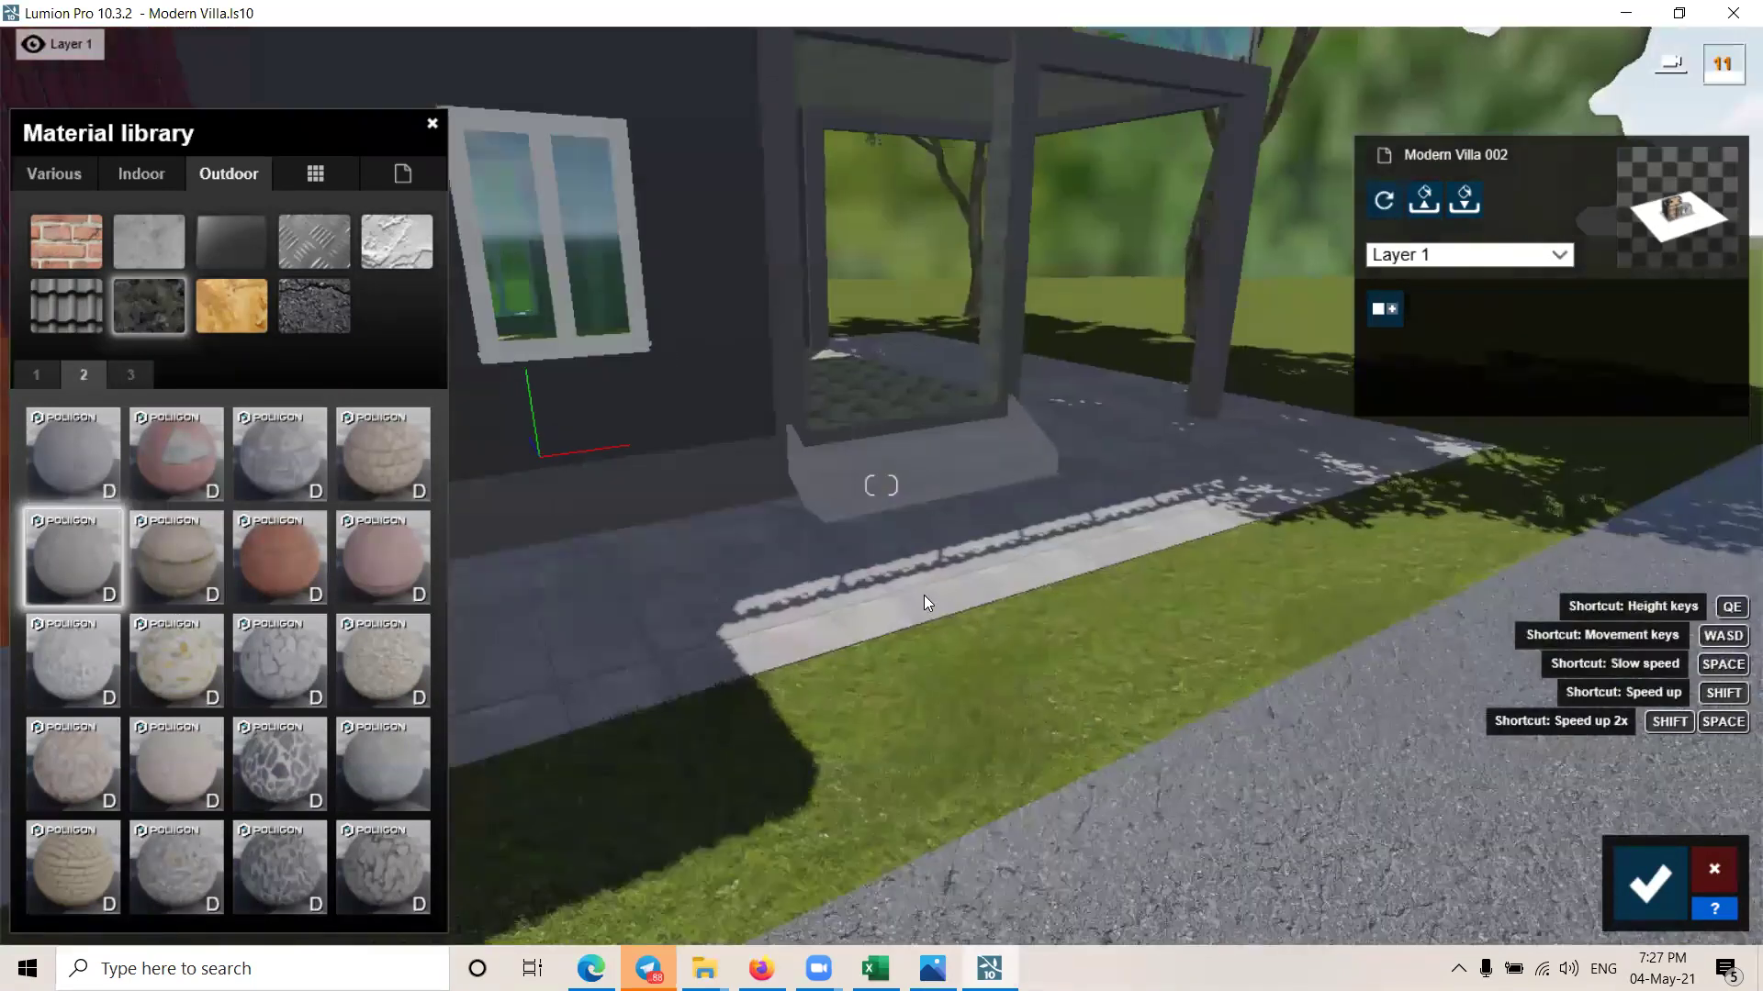
scroll(620, 562, up, 2)
scroll(979, 602, down, 1)
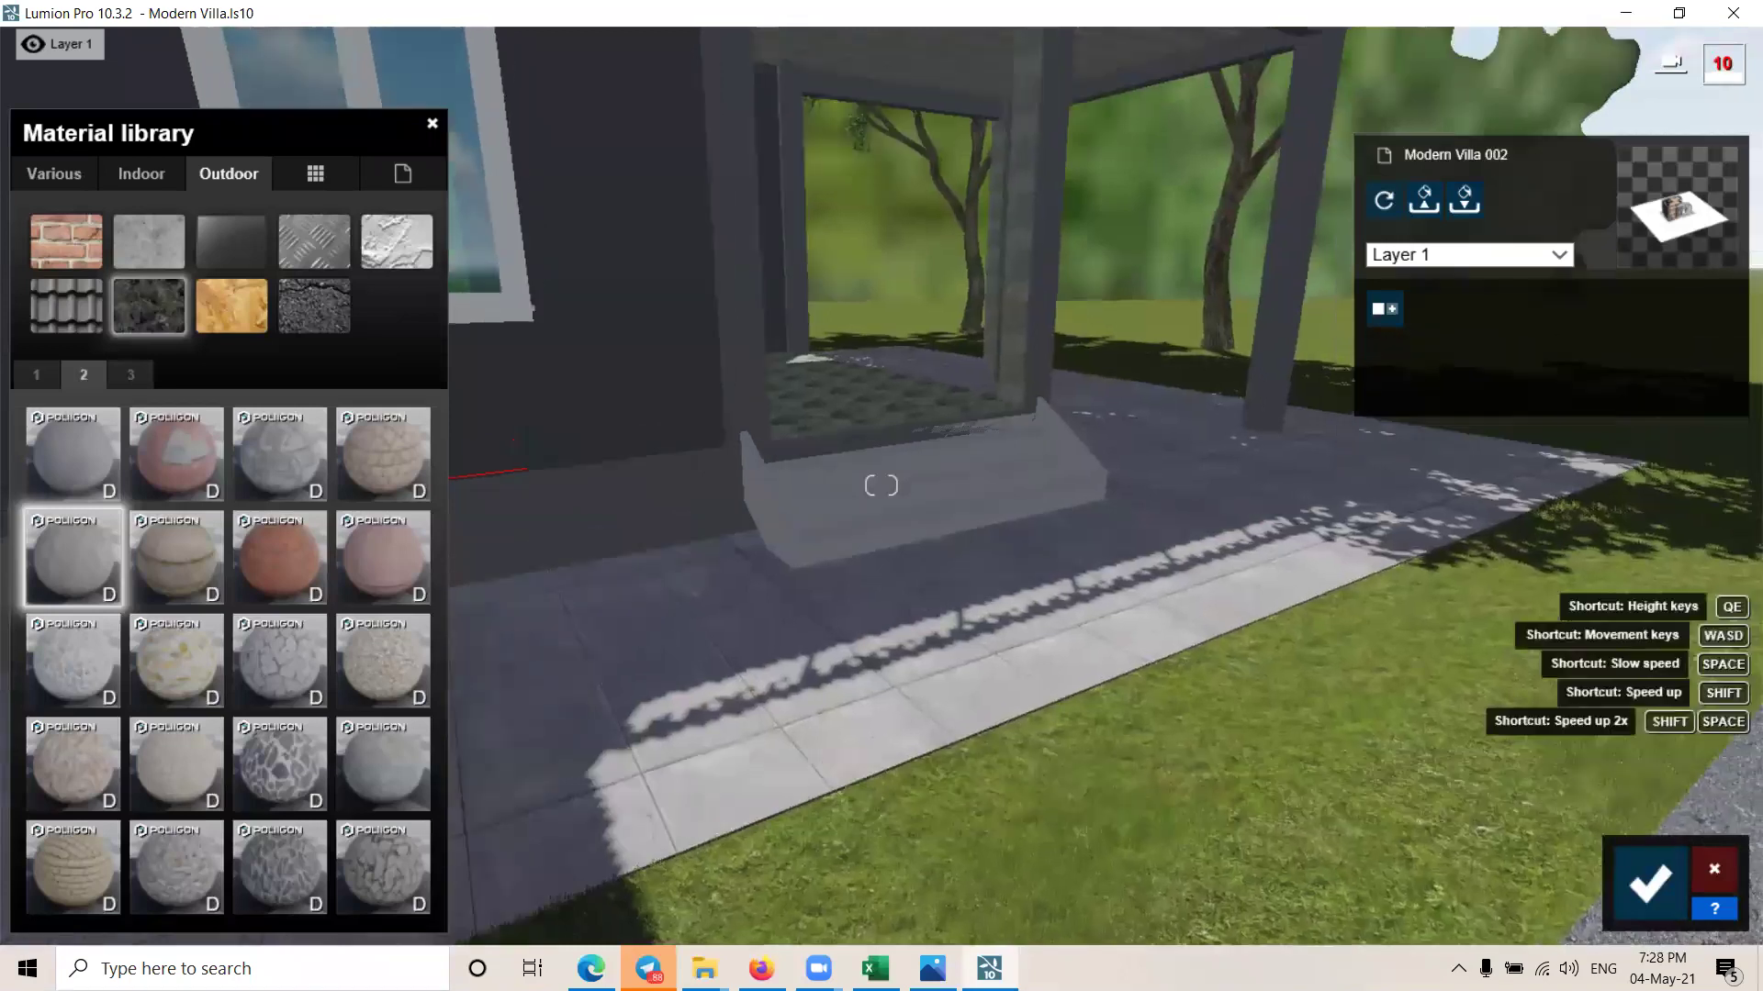
scroll(617, 659, down, 1)
scroll(617, 659, down, 1)
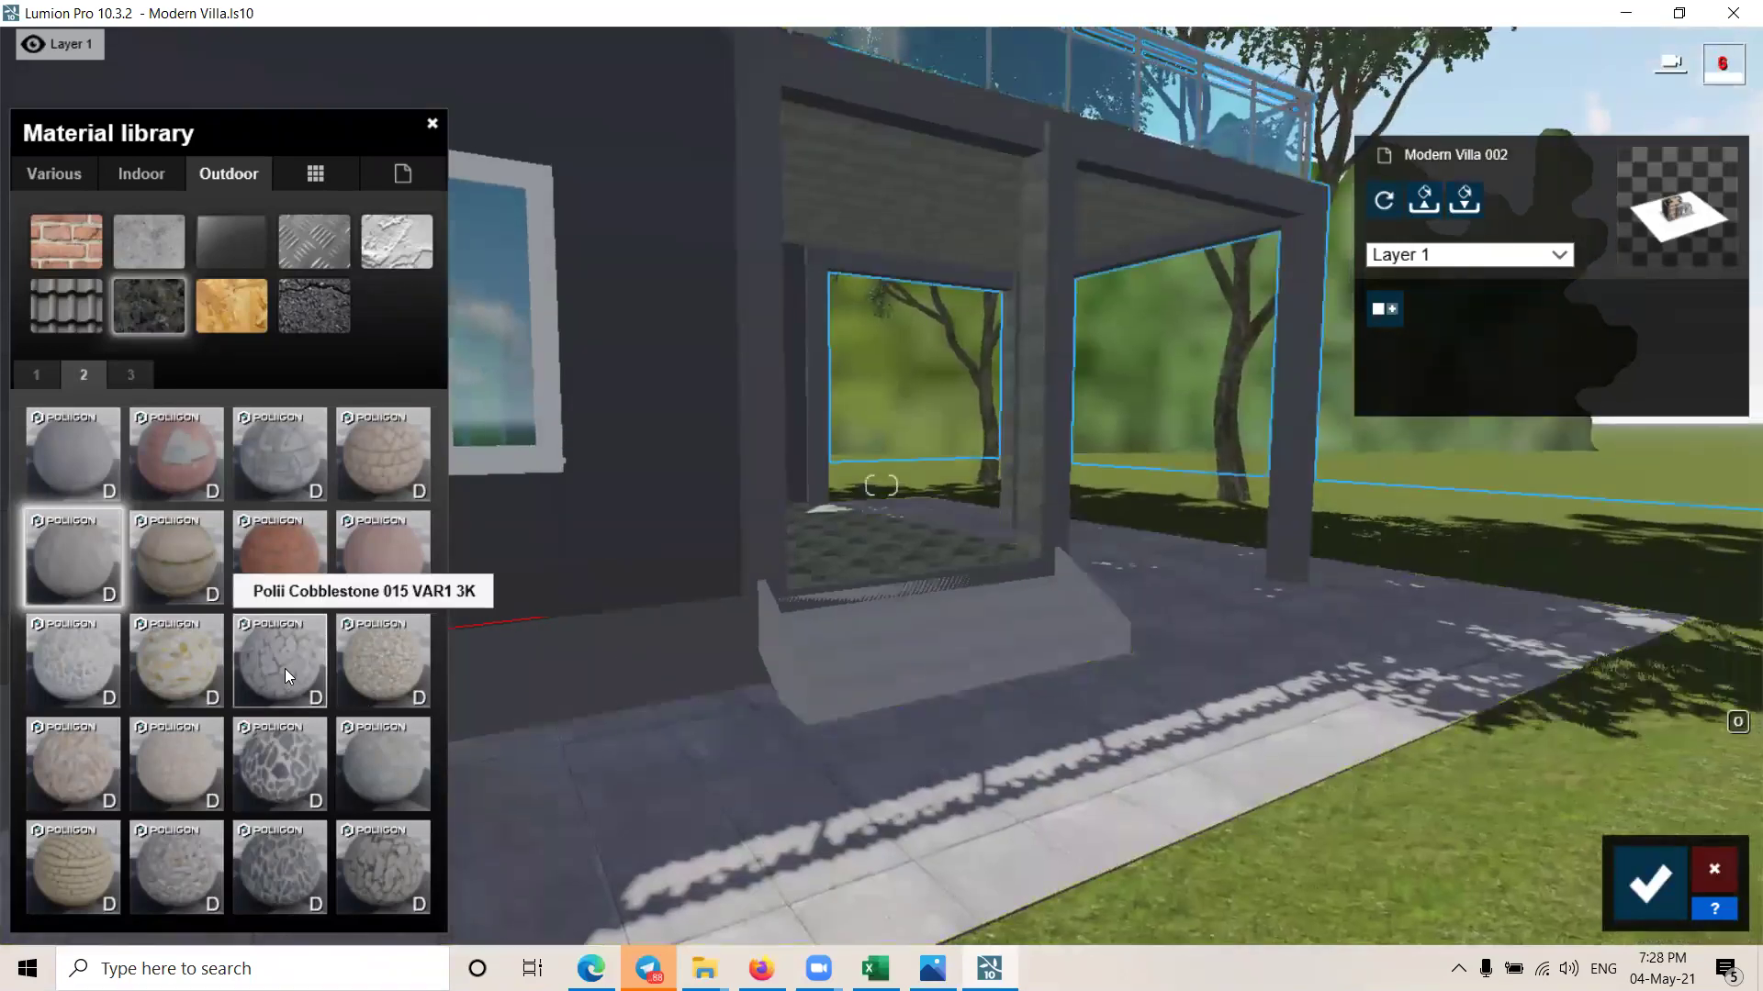
click(285, 669)
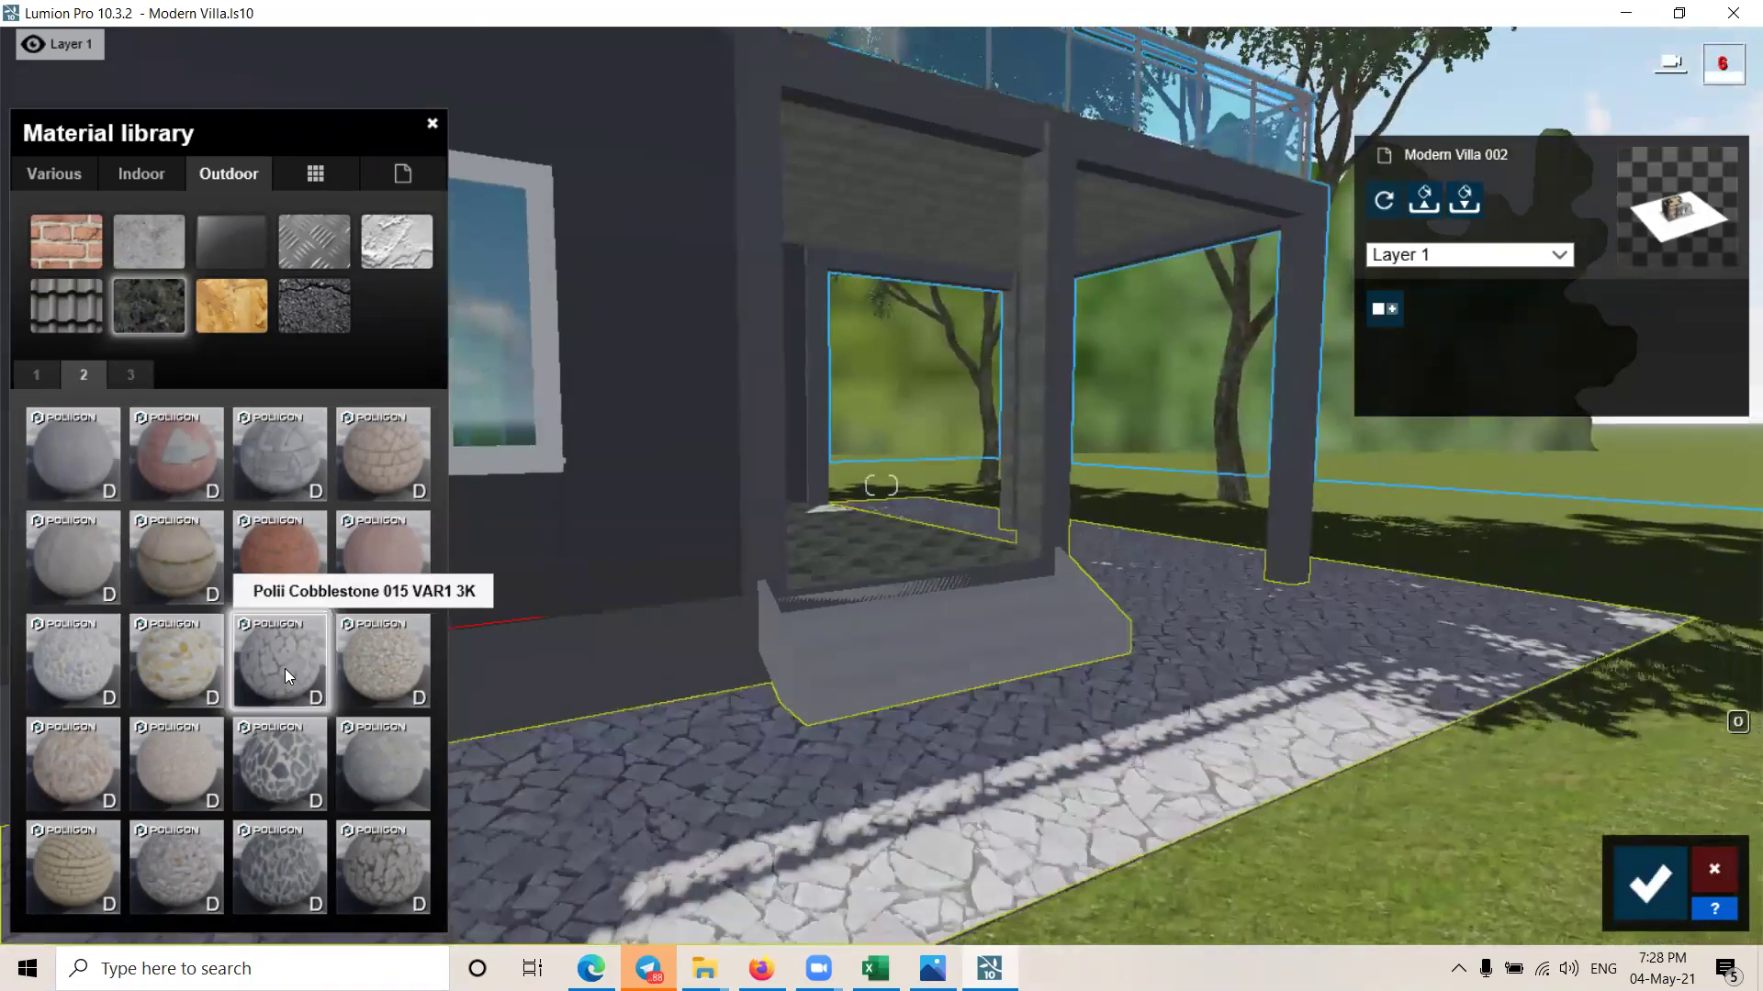
Step: Try Cobblestone Arches from page 3, then settle on Sidewalk 006 from page 2
click(131, 377)
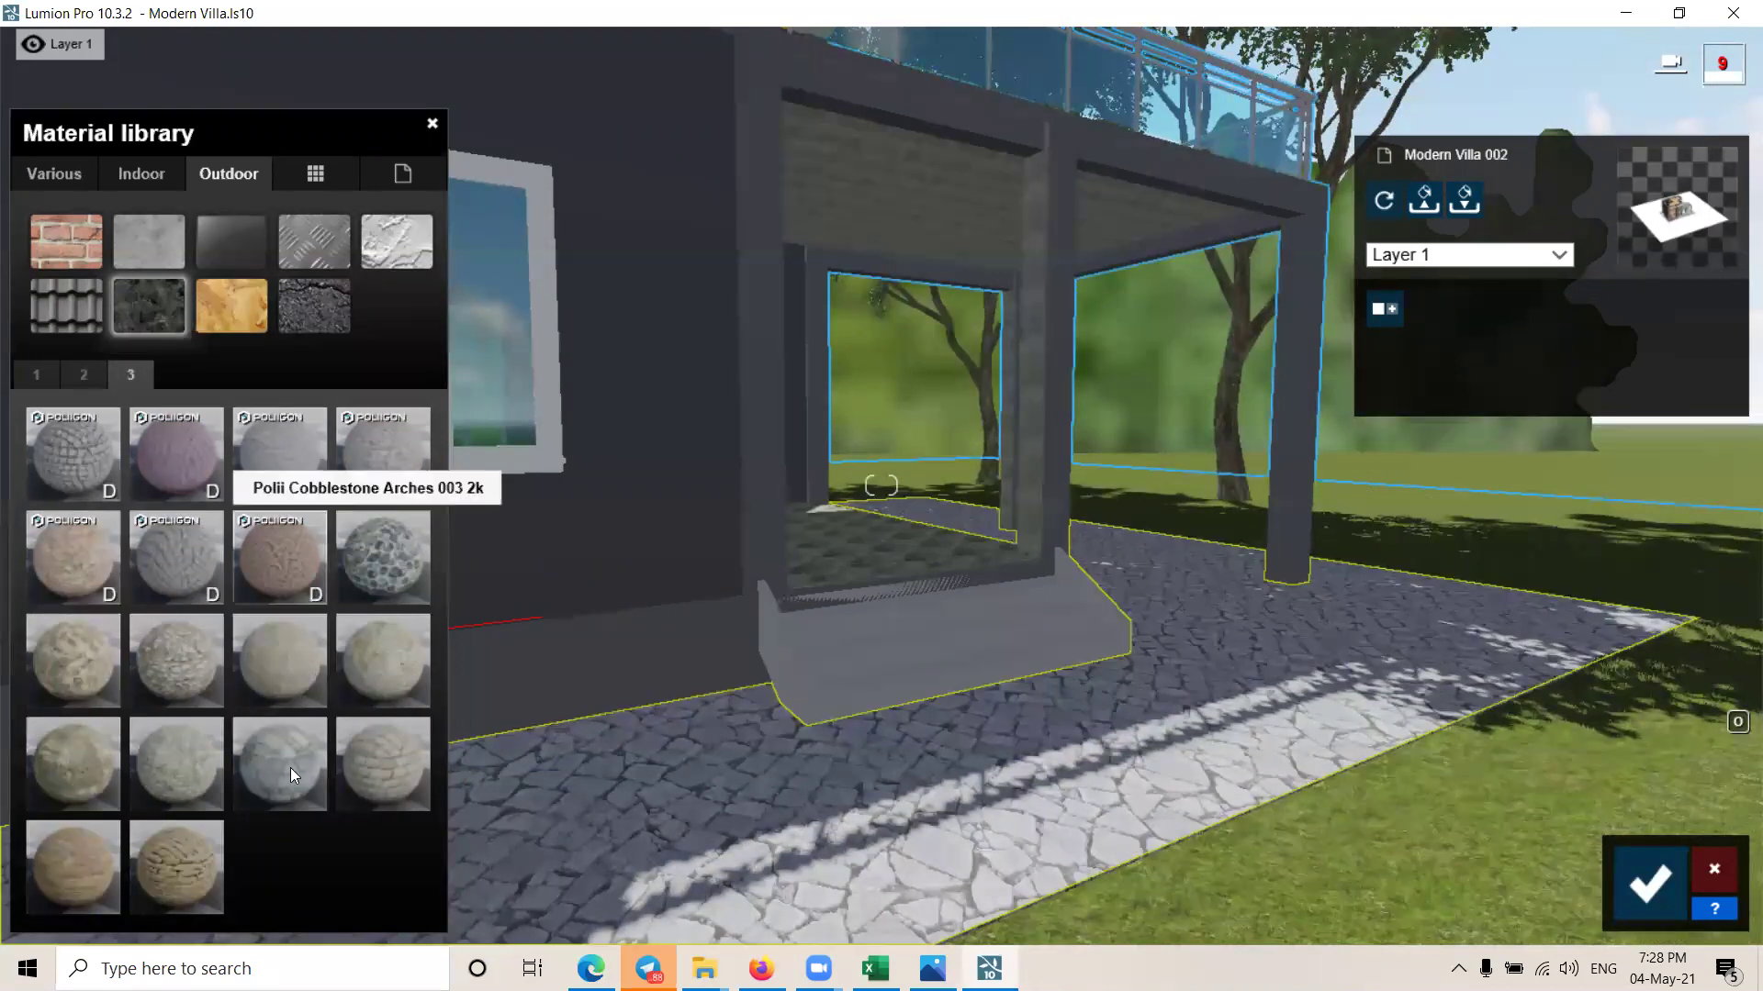
click(179, 552)
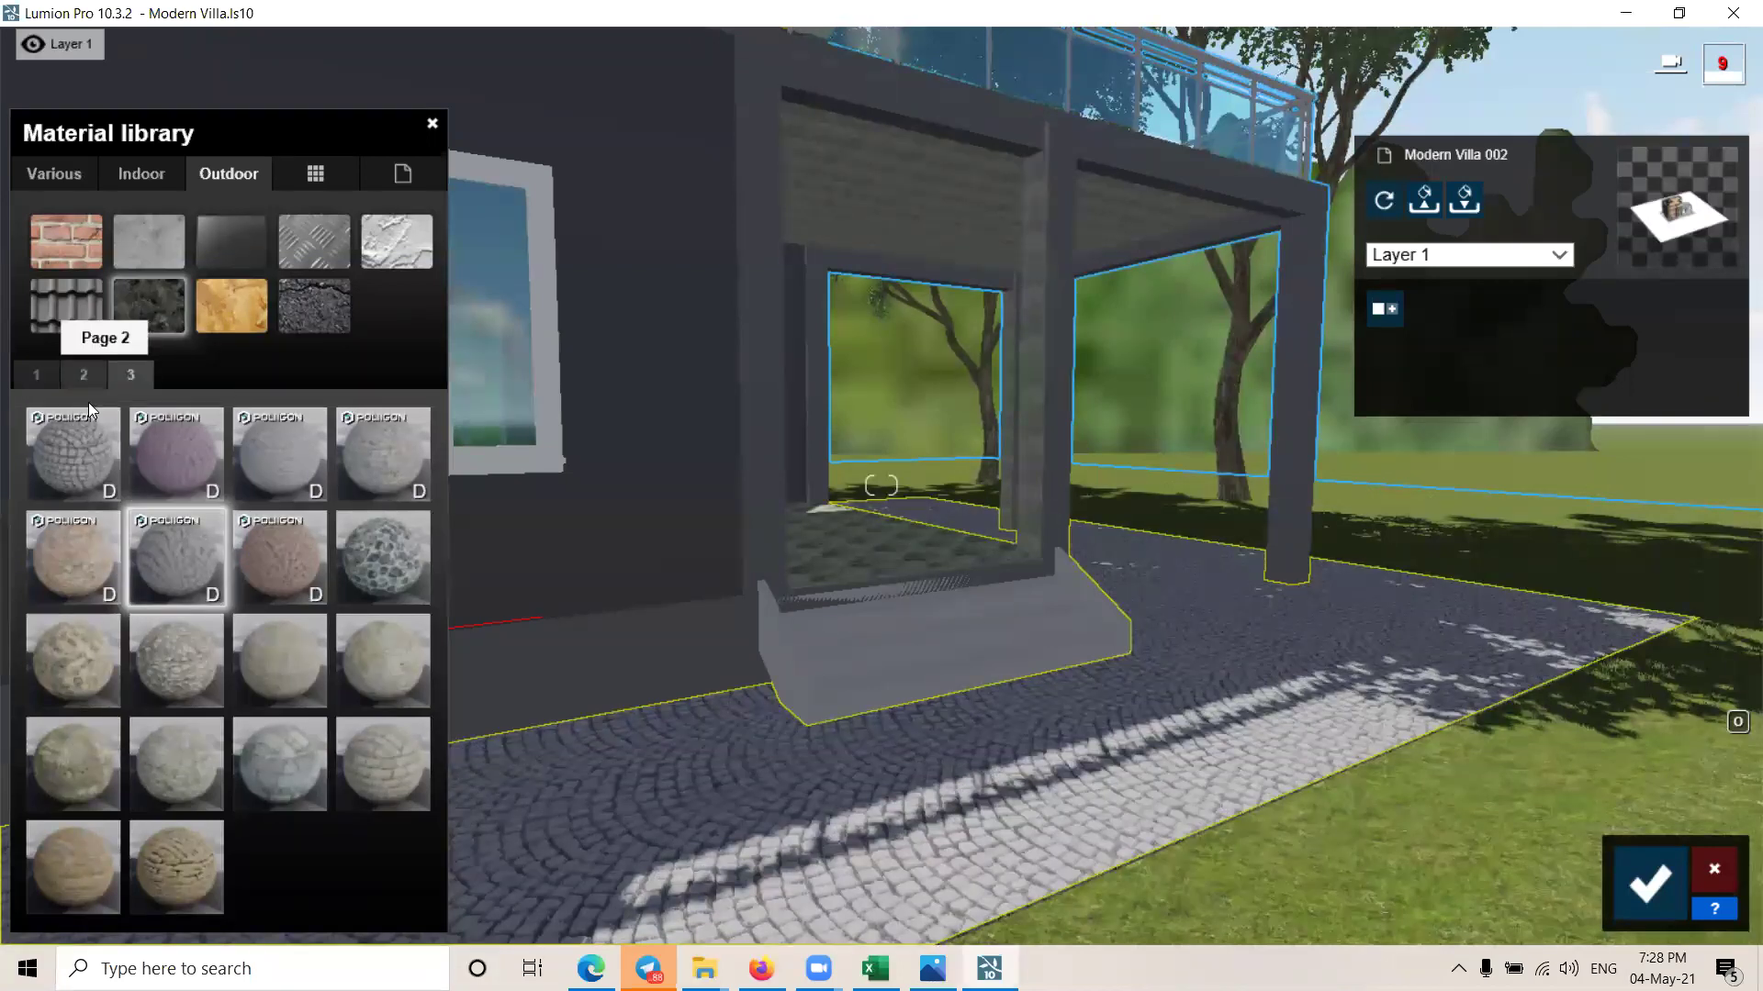
click(85, 375)
click(74, 455)
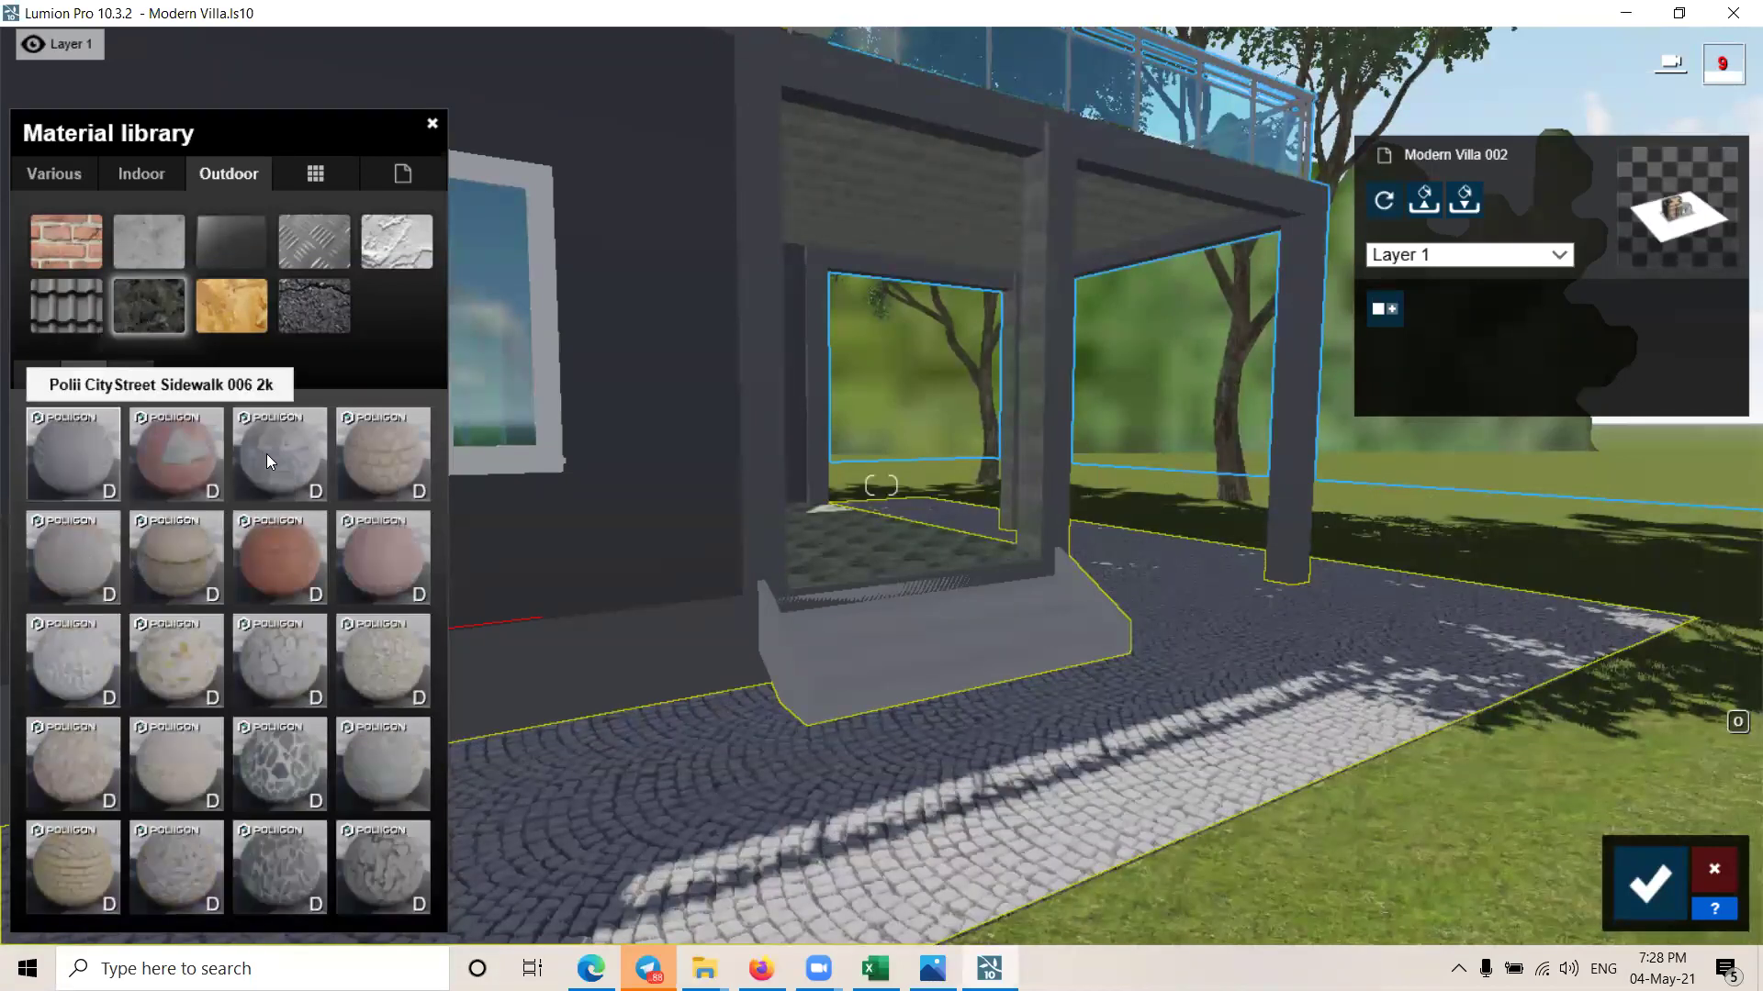
mouse_move(1043, 588)
right_down()
mouse_move(901, 554)
mouse_move(408, 516)
right_up()
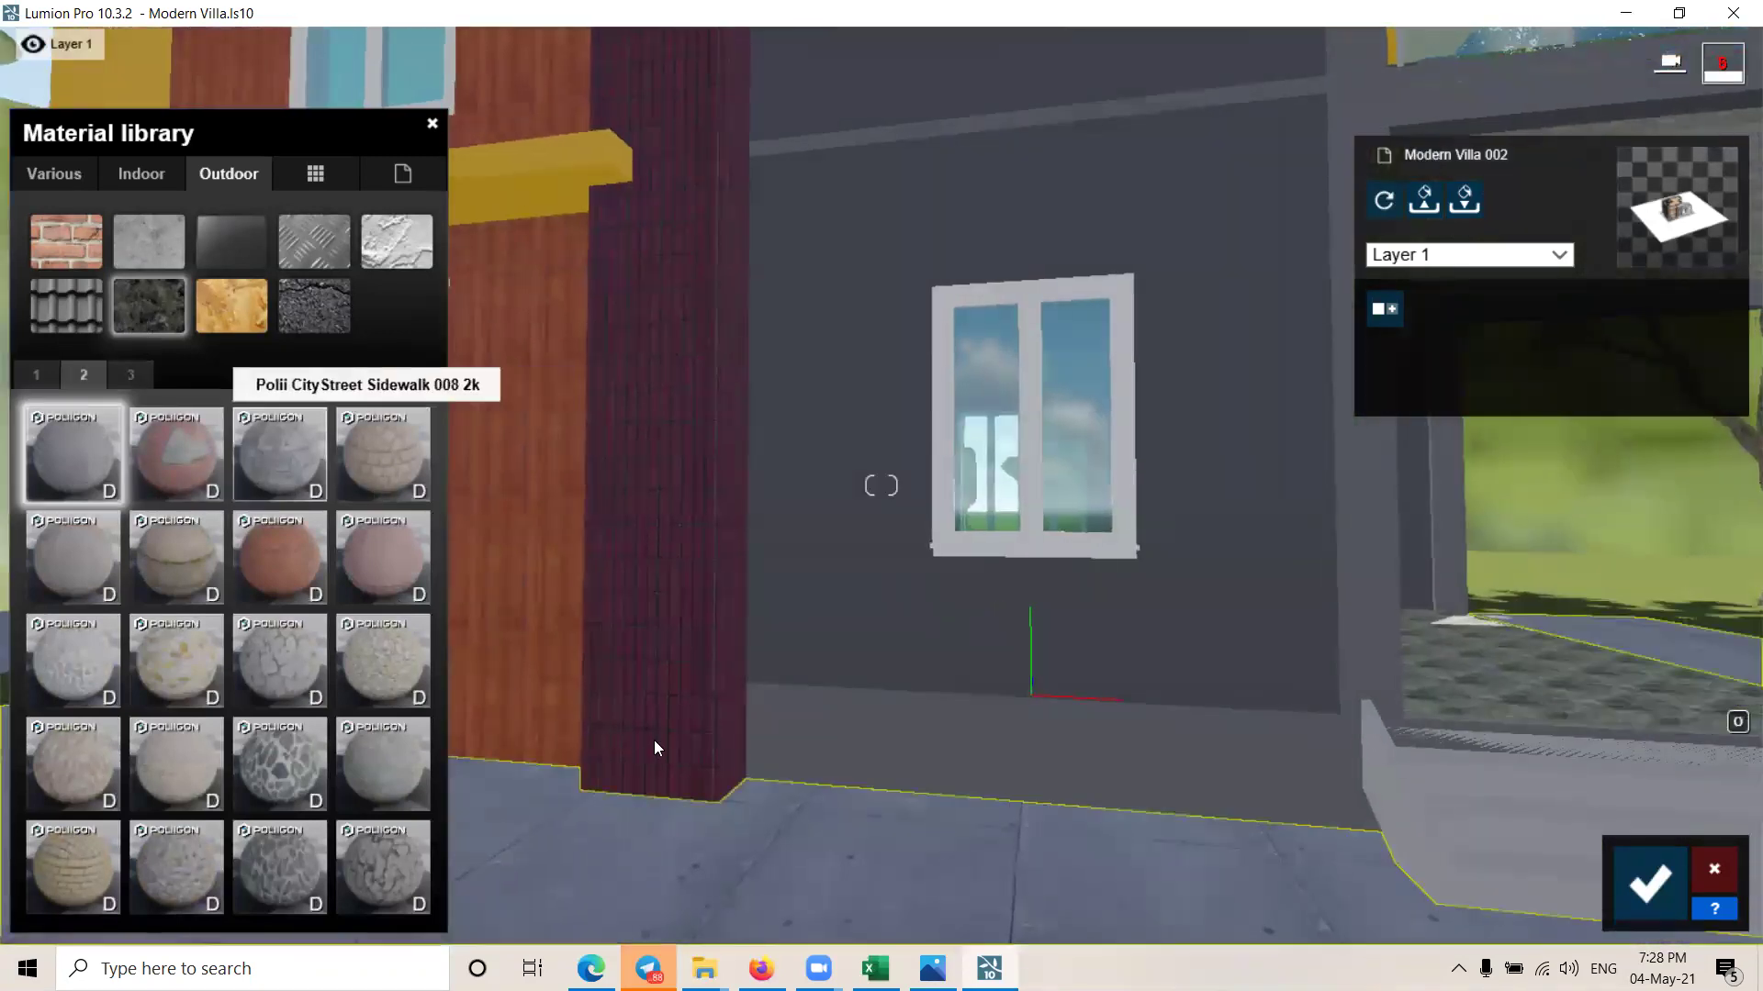
Step: Apply Polii Wood Planks 22 2k from Outdoor Wood to the red wood wall and inspect it
scroll(825, 811, down, 3)
scroll(744, 597, down, 3)
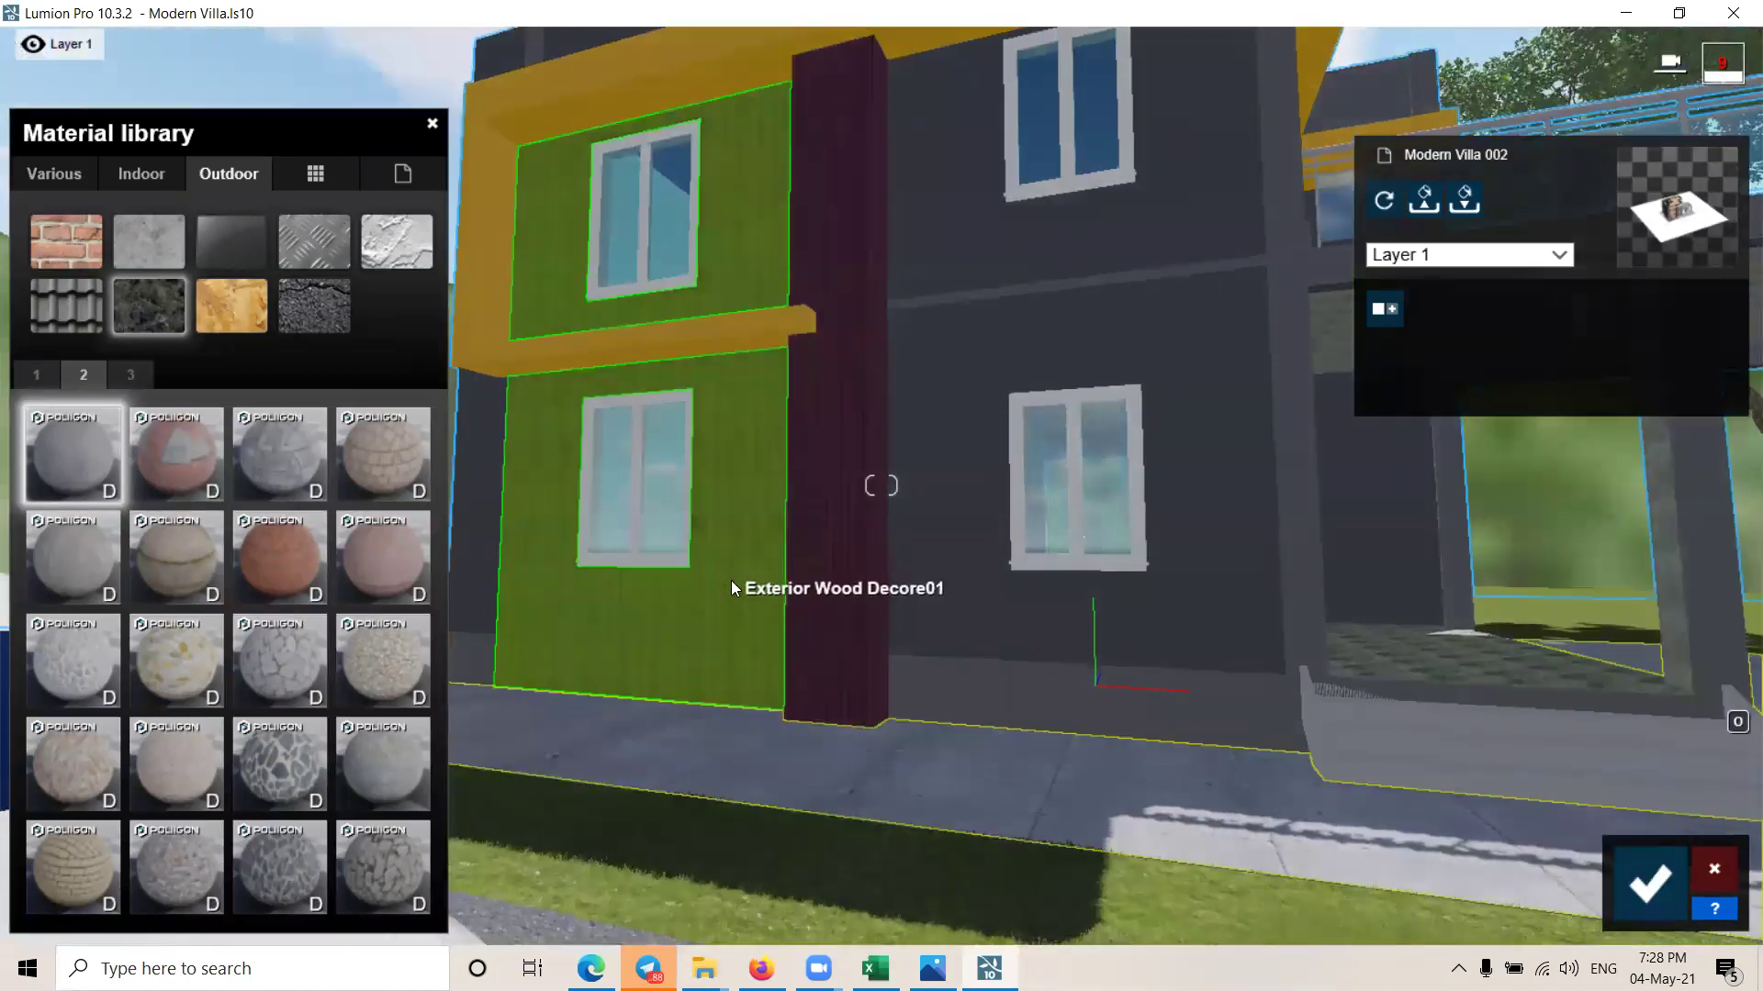
click(718, 590)
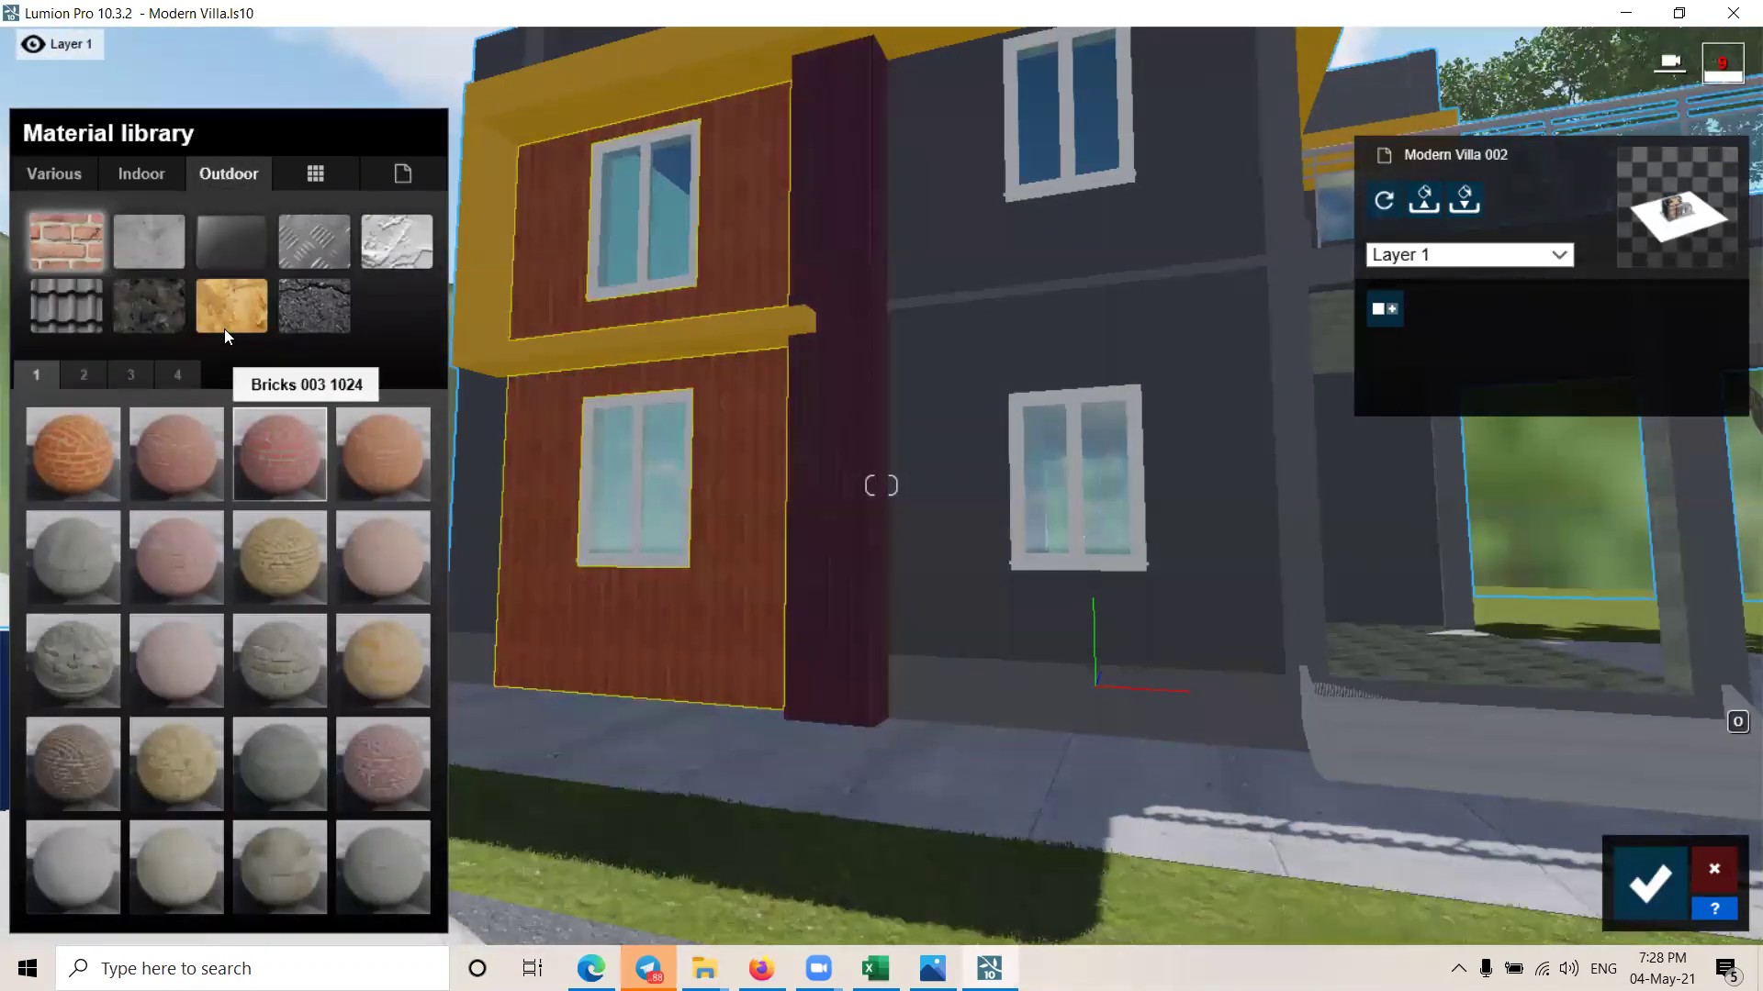
click(225, 333)
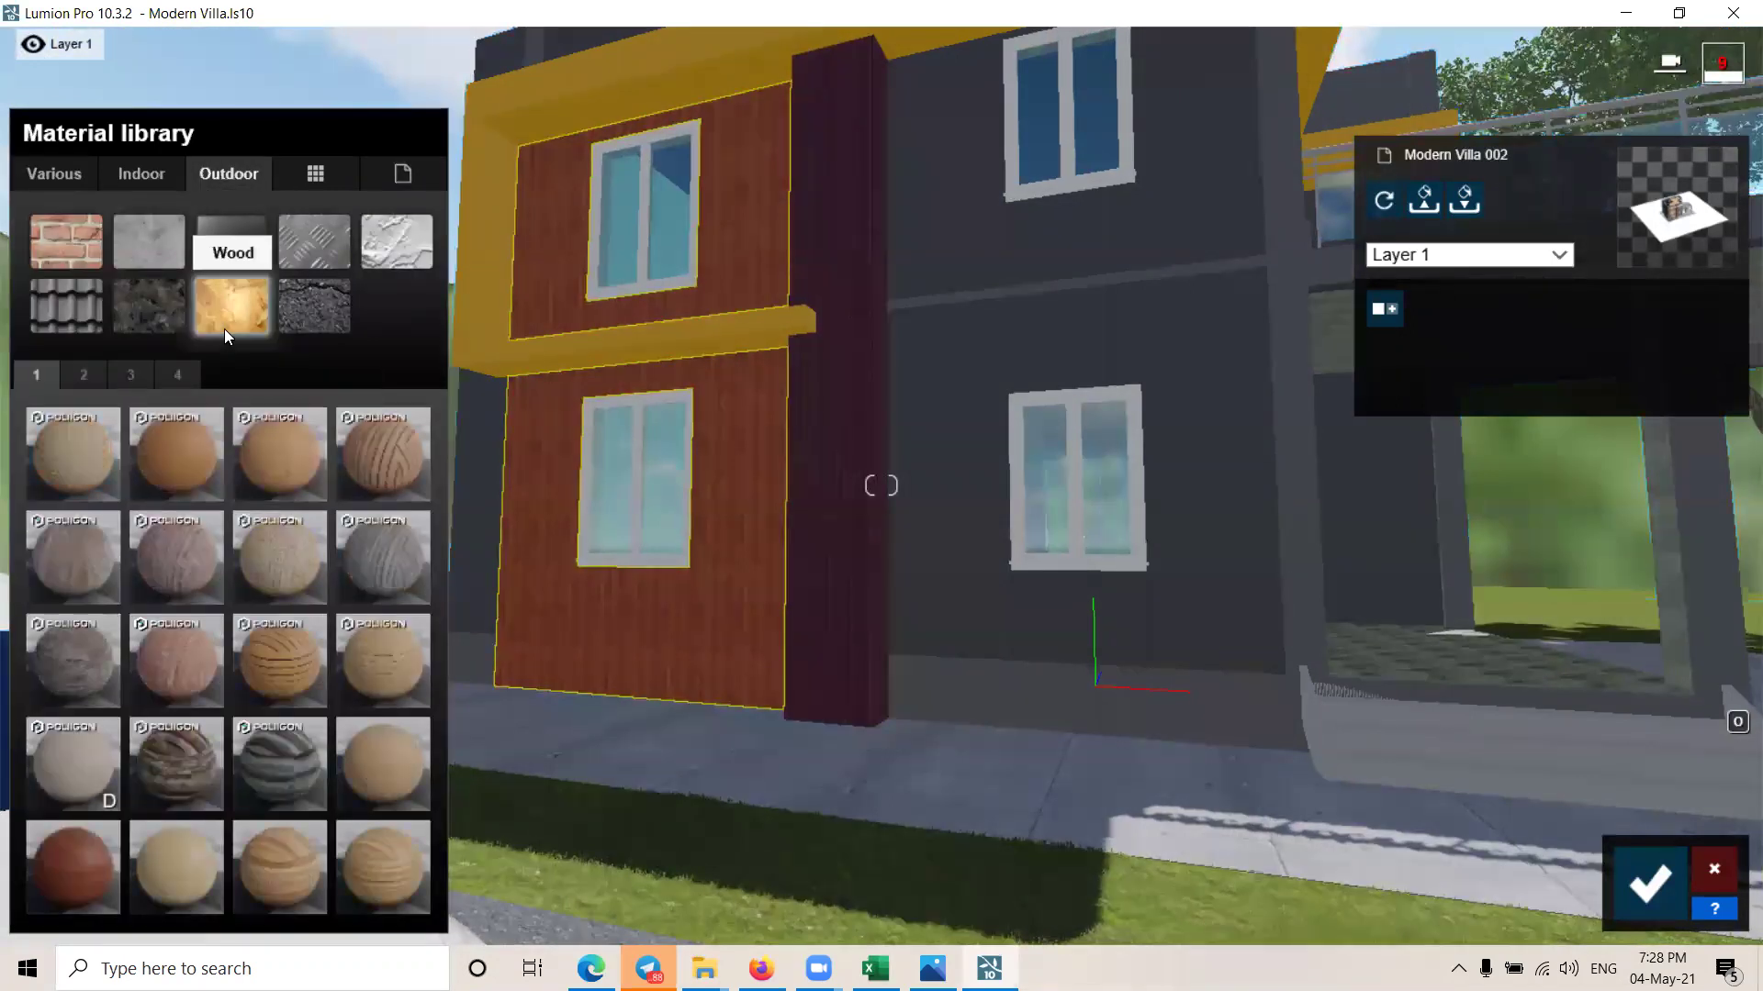
click(283, 662)
right_drag(663, 547, 643, 551)
key(w)
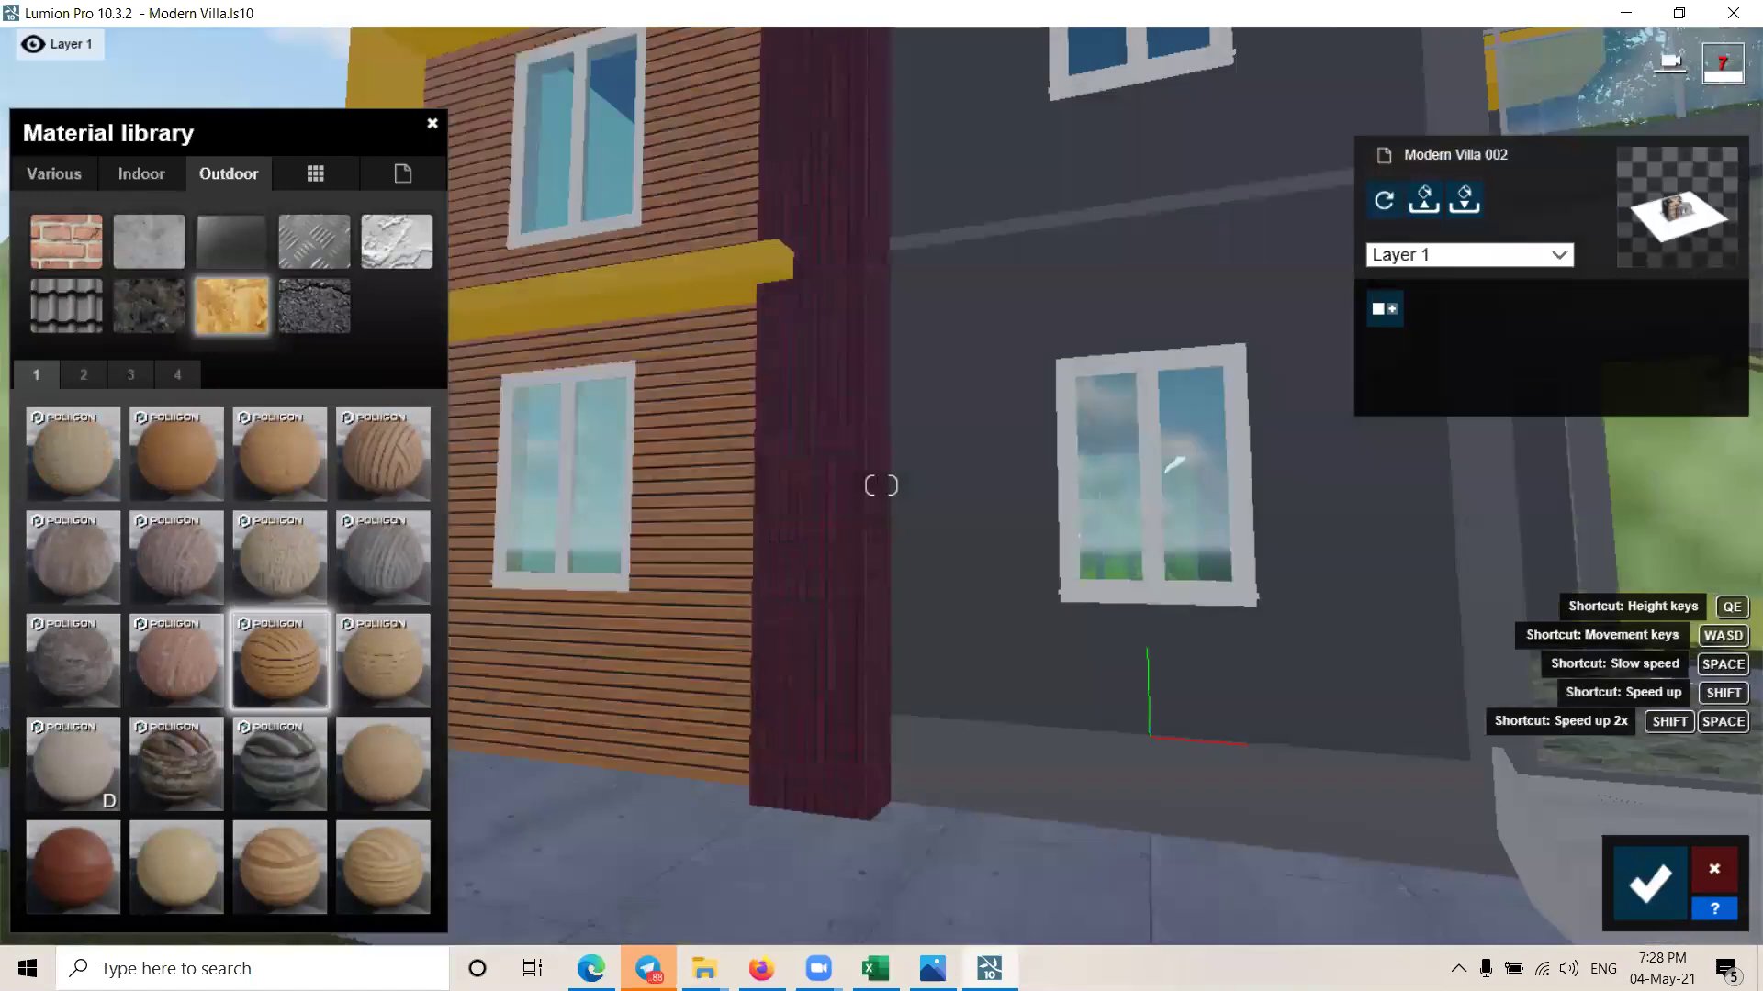
key(w)
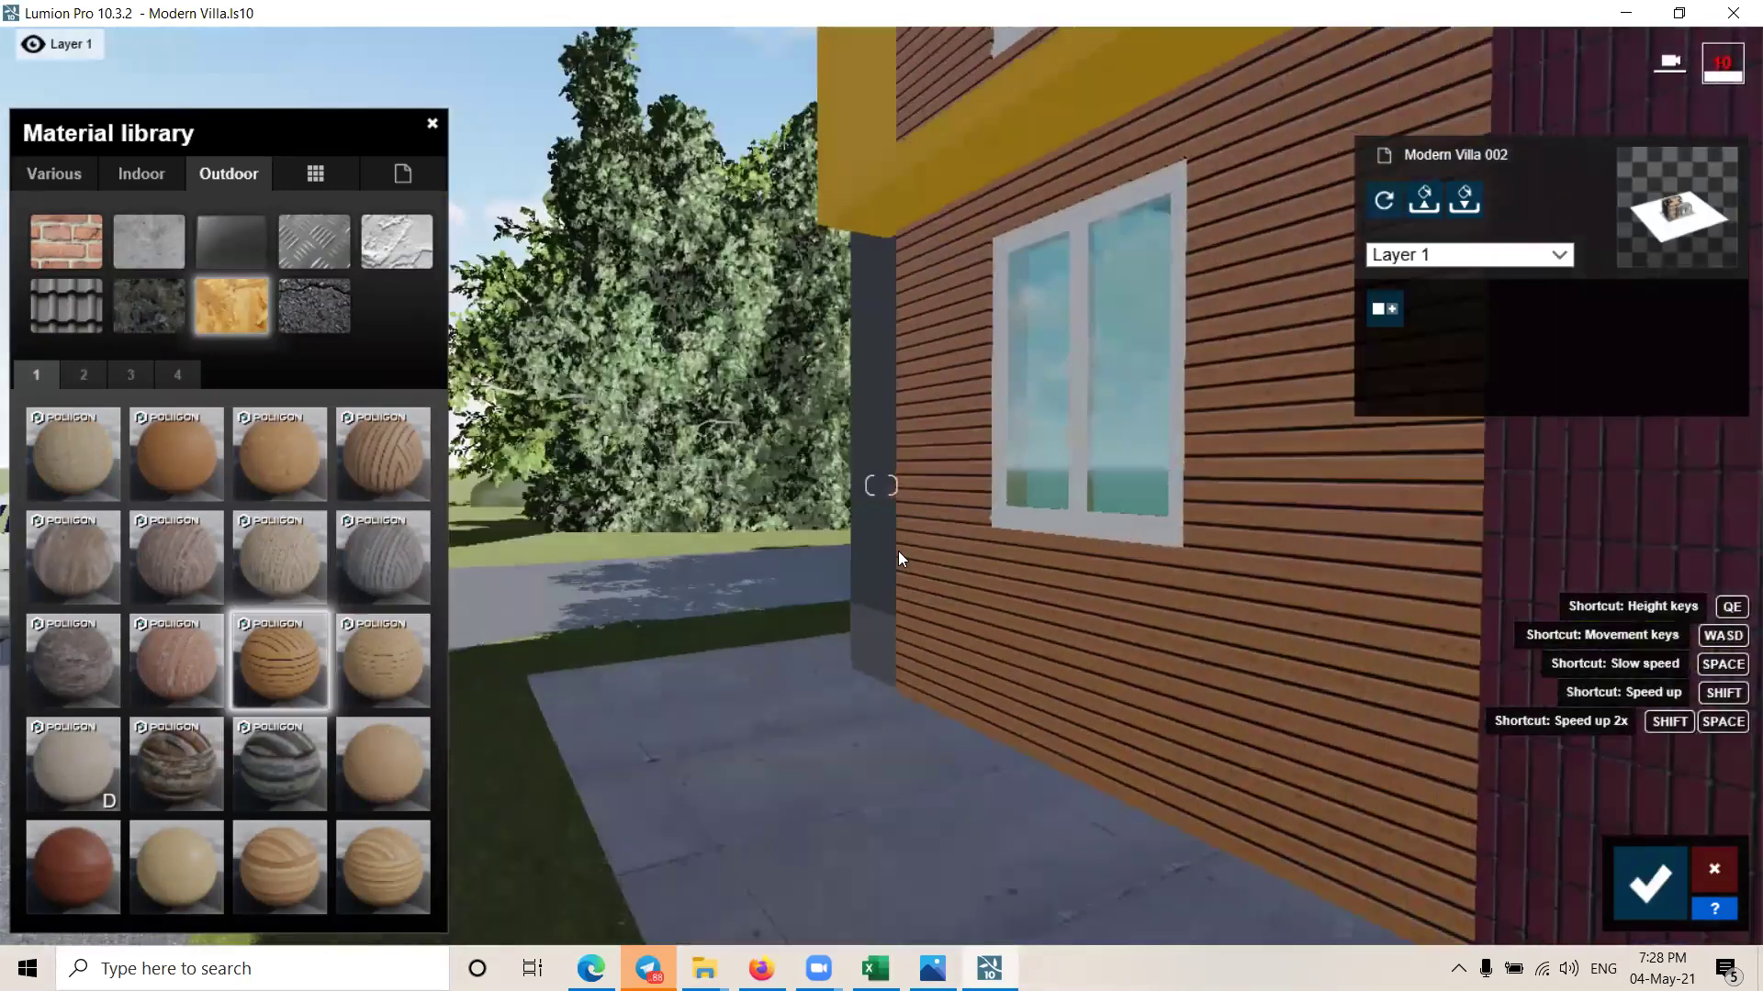
key(d)
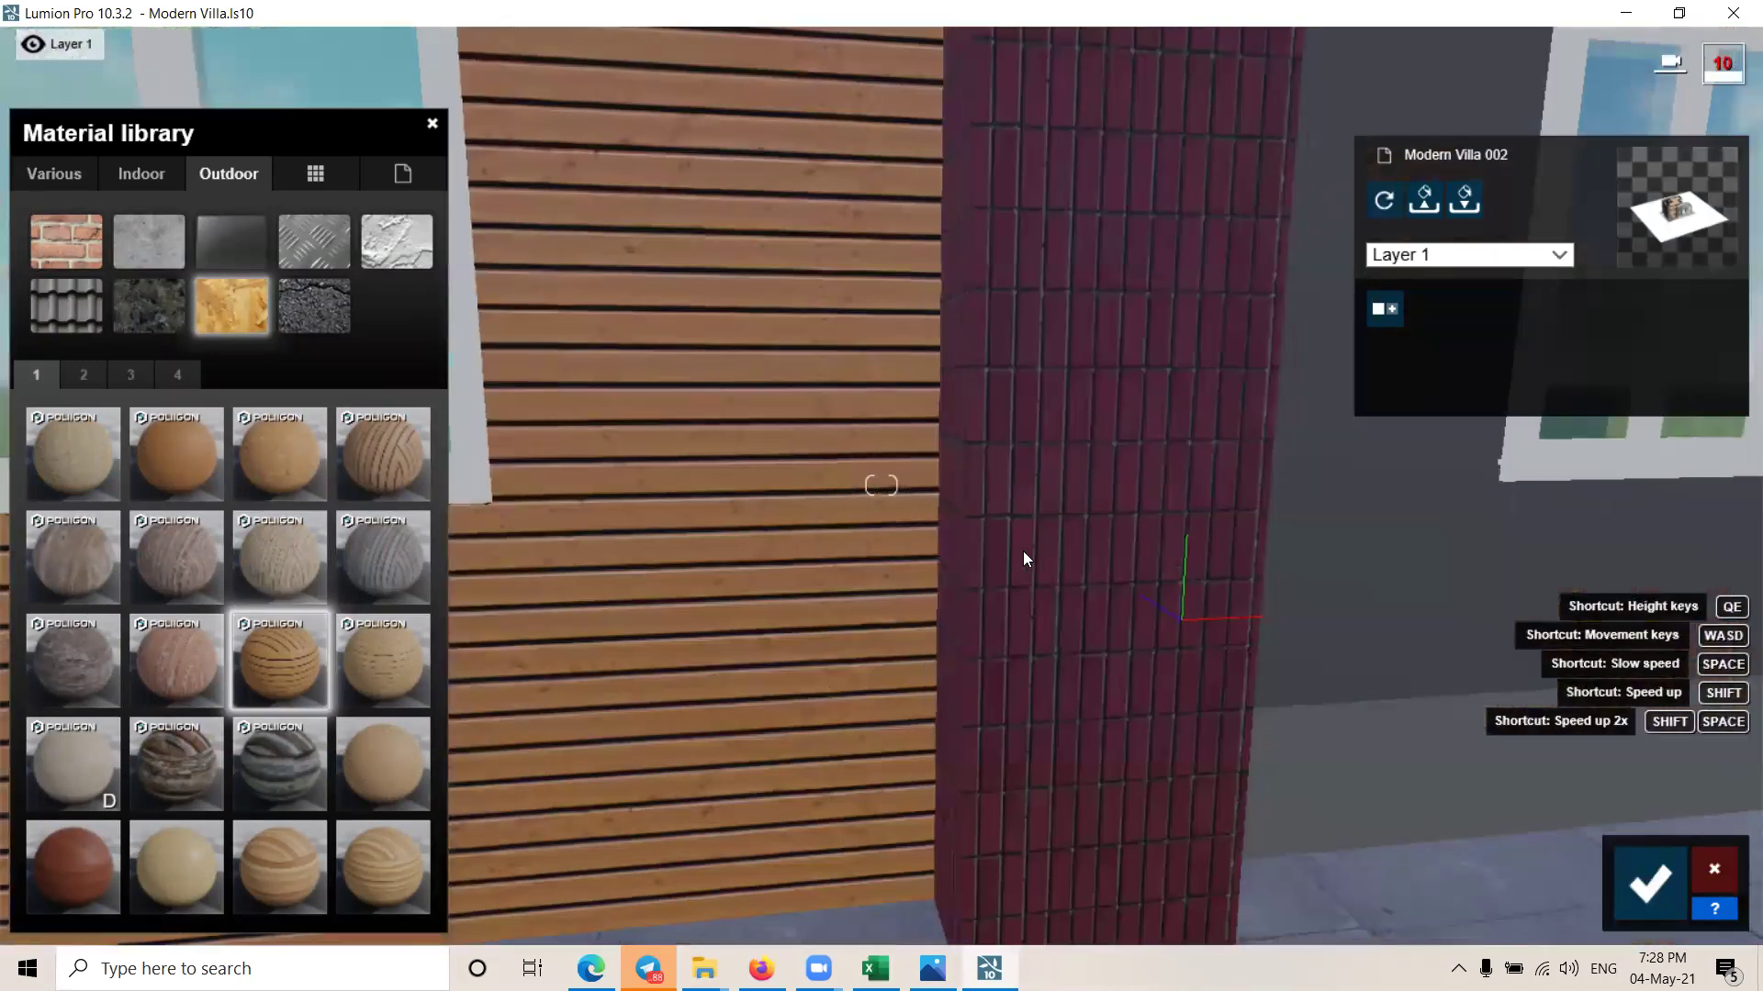
key(s)
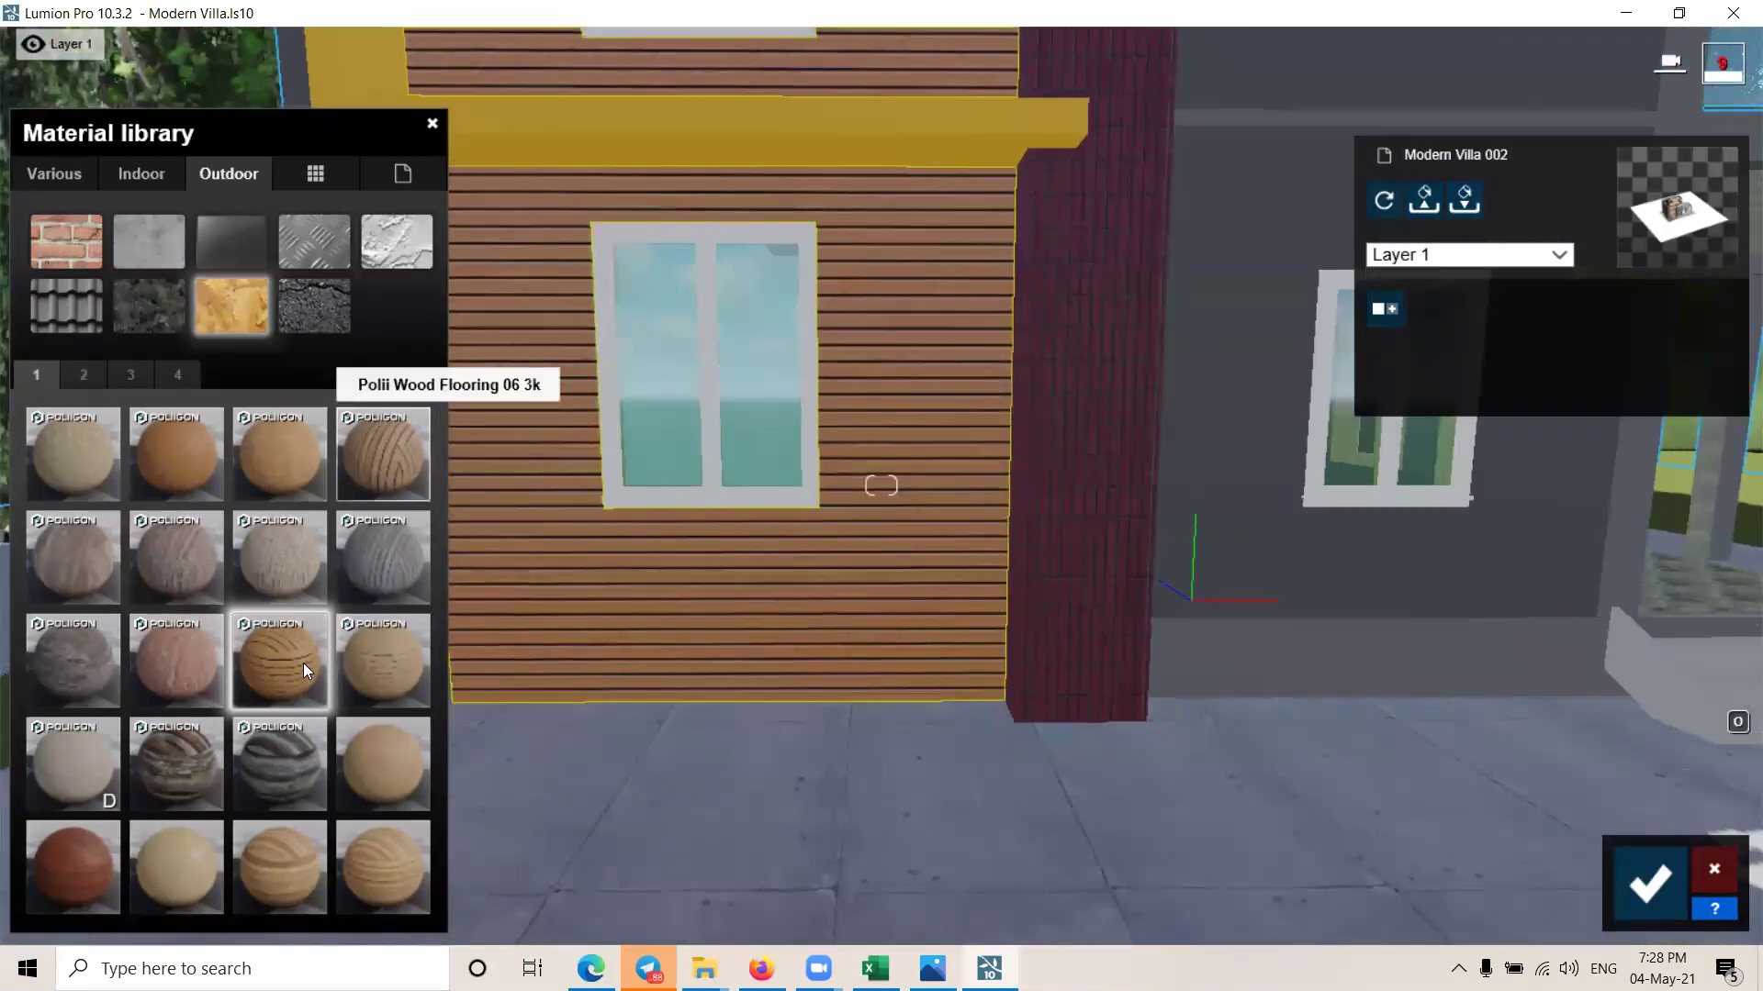
Step: Raise the Wood Planks 22 map scale for larger planks and accept the change
click(298, 657)
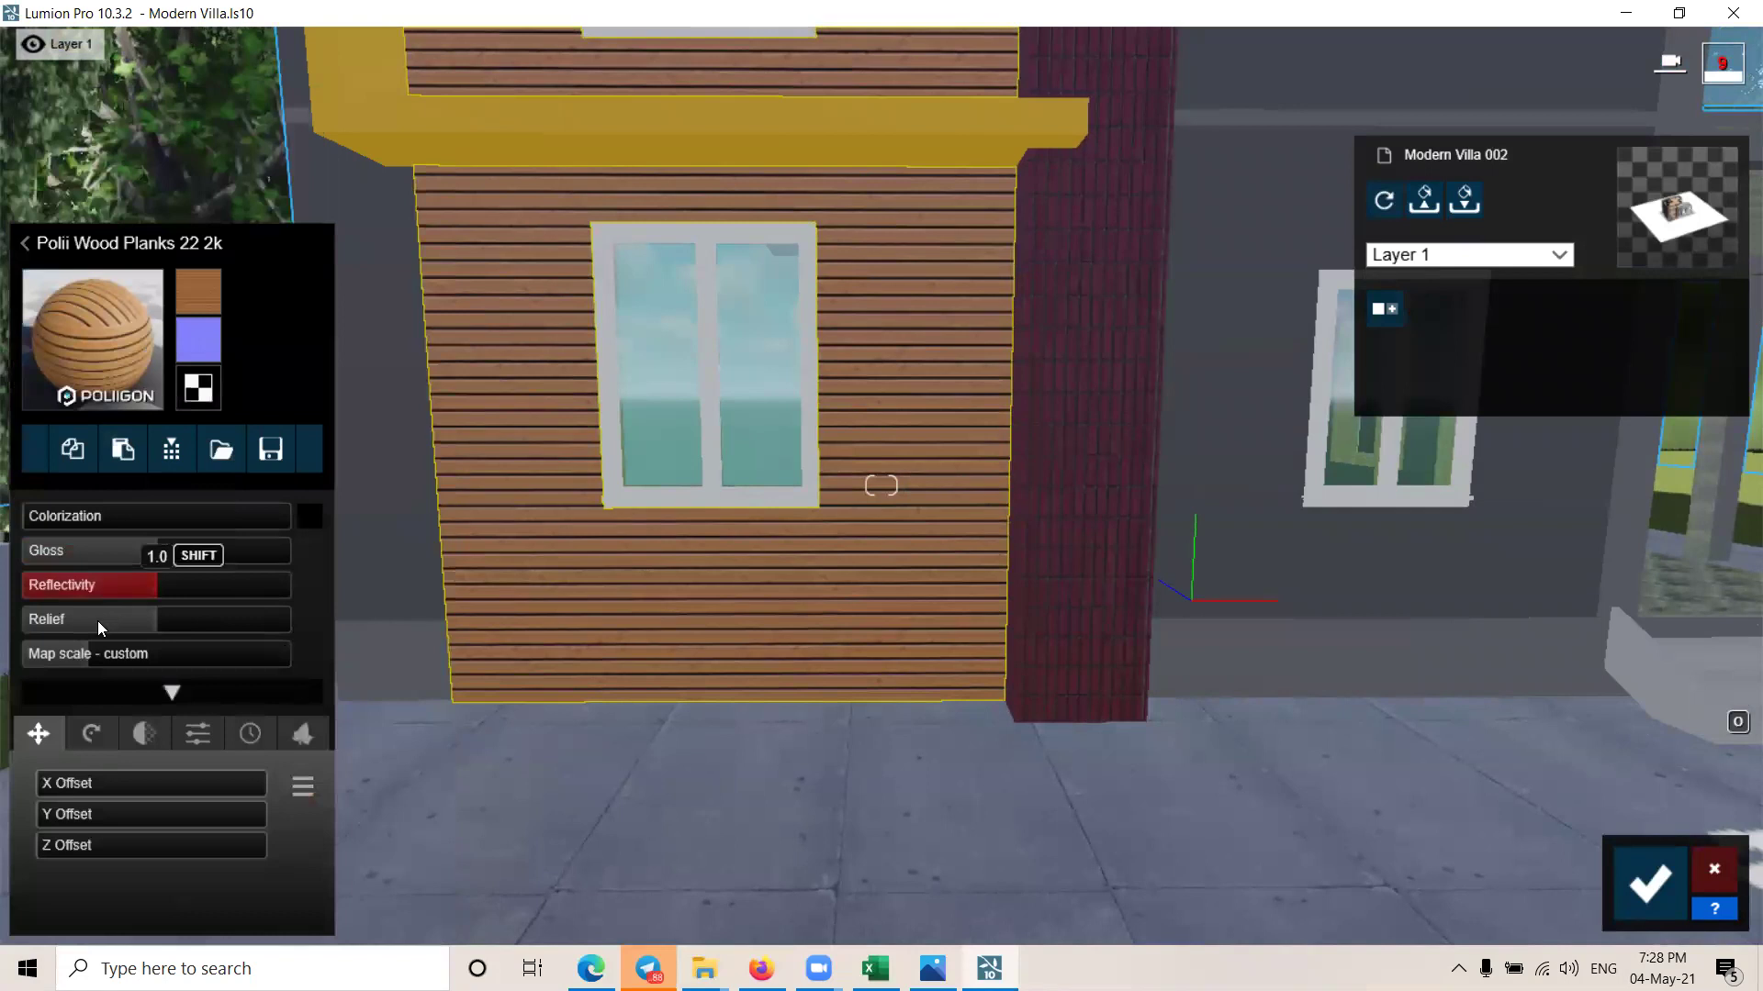
drag(79, 652, 99, 655)
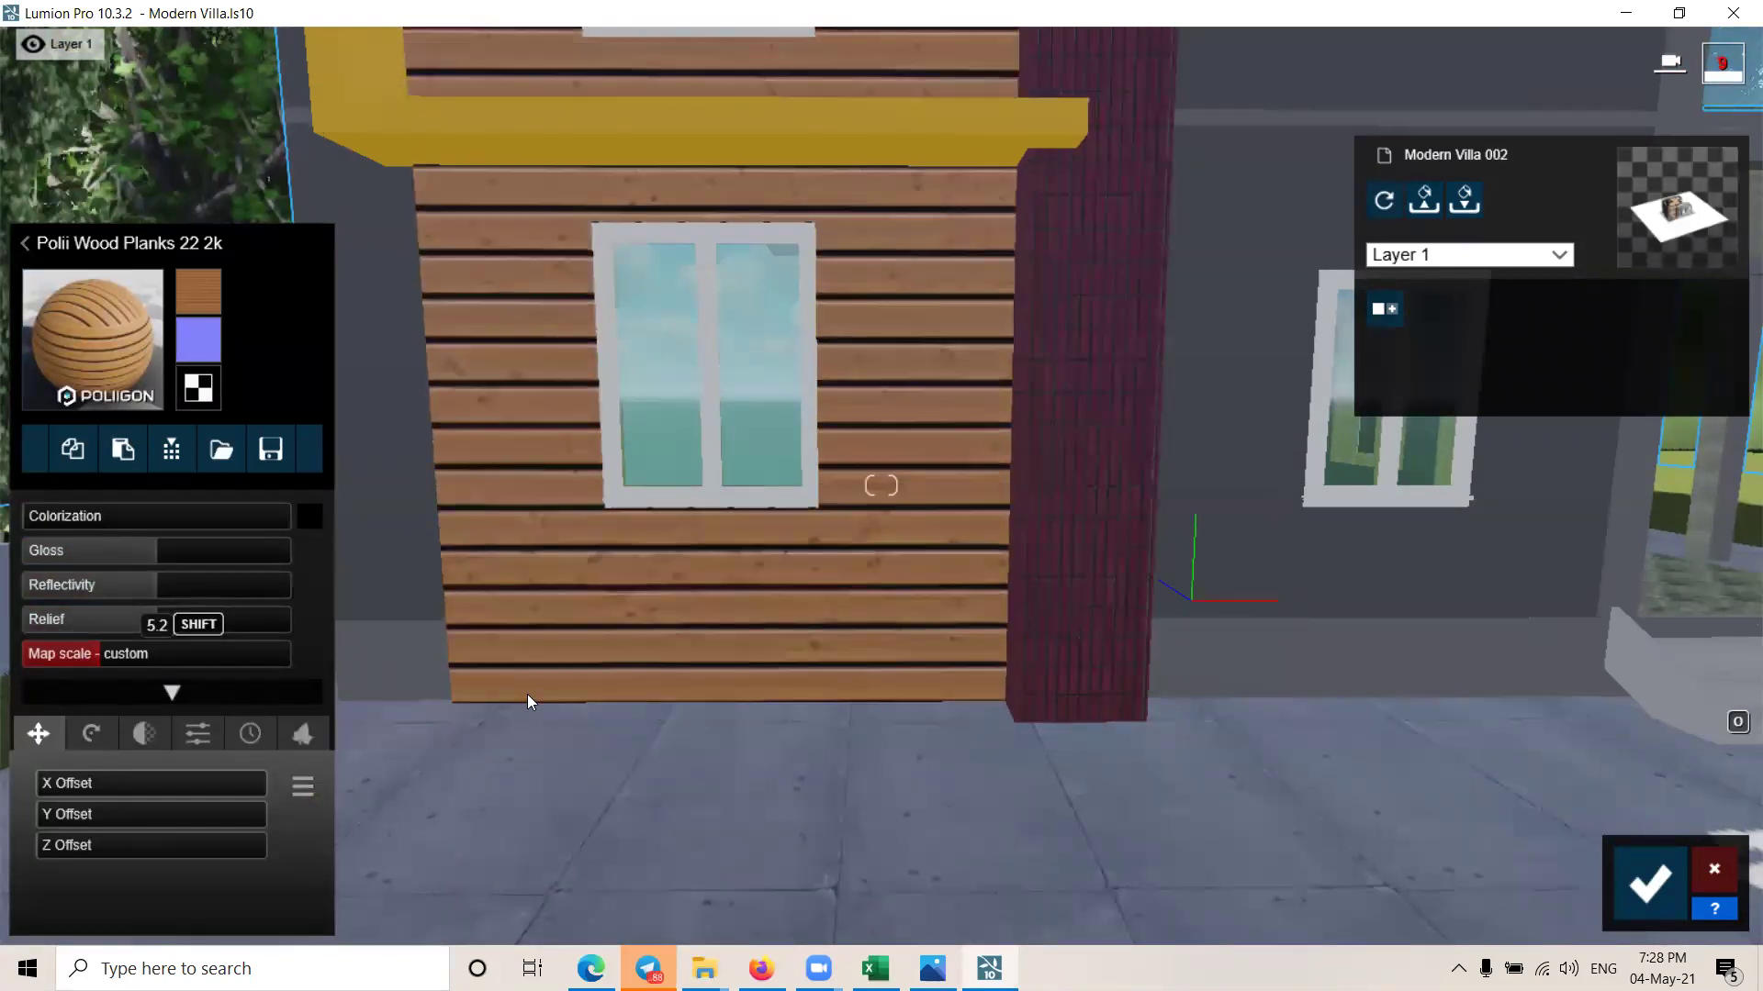
key(s)
key(s)
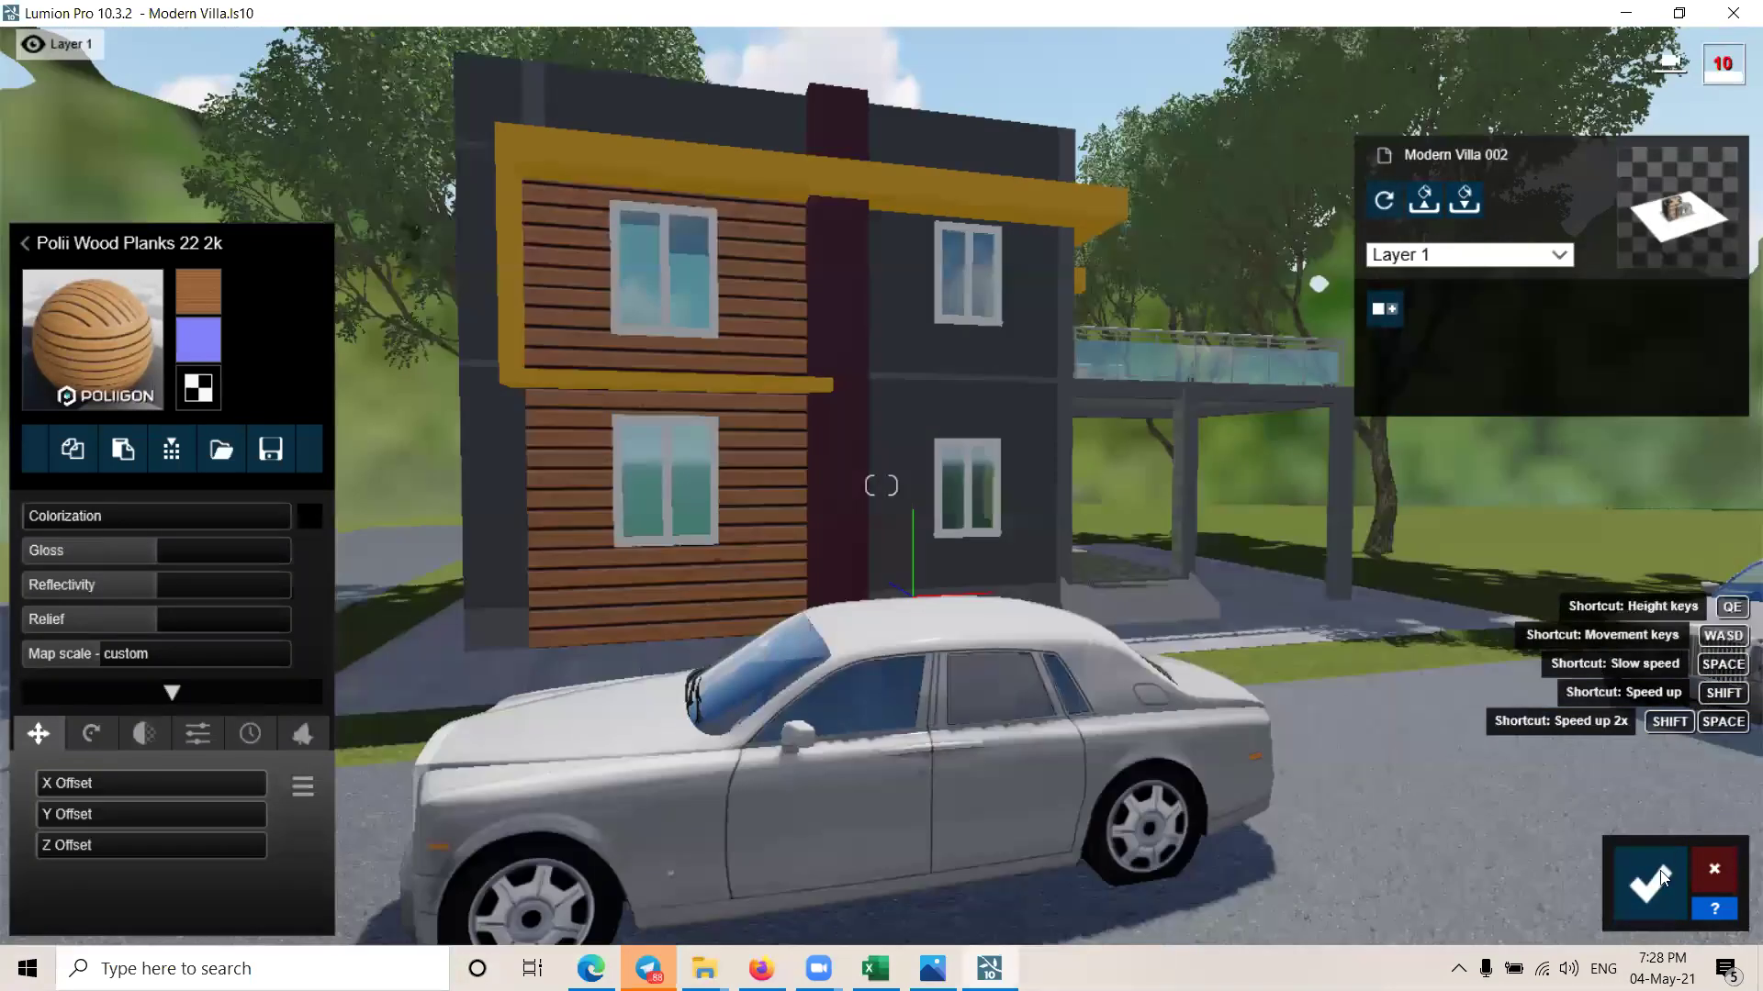
click(1641, 897)
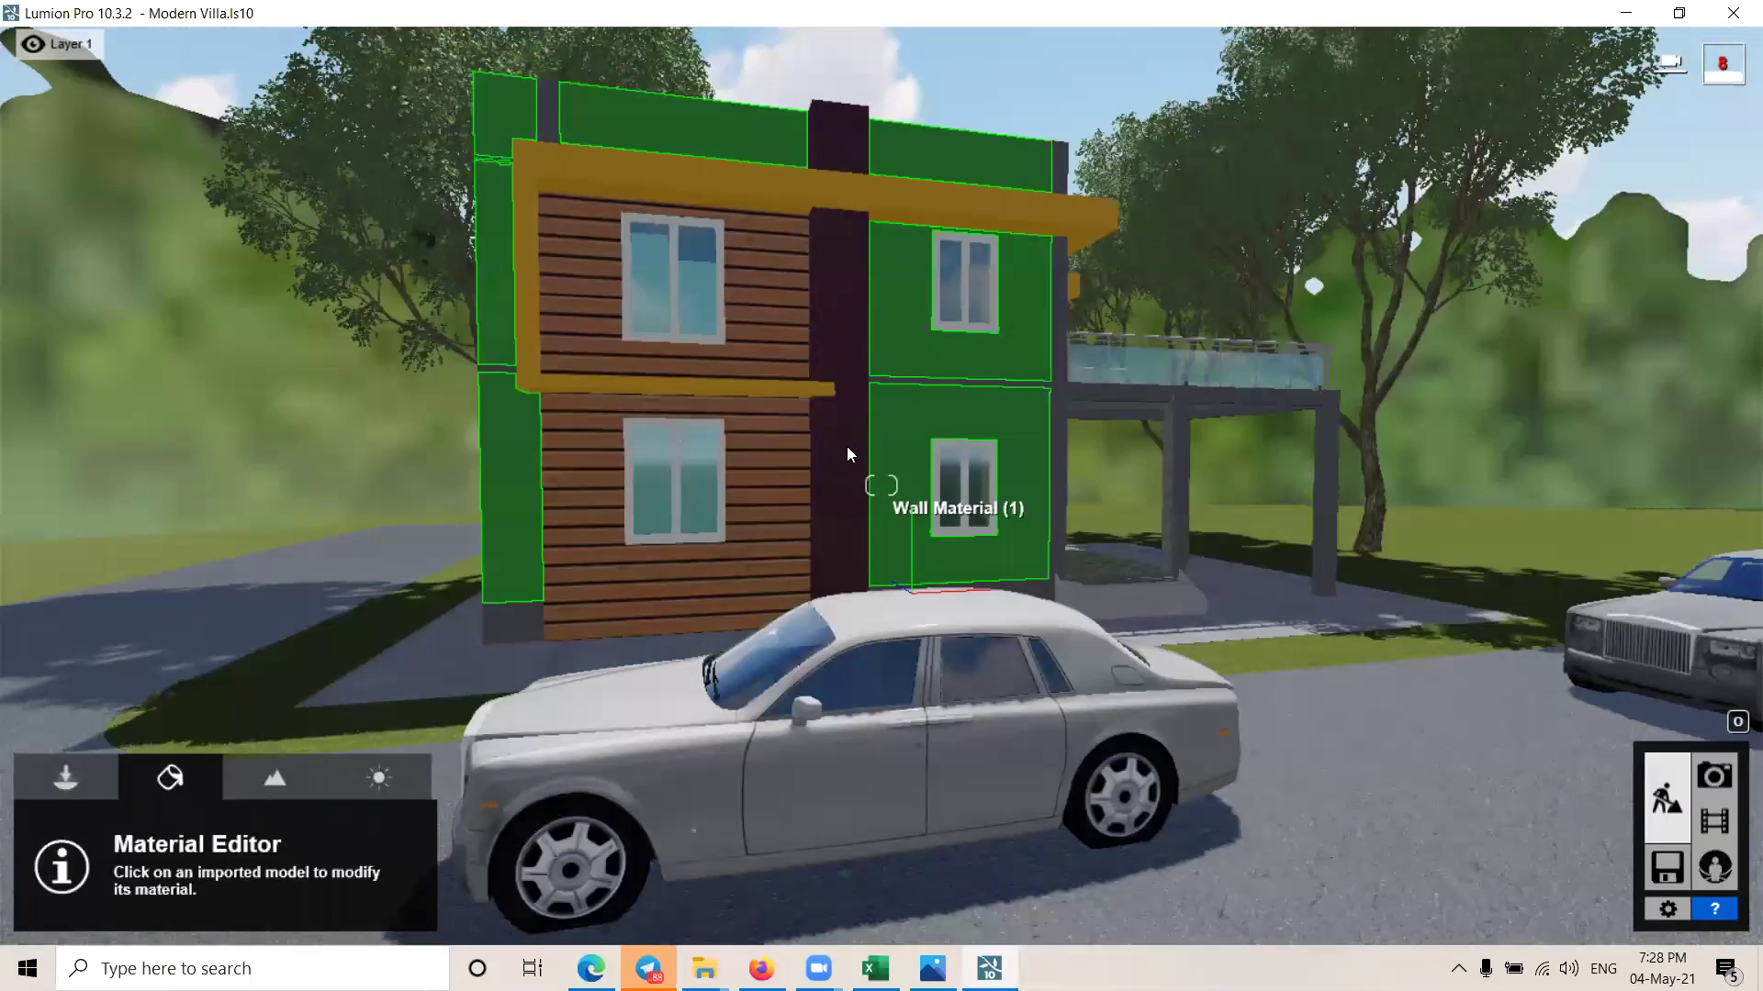
Step: Replace the dark purple column's material with the Polii Bricks 26 01 3k stacked stone
key(w)
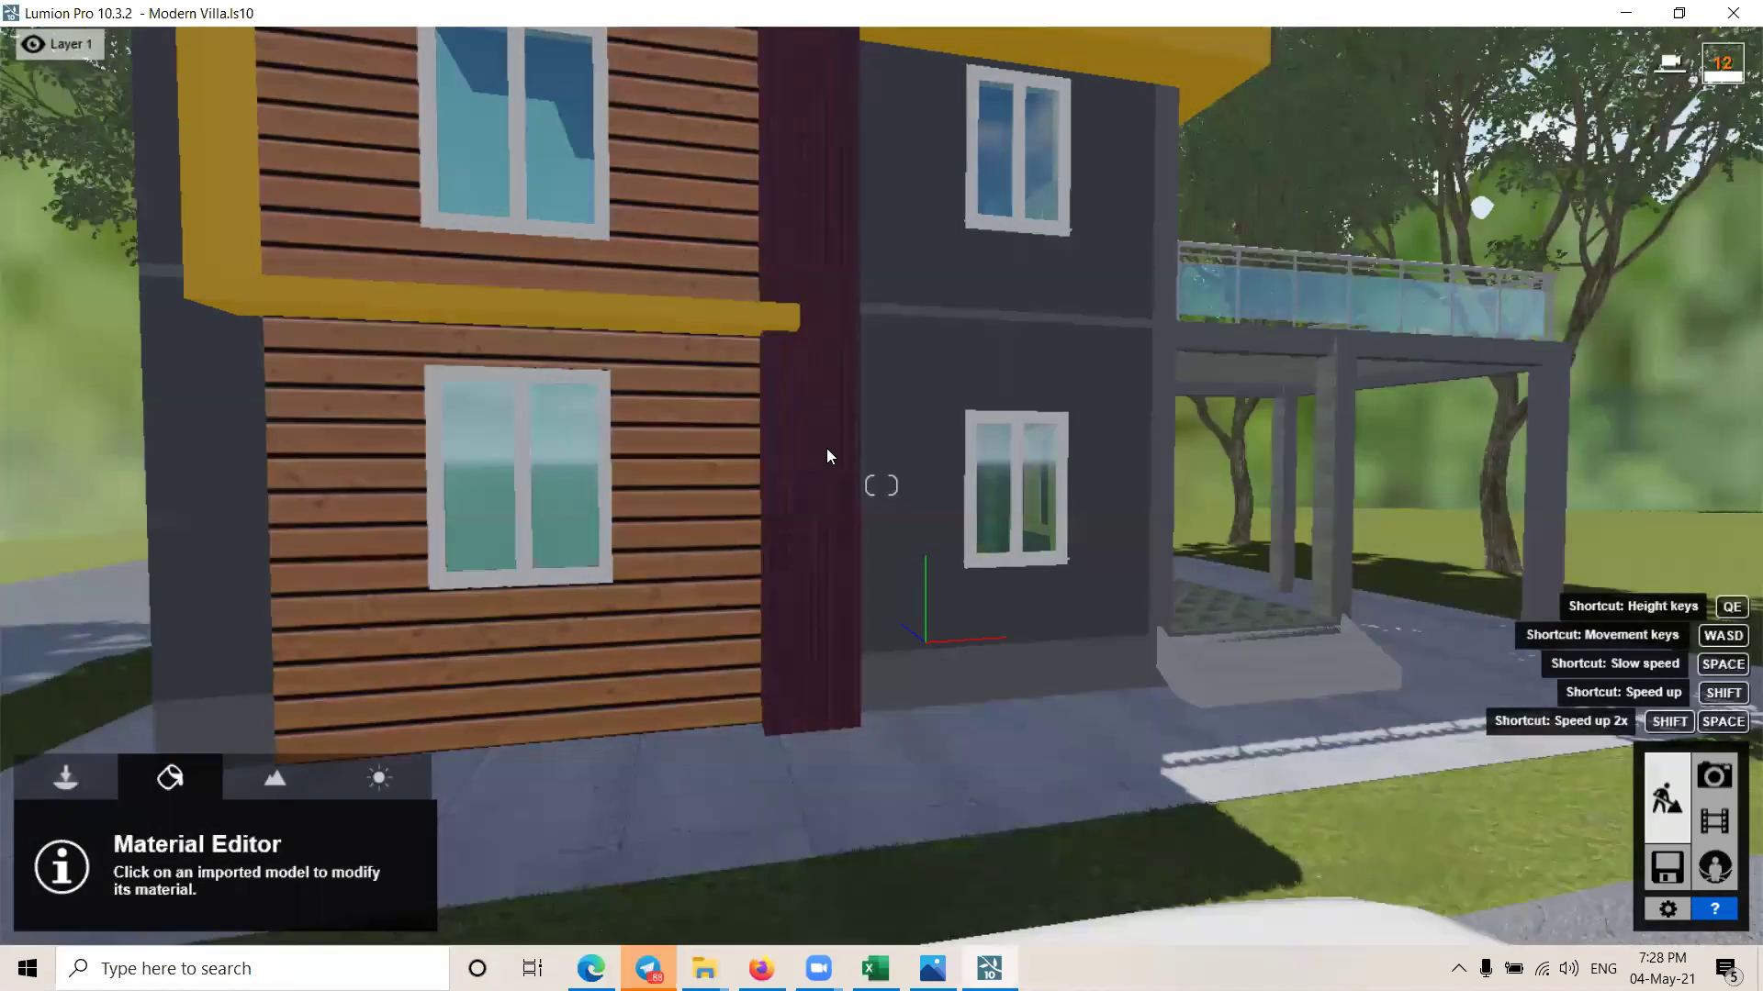
click(795, 486)
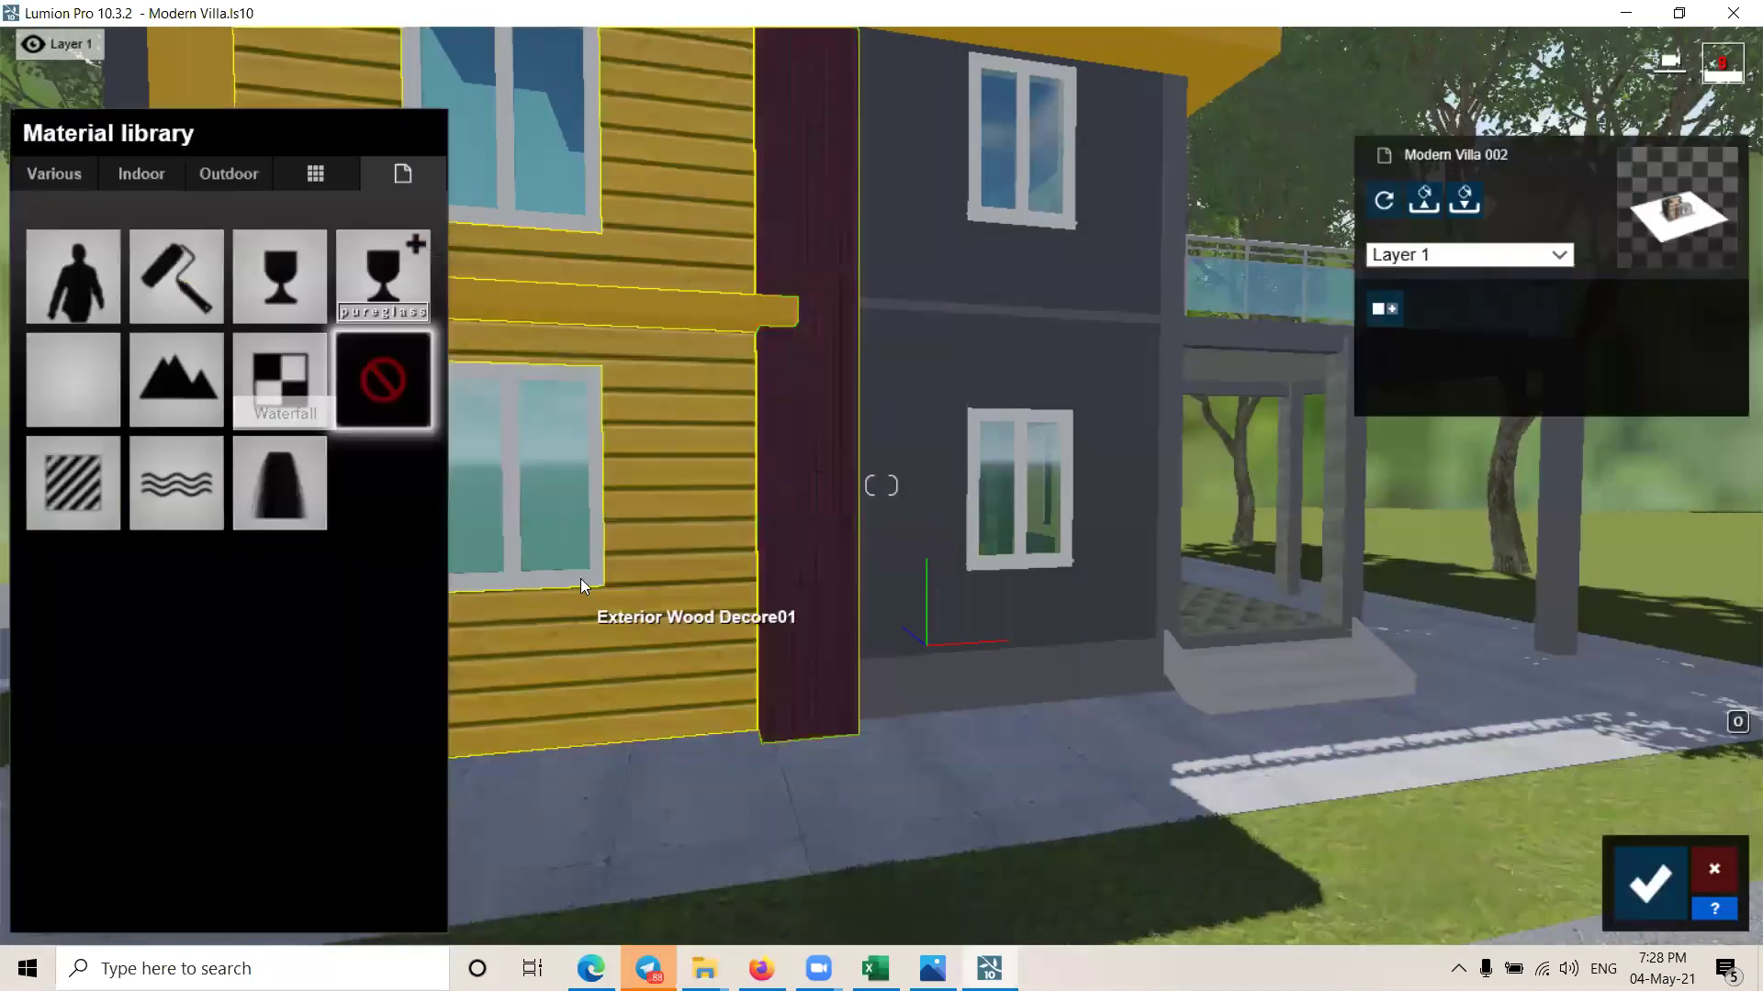
click(228, 175)
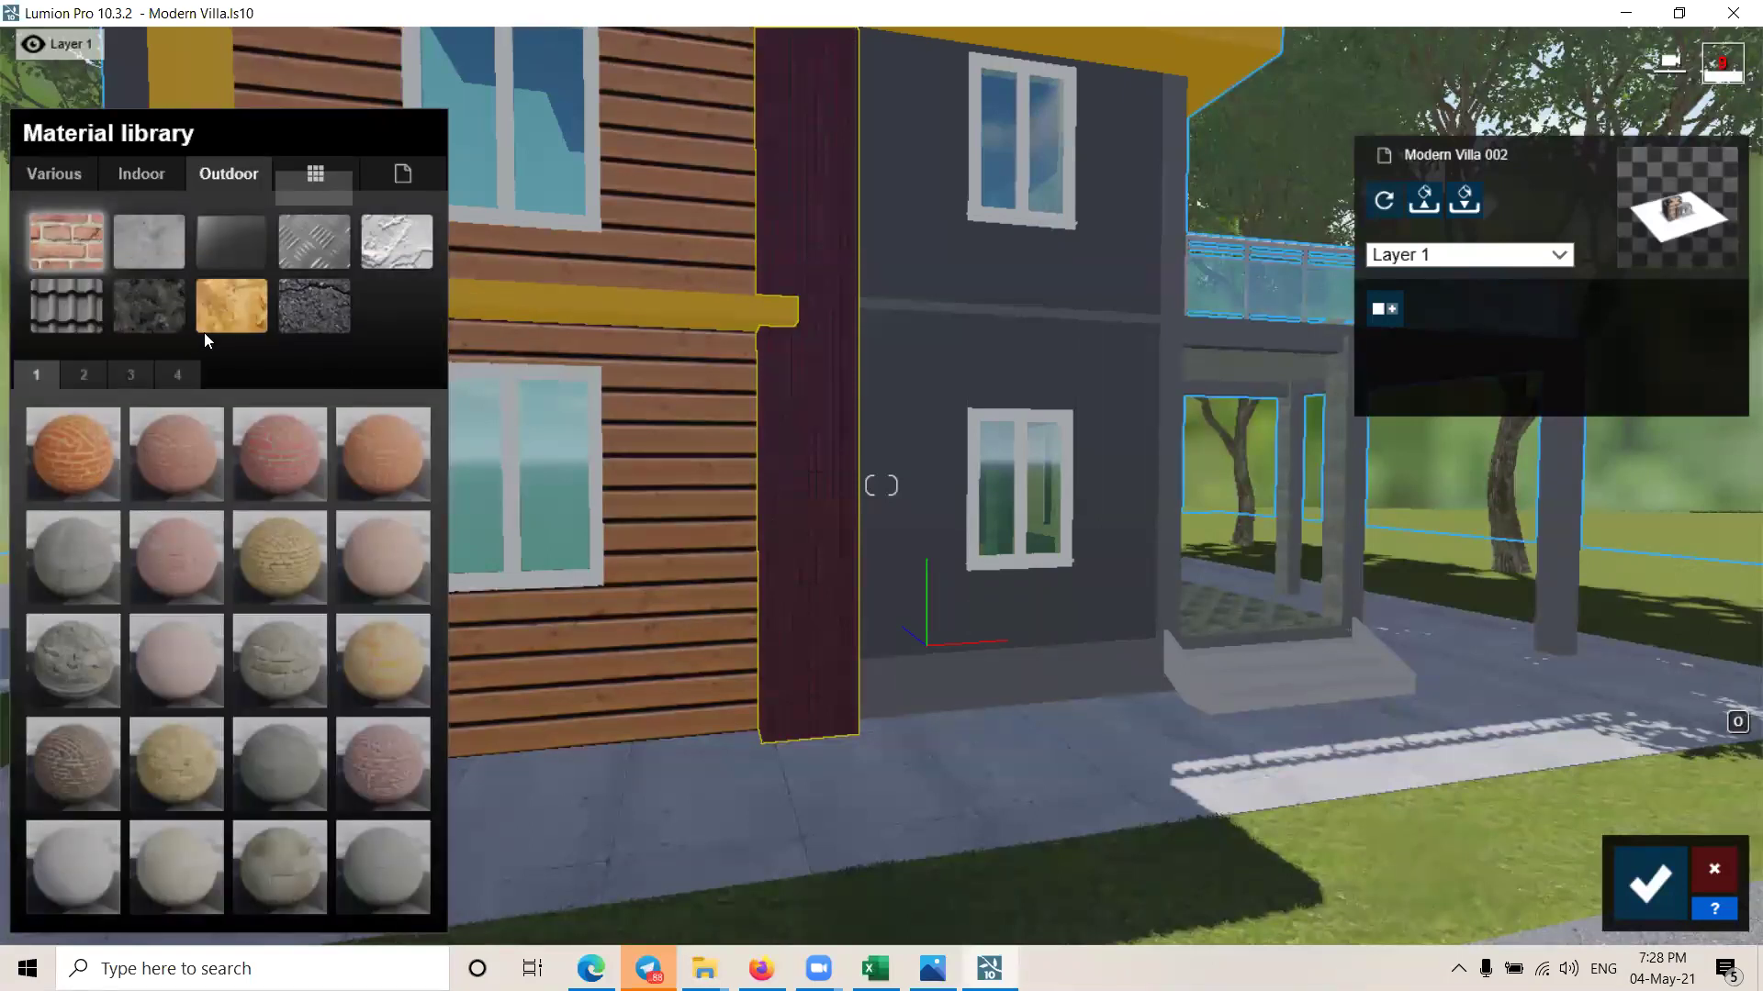
click(176, 372)
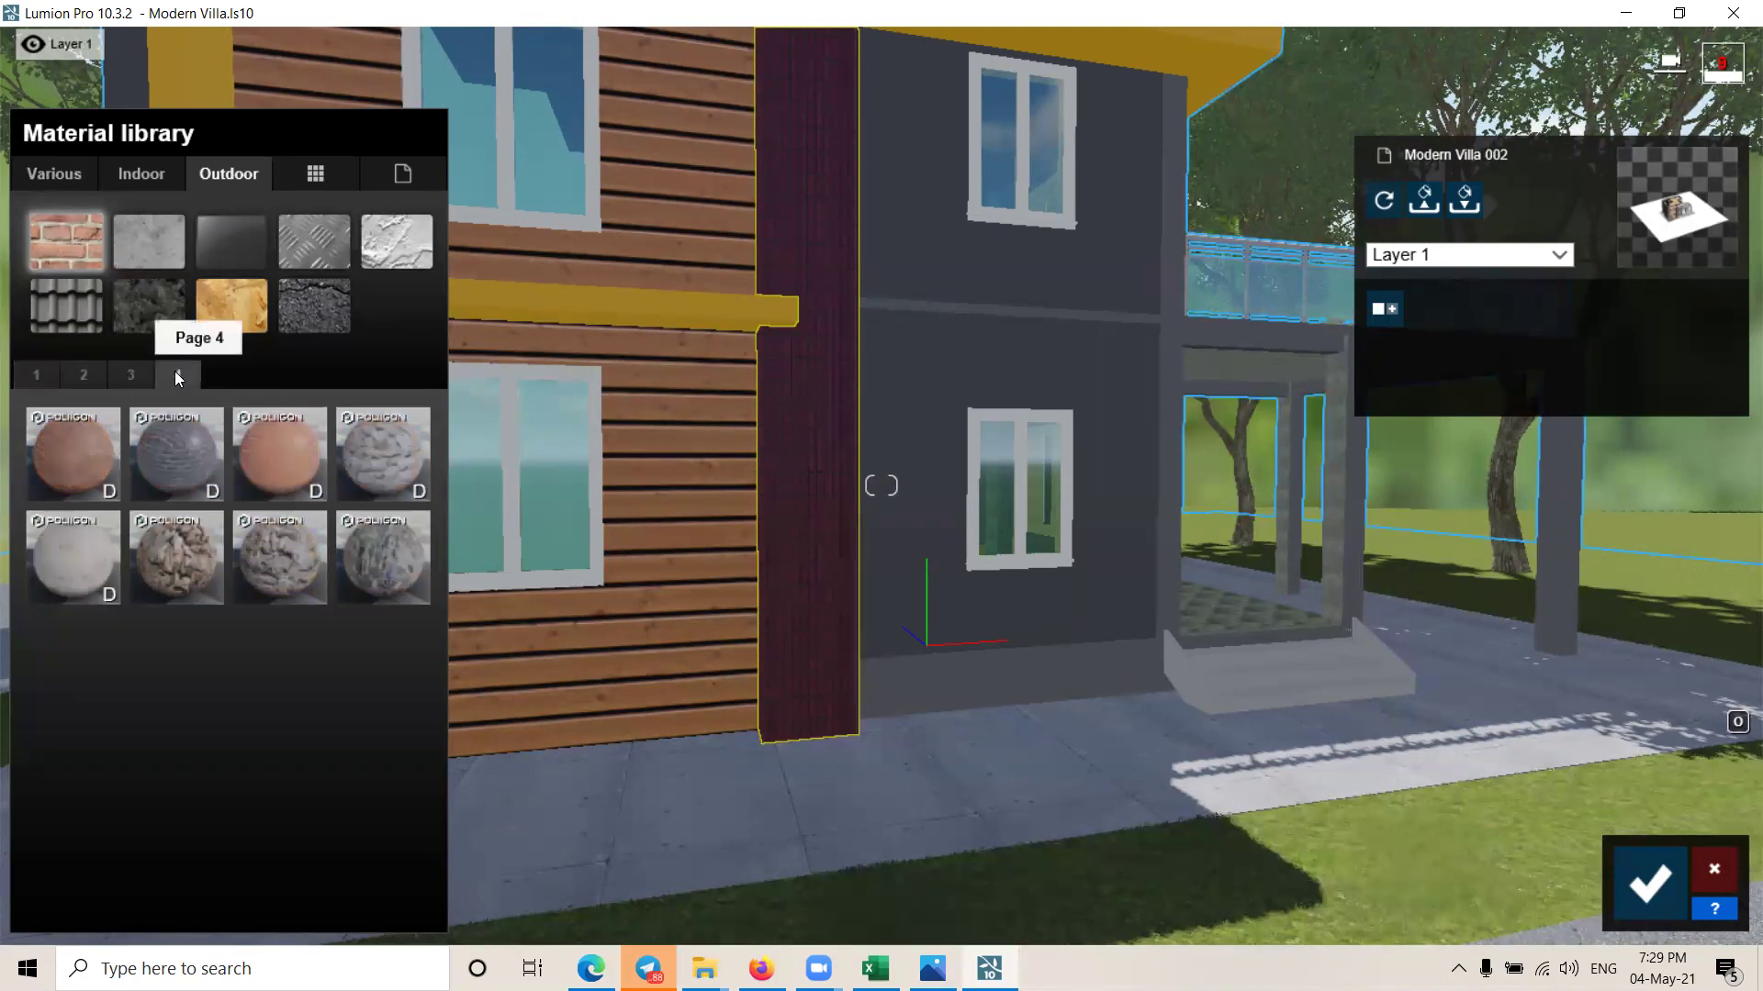
click(182, 473)
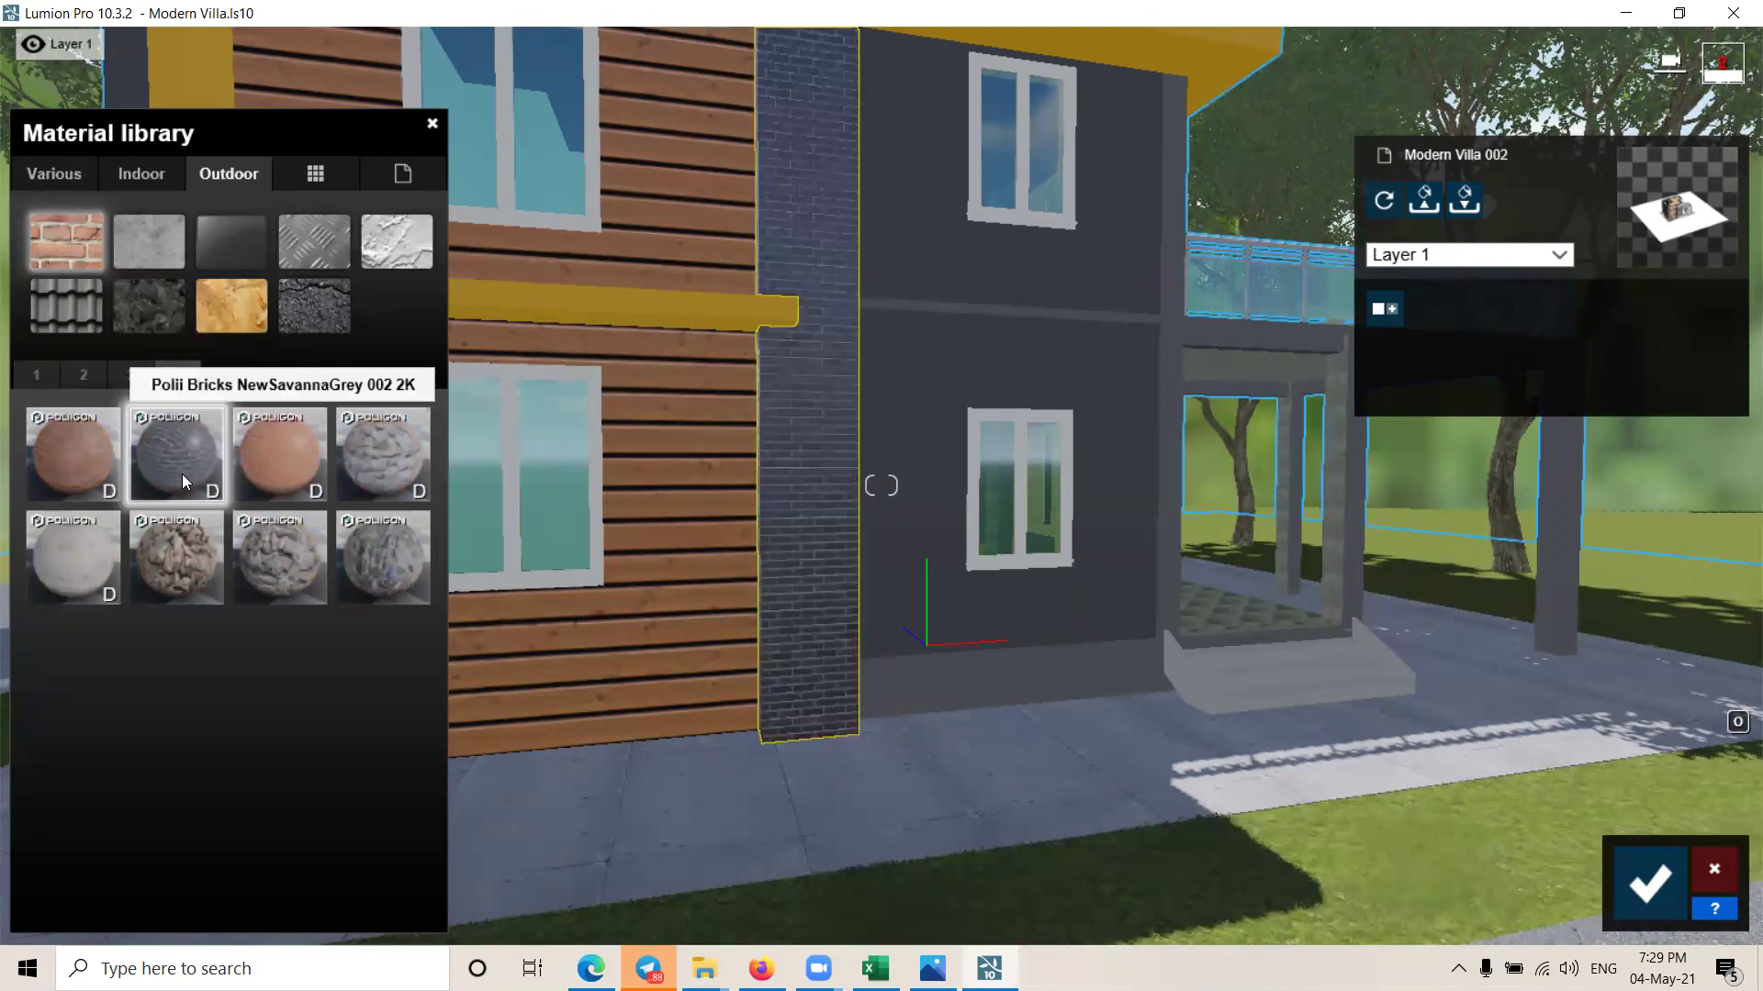
click(99, 384)
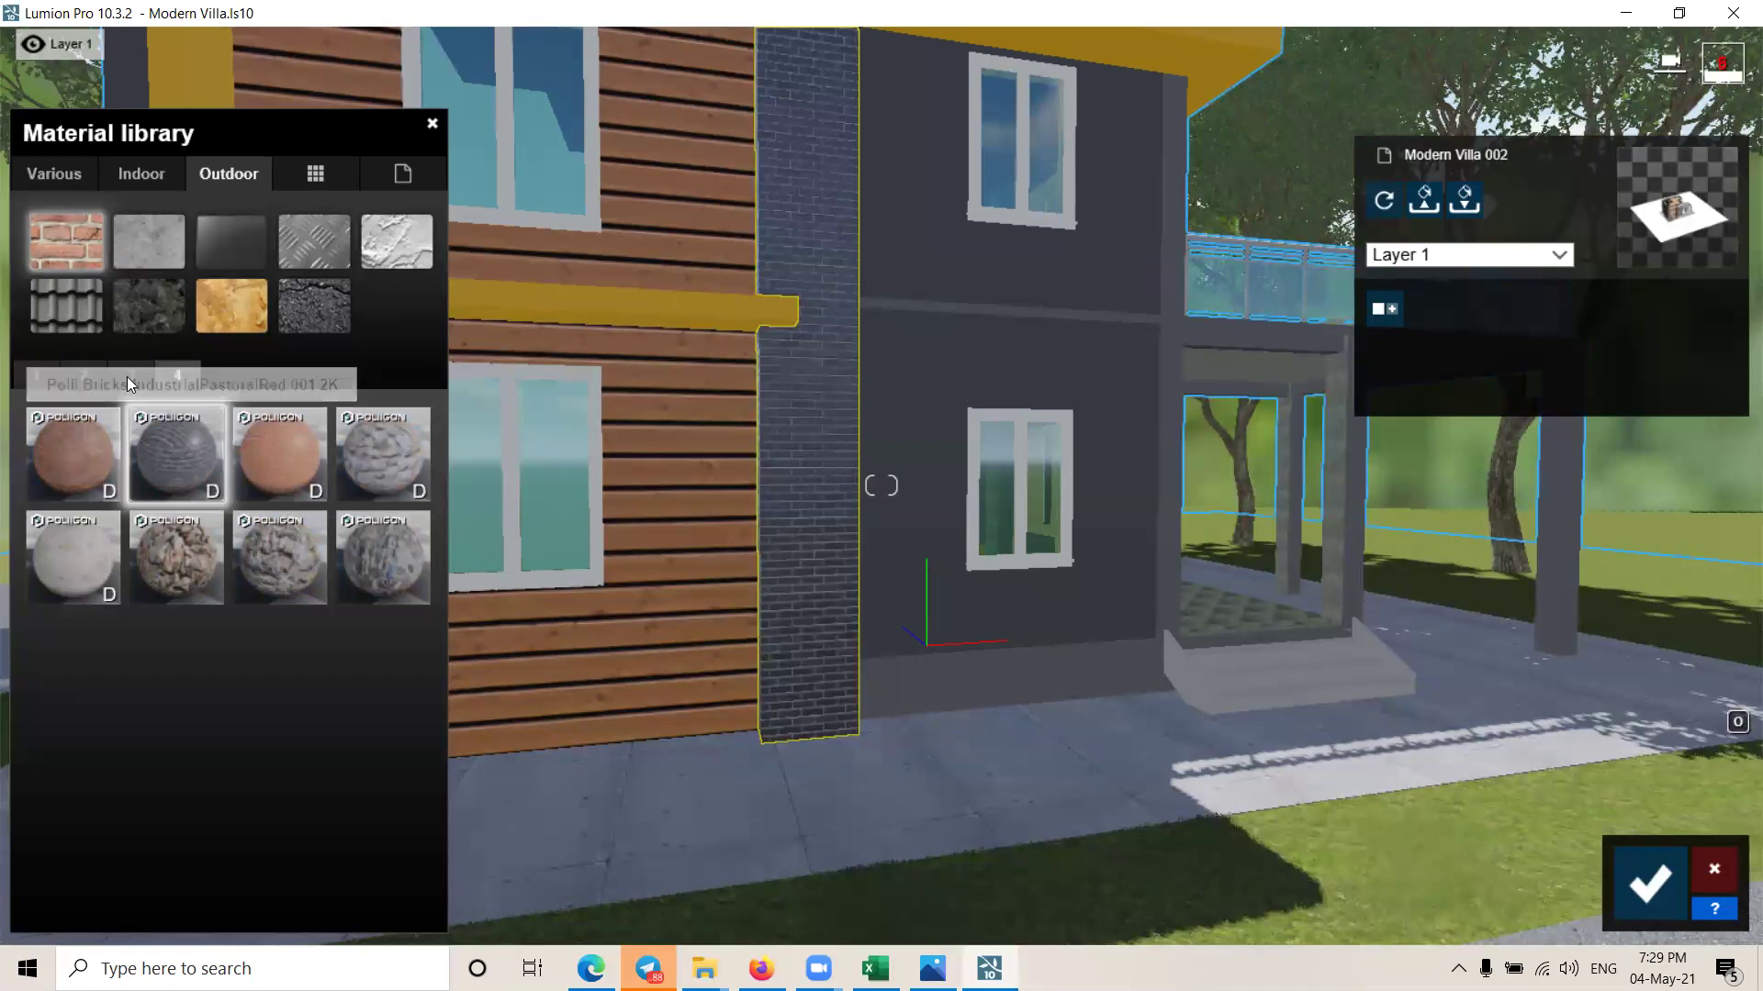
click(131, 374)
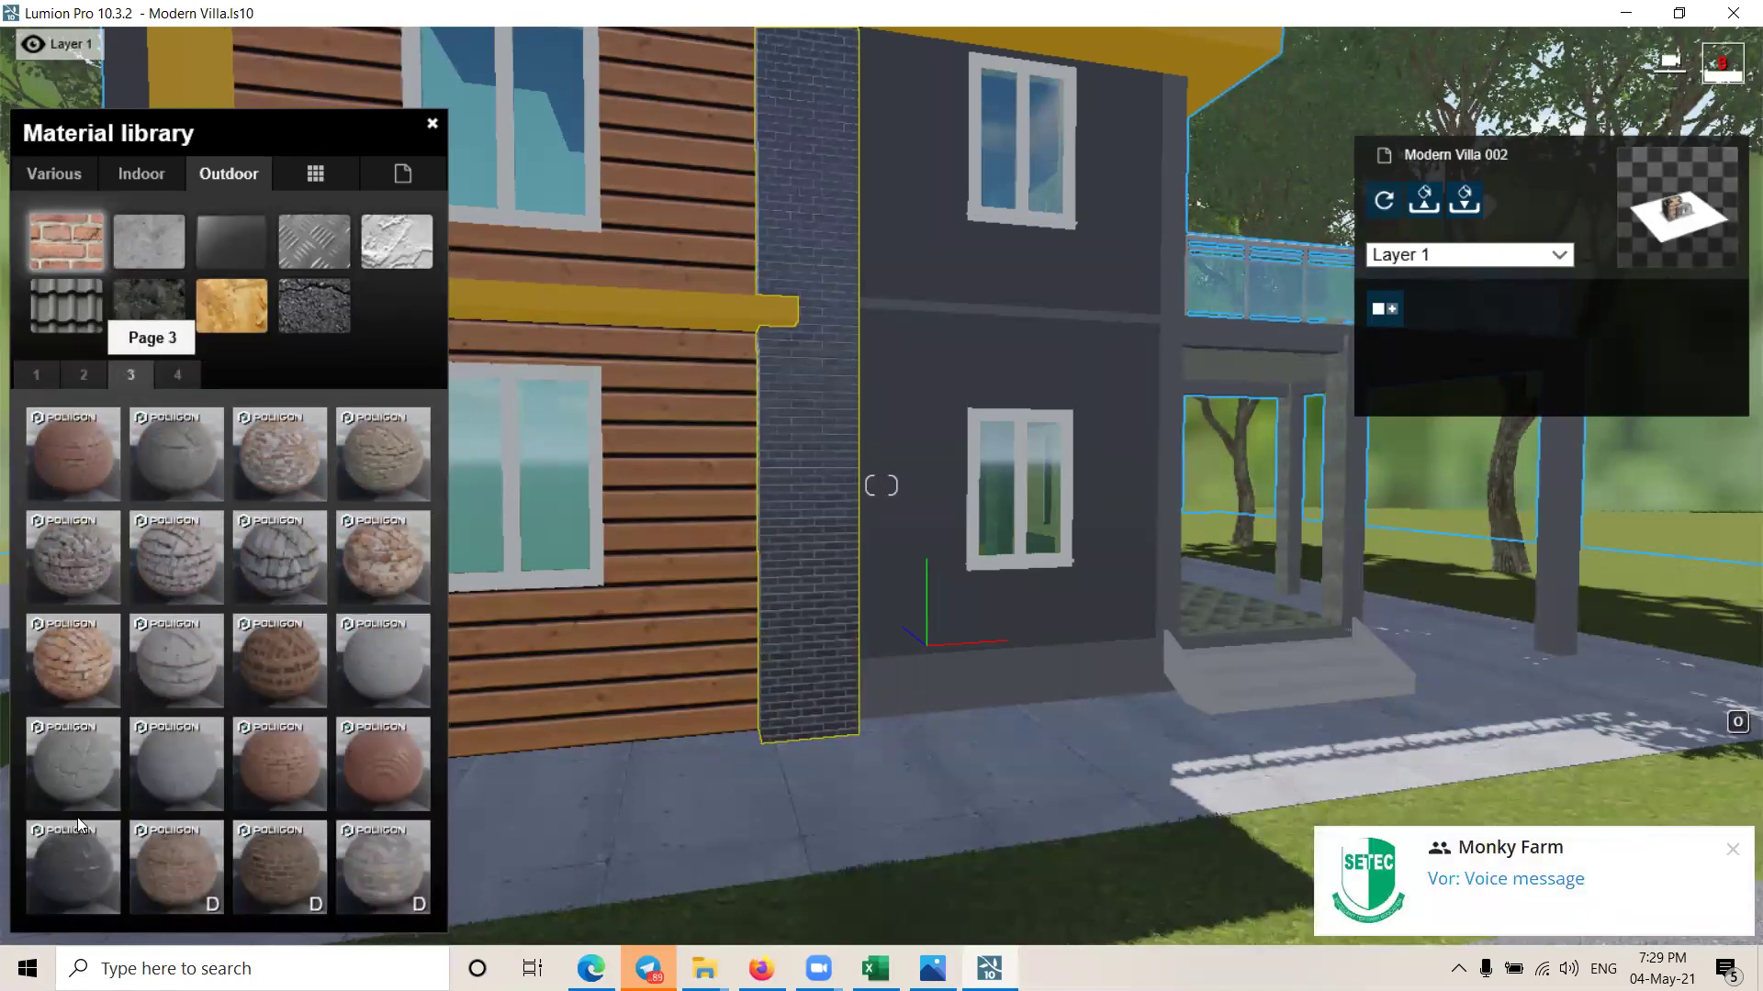
click(55, 855)
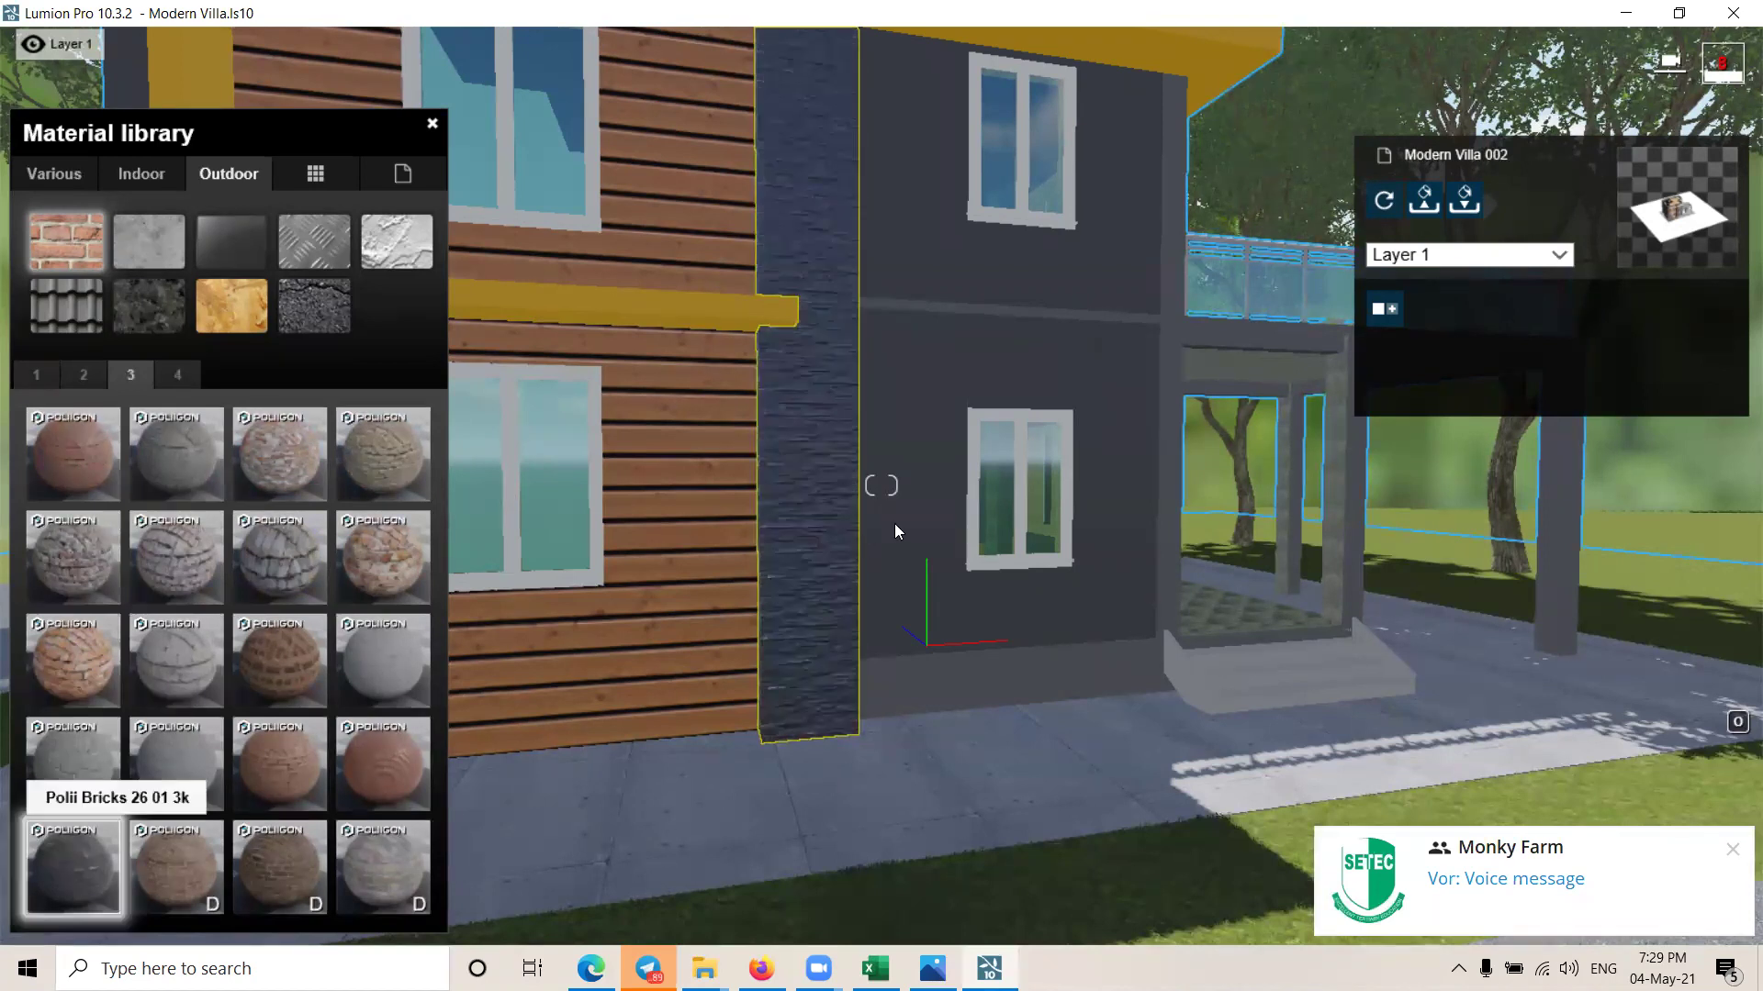
scroll(892, 527, up, 5)
scroll(861, 536, up, 3)
key(a)
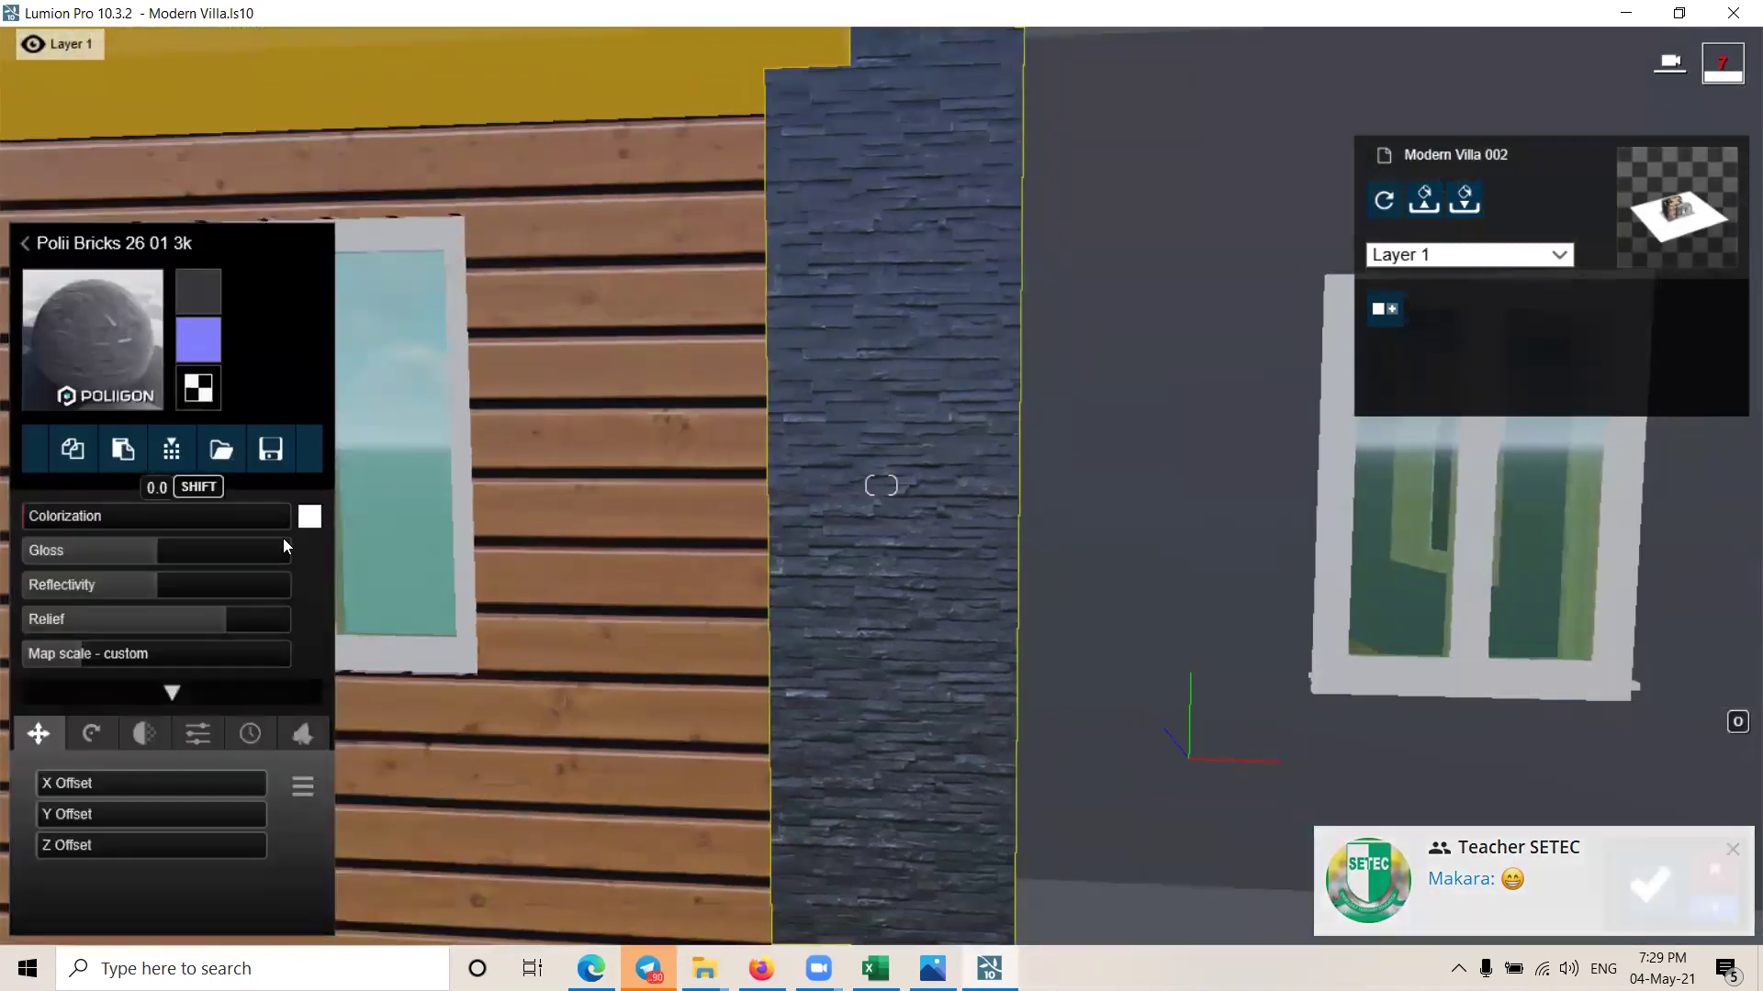
Step: Enlarge the column's stone texture with the Map scale slider and confirm the material
drag(89, 660, 89, 668)
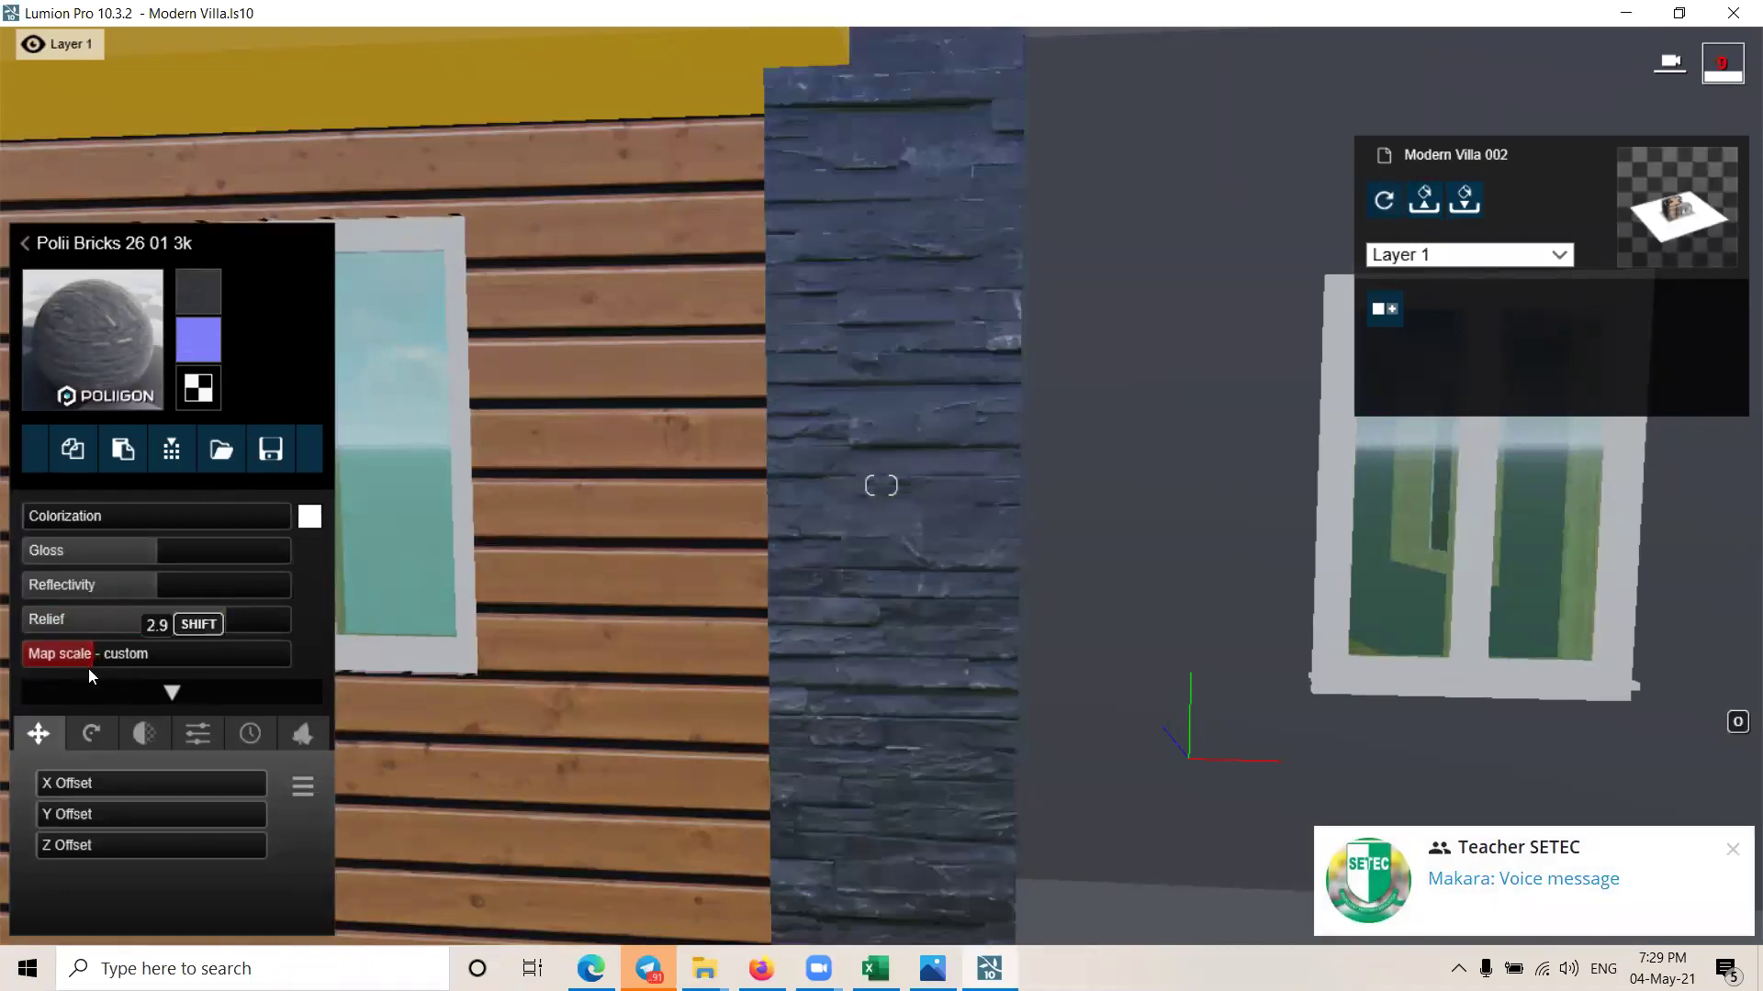
scroll(624, 788, down, 10)
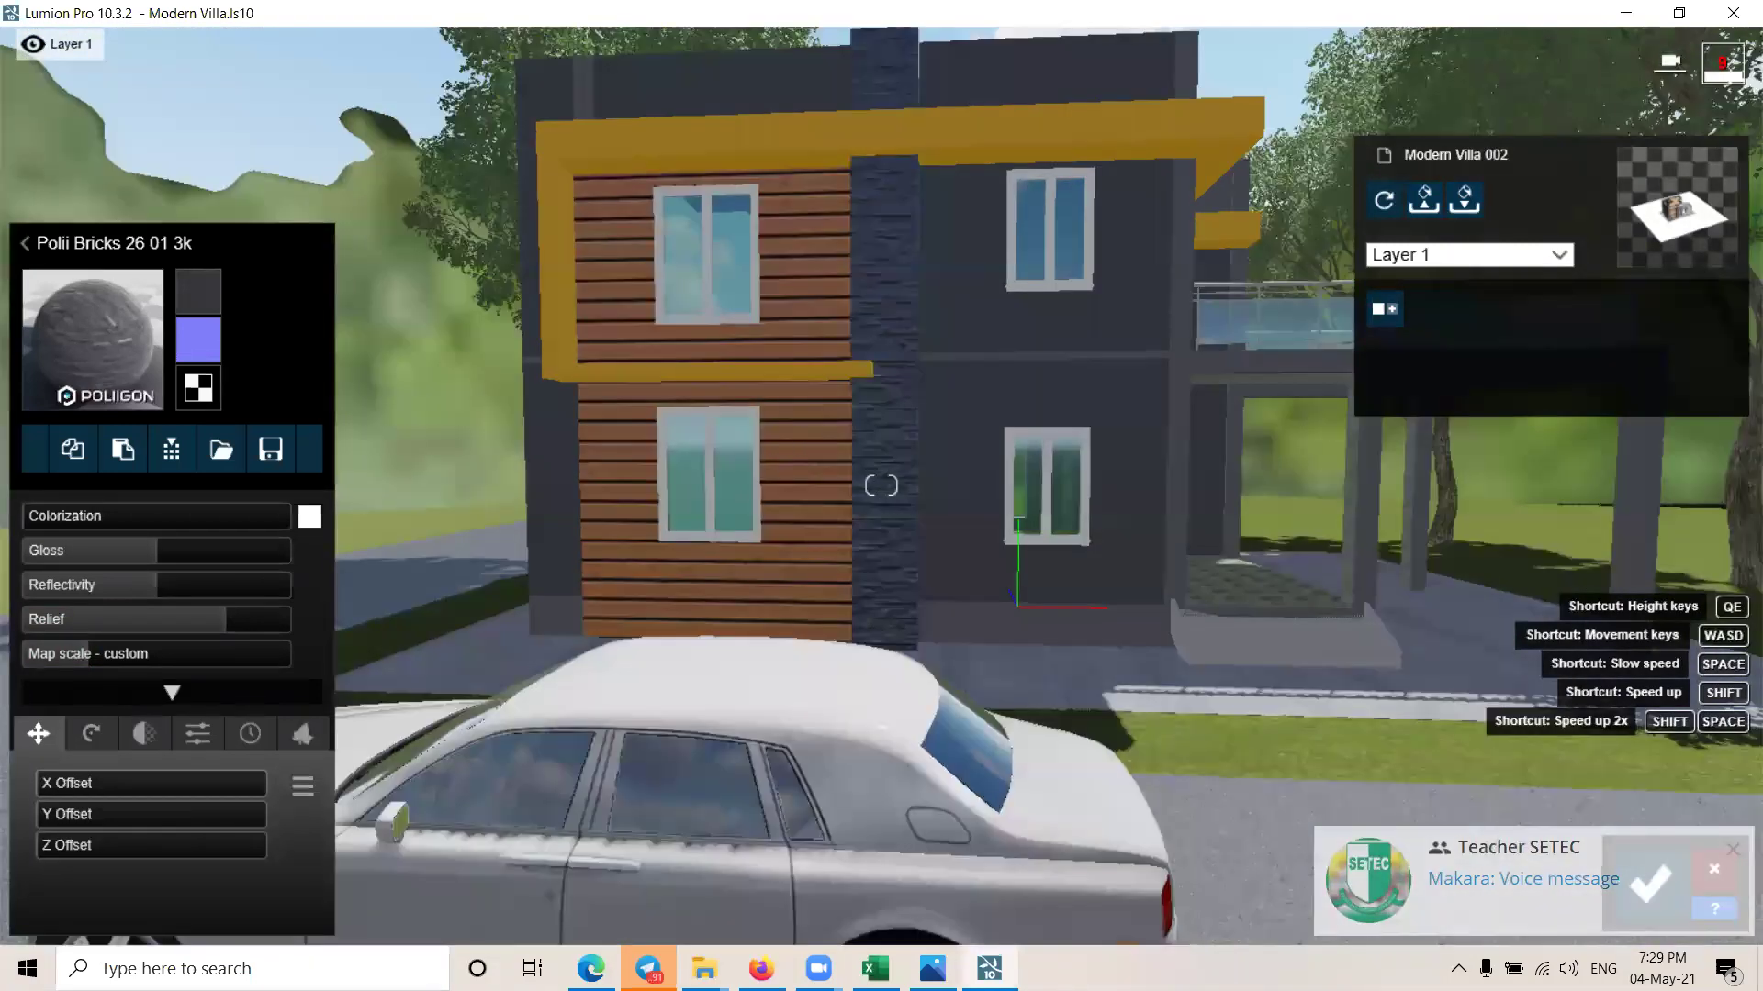
scroll(880, 484, down, 5)
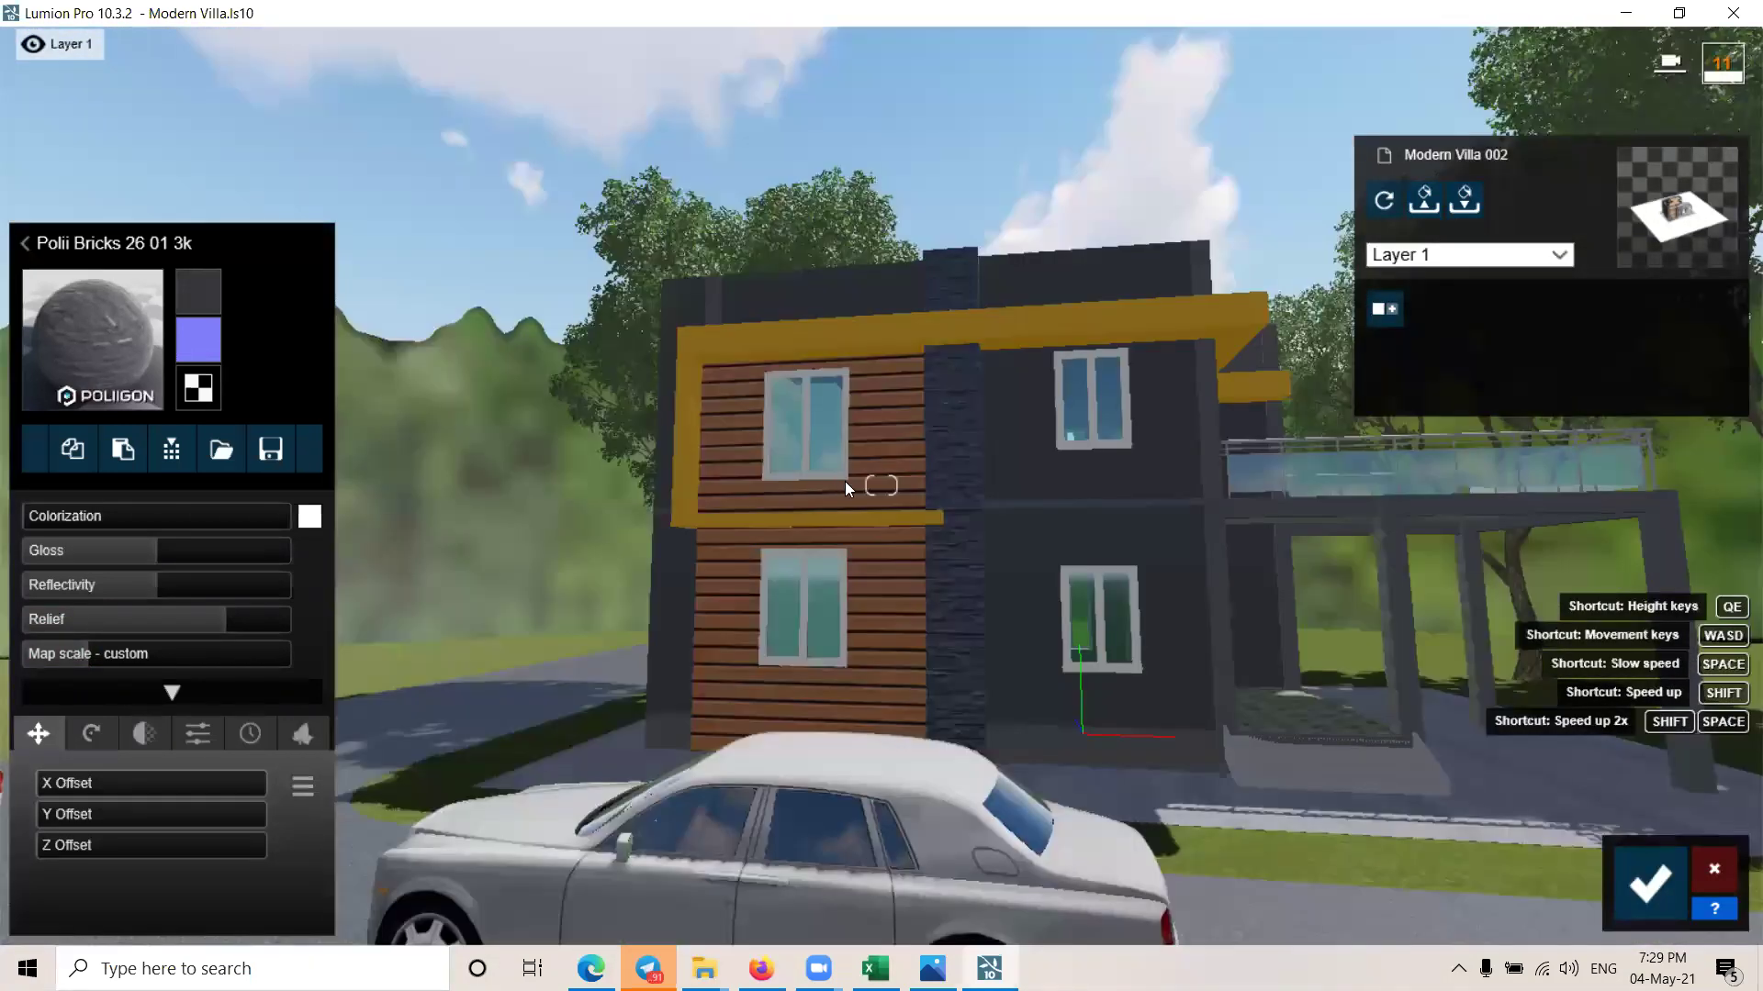
scroll(845, 481, up, 1)
scroll(640, 308, up, 3)
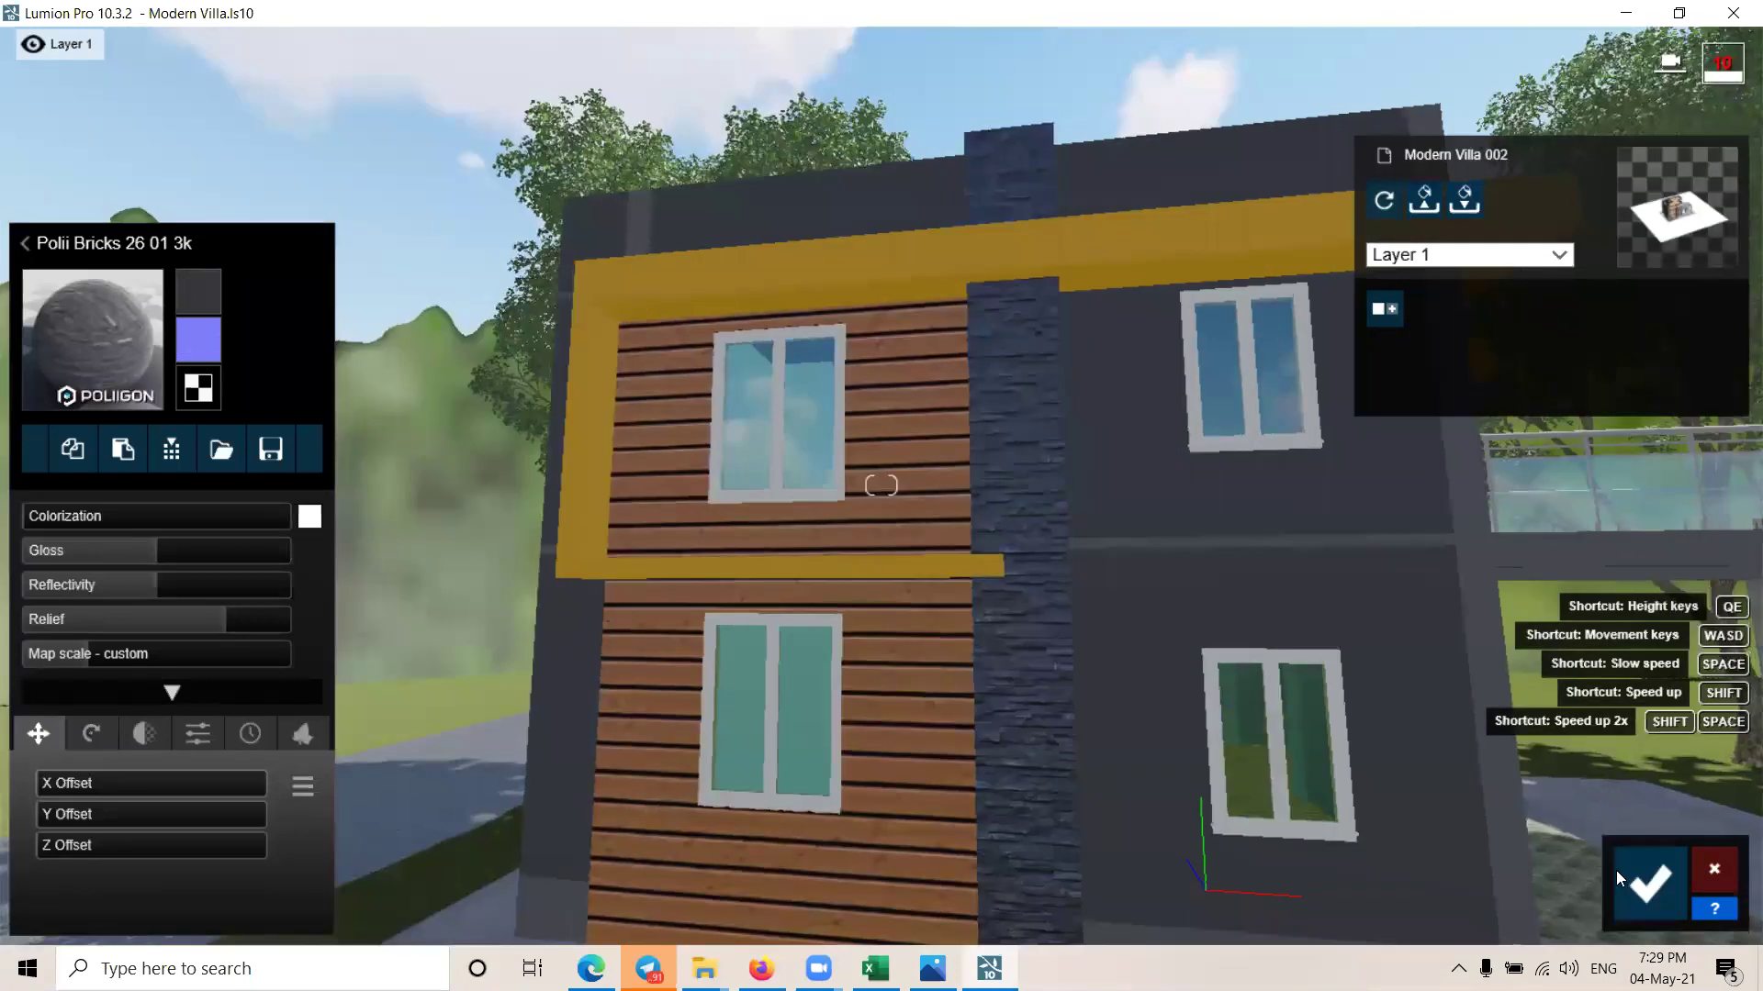
click(1643, 887)
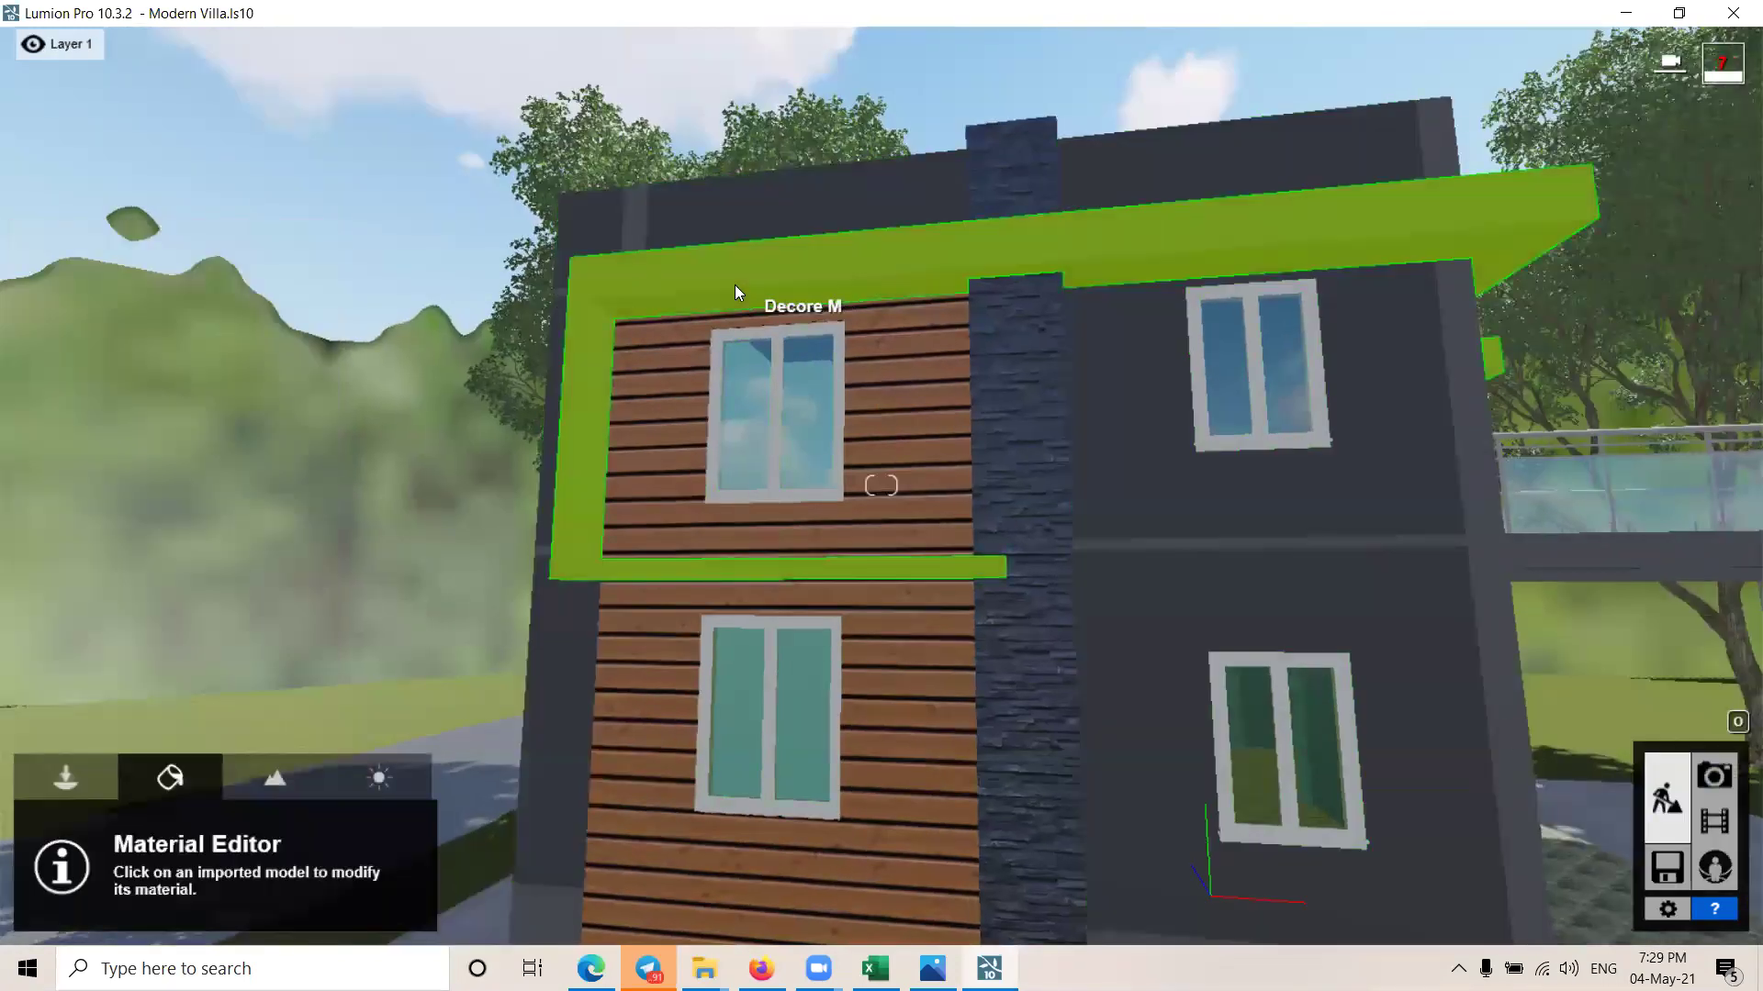
Step: Apply a pale Indoor Plaster material to the yellow fascia frame
click(735, 286)
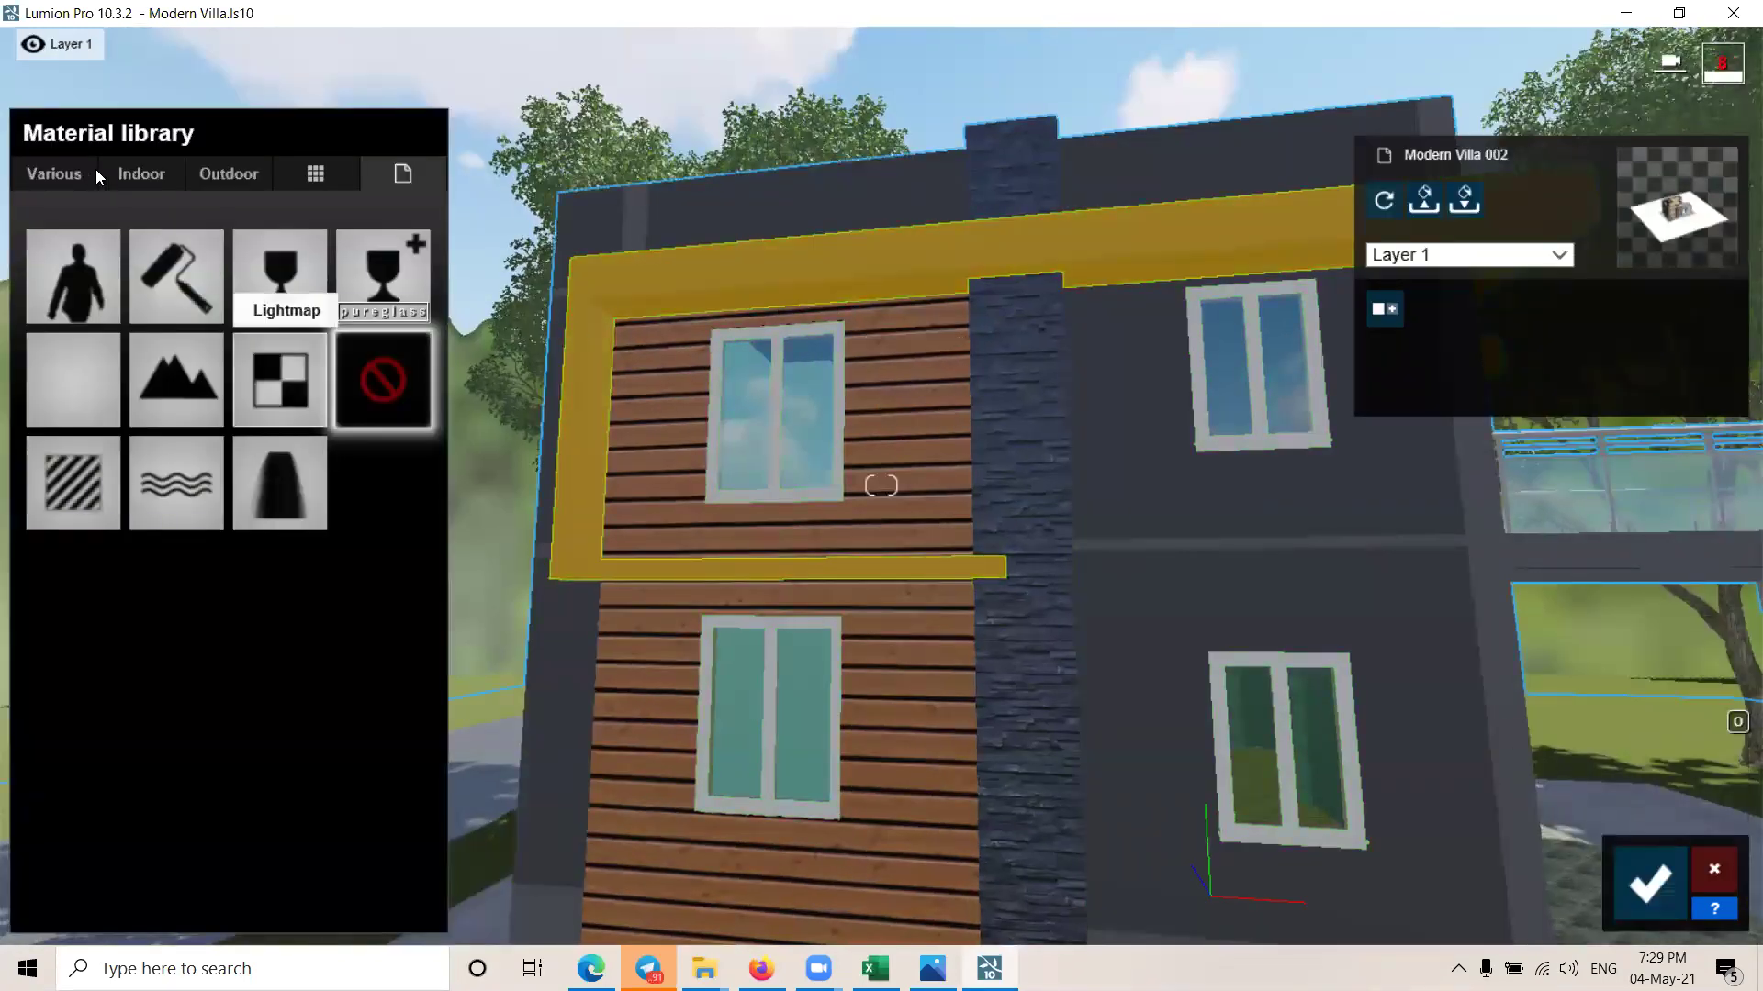
click(238, 174)
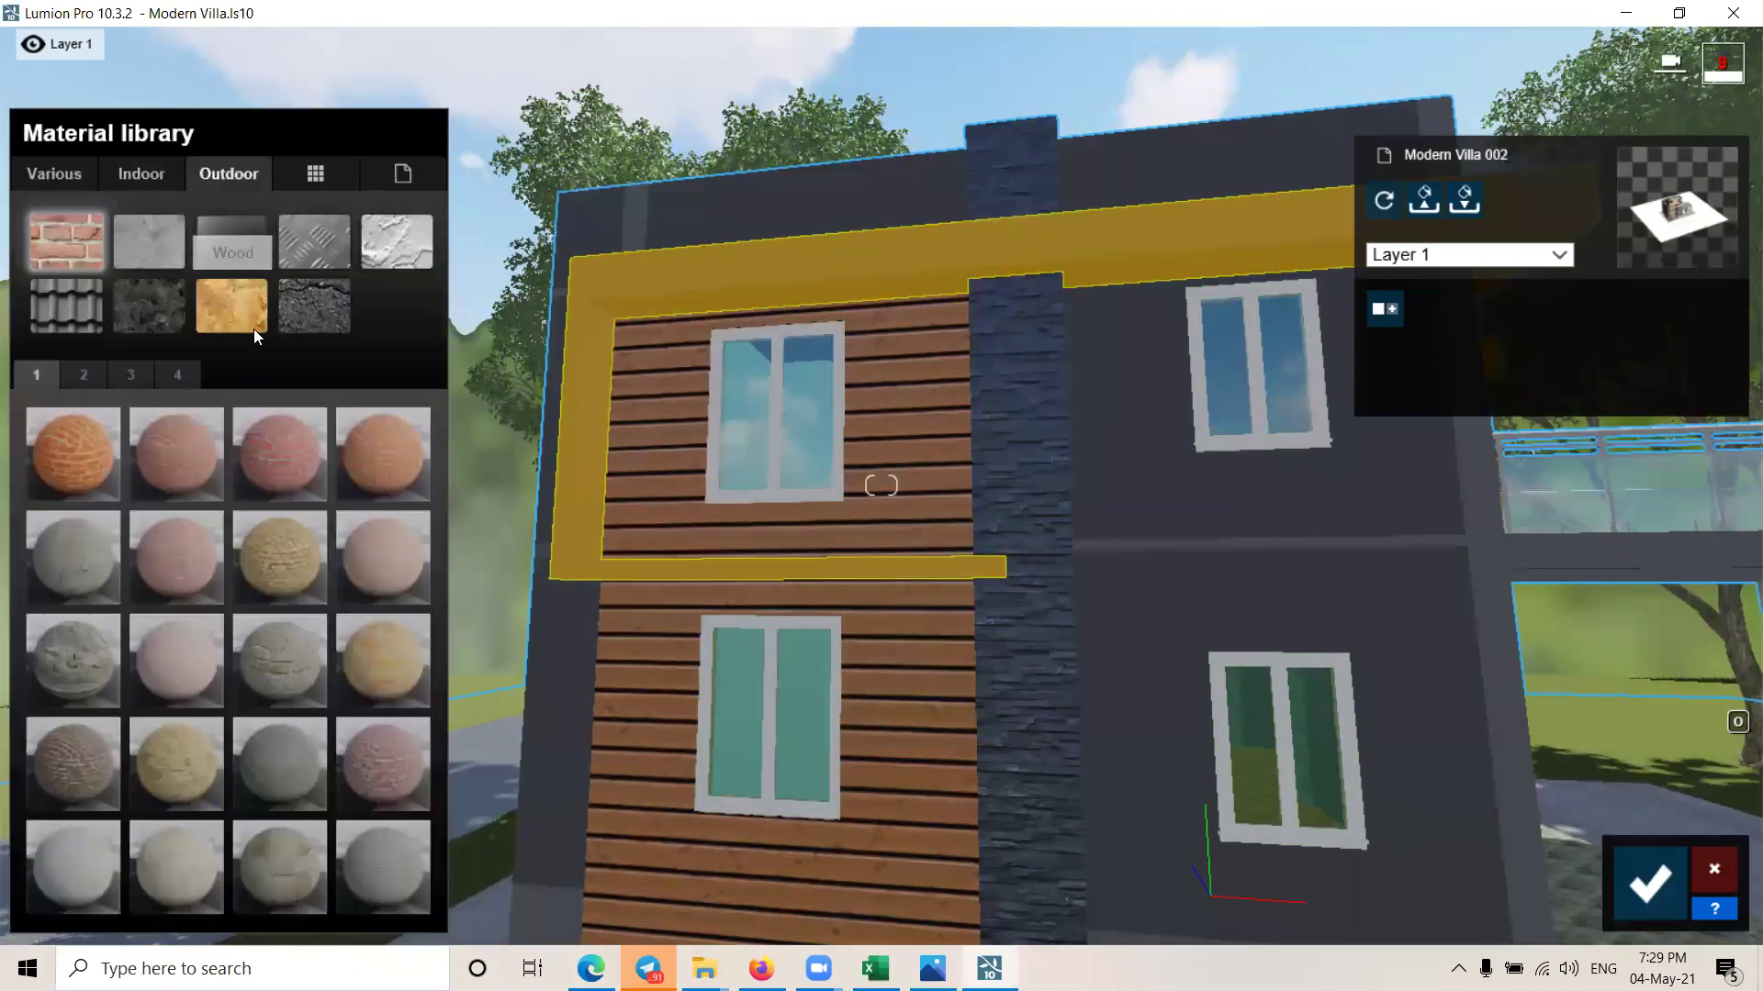
click(152, 182)
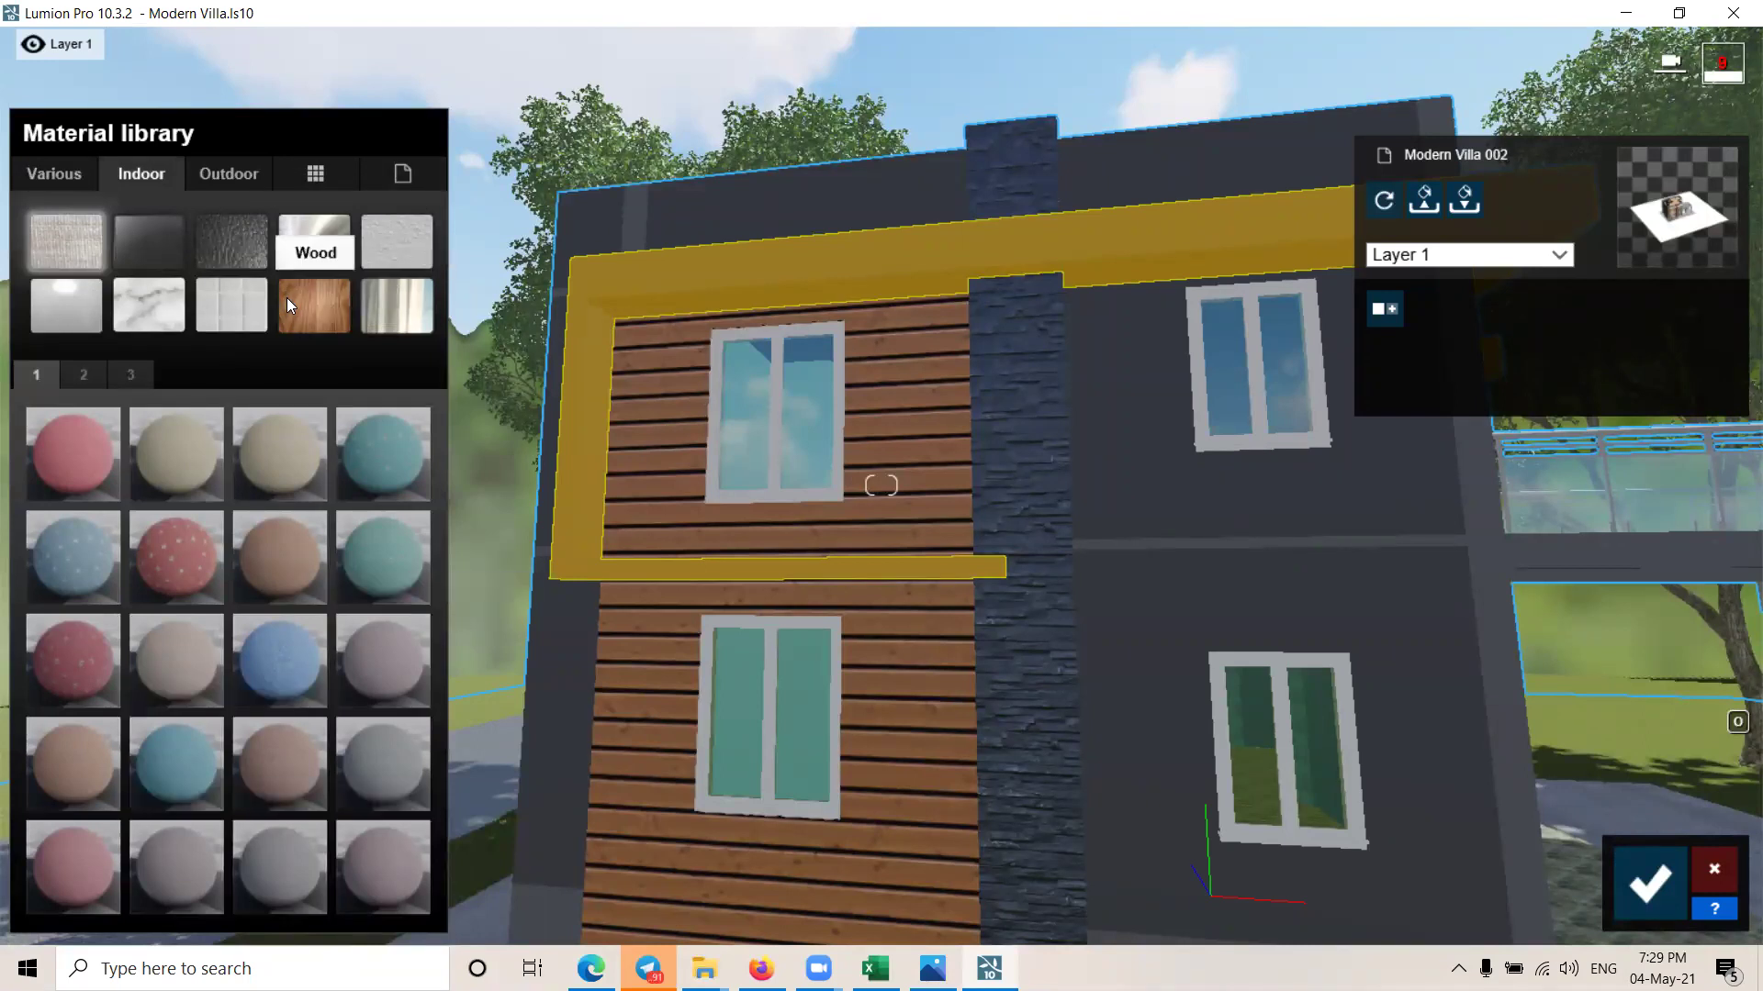
click(395, 241)
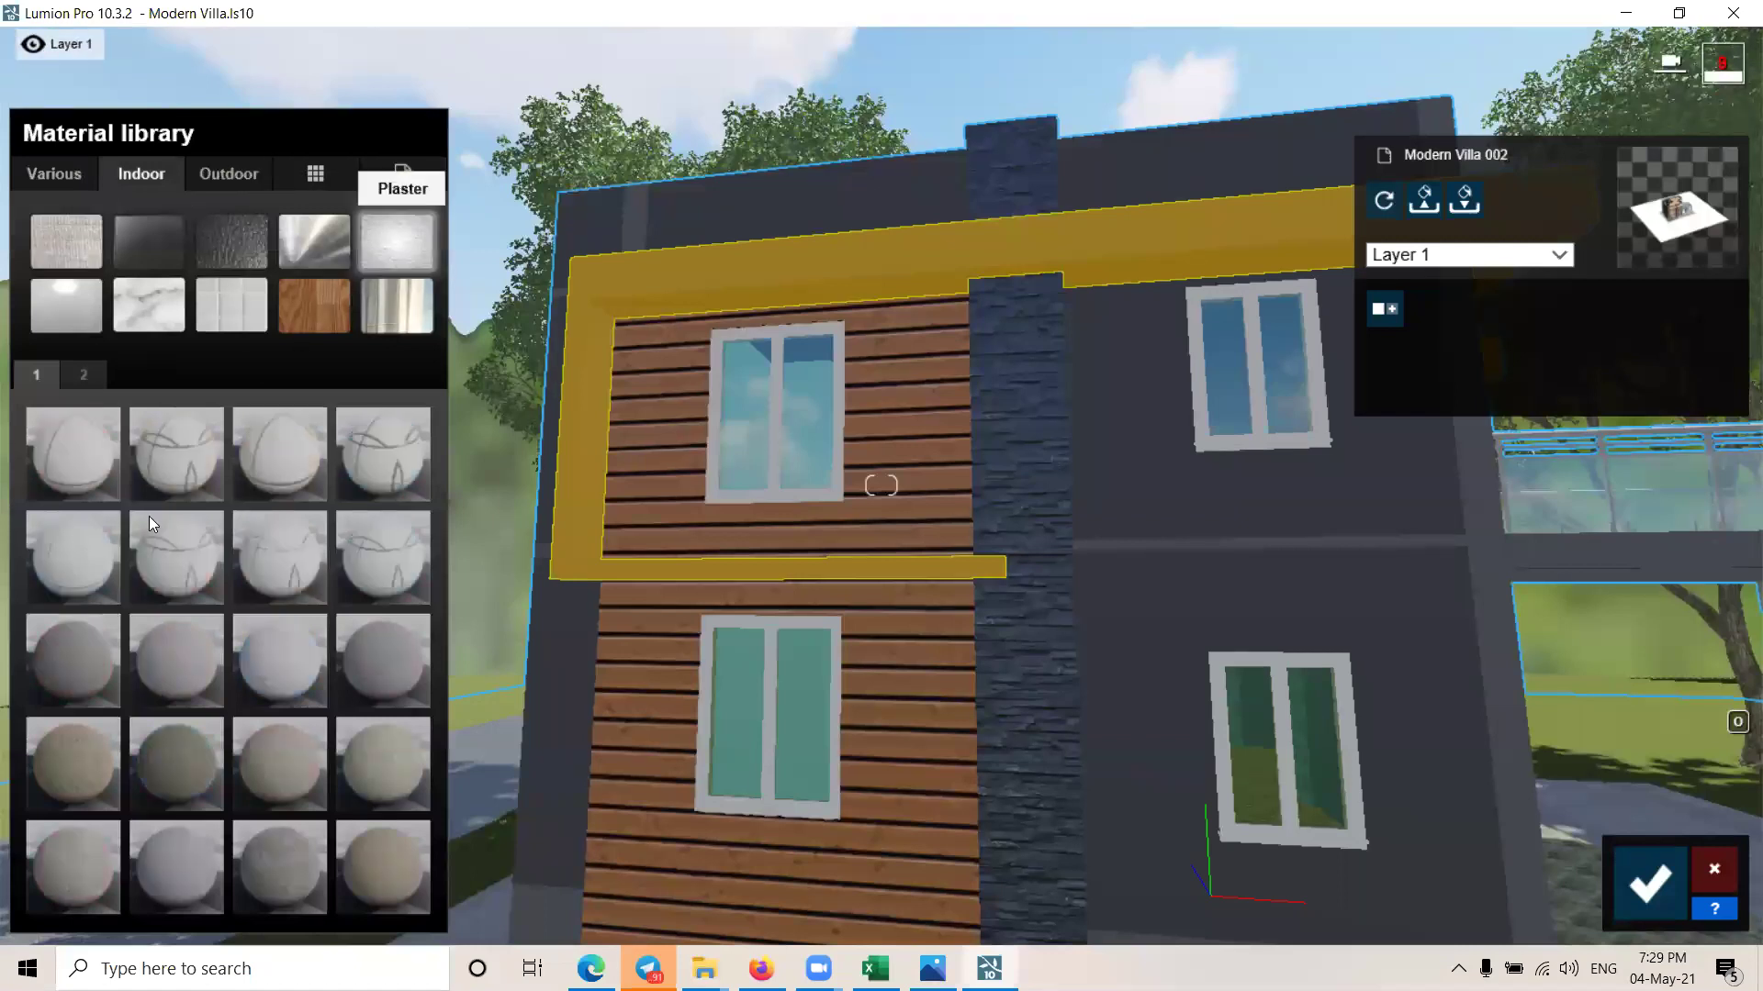
click(68, 569)
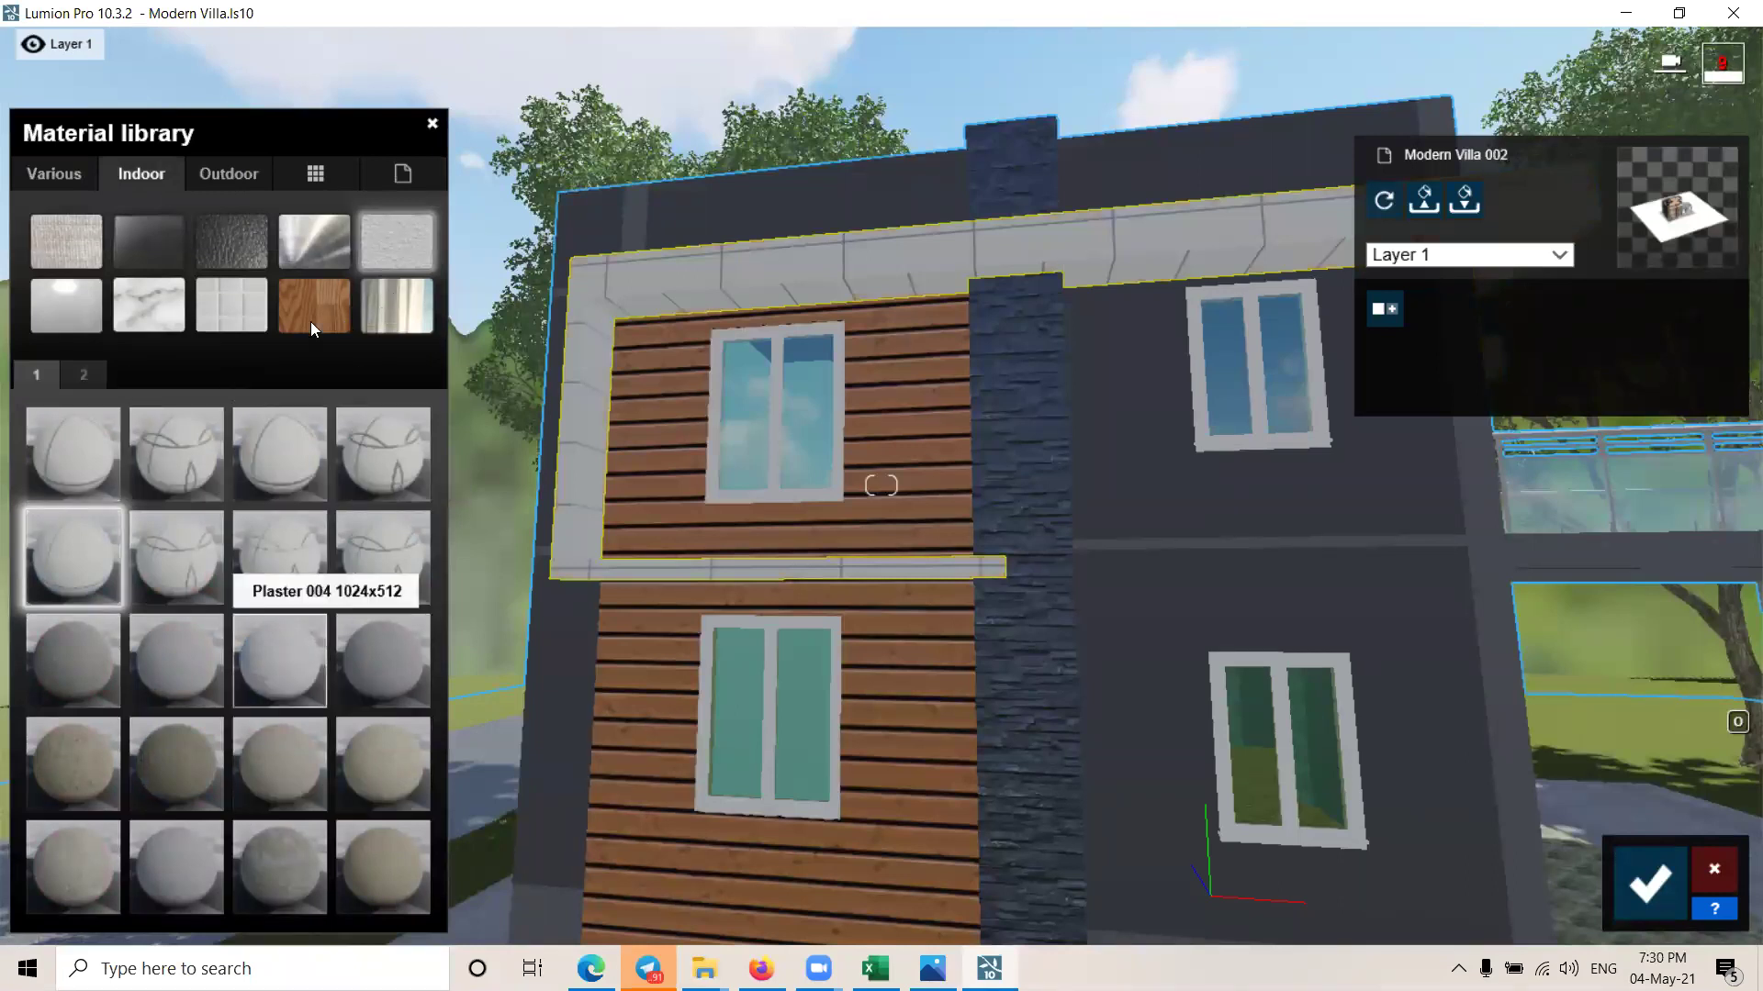
Step: Browse Tiles pages 3, 7 and 8, then the special material types
click(250, 308)
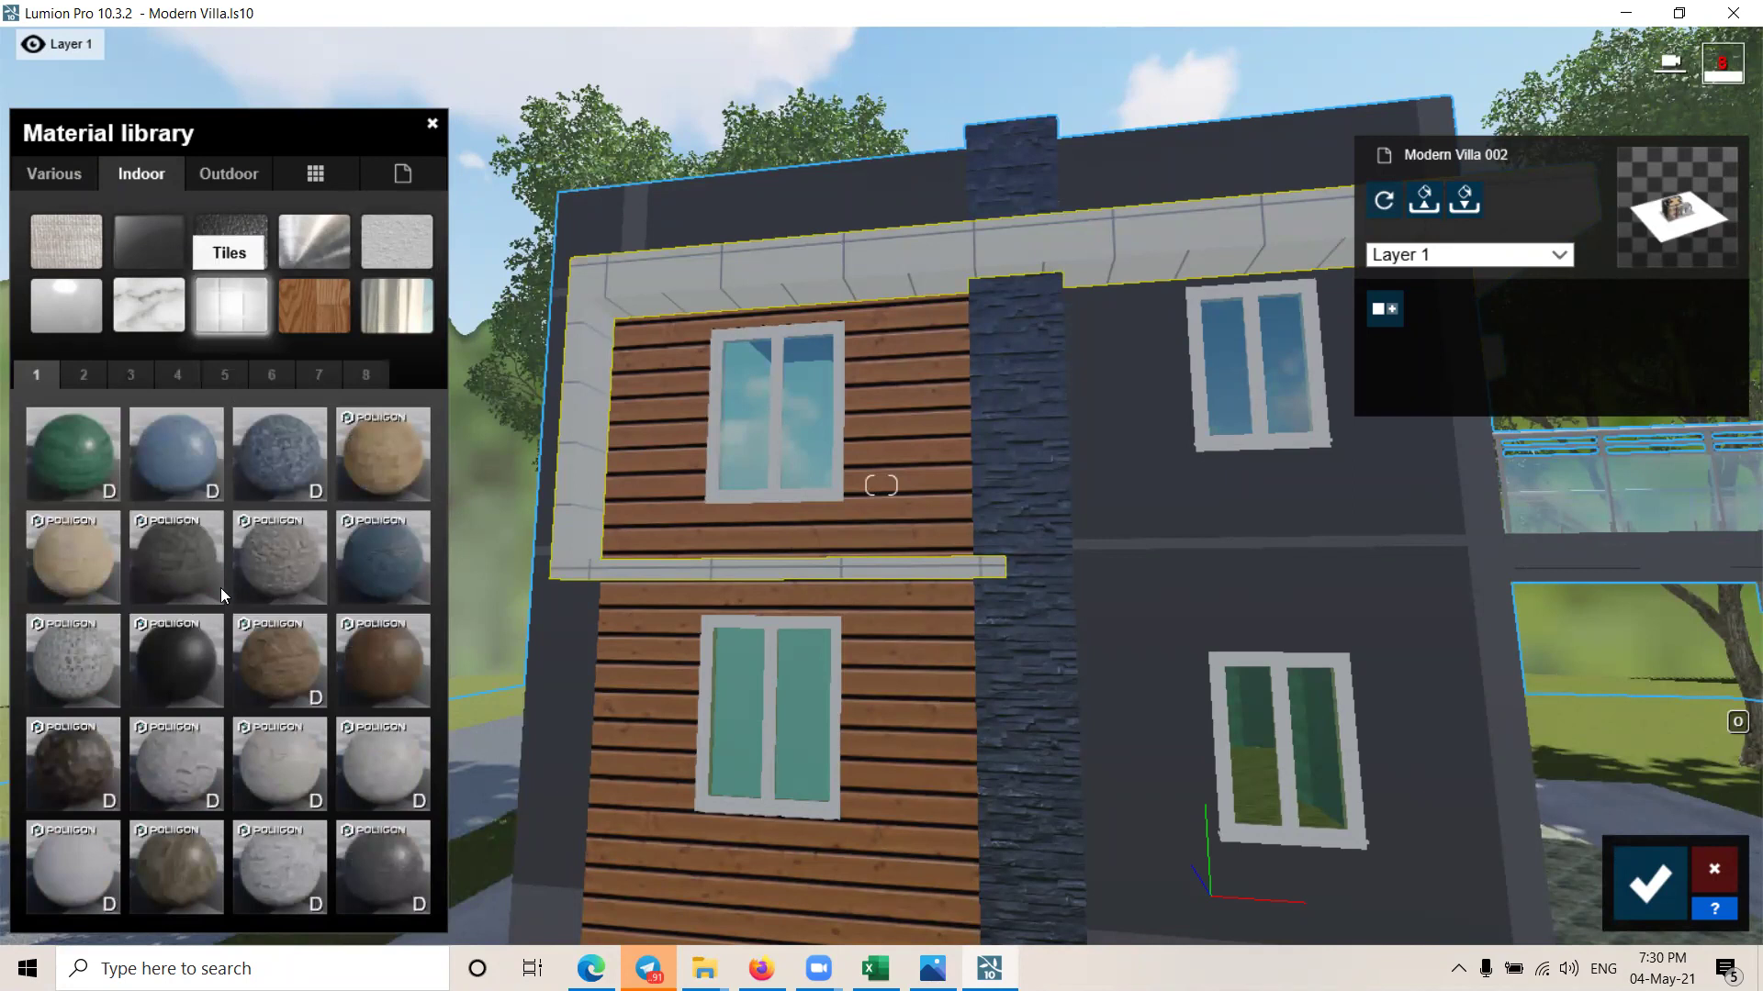
click(131, 375)
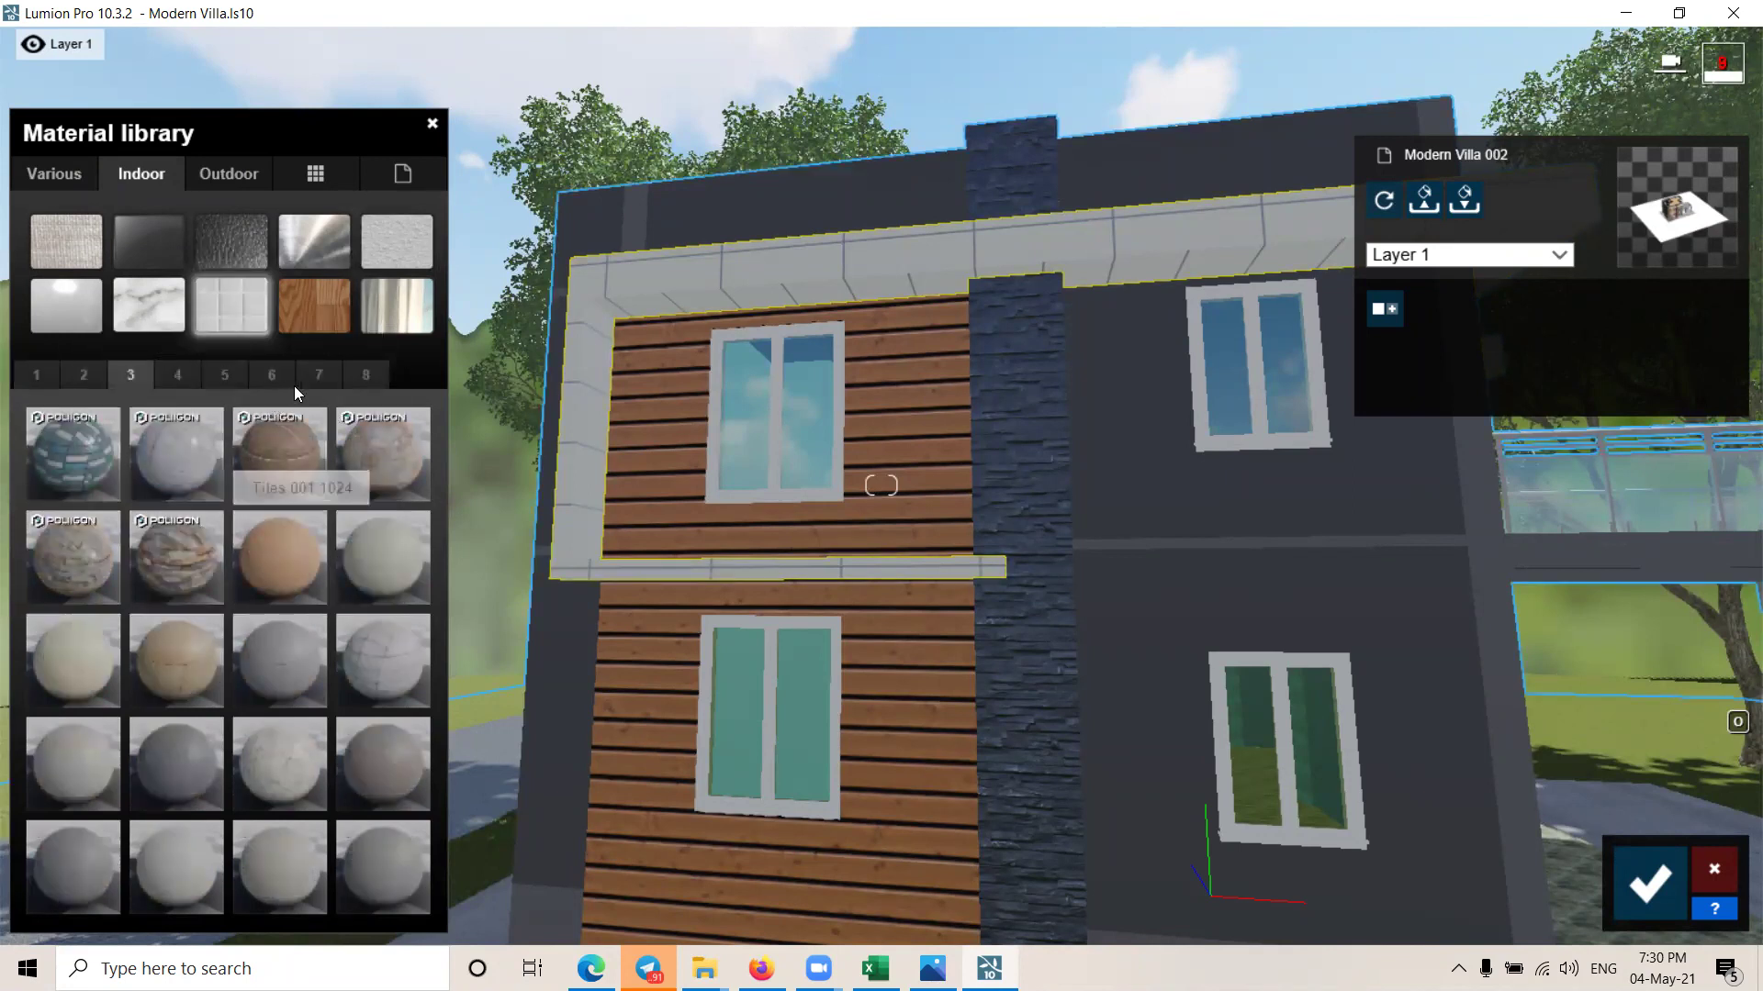
click(319, 384)
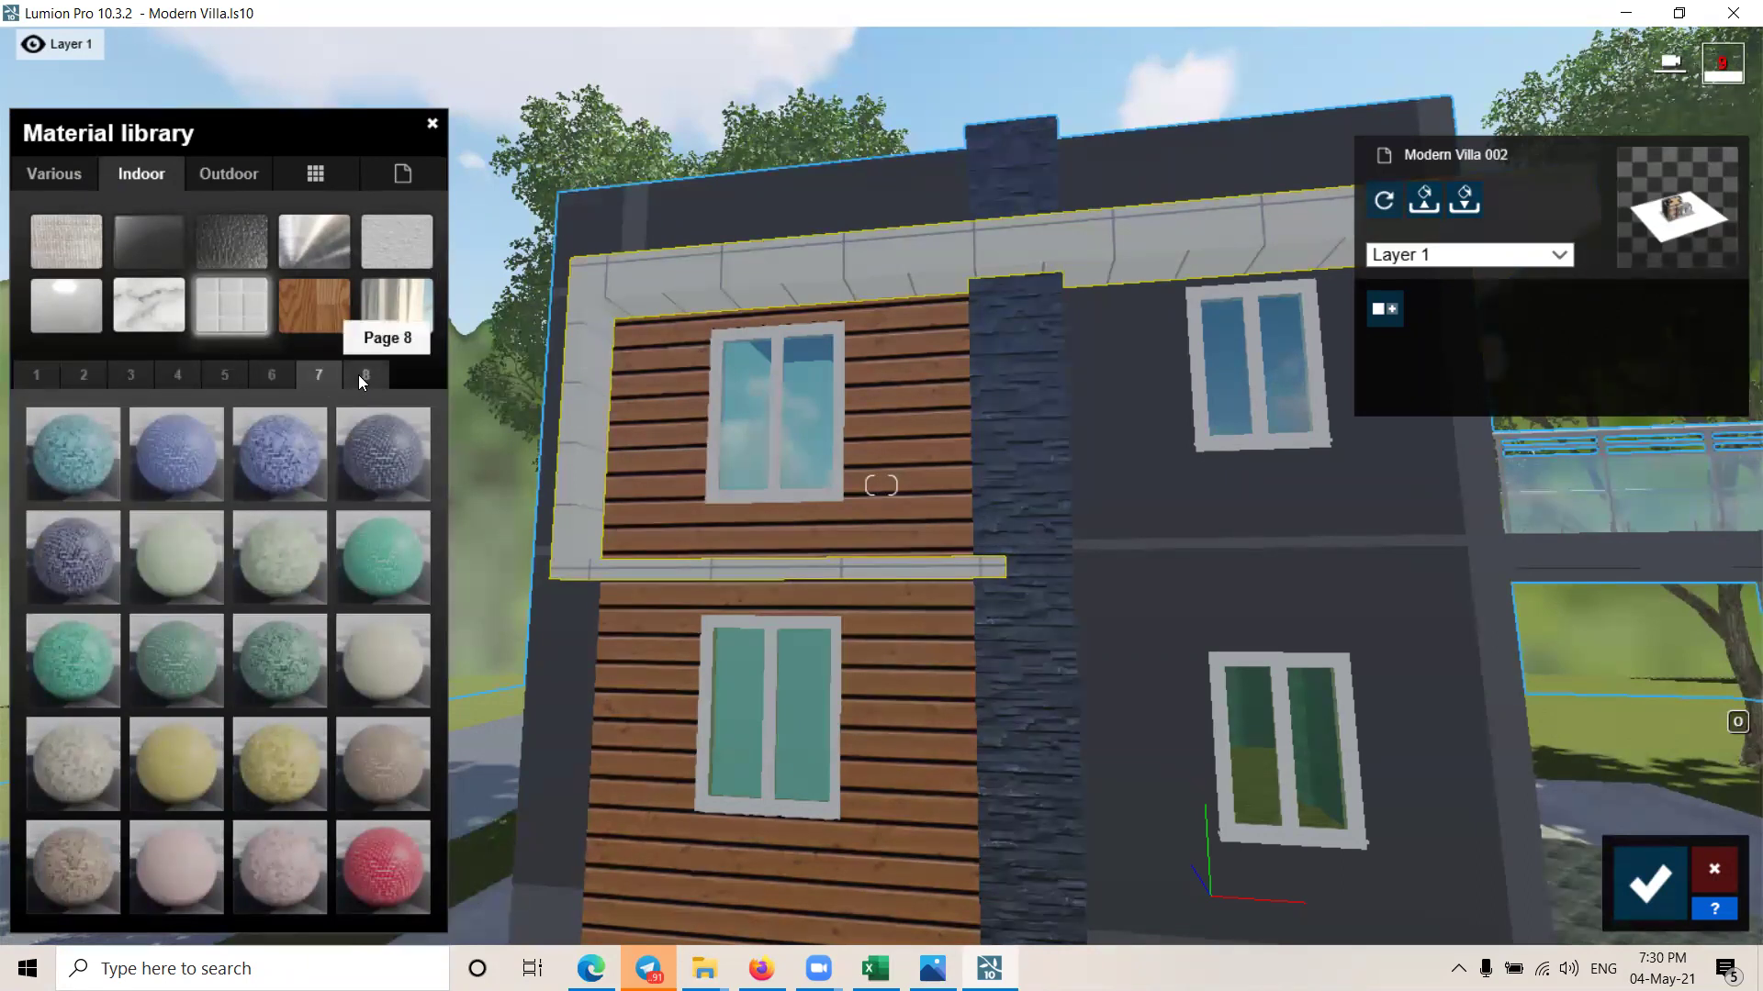
click(361, 379)
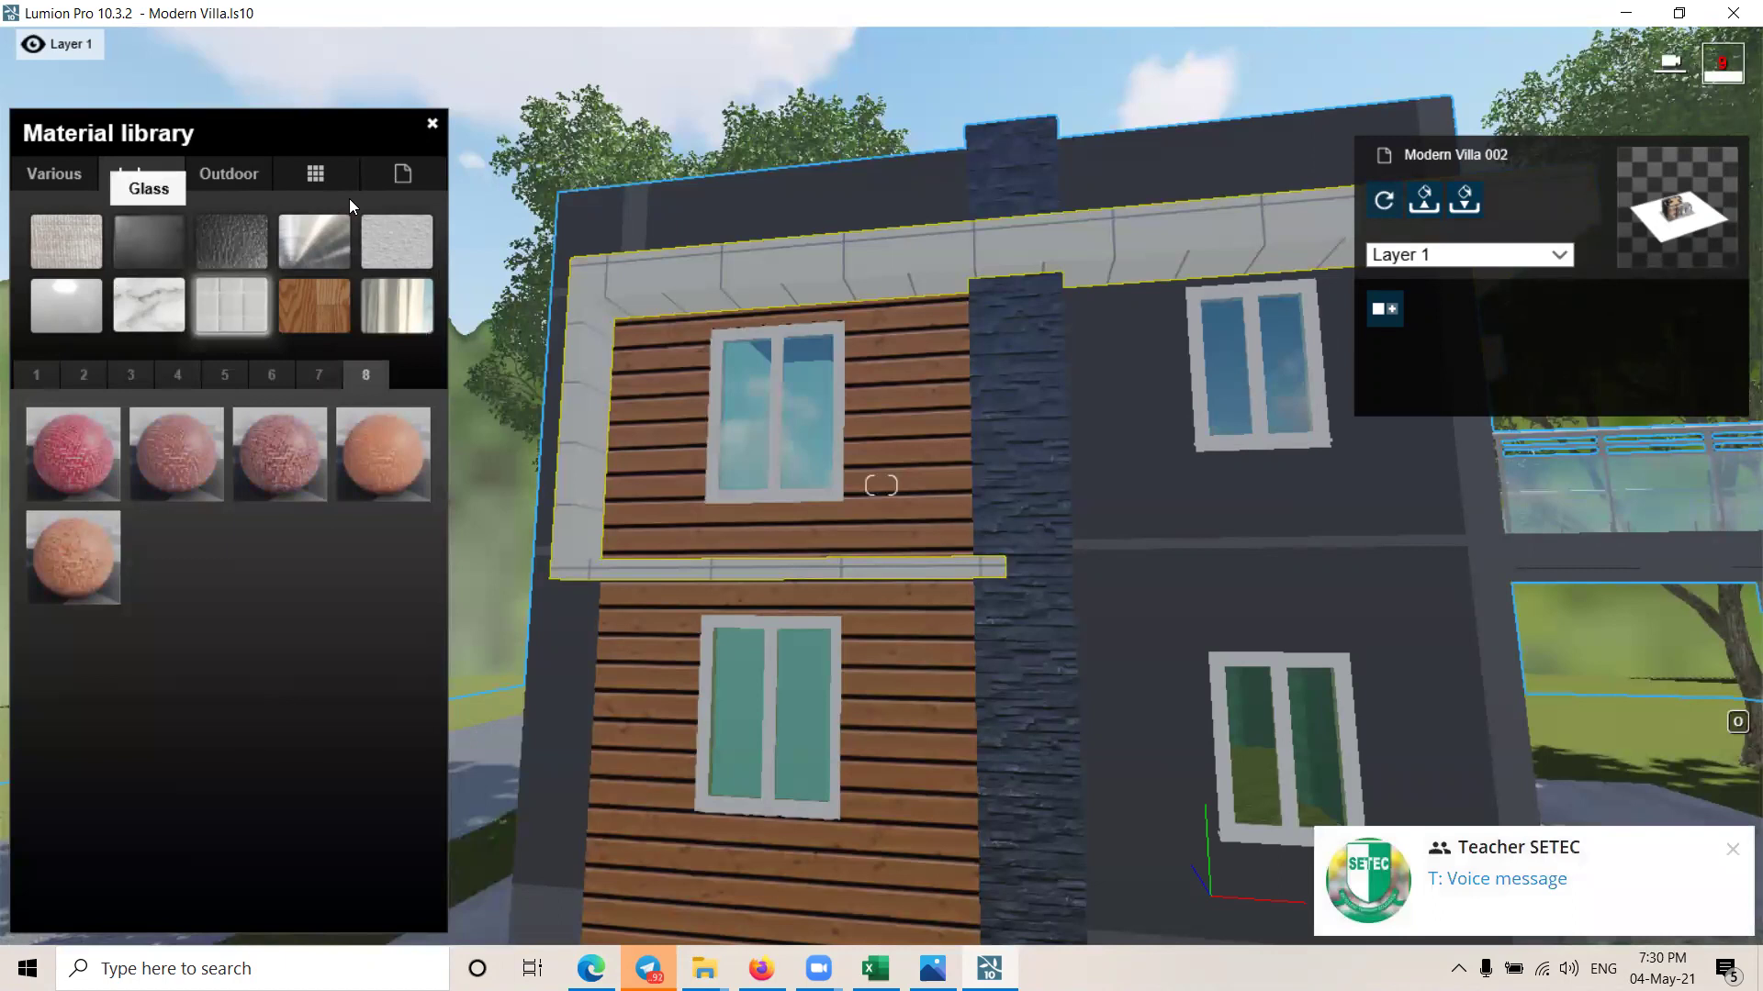
click(246, 175)
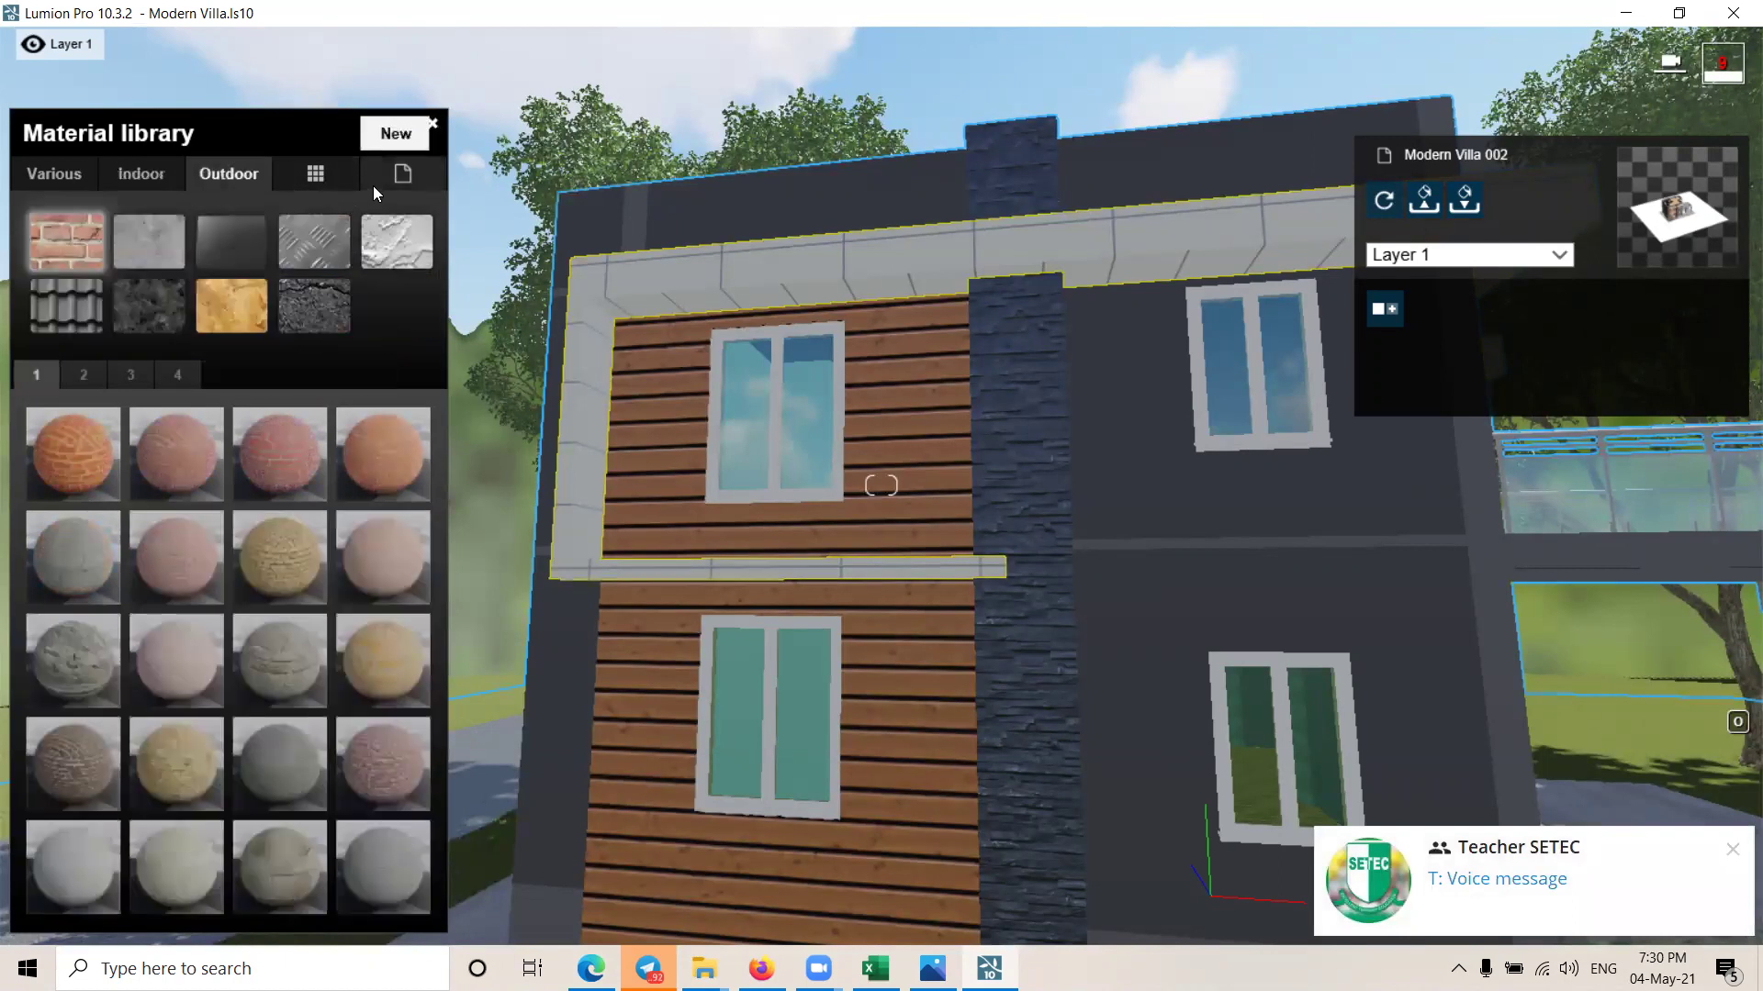
click(400, 177)
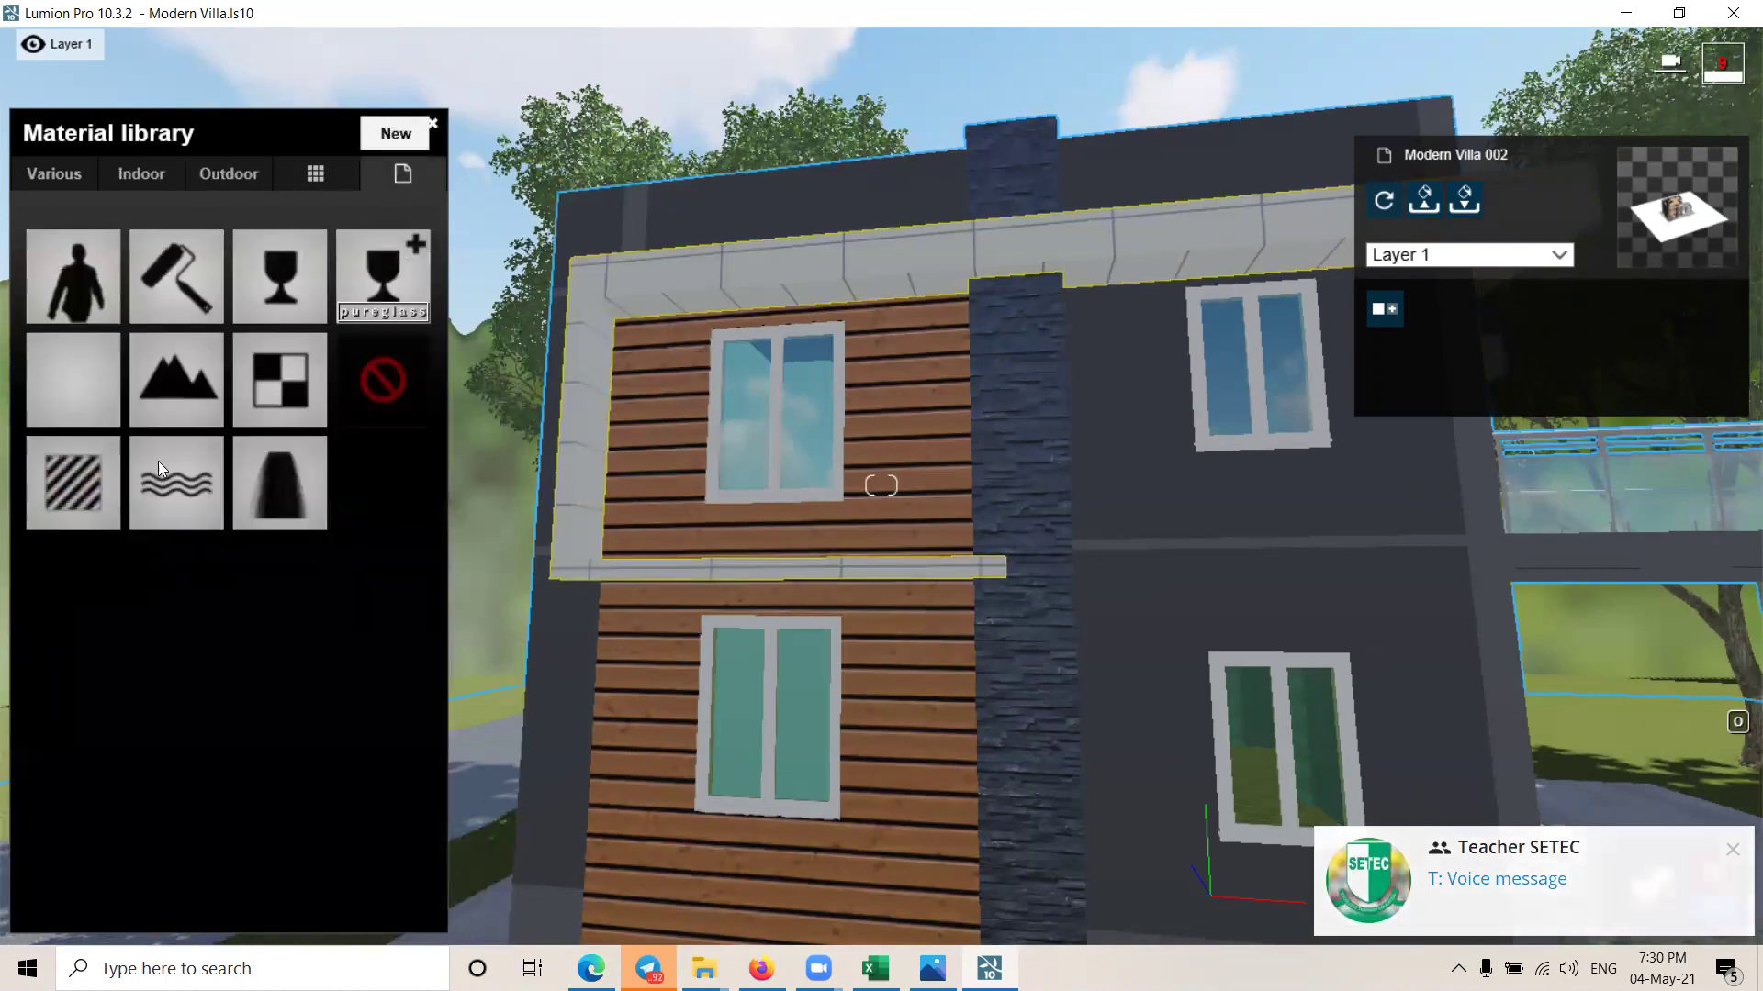
Step: Give the fascia frame a plain Standard material
click(47, 494)
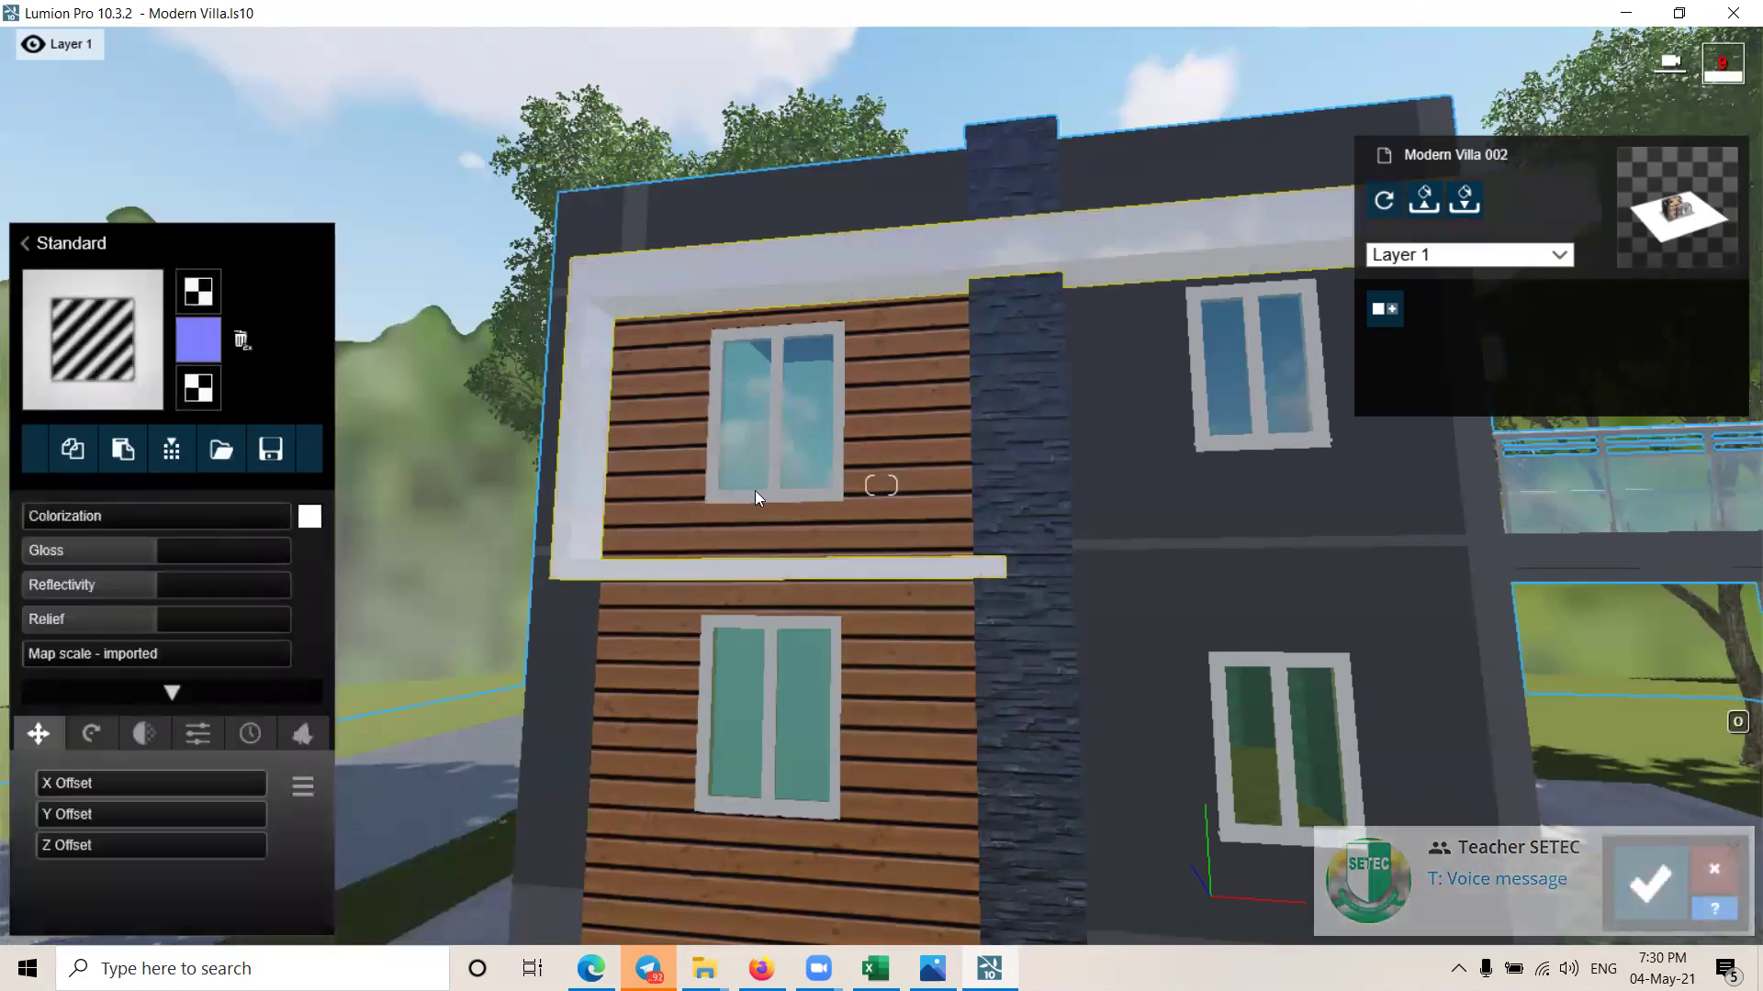
scroll(839, 498, up, 5)
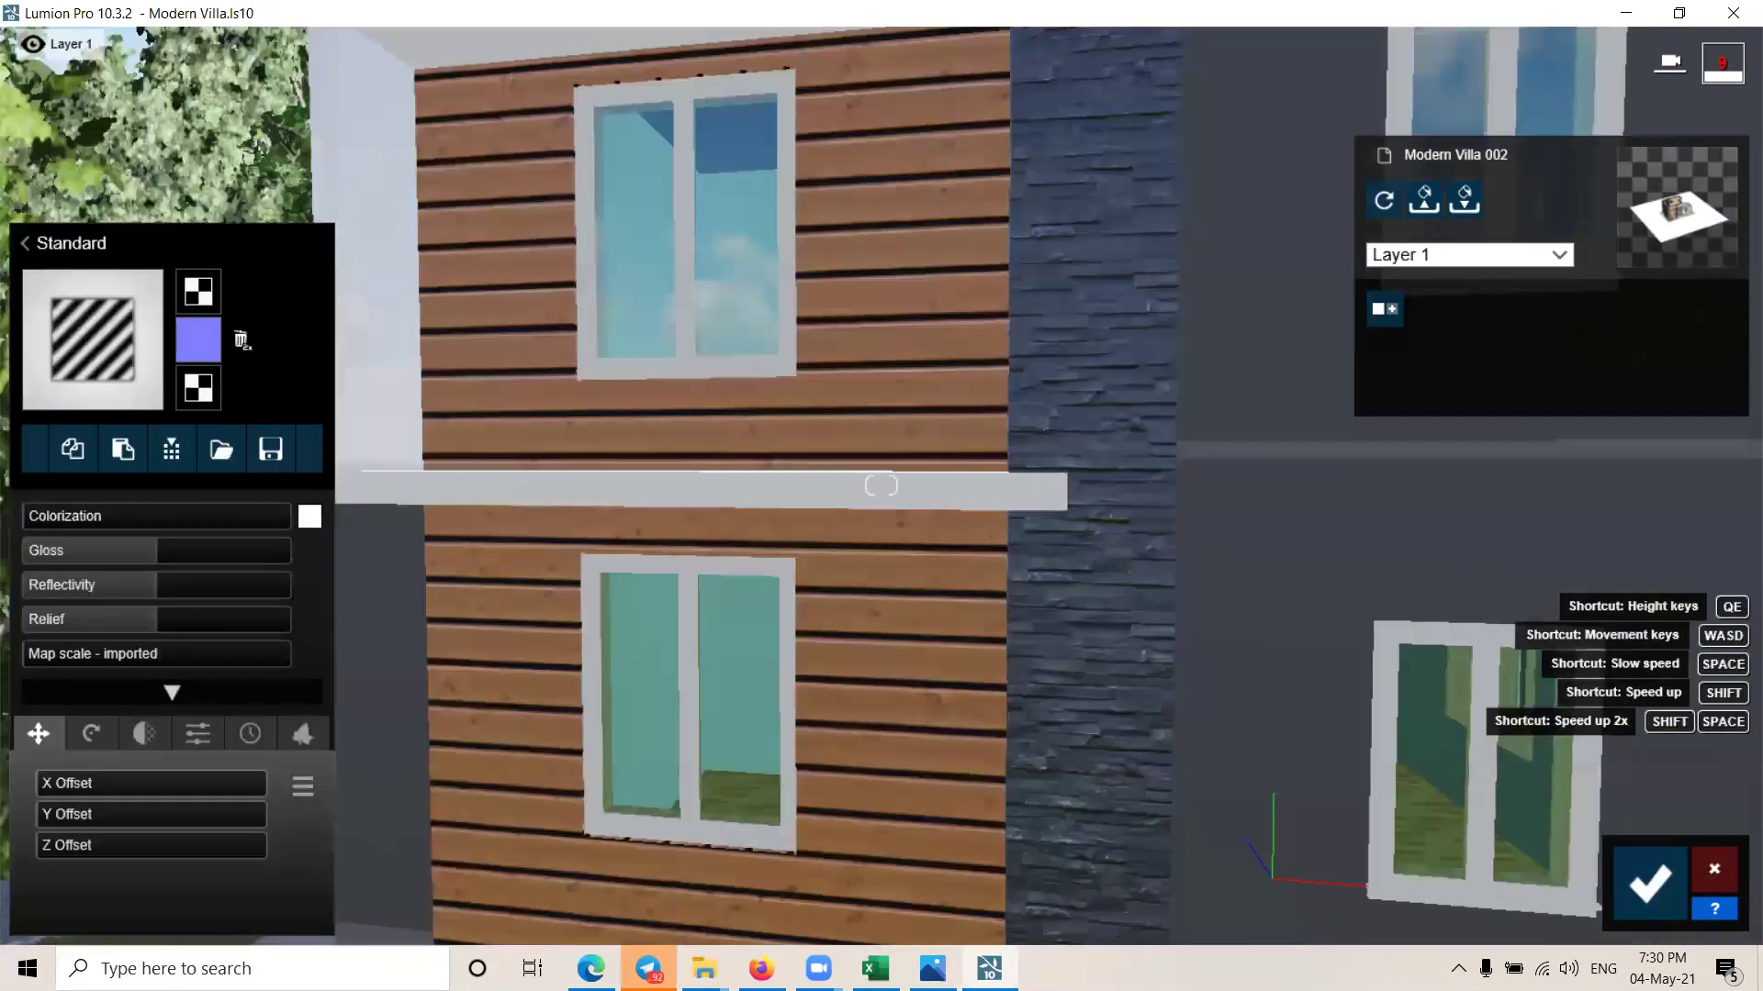
right_drag(881, 485, 881, 485)
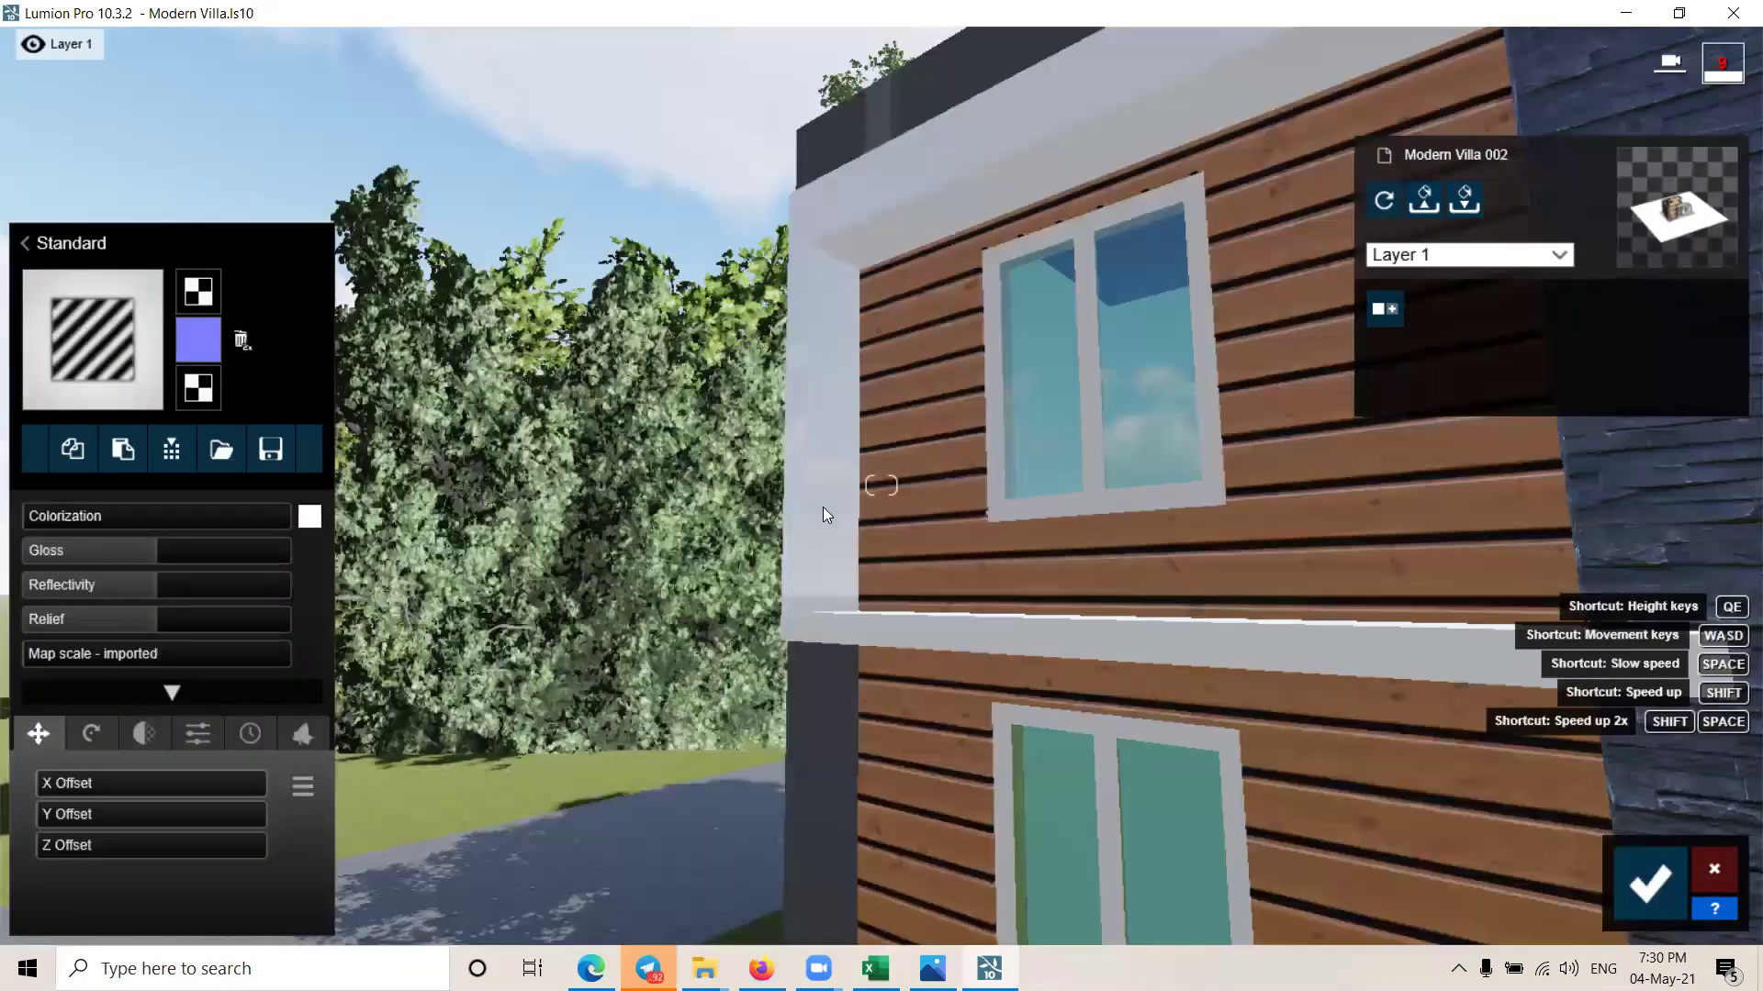
key(w)
right_drag(907, 564, 634, 546)
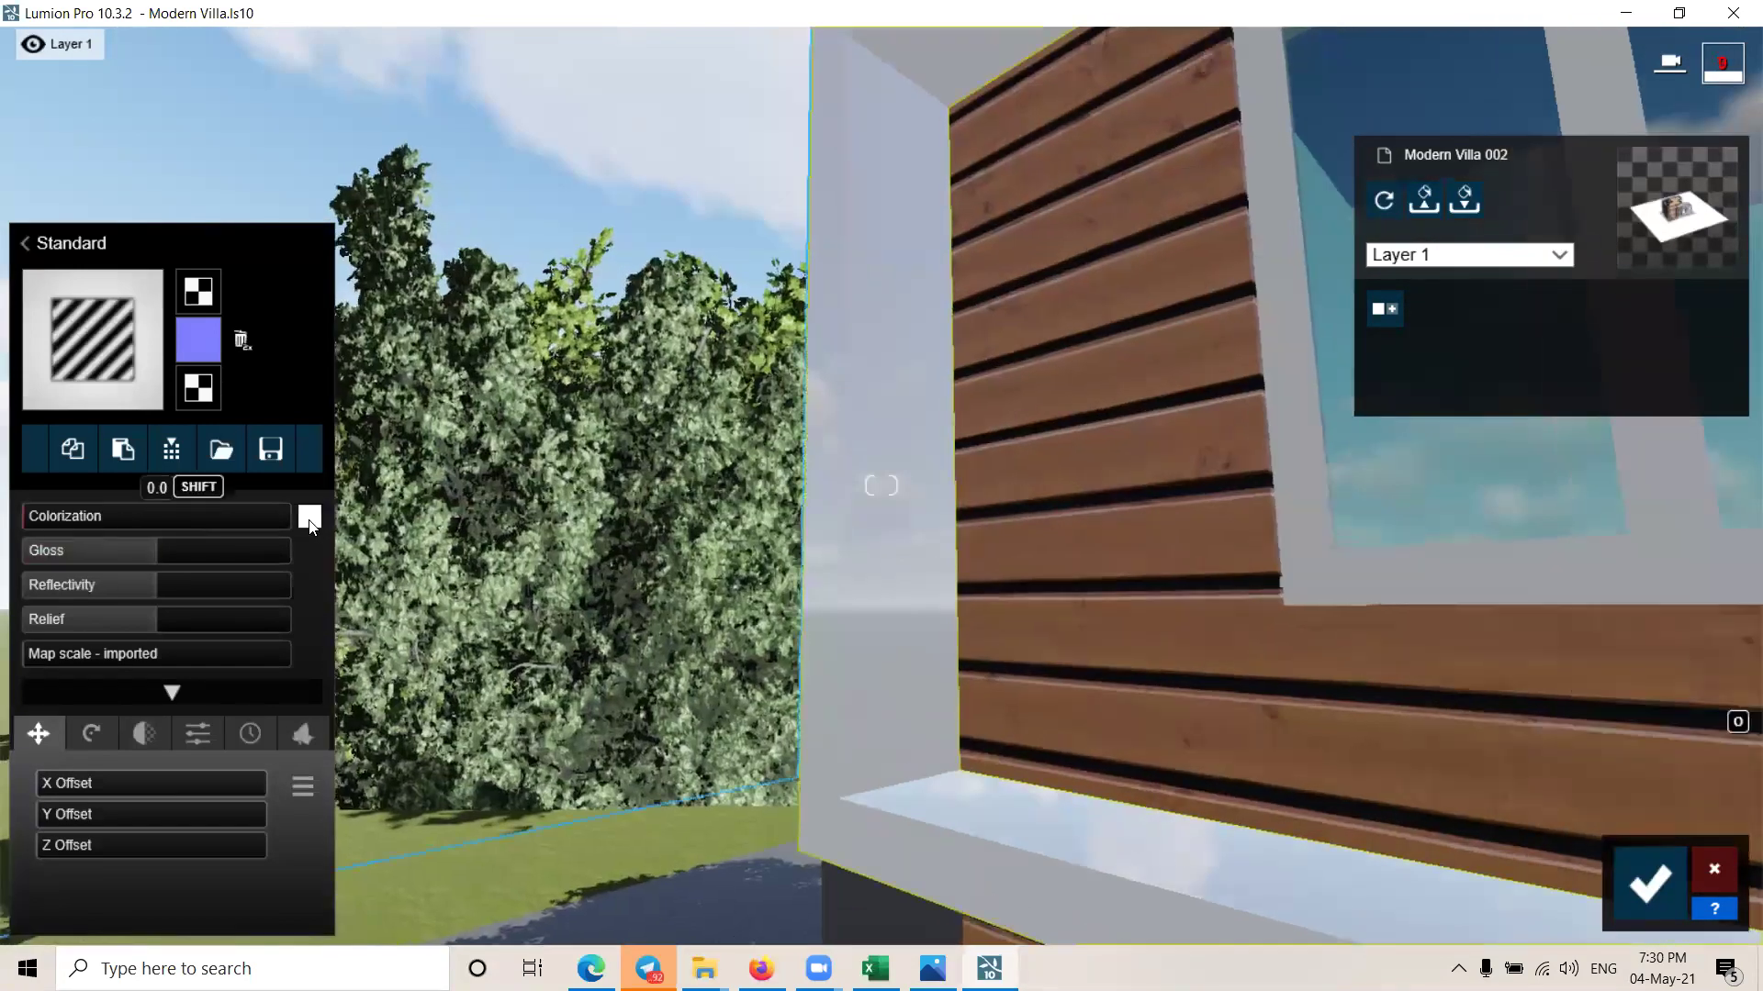
Step: Tint the frame a golden yellow and raise Colorization strongly
click(310, 519)
mouse_move(511, 516)
mouse_down()
mouse_move(510, 567)
mouse_move(358, 581)
mouse_up()
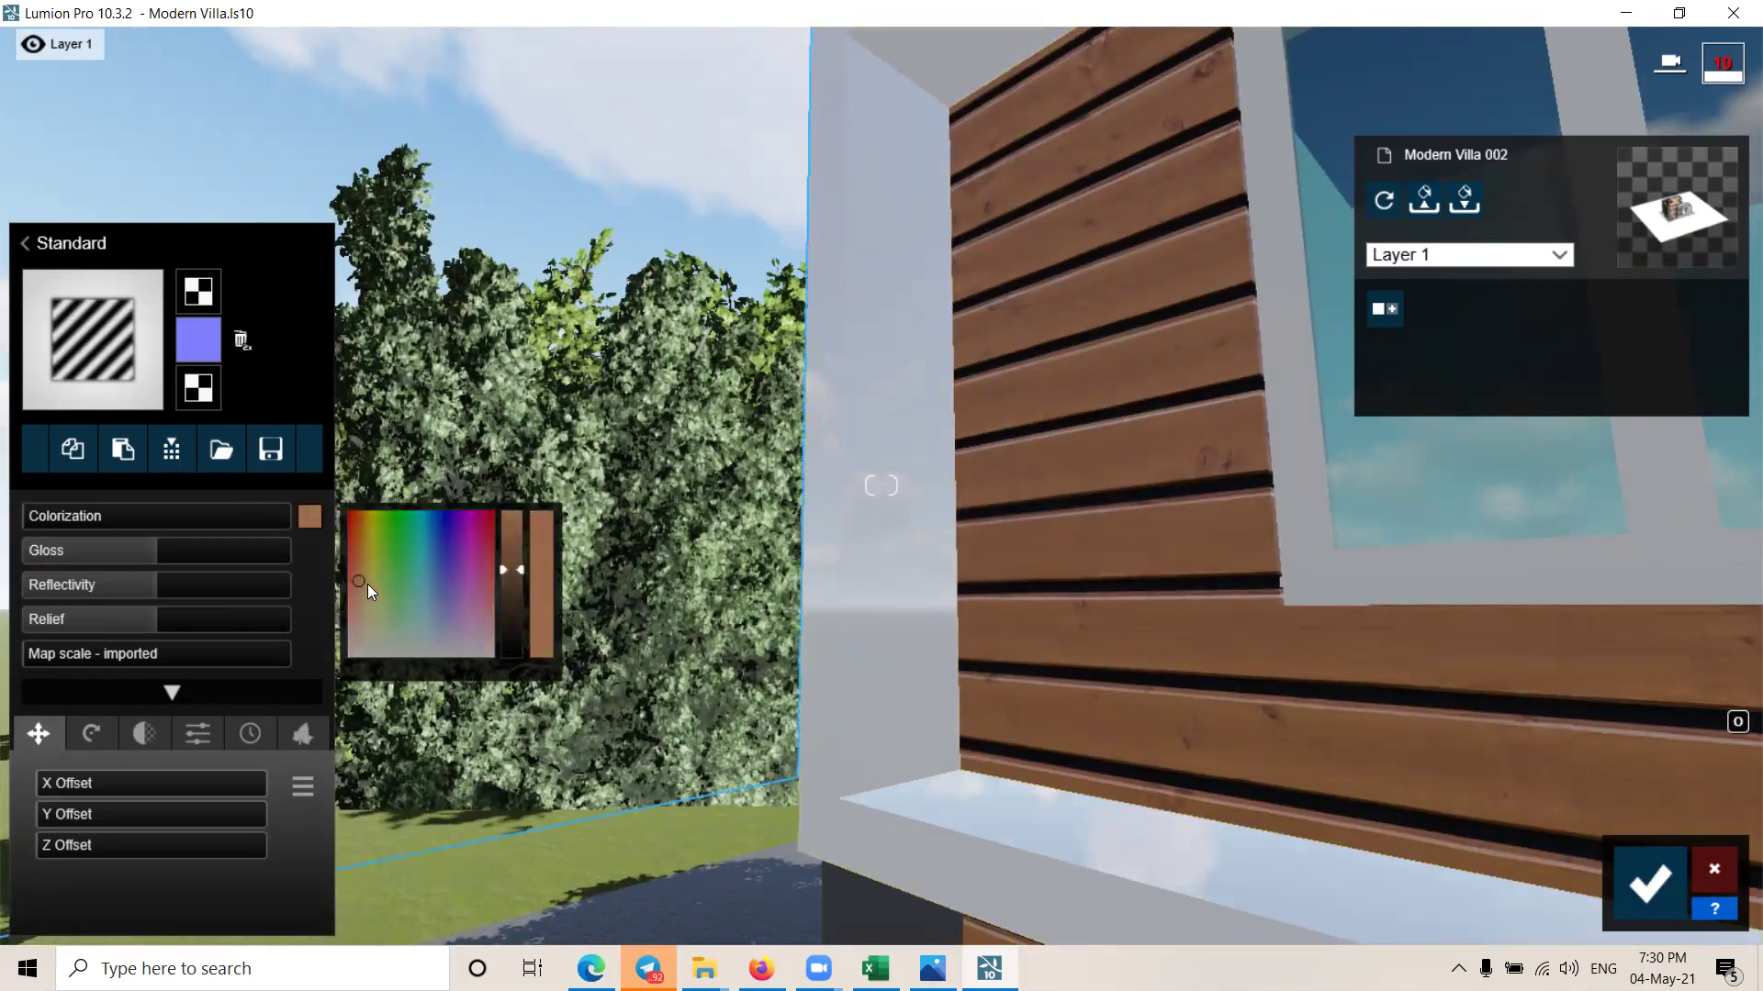
drag(520, 570, 512, 536)
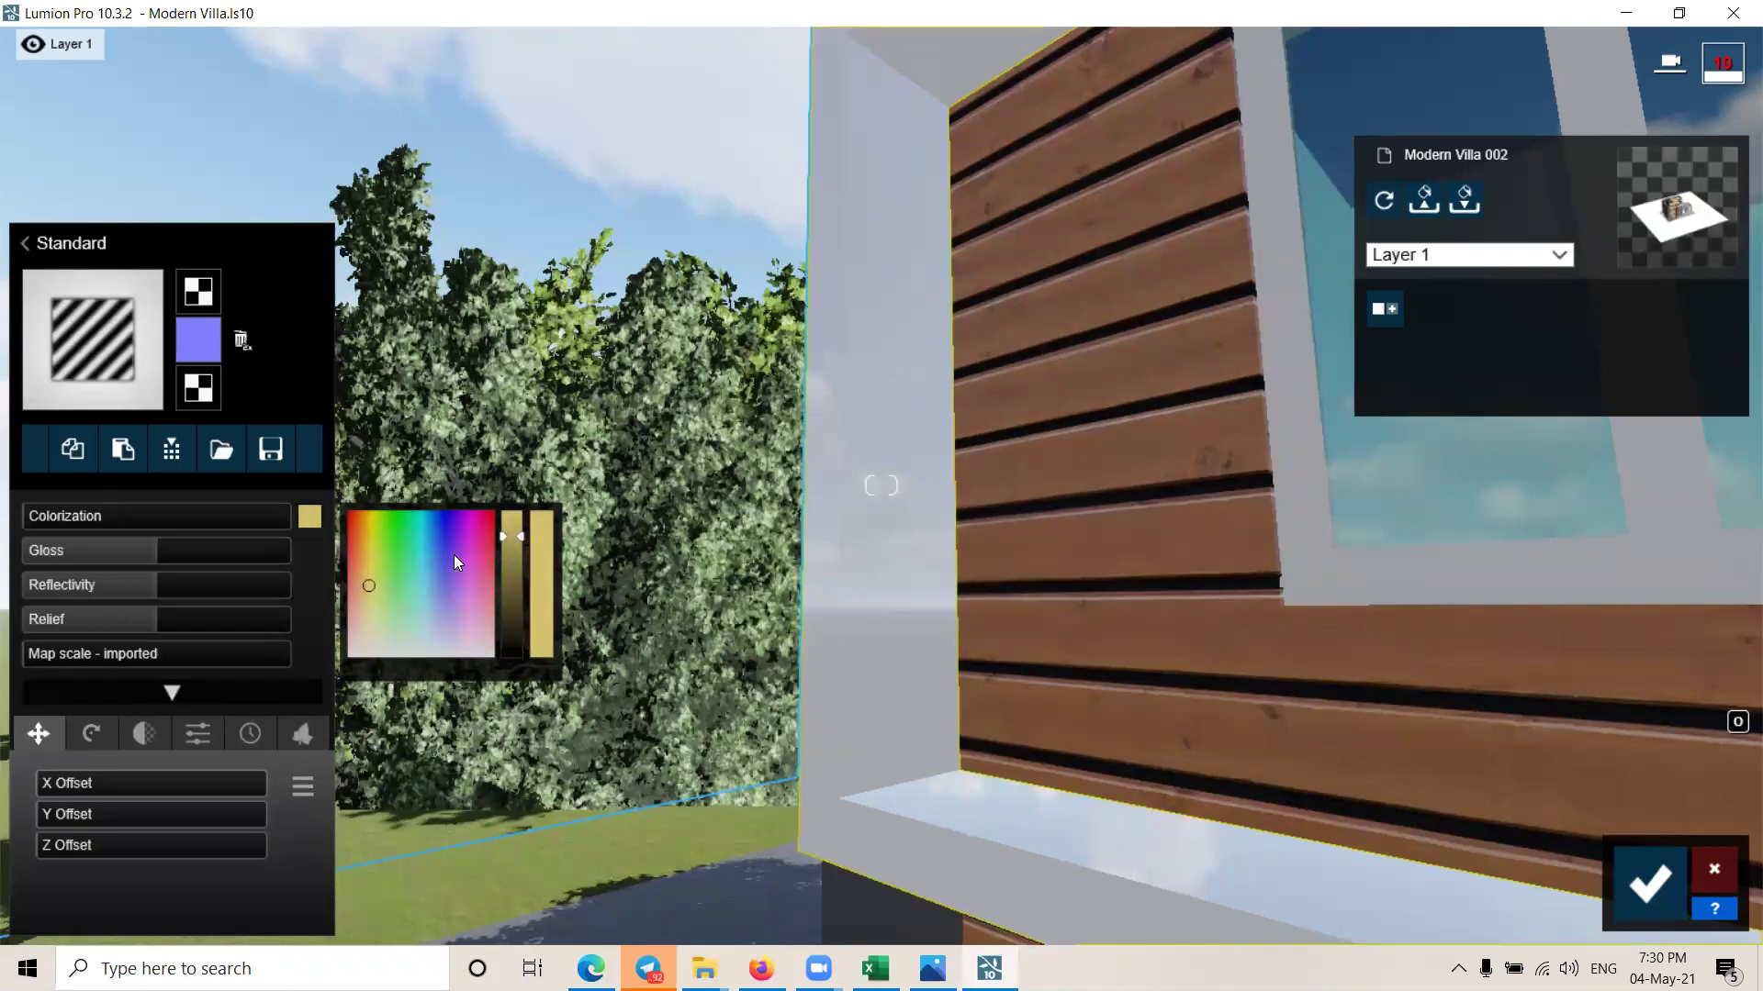
click(370, 573)
drag(368, 572, 364, 551)
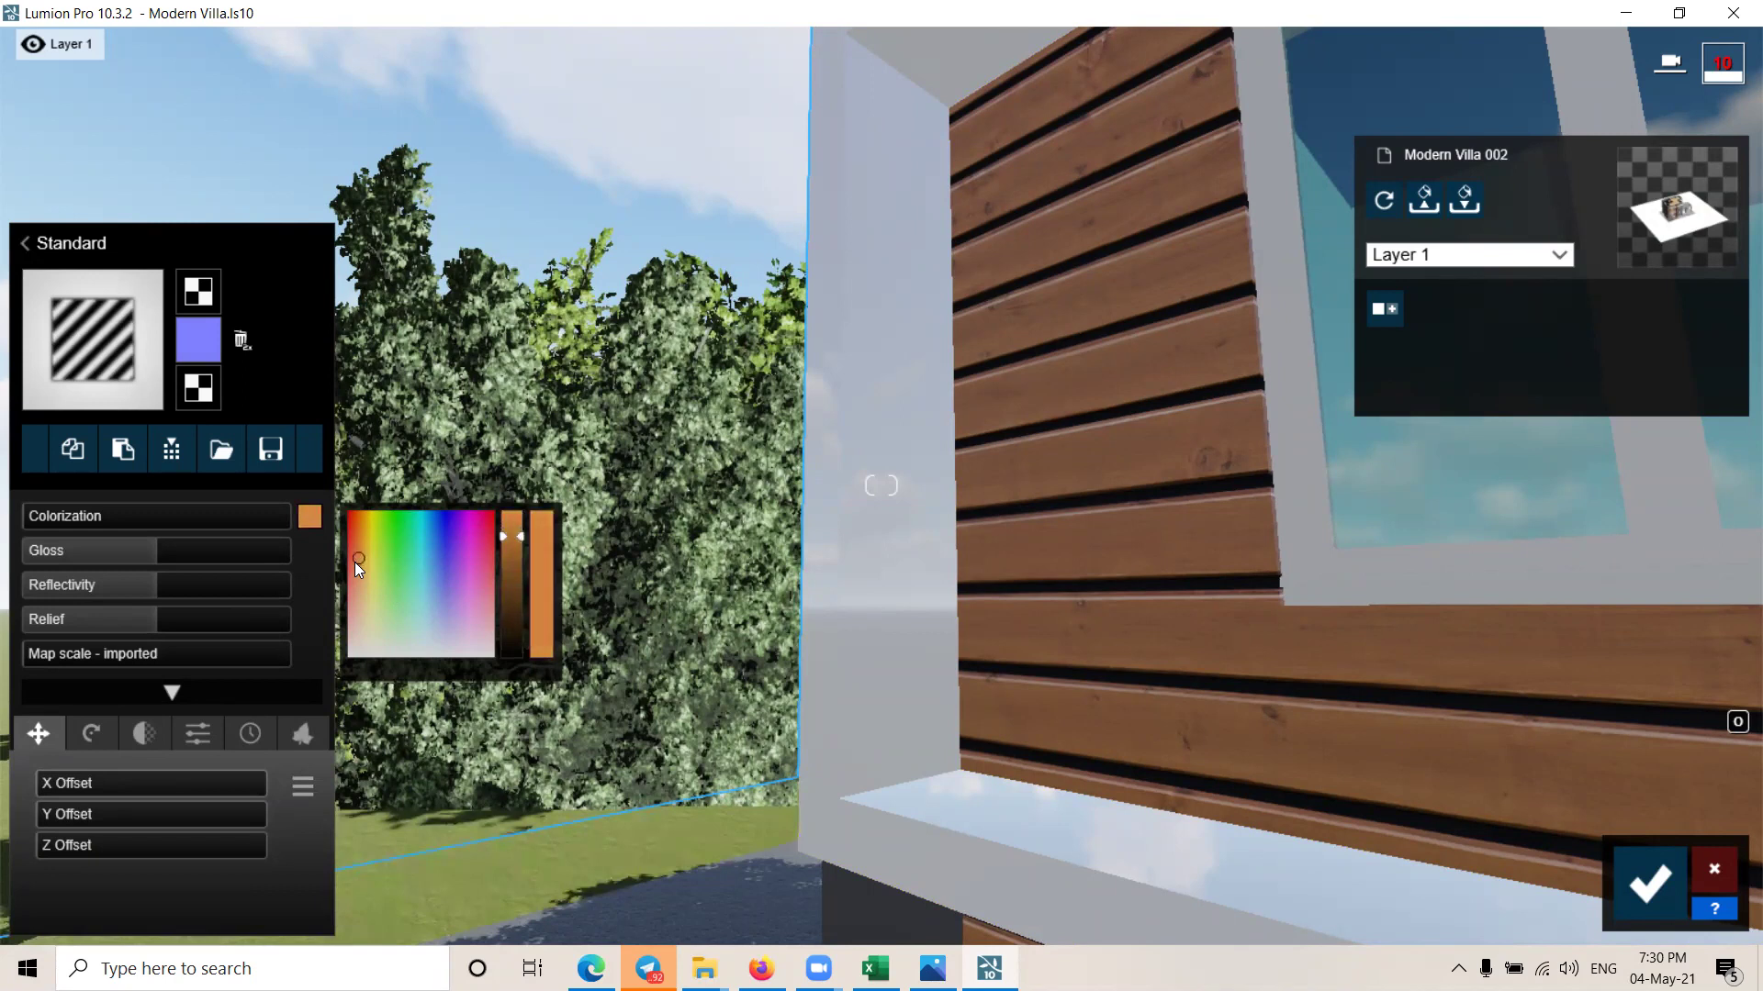
drag(356, 558, 363, 568)
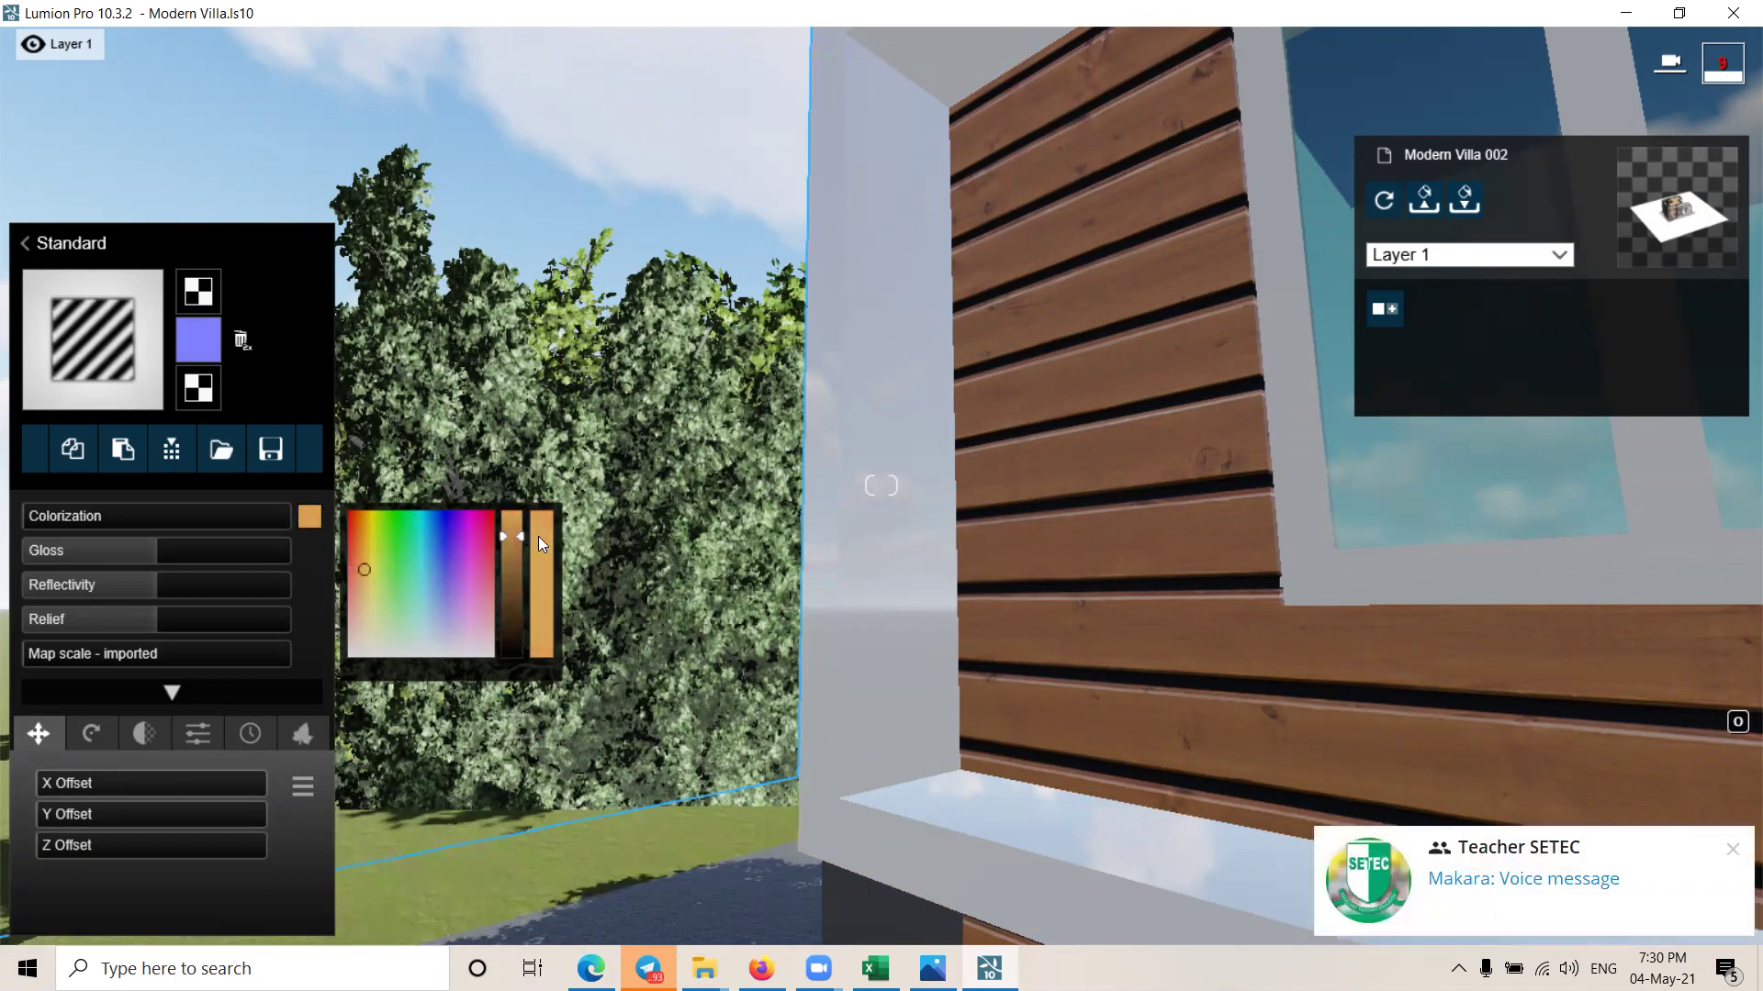
click(503, 519)
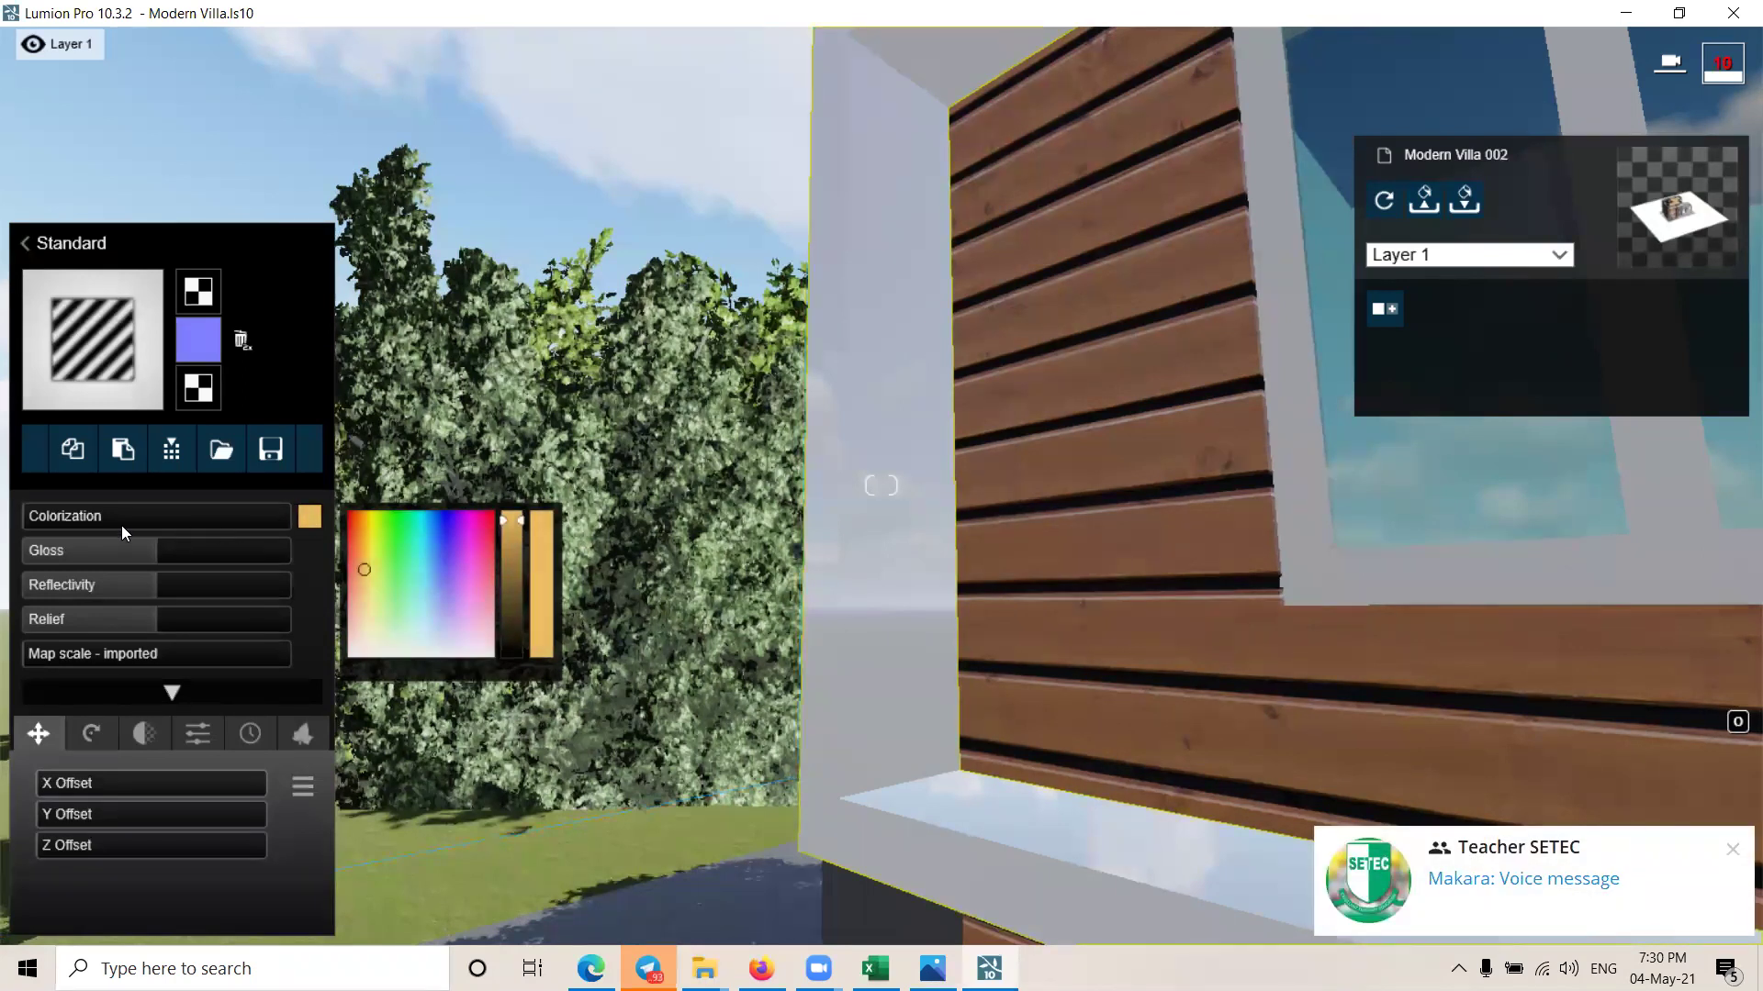
drag(94, 514, 236, 523)
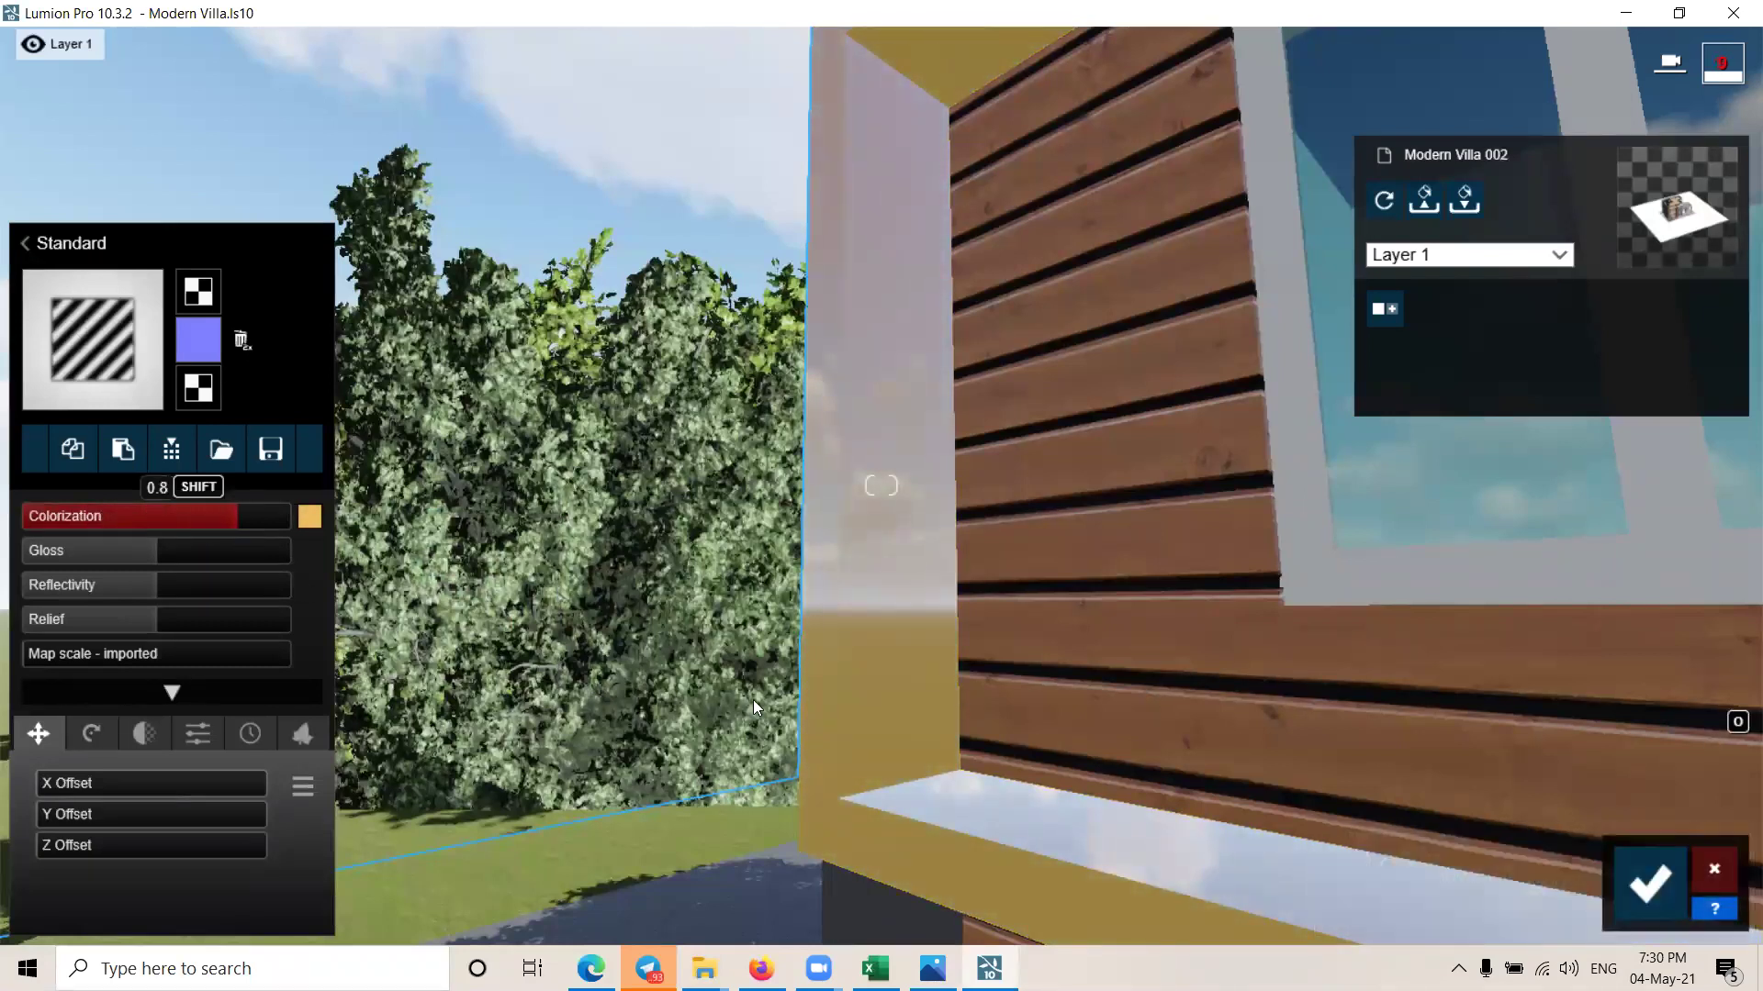
Step: Reduce the frame's gloss to about 0.4
right_drag(753, 699, 1133, 786)
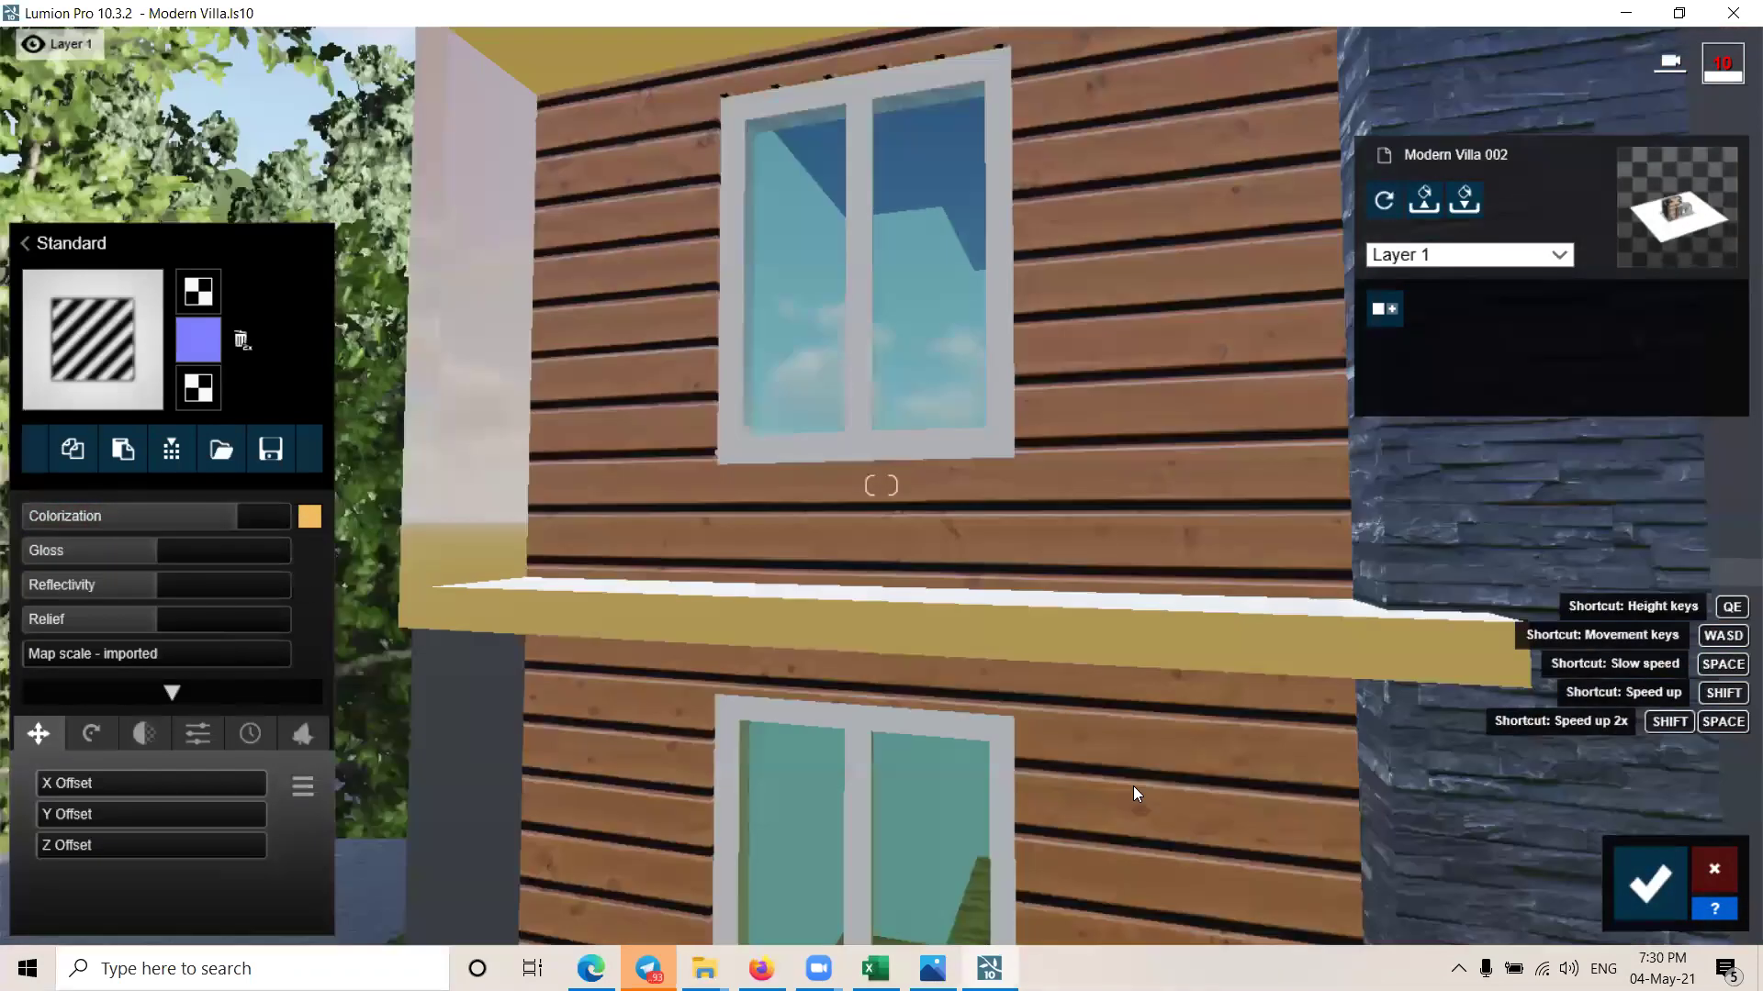
scroll(880, 485, down, 5)
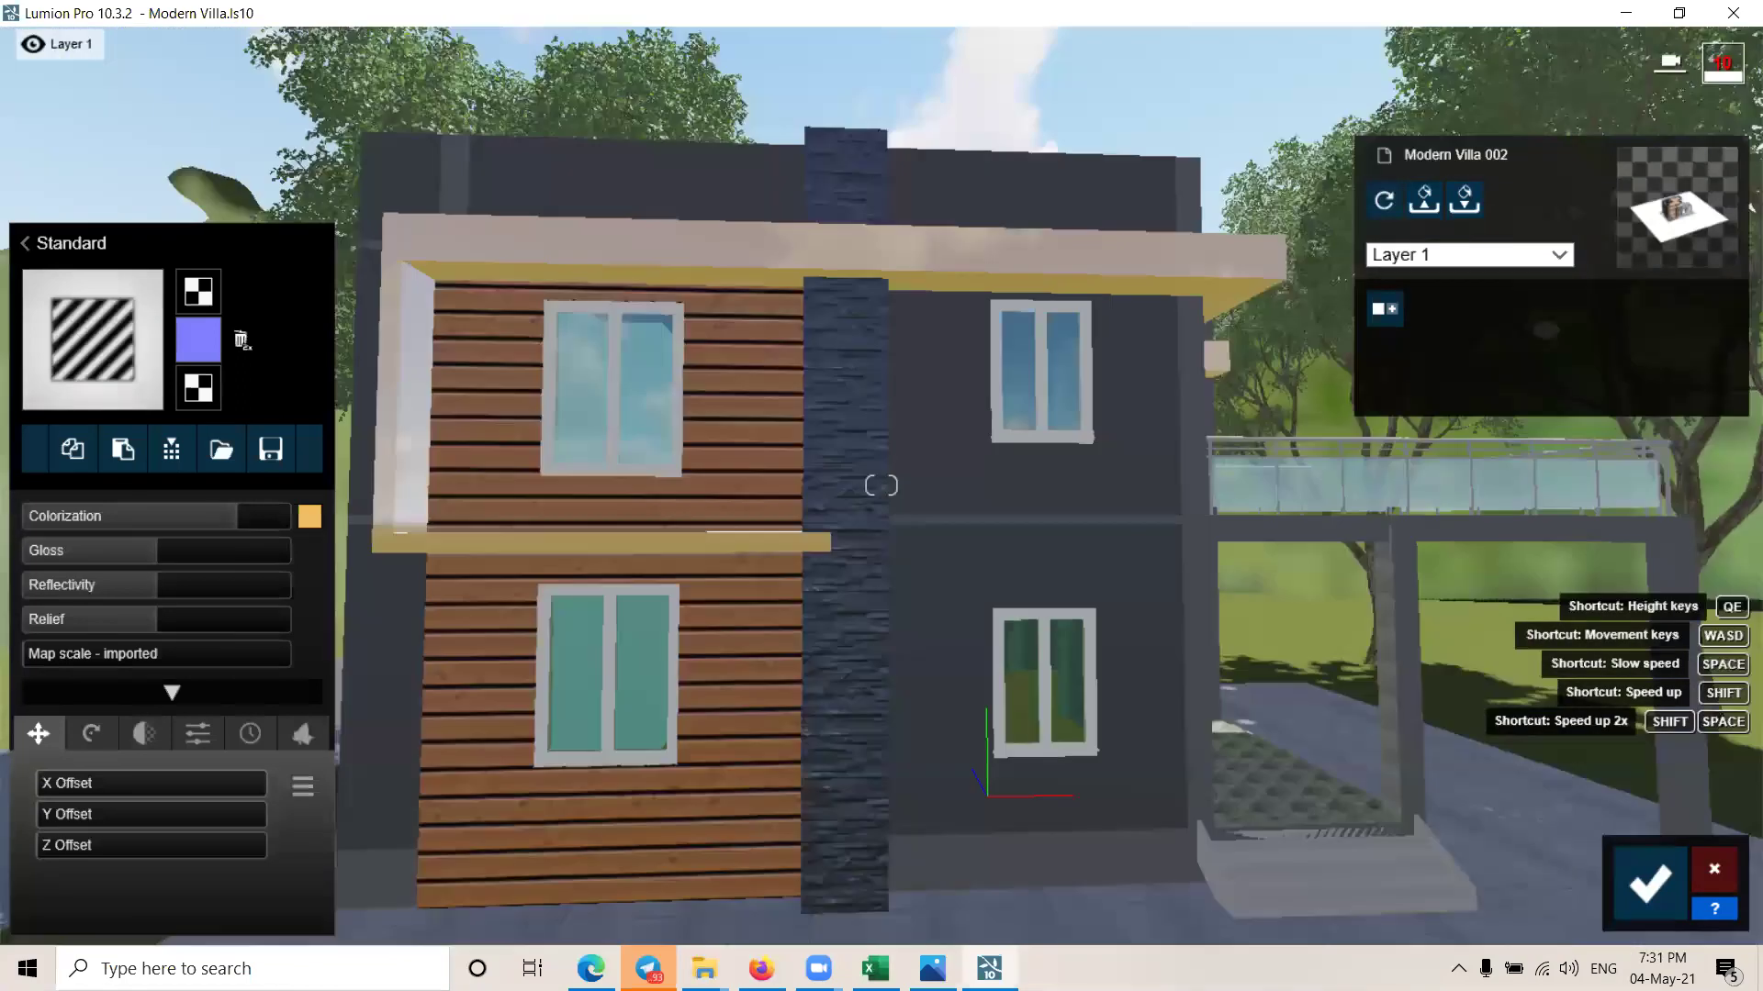
right_drag(881, 484, 642, 485)
scroll(1230, 479, up, 5)
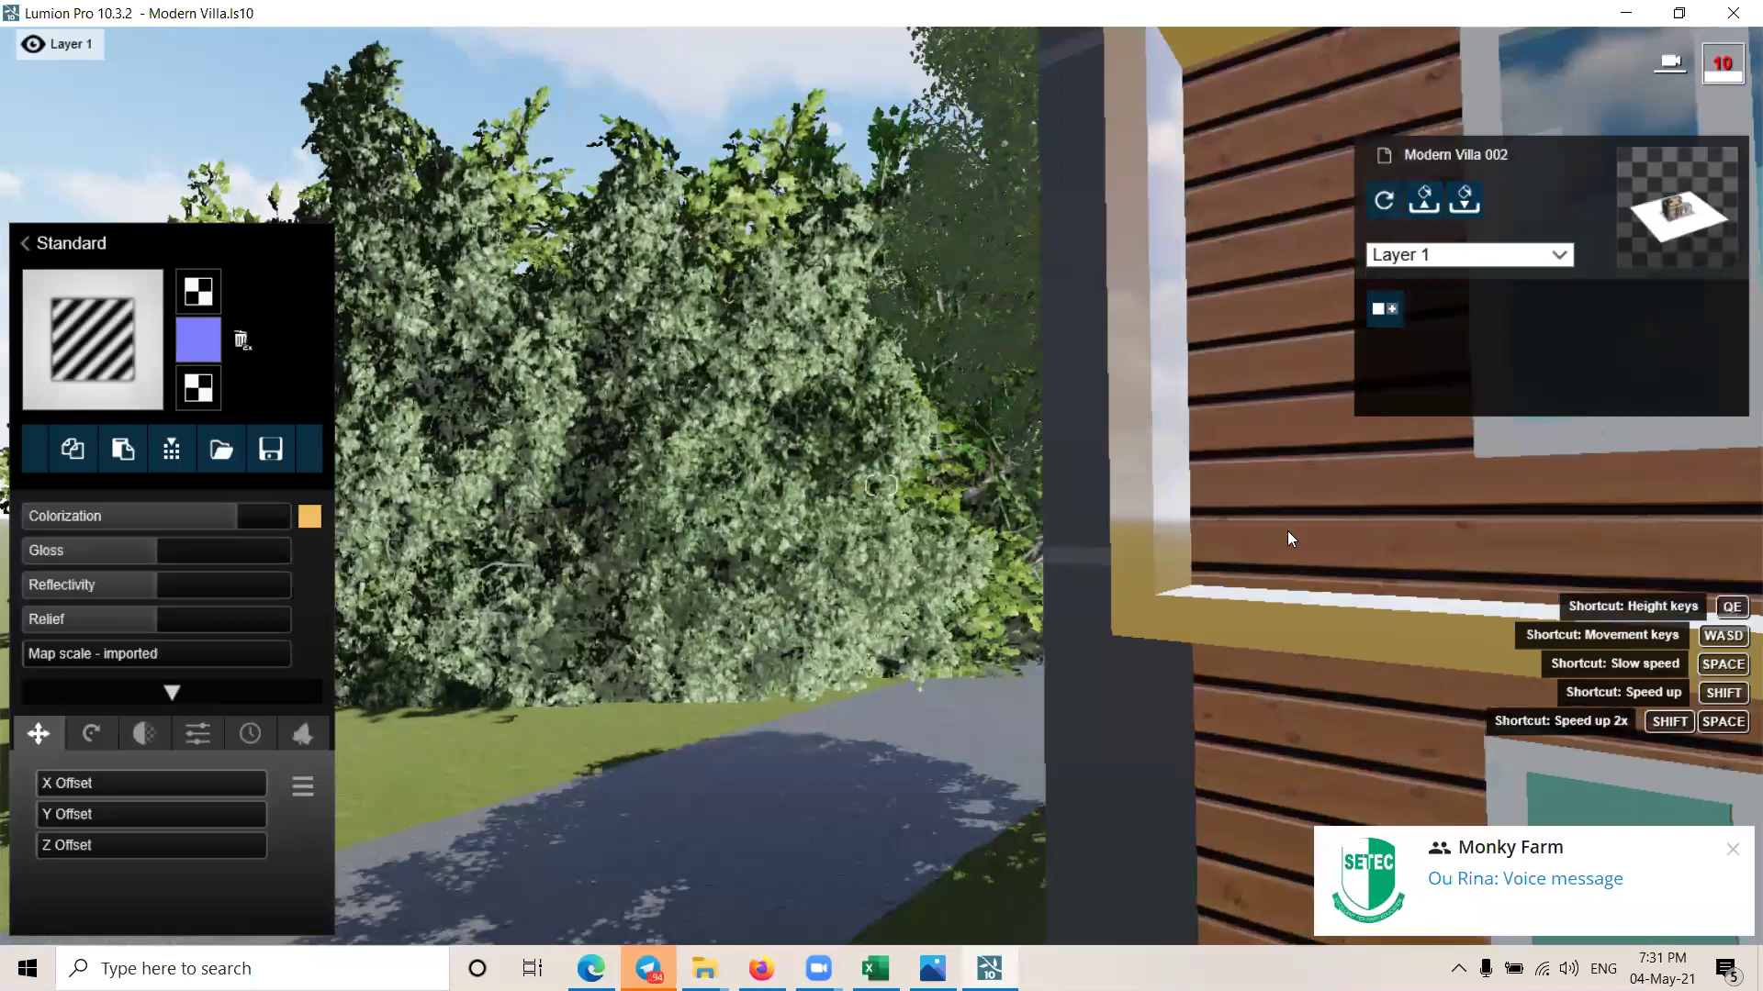
middle_drag(988, 659, 389, 580)
mouse_move(139, 558)
mouse_down()
mouse_move(84, 558)
mouse_move(86, 587)
mouse_move(201, 632)
mouse_move(28, 632)
mouse_up()
Step: Lower the frame's relief and add a slight amount of weathering
click(64, 659)
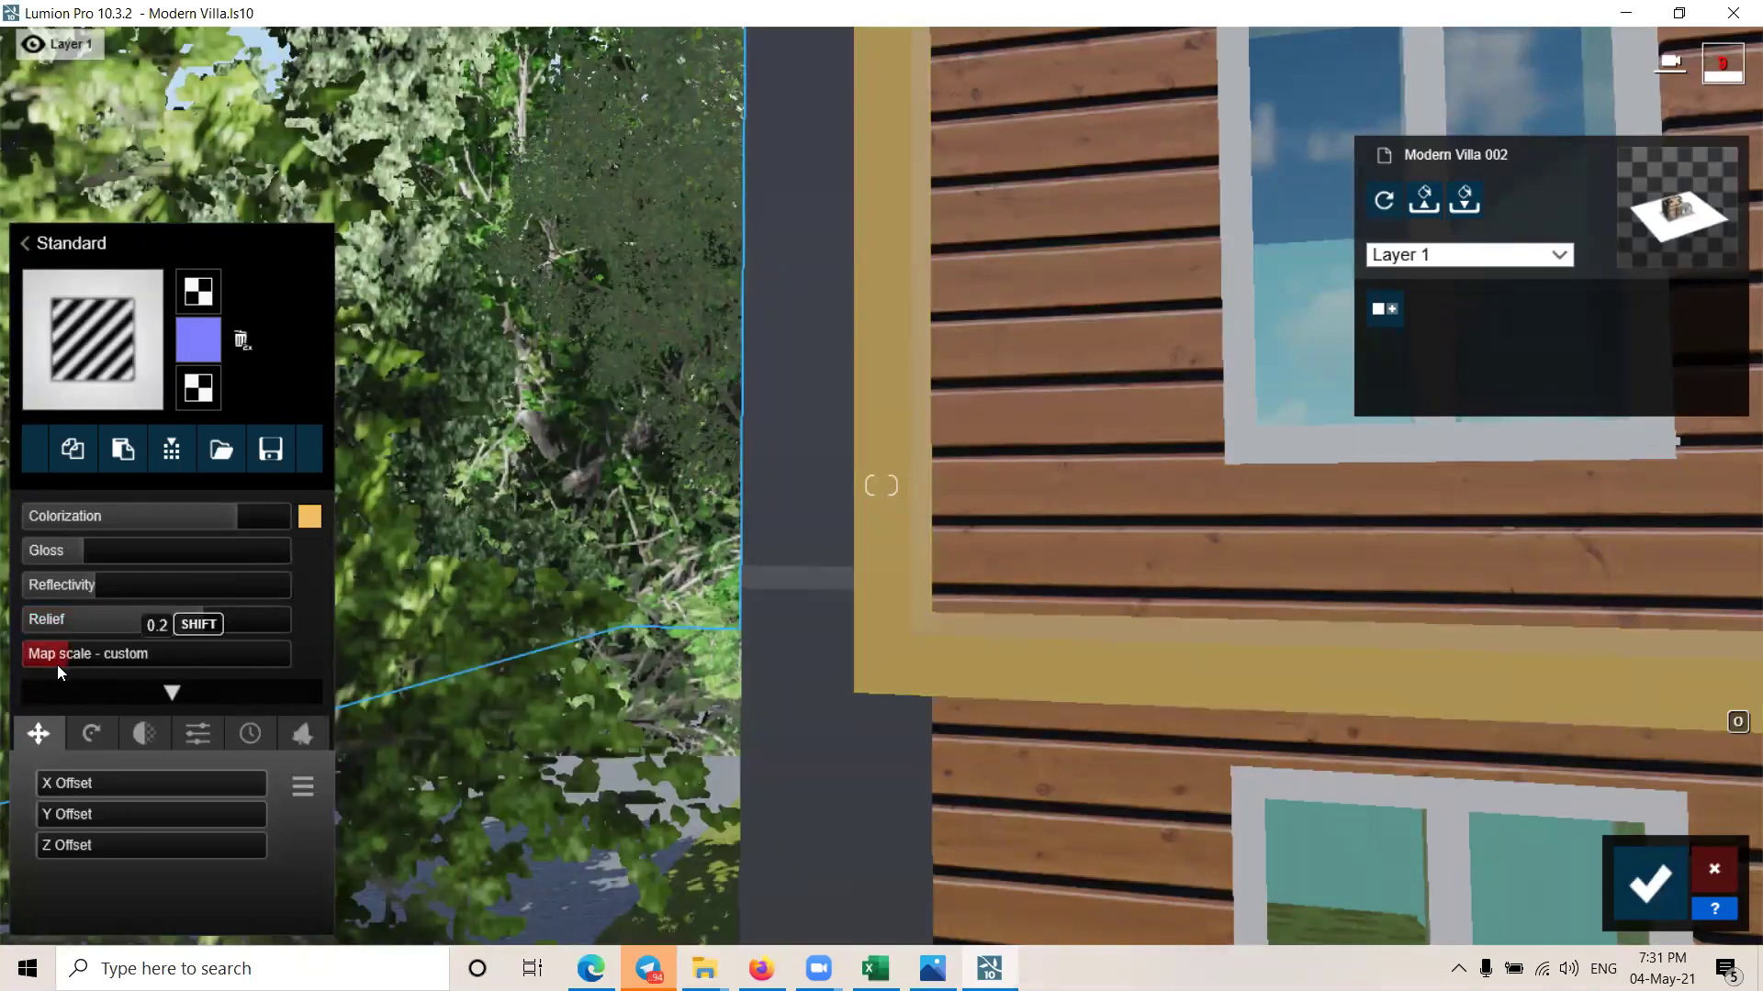
click(250, 735)
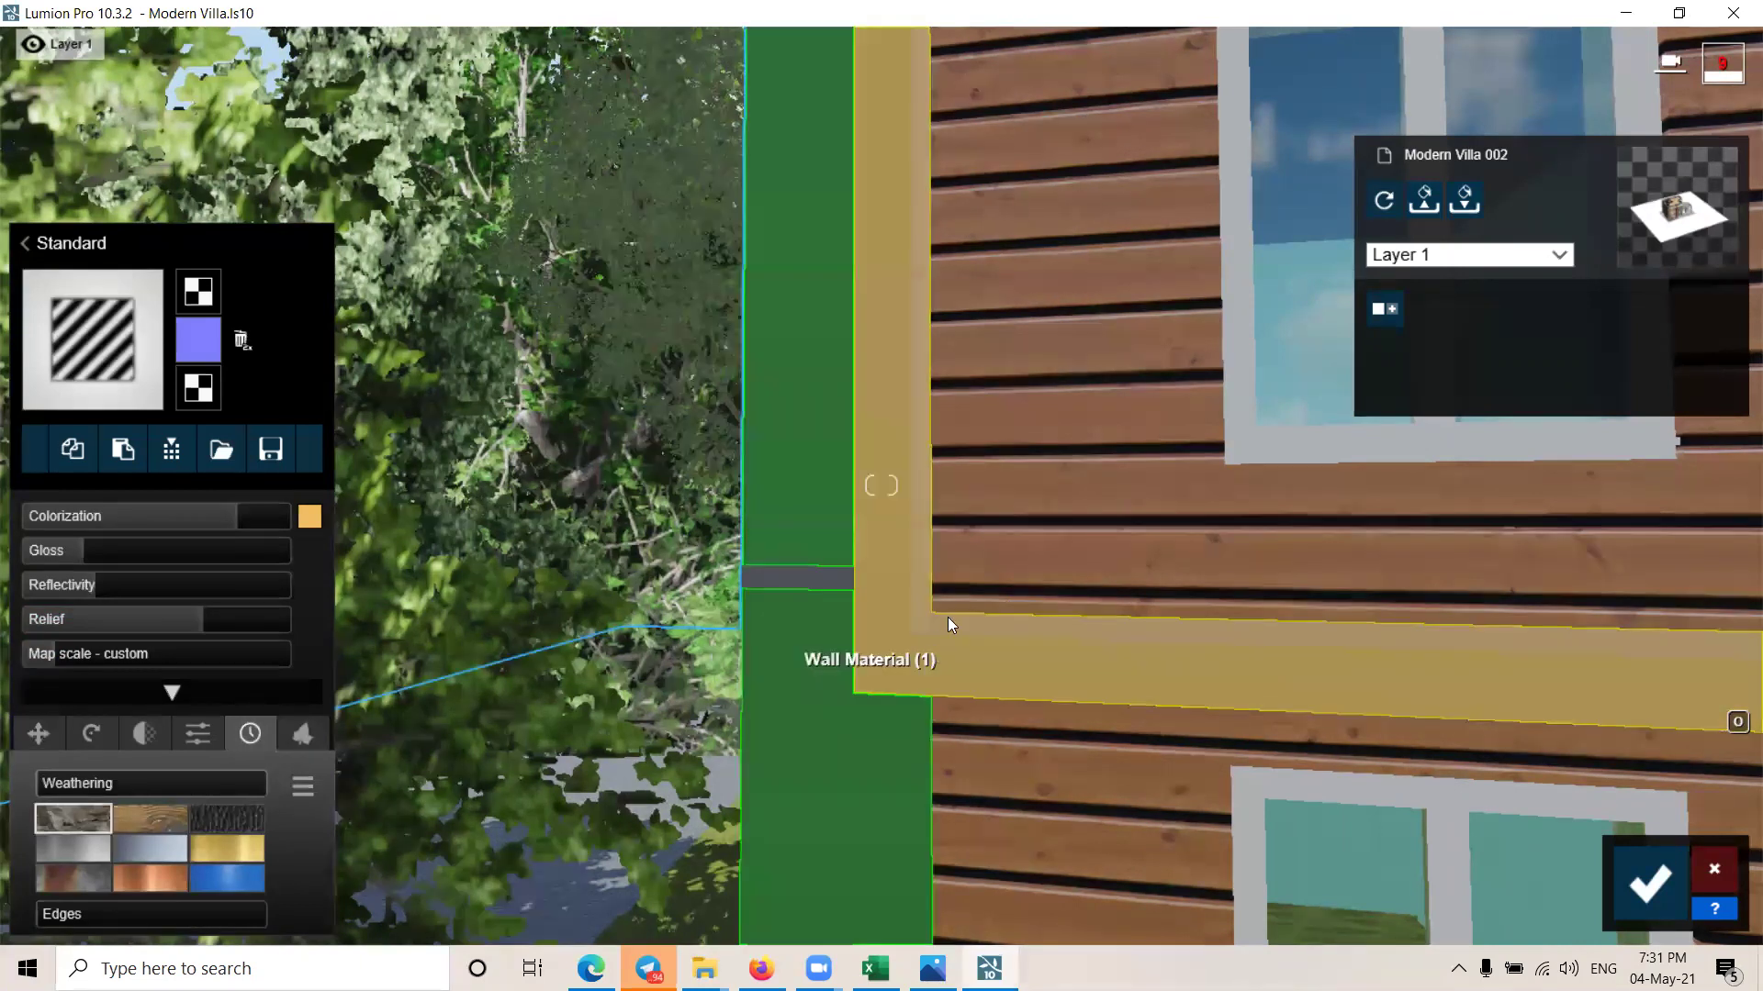
drag(57, 784, 83, 779)
scroll(806, 798, down, 3)
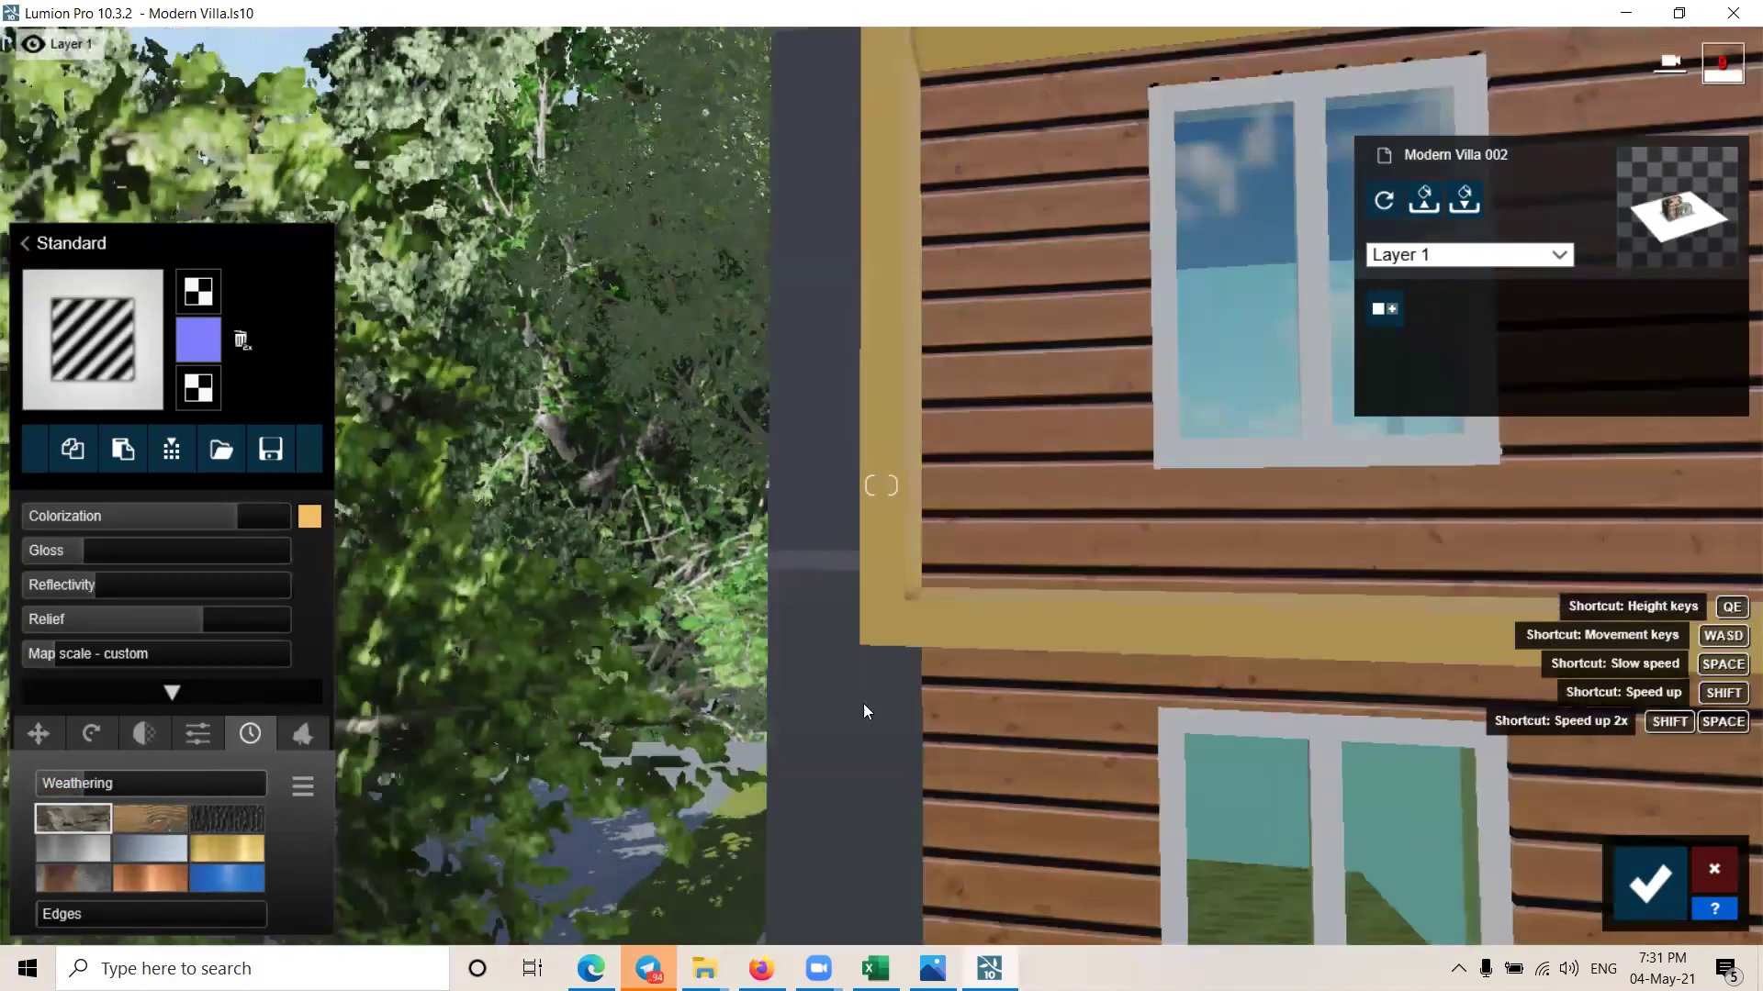
scroll(881, 487, down, 5)
Step: Try the Plastic and aluminium weathering styles, settling on Wood
right_drag(1064, 635, 1040, 593)
right_drag(881, 485, 697, 486)
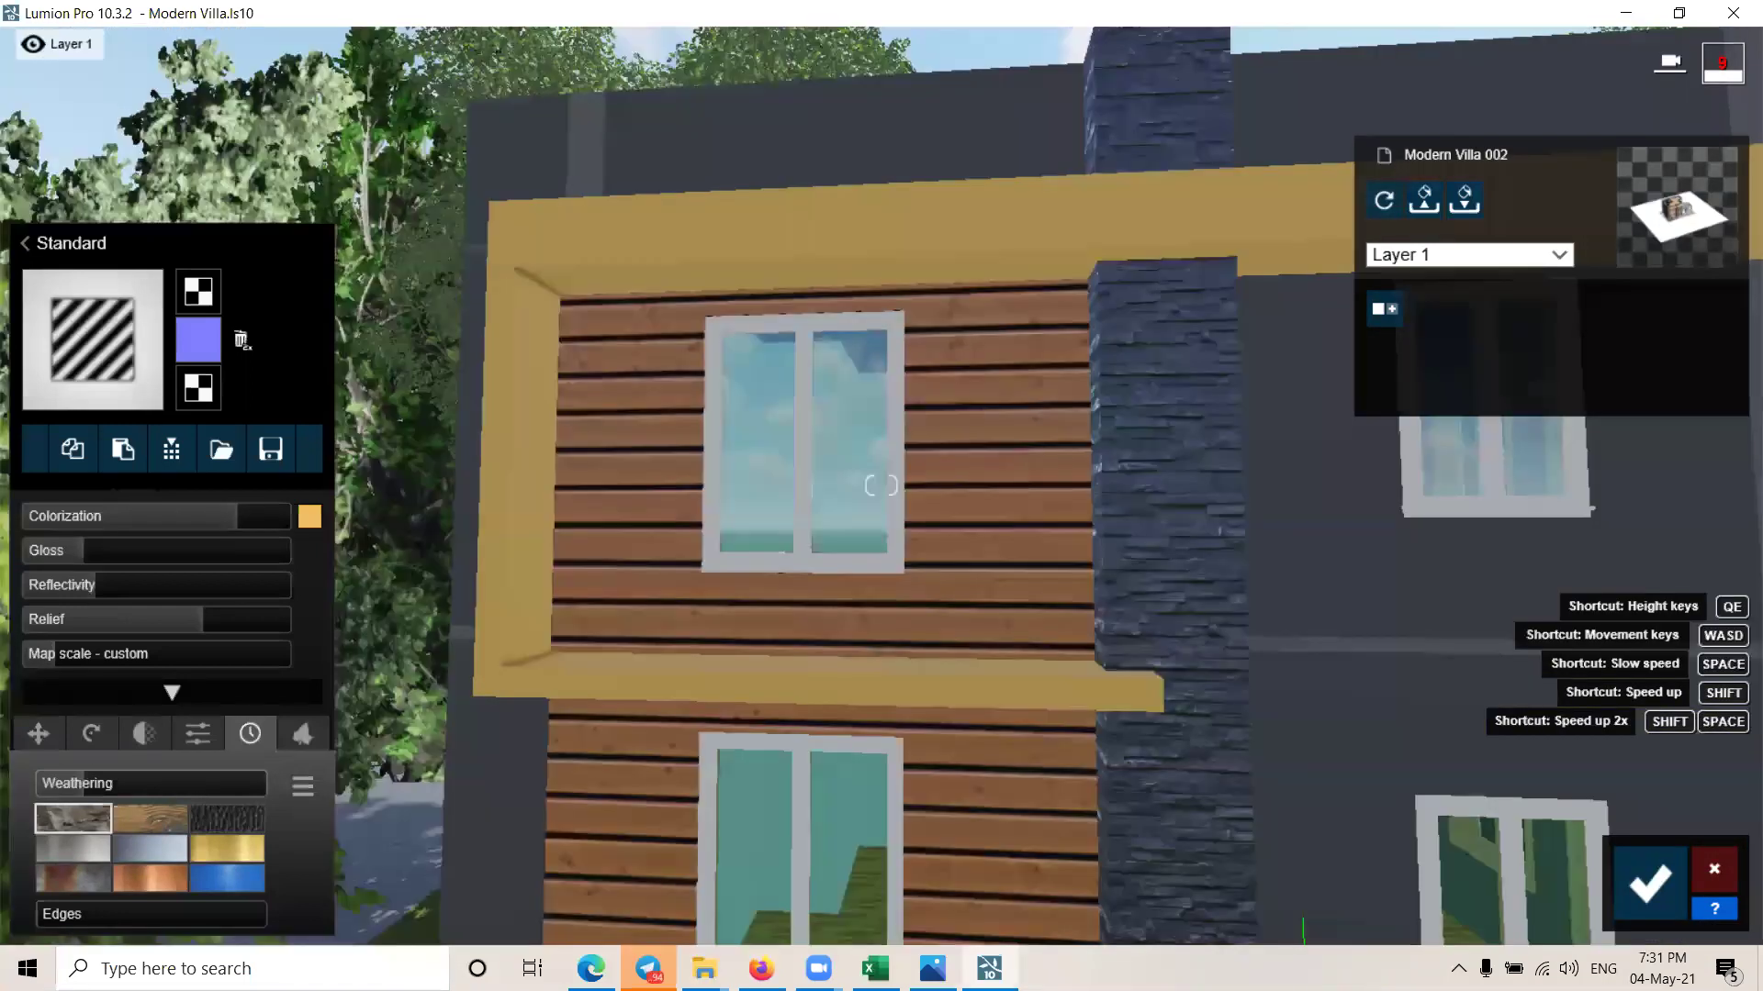
key(a)
key(s)
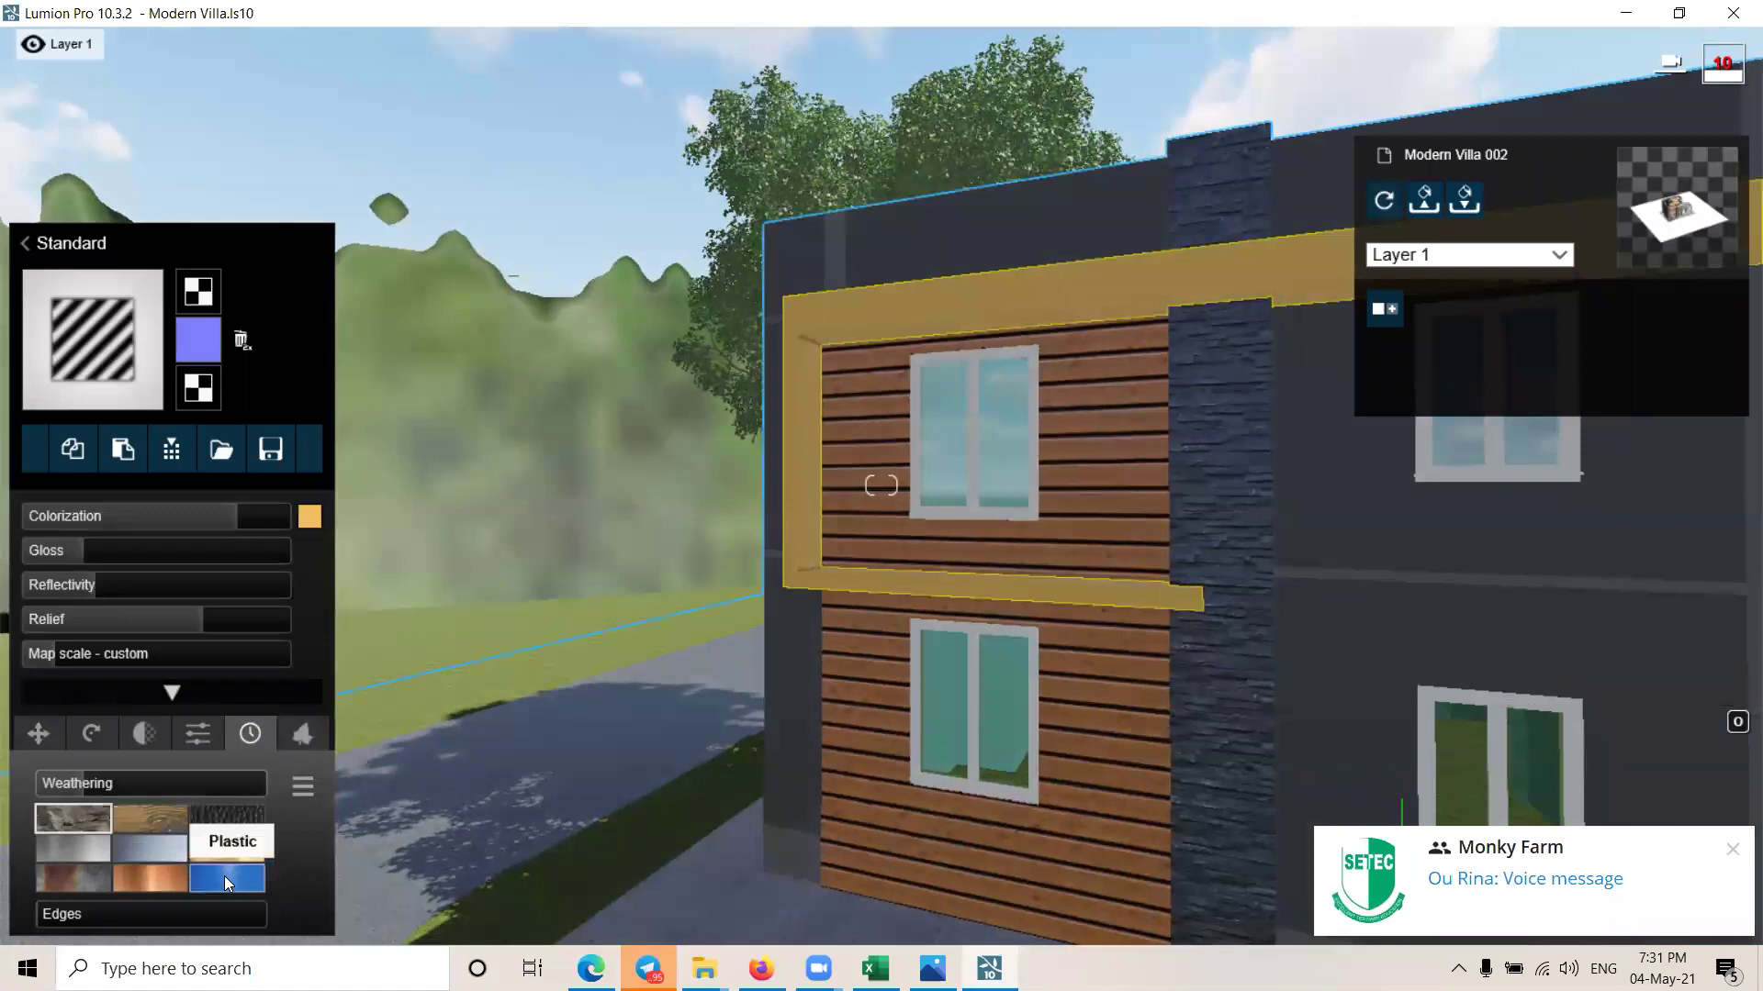
click(224, 876)
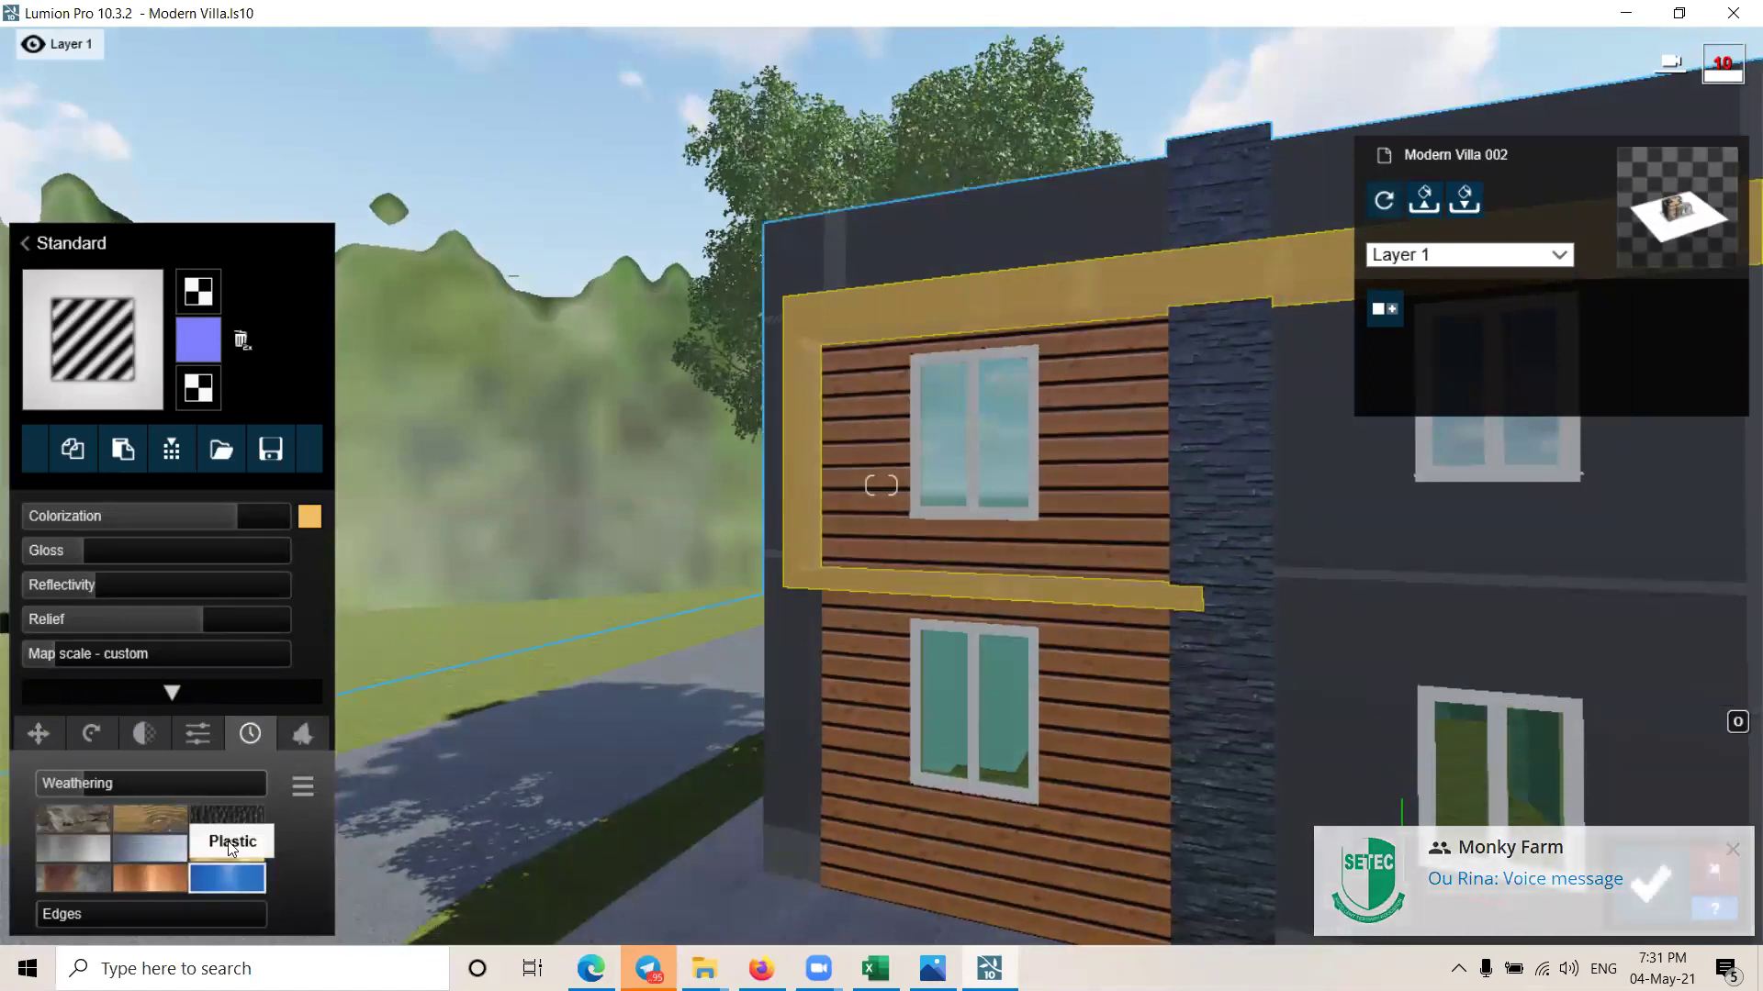
click(134, 848)
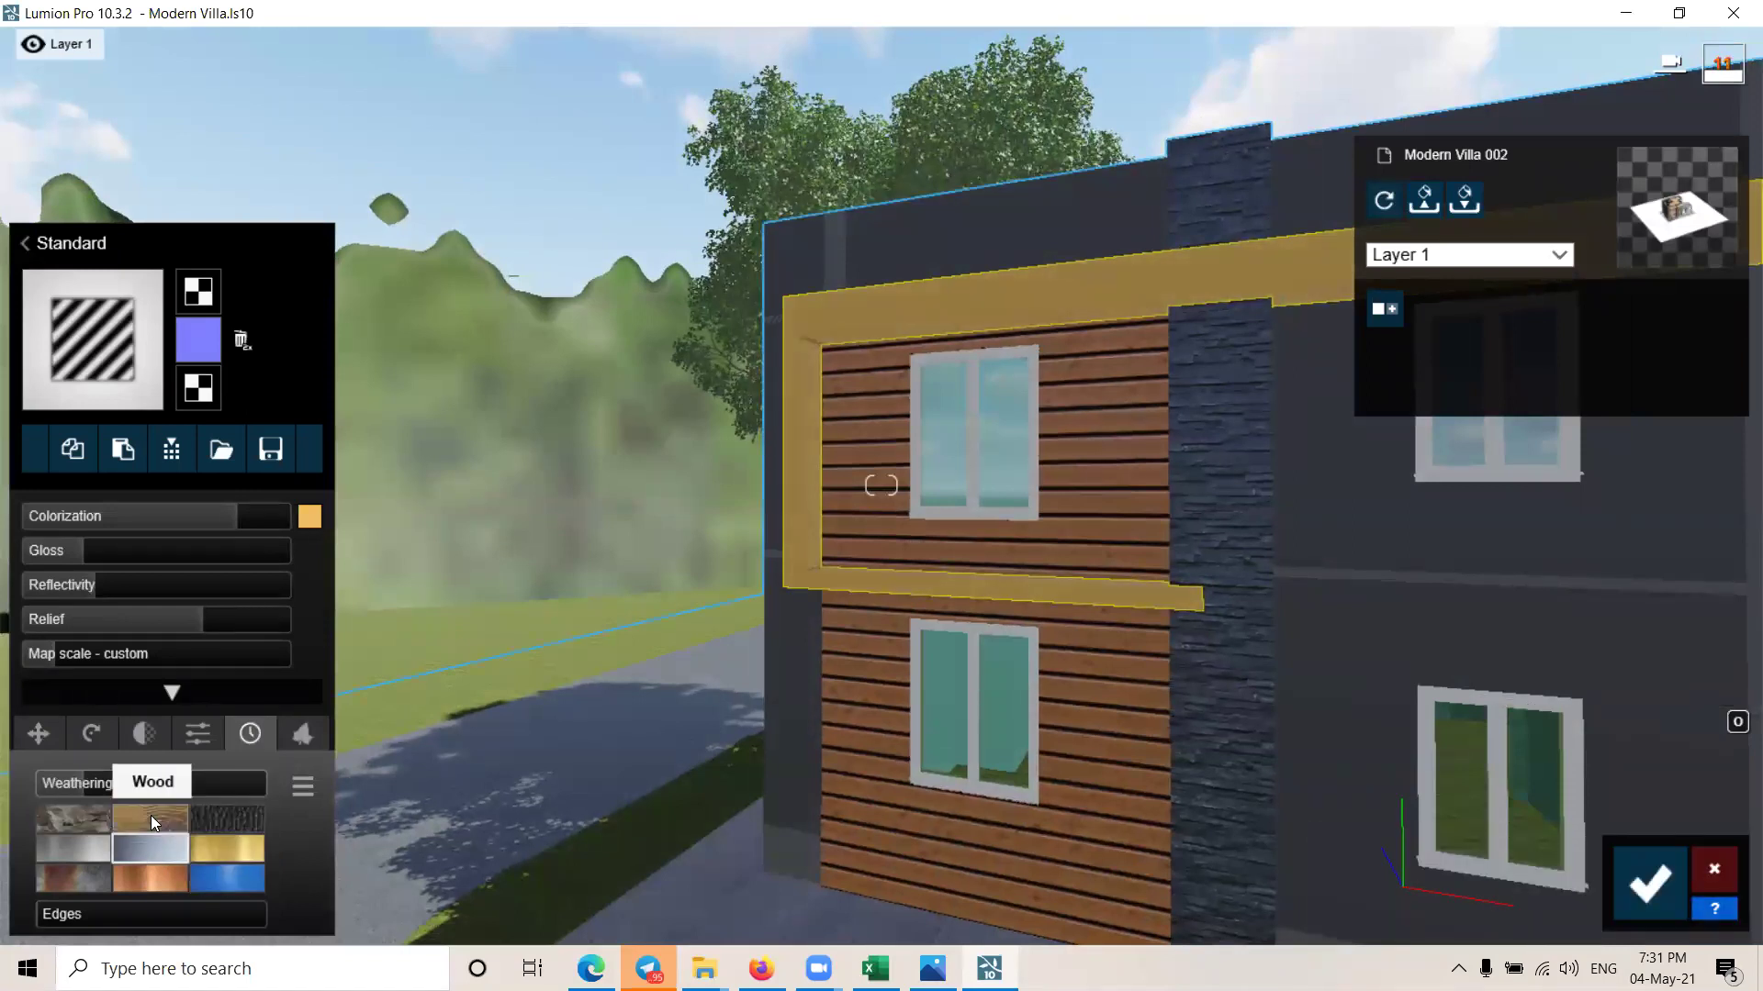
click(150, 815)
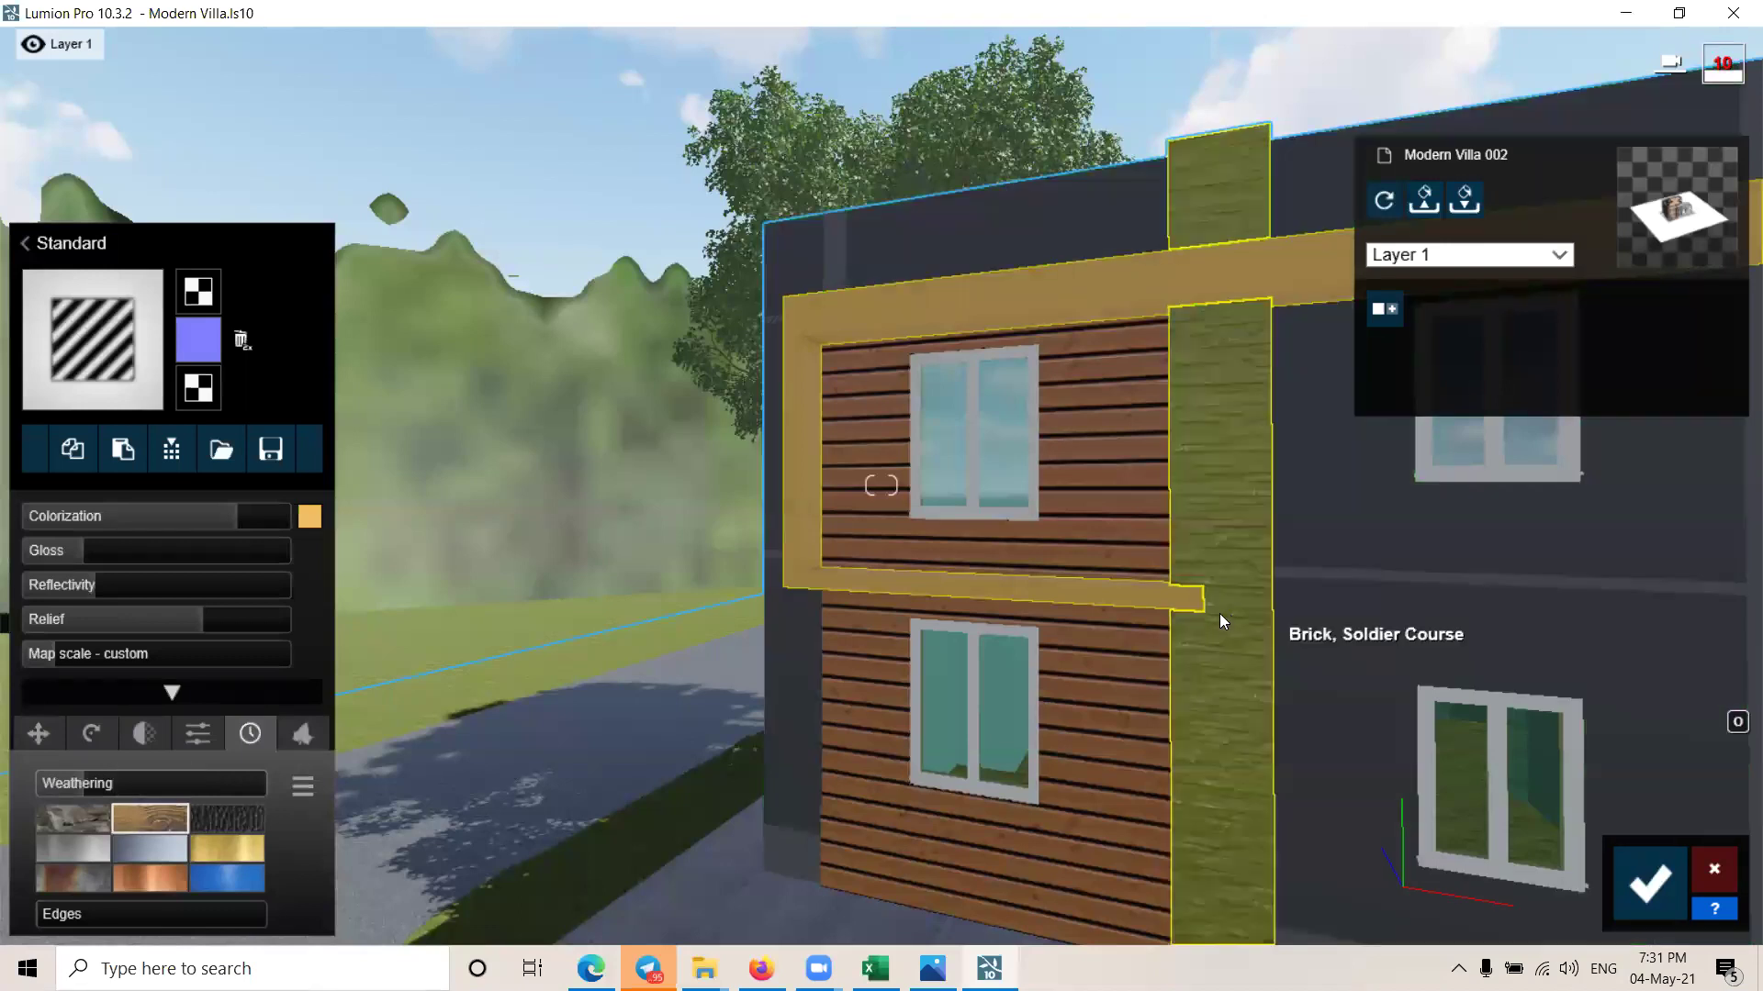
Step: Review the facade from several angles and switch the weathering to aluminium
right_drag(1219, 614, 1105, 590)
scroll(541, 571, up, 2)
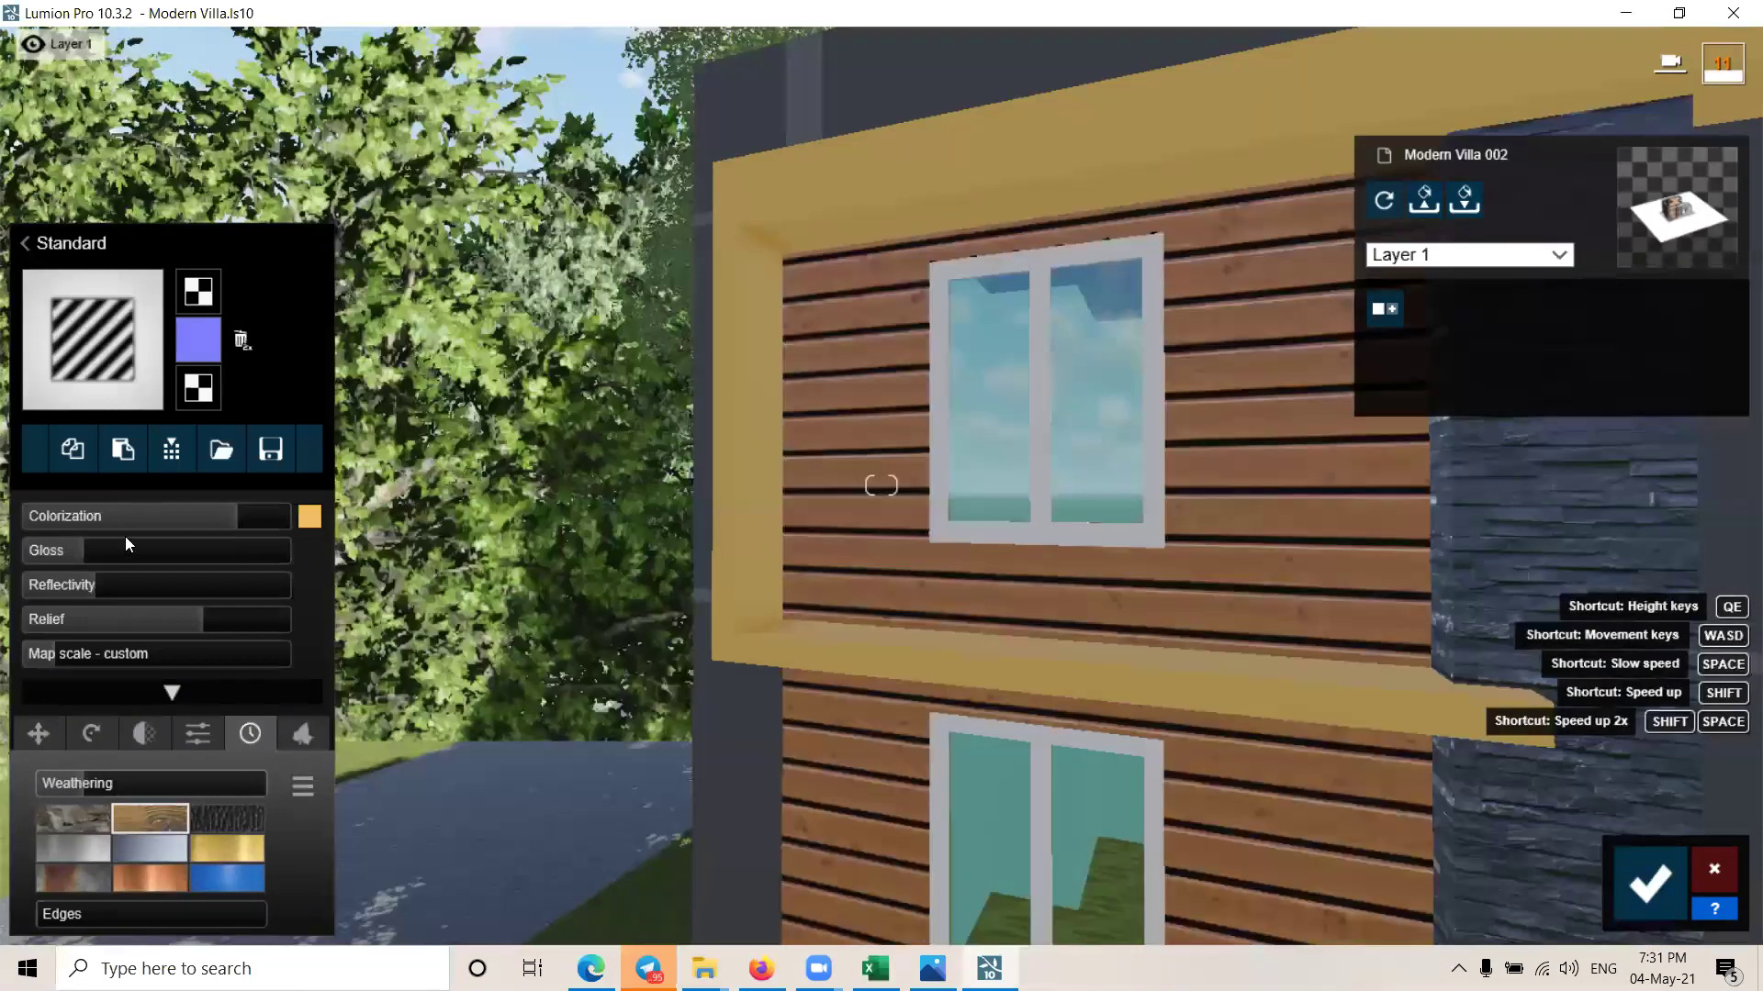
scroll(788, 414, up, 3)
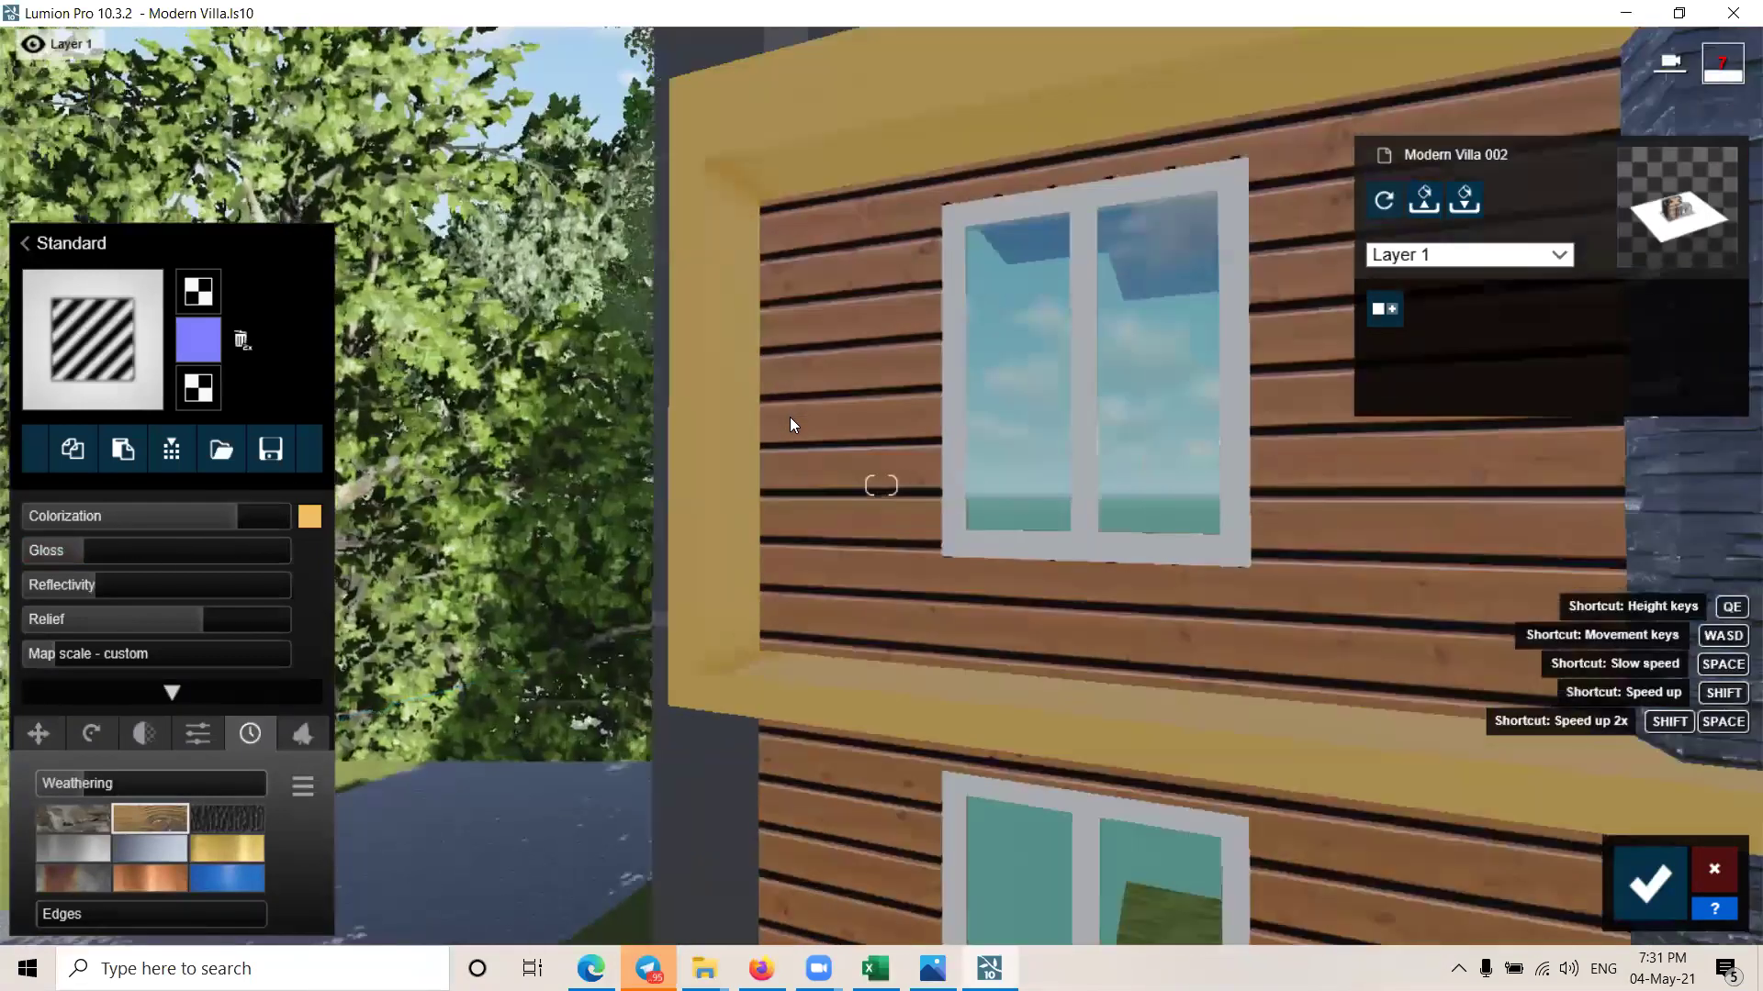
scroll(731, 505, up, 3)
right_drag(780, 650, 780, 650)
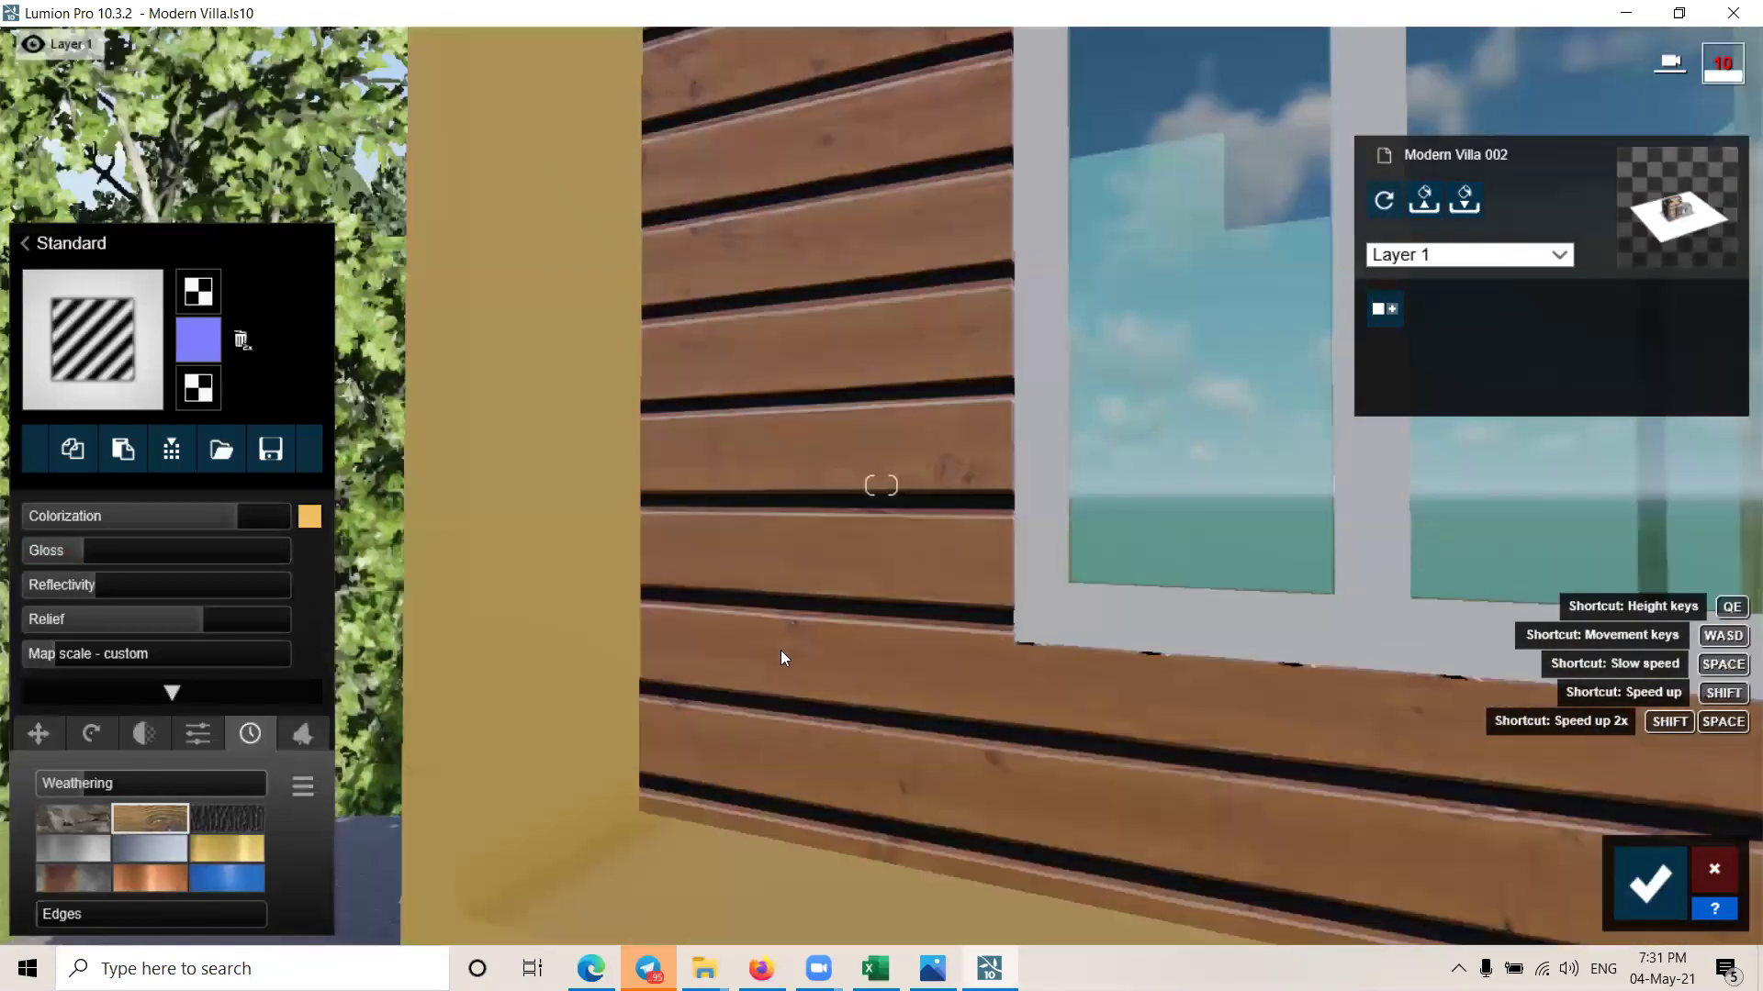
scroll(863, 645, down, 3)
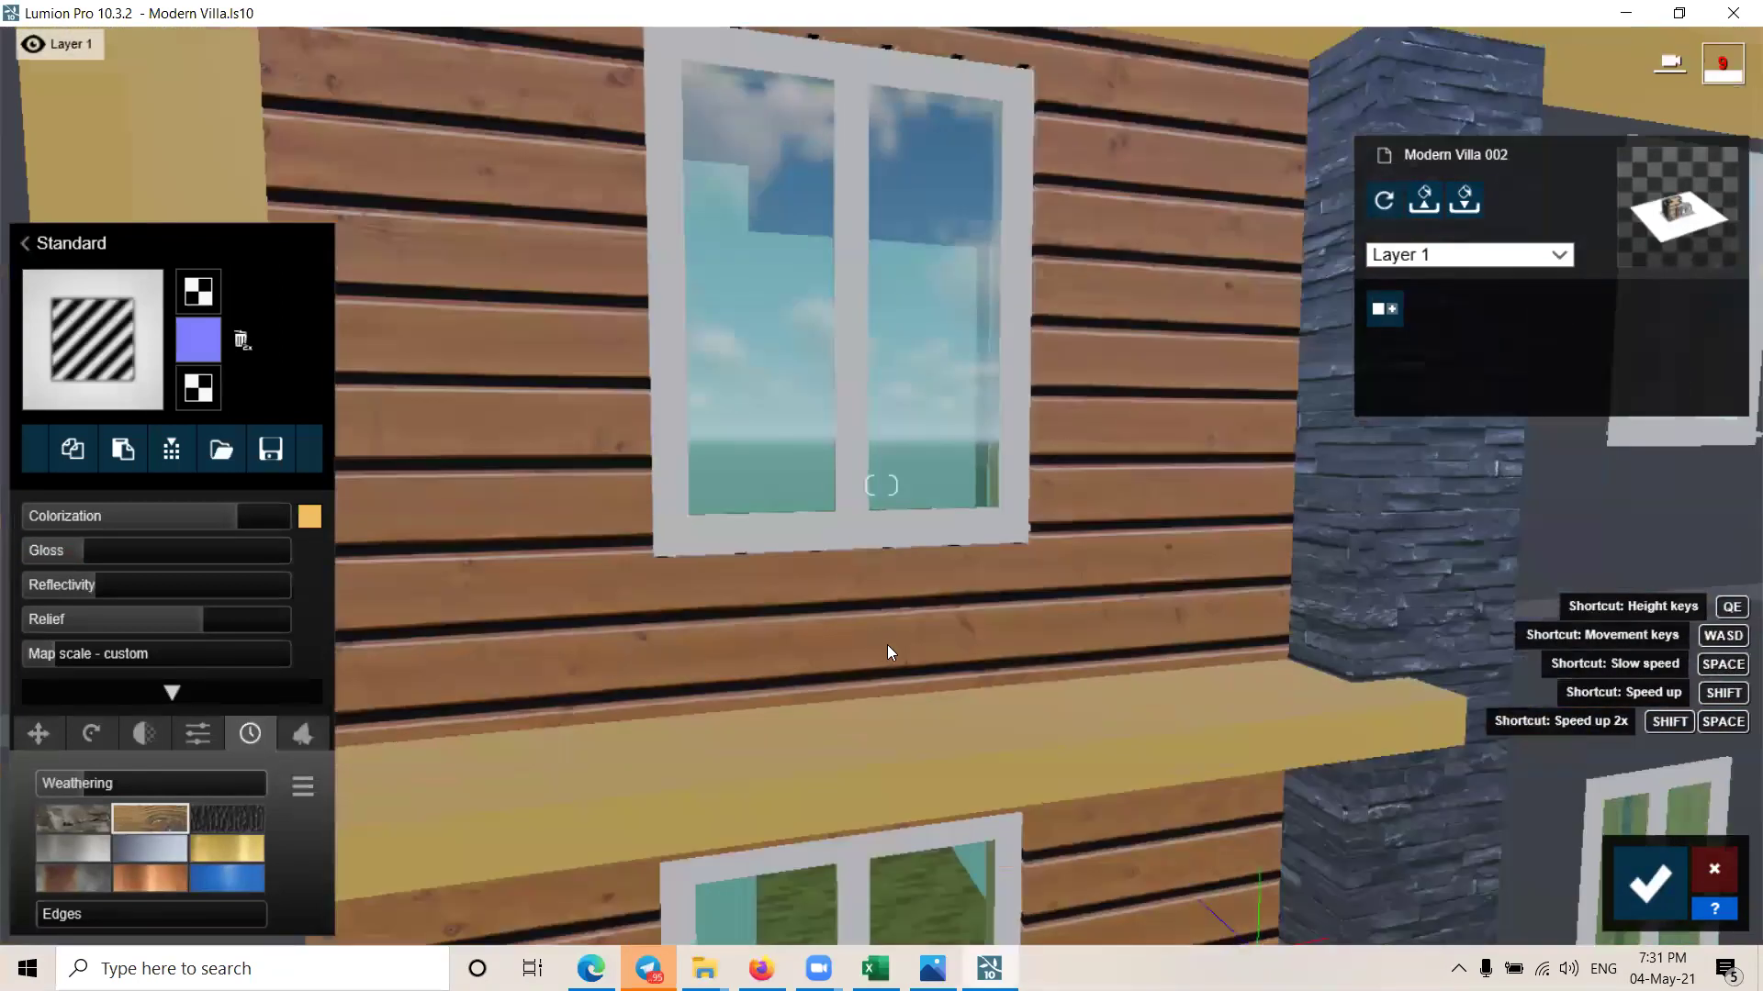
scroll(887, 644, down, 5)
key(s)
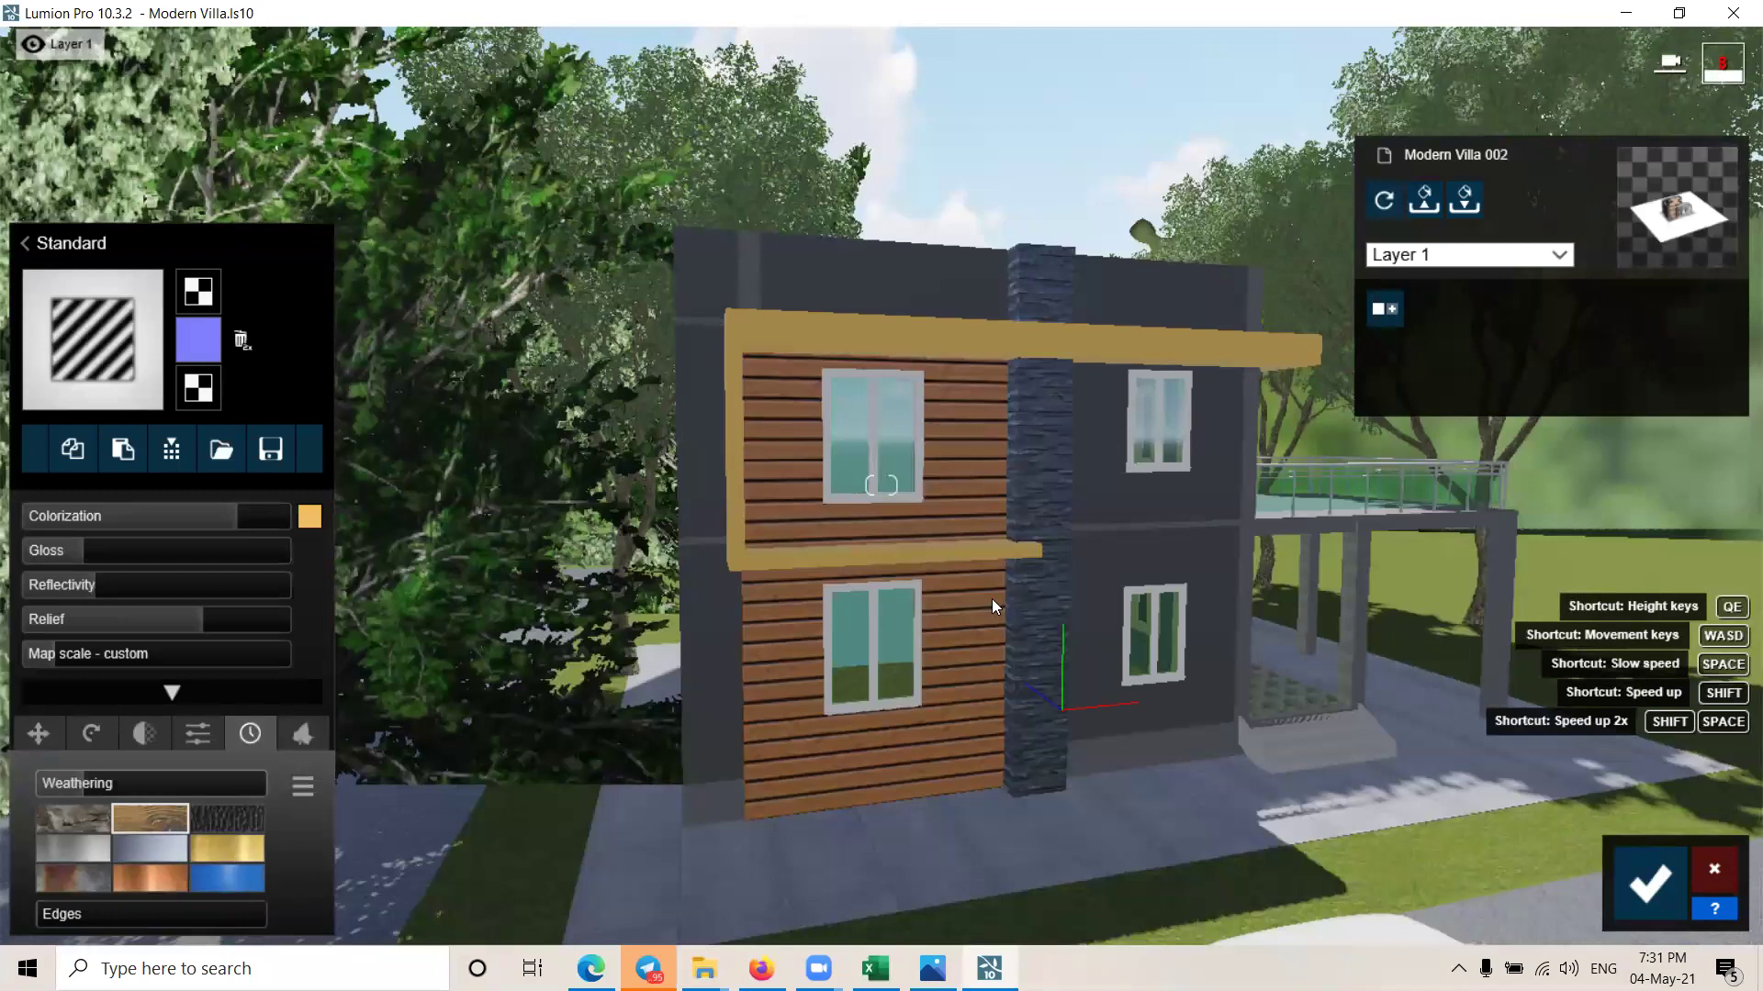
right_drag(881, 485, 1055, 431)
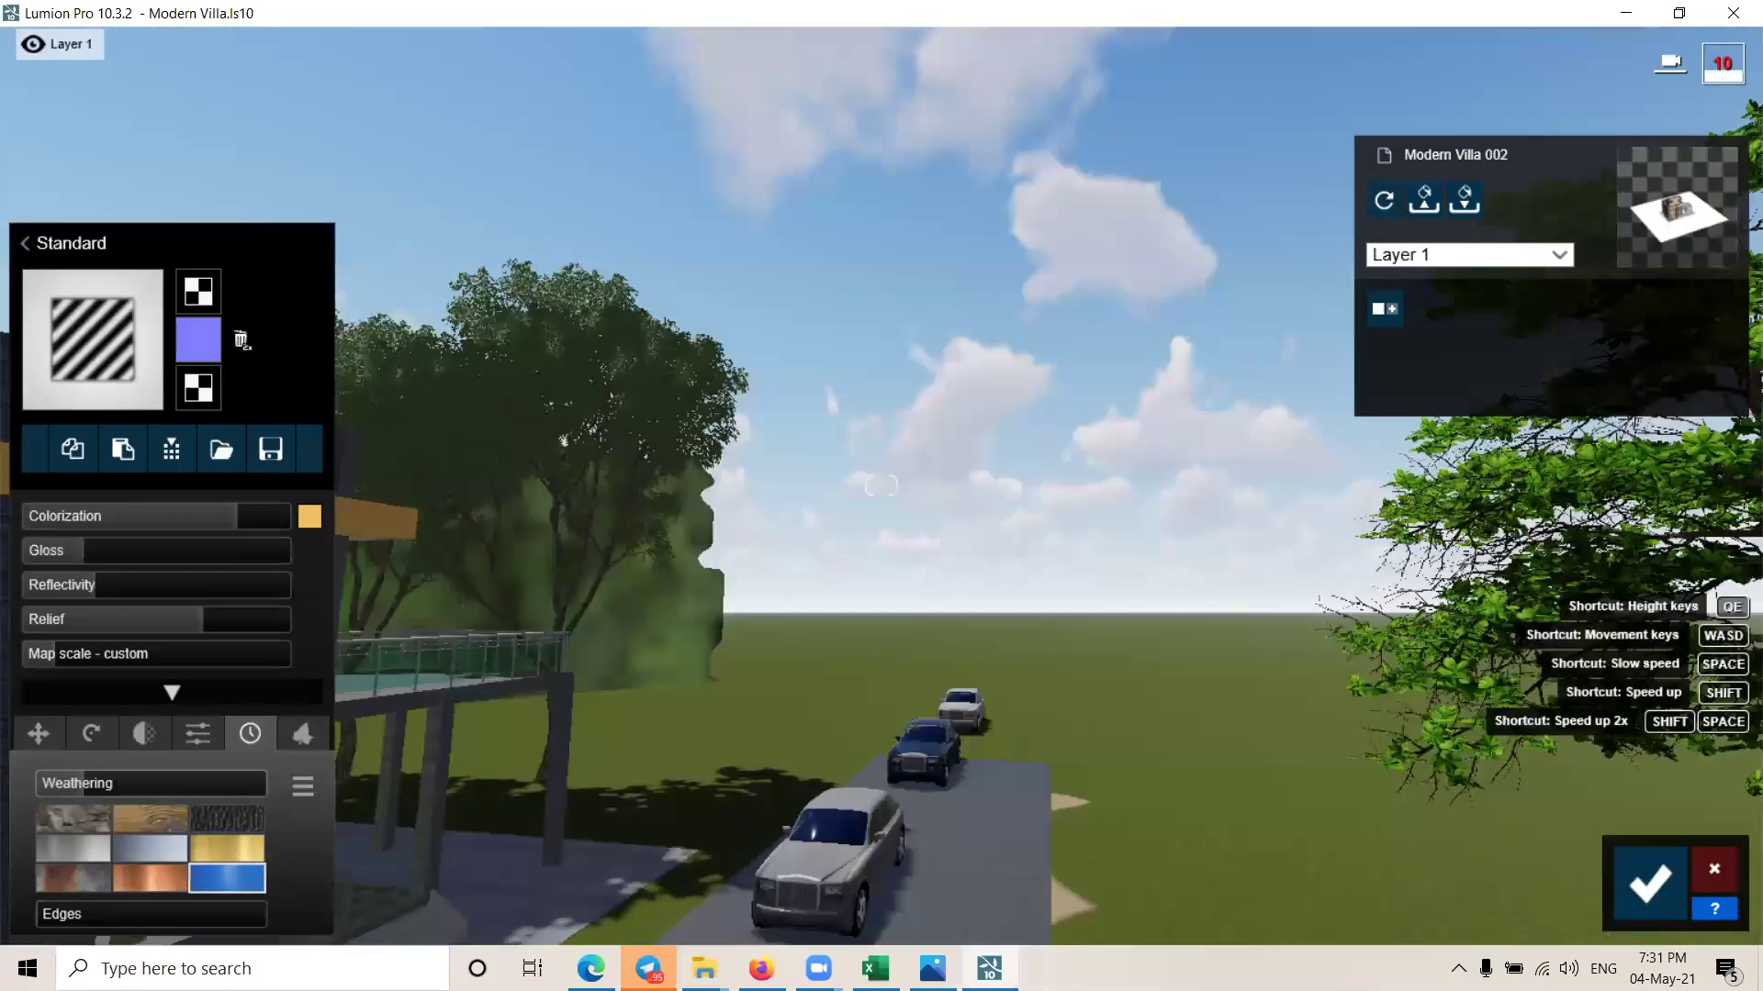
right_drag(448, 853, 112, 847)
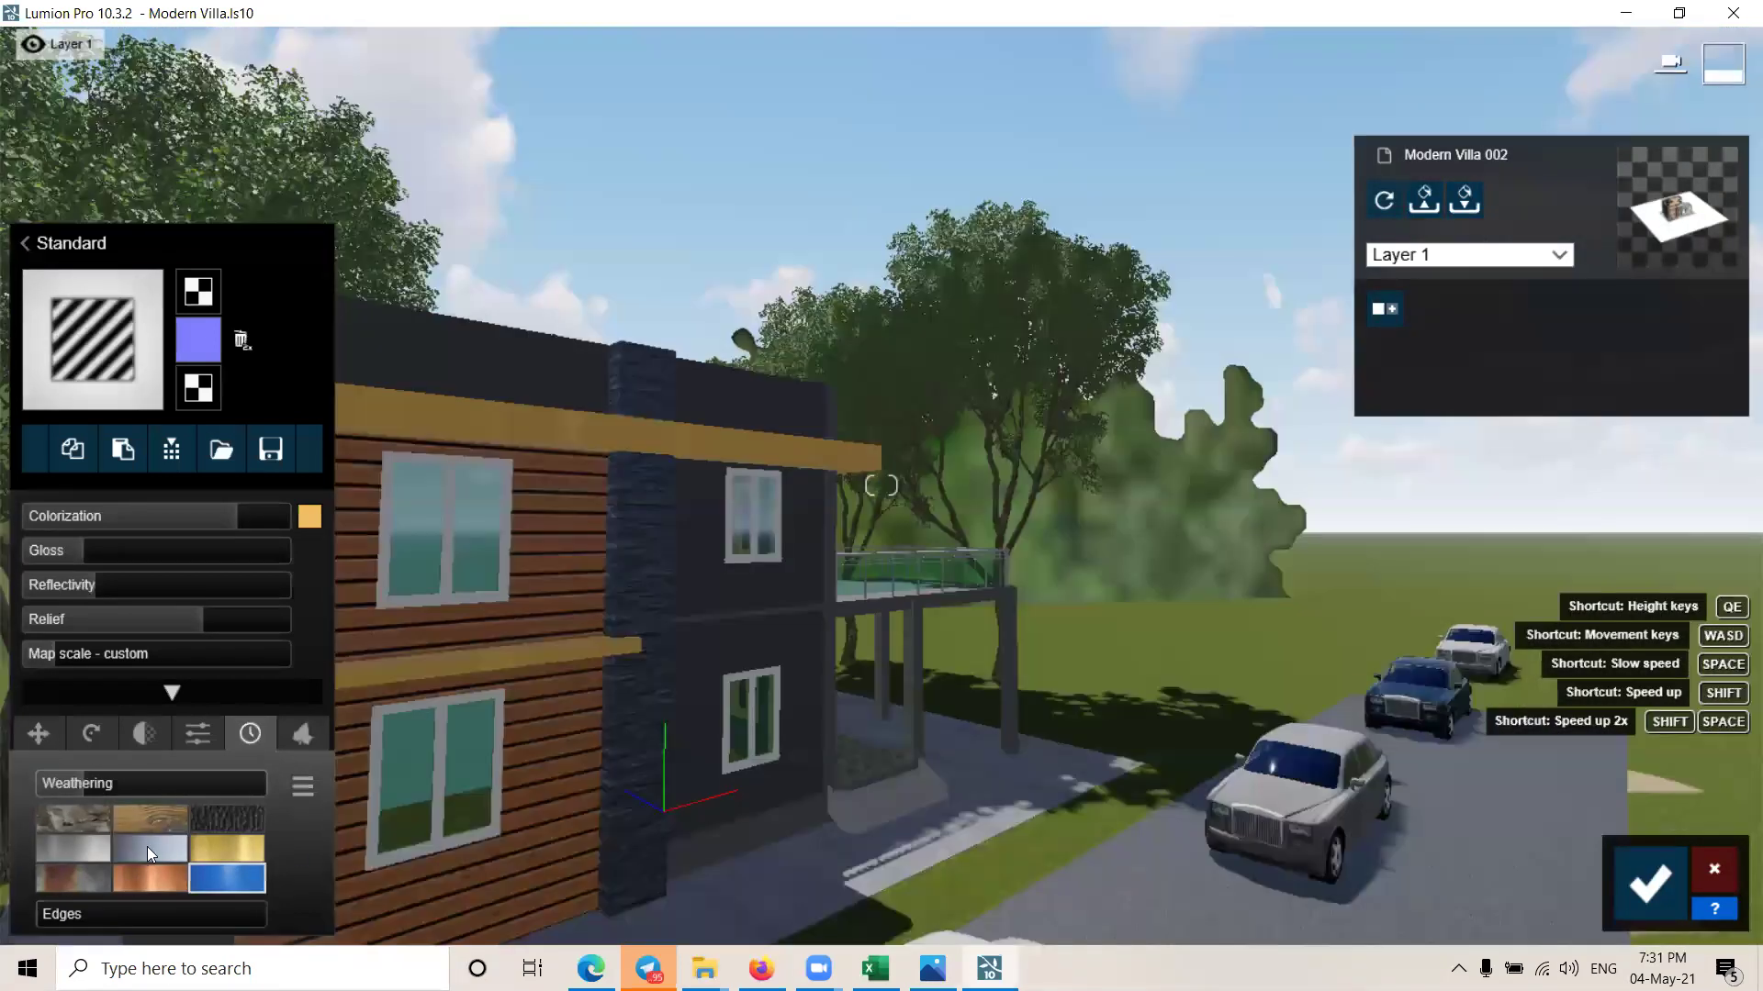
click(147, 847)
Step: Select the dark grey Wall Material (1) surface to change its material
mouse_move(962, 690)
right_down()
mouse_move(827, 690)
mouse_move(888, 696)
right_up()
scroll(1005, 597, down, 10)
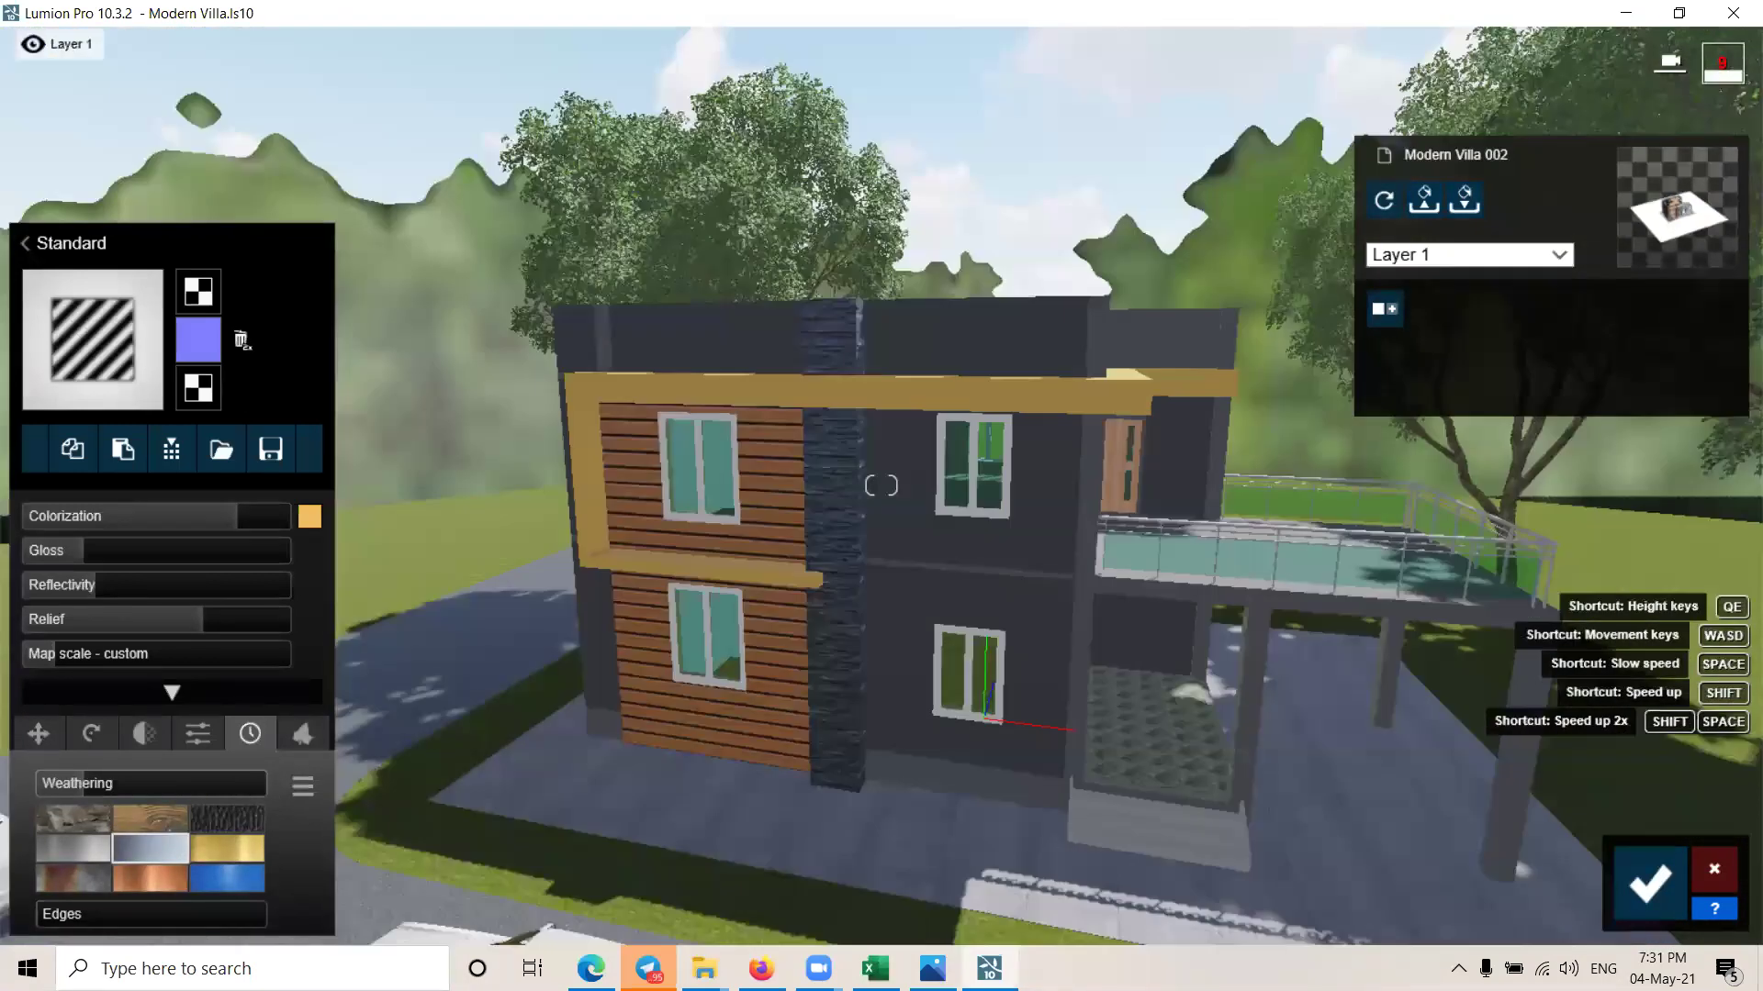
scroll(1019, 632, down, 3)
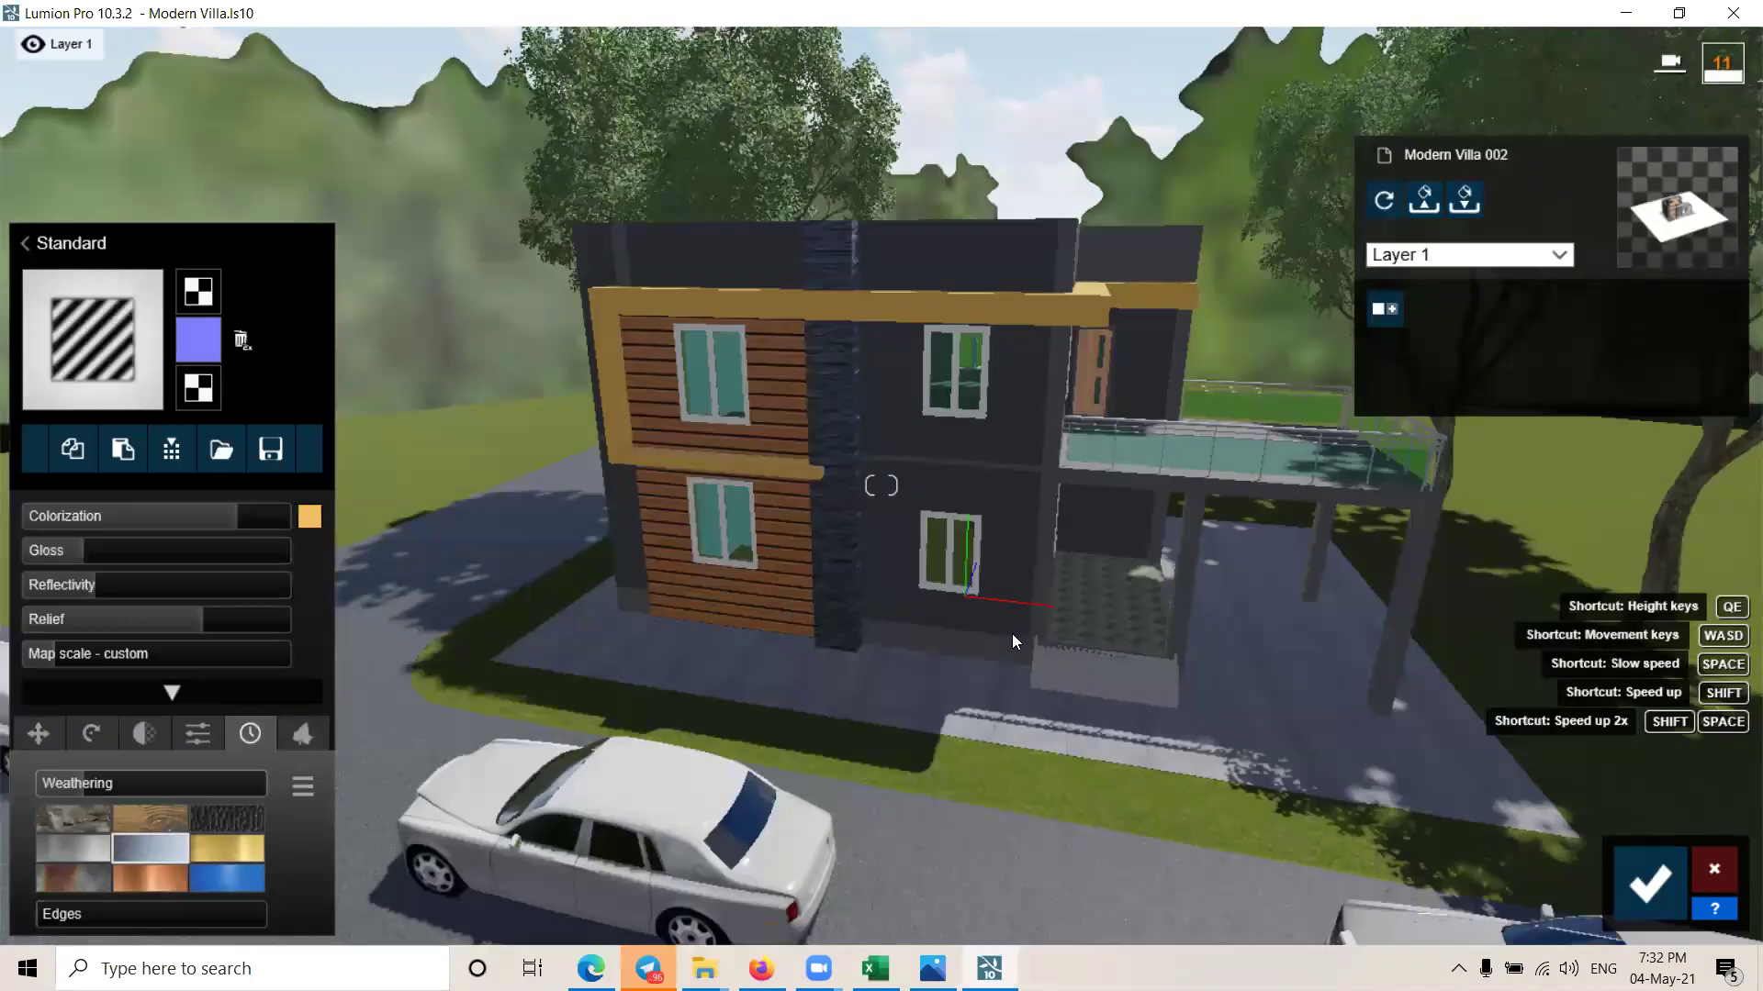
scroll(955, 541, up, 5)
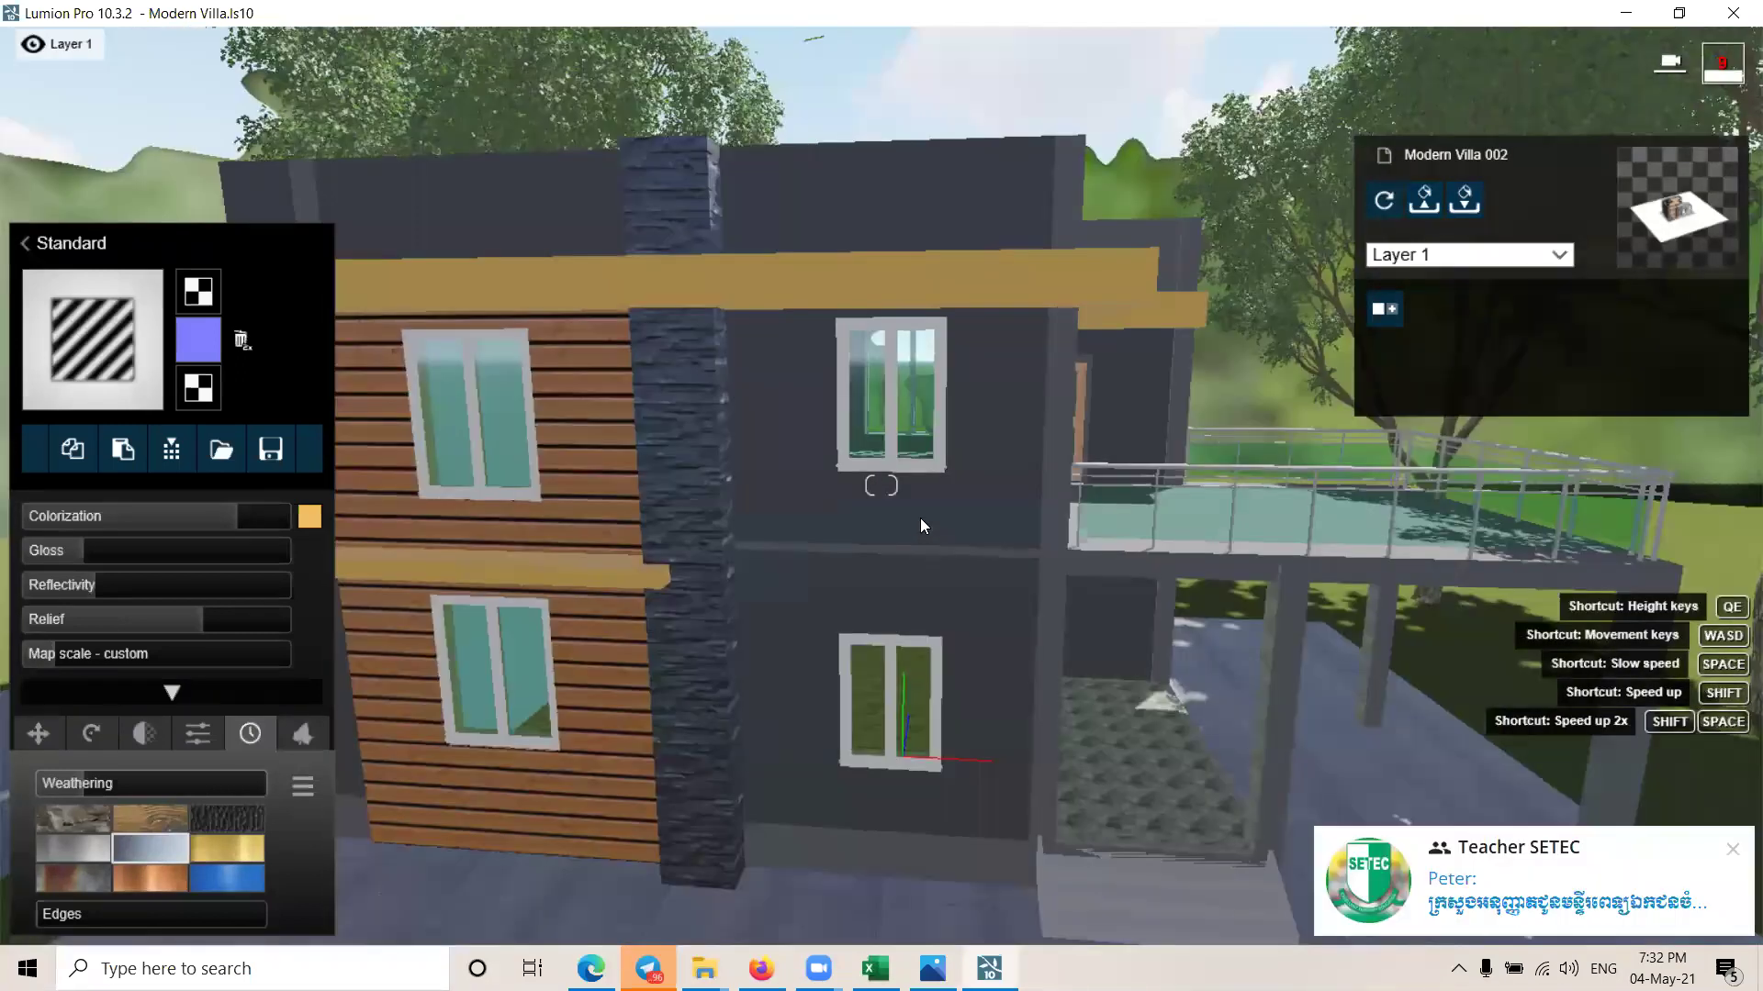
click(905, 518)
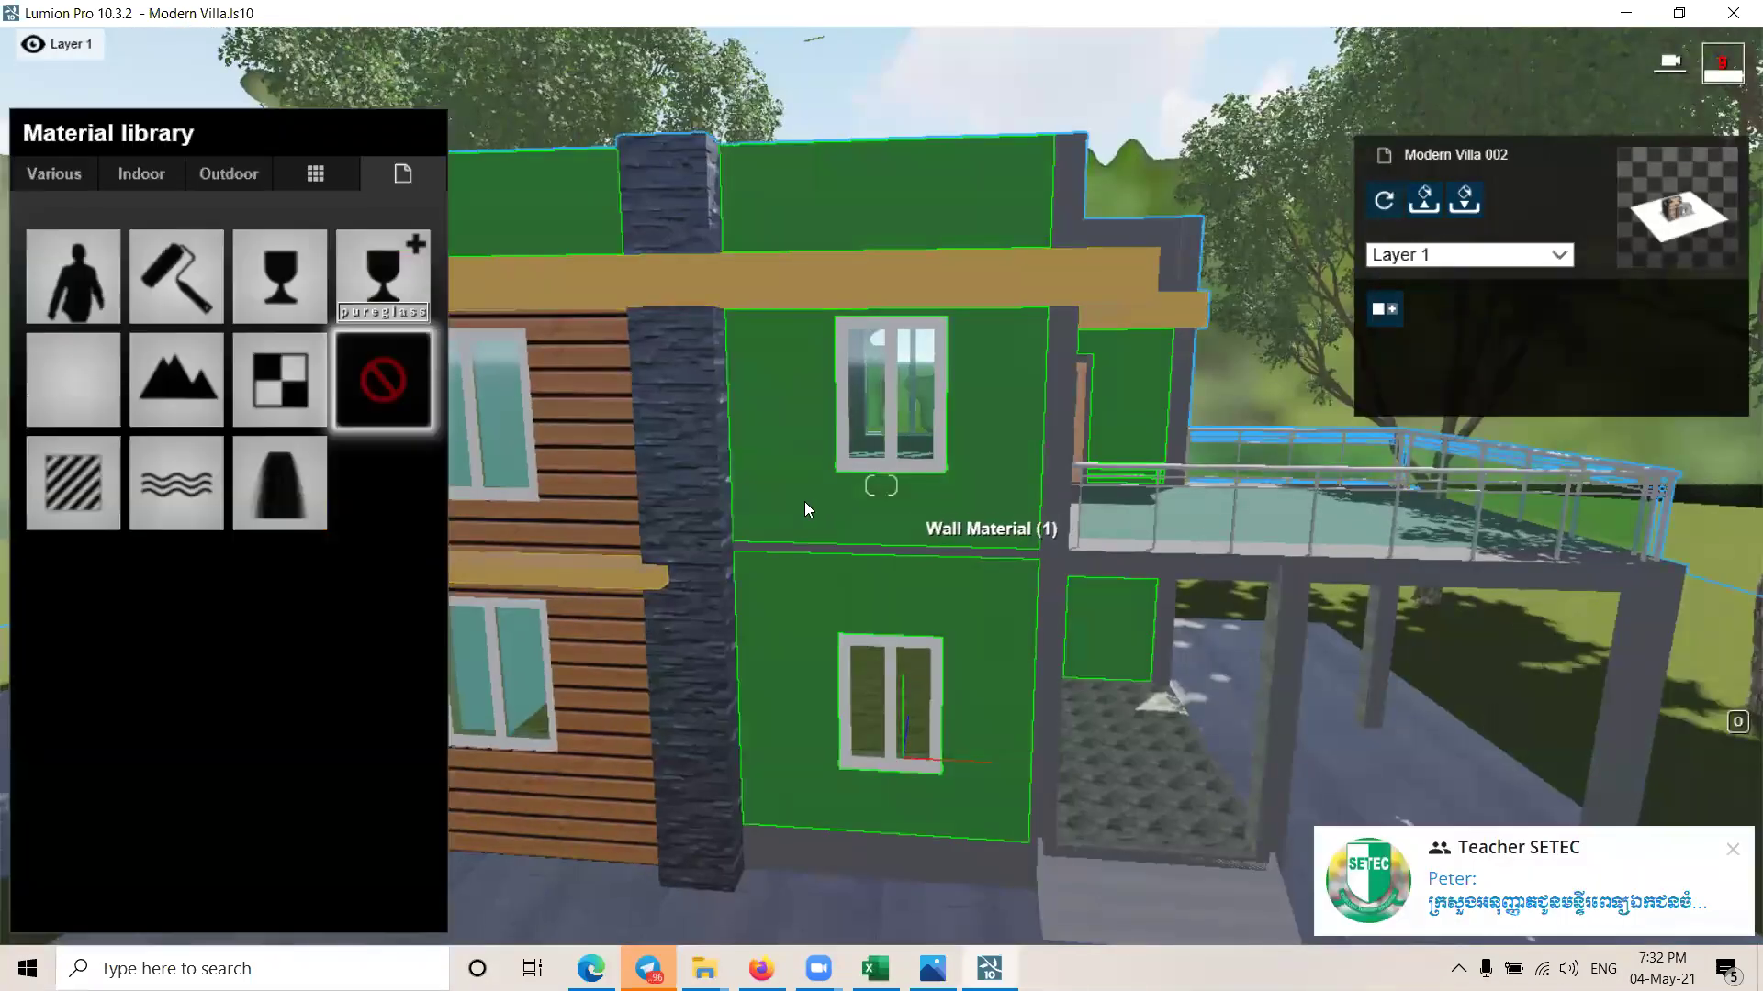
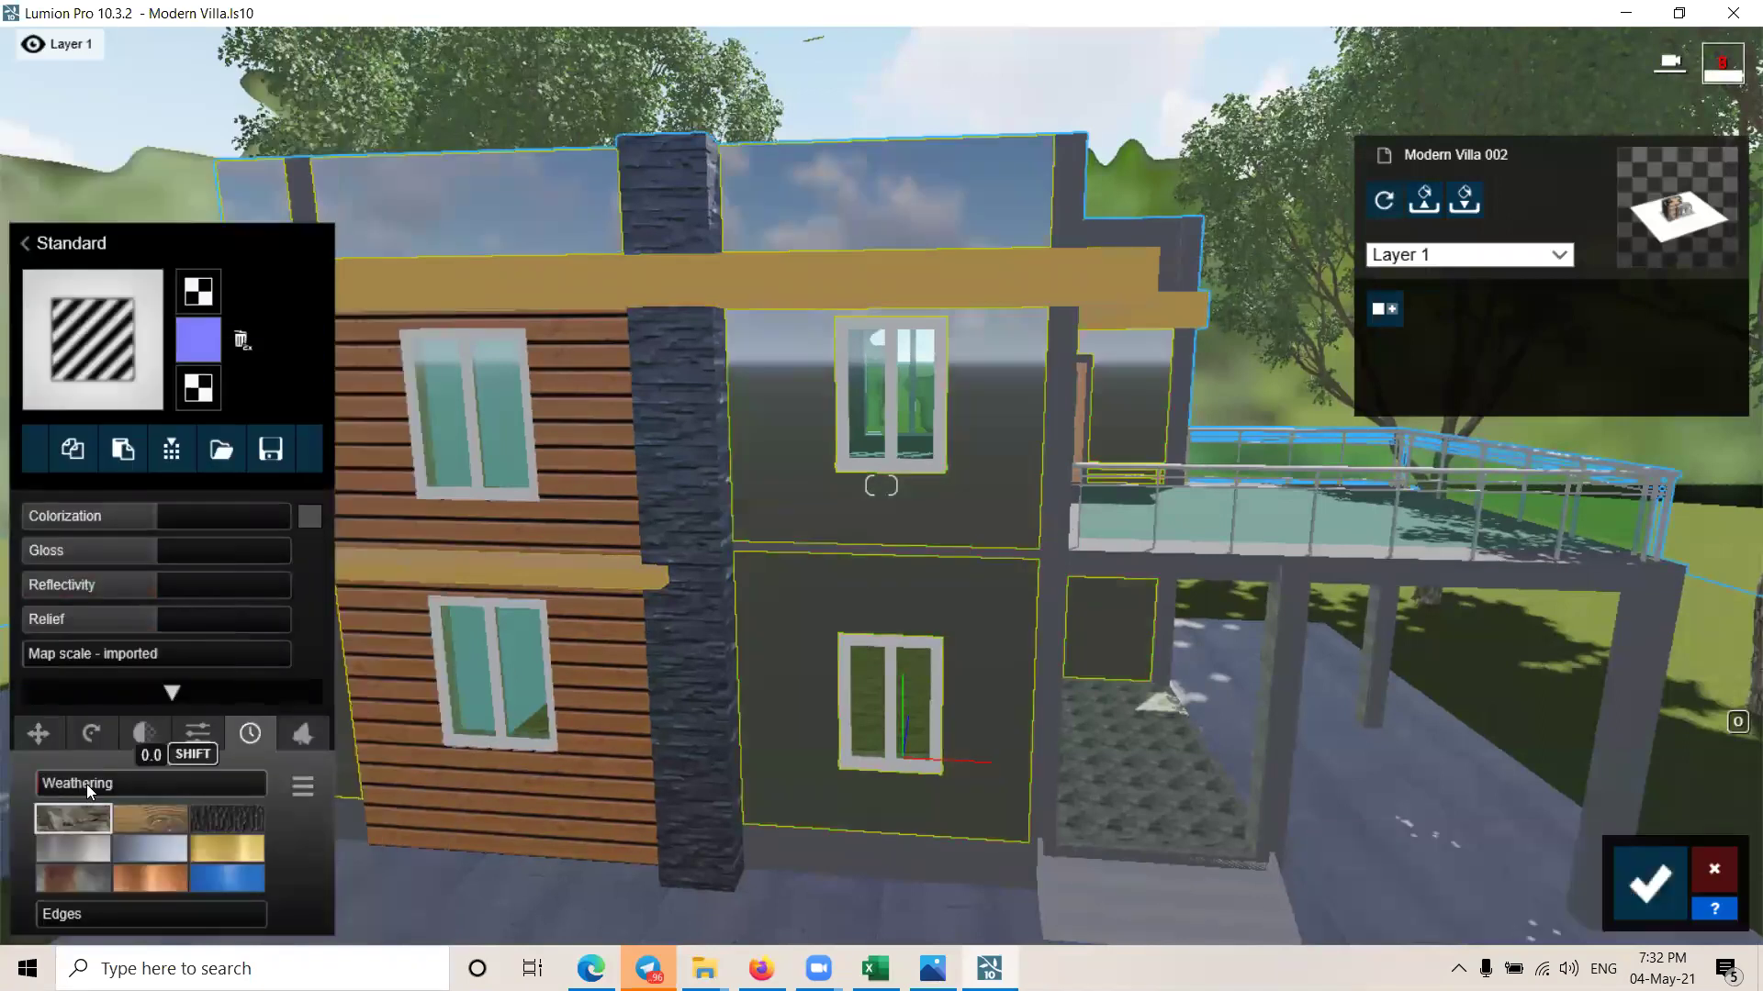
Step: Give the wall material Stone weathering, lower its gloss, and set colorization to 0.8
click(105, 784)
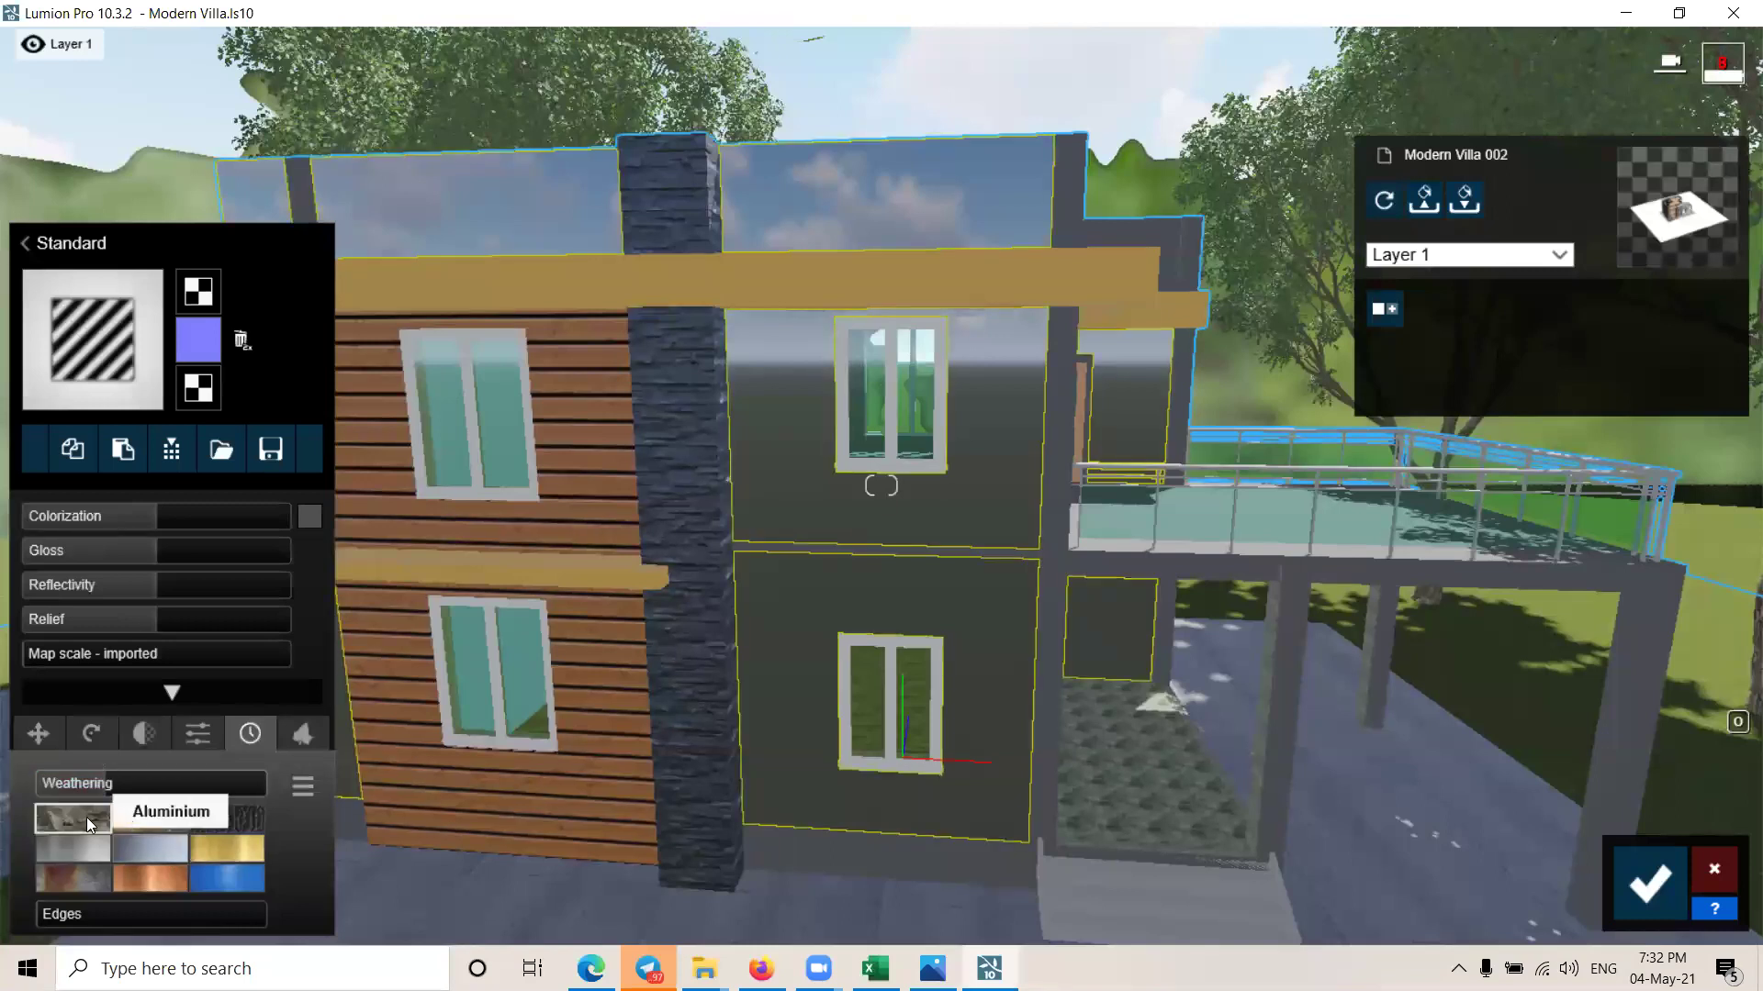
click(75, 817)
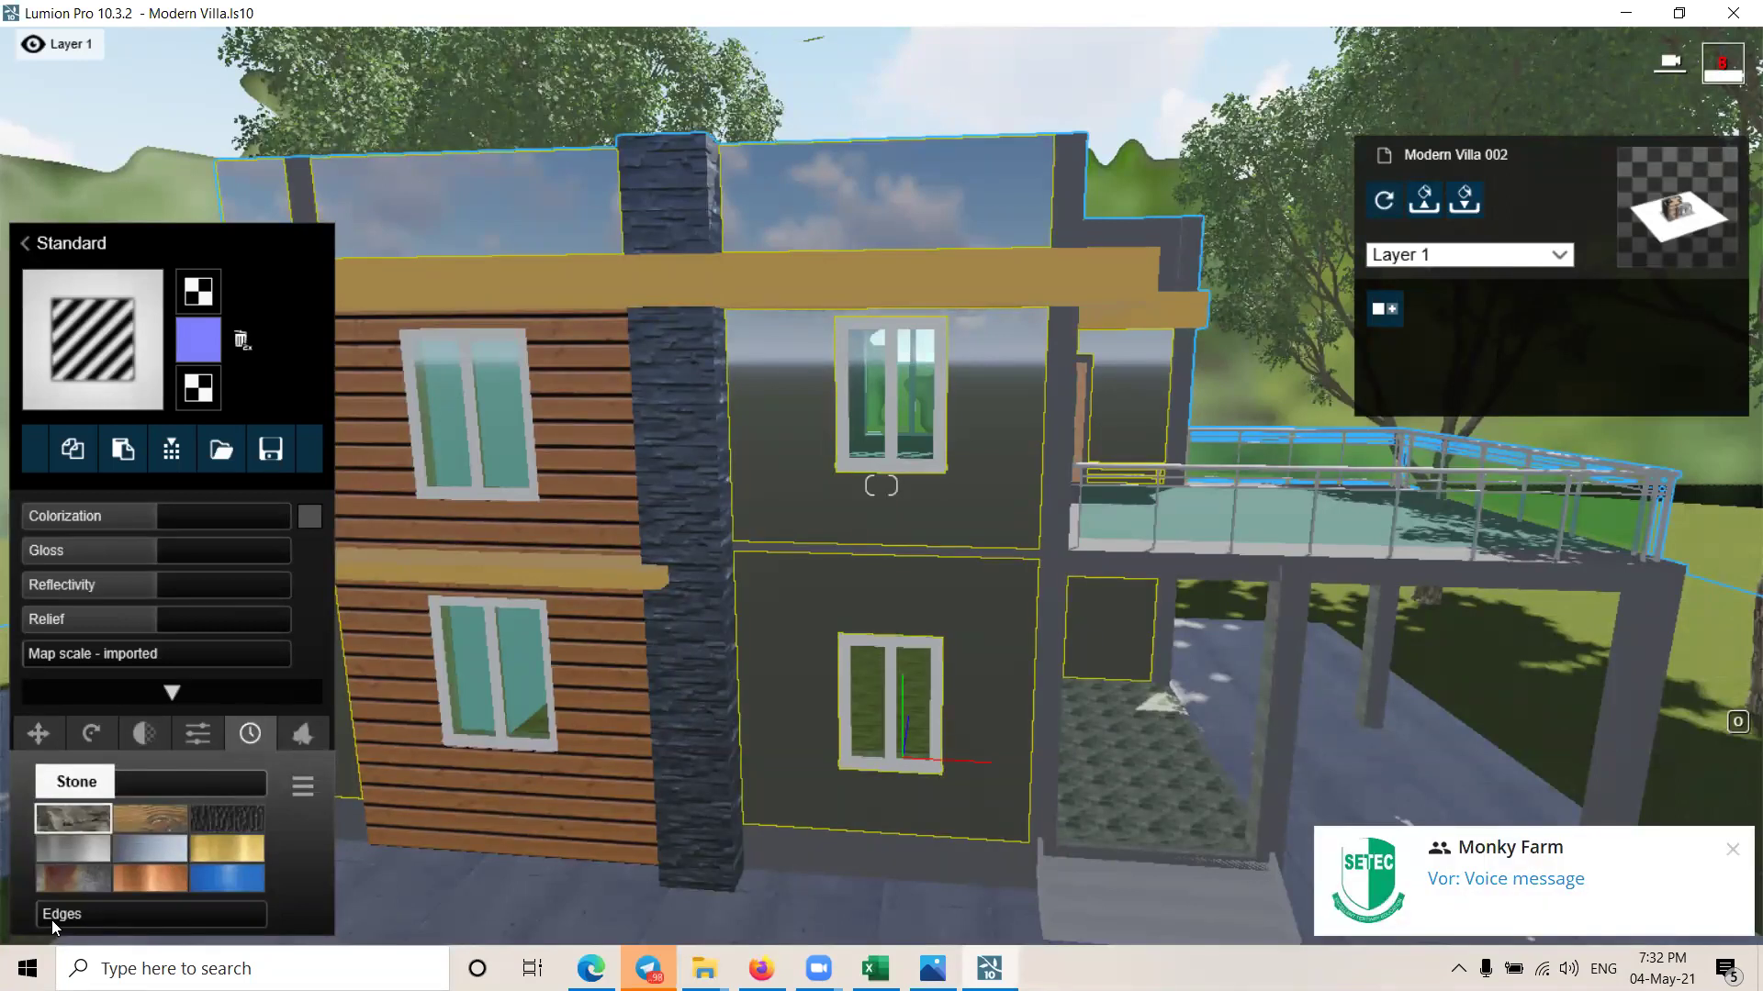
drag(134, 557, 63, 557)
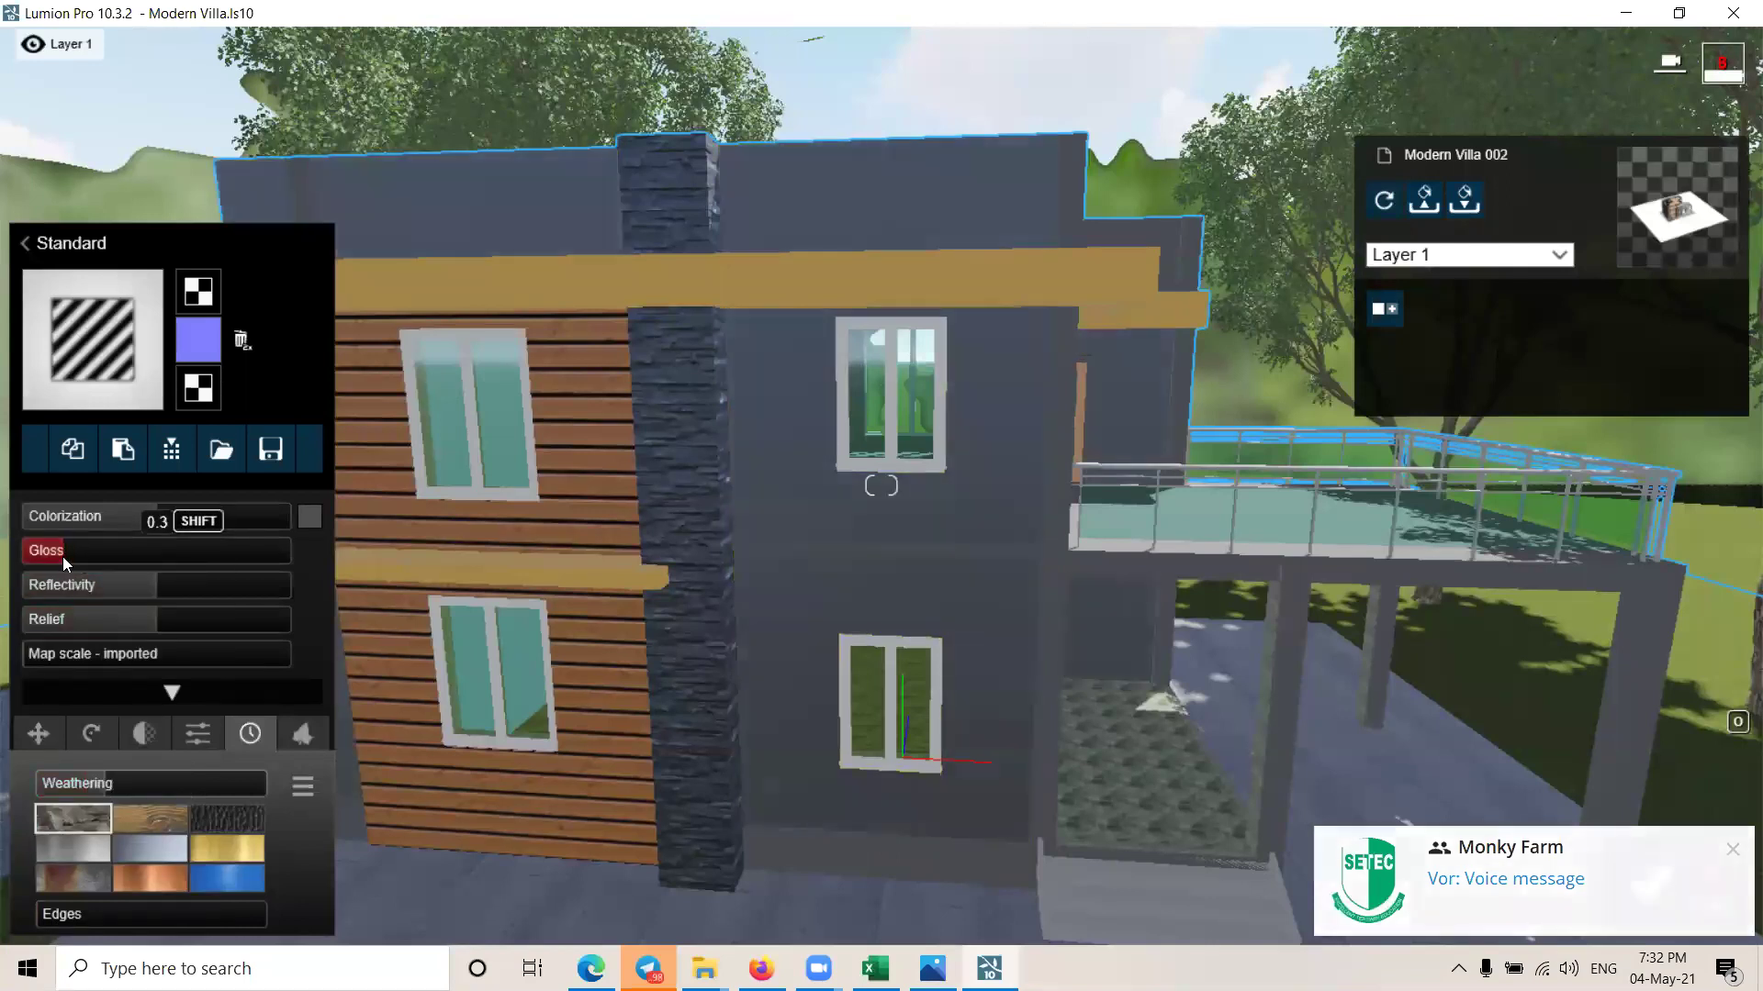
click(134, 524)
drag(209, 522, 243, 522)
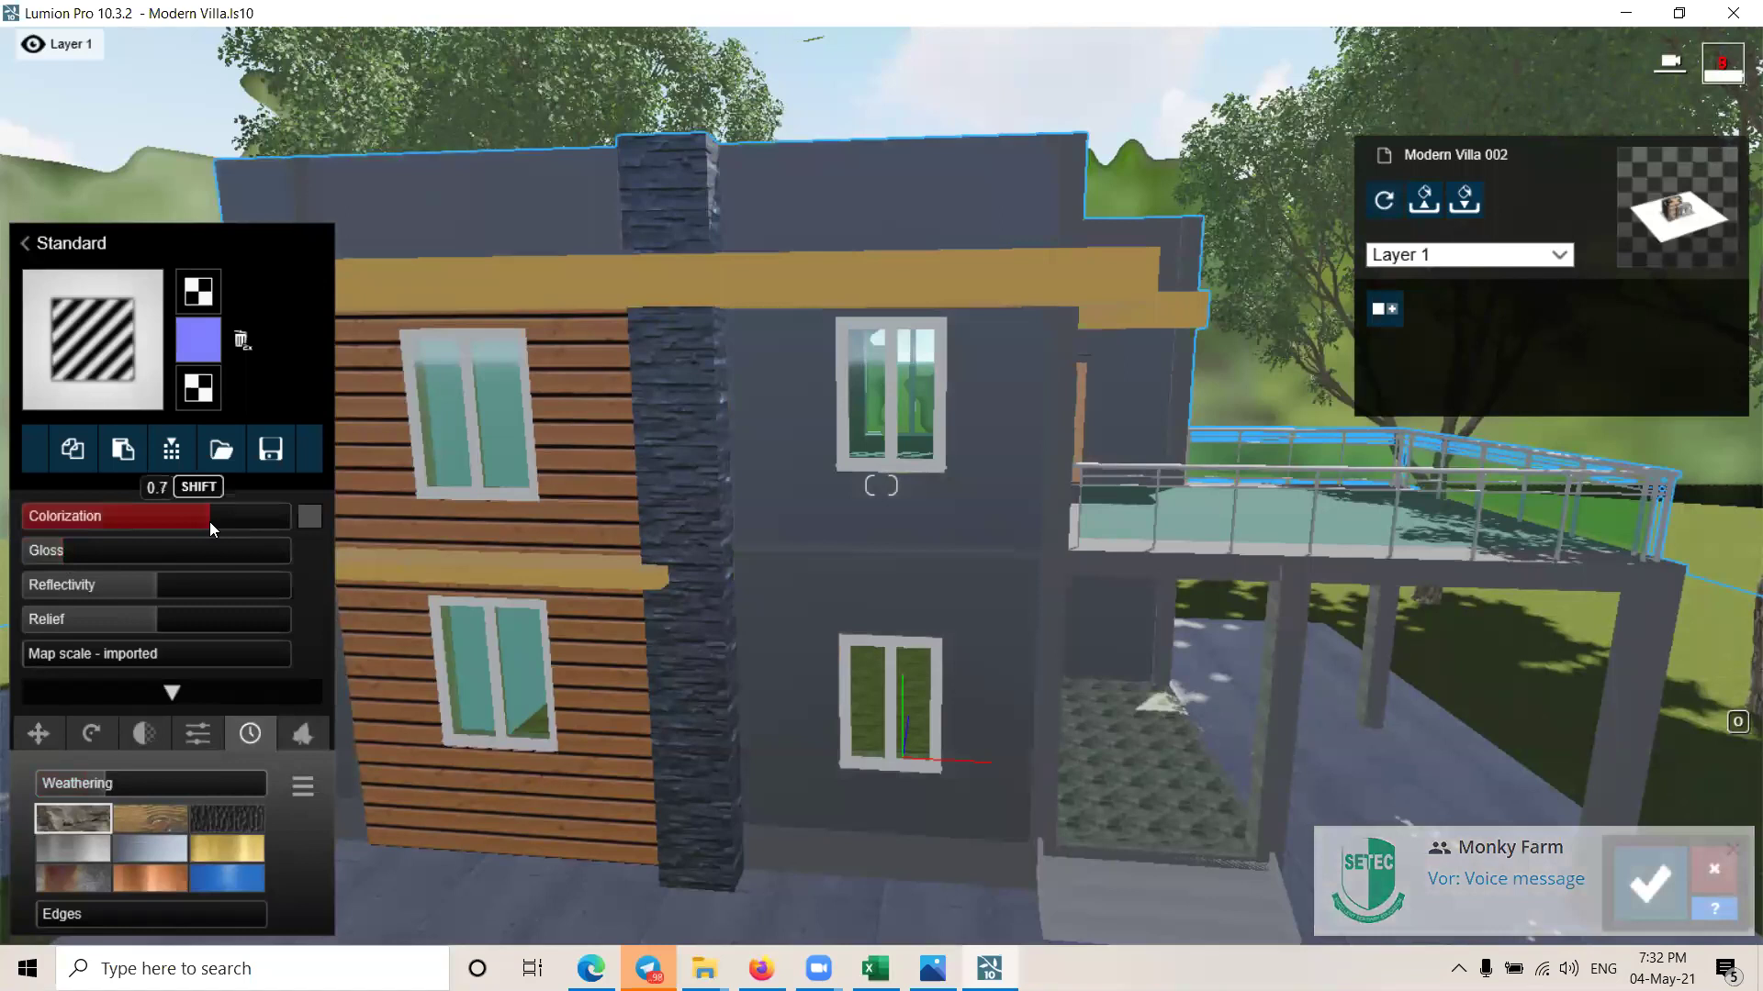
click(132, 518)
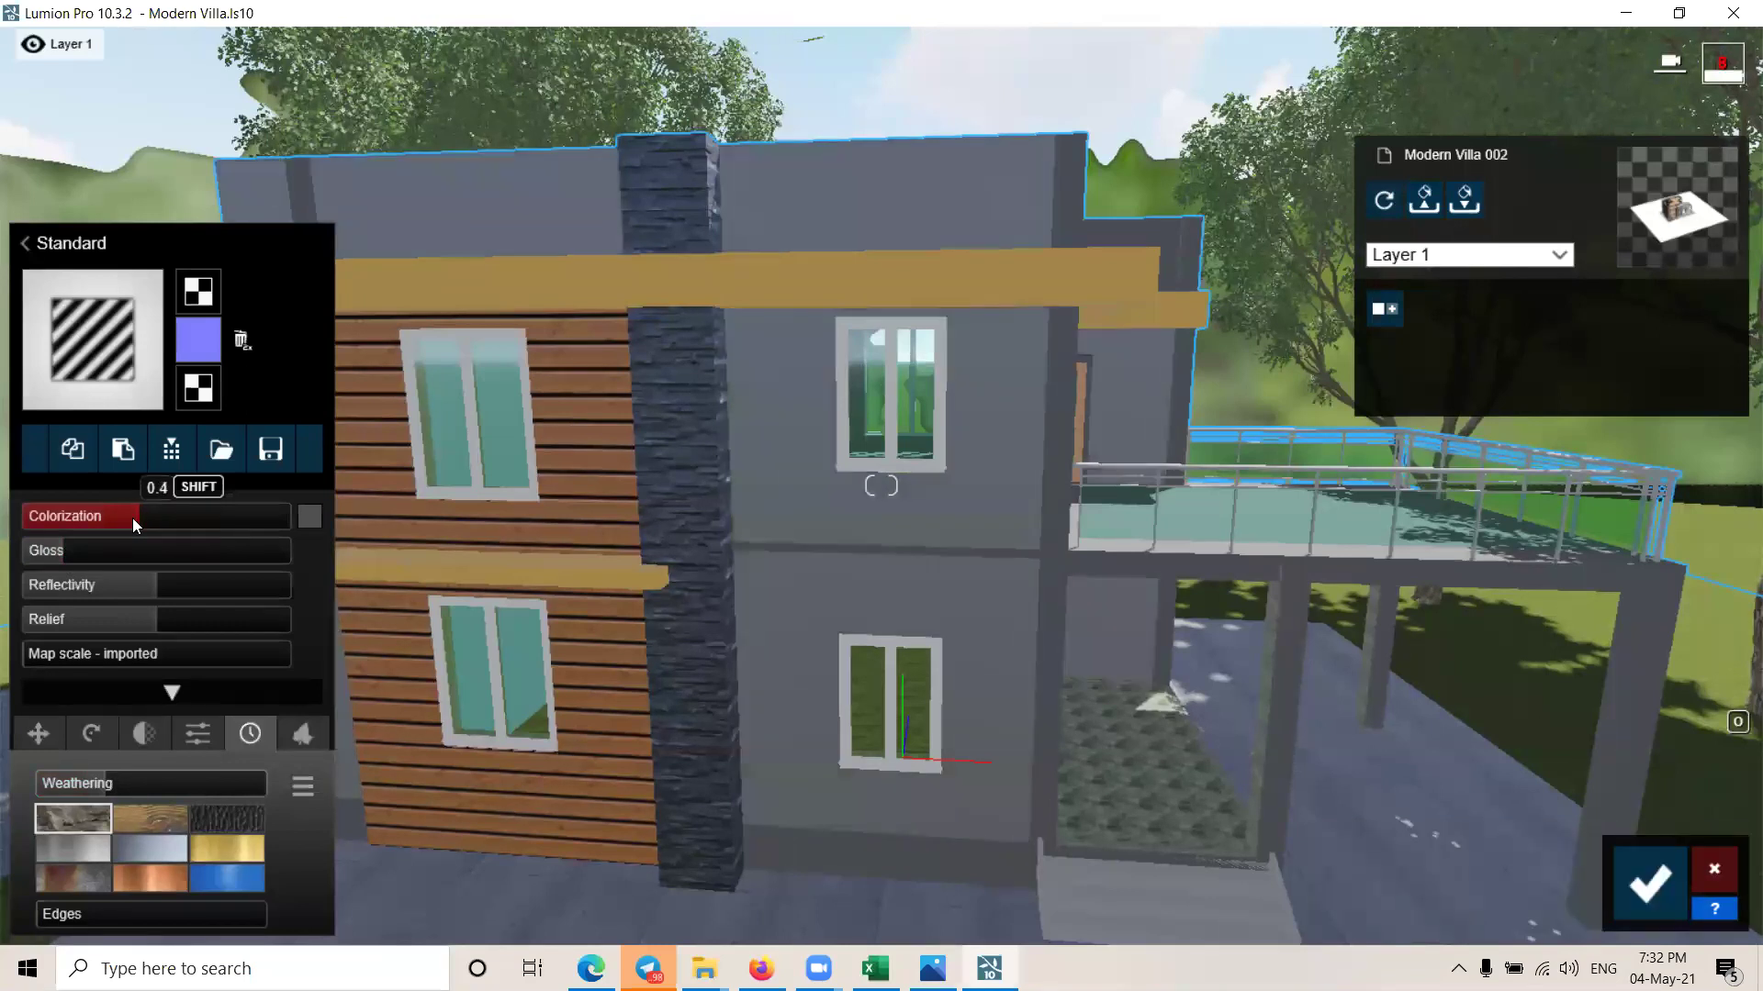
drag(212, 523, 228, 523)
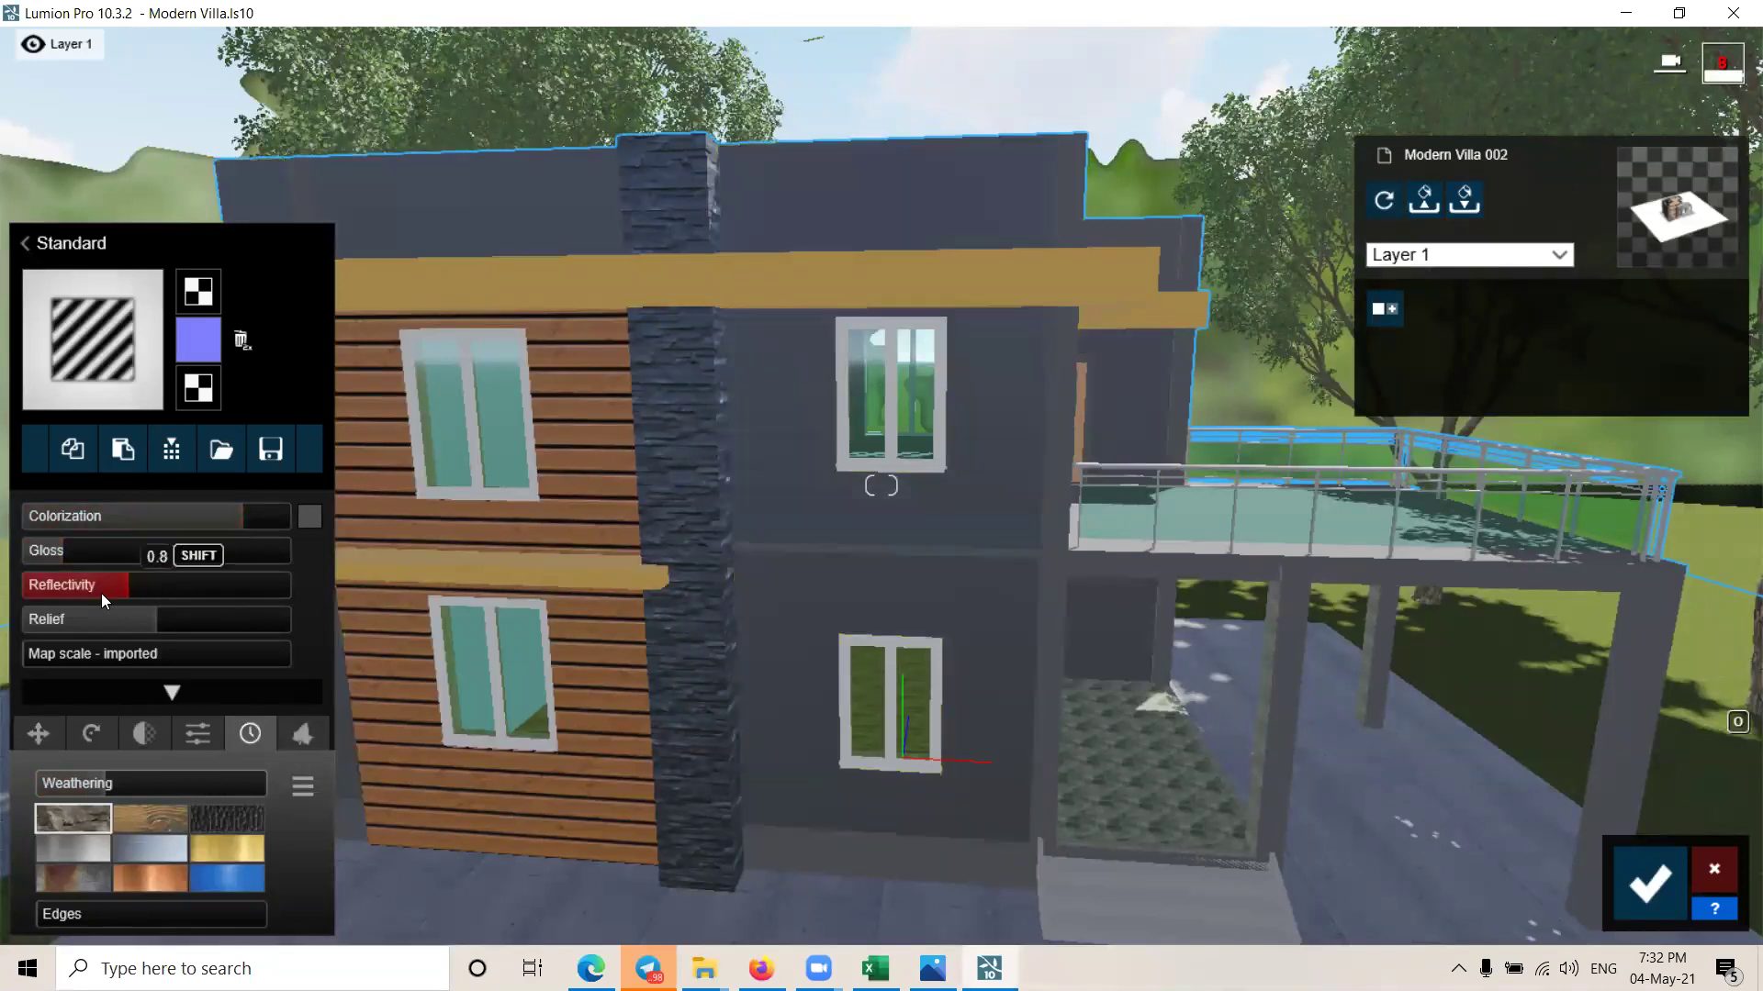
Step: Lower the wall material's reflectivity and orbit around the balcony to check the walls
drag(97, 595, 77, 607)
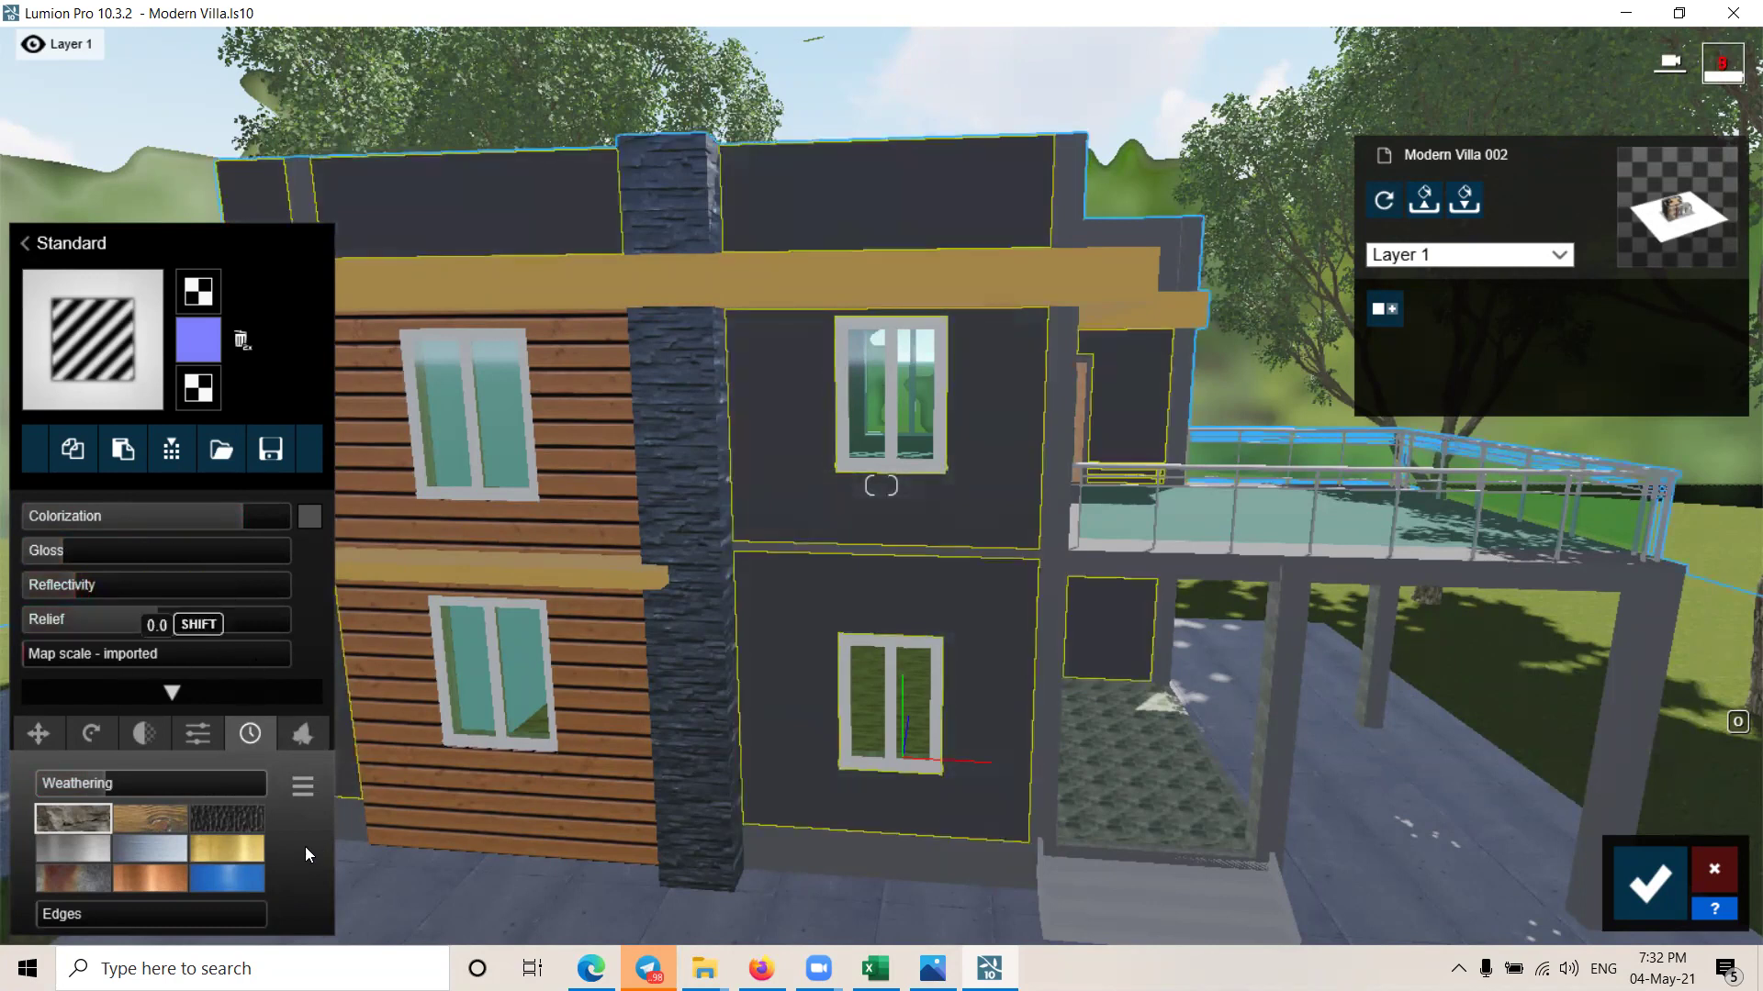
right_drag(805, 673, 1048, 202)
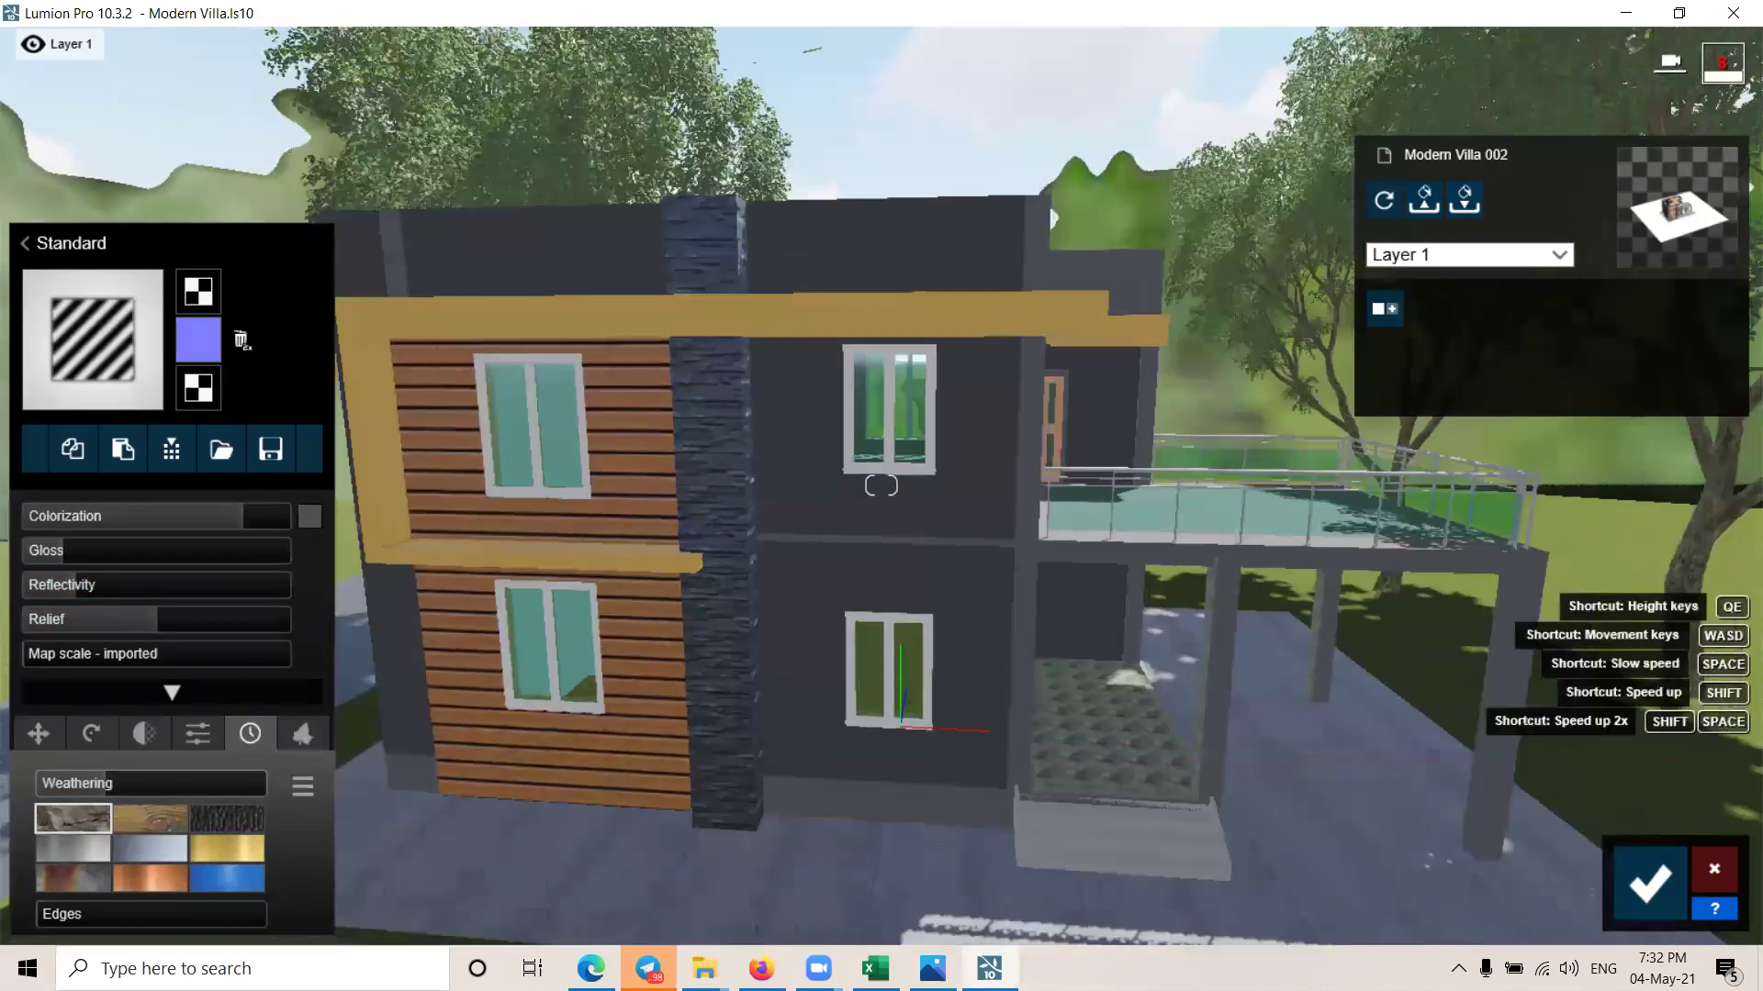
scroll(1094, 593, up, 5)
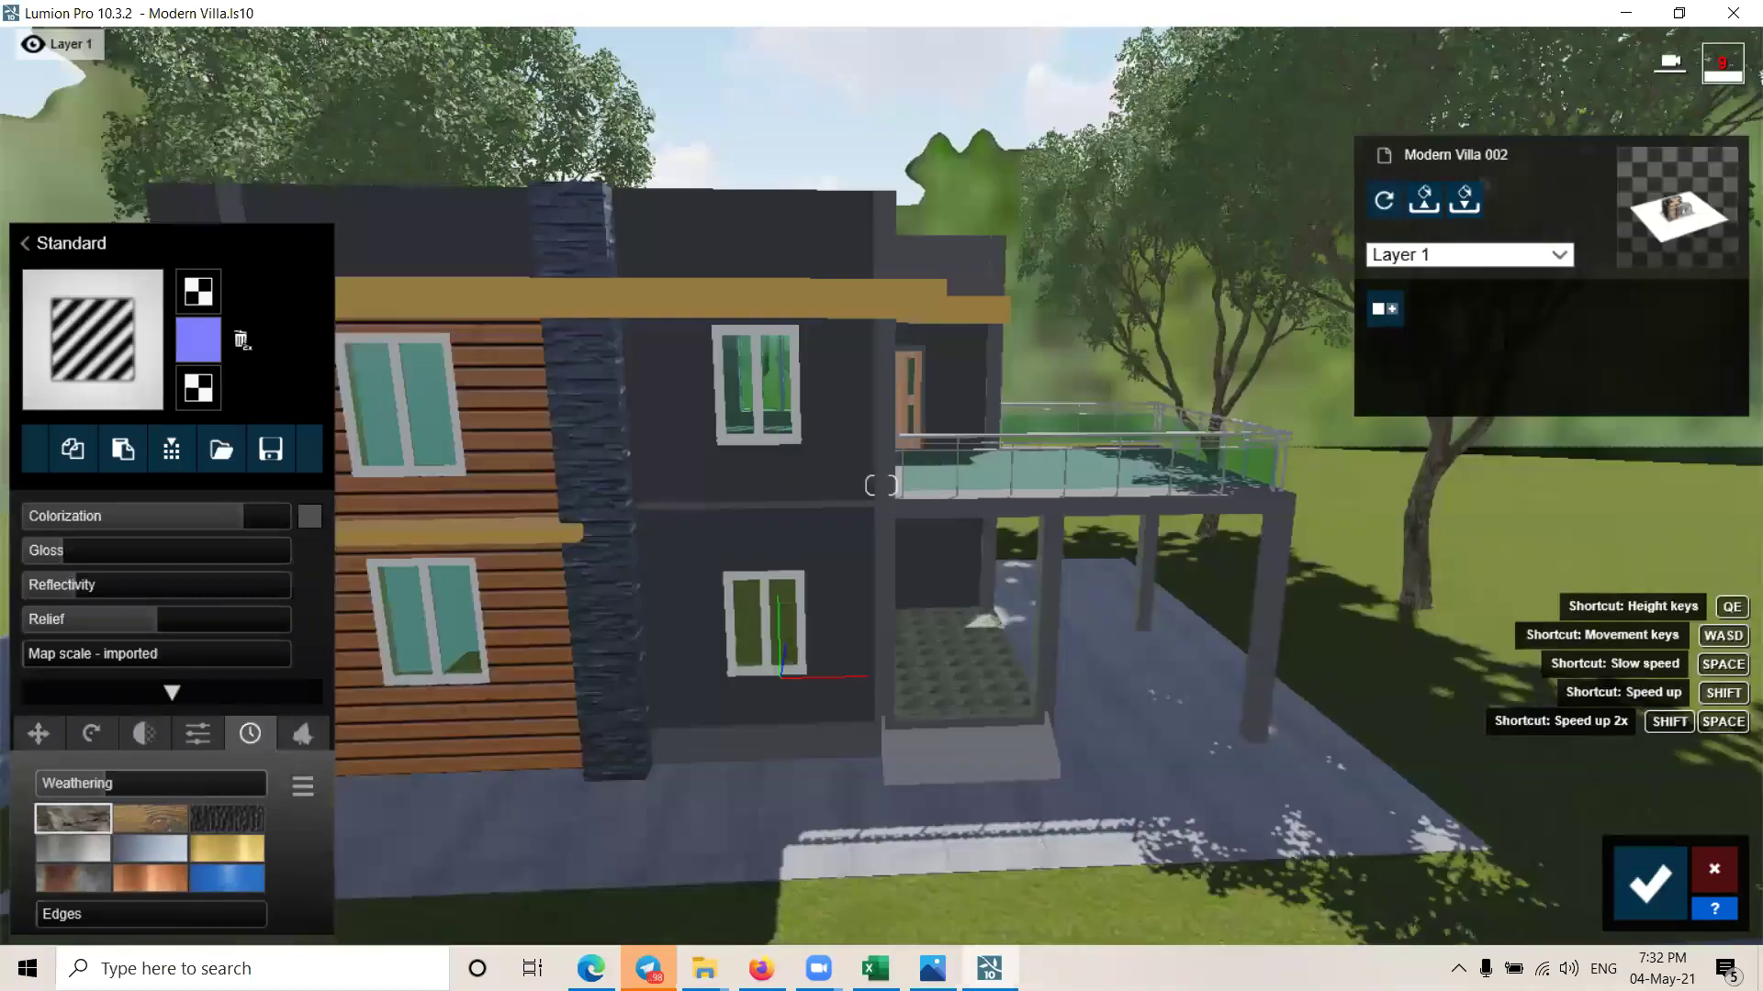
mouse_move(1221, 598)
right_down()
mouse_move(1331, 587)
mouse_move(367, 500)
right_up()
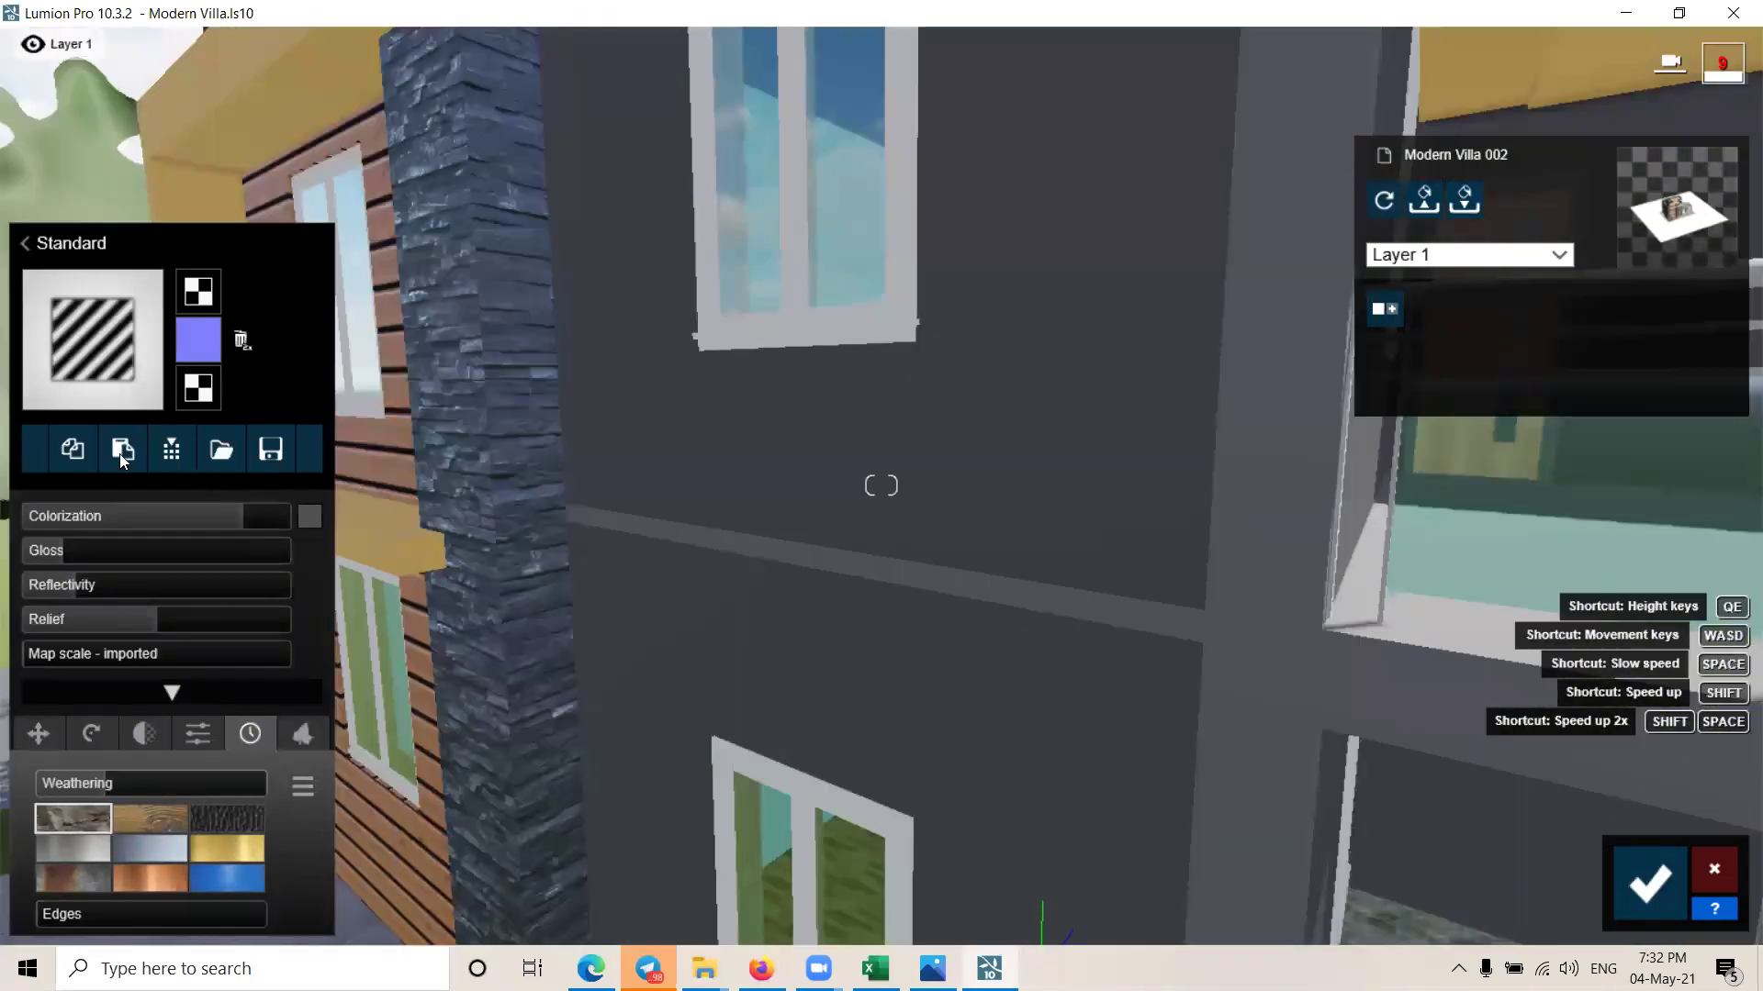
Step: Copy the finished dark grey wall material and confirm the wall changes
click(120, 453)
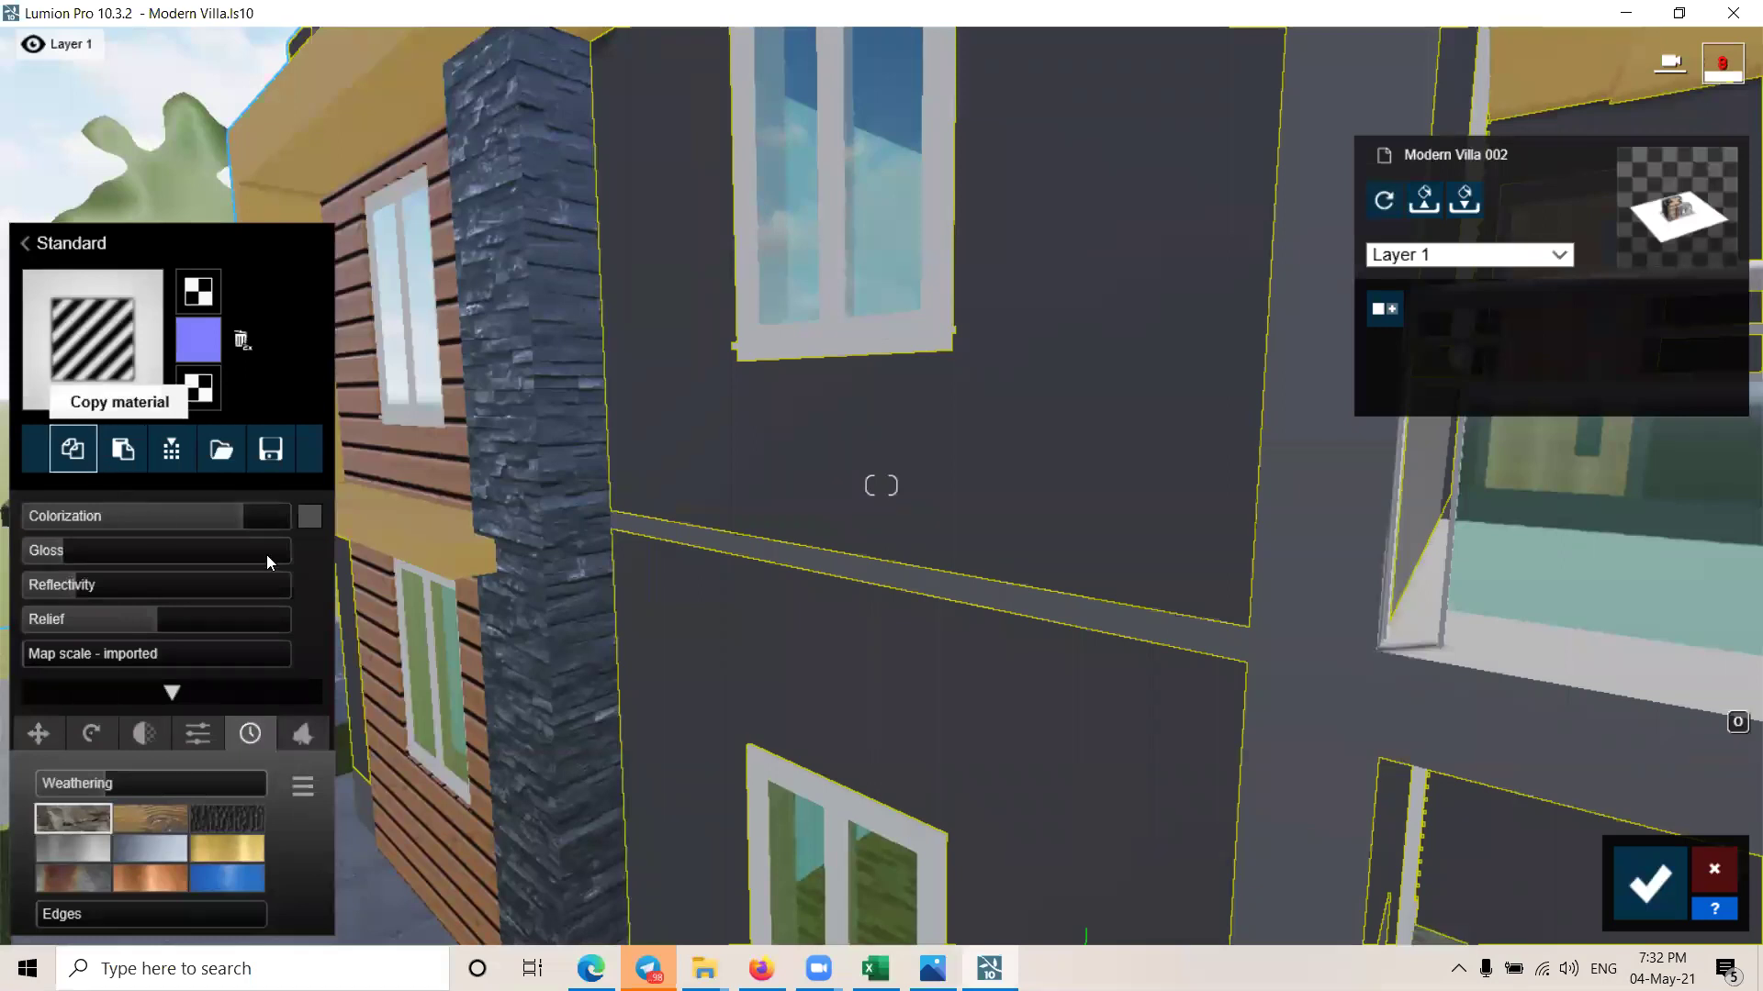
right_drag(676, 570, 613, 428)
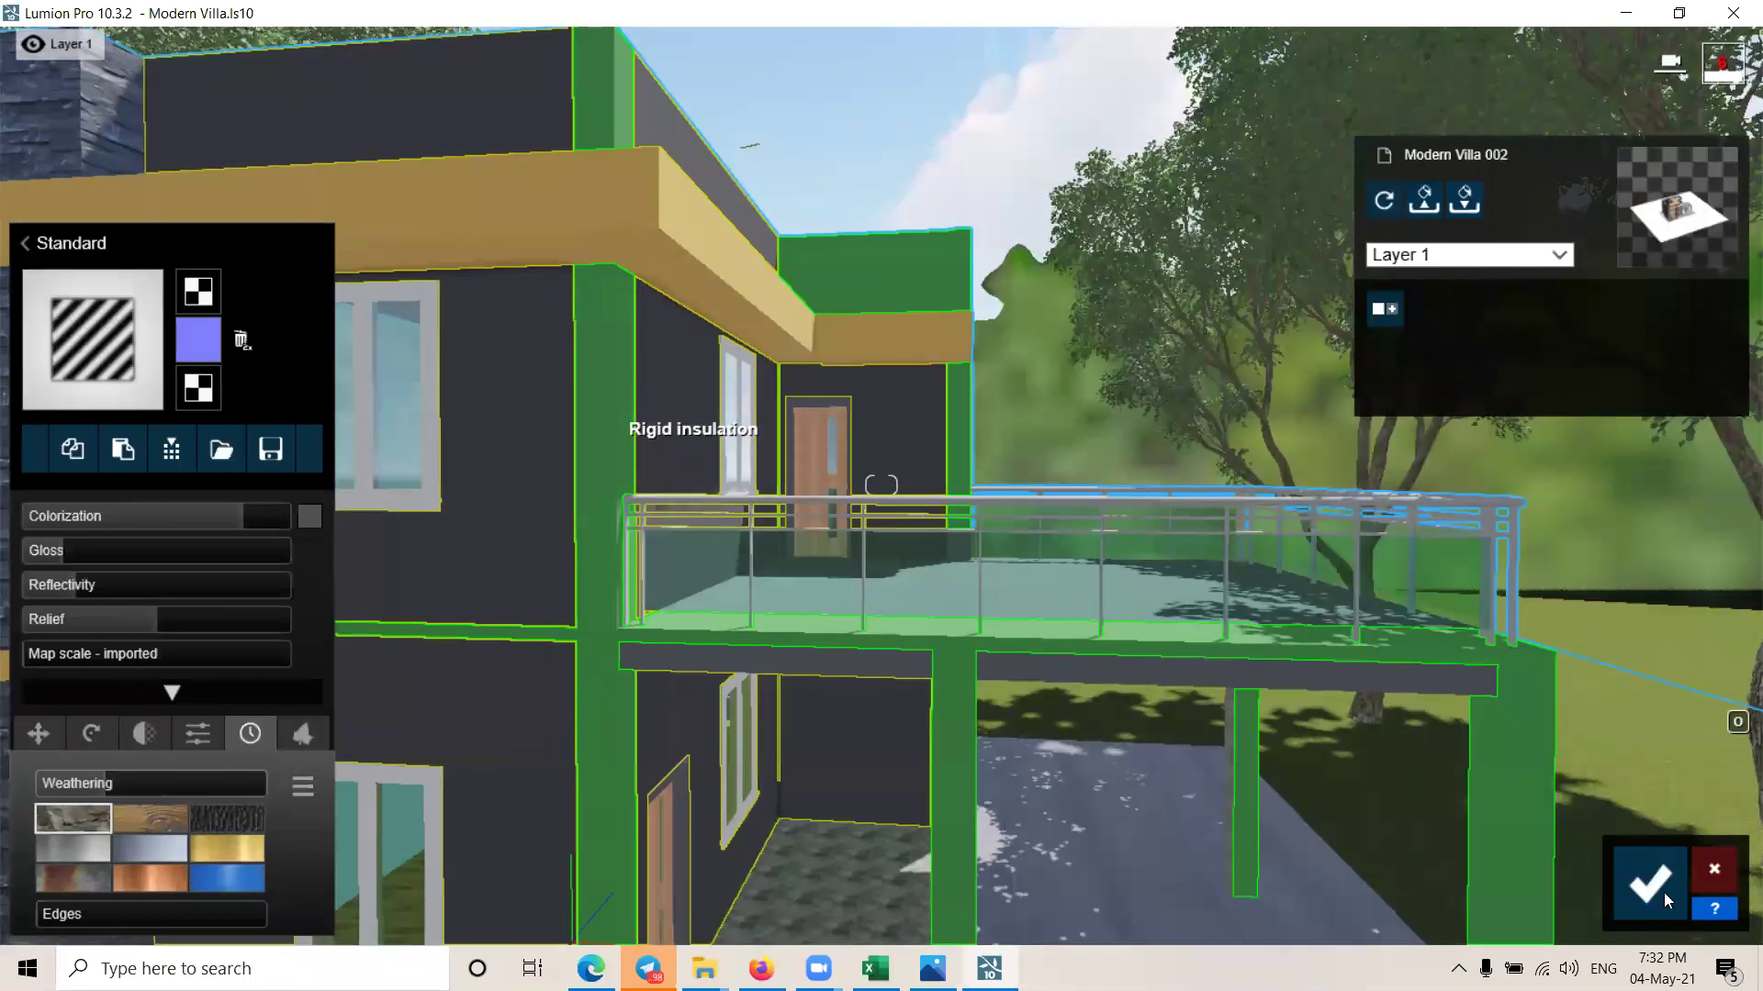
click(1663, 892)
Step: Give the rigid insulation surfaces a Standard material and paste the copied wall material onto them
click(618, 455)
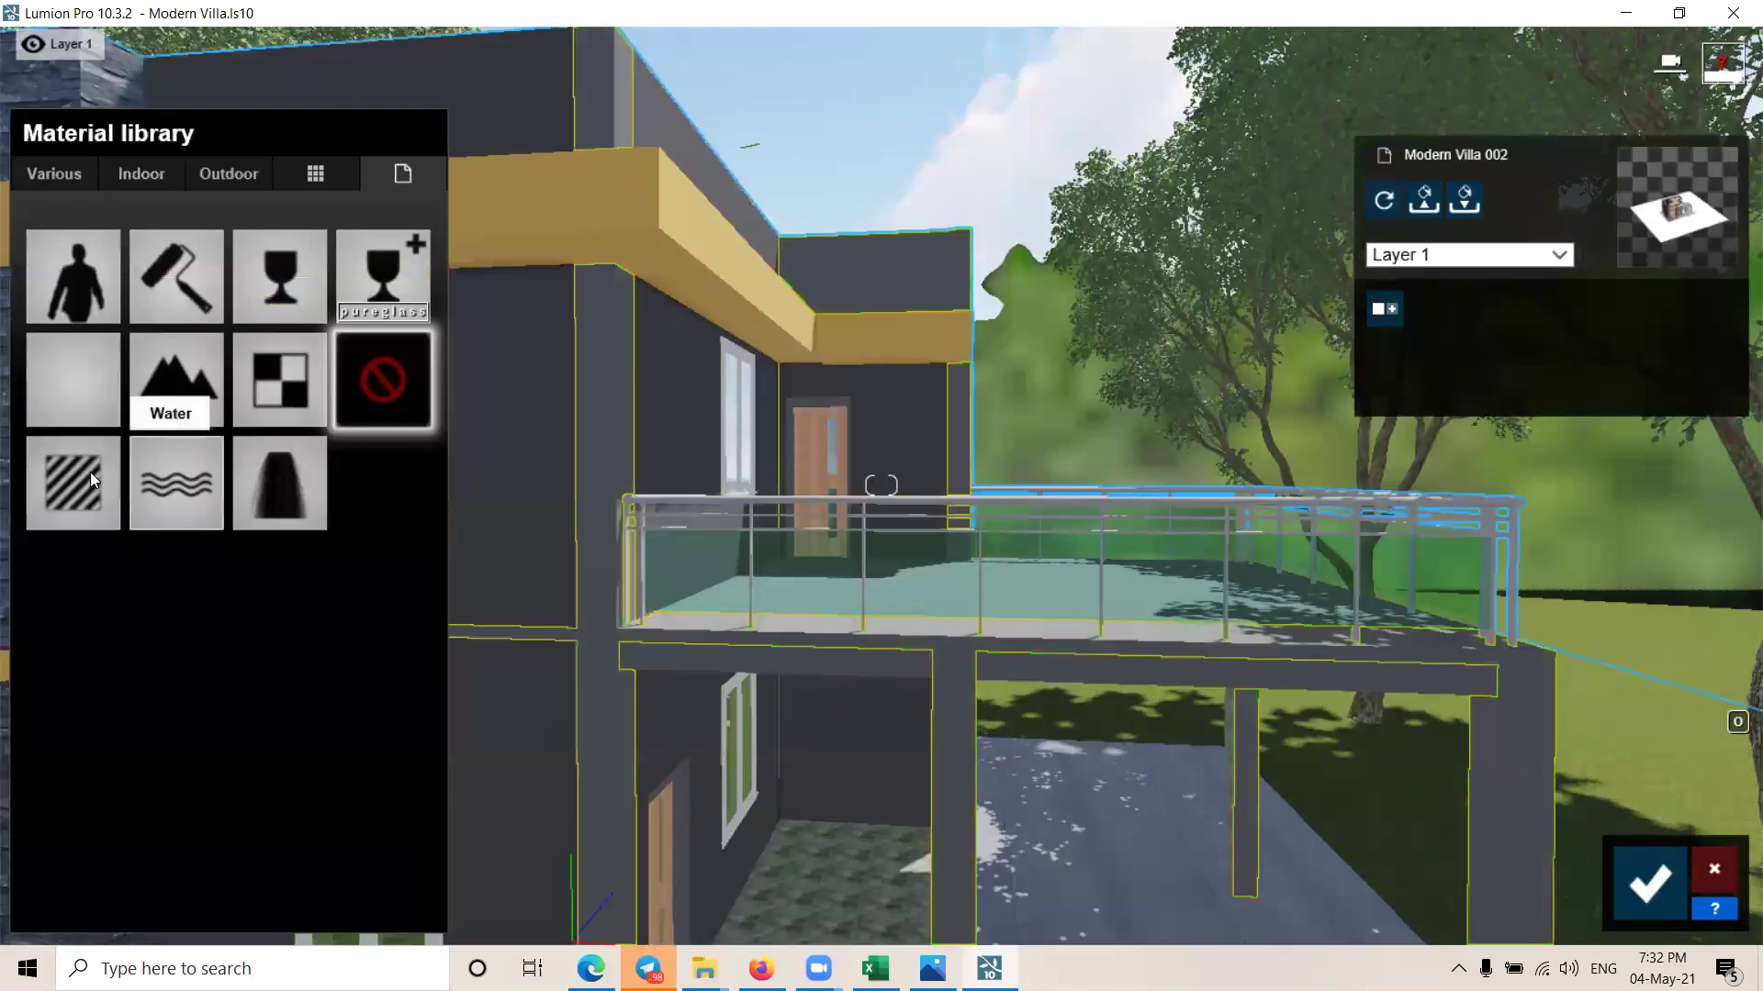
click(90, 472)
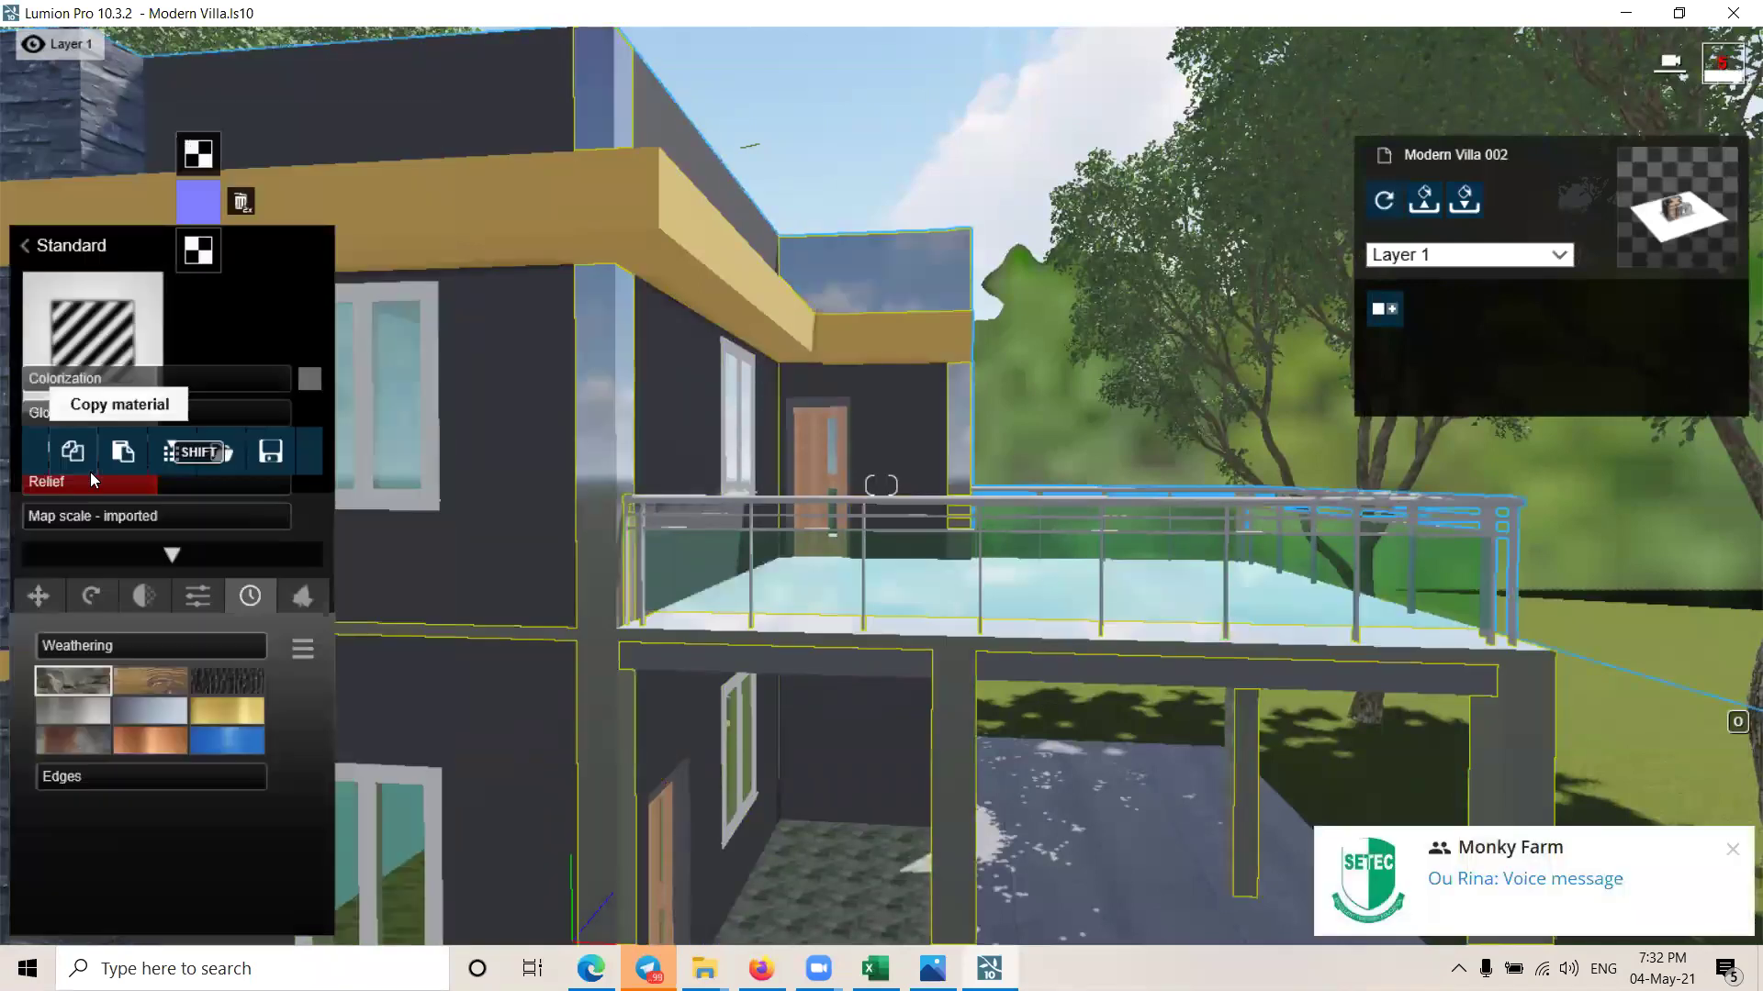
click(130, 448)
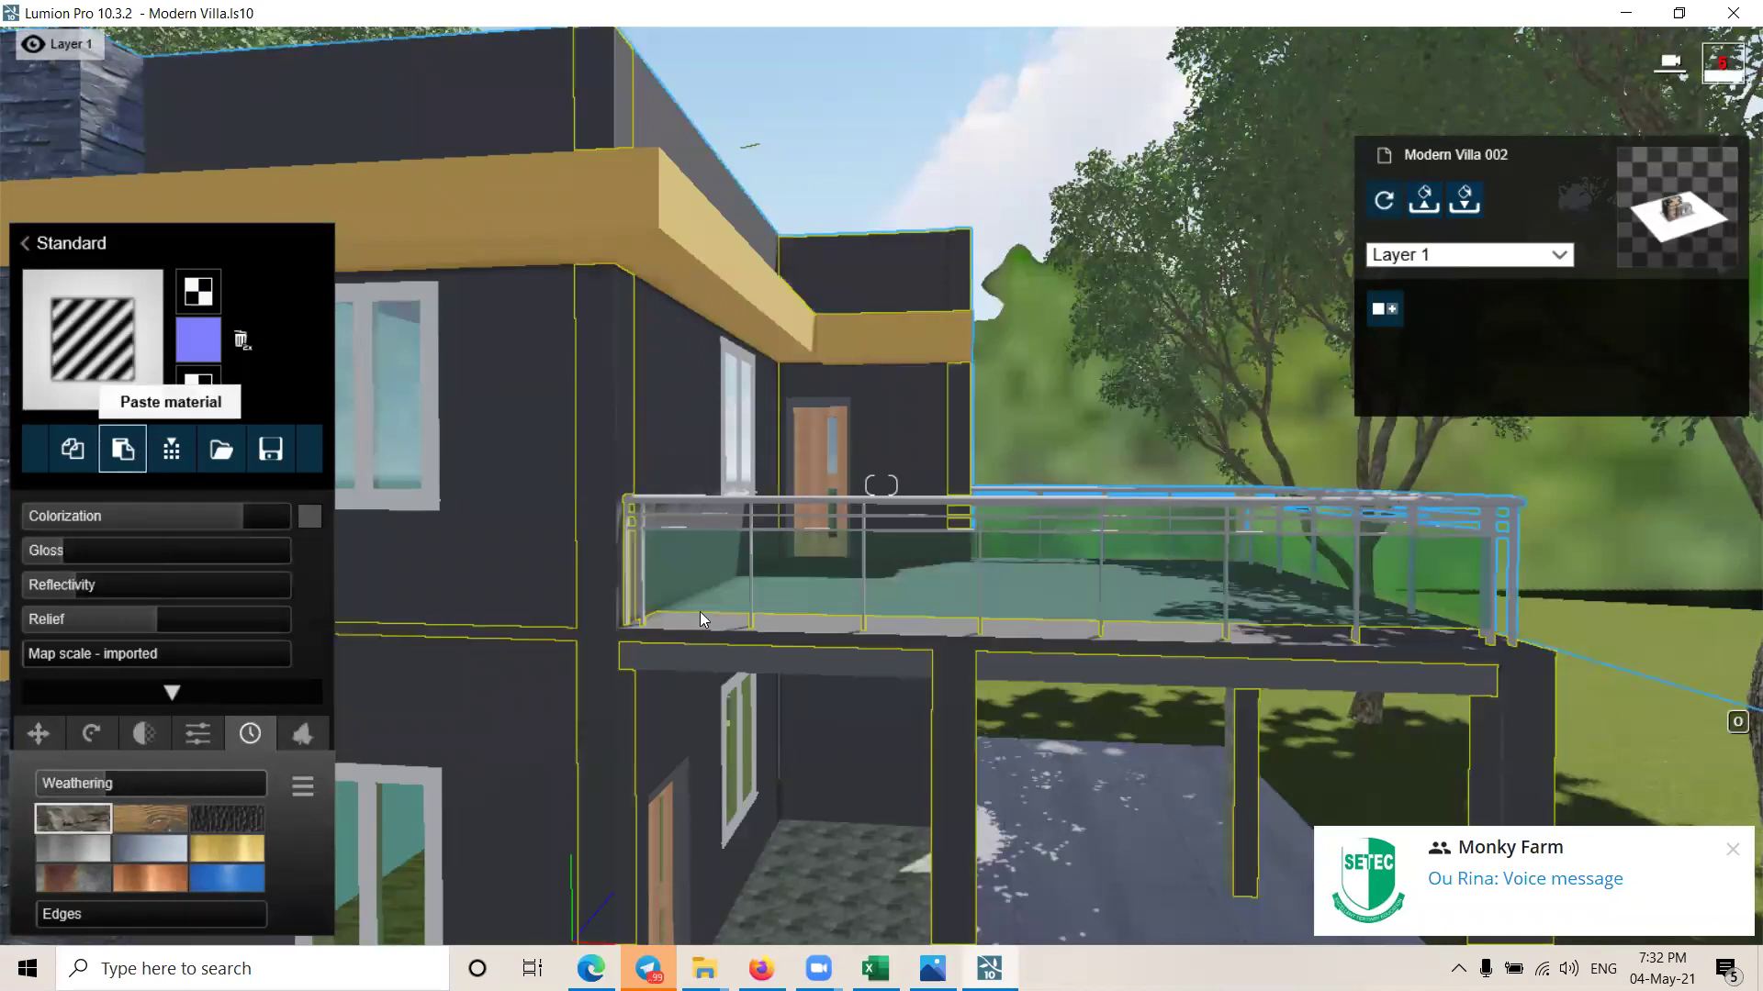
scroll(864, 639, down, 2)
scroll(881, 485, down, 3)
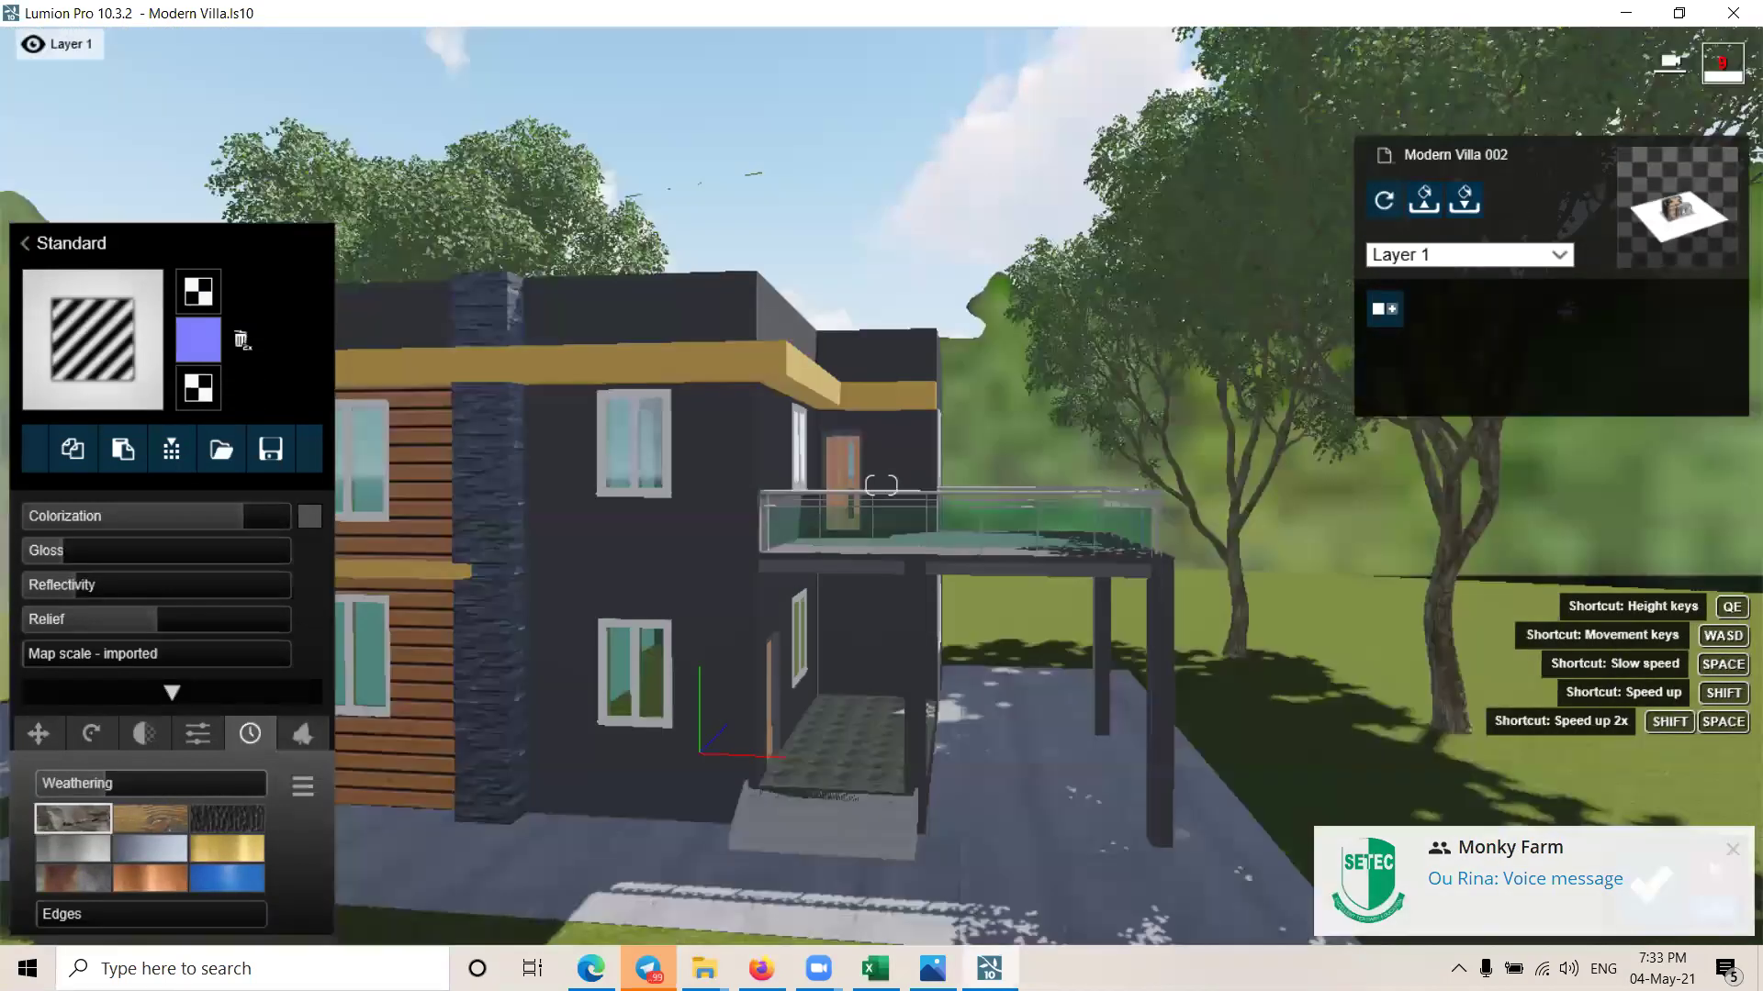
Step: Give the entrance step slab the Concrete 011 1024 material from the outdoor concrete library
right_drag(881, 485, 880, 485)
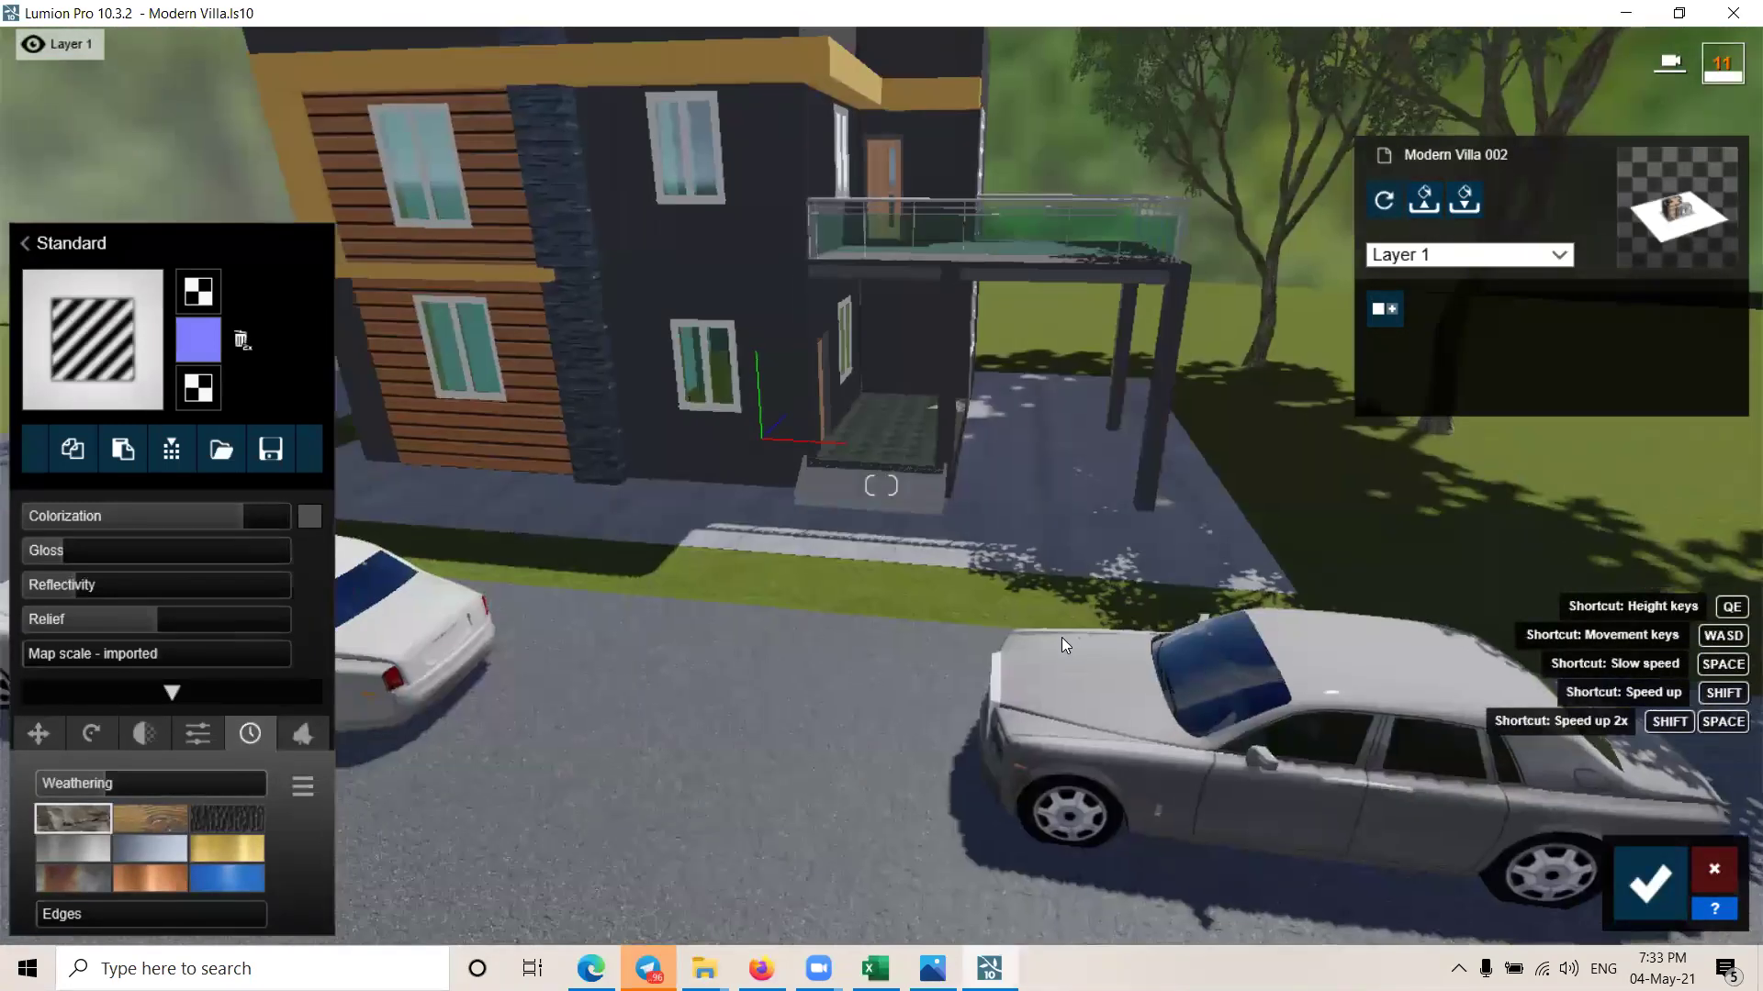
scroll(1045, 613, up, 3)
scroll(915, 428, up, 2)
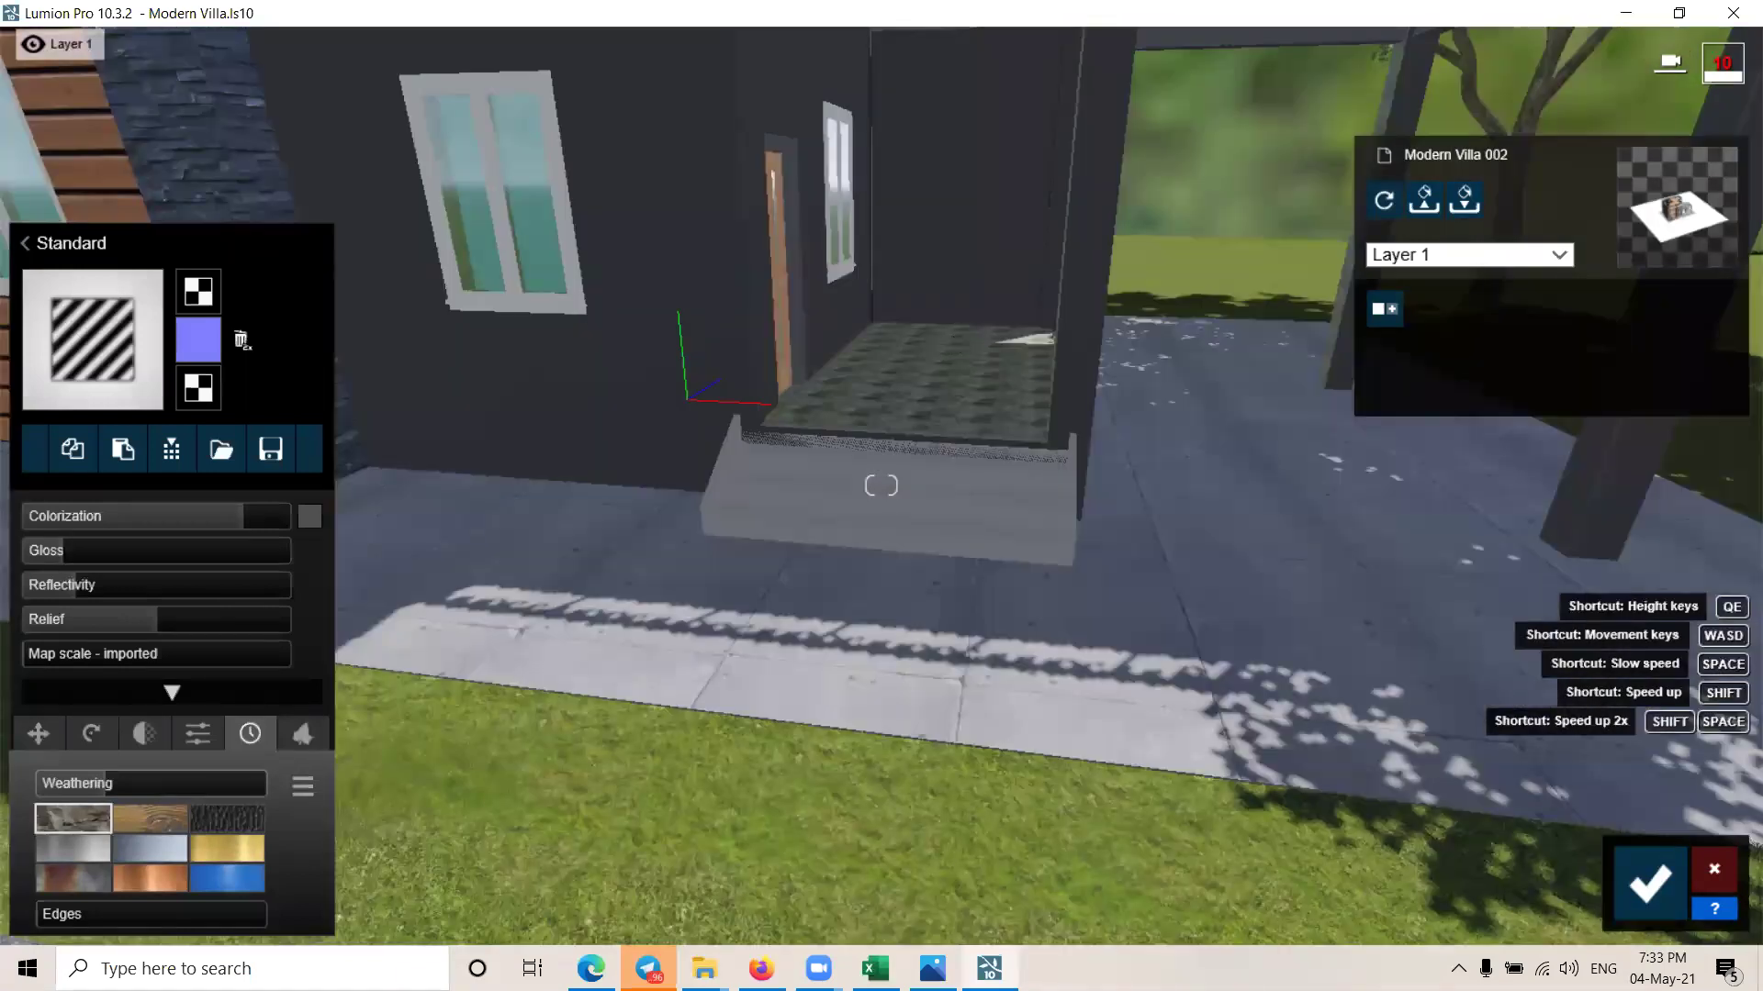
right_drag(880, 485, 936, 443)
scroll(897, 650, up, 3)
scroll(900, 755, up, 2)
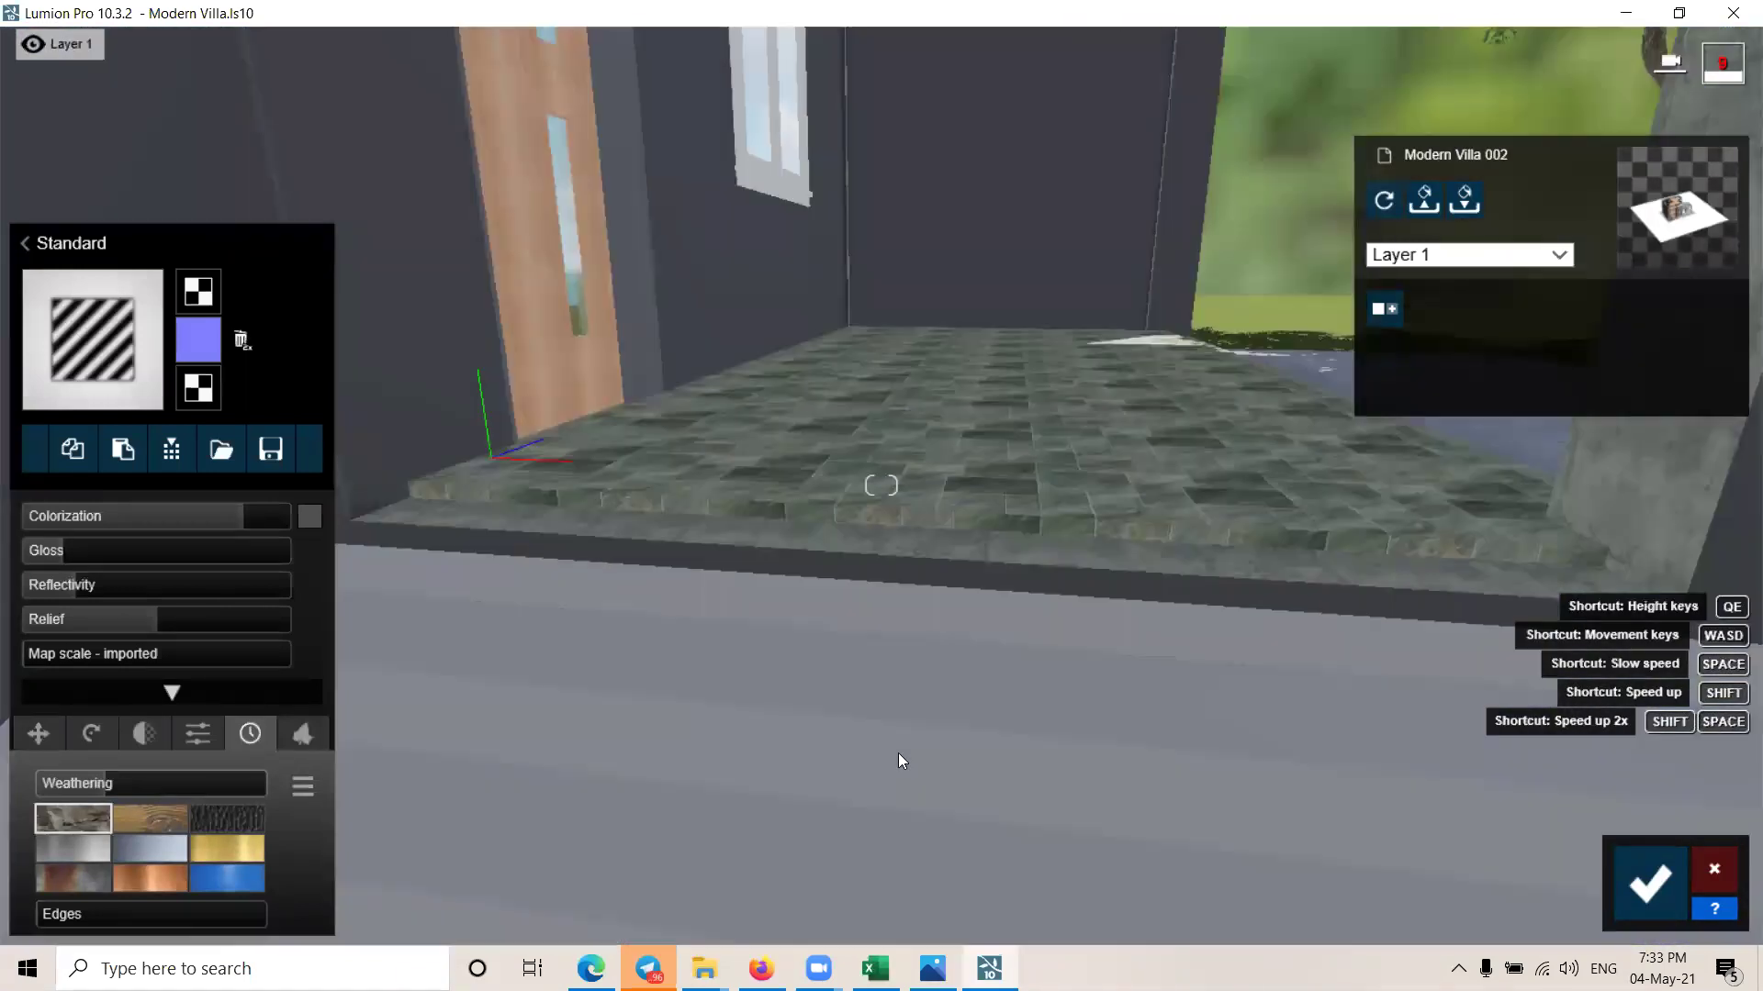
scroll(898, 725, down, 2)
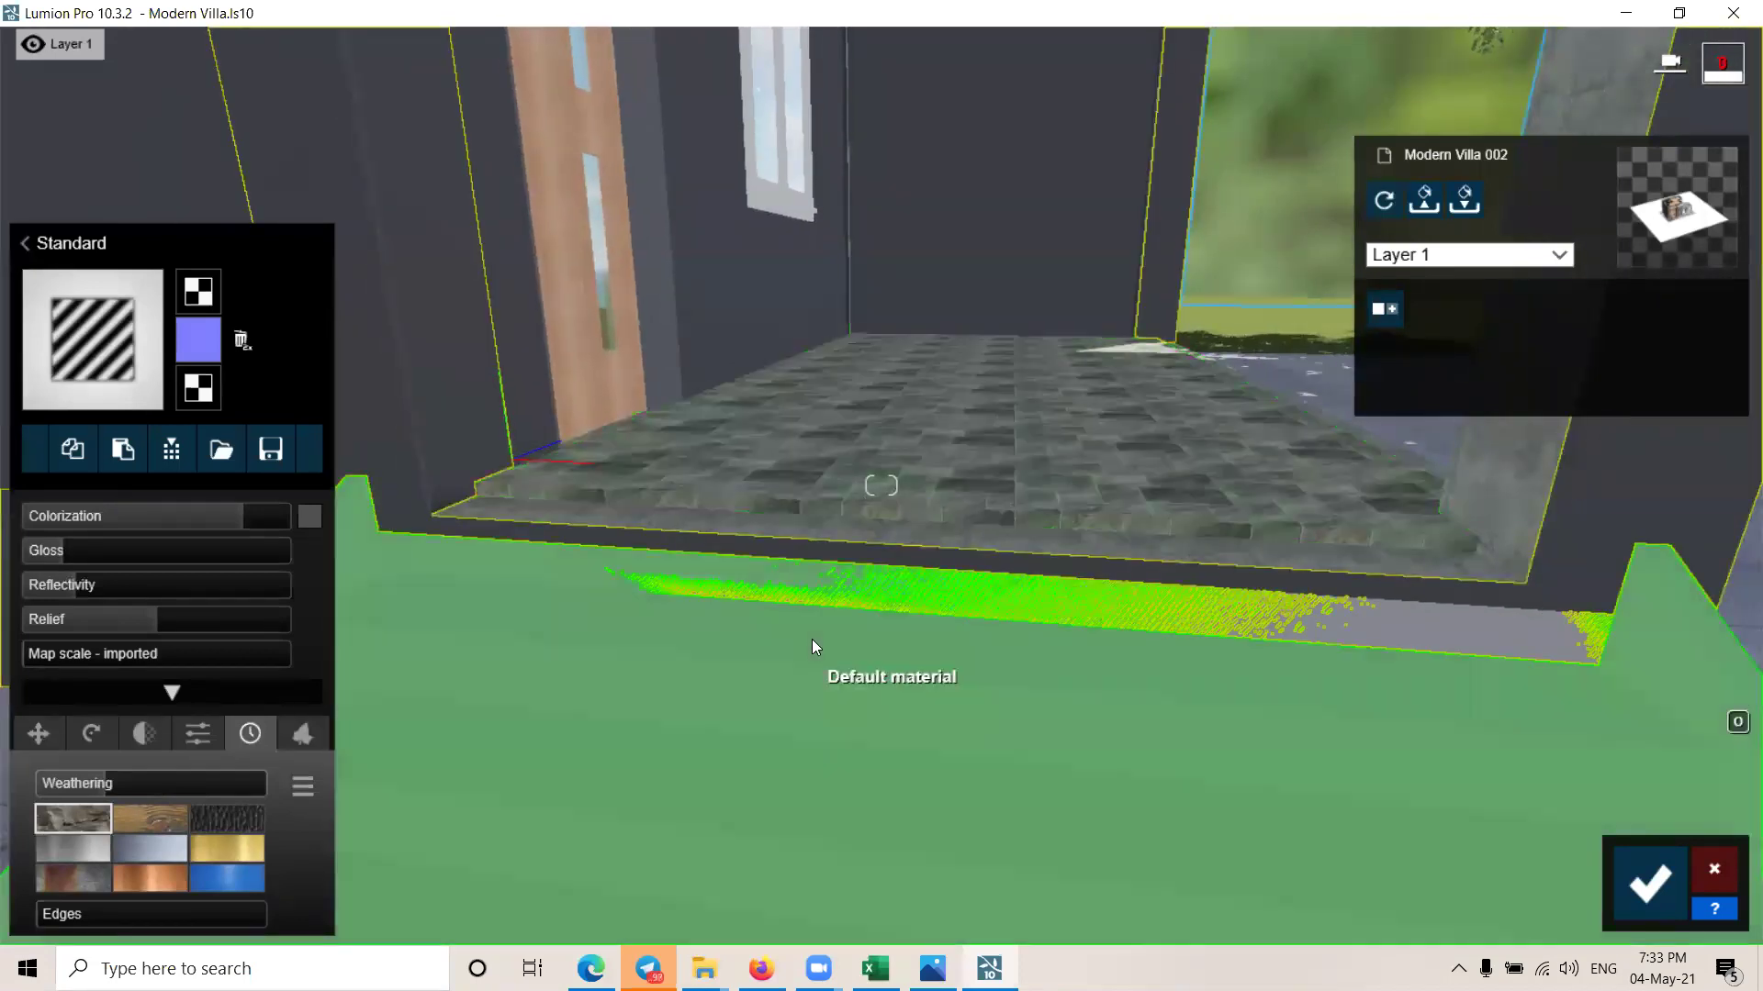
click(800, 617)
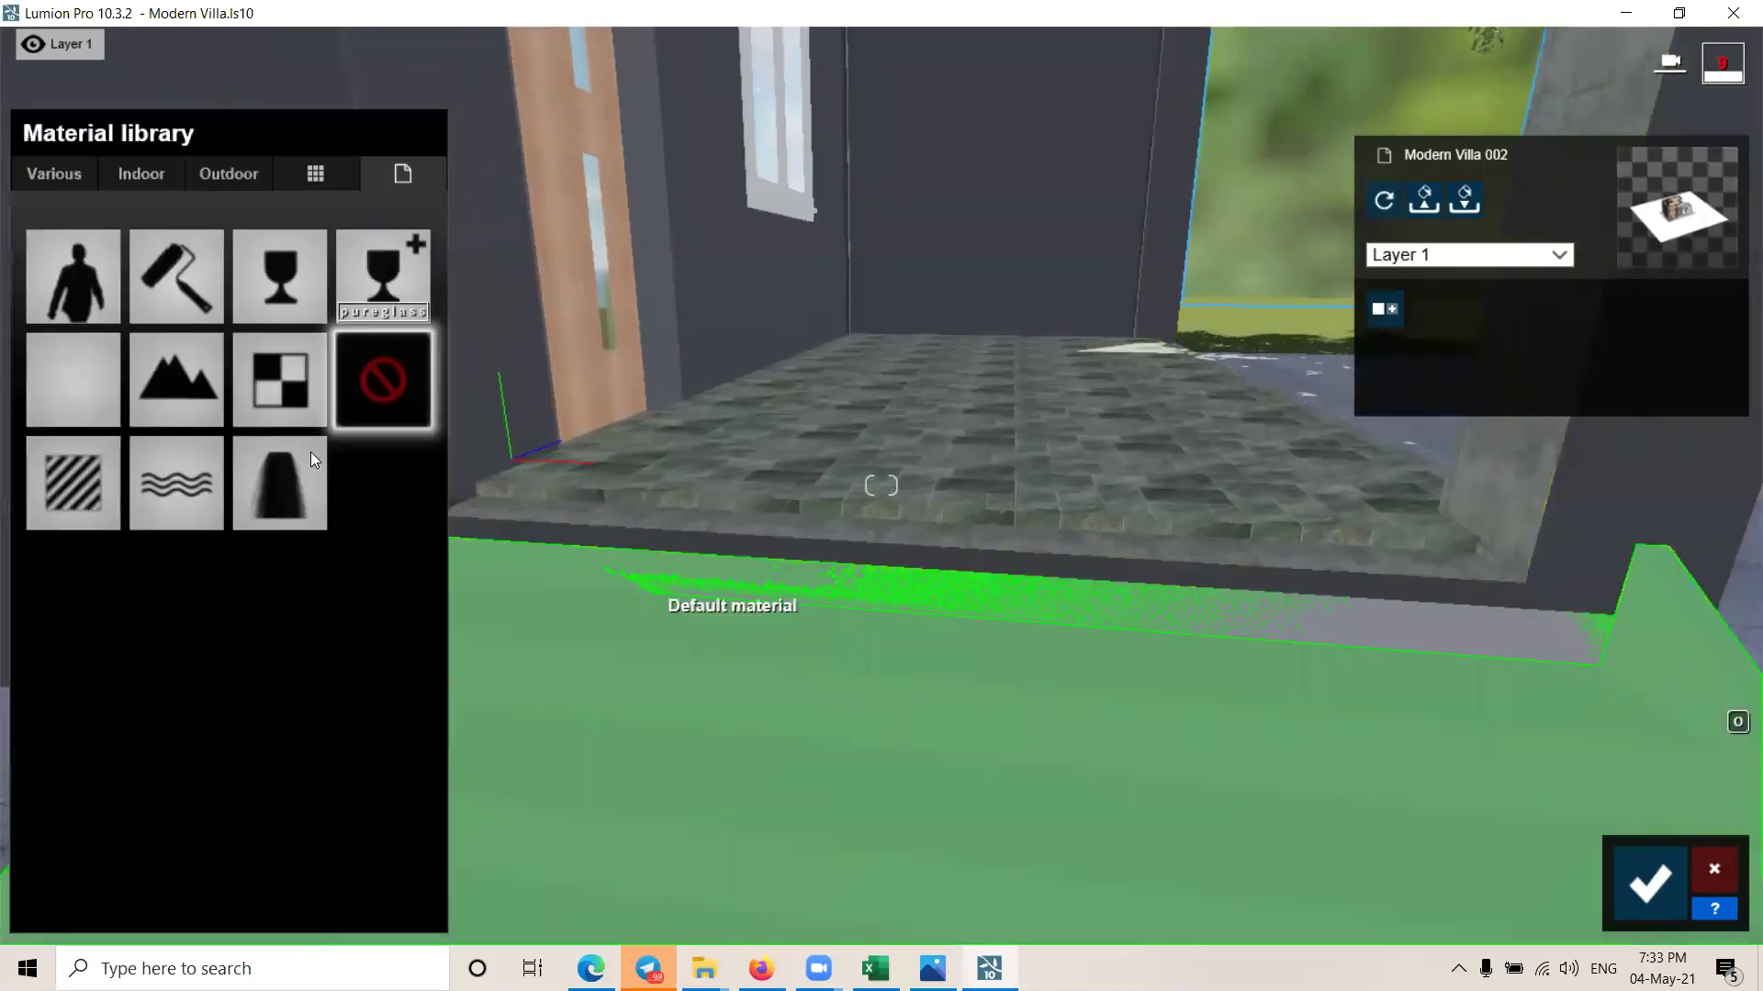
click(236, 174)
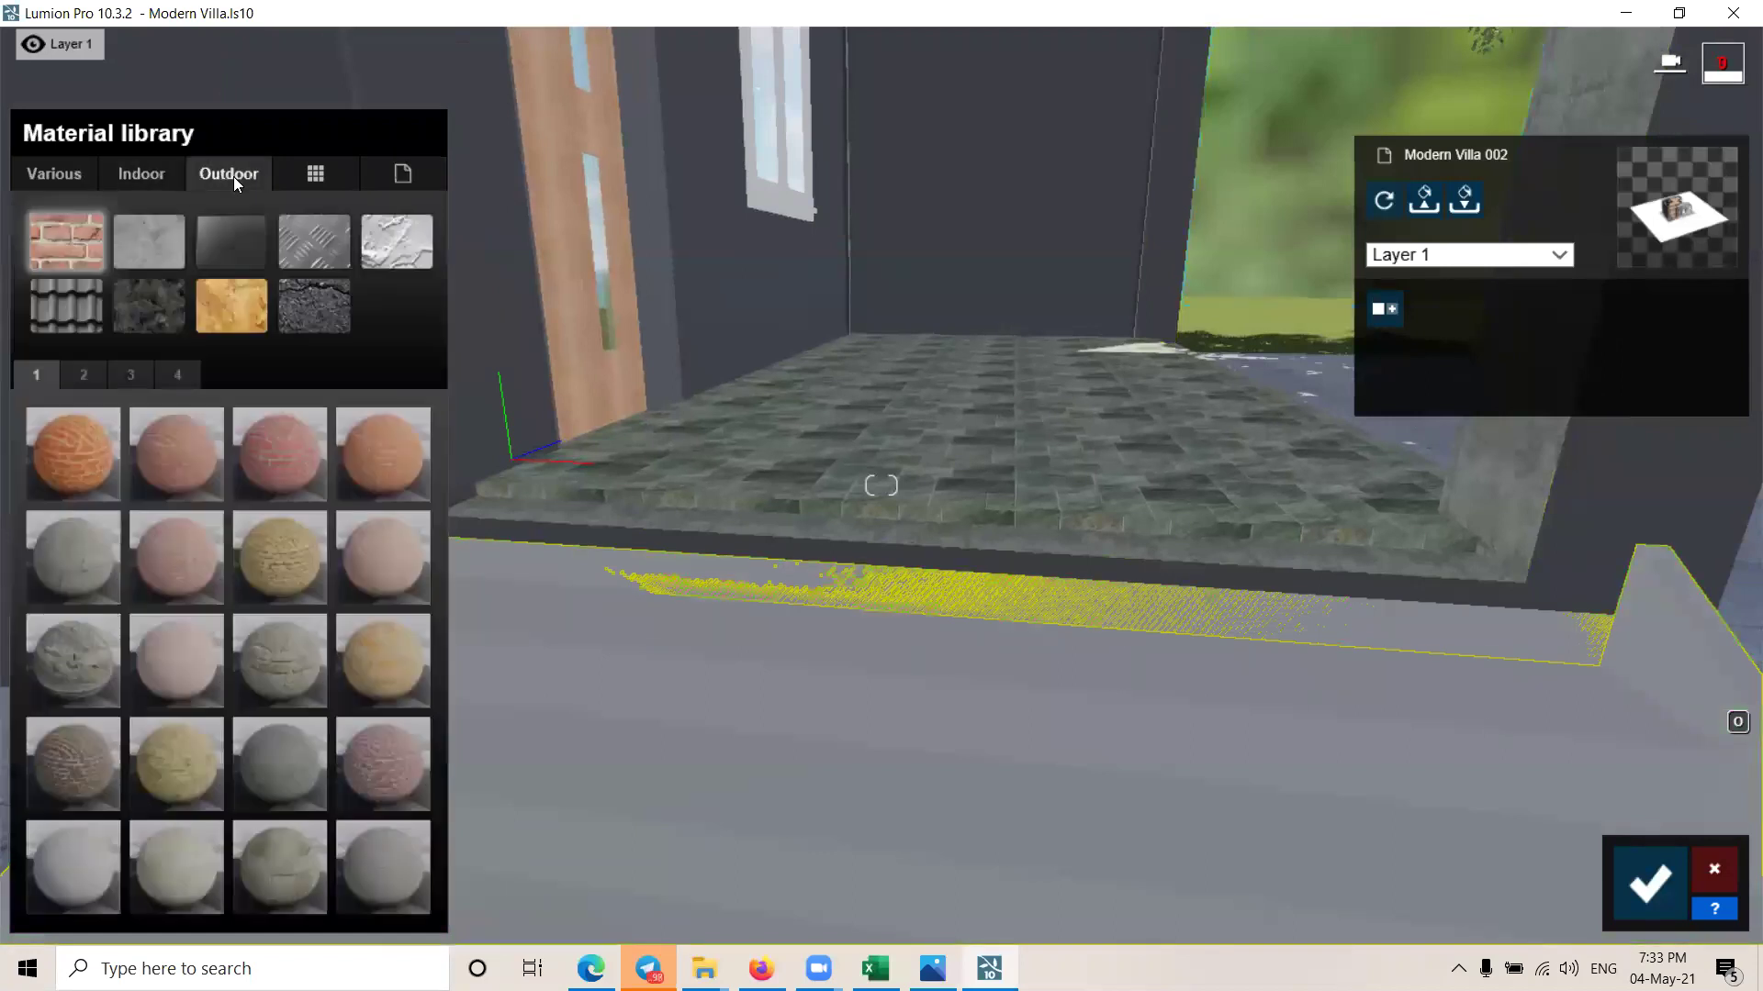
click(142, 252)
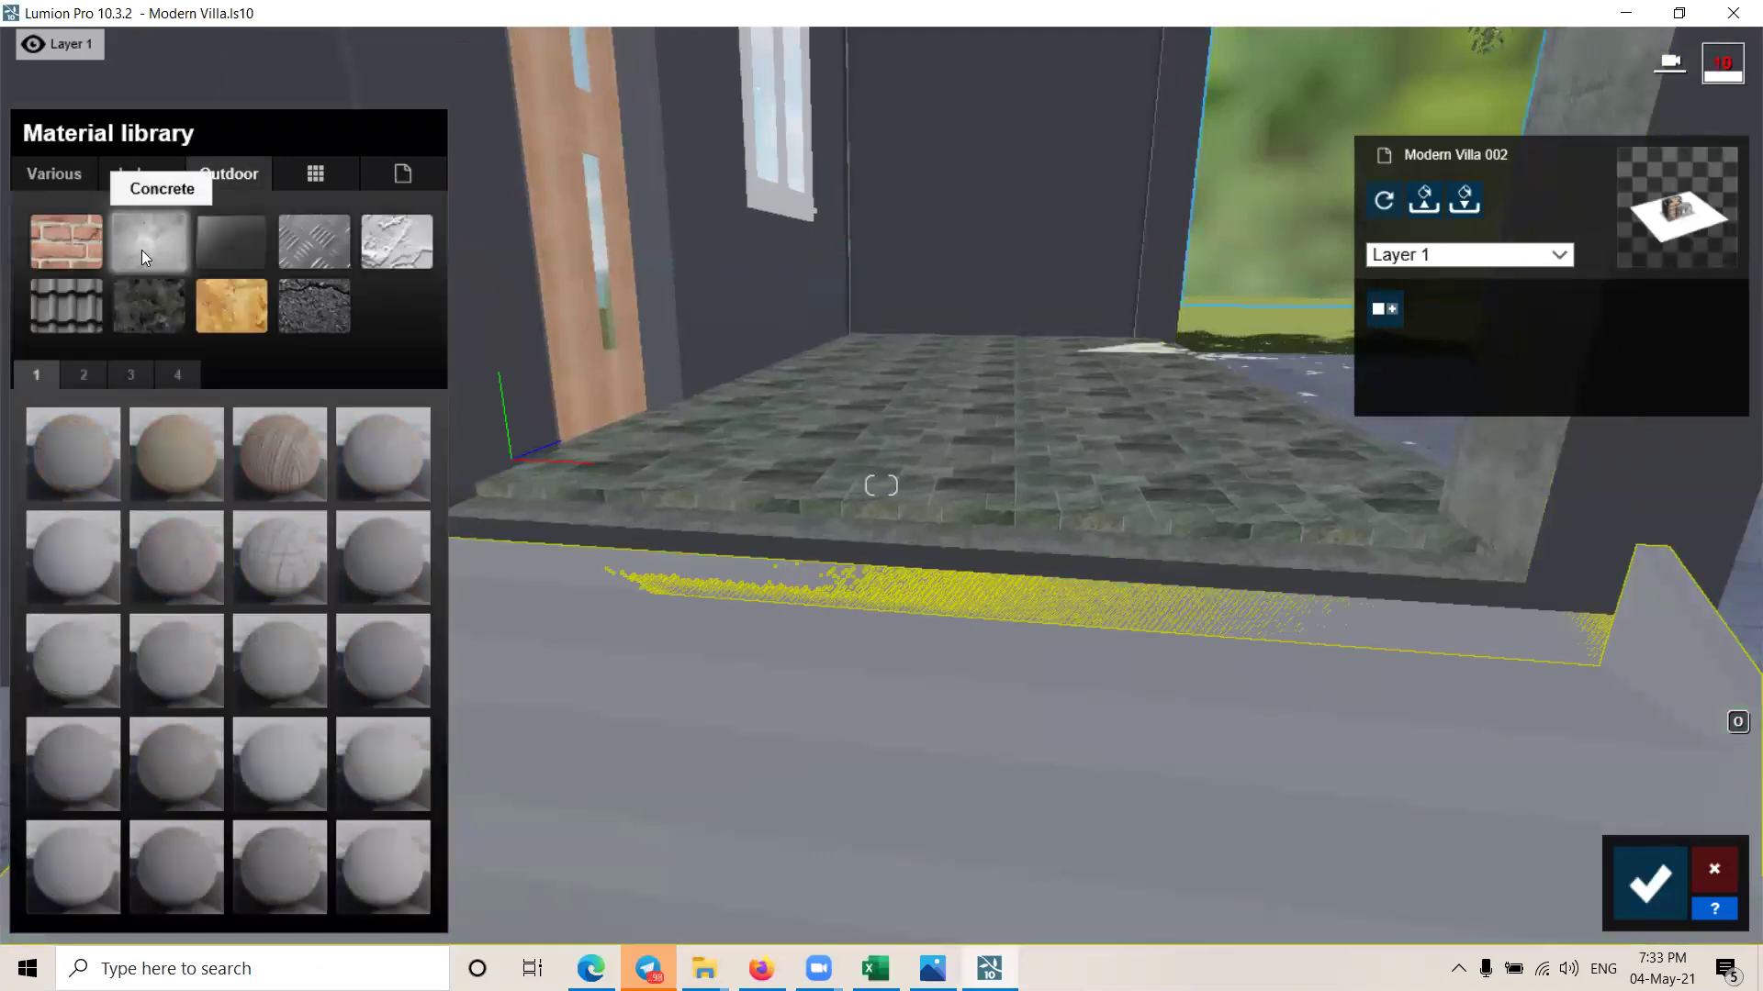
click(90, 564)
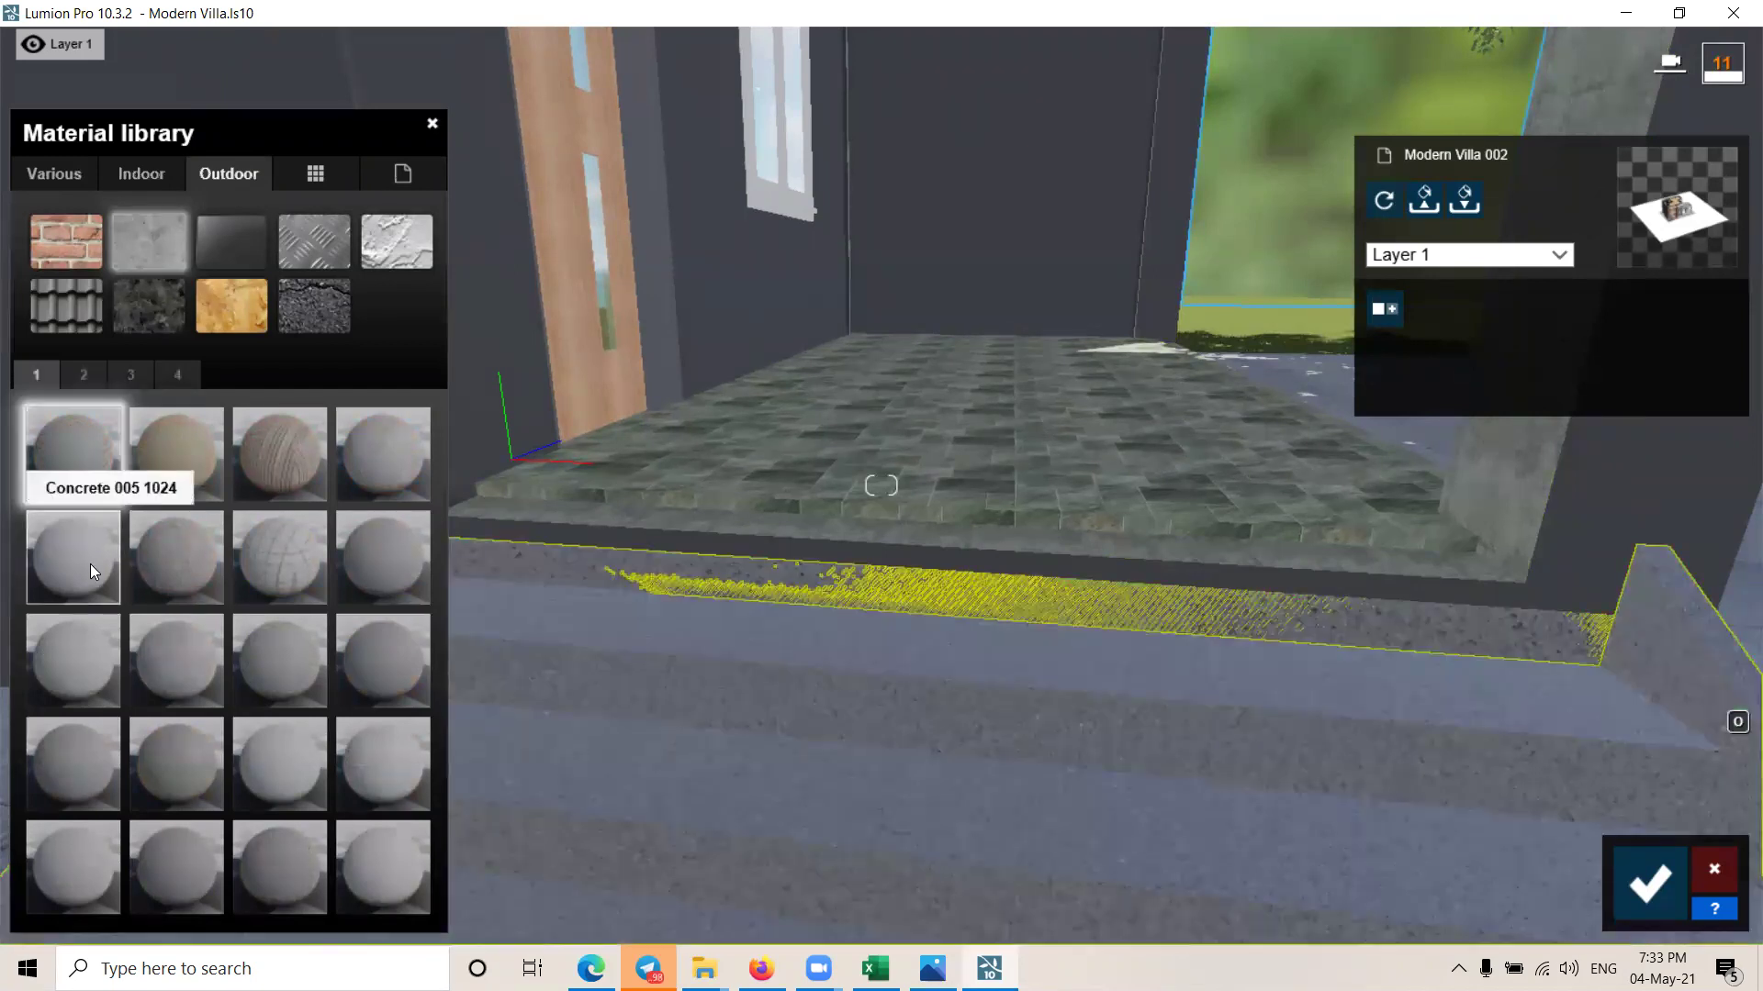
click(90, 563)
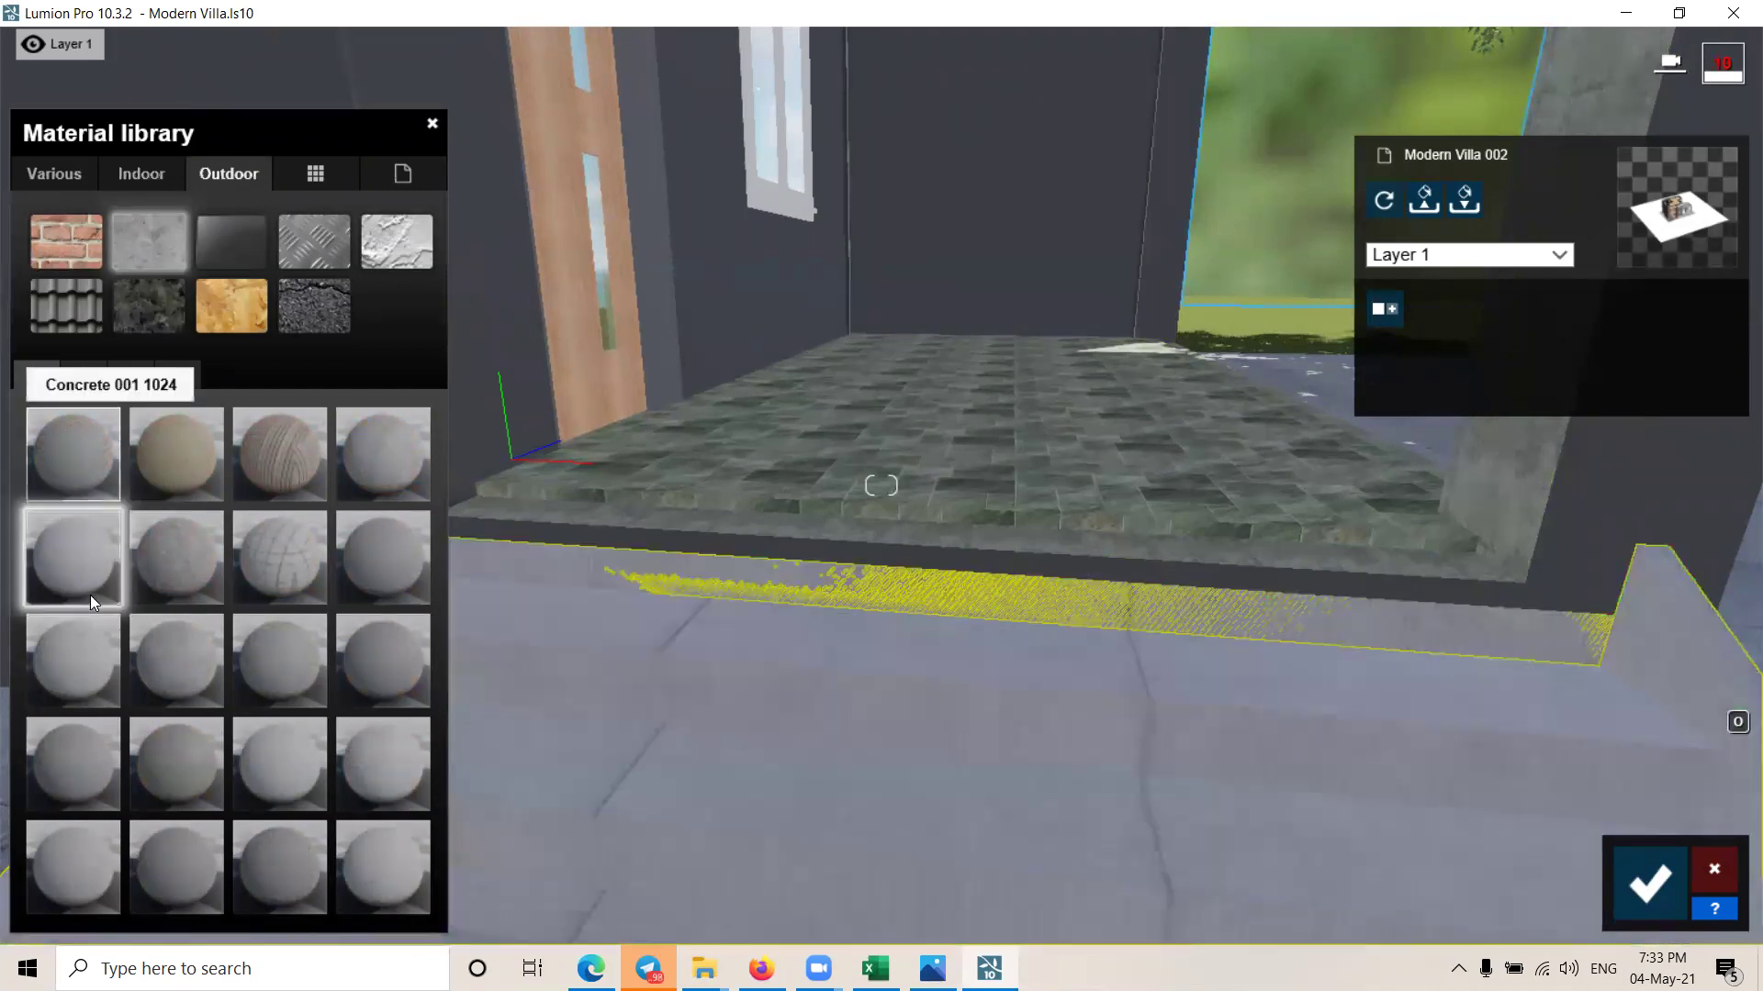
click(90, 651)
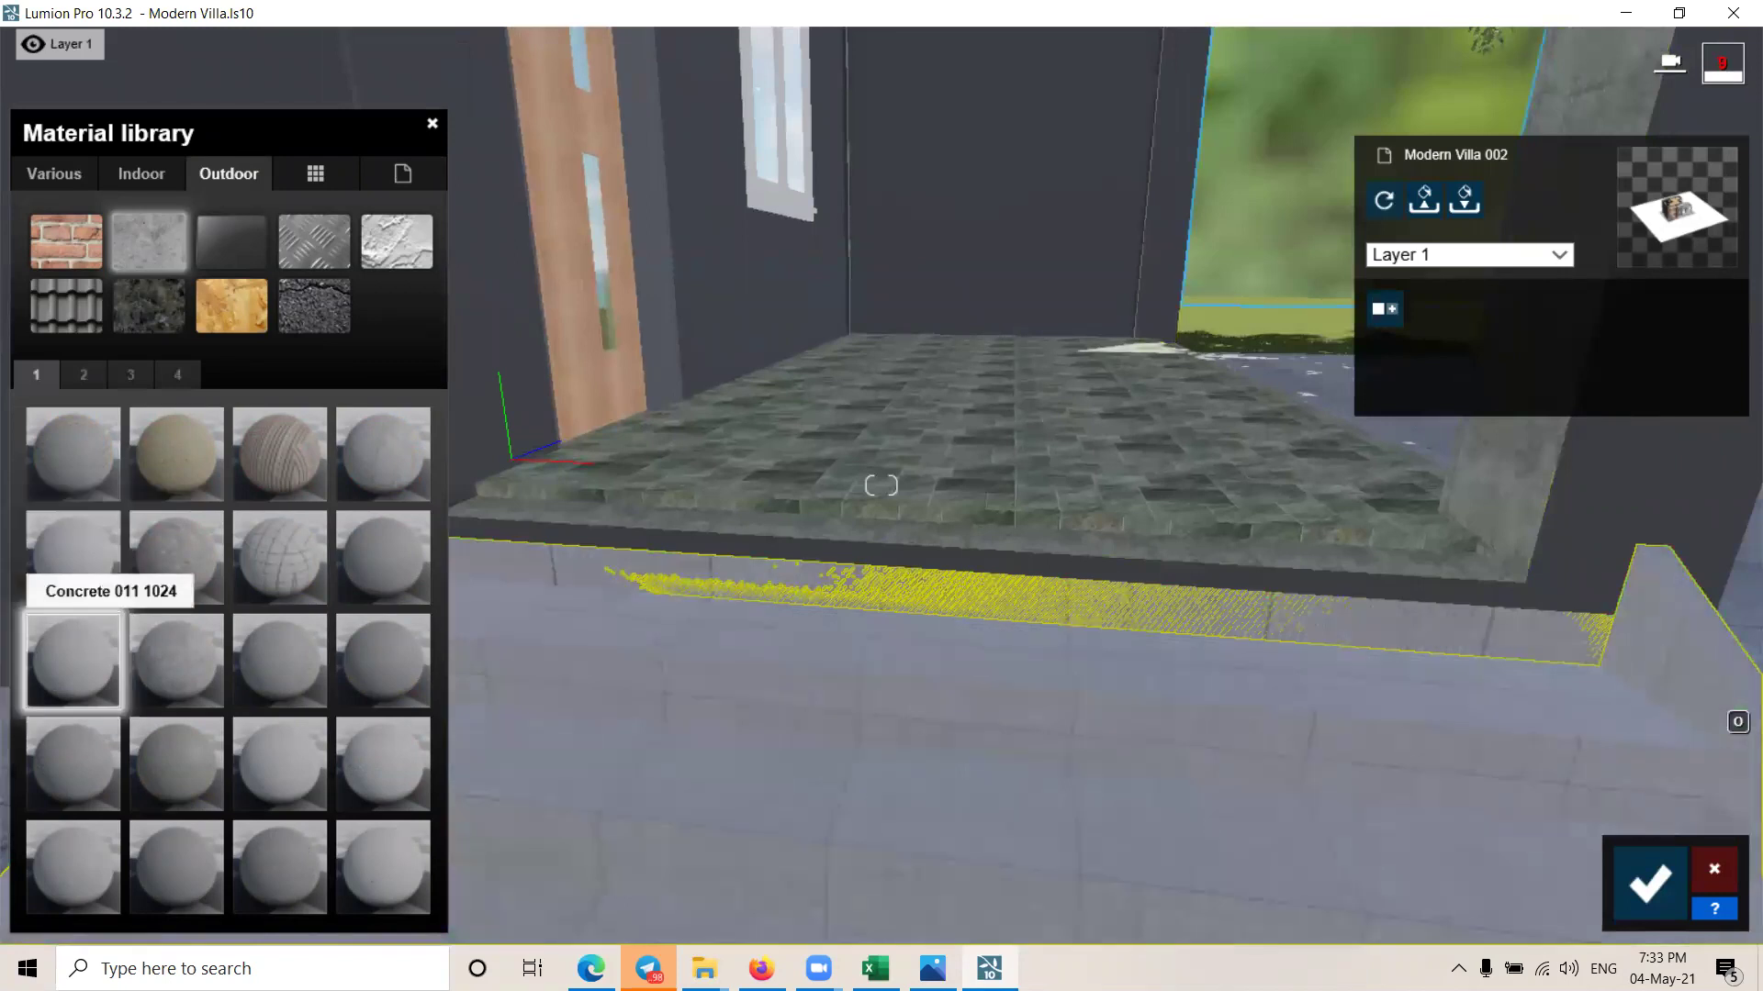
Step: Set the Concrete 011 1024 flicker reduction to about -8.3cm
right_drag(997, 604, 881, 604)
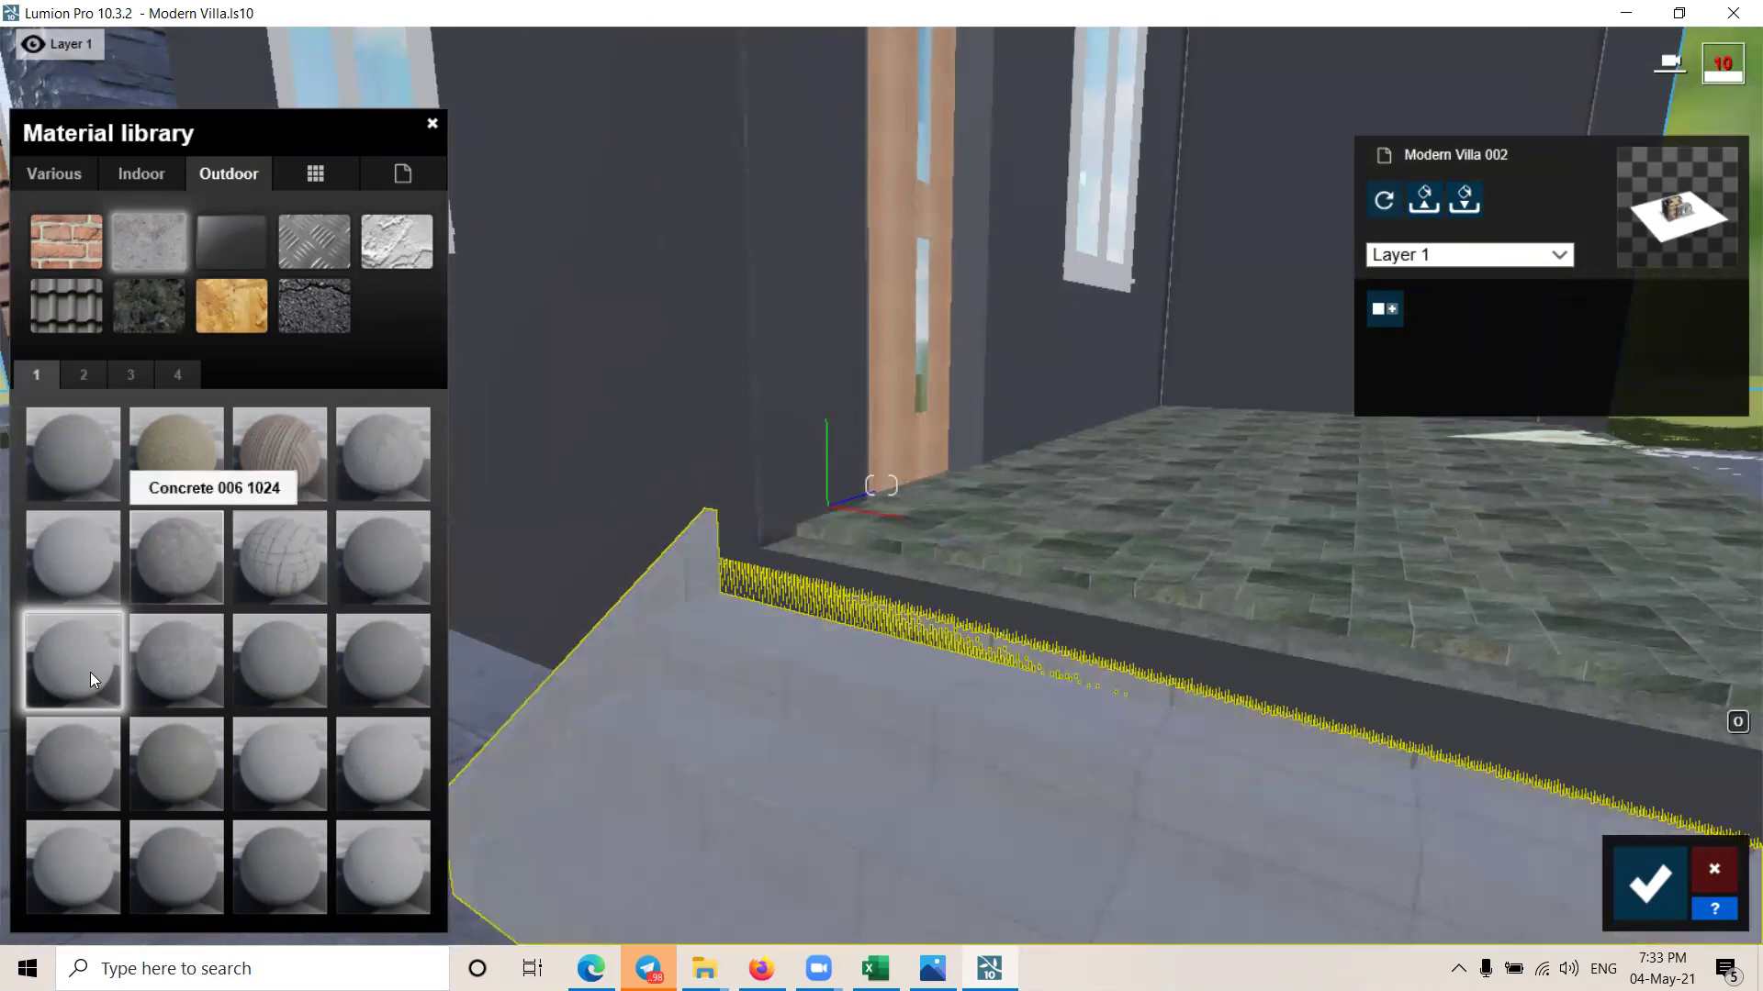
click(114, 655)
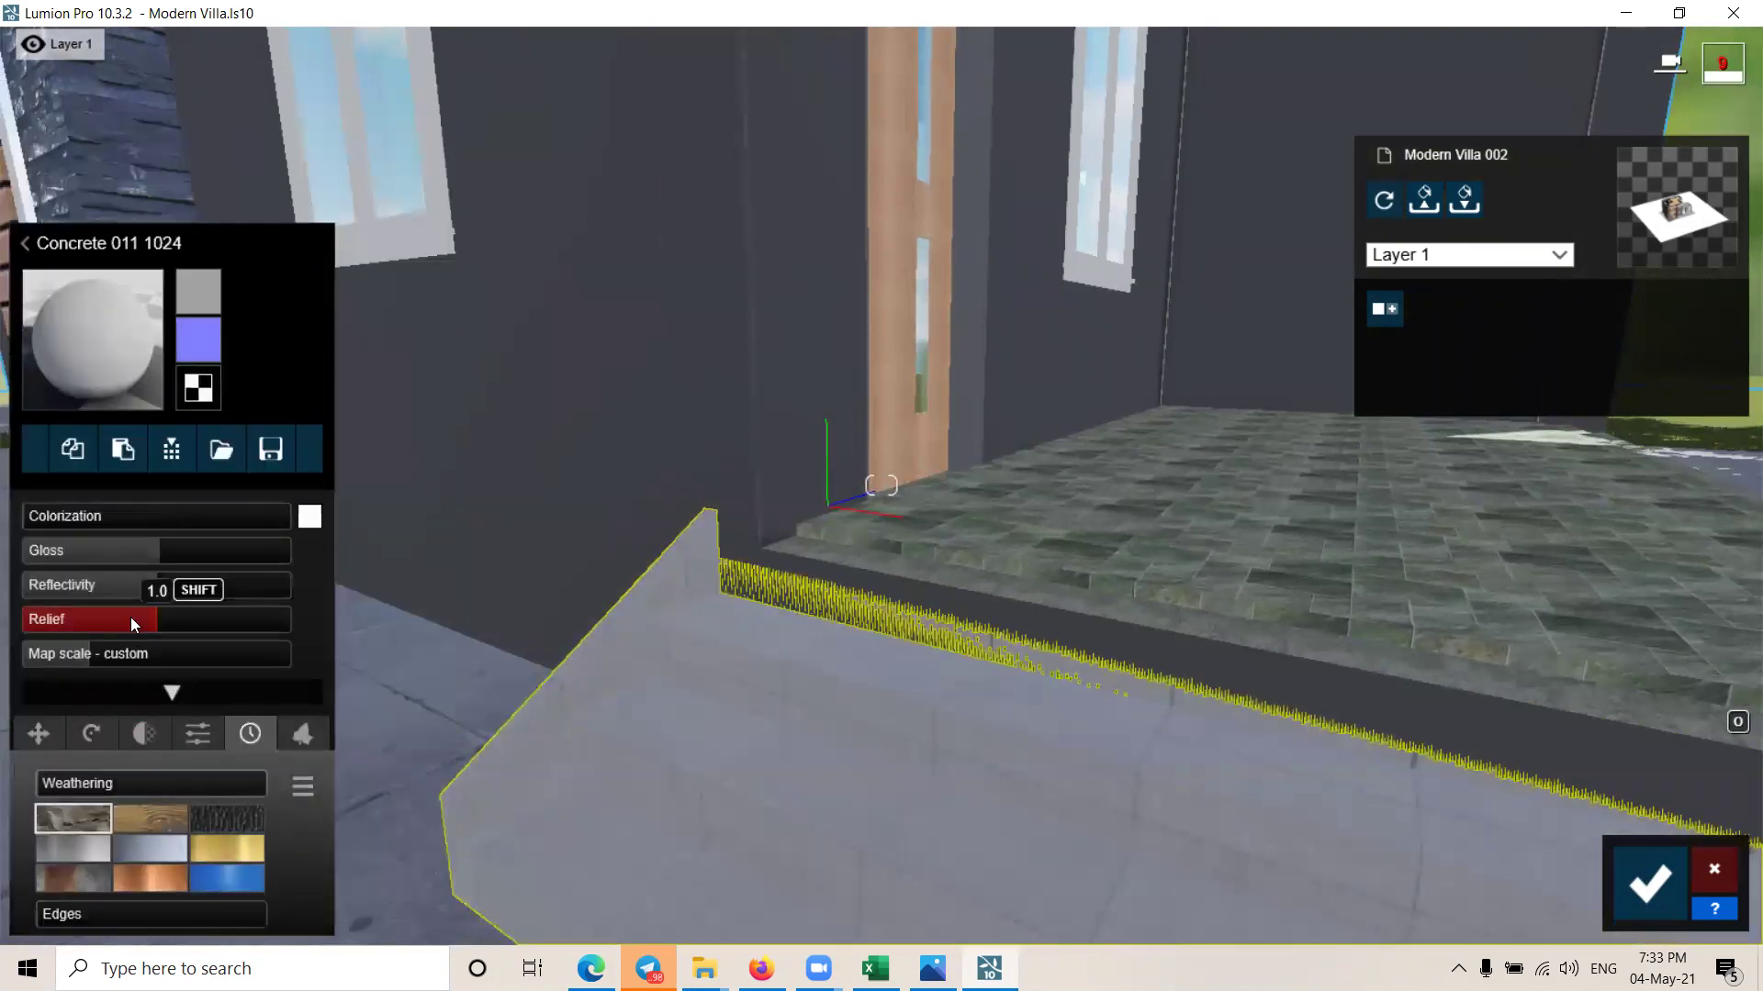
click(189, 740)
mouse_move(96, 814)
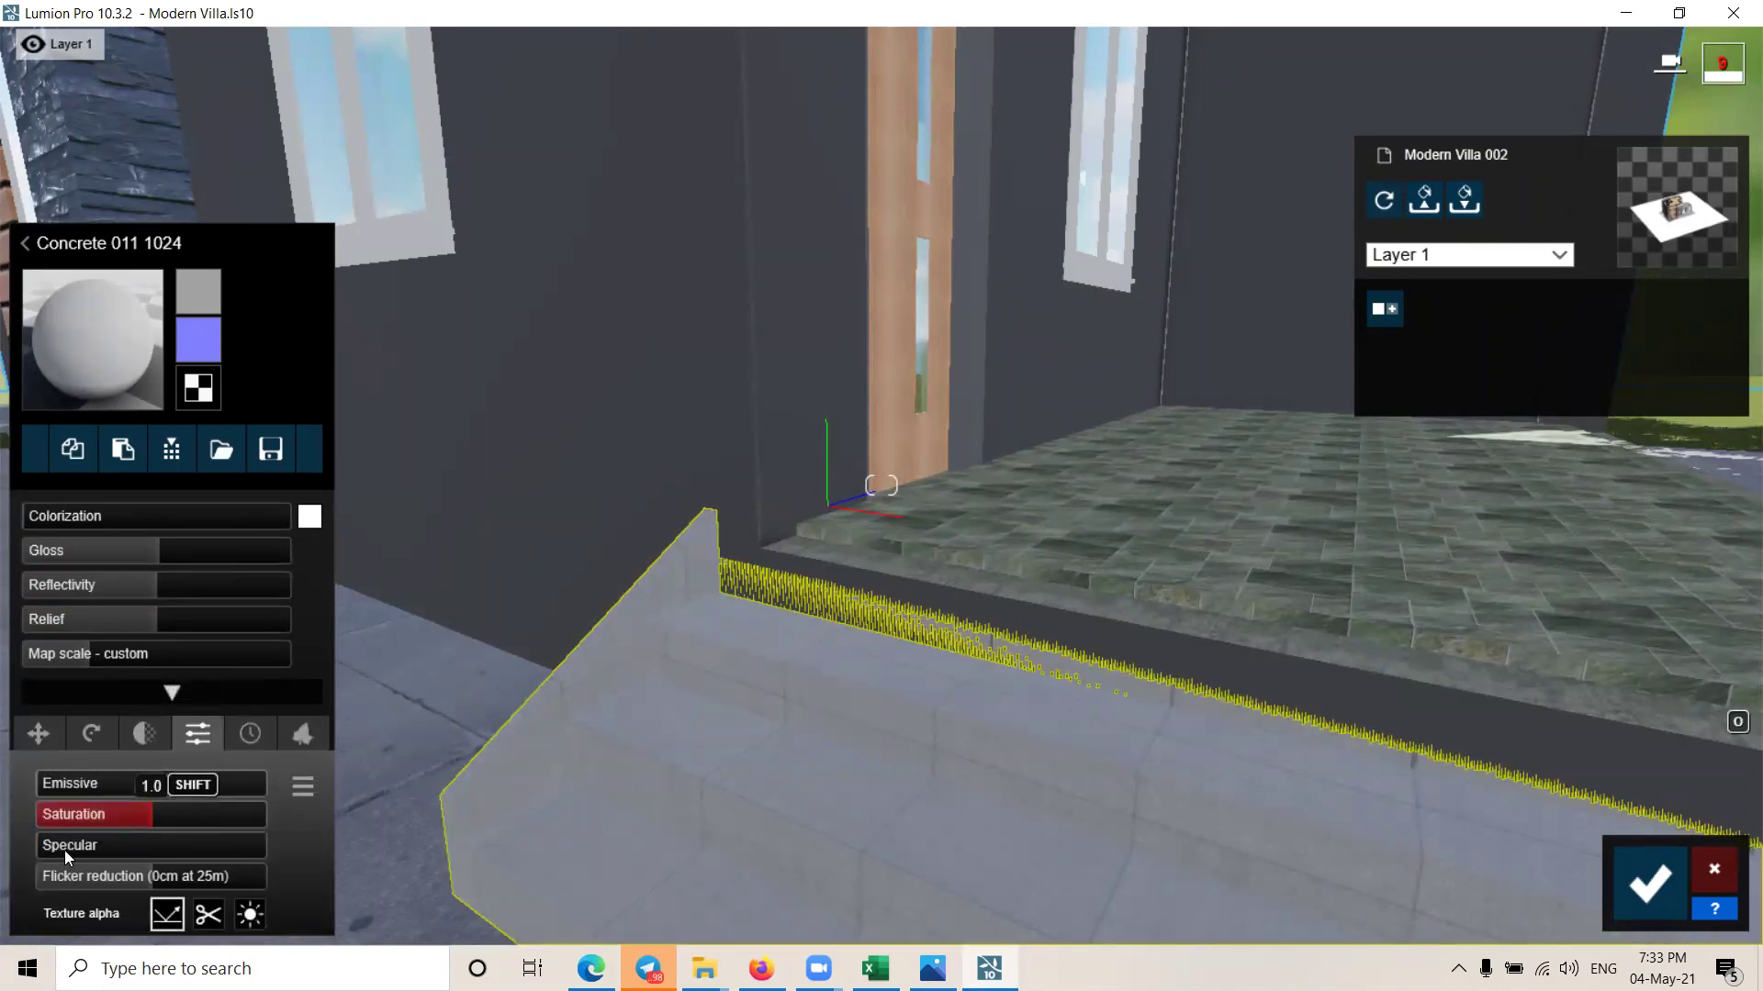
drag(140, 877, 62, 883)
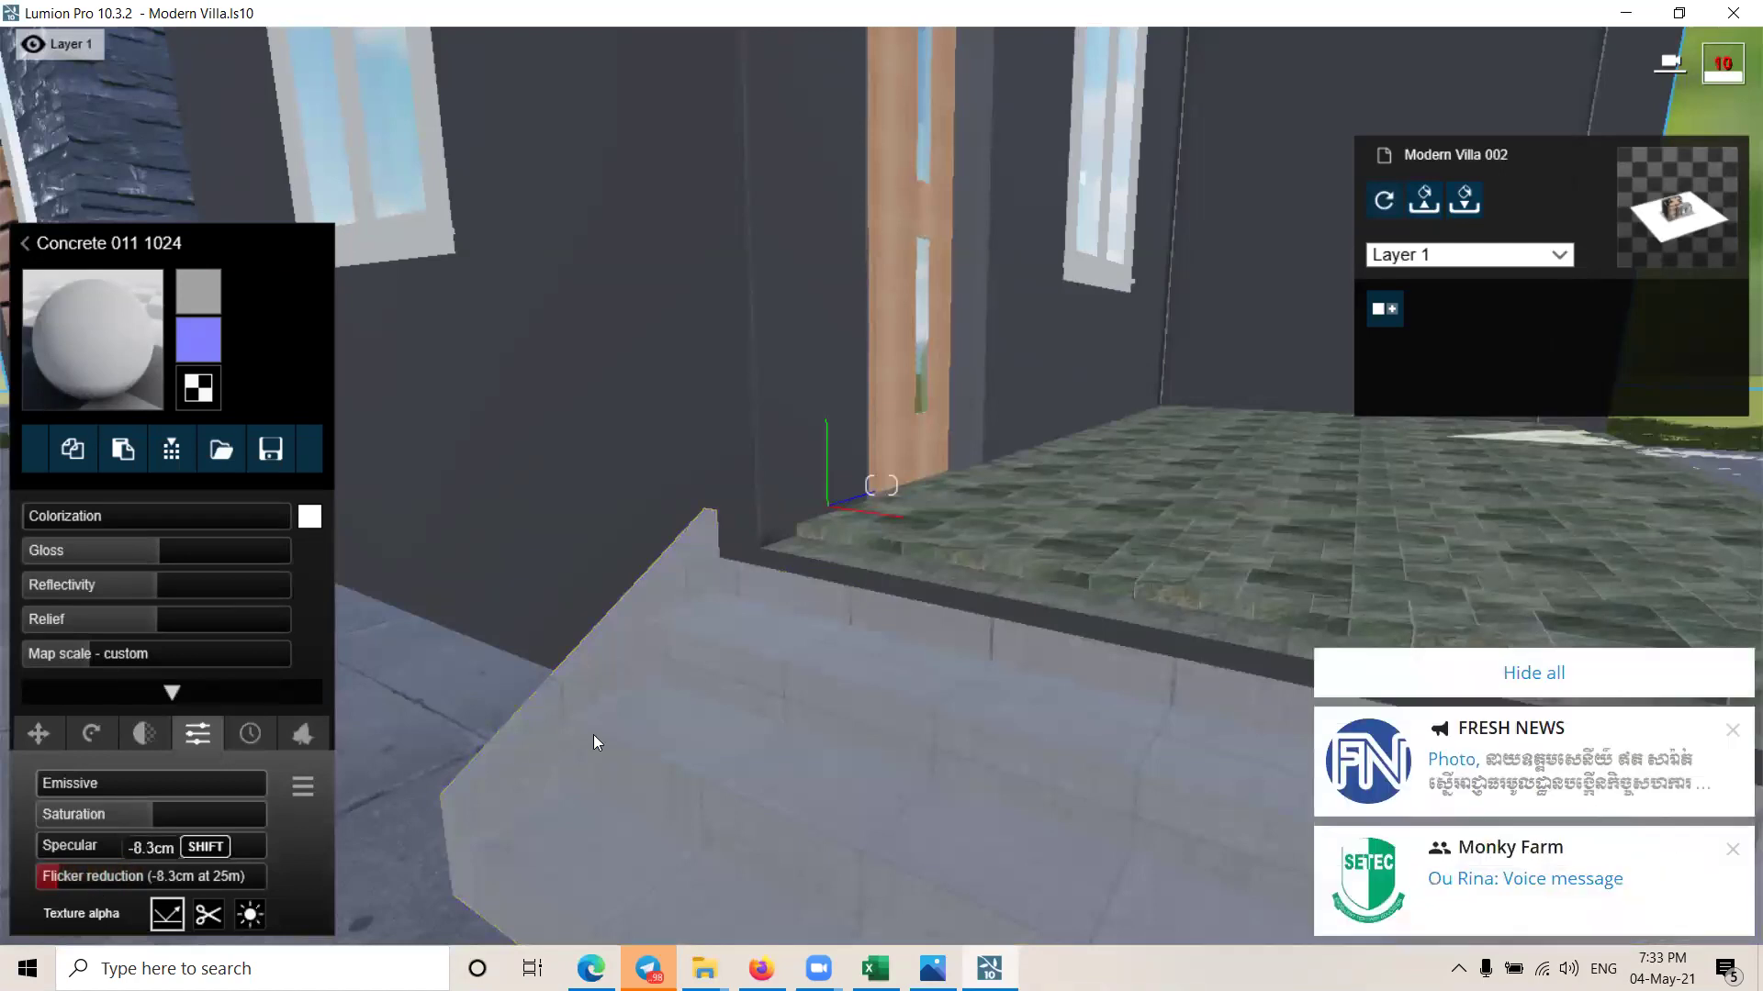
right_drag(593, 735, 964, 705)
scroll(918, 643, down, 5)
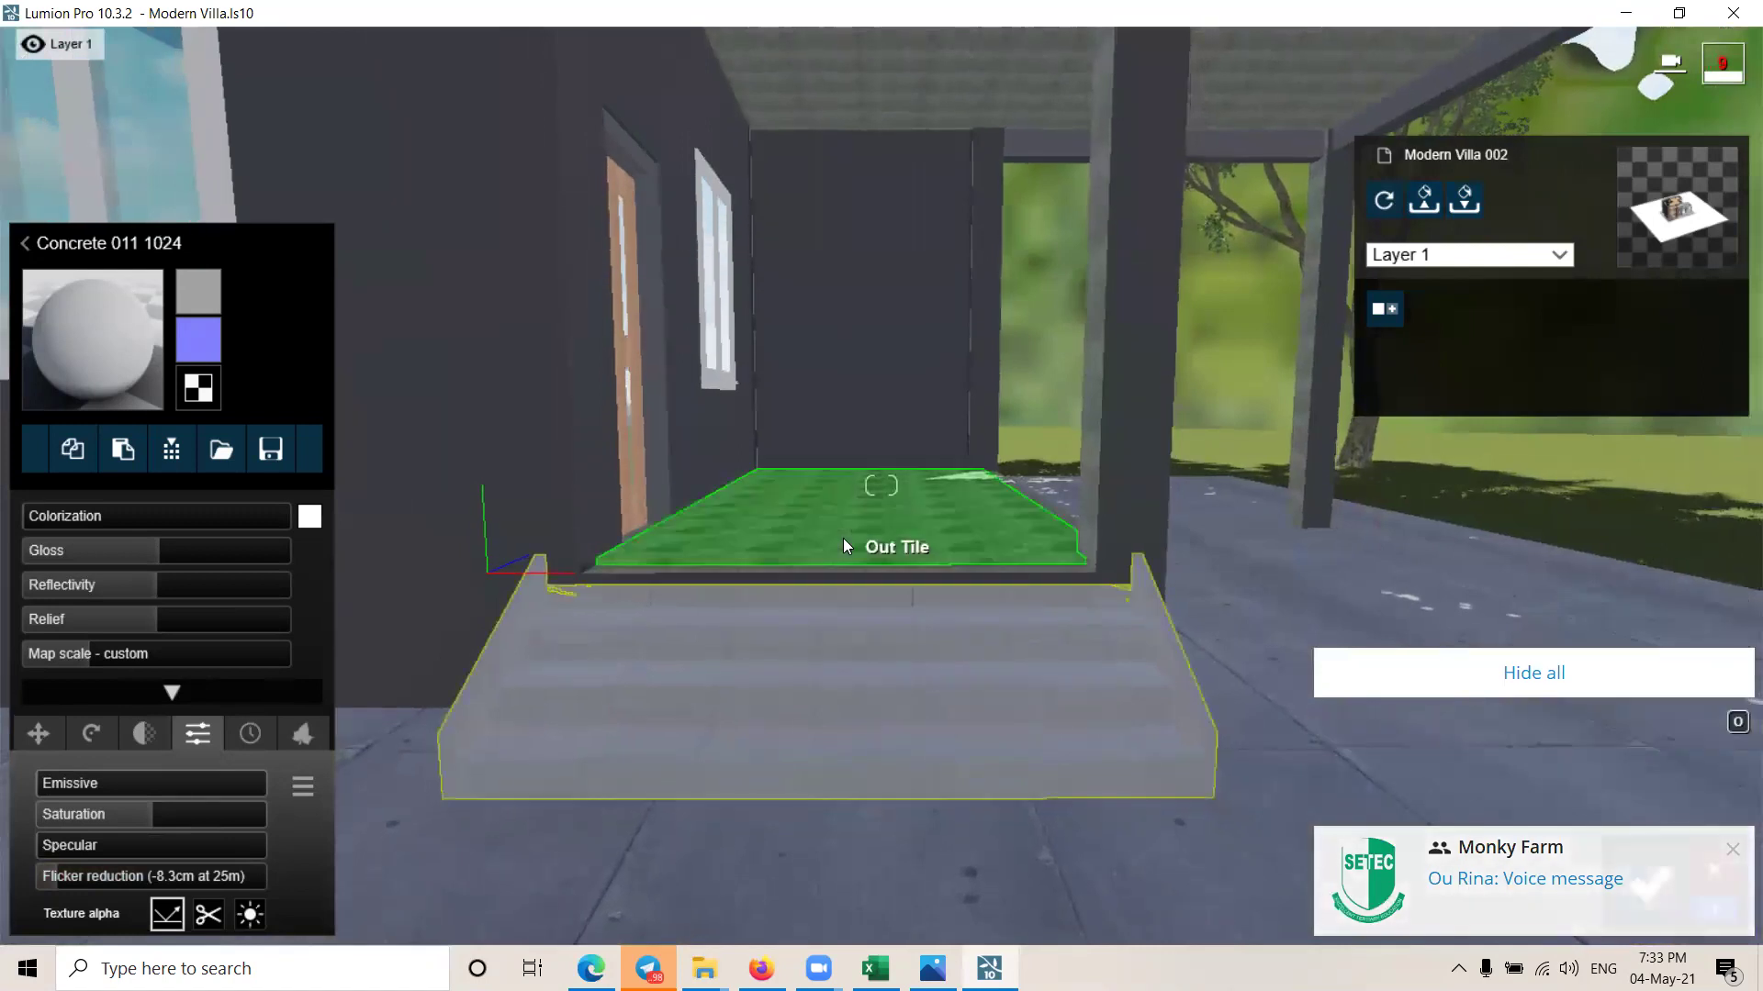
Step: Apply Polii TilesMarble 064 2k from Indoor > Tiles to the Out Tile floor slab and open its settings
click(835, 542)
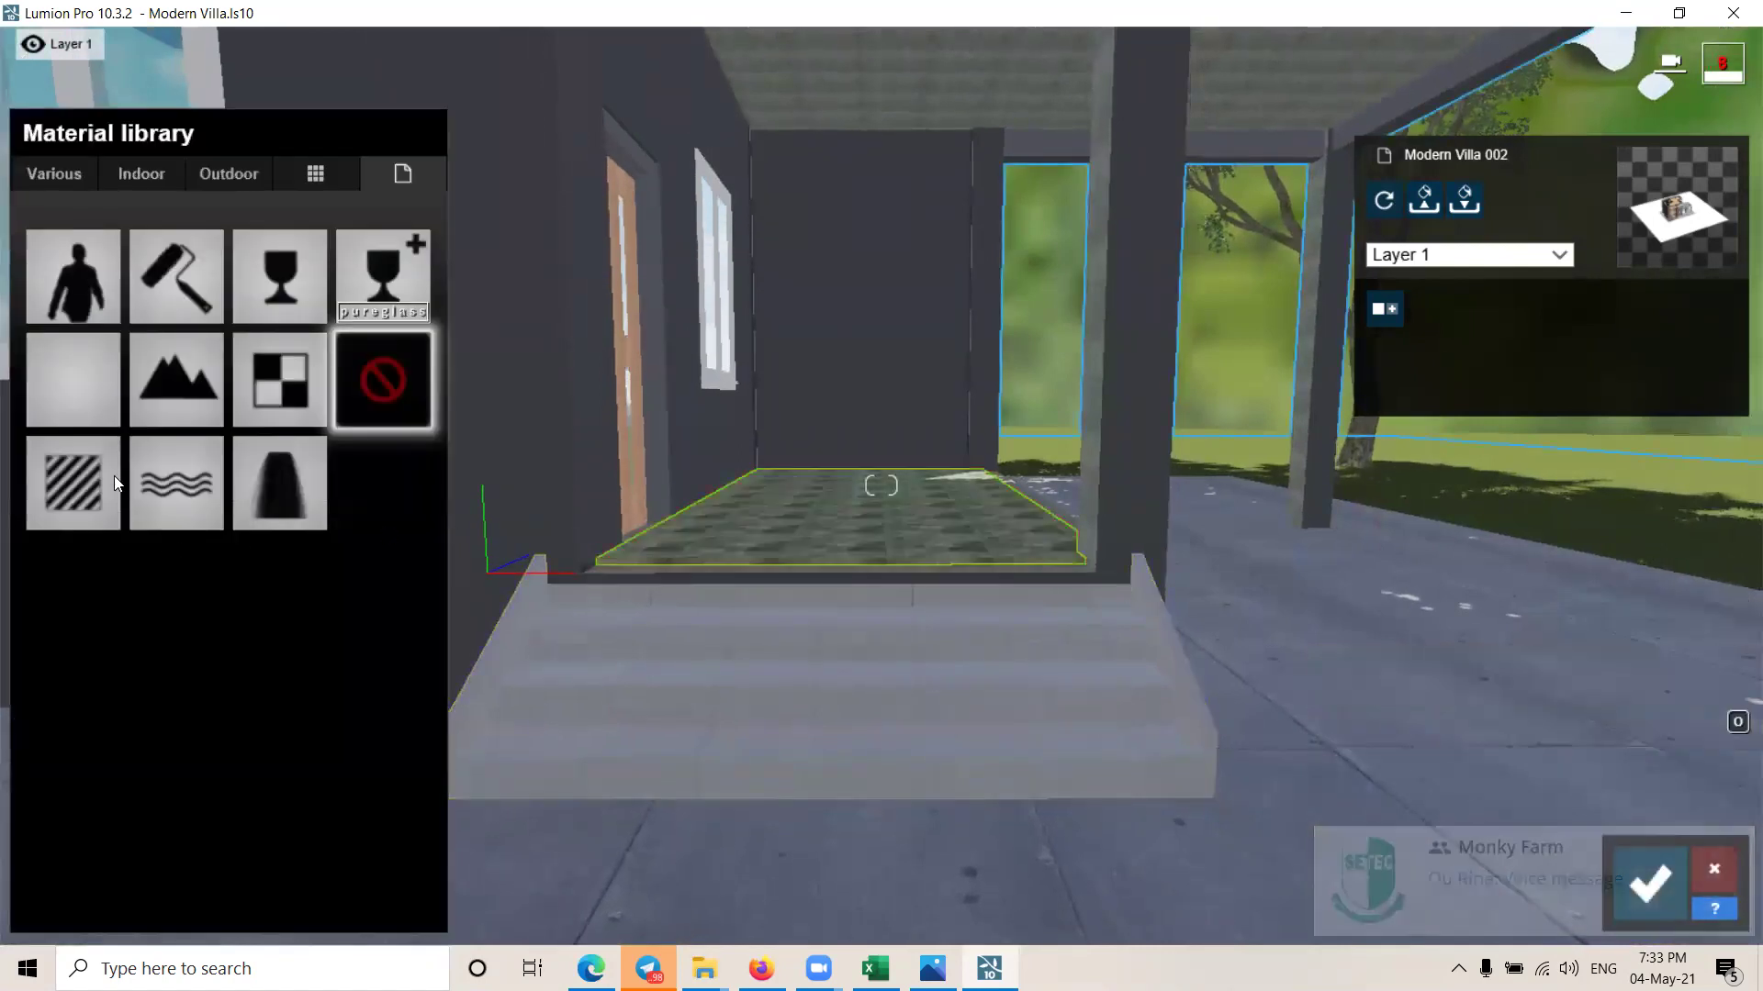
click(144, 180)
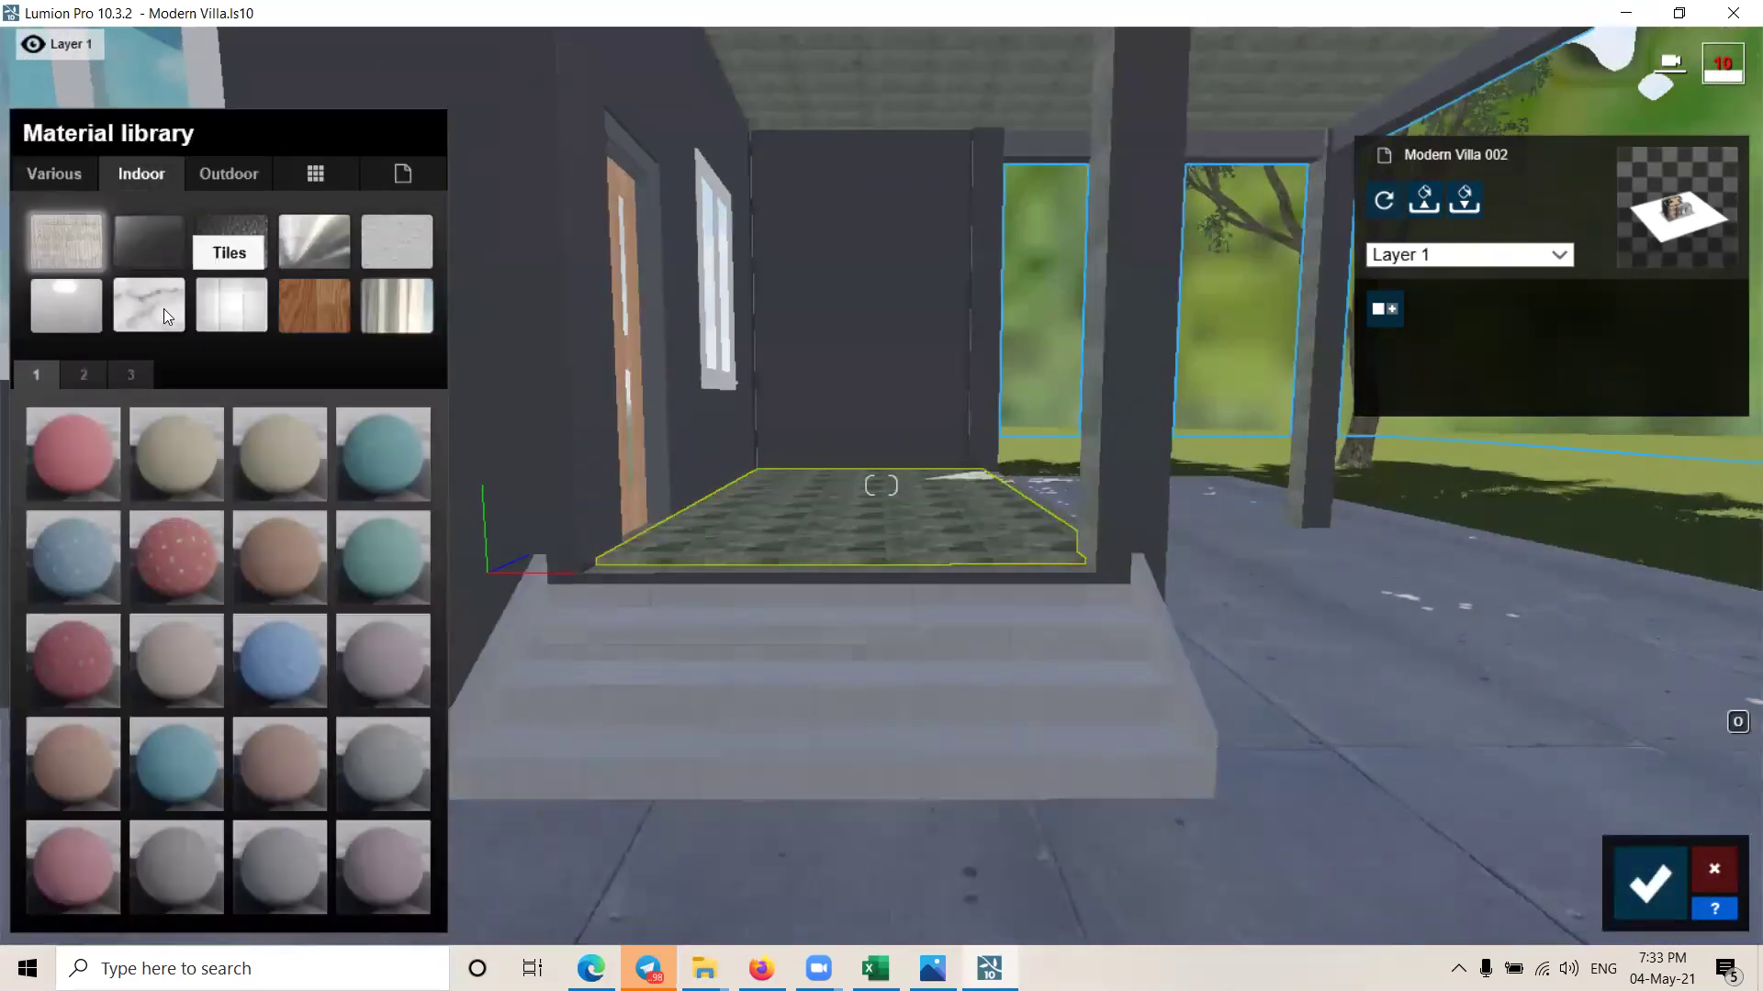
click(158, 309)
click(217, 307)
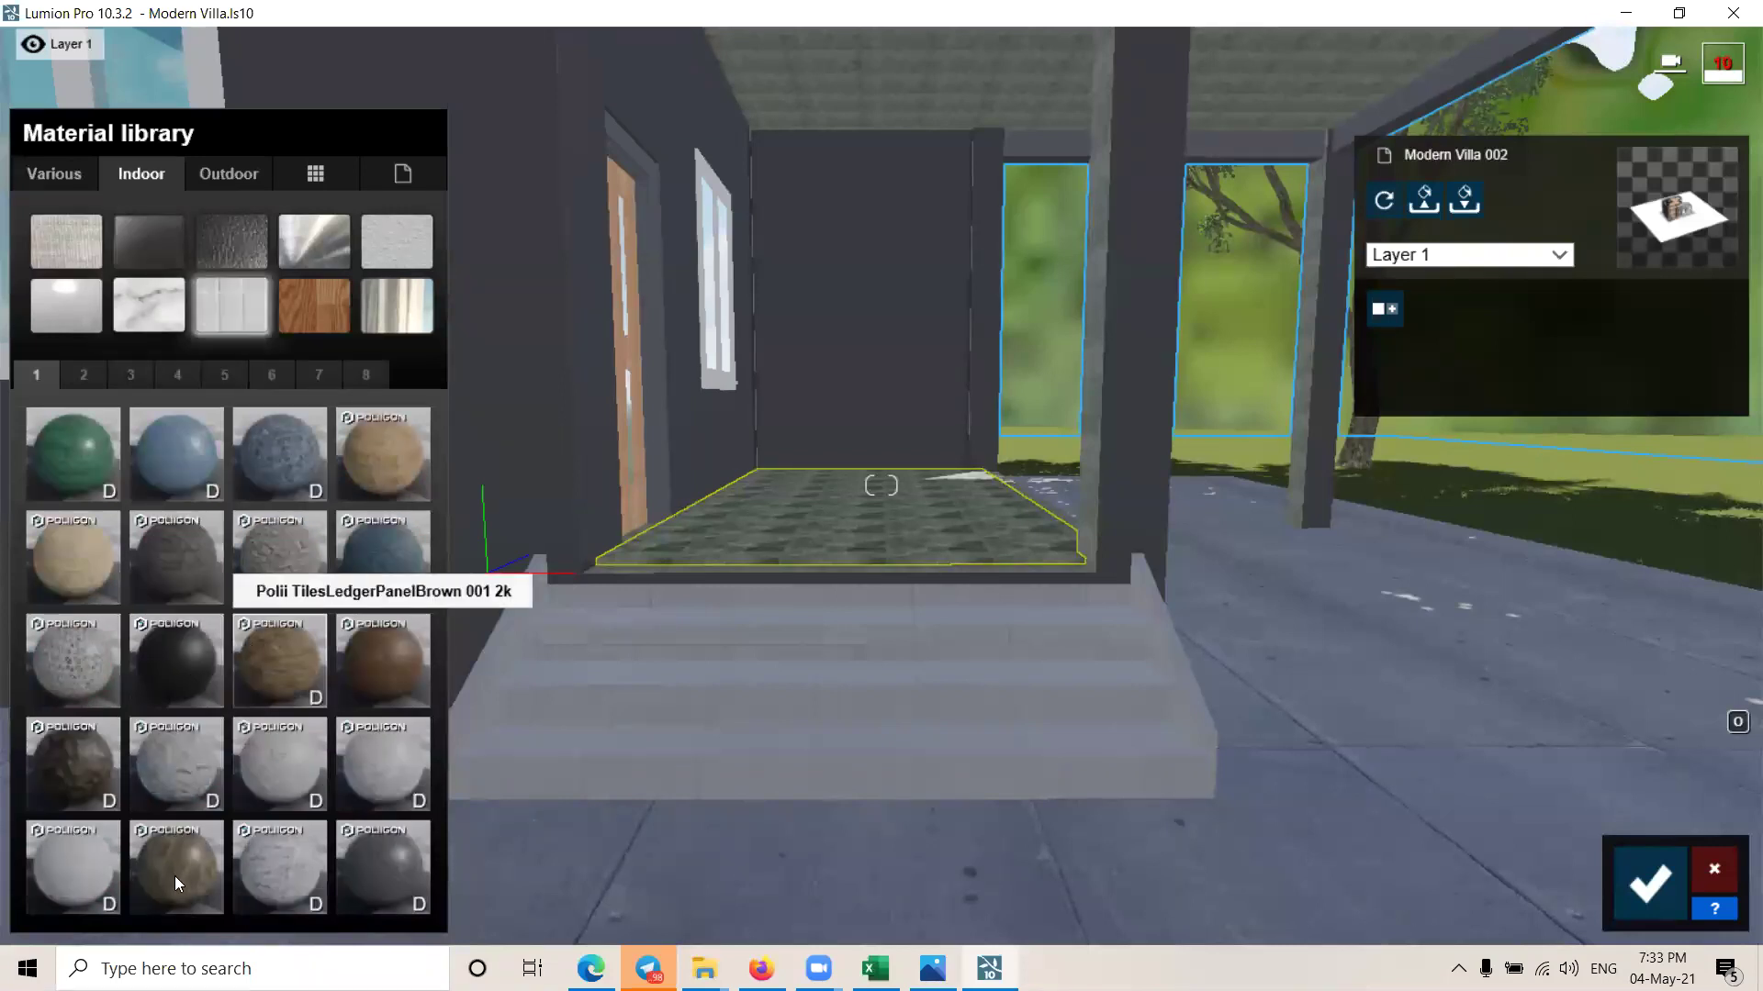
click(174, 875)
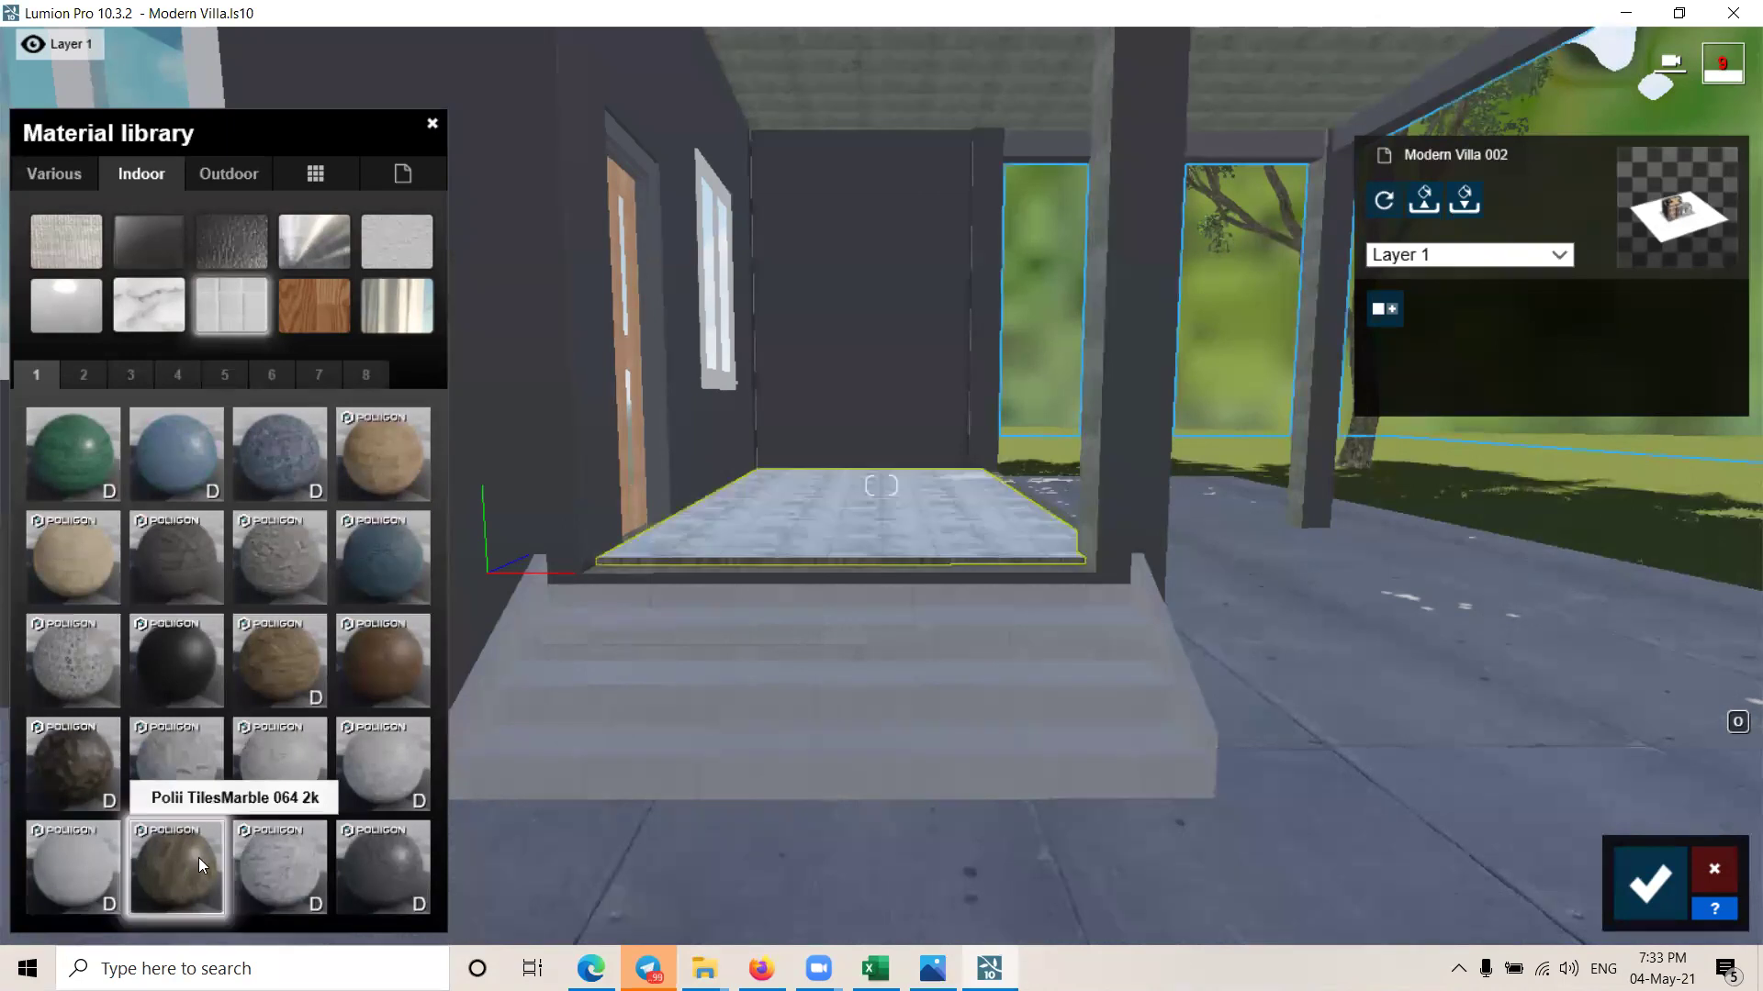
key(w)
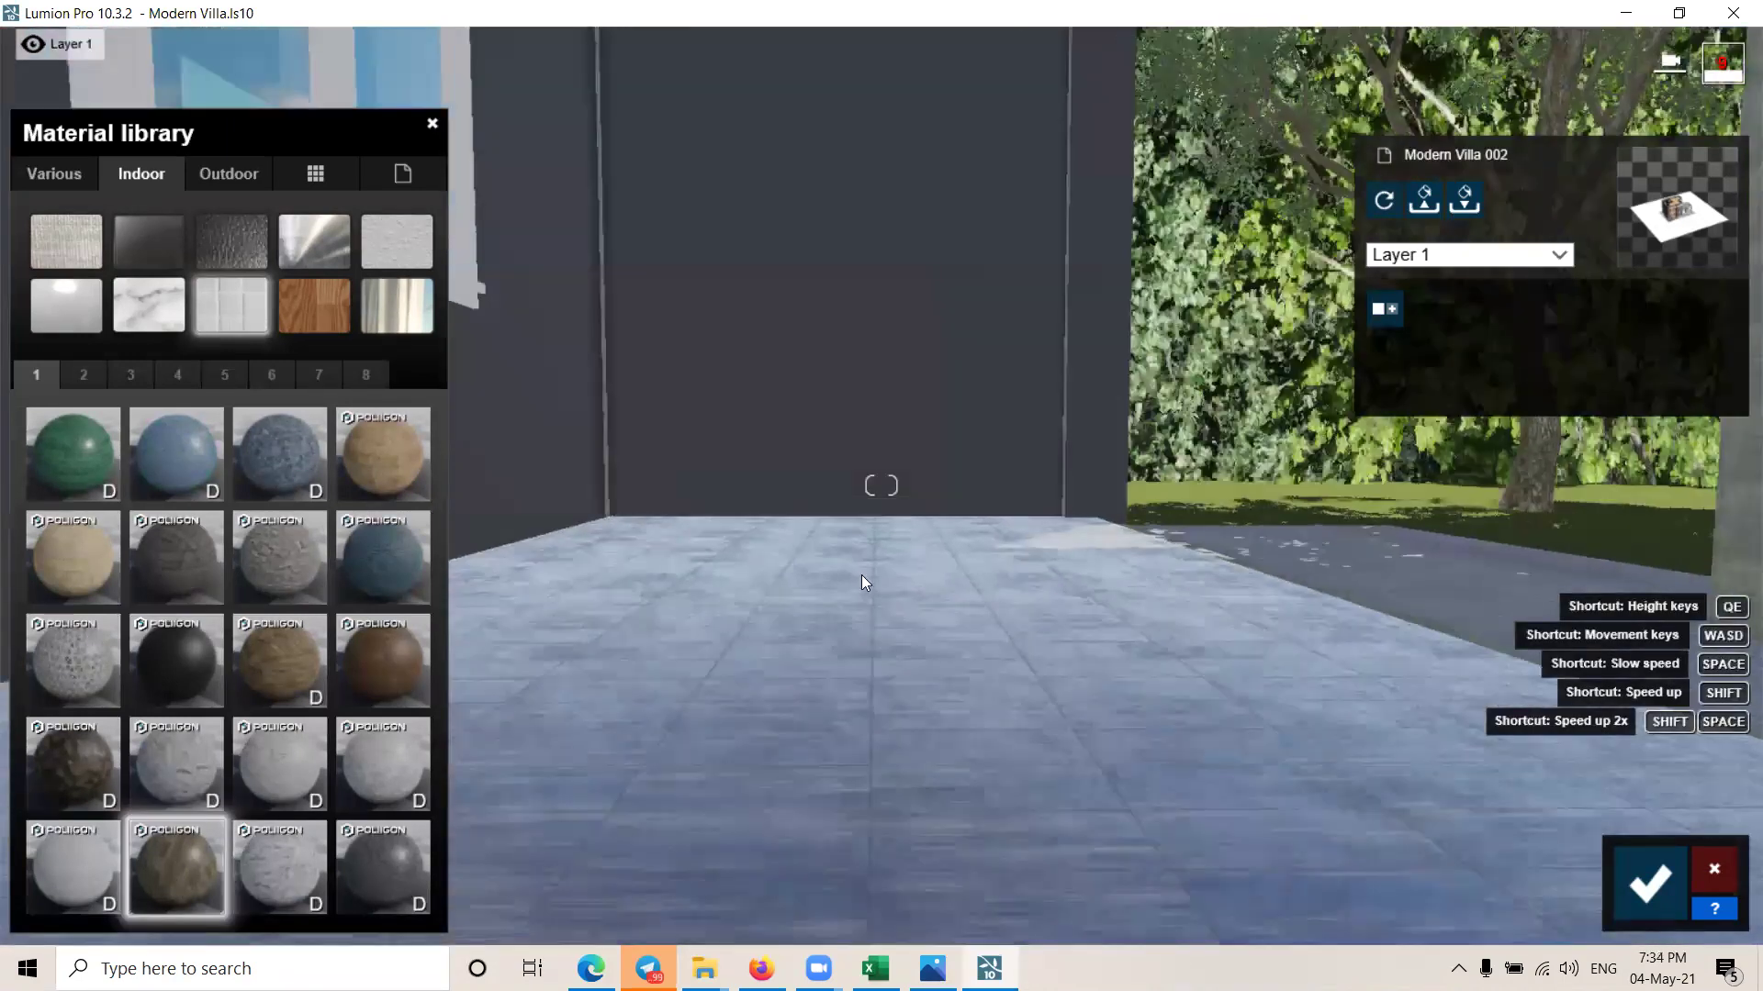
right_drag(861, 575, 855, 558)
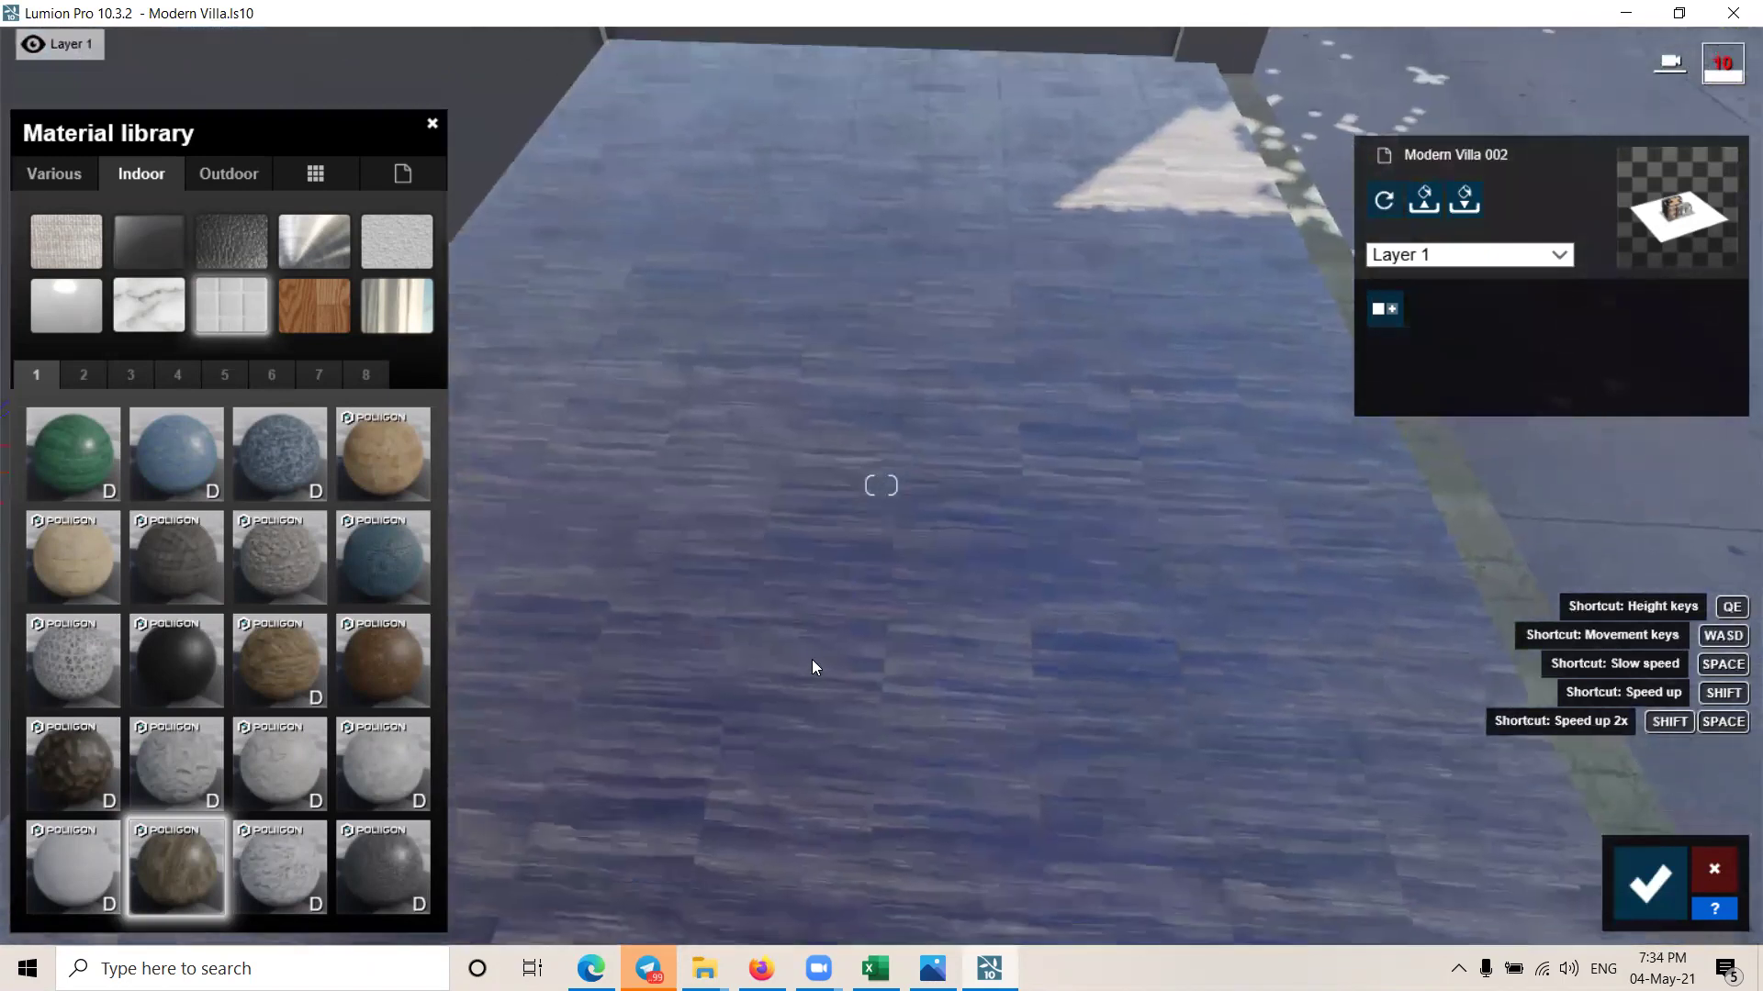
click(187, 879)
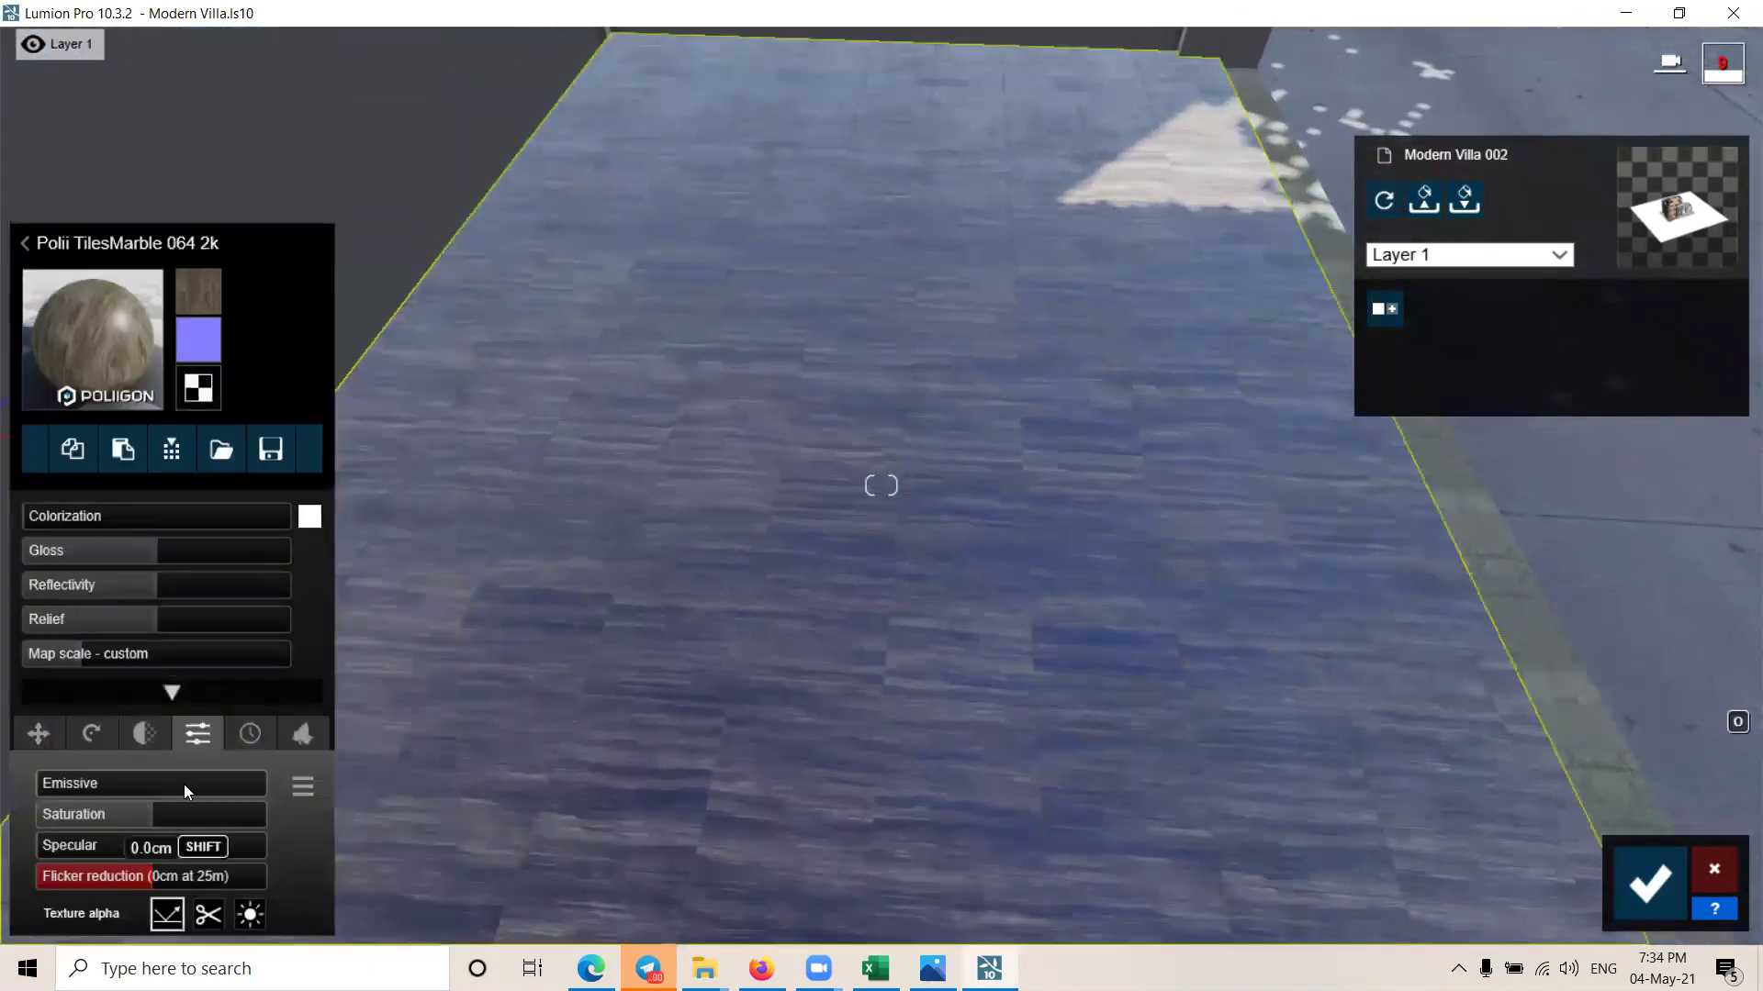
Step: Rotate the marble floor texture heading to exactly 90° in the Orientation settings
click(89, 739)
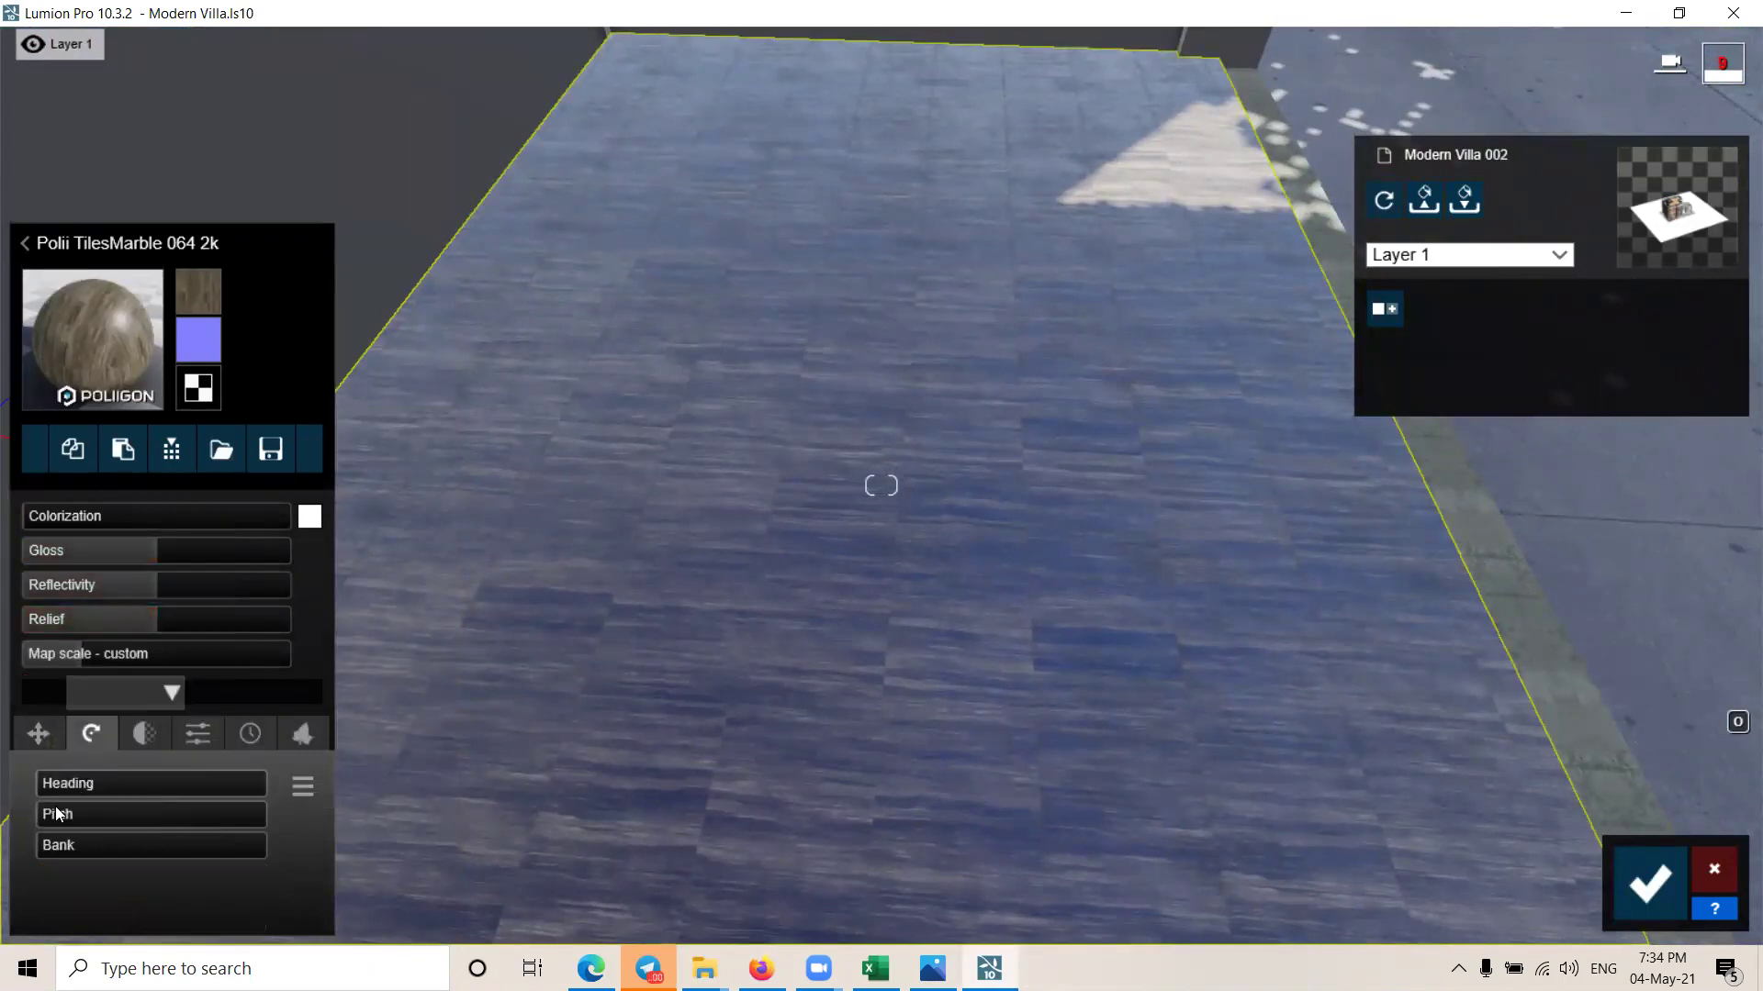
drag(52, 817, 92, 819)
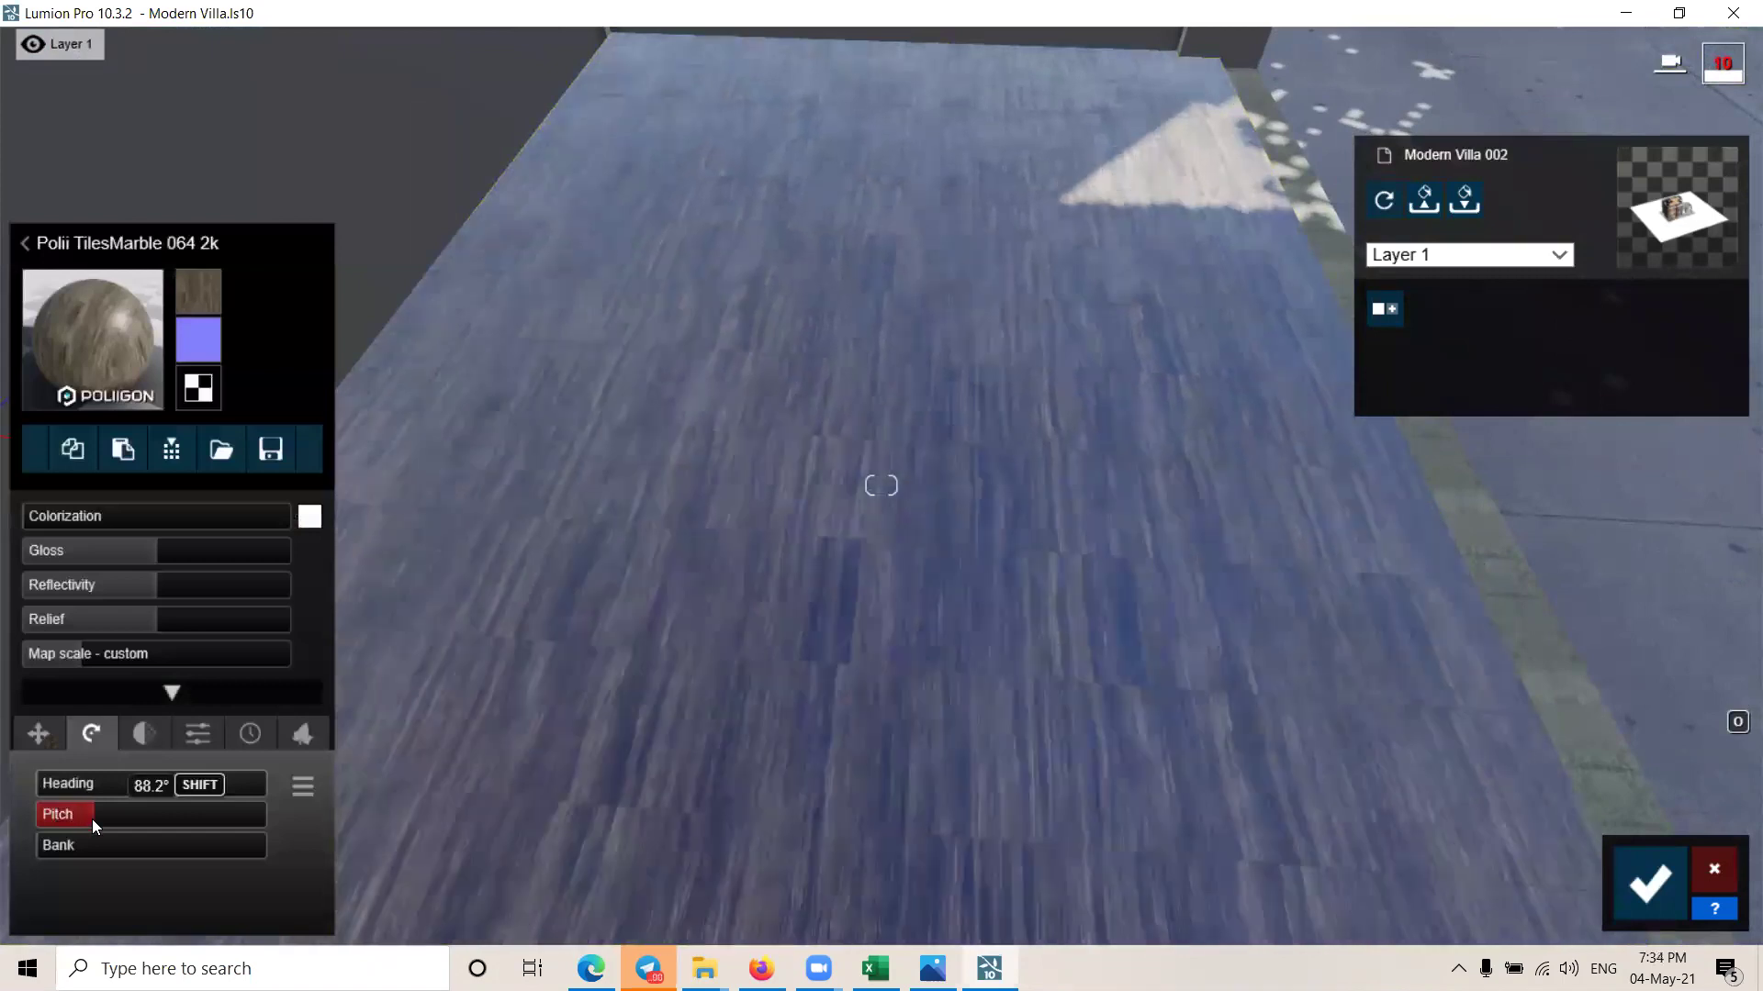
mouse_move(92, 819)
mouse_down()
mouse_move(22, 796)
mouse_move(90, 795)
mouse_up()
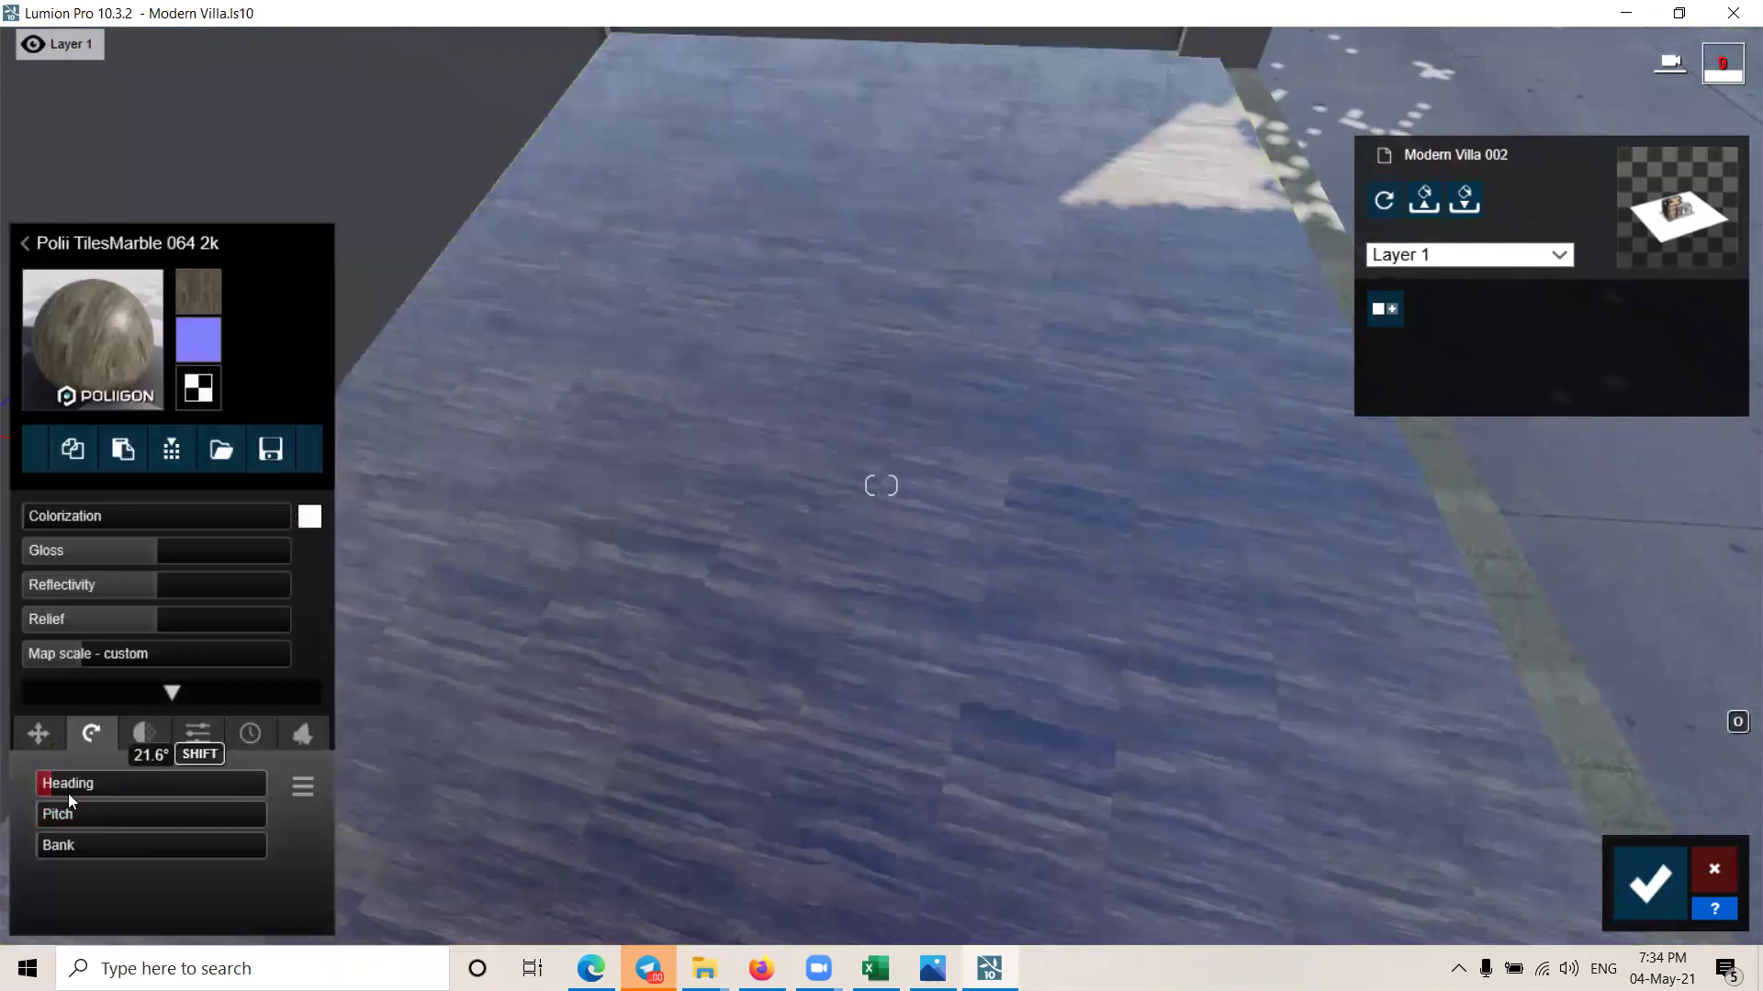
drag(90, 795, 96, 796)
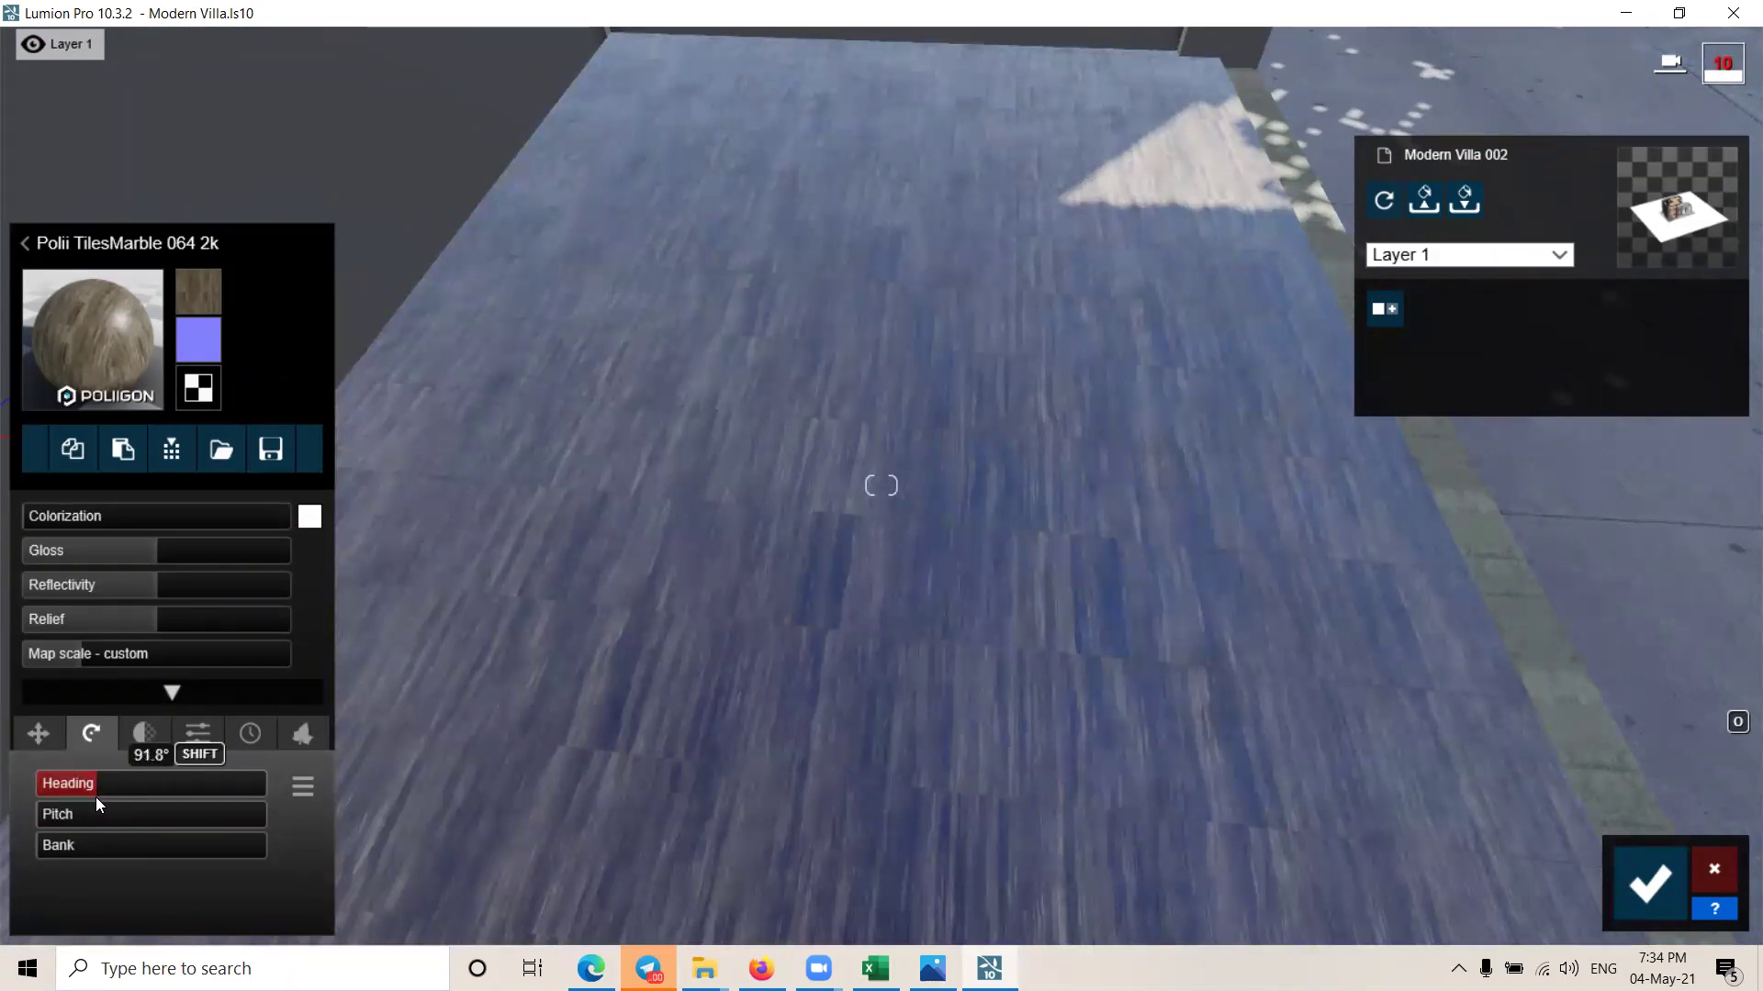
drag(95, 797, 93, 796)
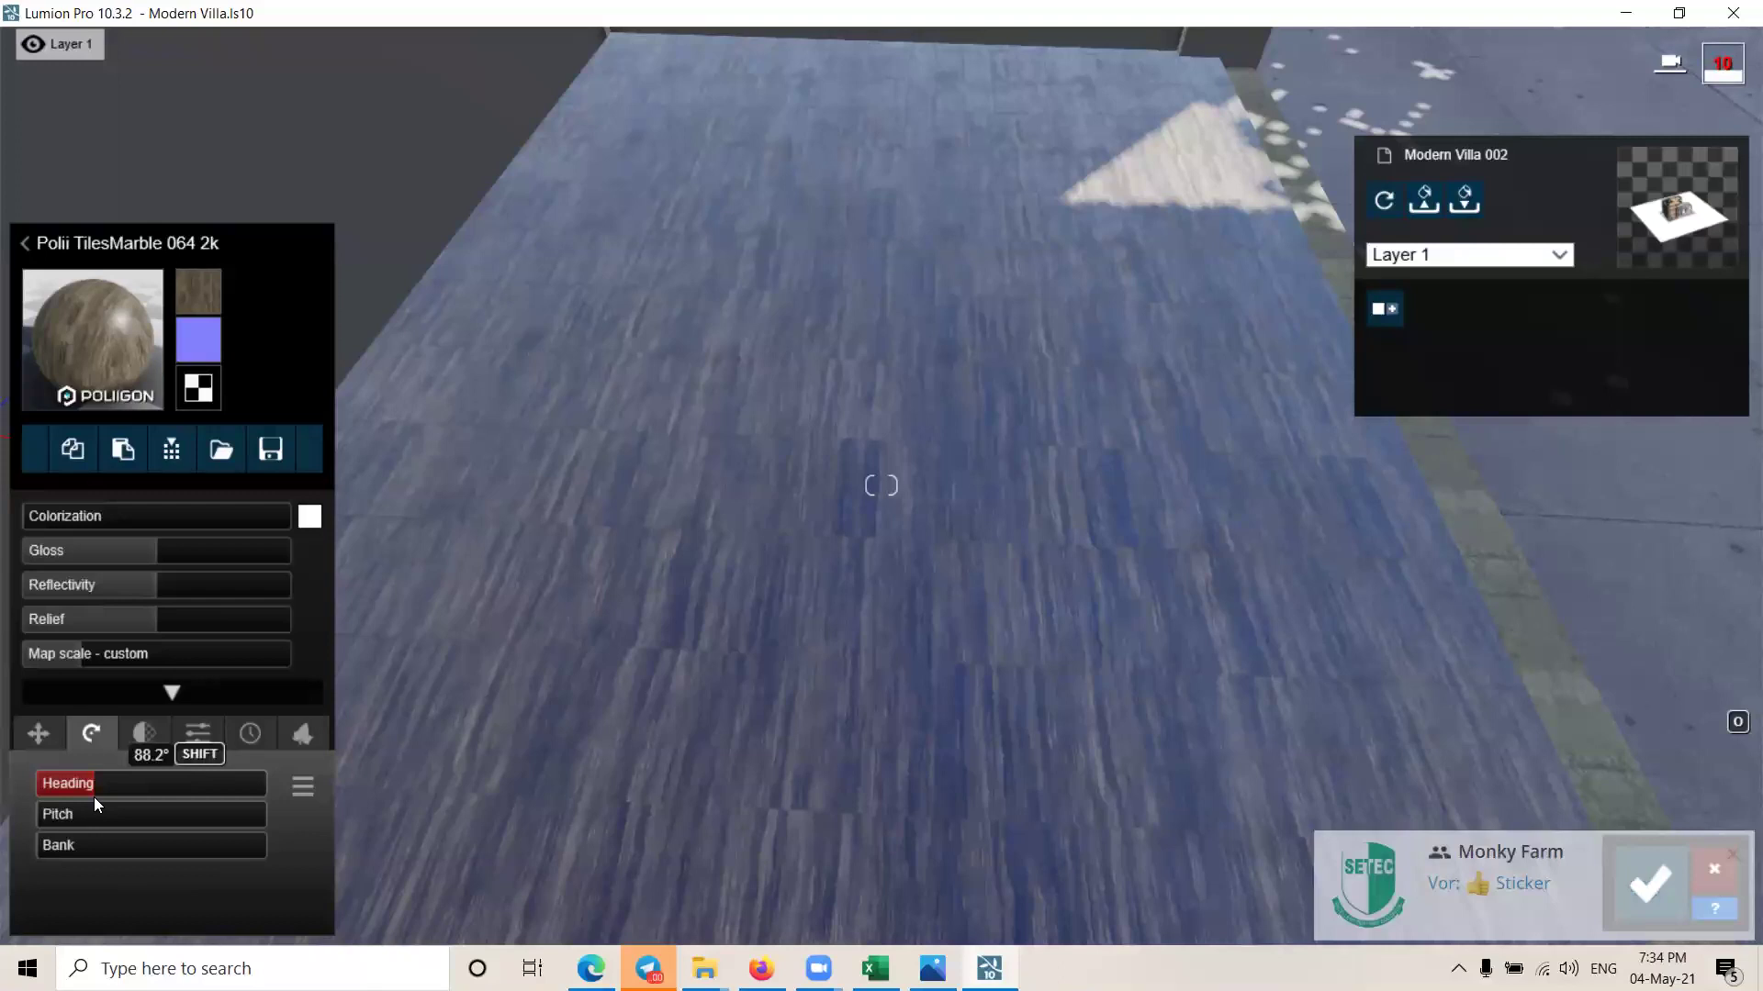
drag(93, 797, 94, 787)
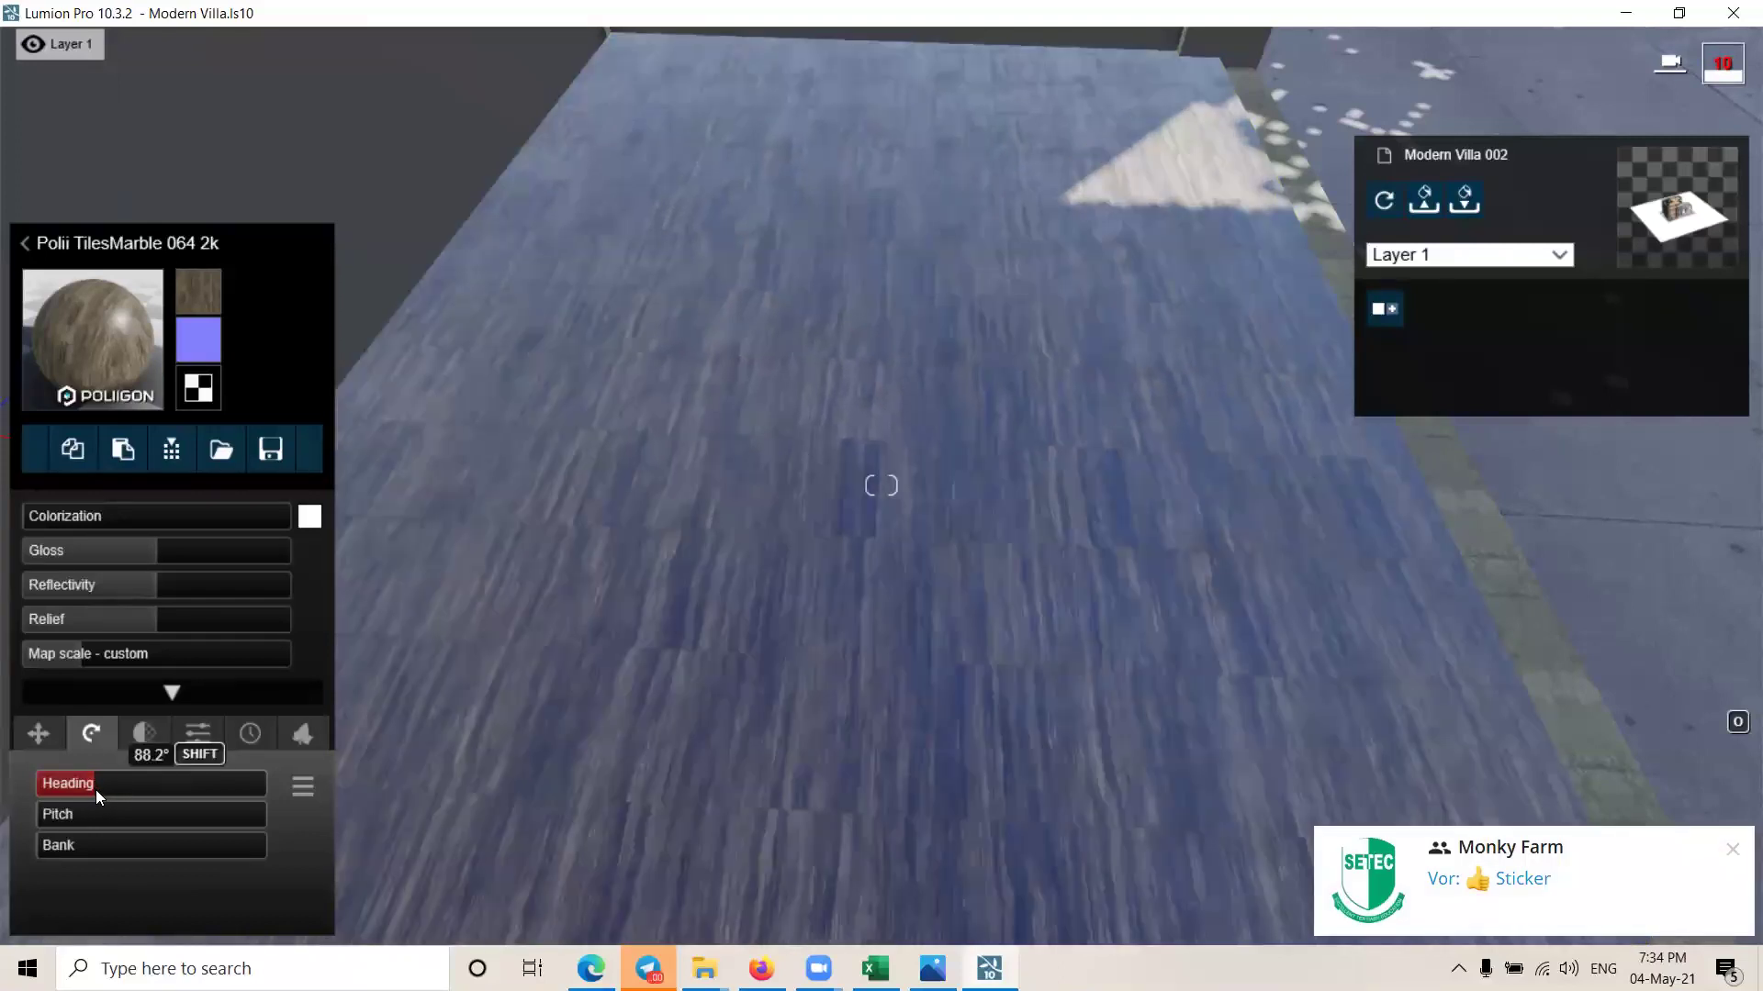
click(96, 789)
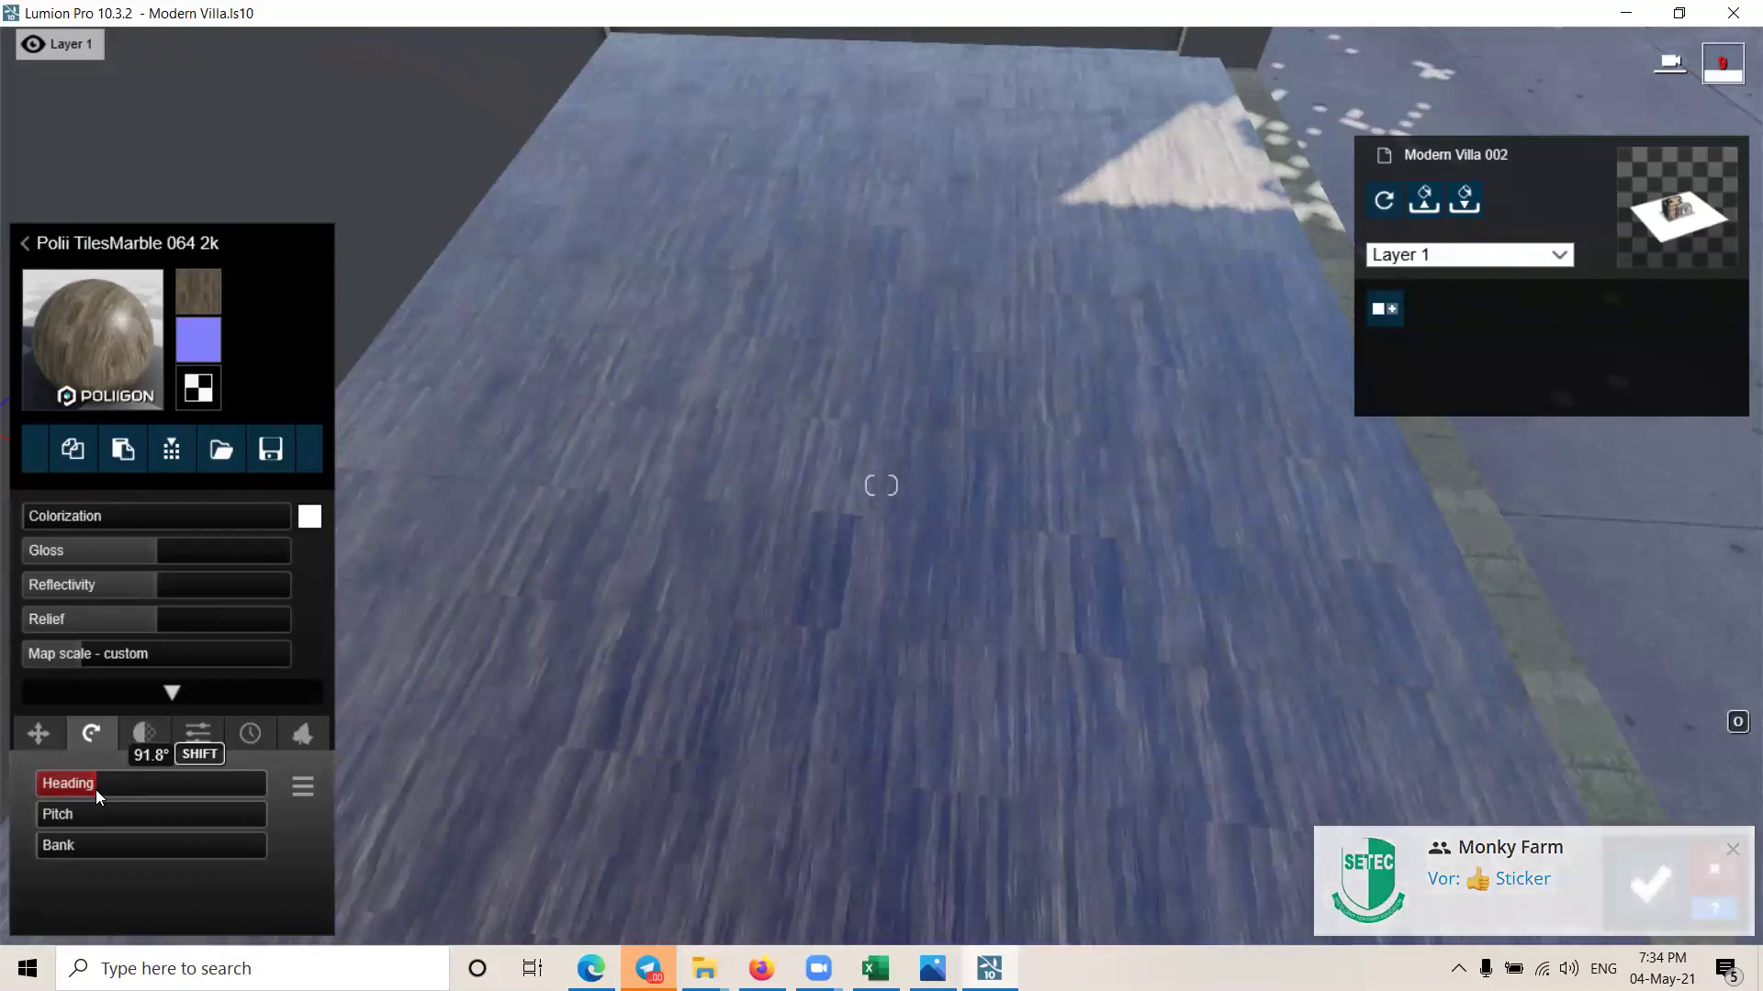
click(95, 792)
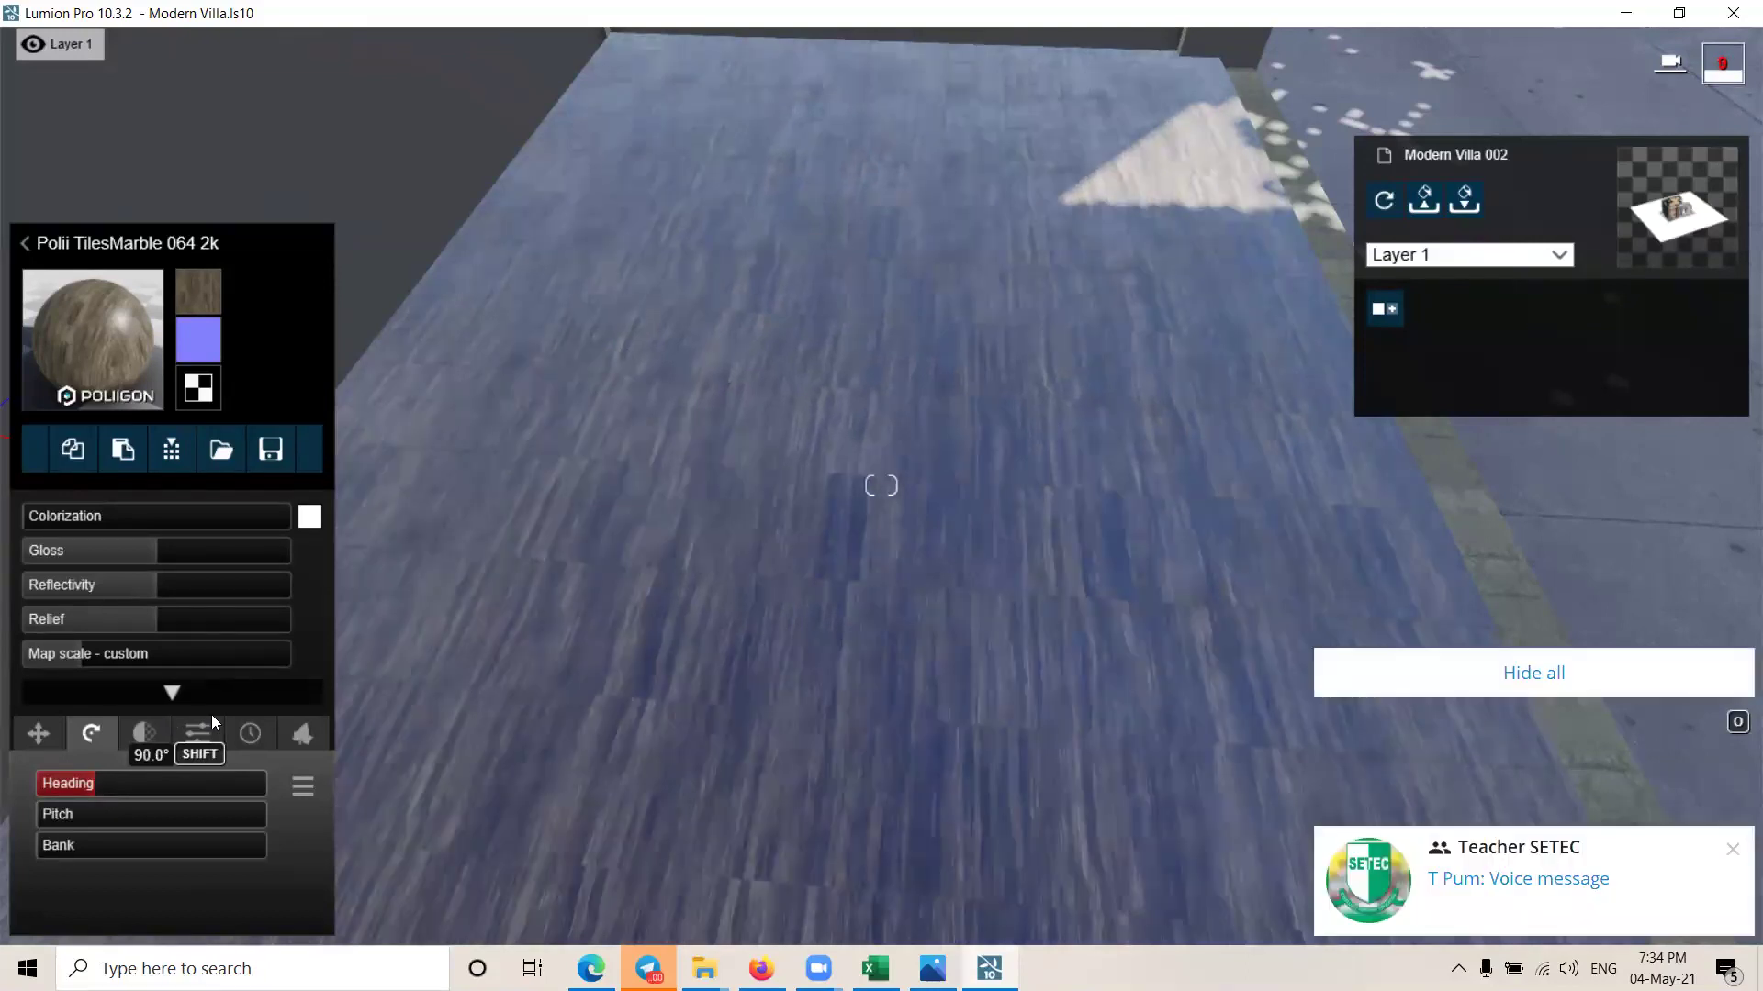
Step: Enlarge the floor tile map scale to about 1.4
scroll(863, 737, down, 3)
mouse_move(863, 736)
right_down()
mouse_move(823, 750)
mouse_move(865, 633)
right_up()
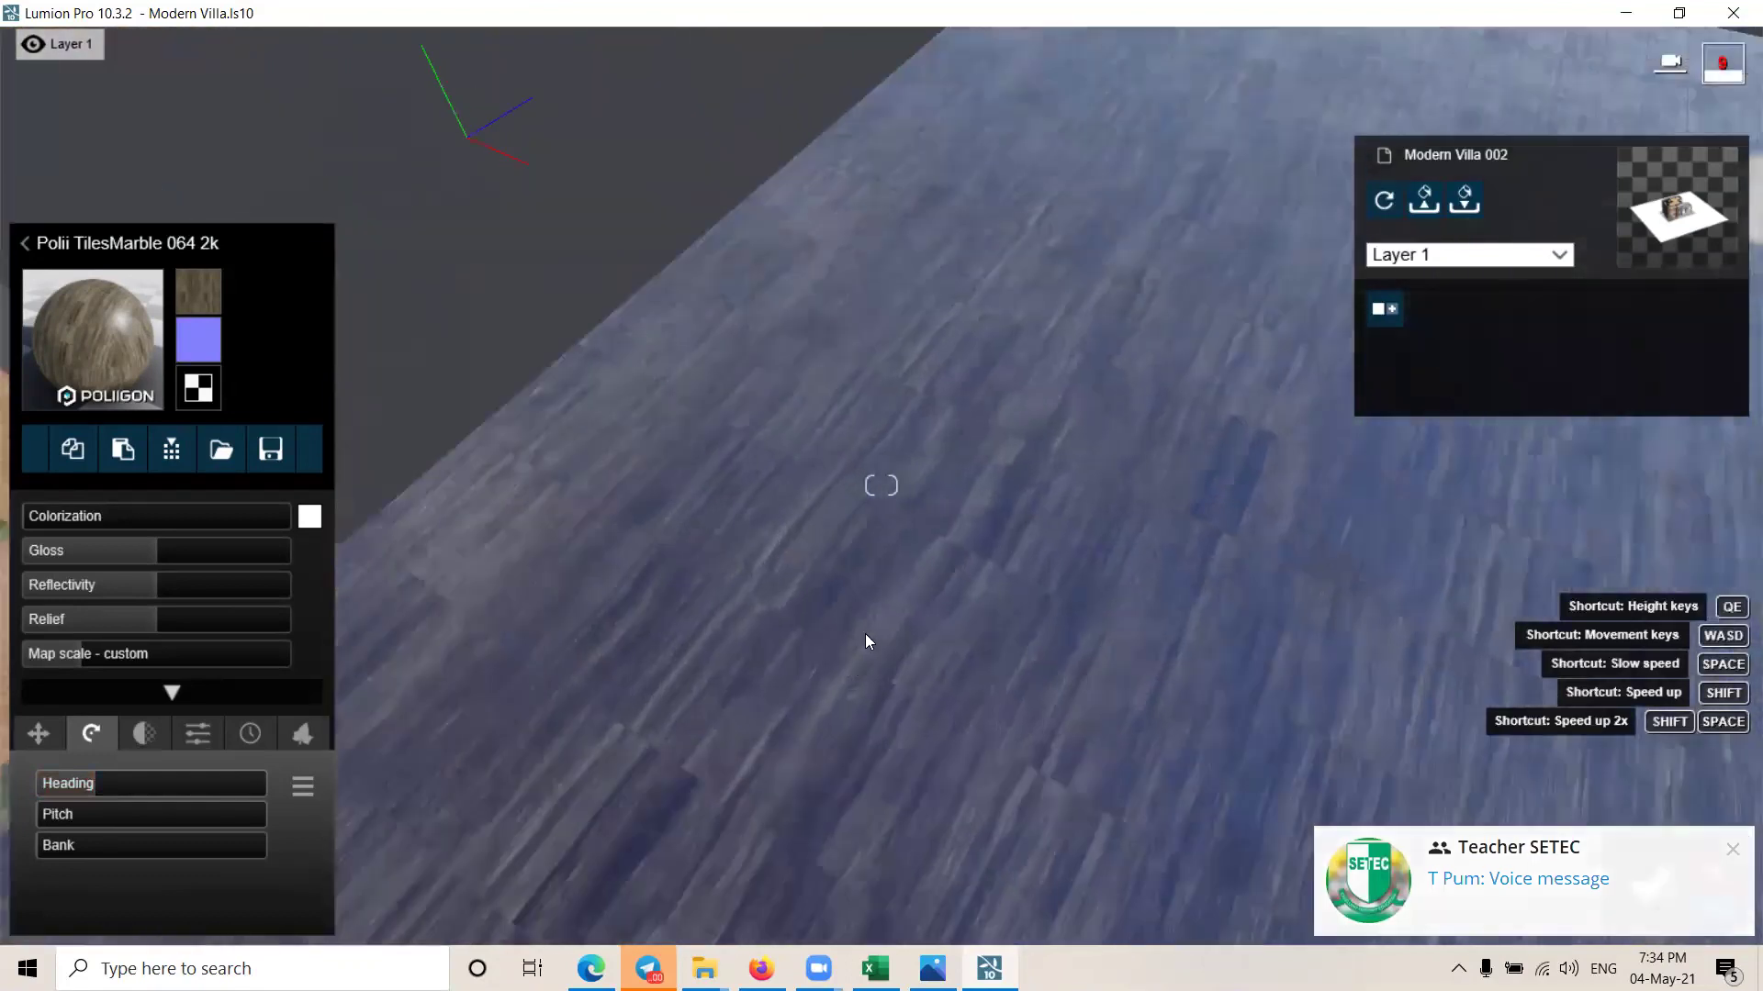
drag(72, 654, 83, 672)
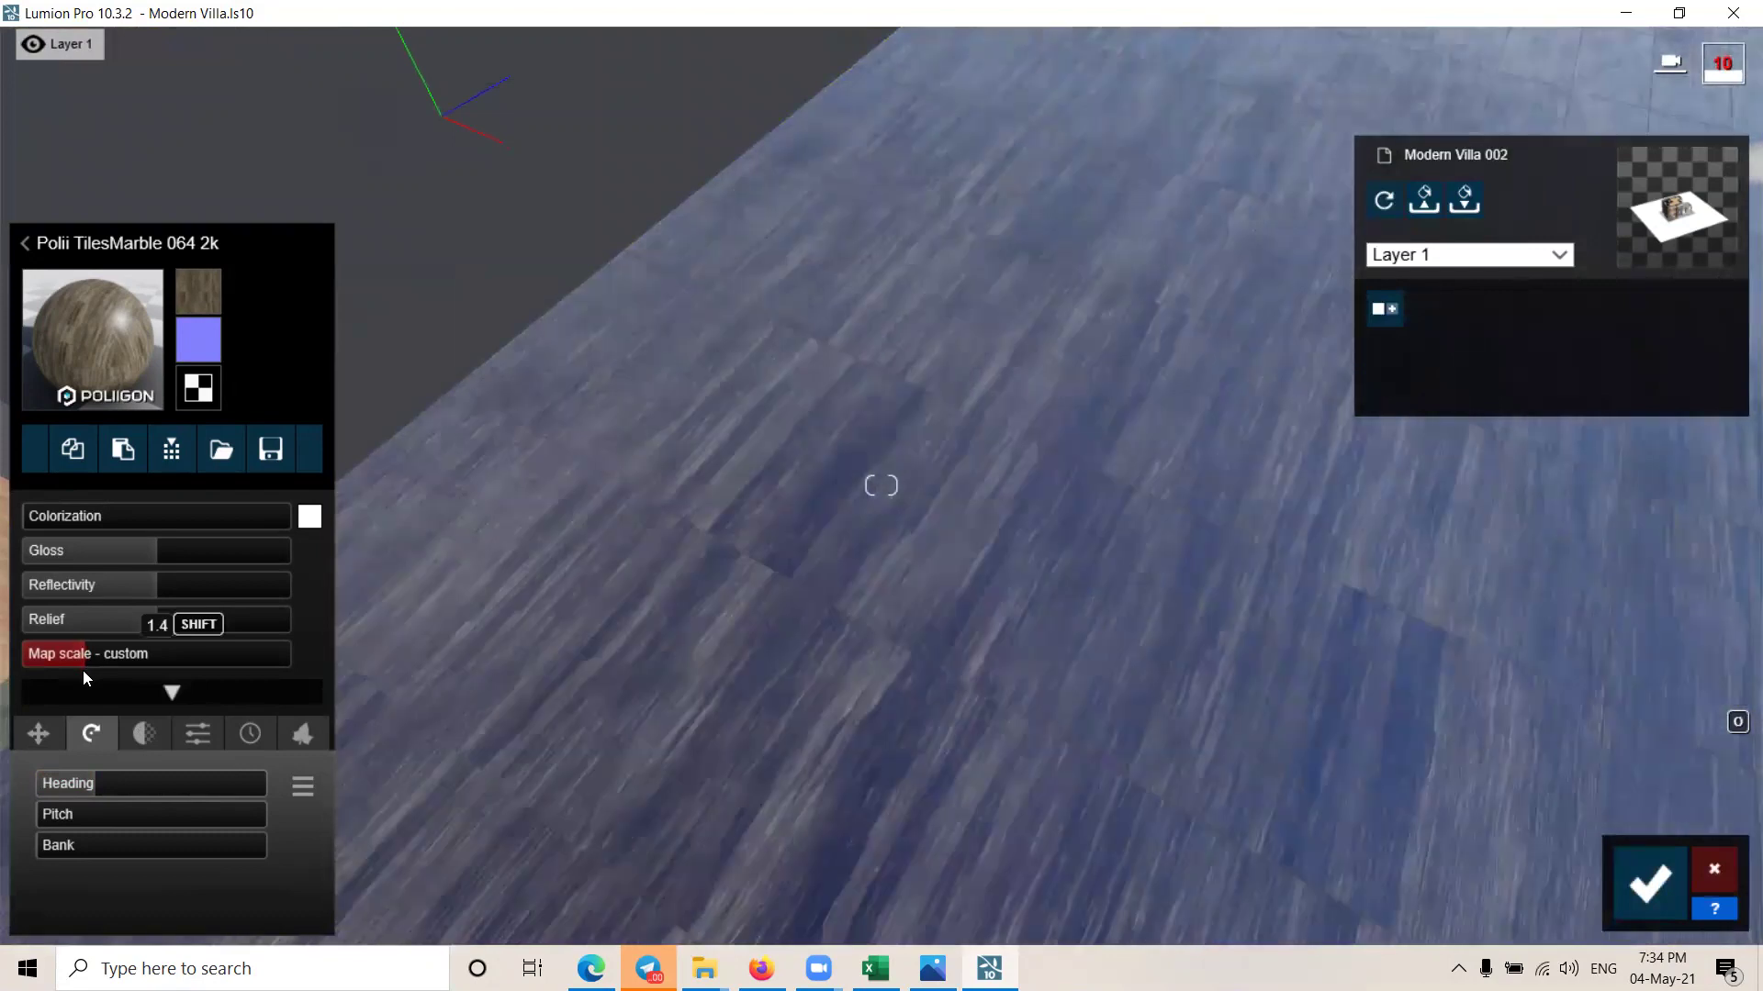
right_drag(1258, 421, 1260, 420)
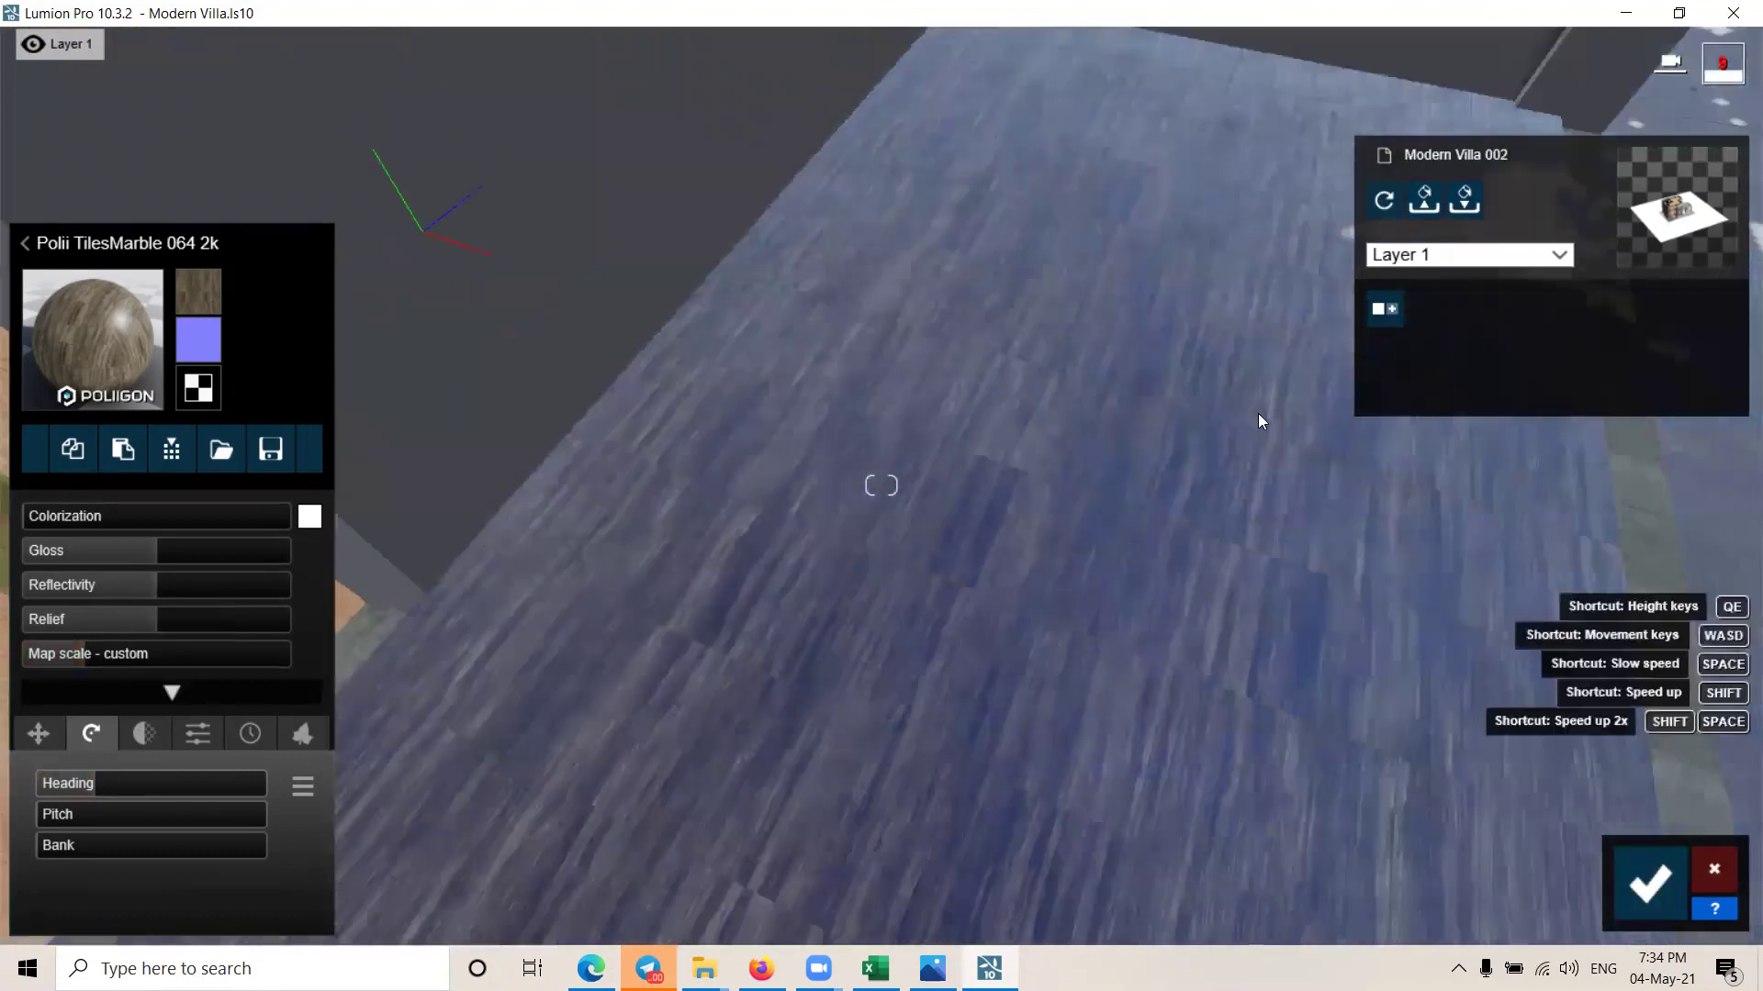
right_drag(1141, 430, 1063, 477)
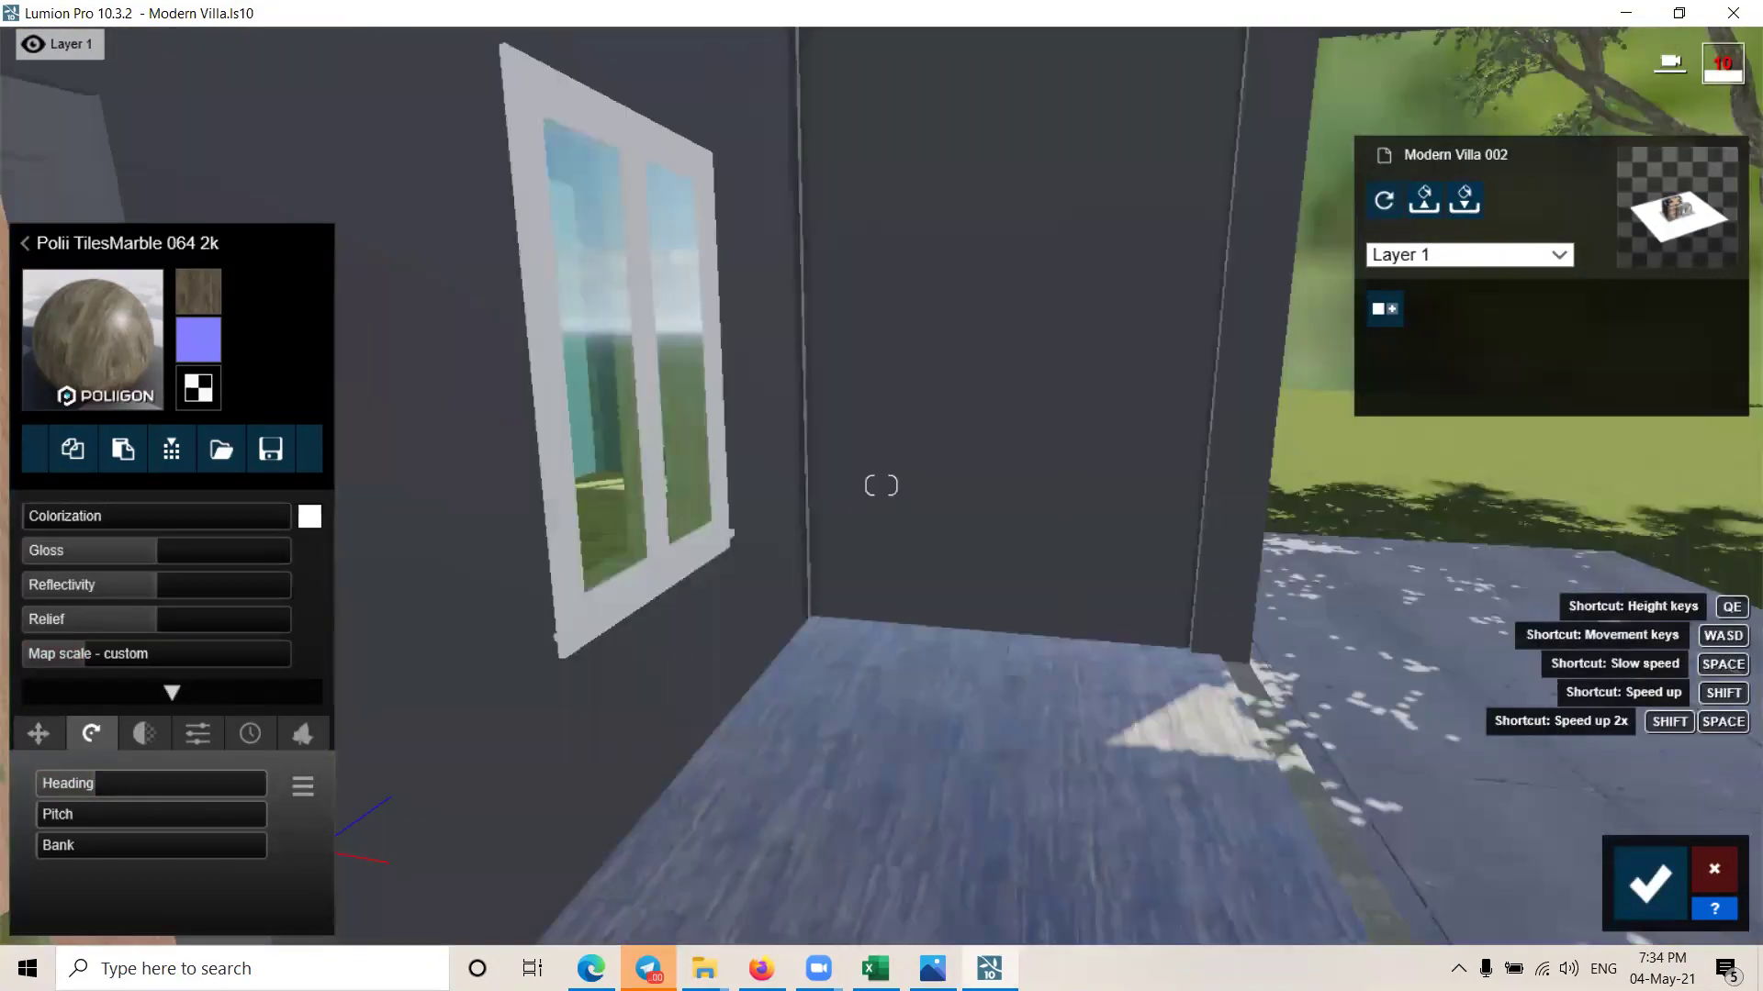
Step: Fly the camera to the entrance door and confirm the floor material changes
key(s)
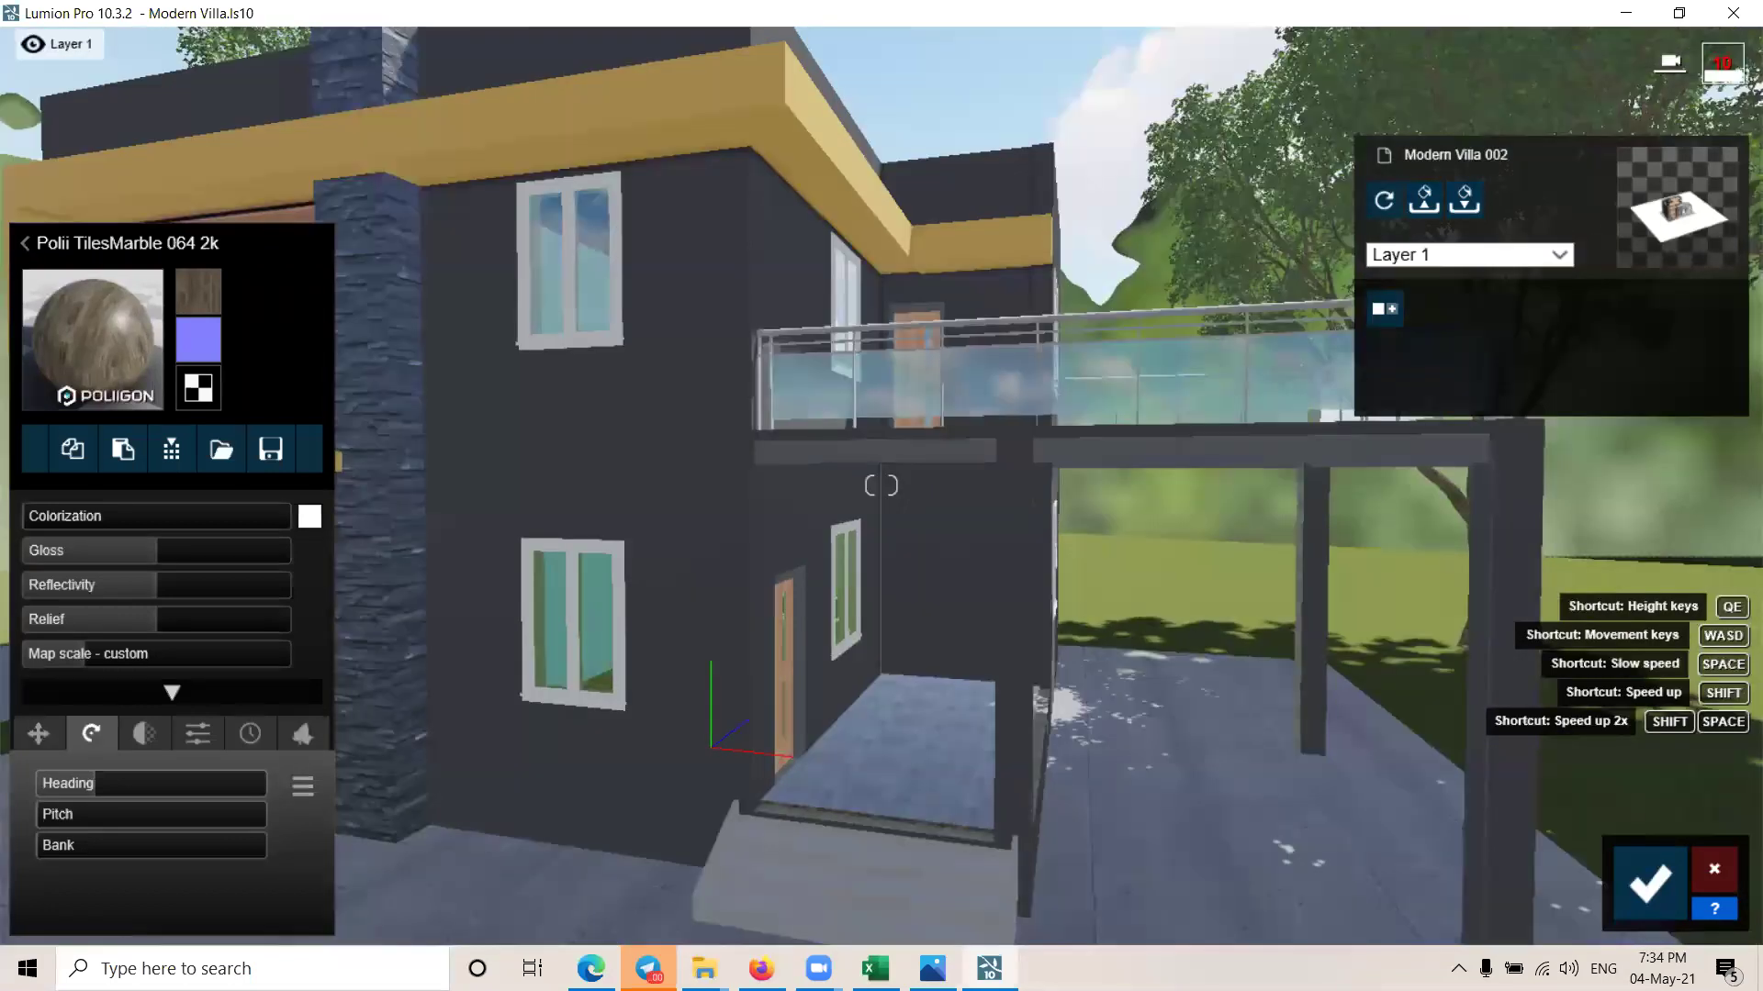
key(a)
key(w)
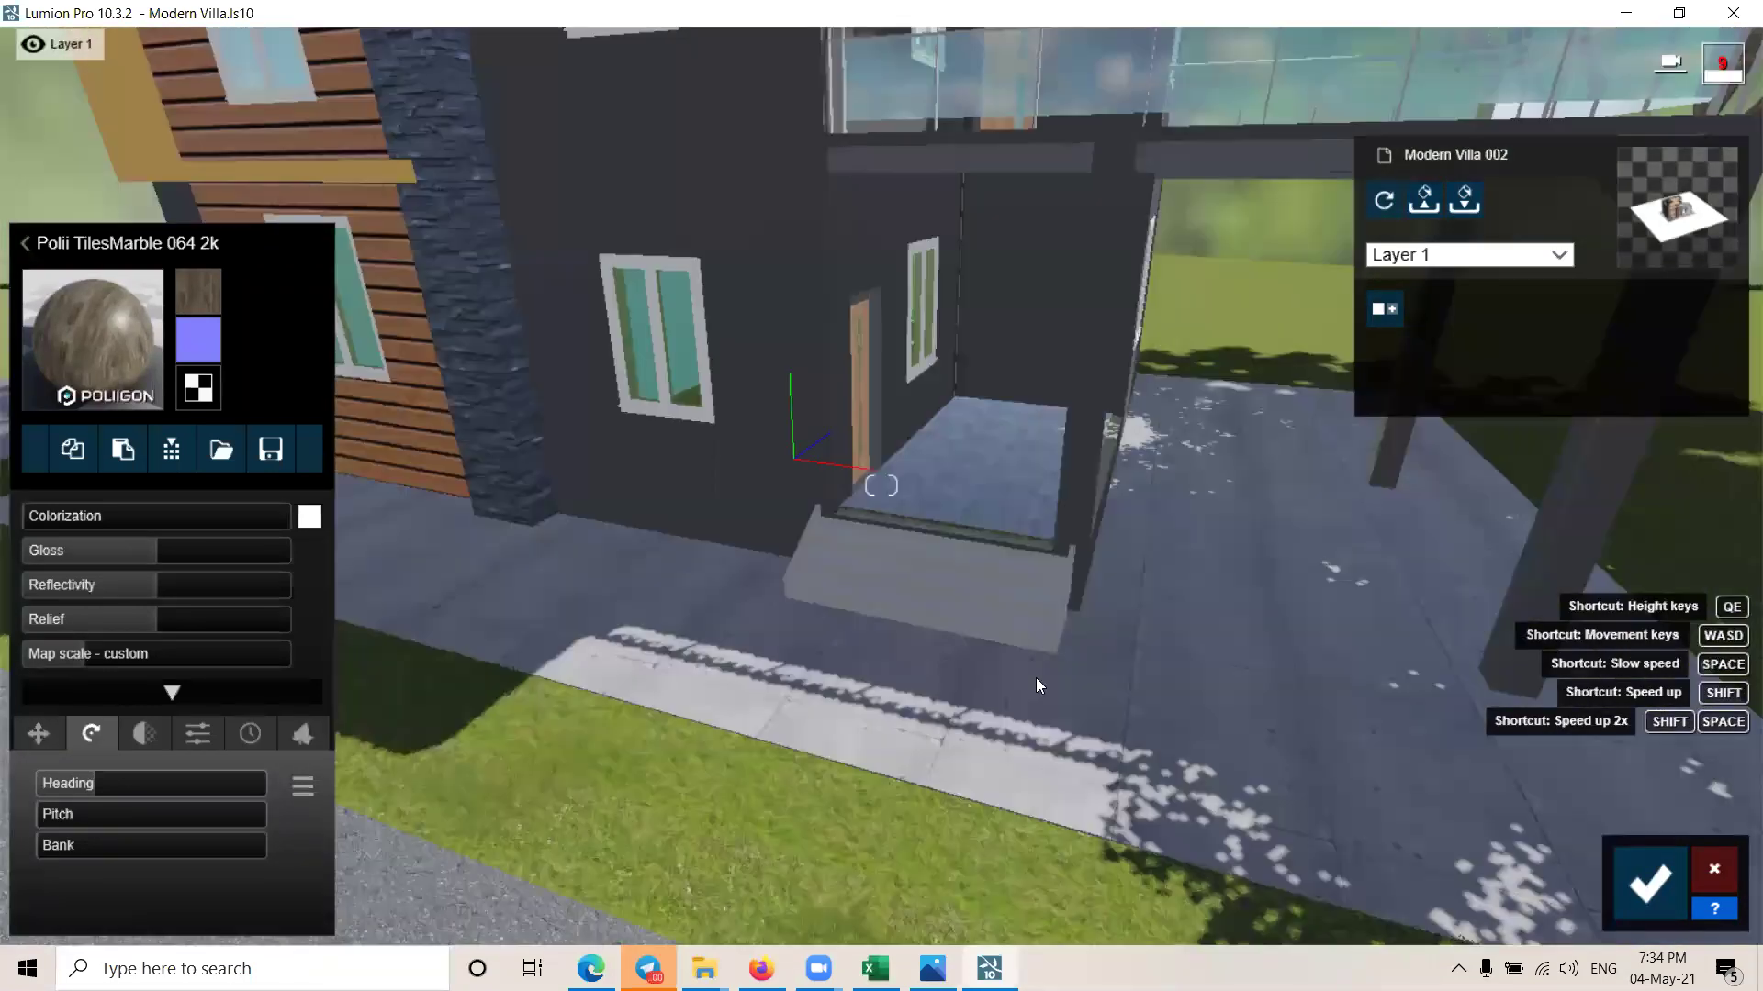
key(w)
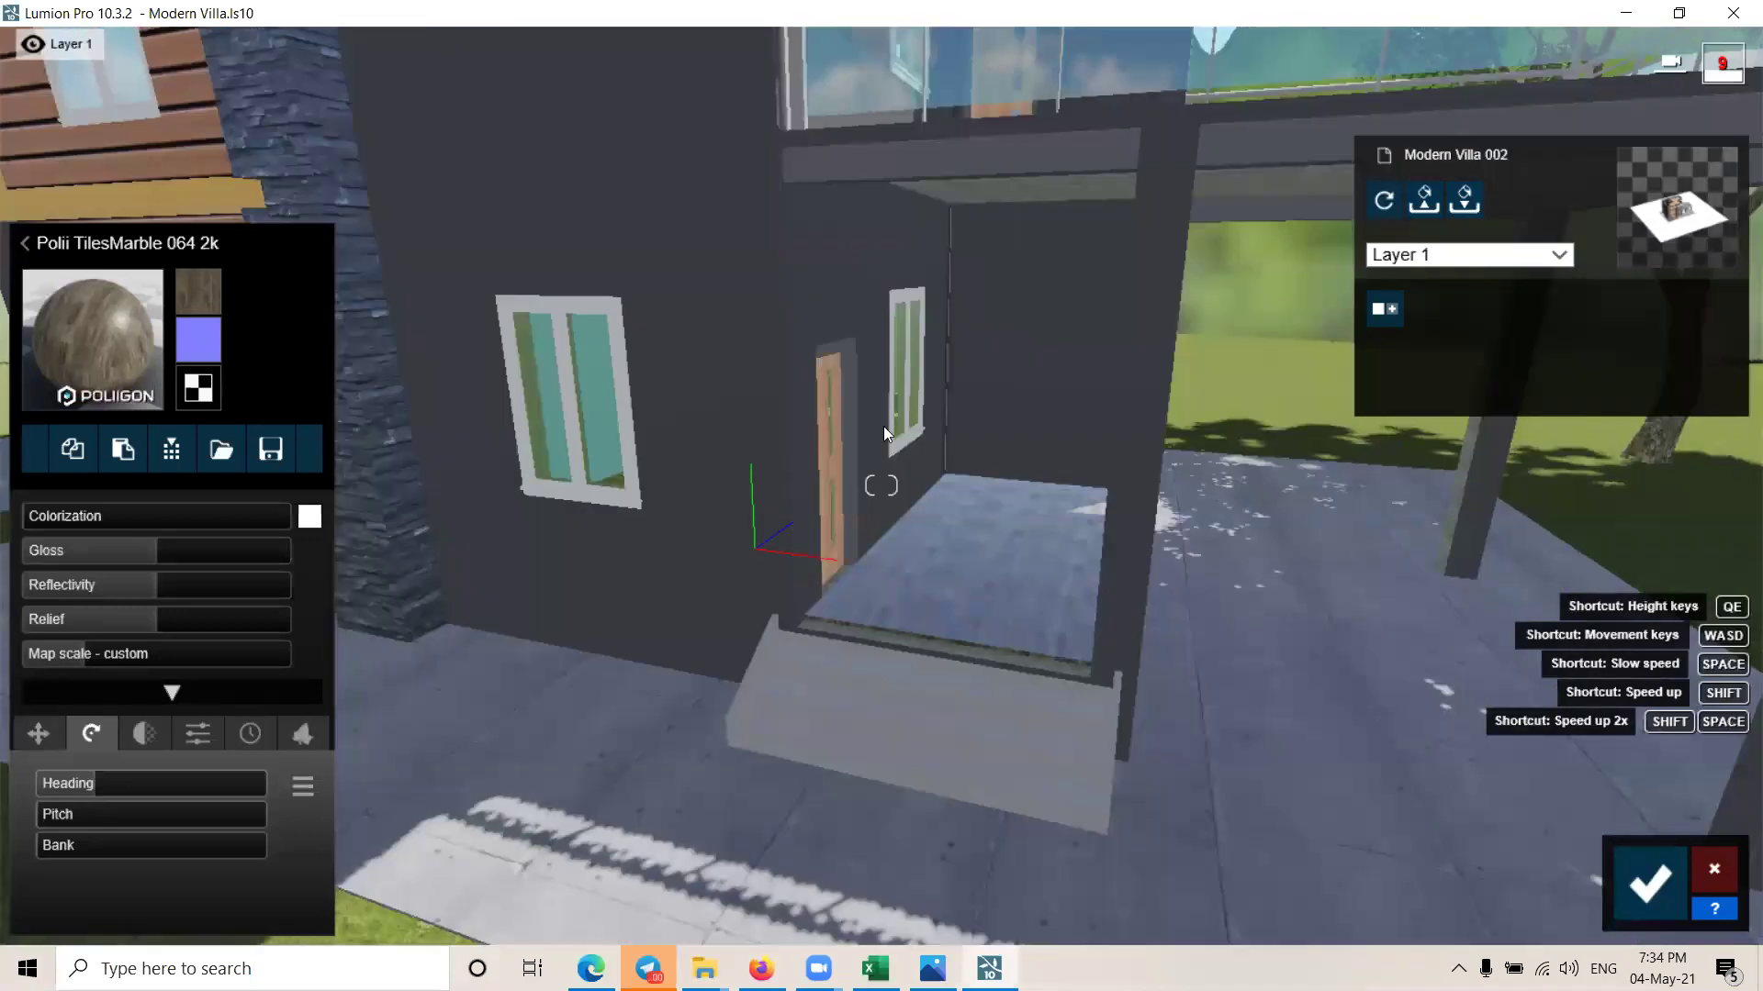
key(w)
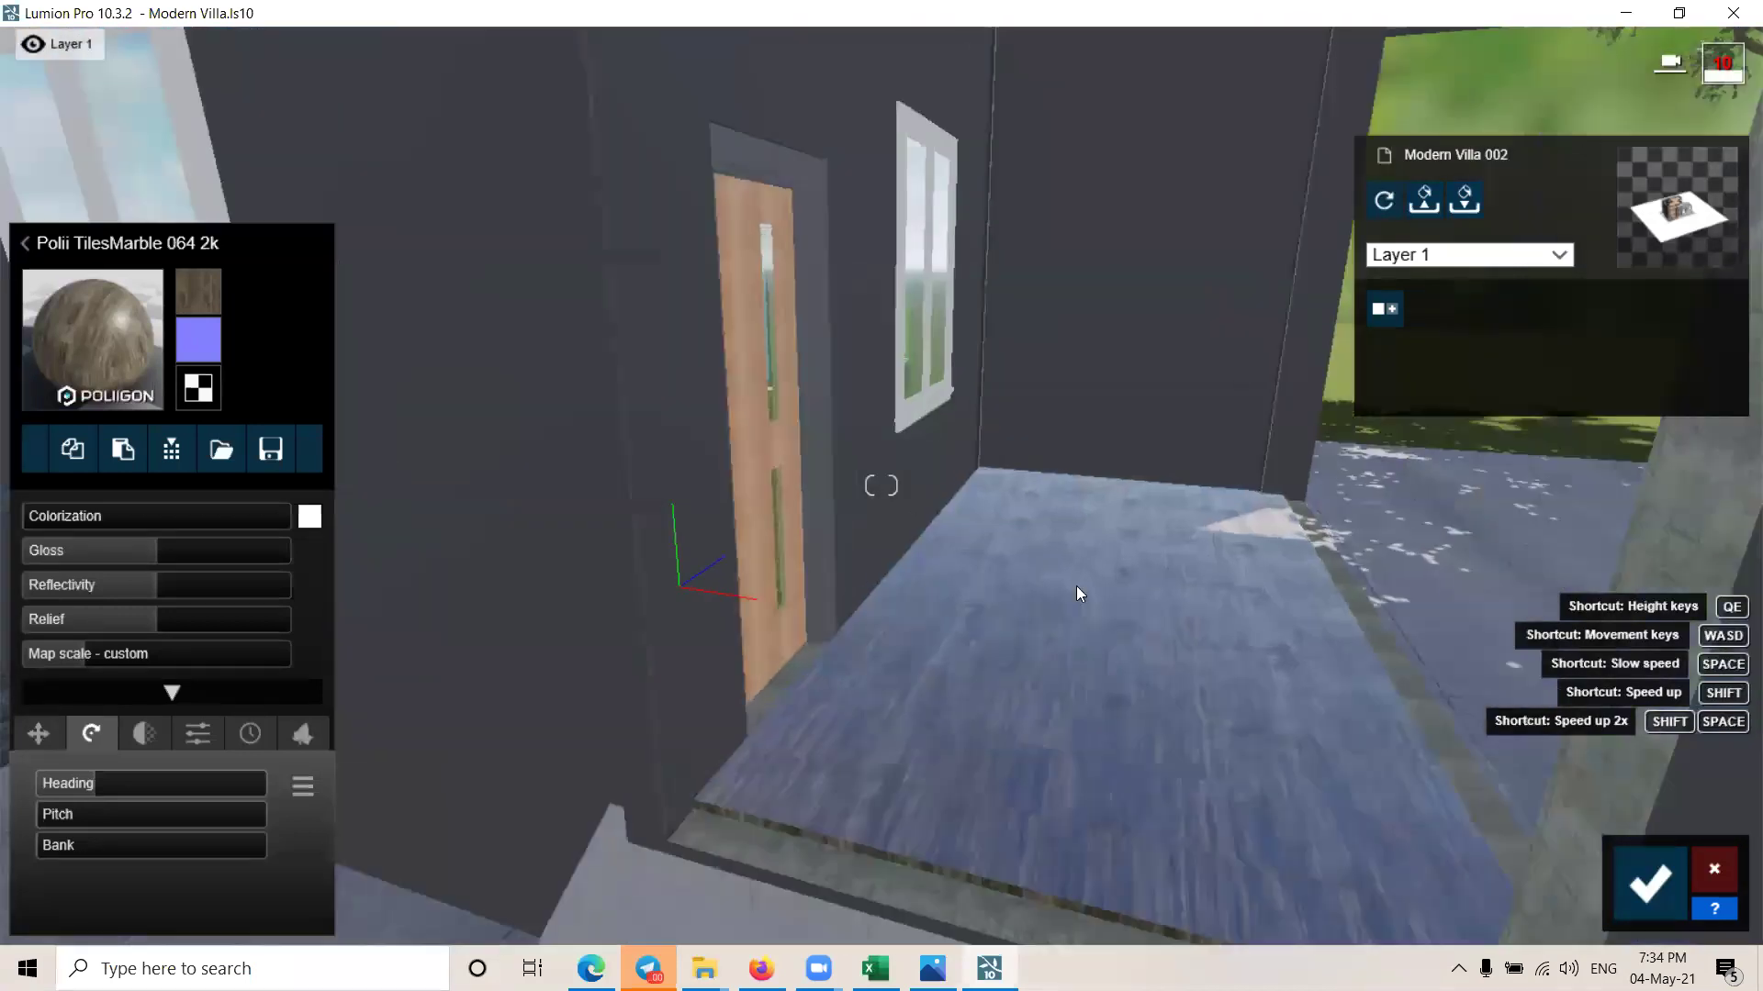
key(w)
click(1650, 889)
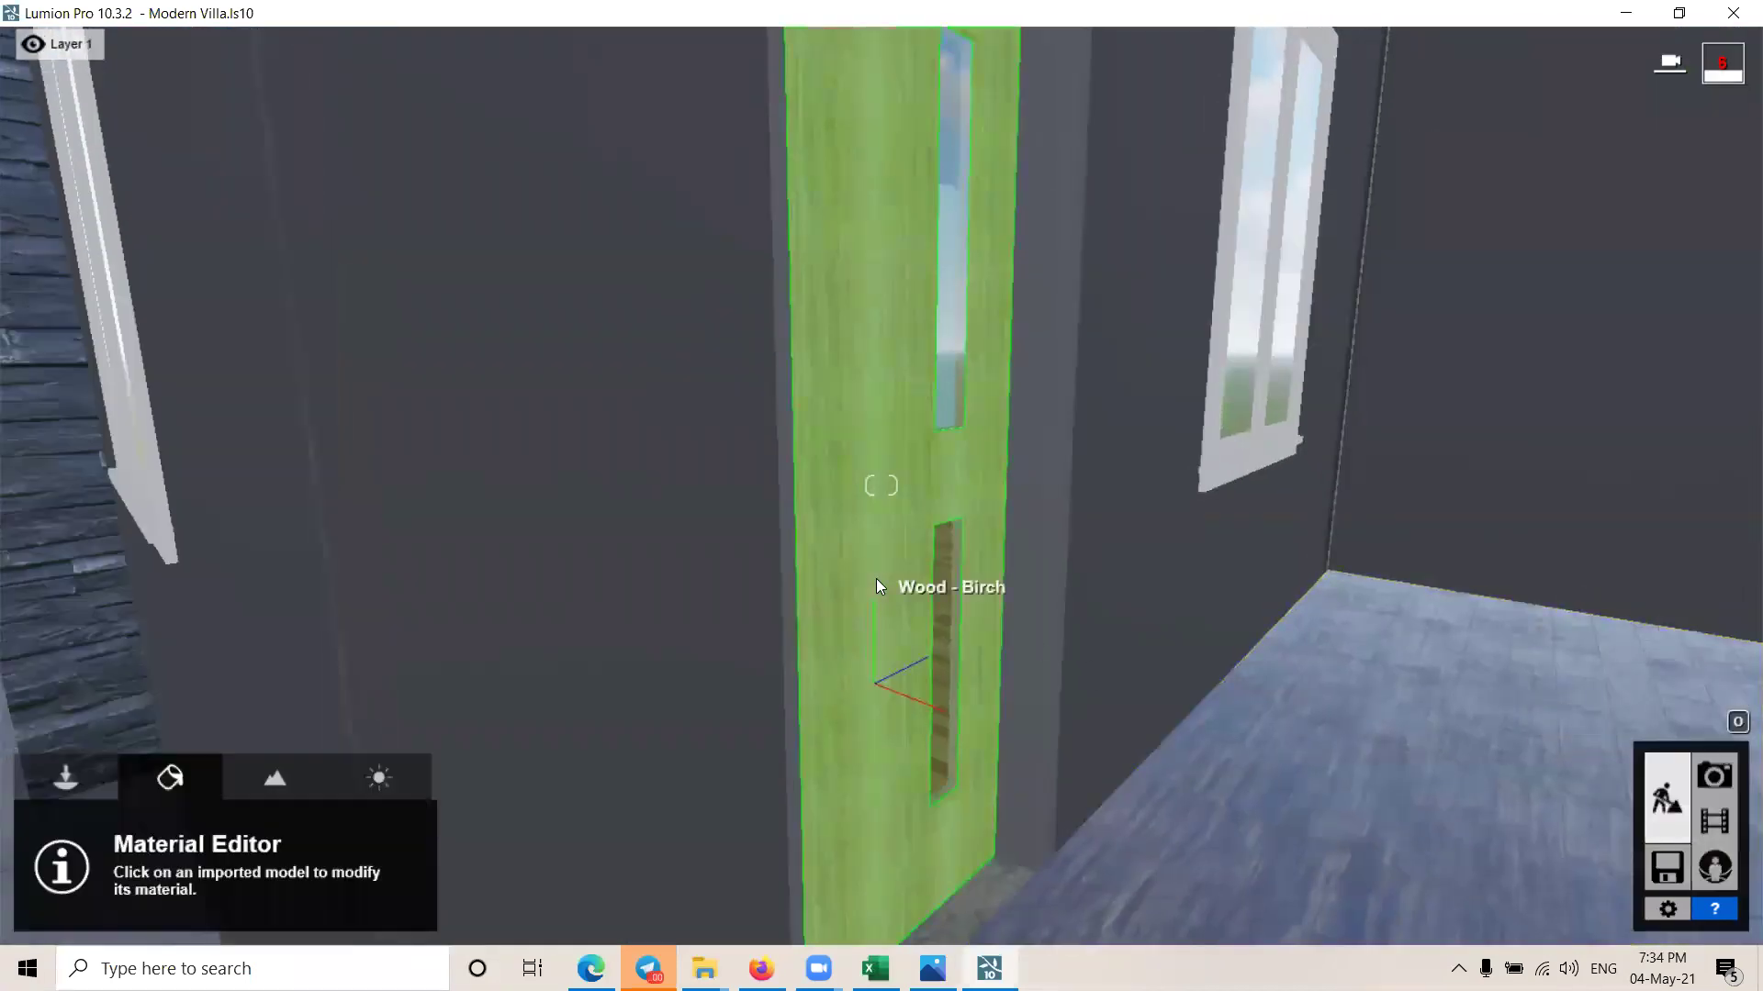
Step: Select the entrance door and browse the Outdoor wood materials for it
click(877, 581)
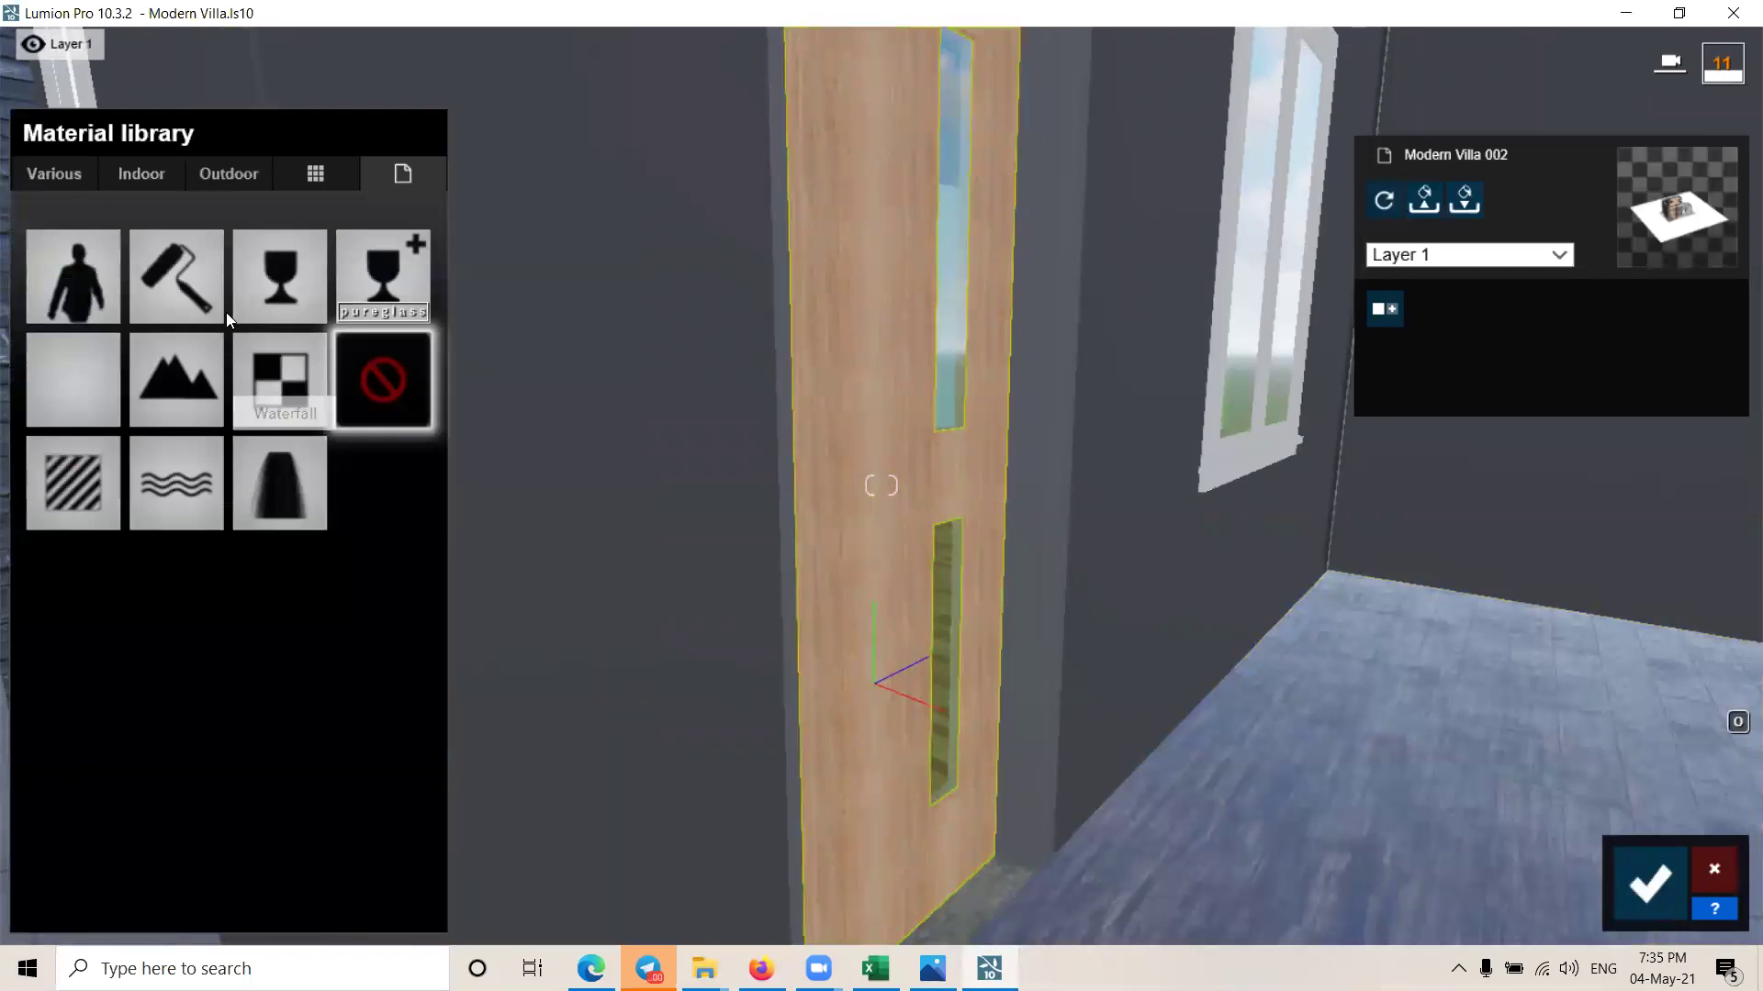
click(230, 184)
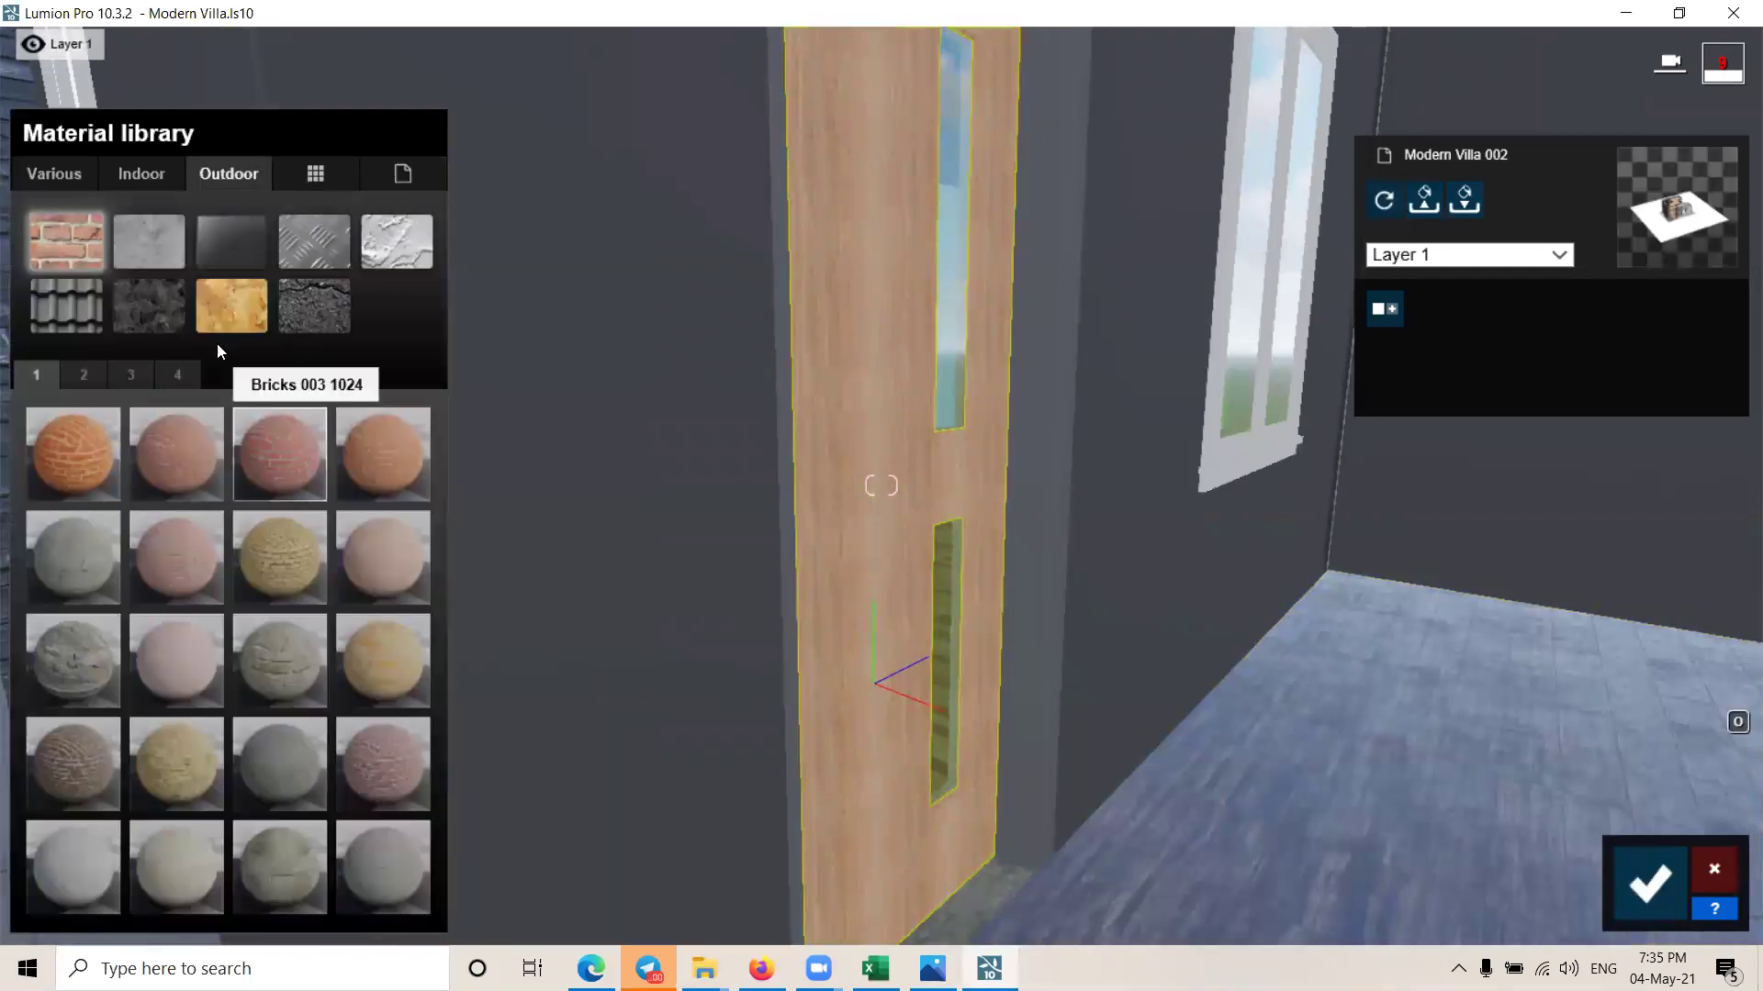
click(235, 314)
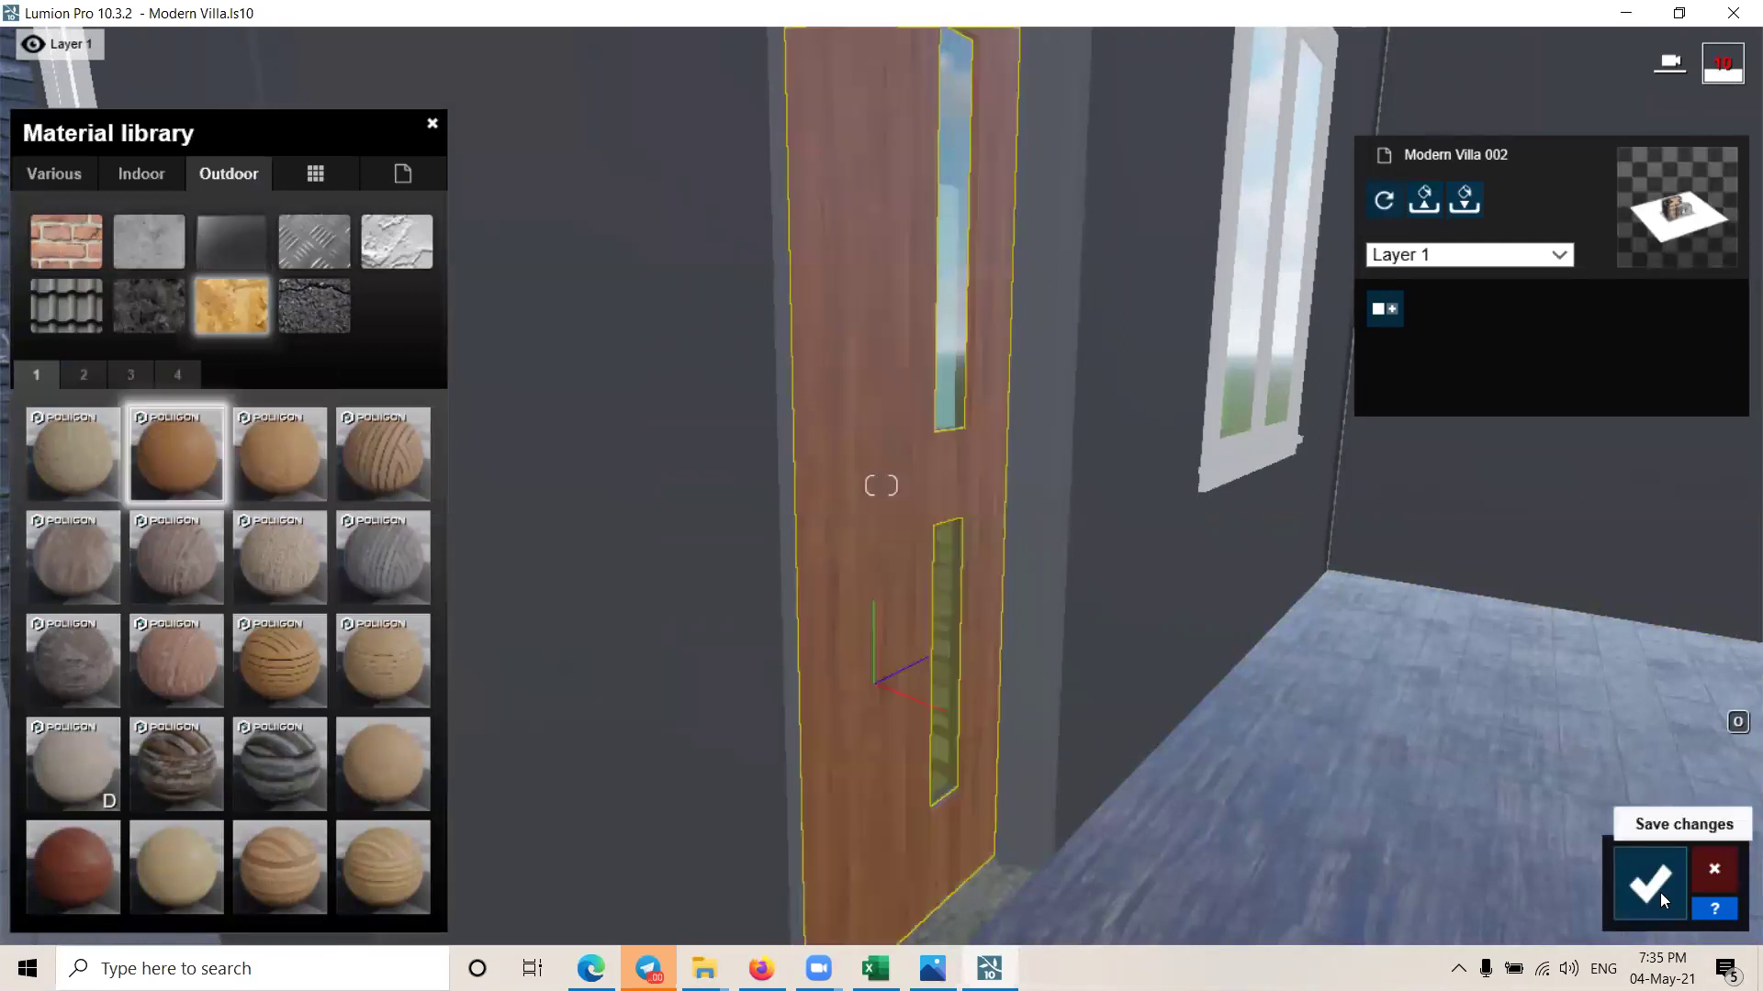
Step: Give the porch ceiling a Standard material with the copied dark wall material pasted in, and save
key(Escape)
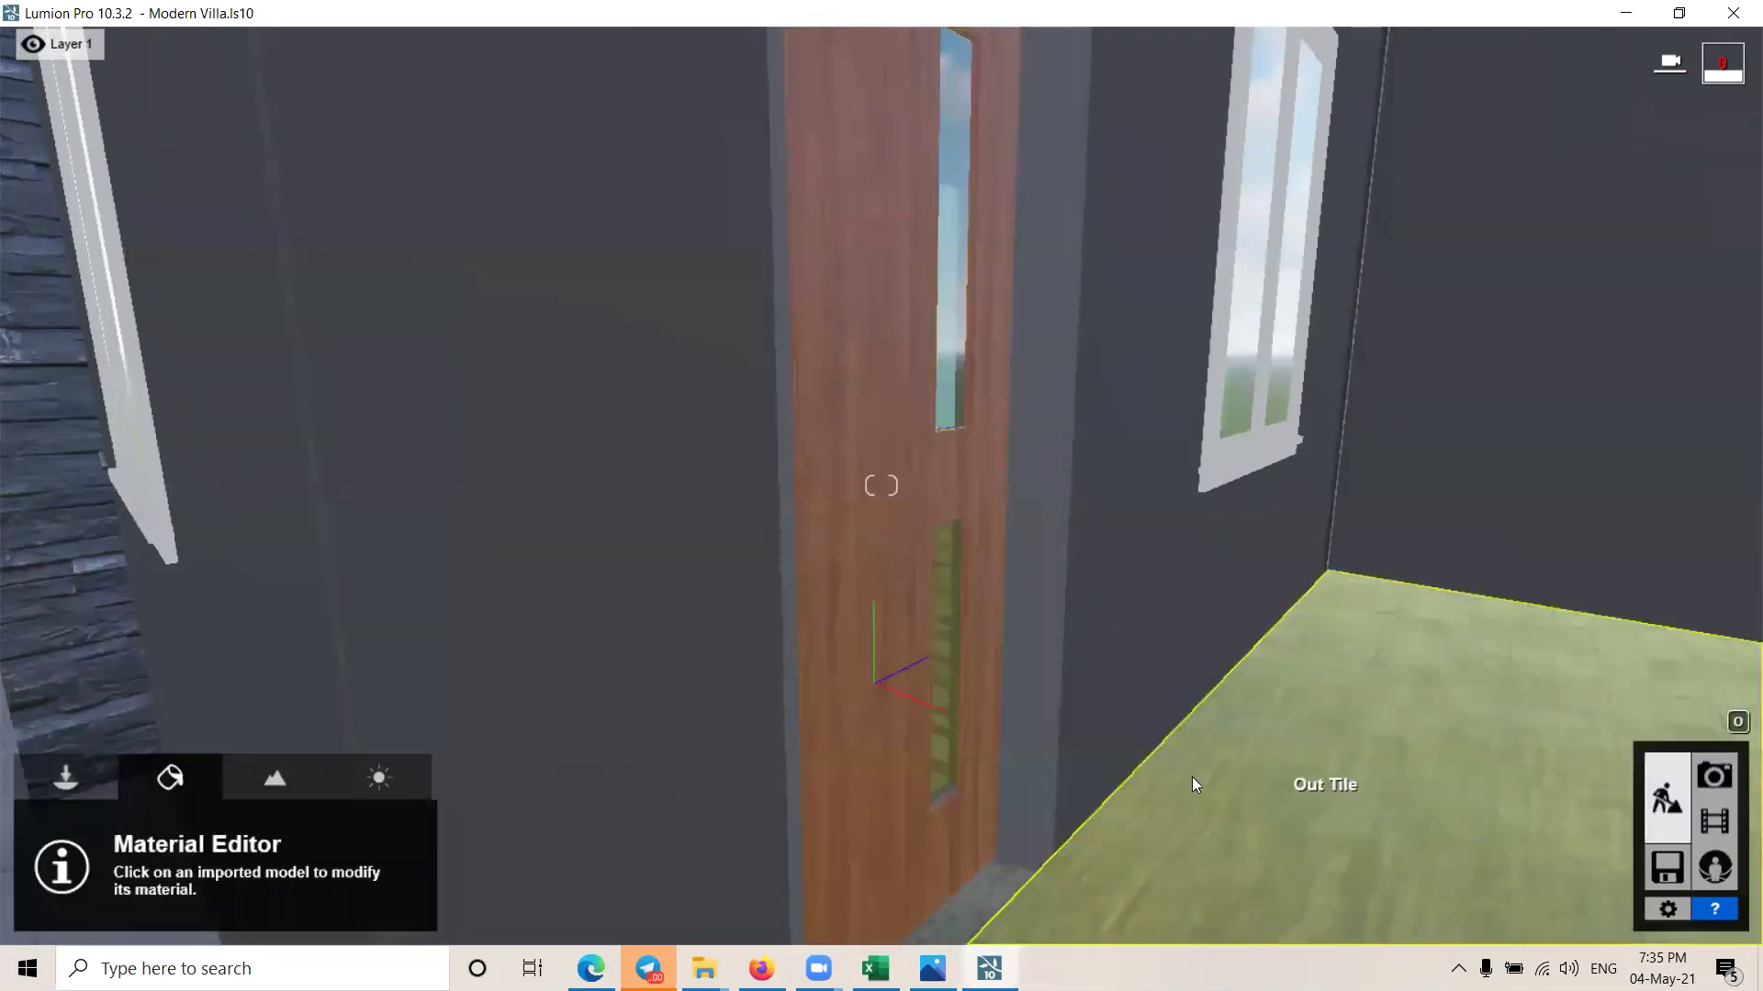
right_drag(1193, 778, 1129, 779)
right_drag(1224, 643, 1305, 812)
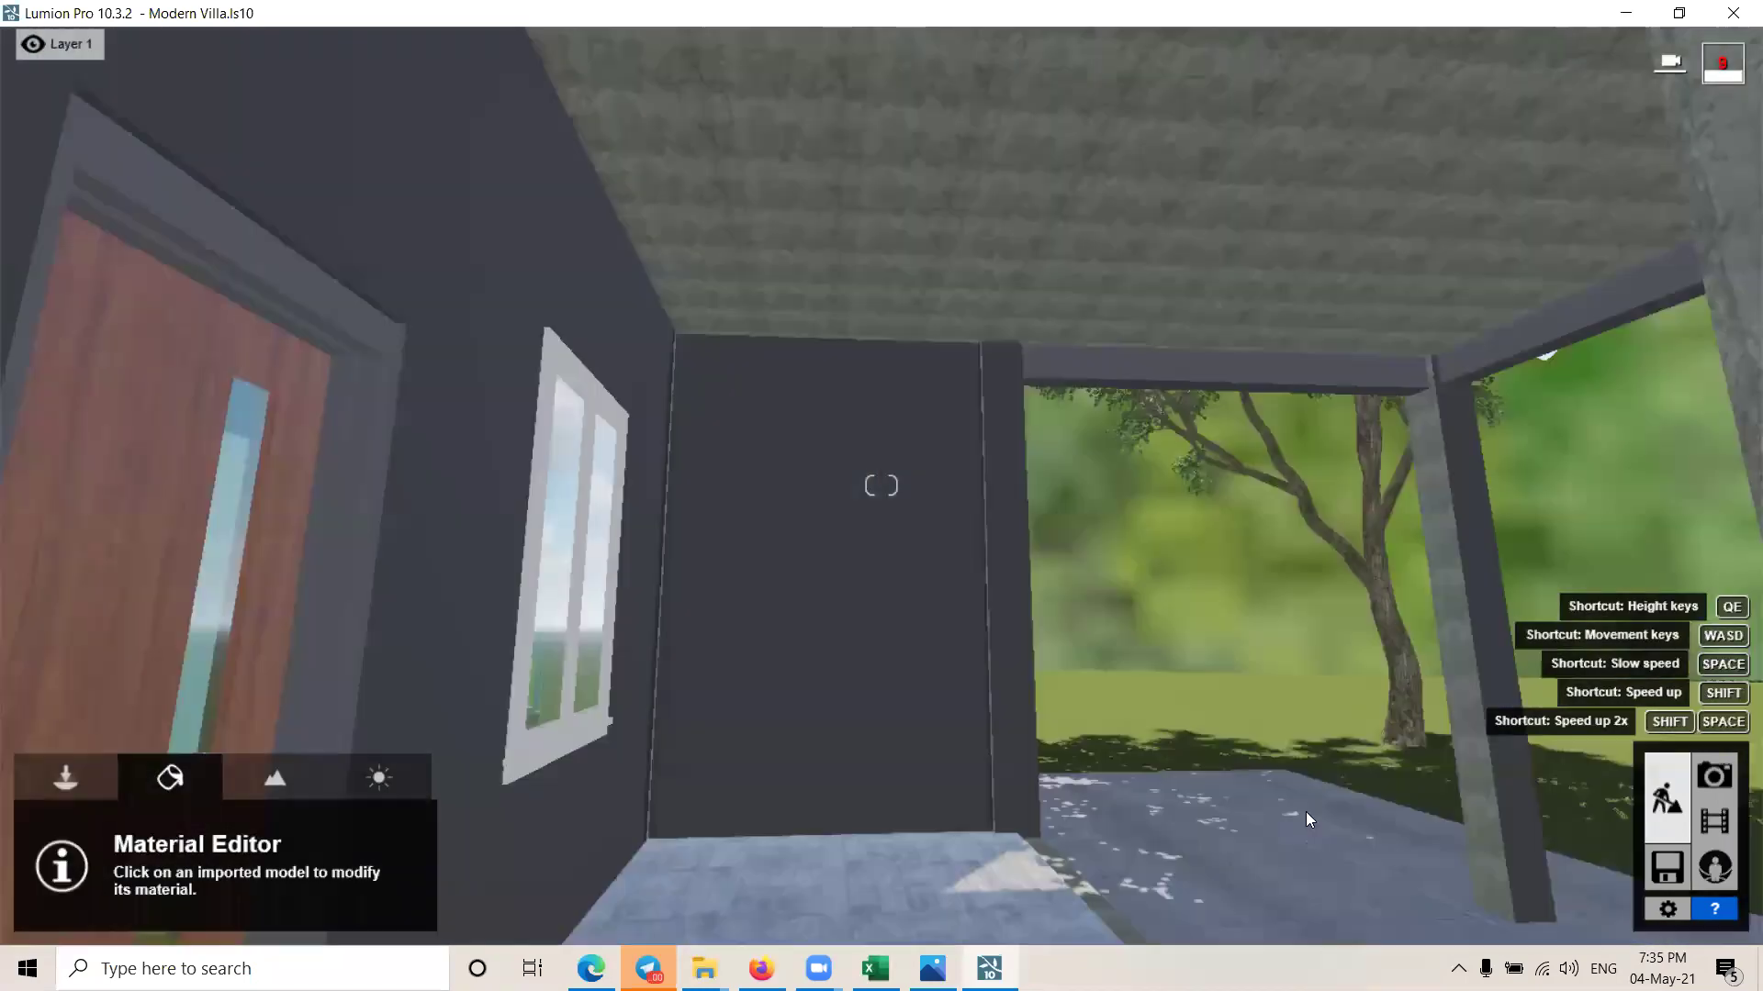
mouse_move(1053, 467)
right_down()
mouse_move(898, 284)
mouse_move(822, 264)
right_up()
key(s)
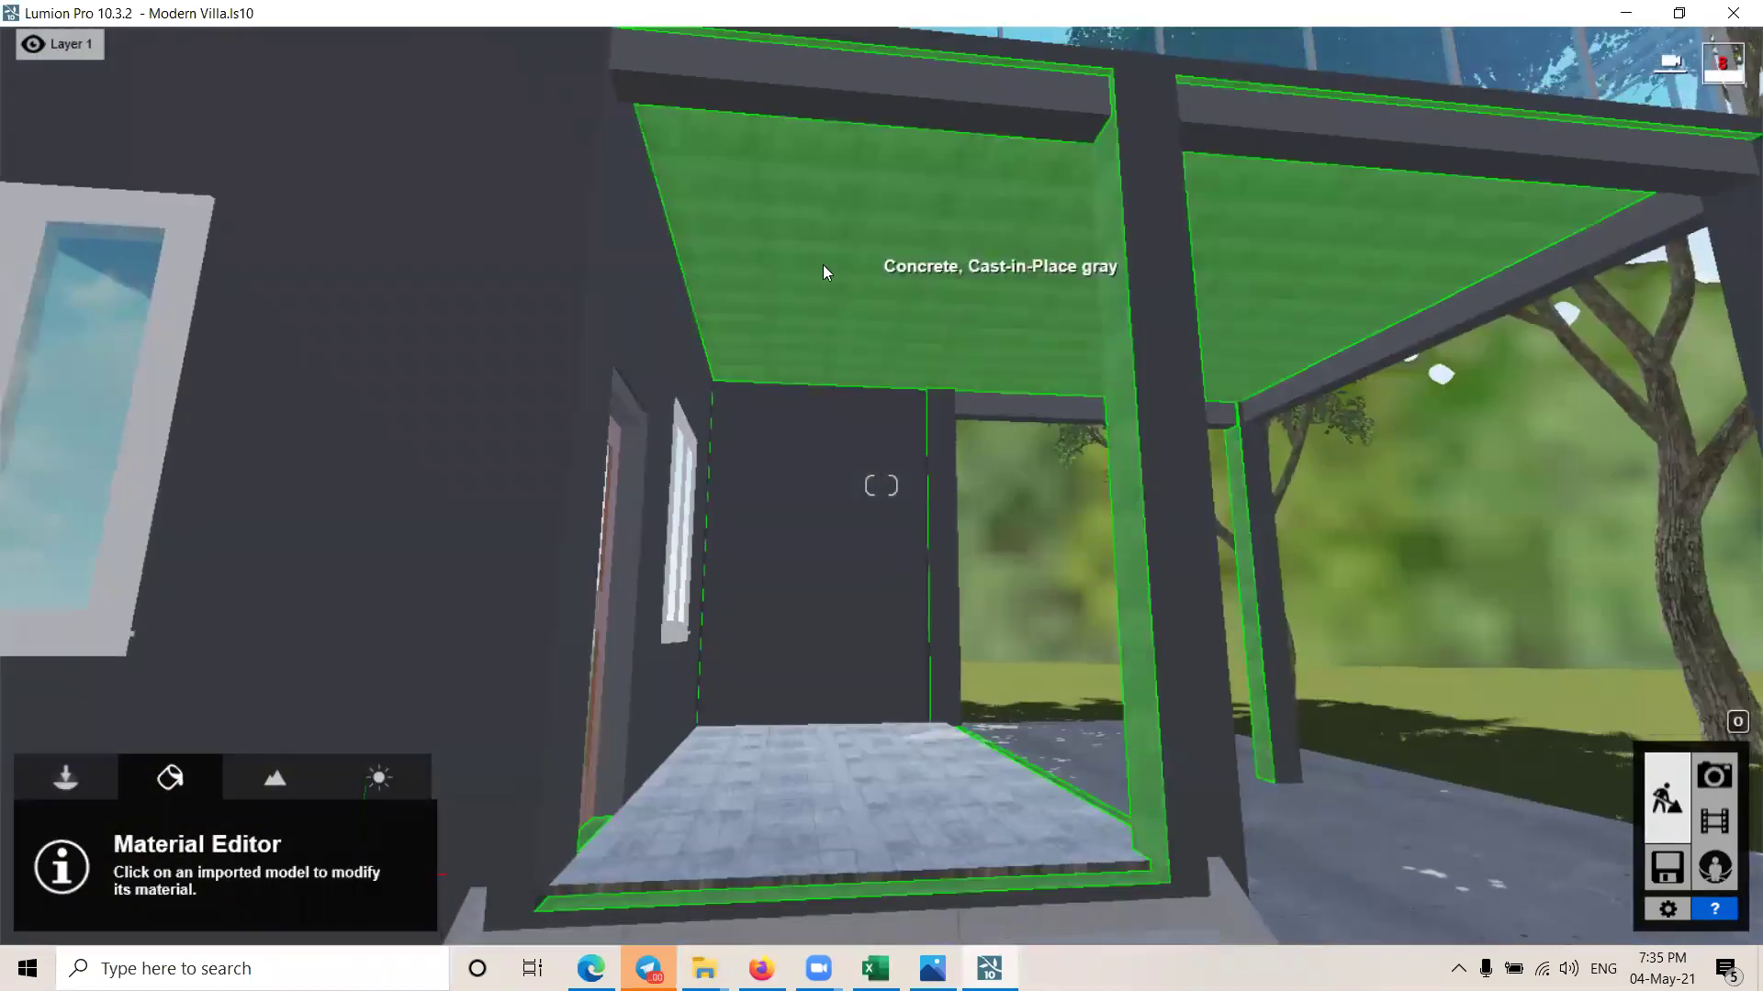
click(824, 268)
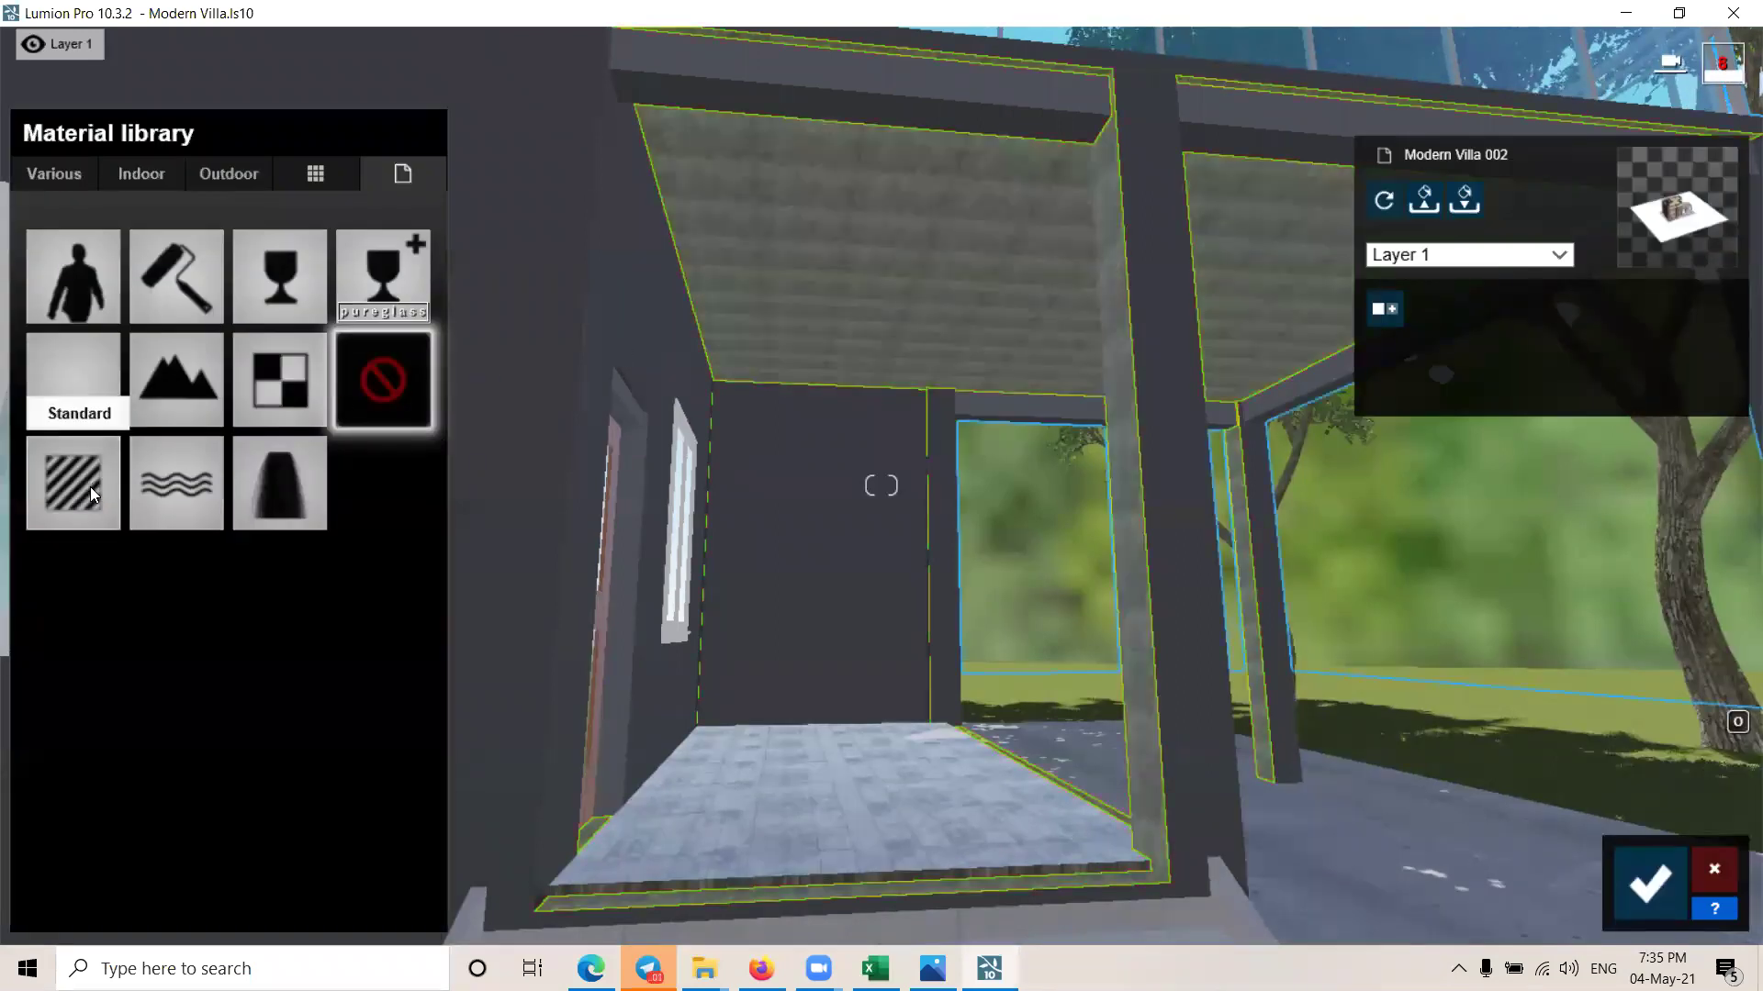
click(87, 481)
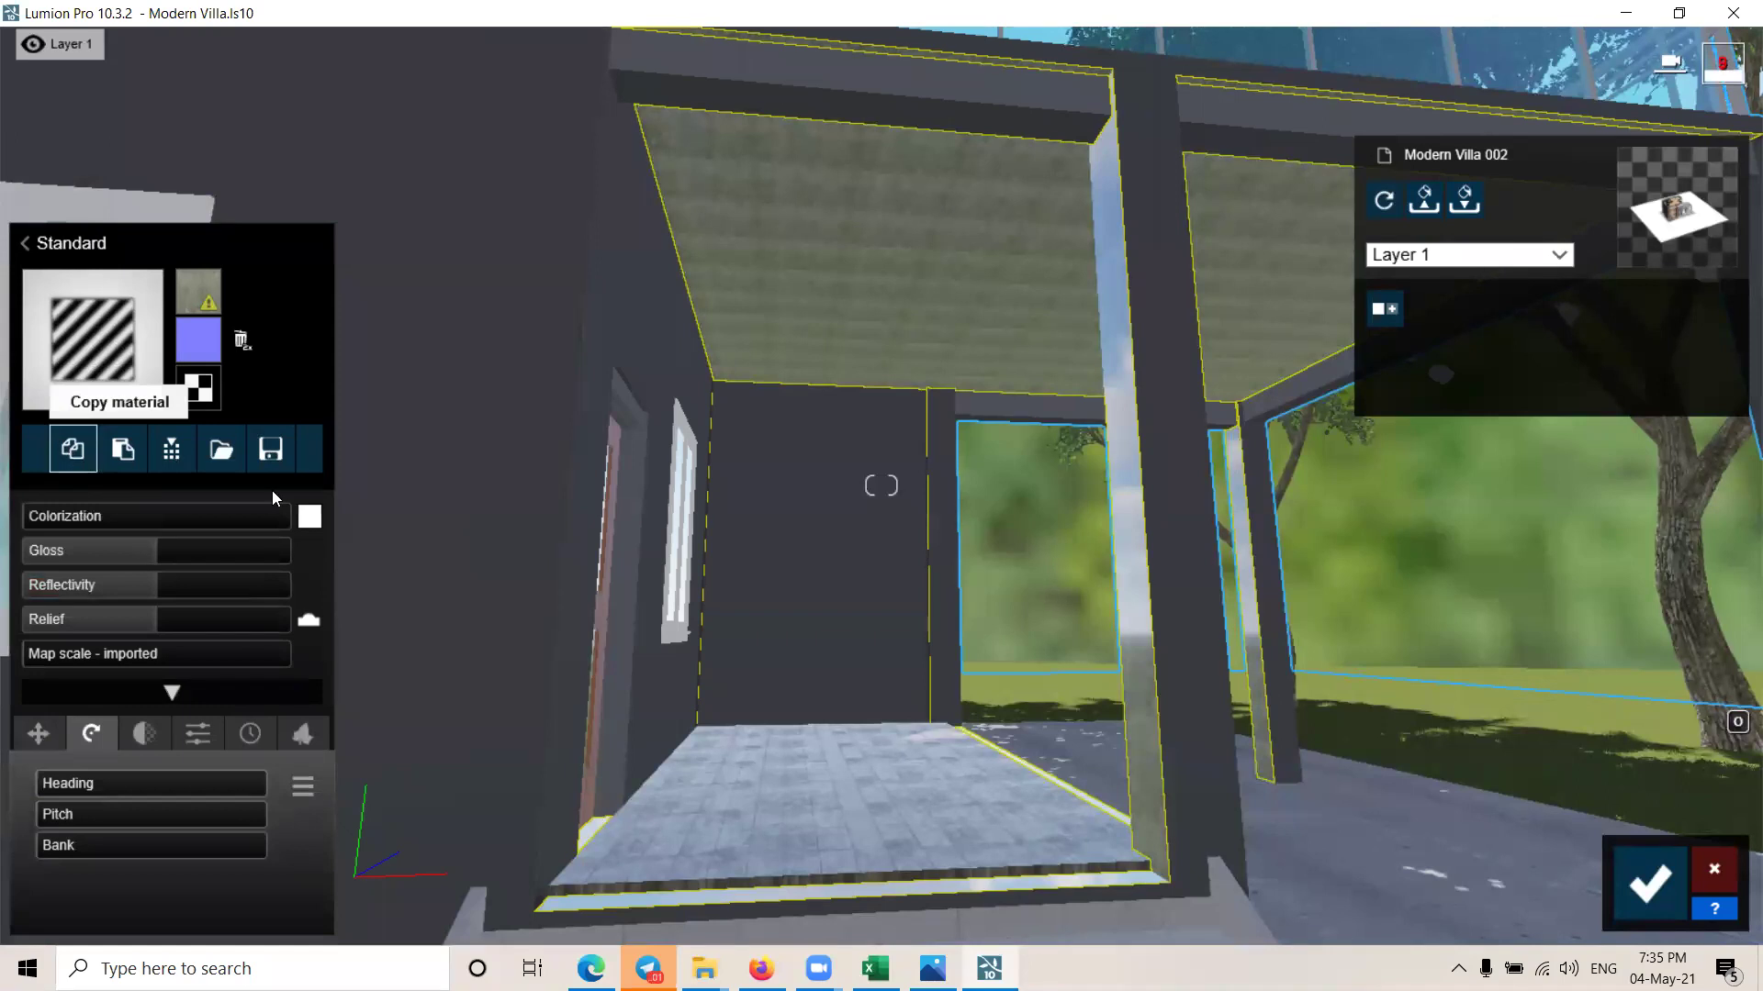
click(116, 456)
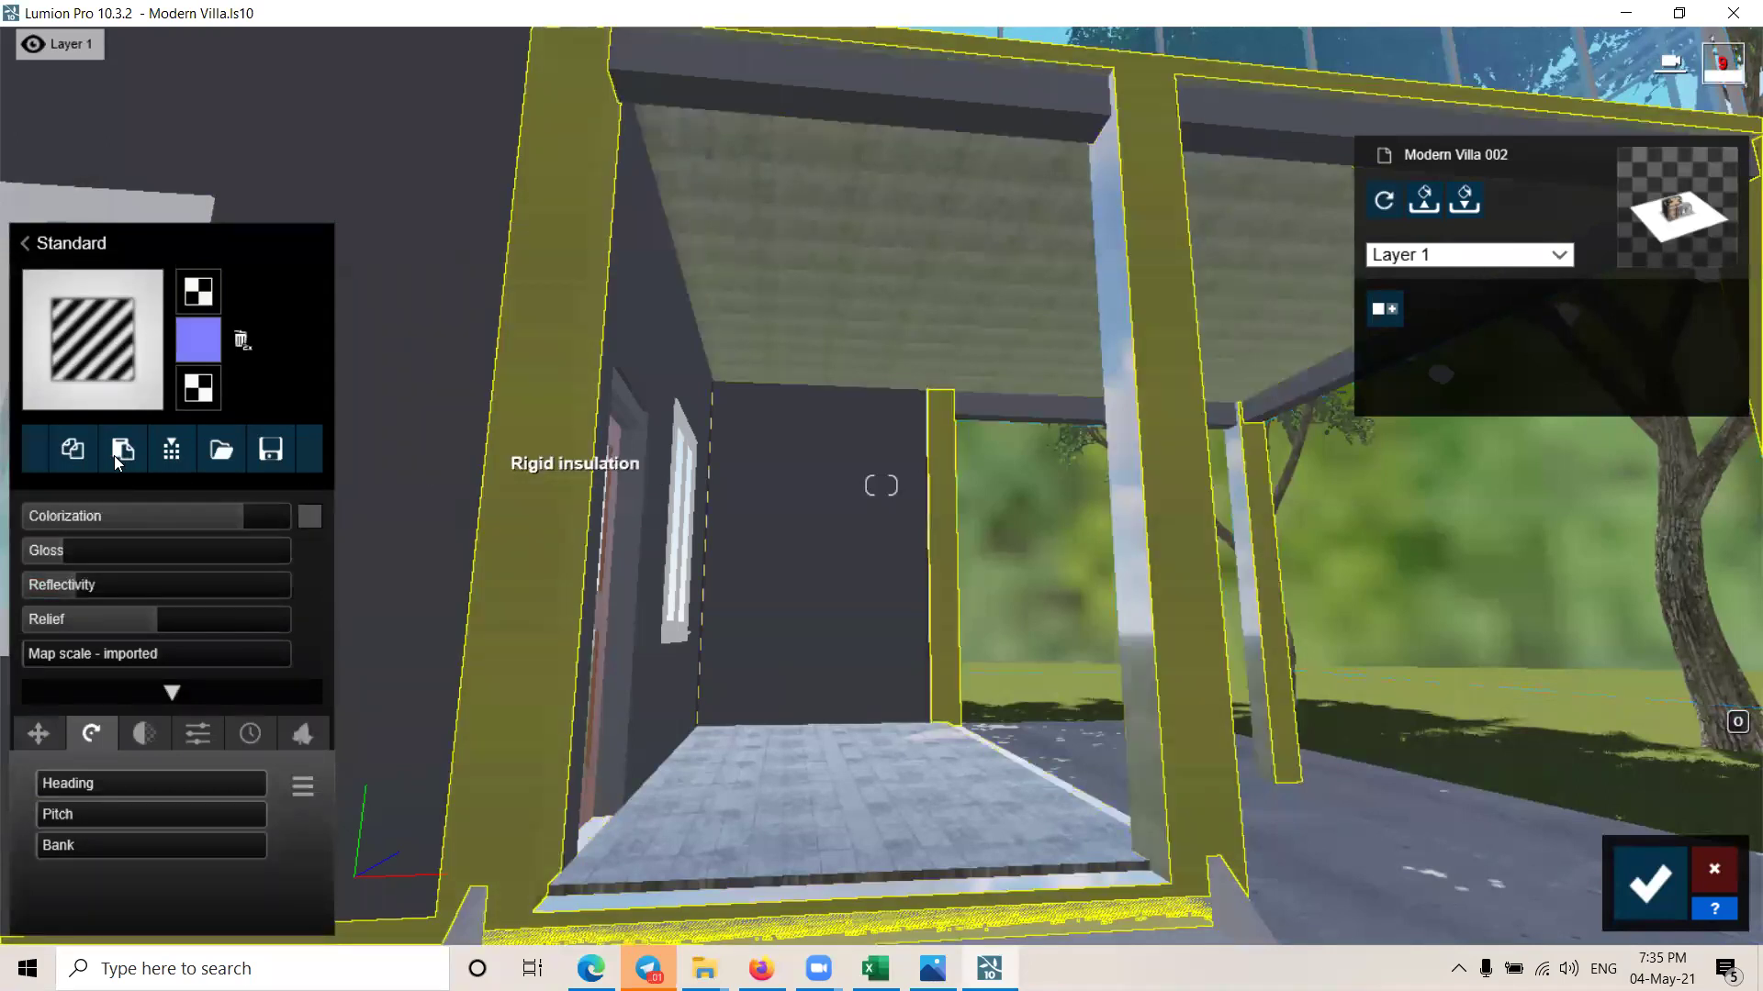
click(955, 336)
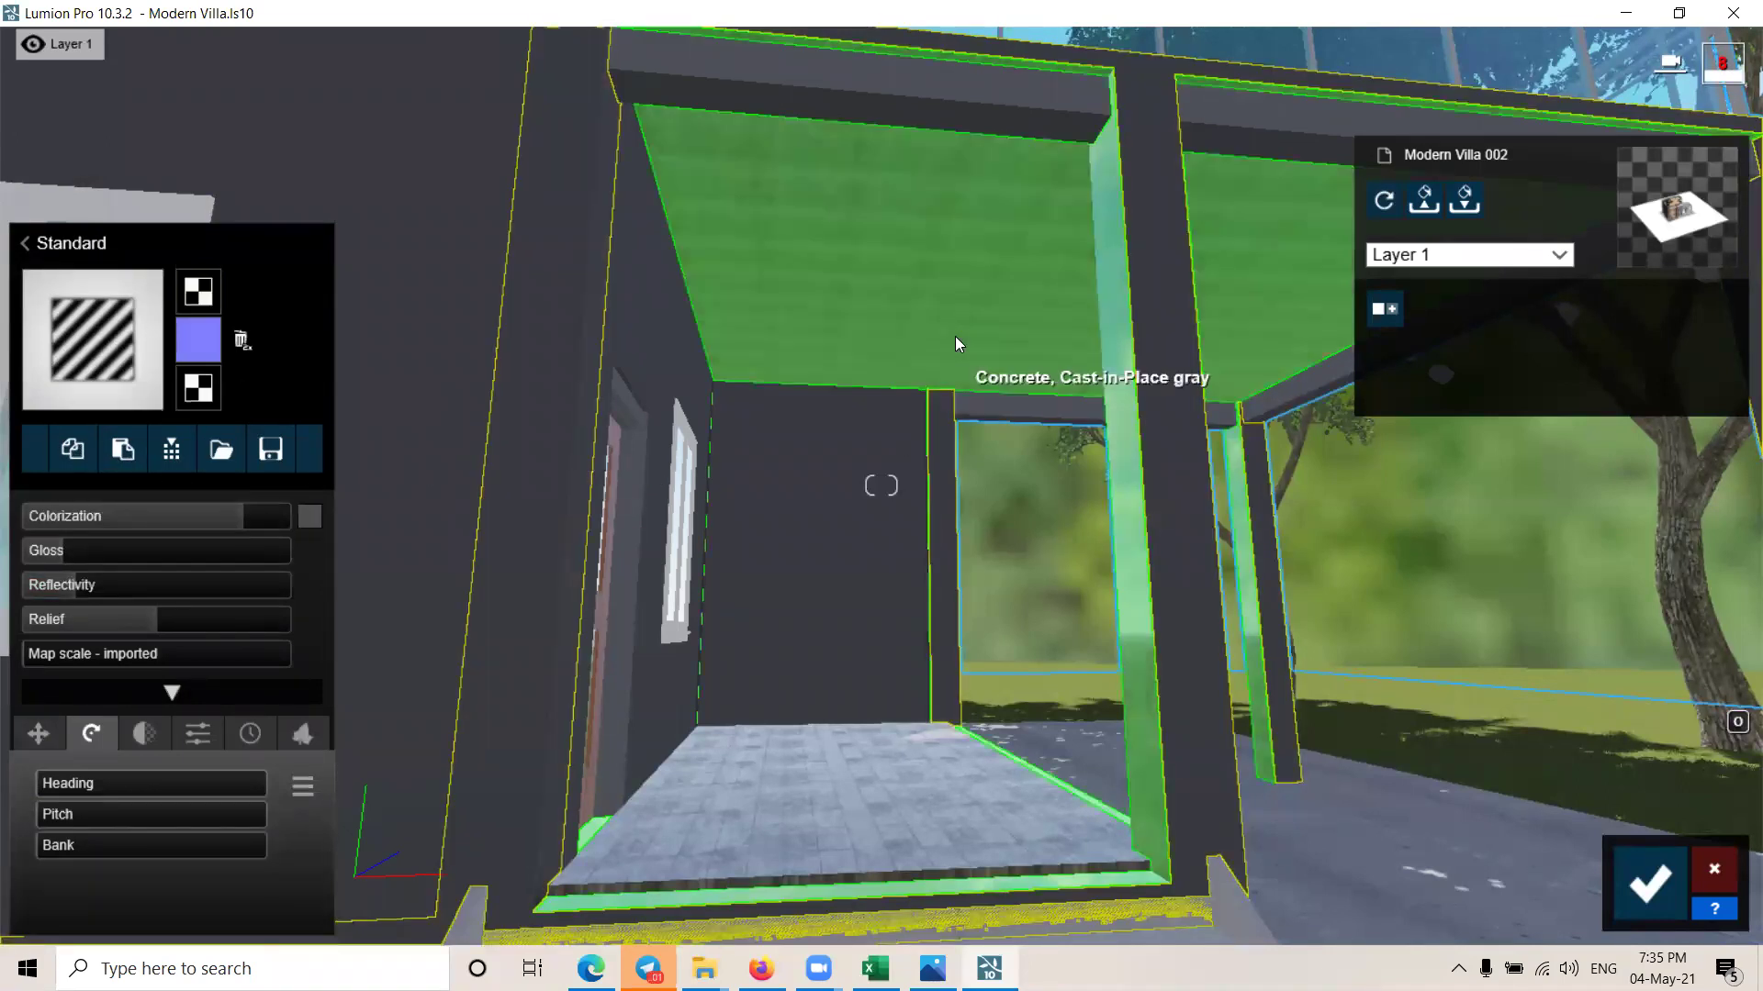
click(126, 450)
click(1660, 903)
key(s)
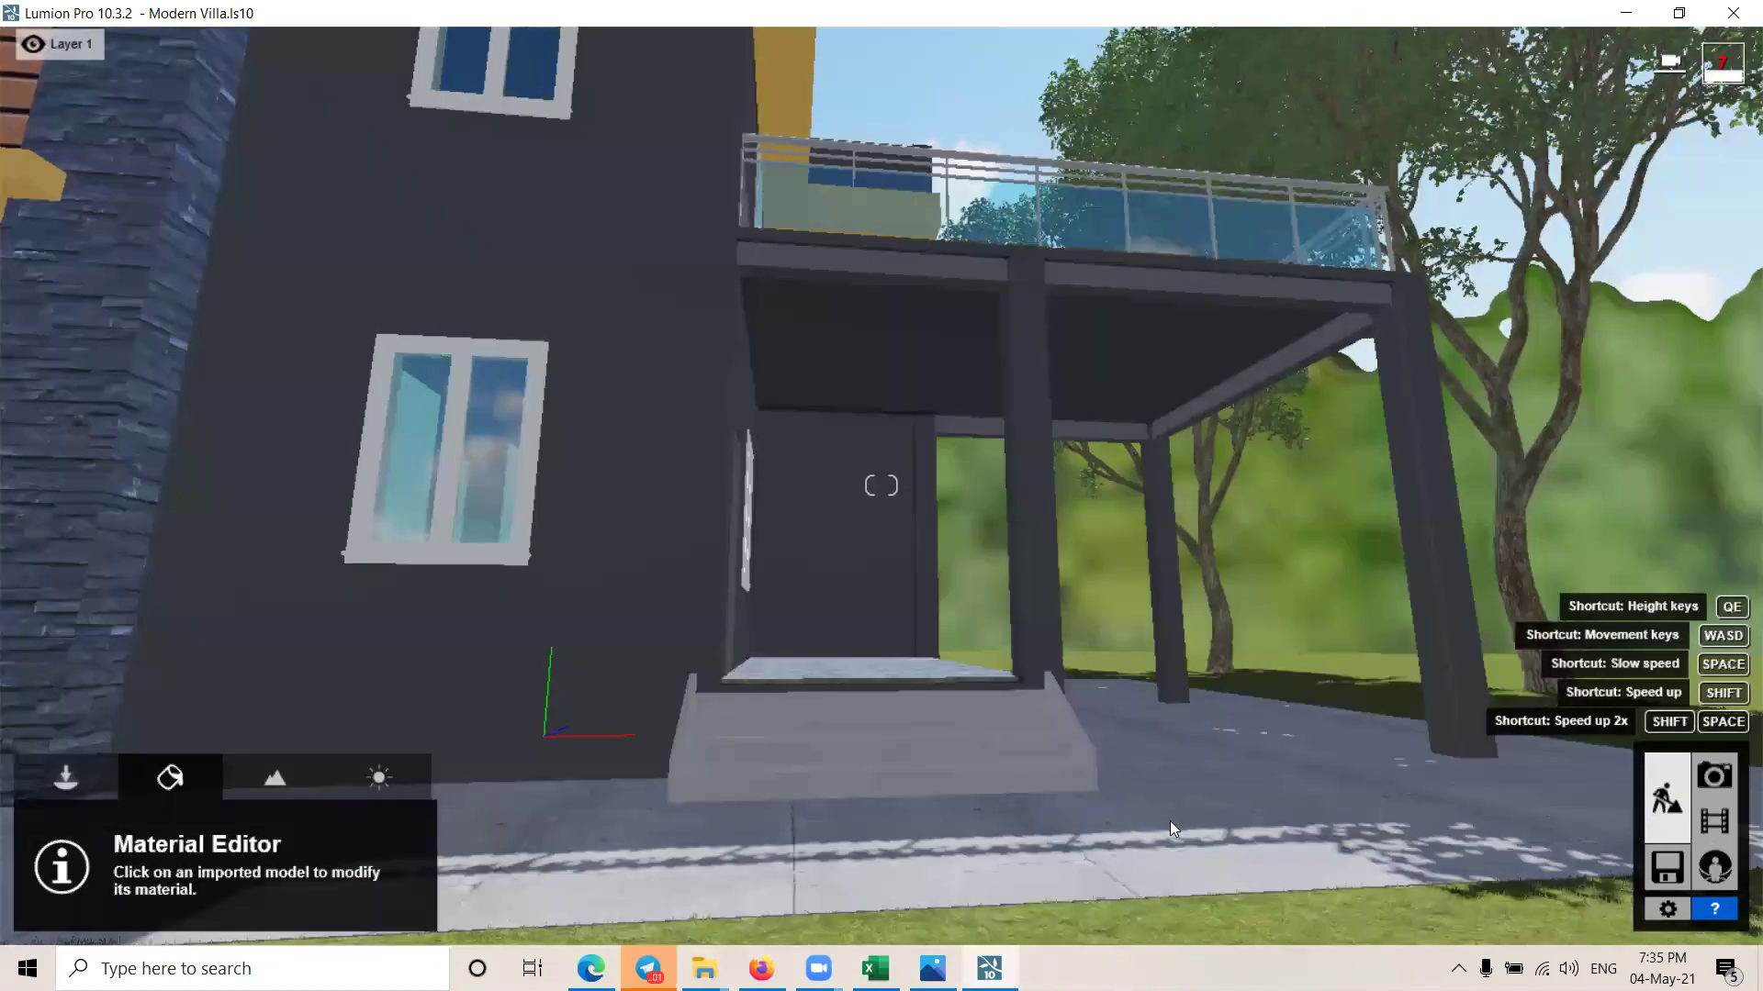
Step: Give the white Clad - White window frame a Standard material
key(s)
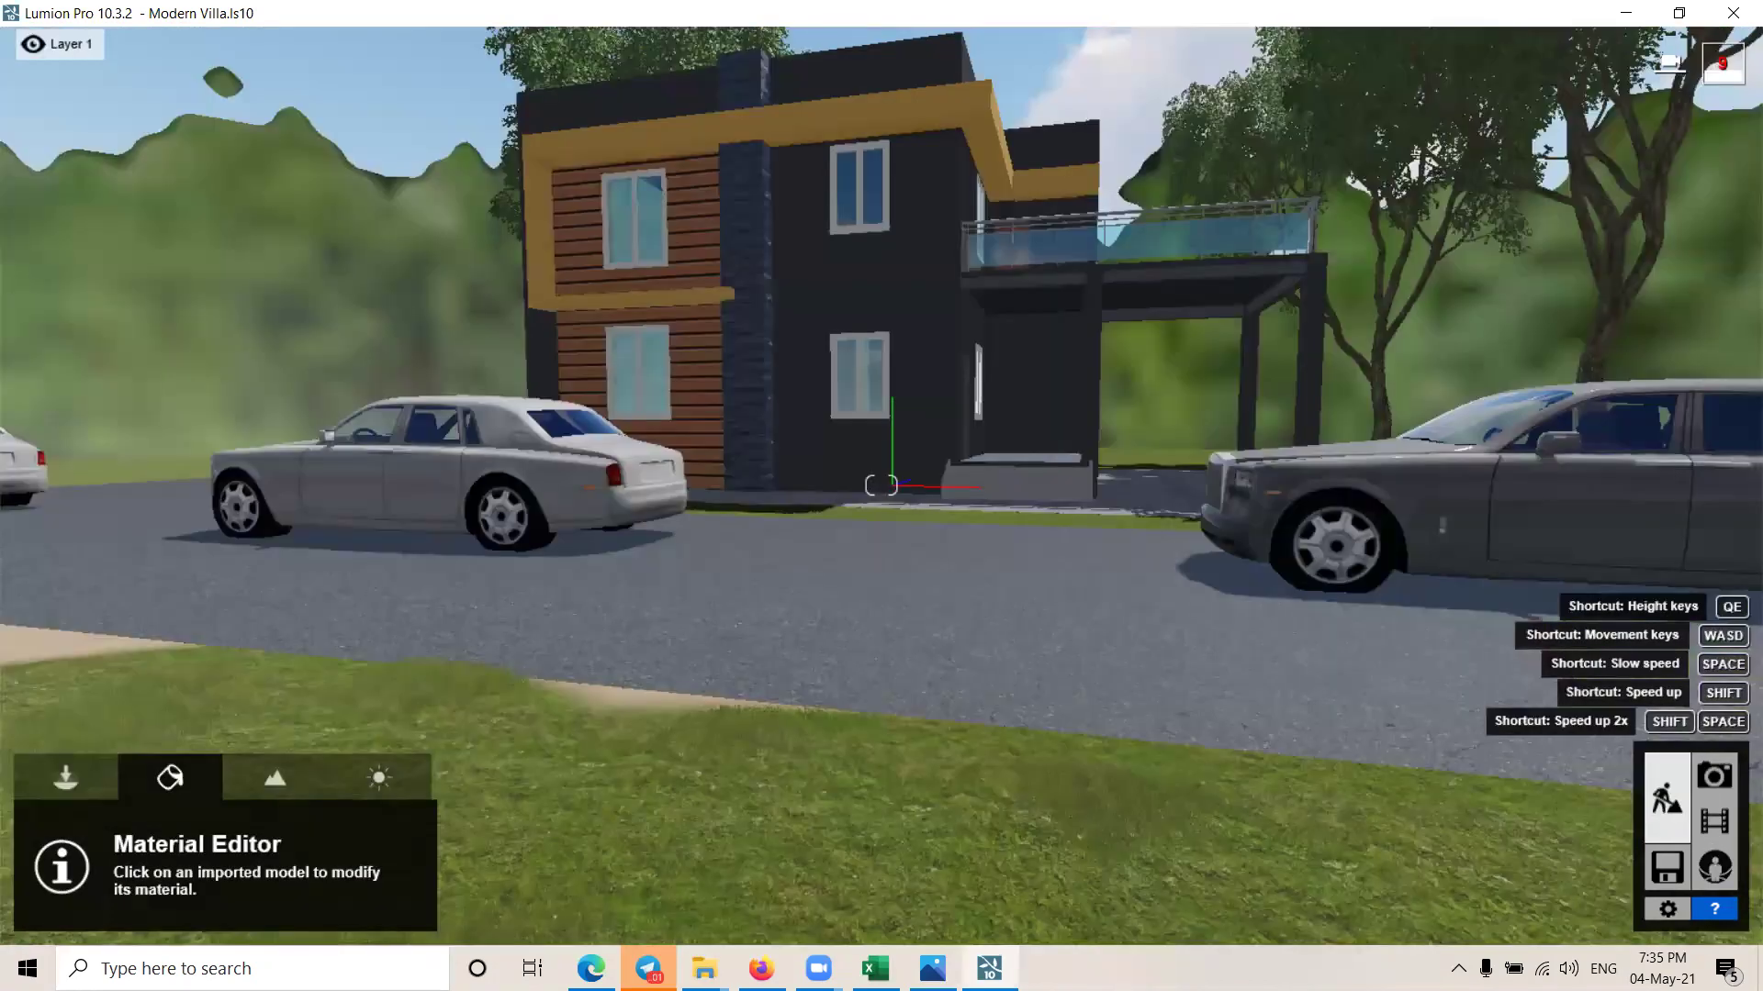
key(s)
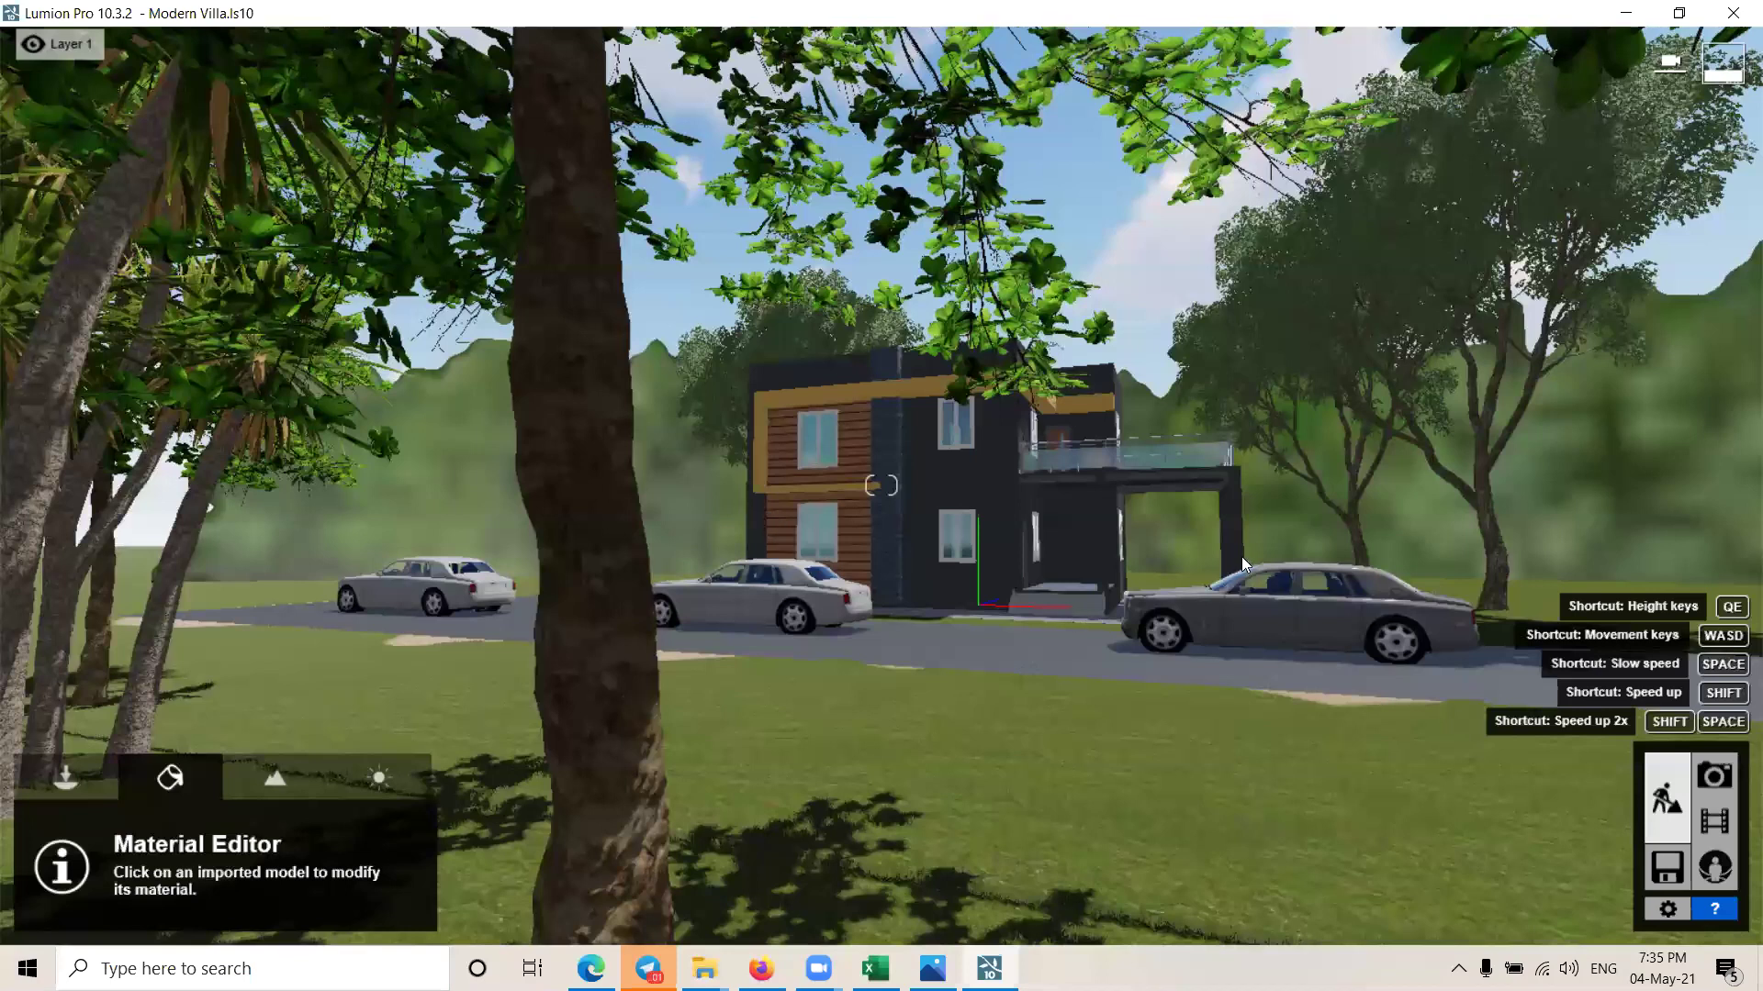
scroll(1245, 553, up, 5)
click(1141, 558)
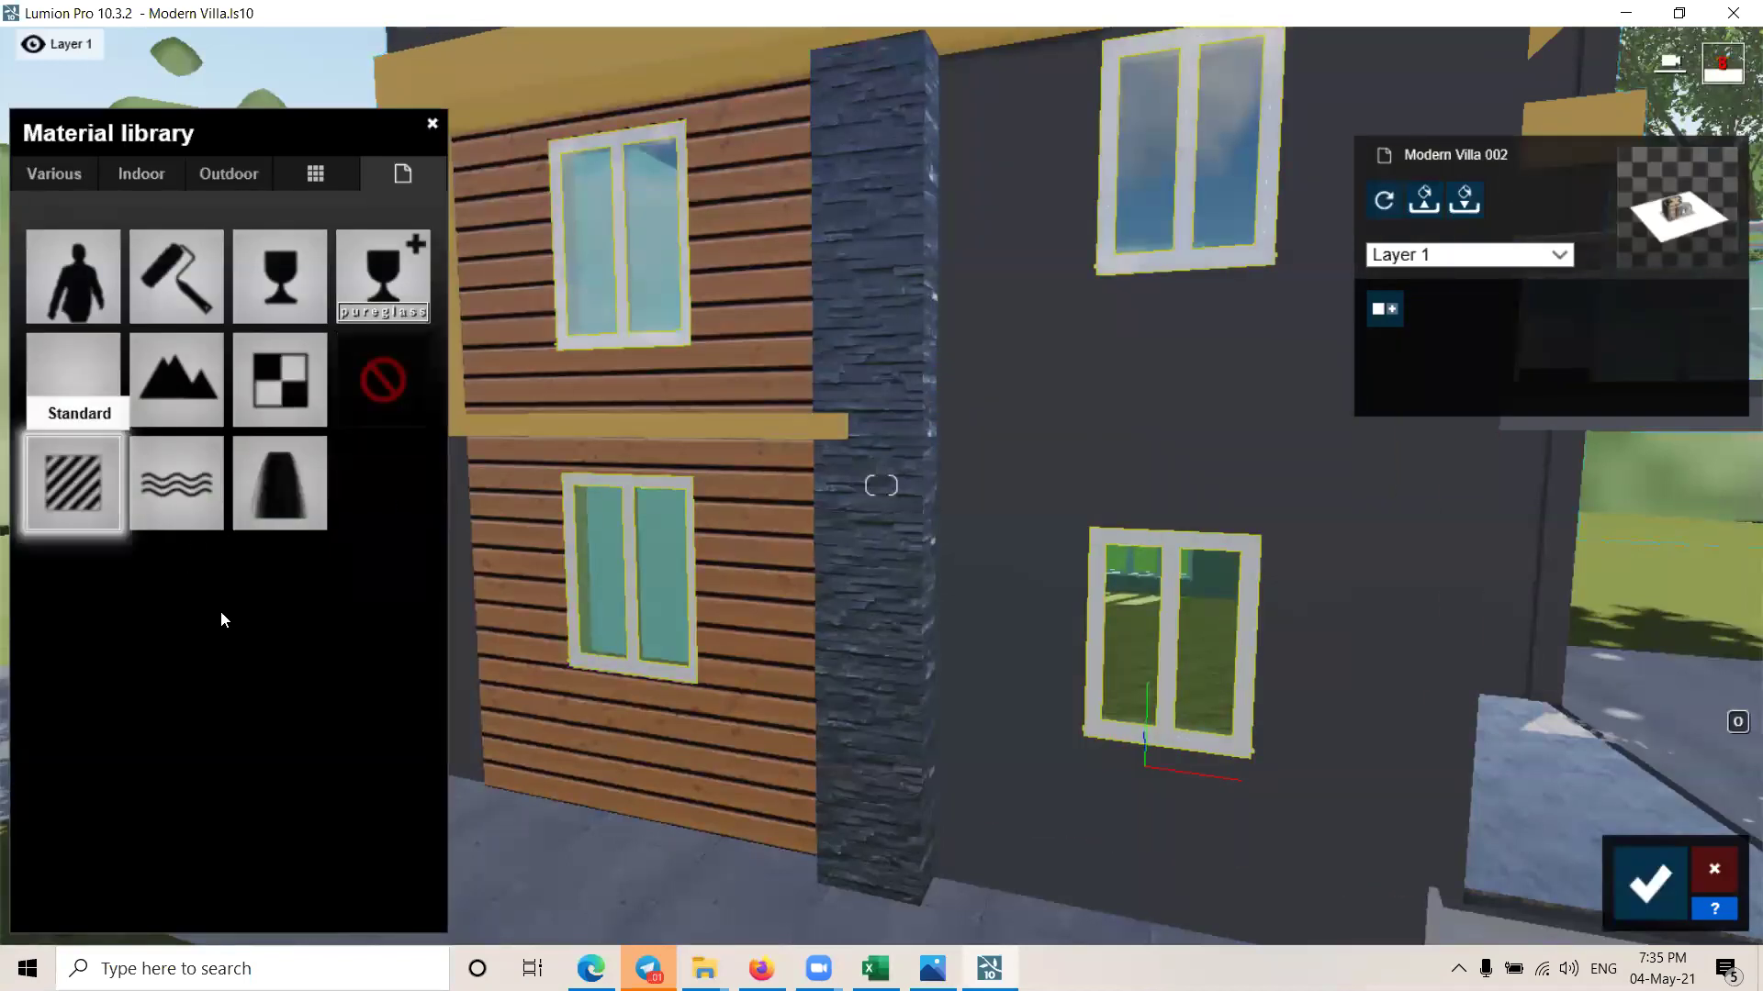
click(73, 483)
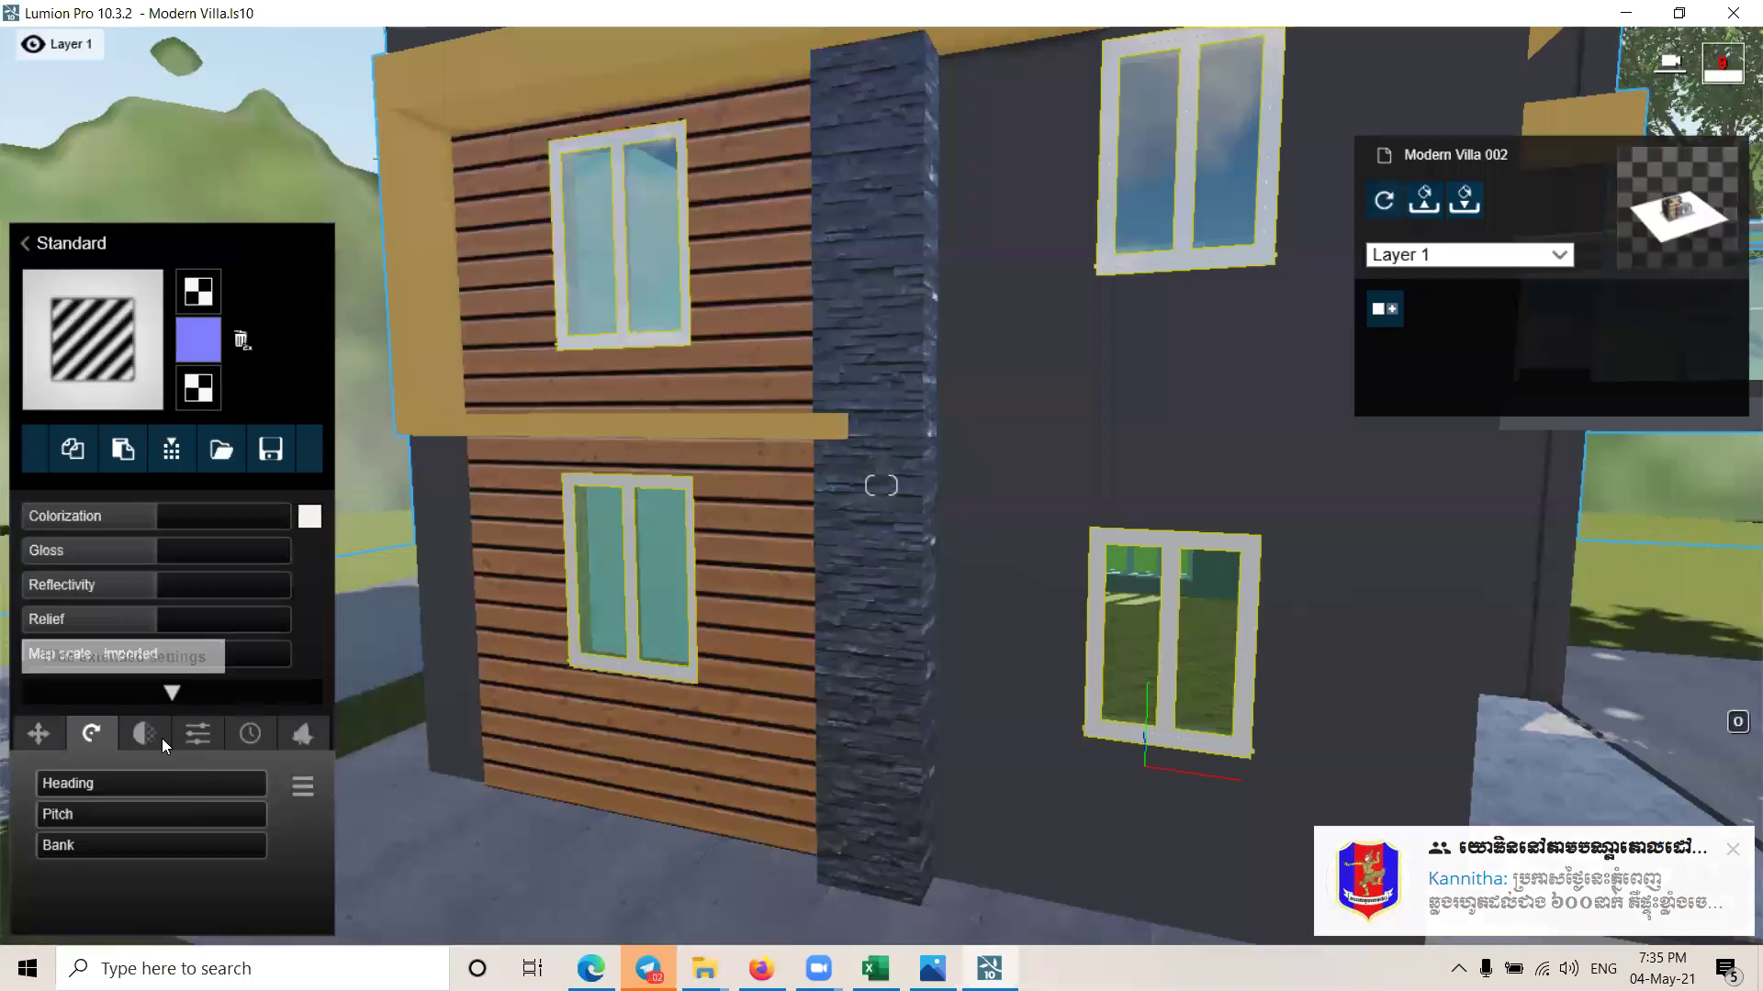
Step: Set frame colorization to full, gloss to 0.8, reflectivity slightly higher, and aluminium weathering
click(249, 734)
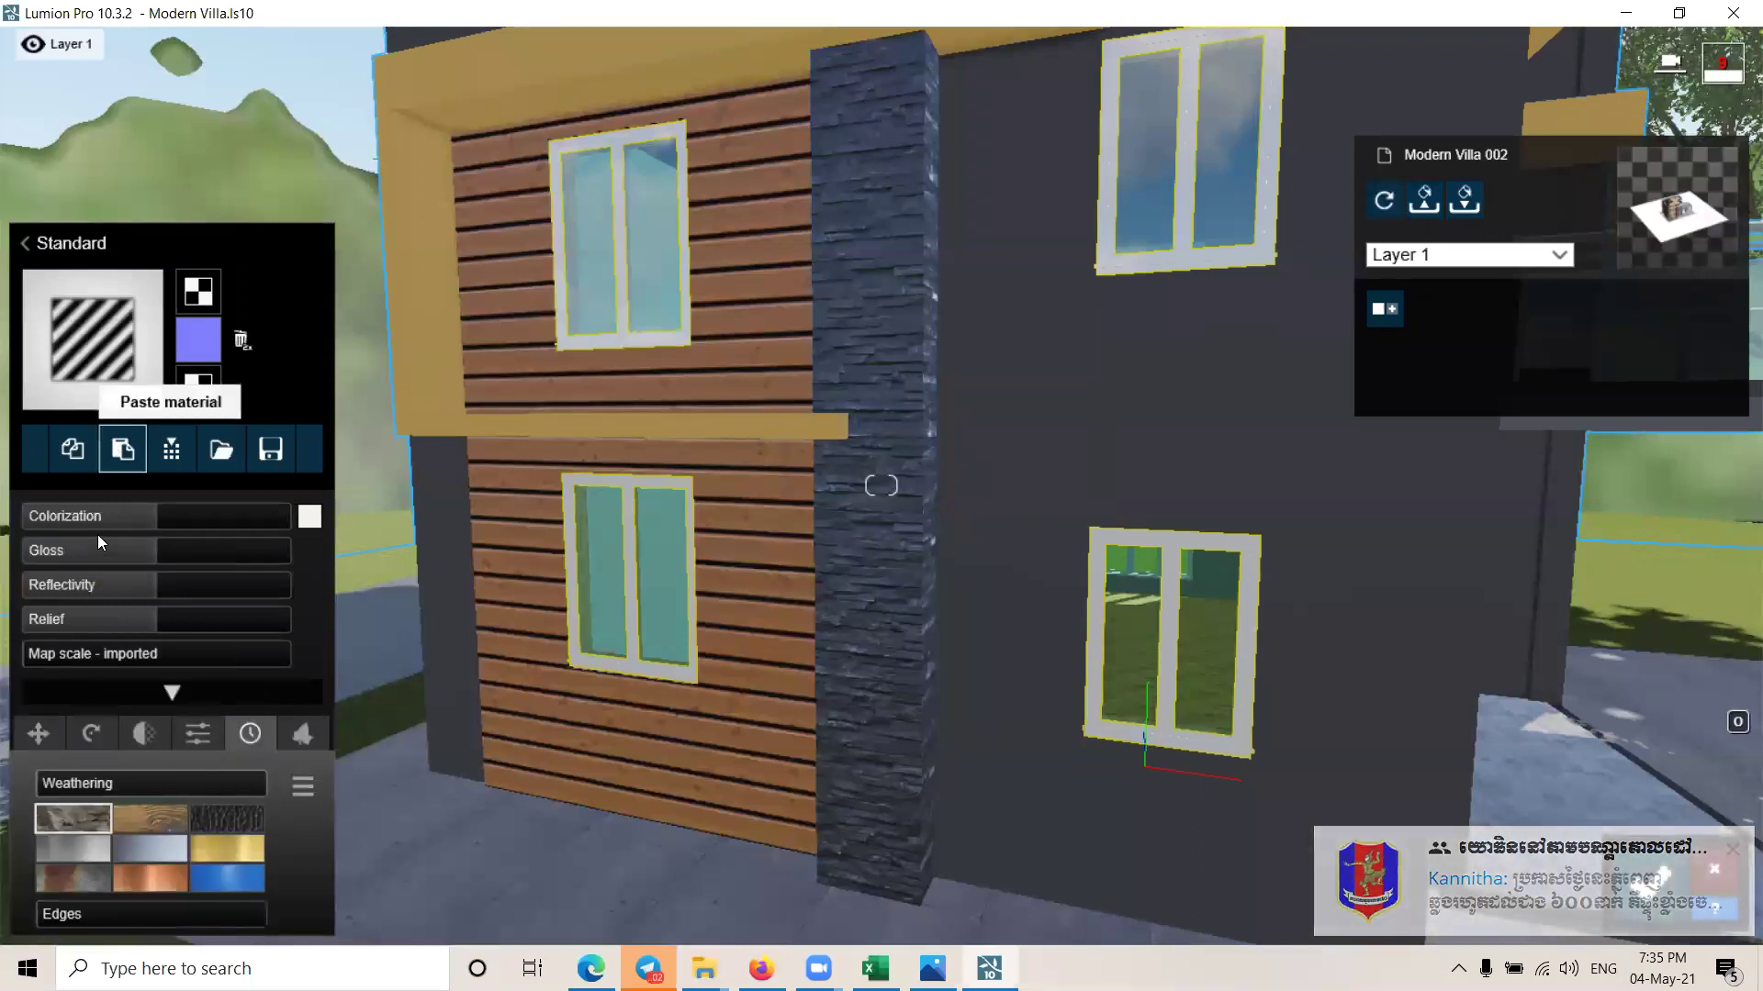
mouse_move(157, 516)
drag(161, 518, 259, 519)
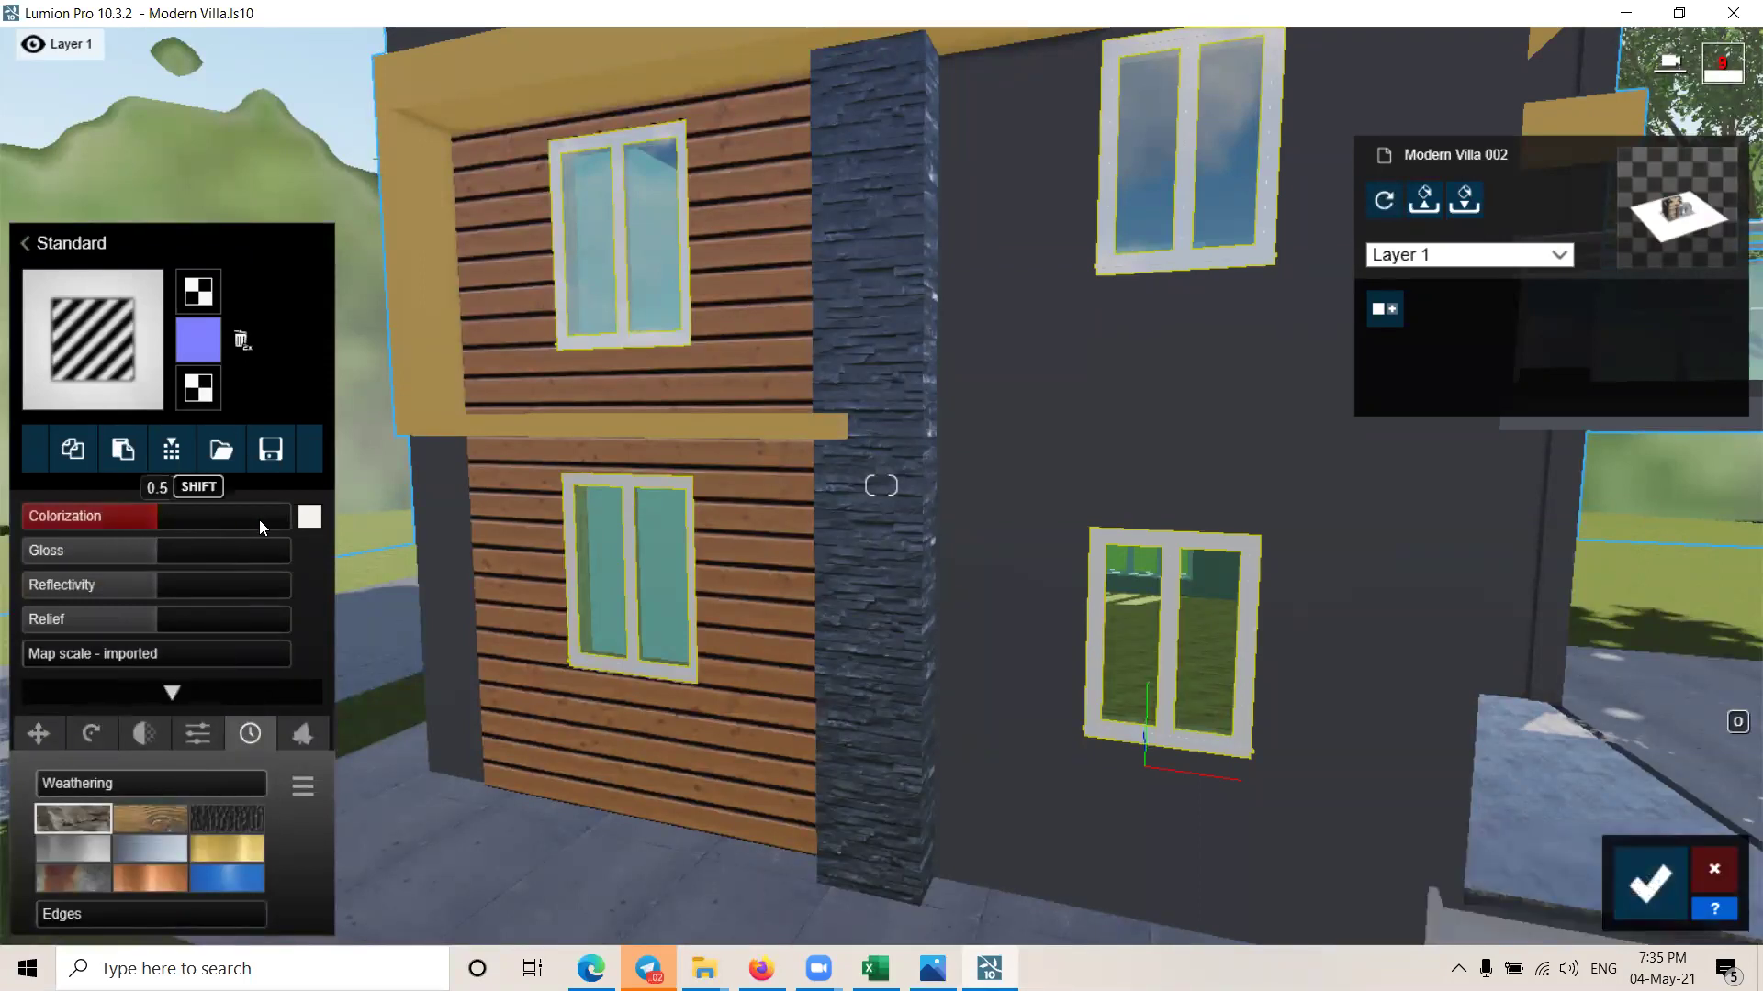
drag(156, 554, 128, 564)
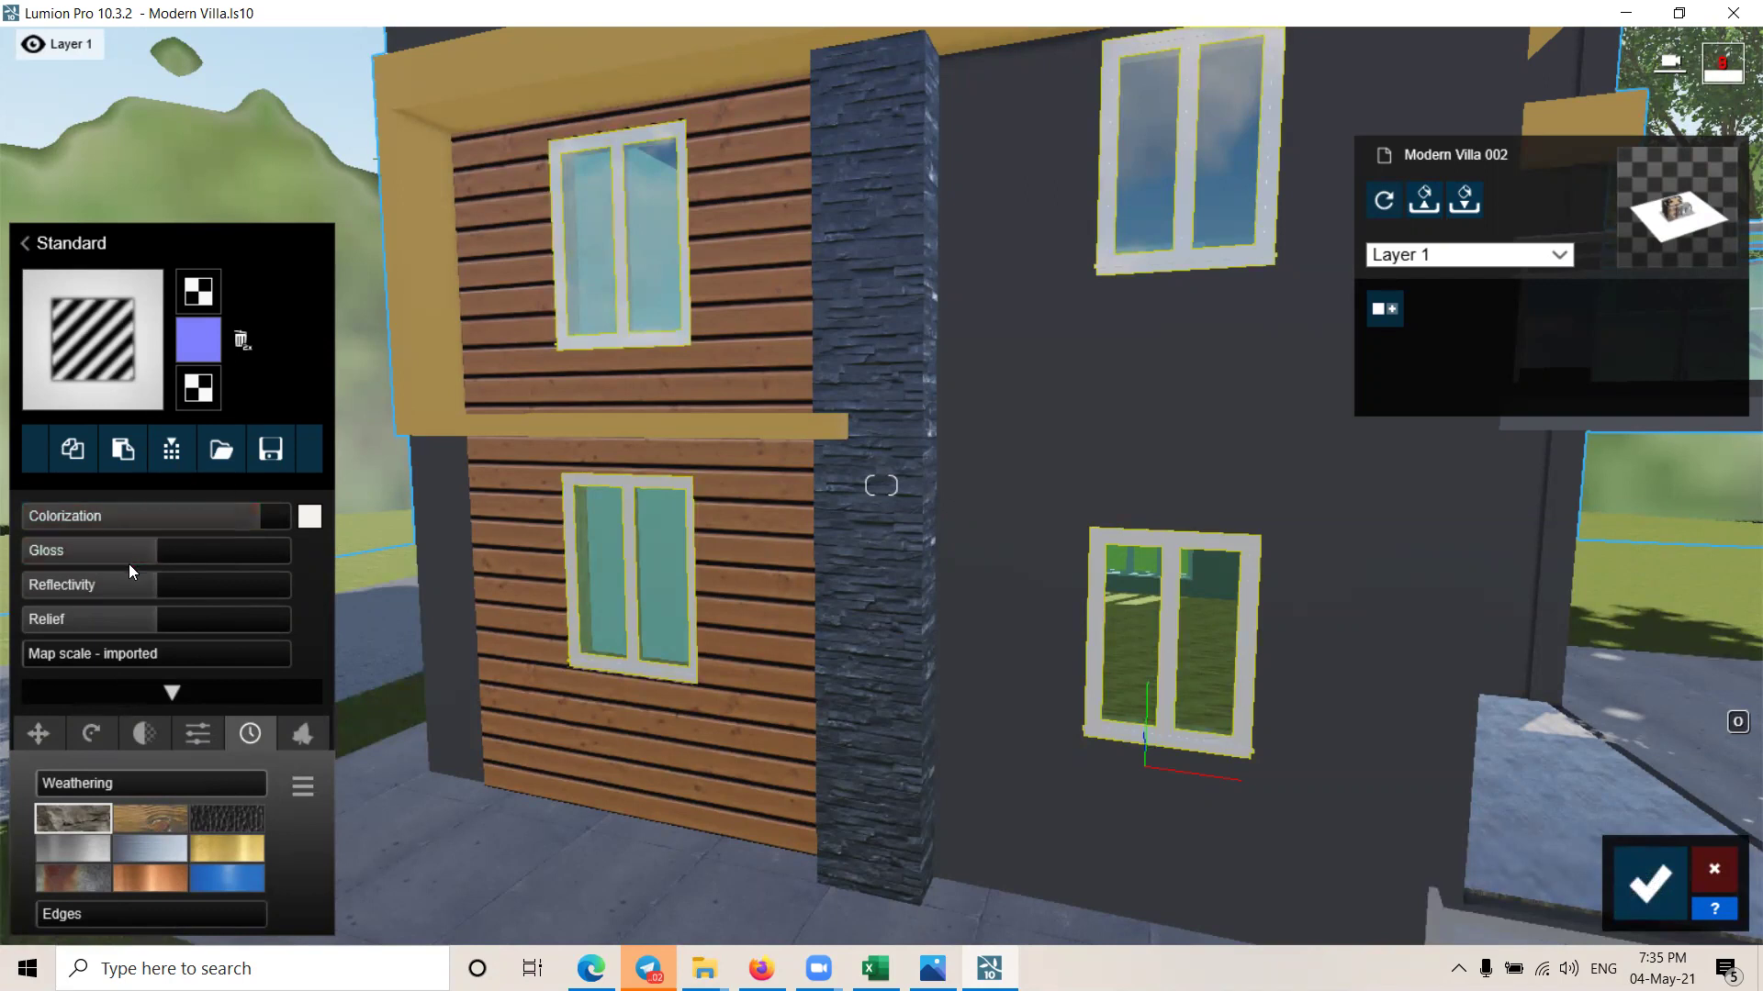
click(166, 593)
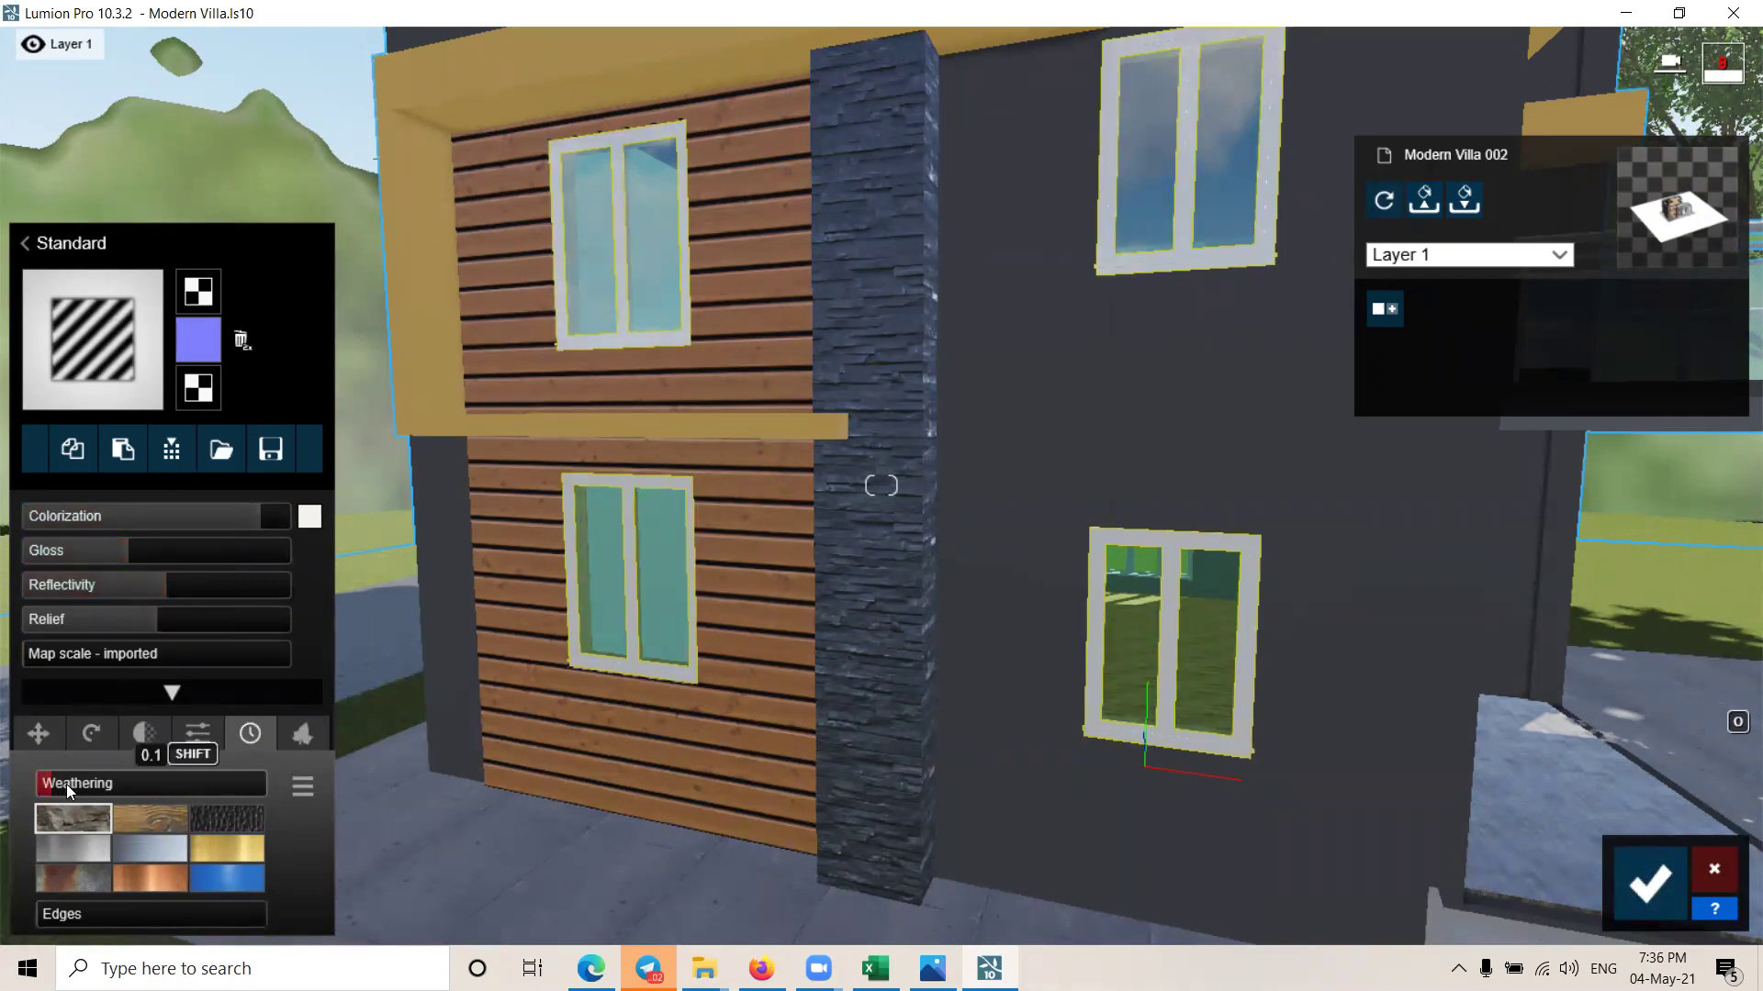
click(141, 850)
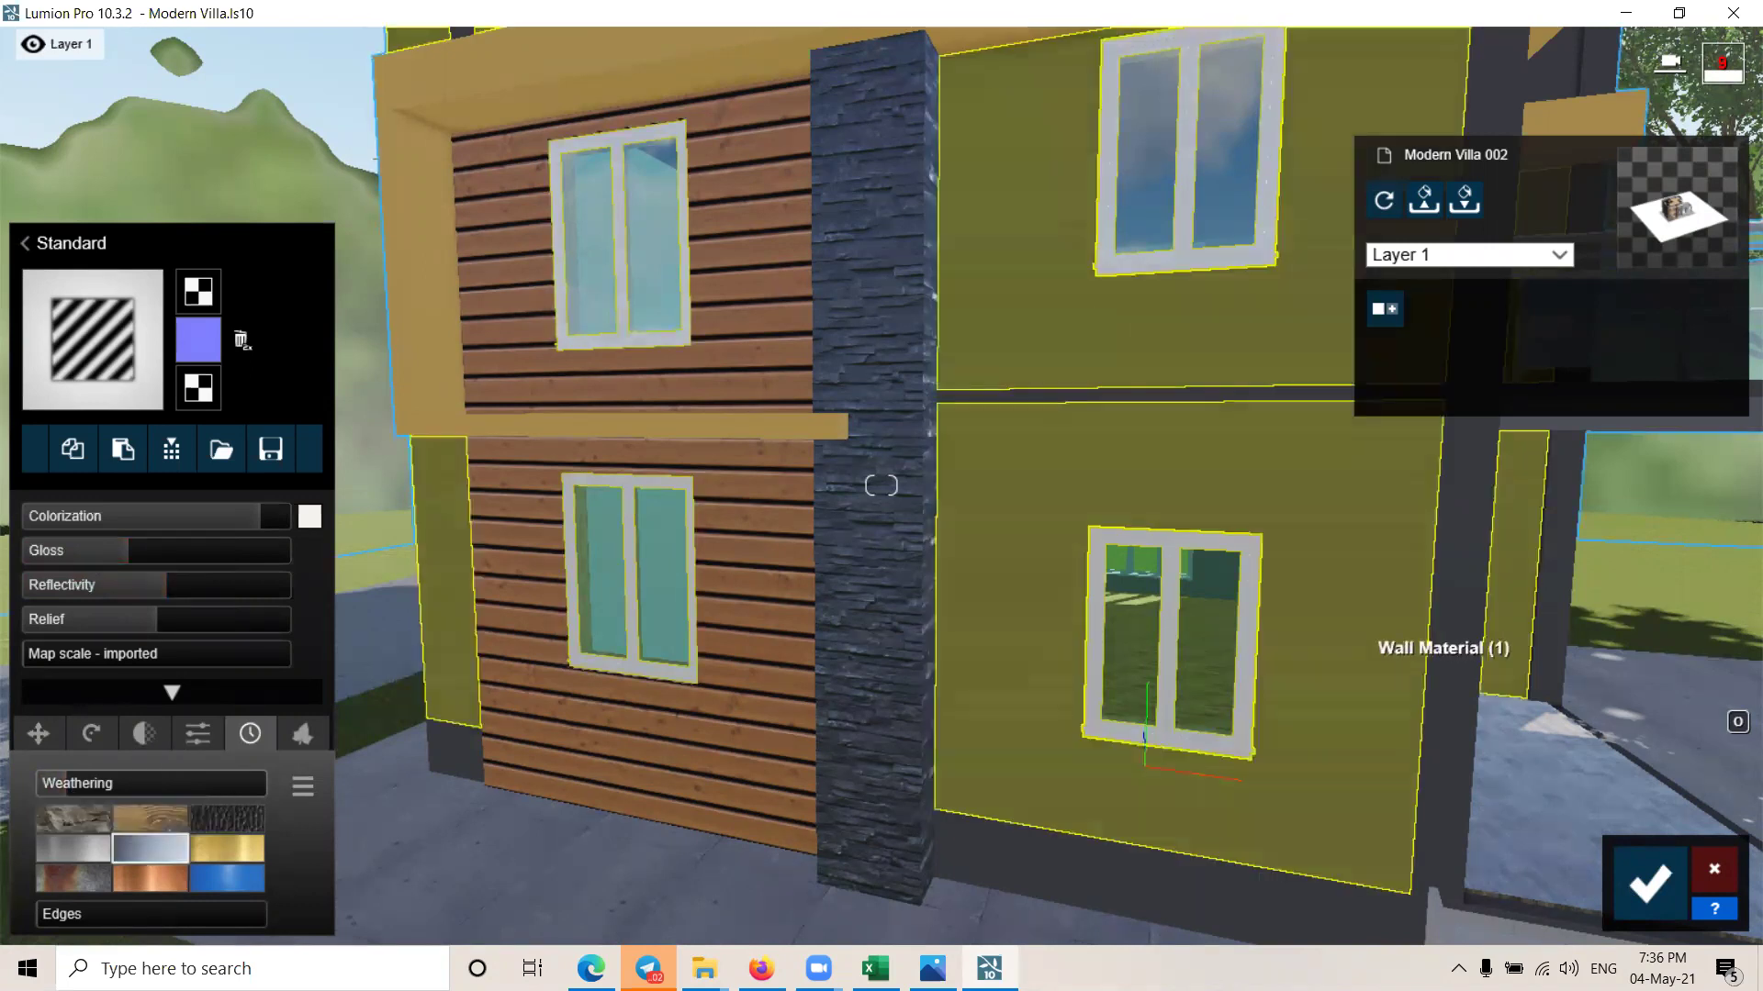
Step: Darken the frame's colorization colour in the colour picker and save the material
middle_drag(1365, 648, 1131, 566)
middle_drag(1448, 798, 1295, 664)
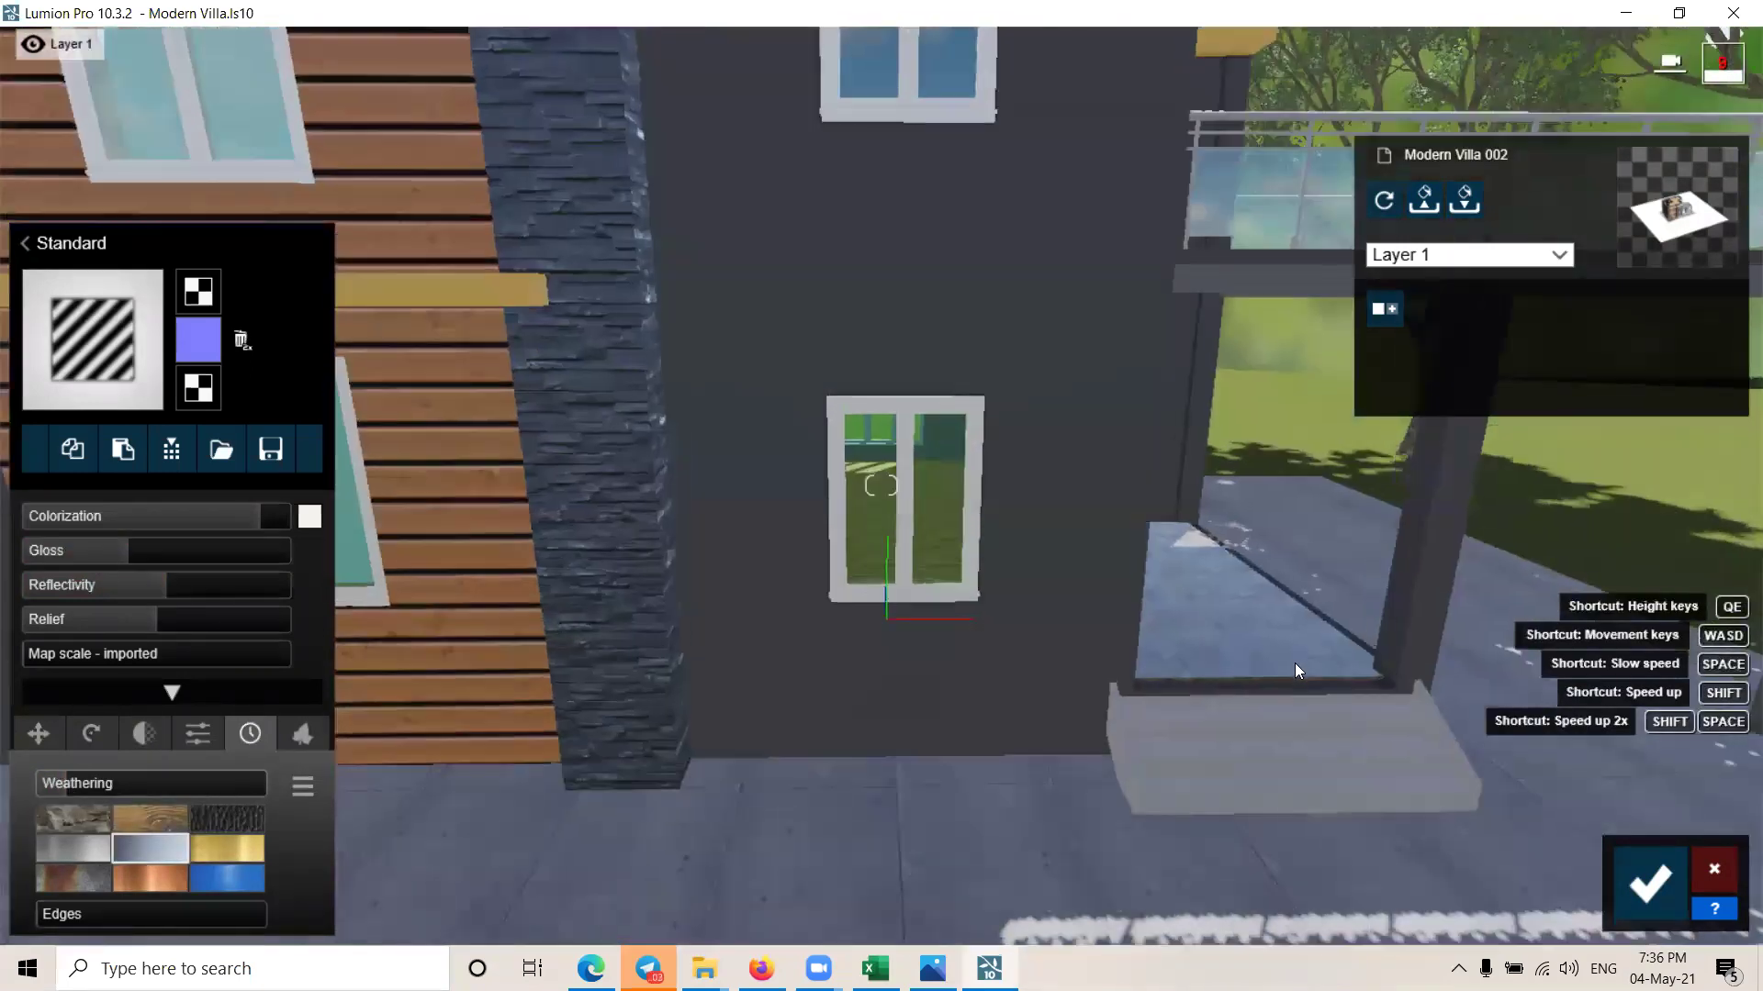
scroll(1017, 545, up, 3)
scroll(1017, 545, up, 2)
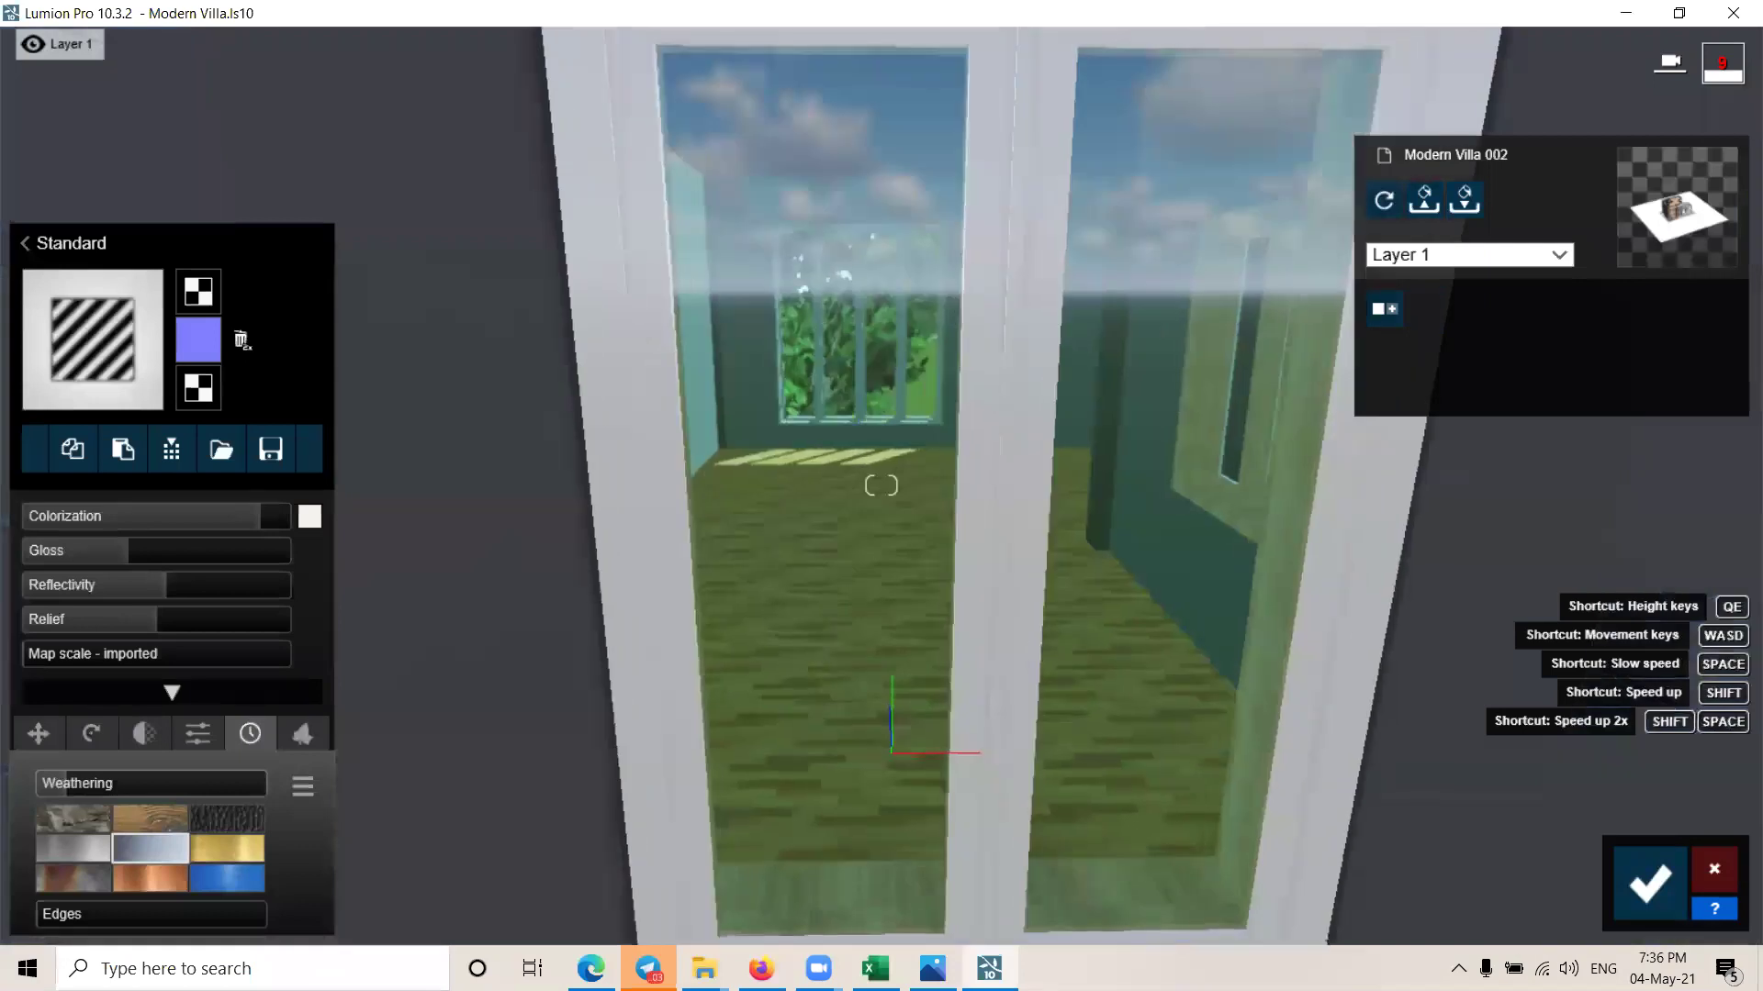
scroll(947, 571, down, 3)
scroll(1026, 487, down, 2)
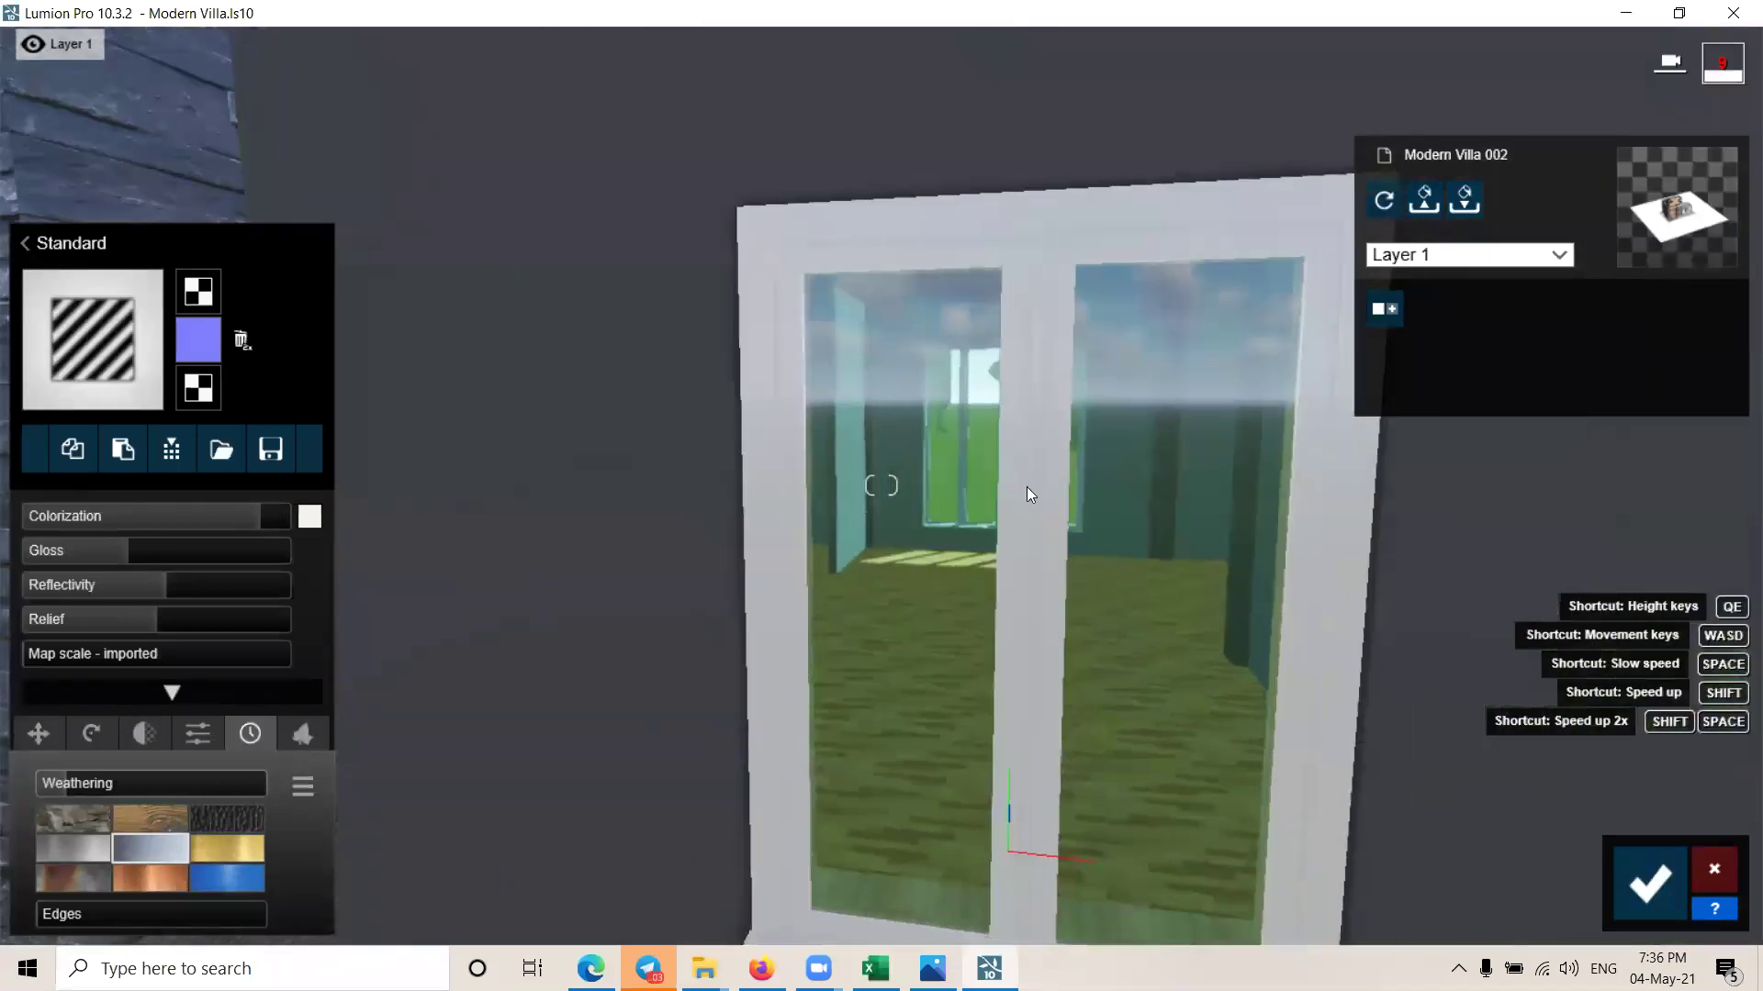
scroll(1026, 487, up, 3)
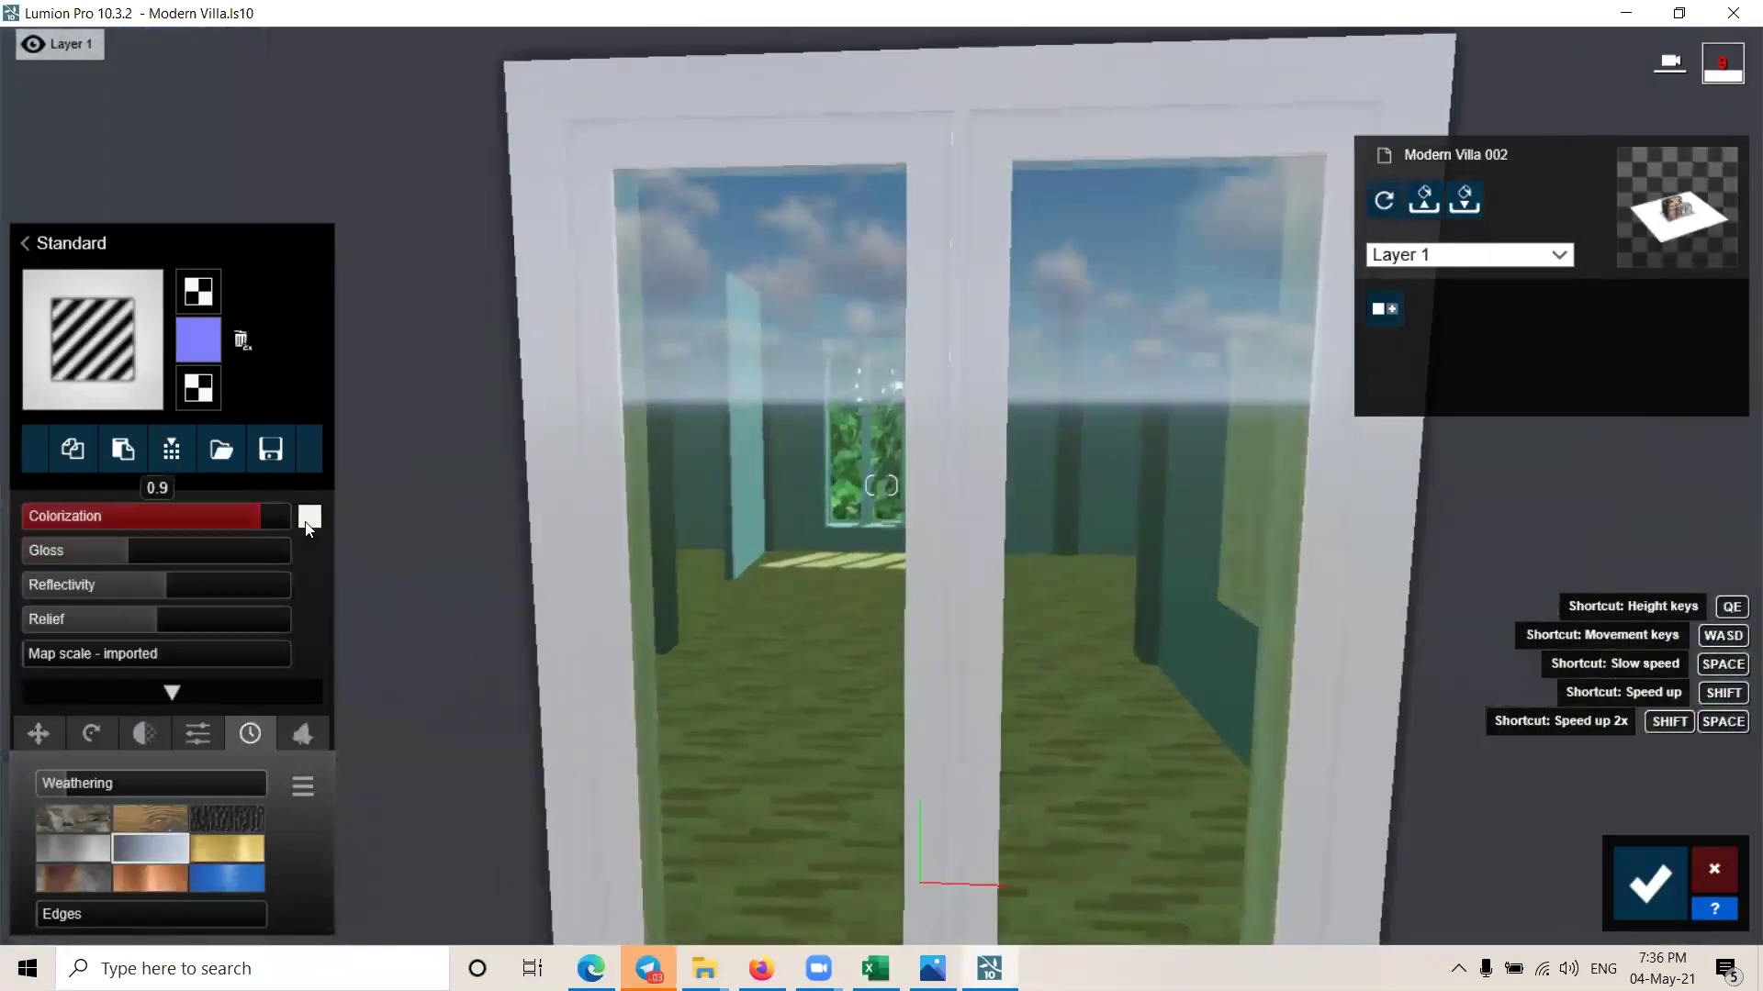
click(309, 517)
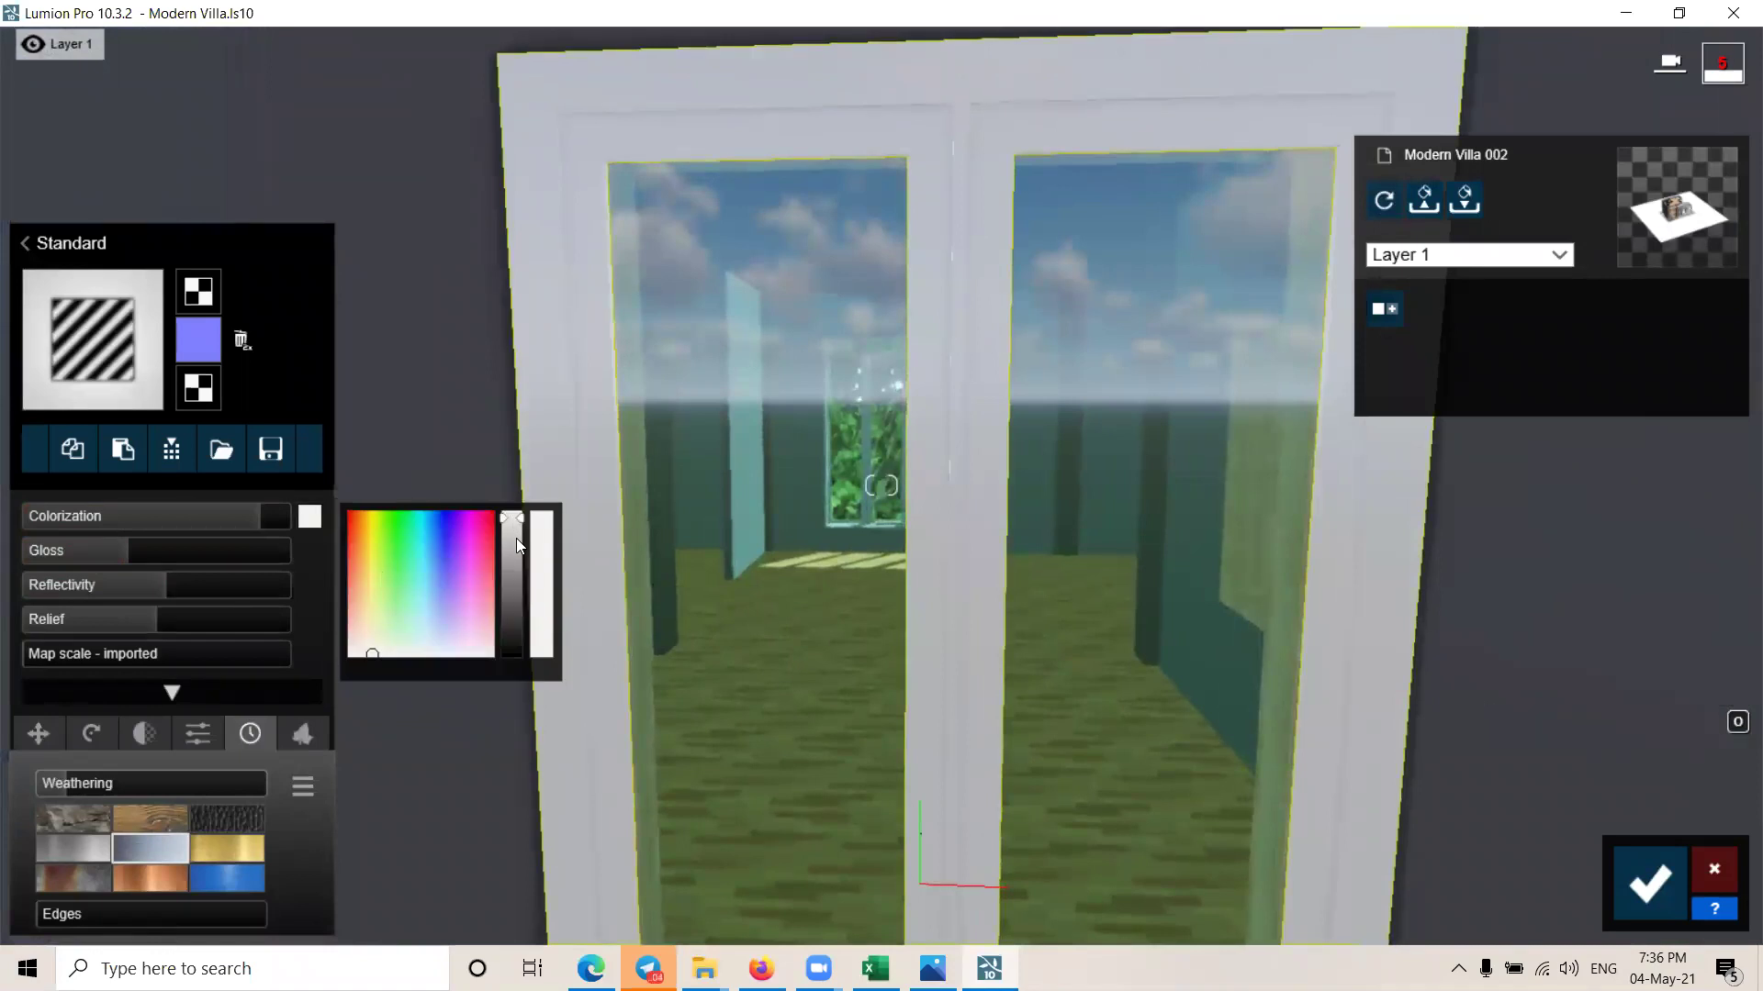
click(516, 538)
drag(516, 542, 518, 553)
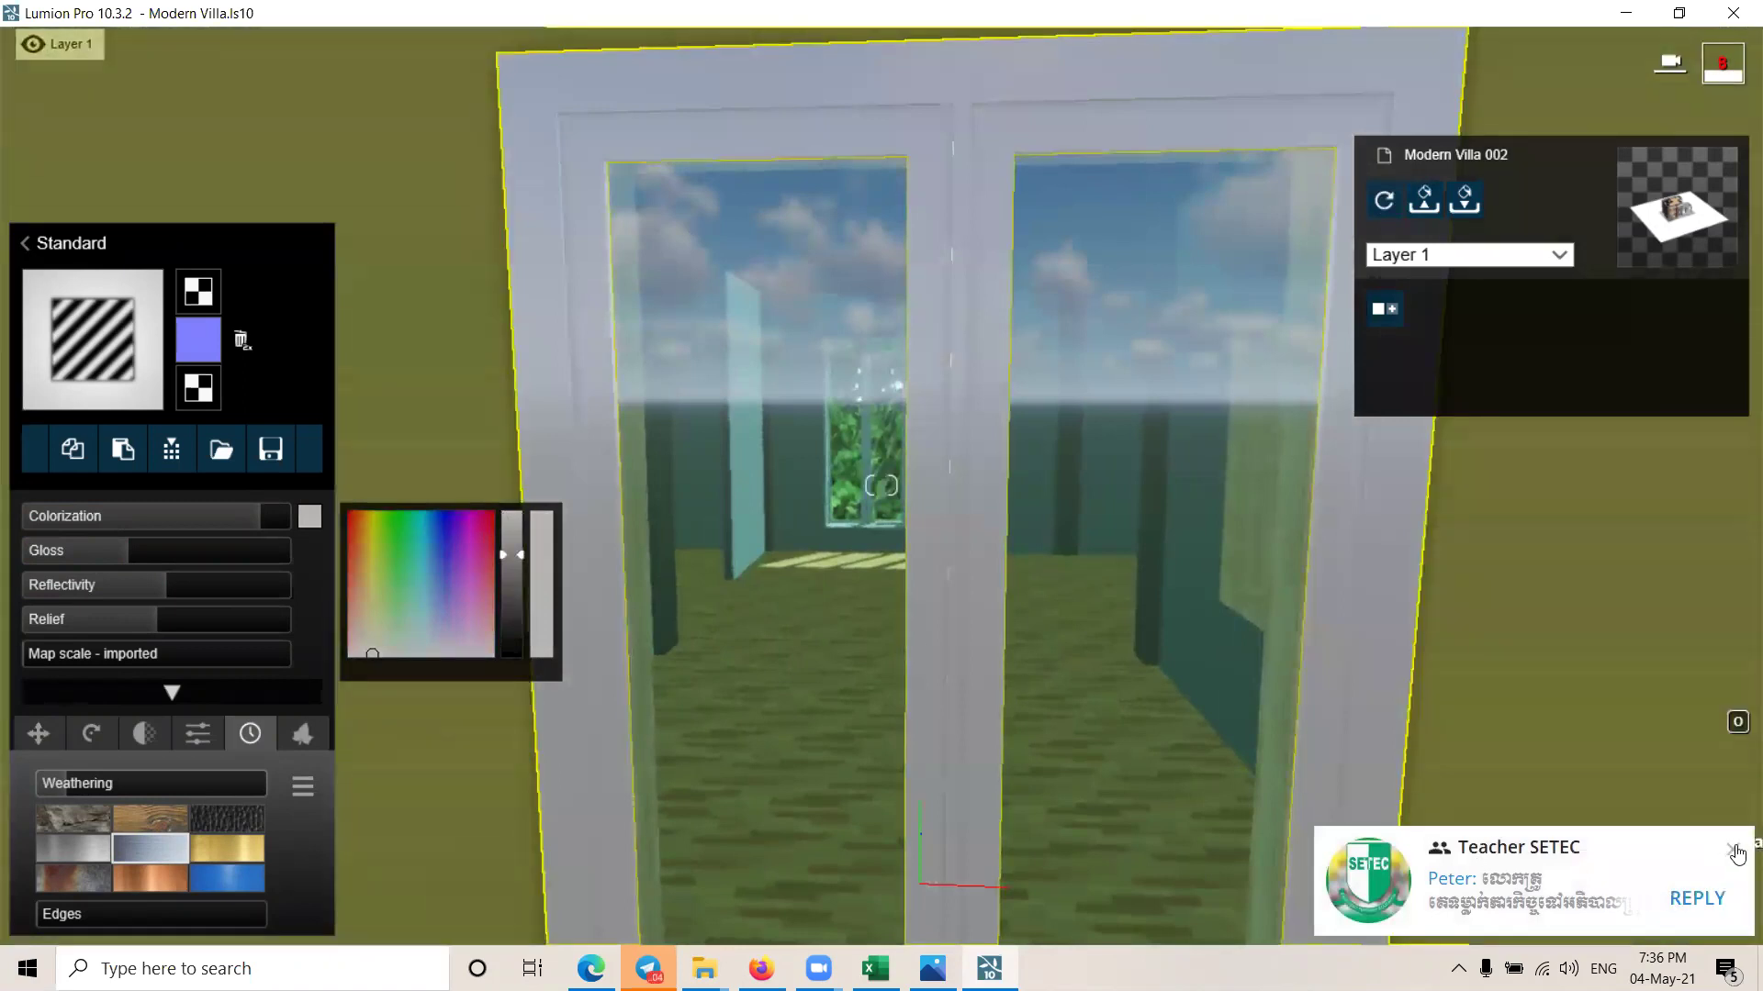
click(1733, 850)
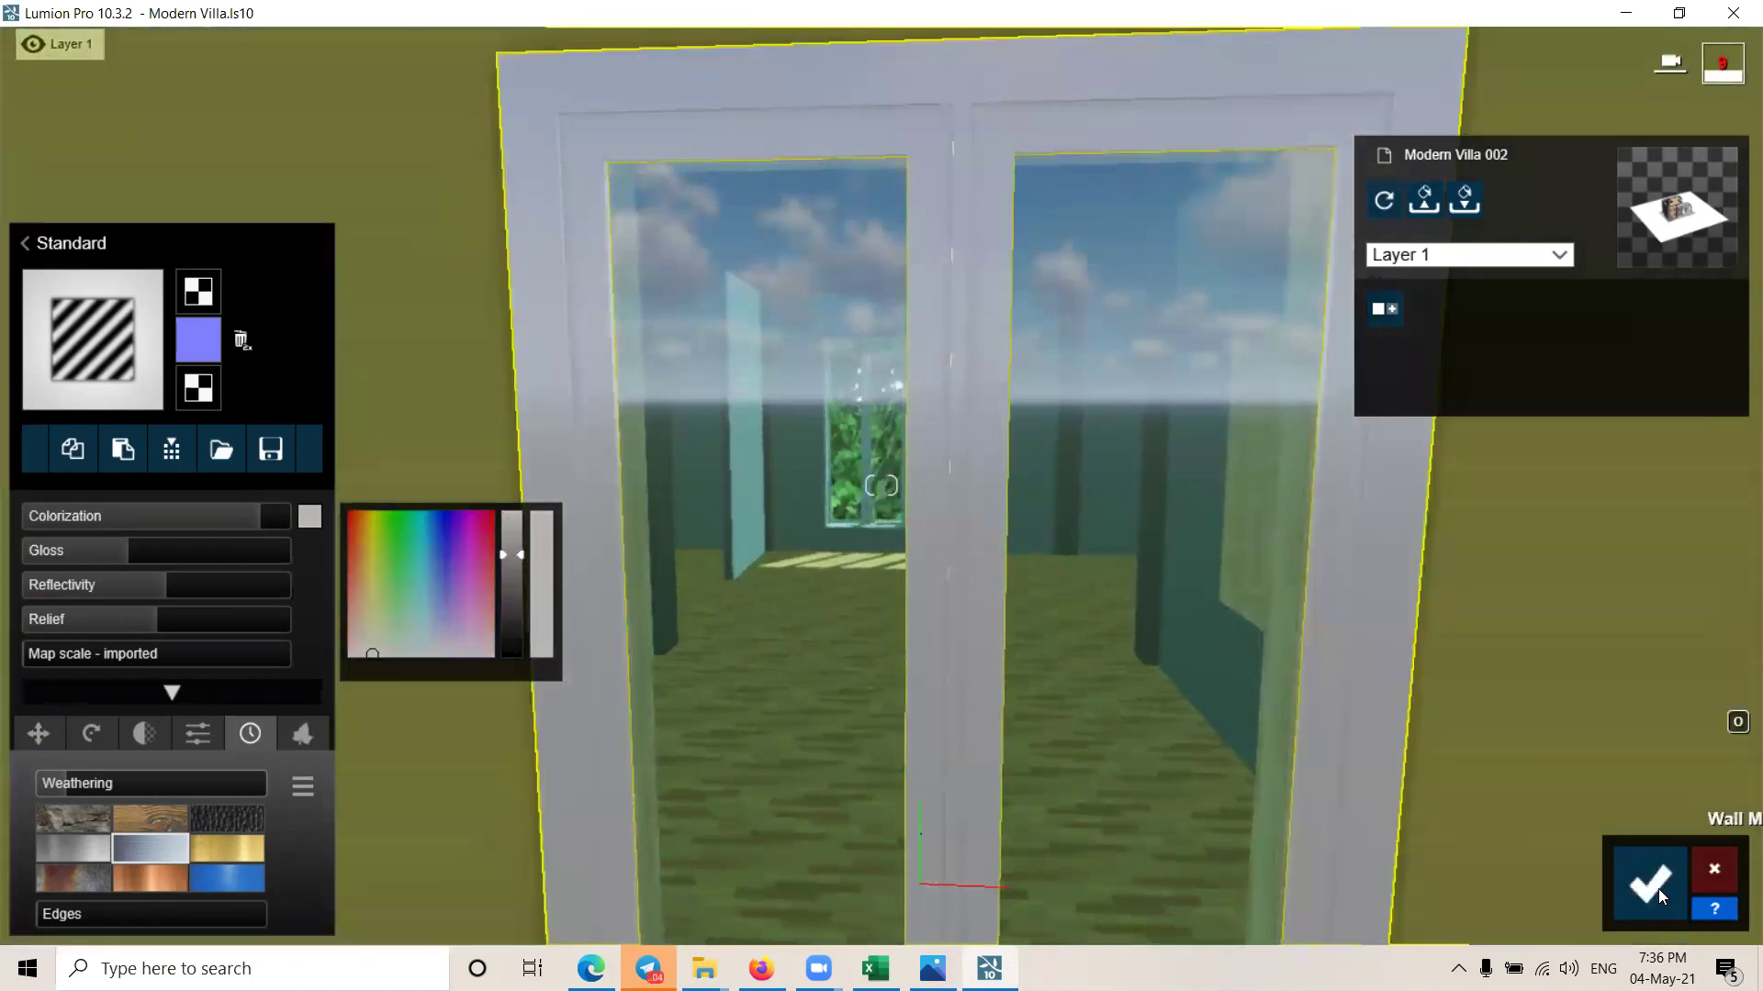
click(1649, 883)
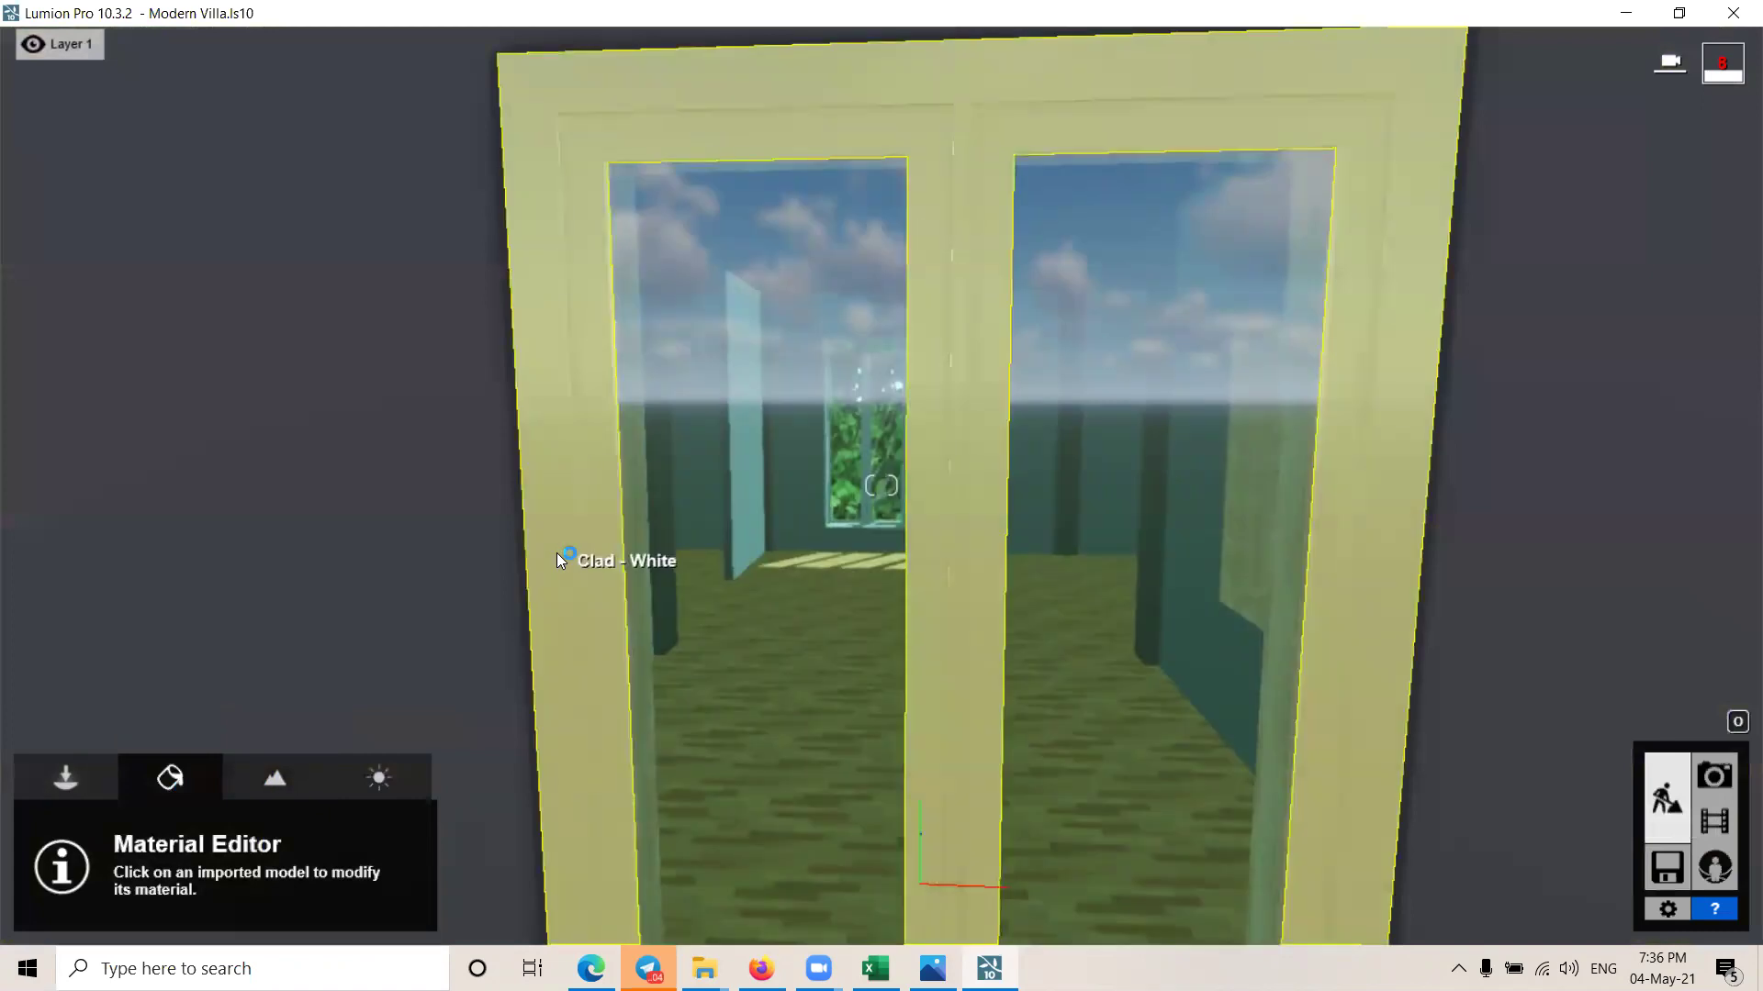
Step: Reopen the frame material, set reflectivity to 1.1 and relief to 1.0, and confirm
click(558, 555)
drag(167, 587, 176, 591)
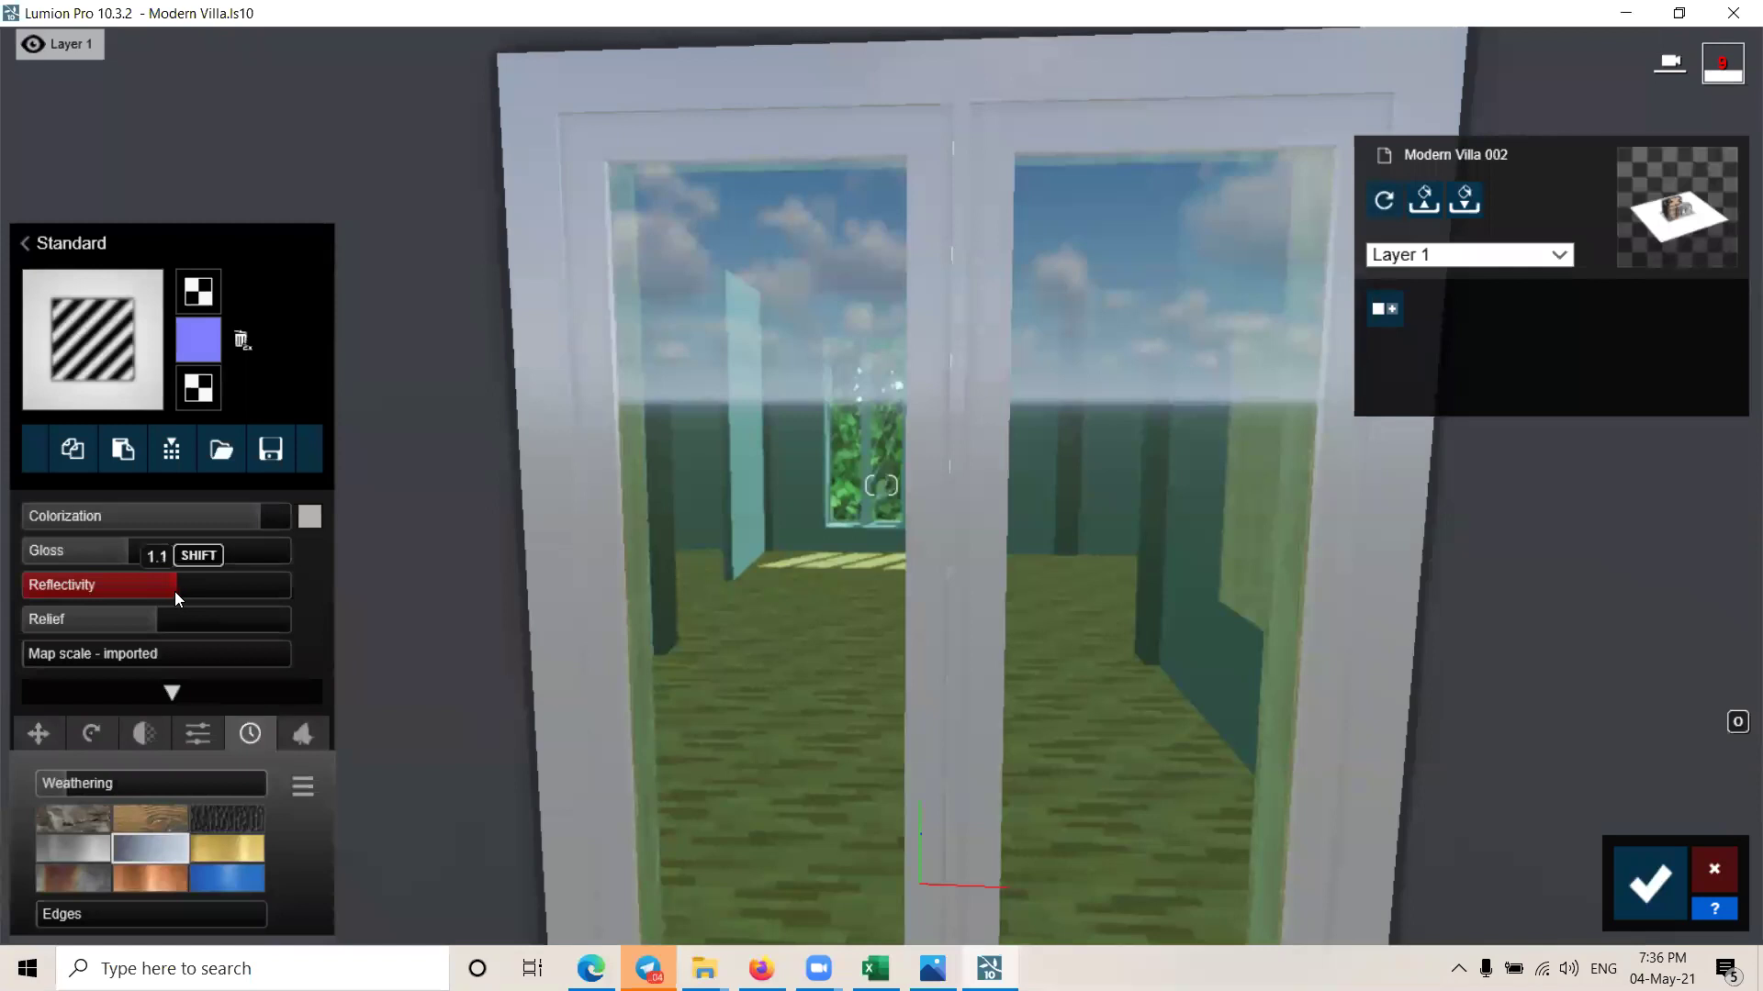
drag(160, 616, 178, 620)
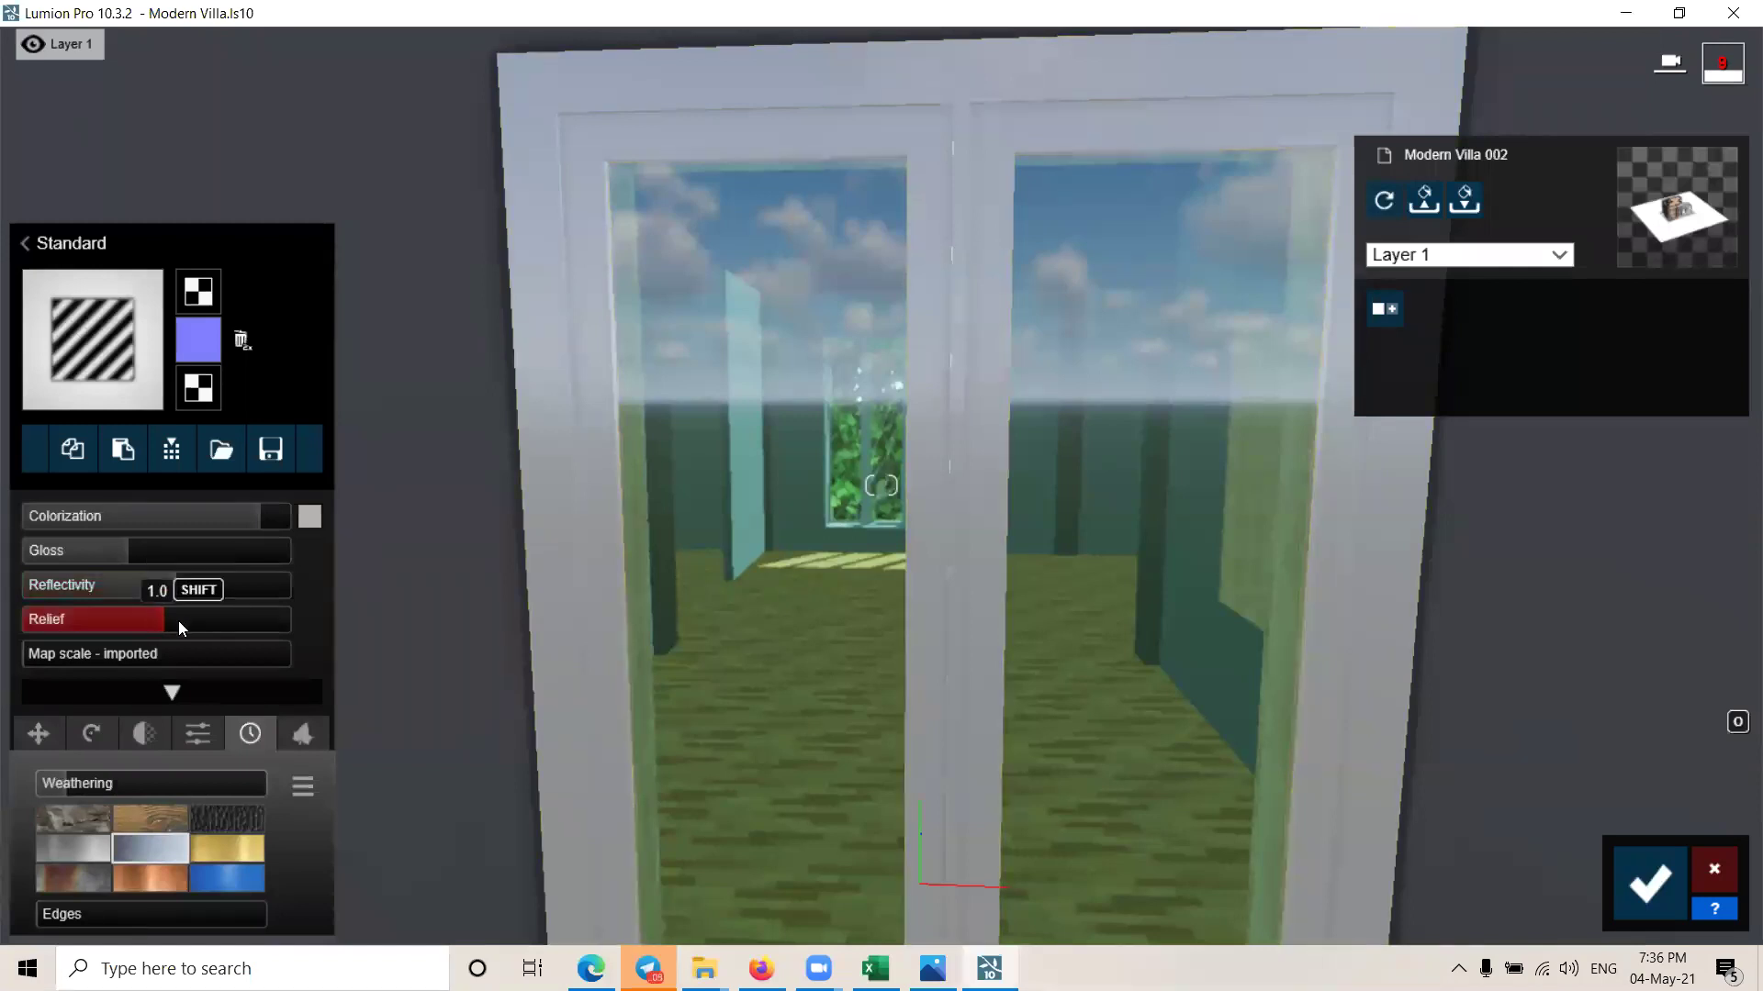
scroll(918, 661, down, 3)
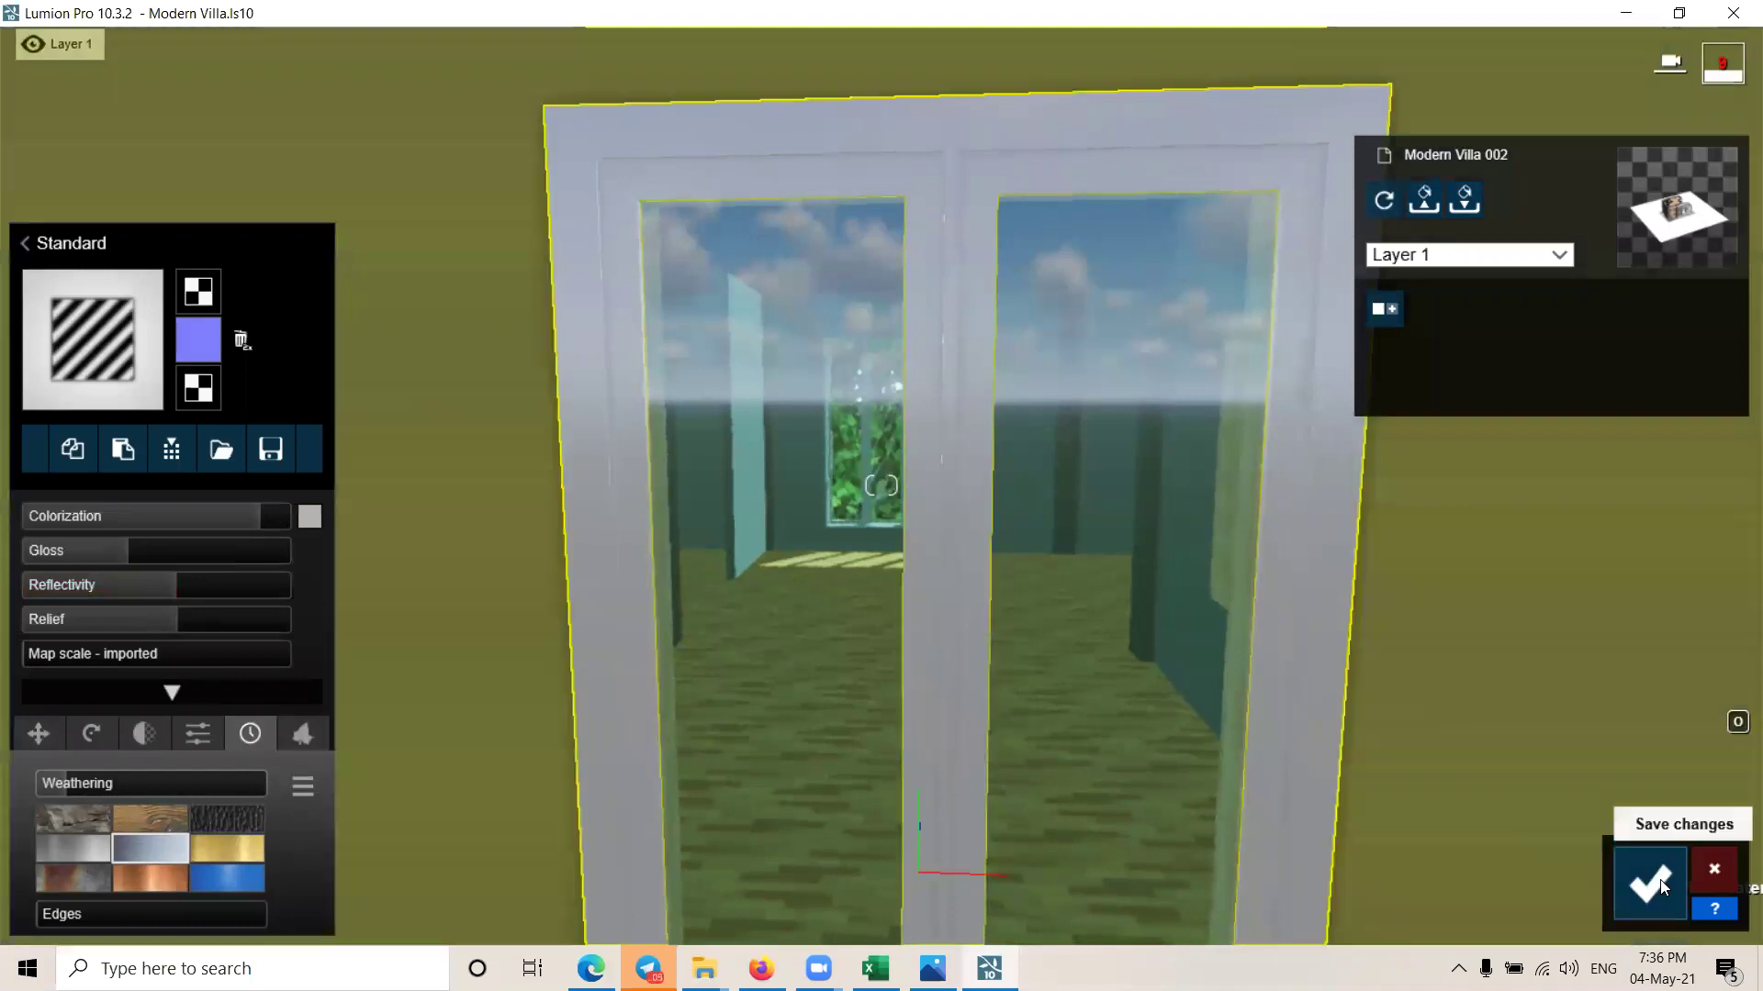
click(1662, 886)
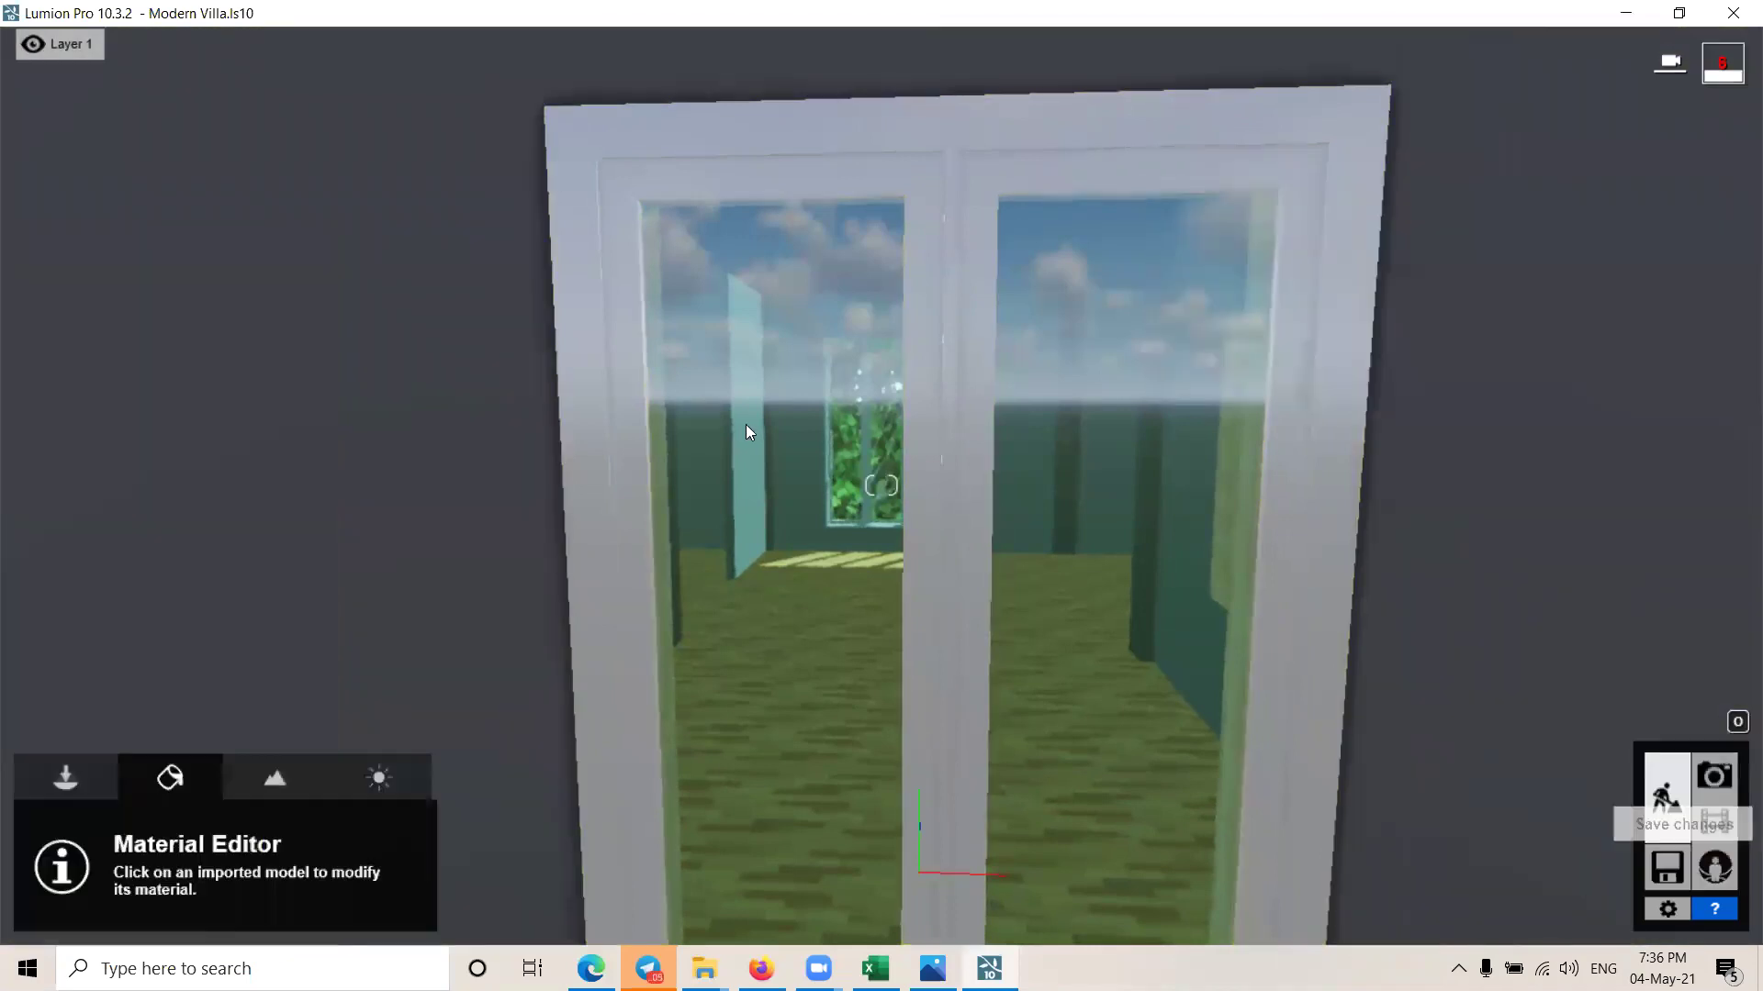
Step: Replace the door glass's Interior Glass 002 with Milky Glass 004 from the Indoor library
click(747, 428)
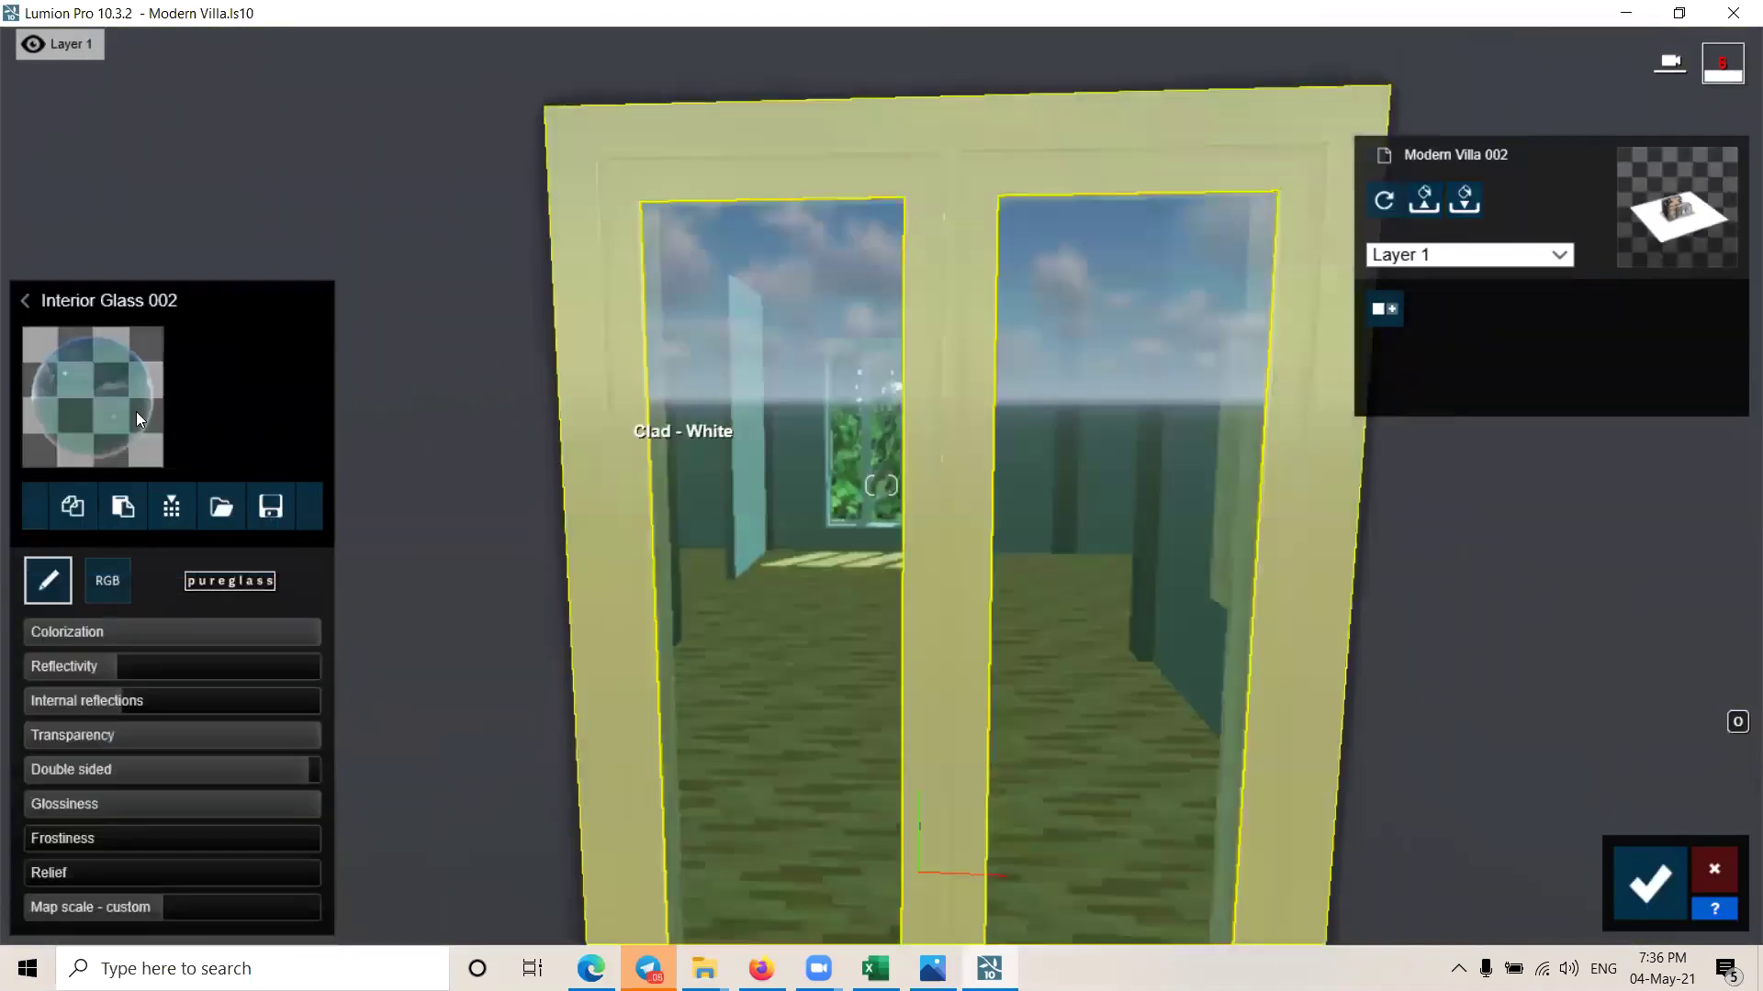
click(138, 413)
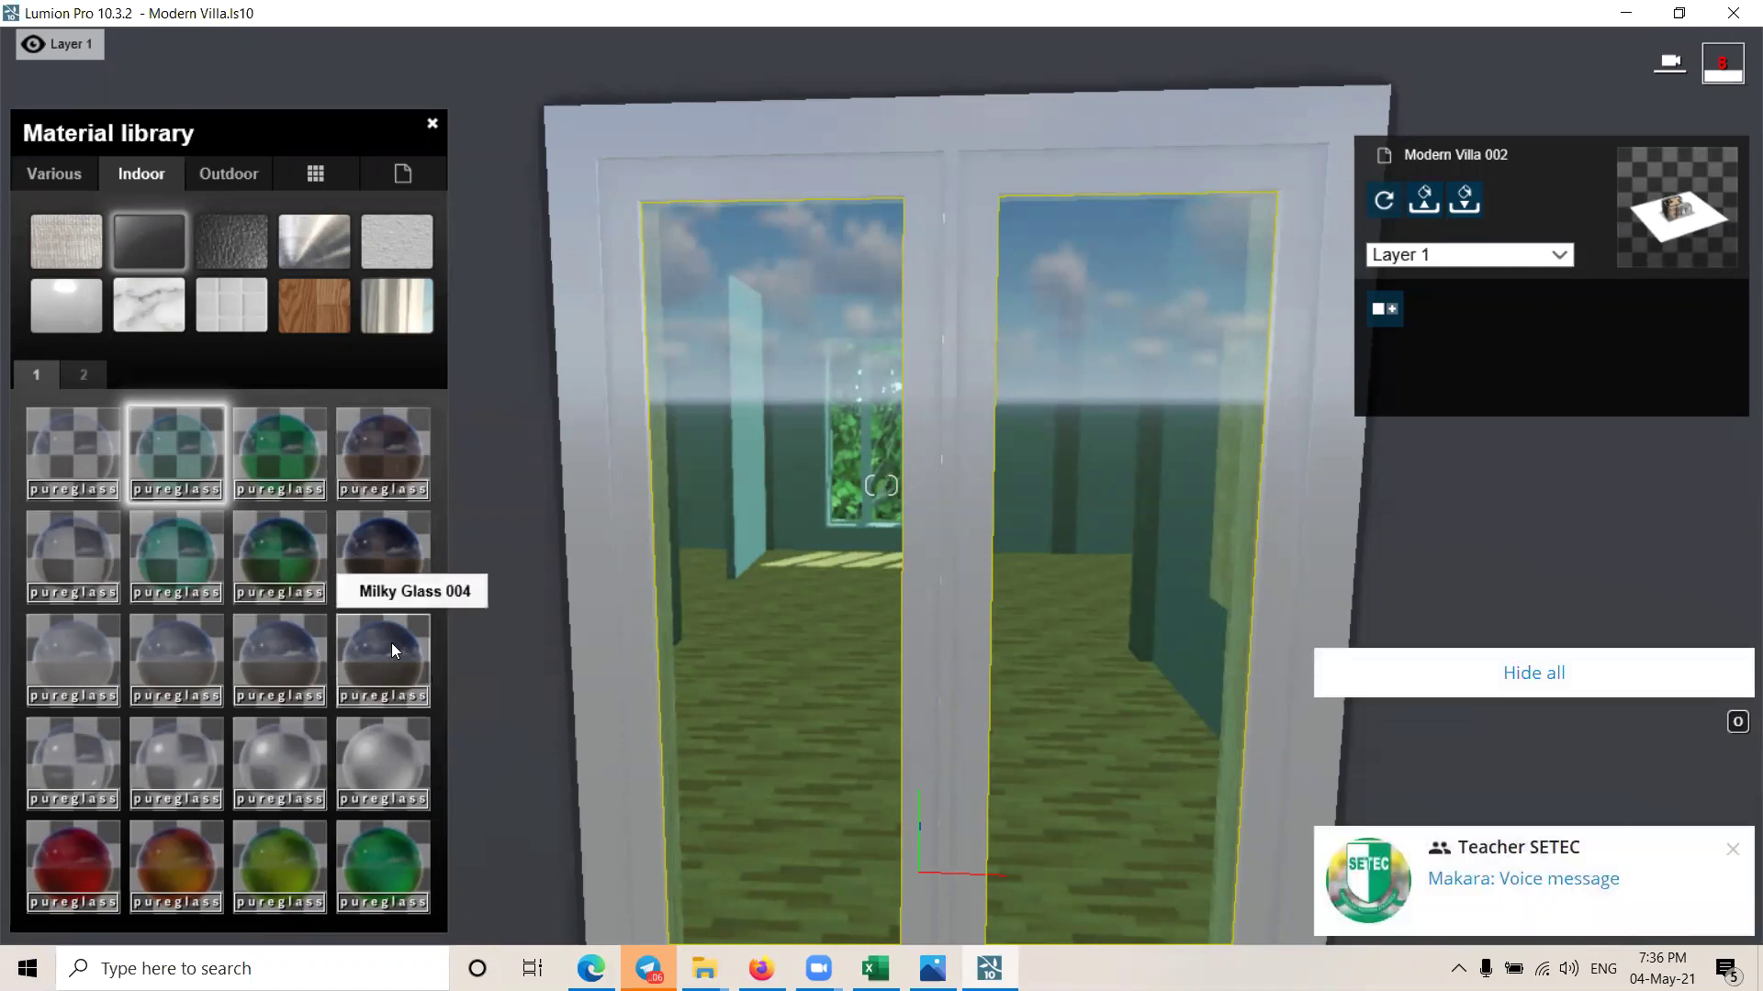
drag(671, 545, 768, 705)
scroll(769, 688, down, 5)
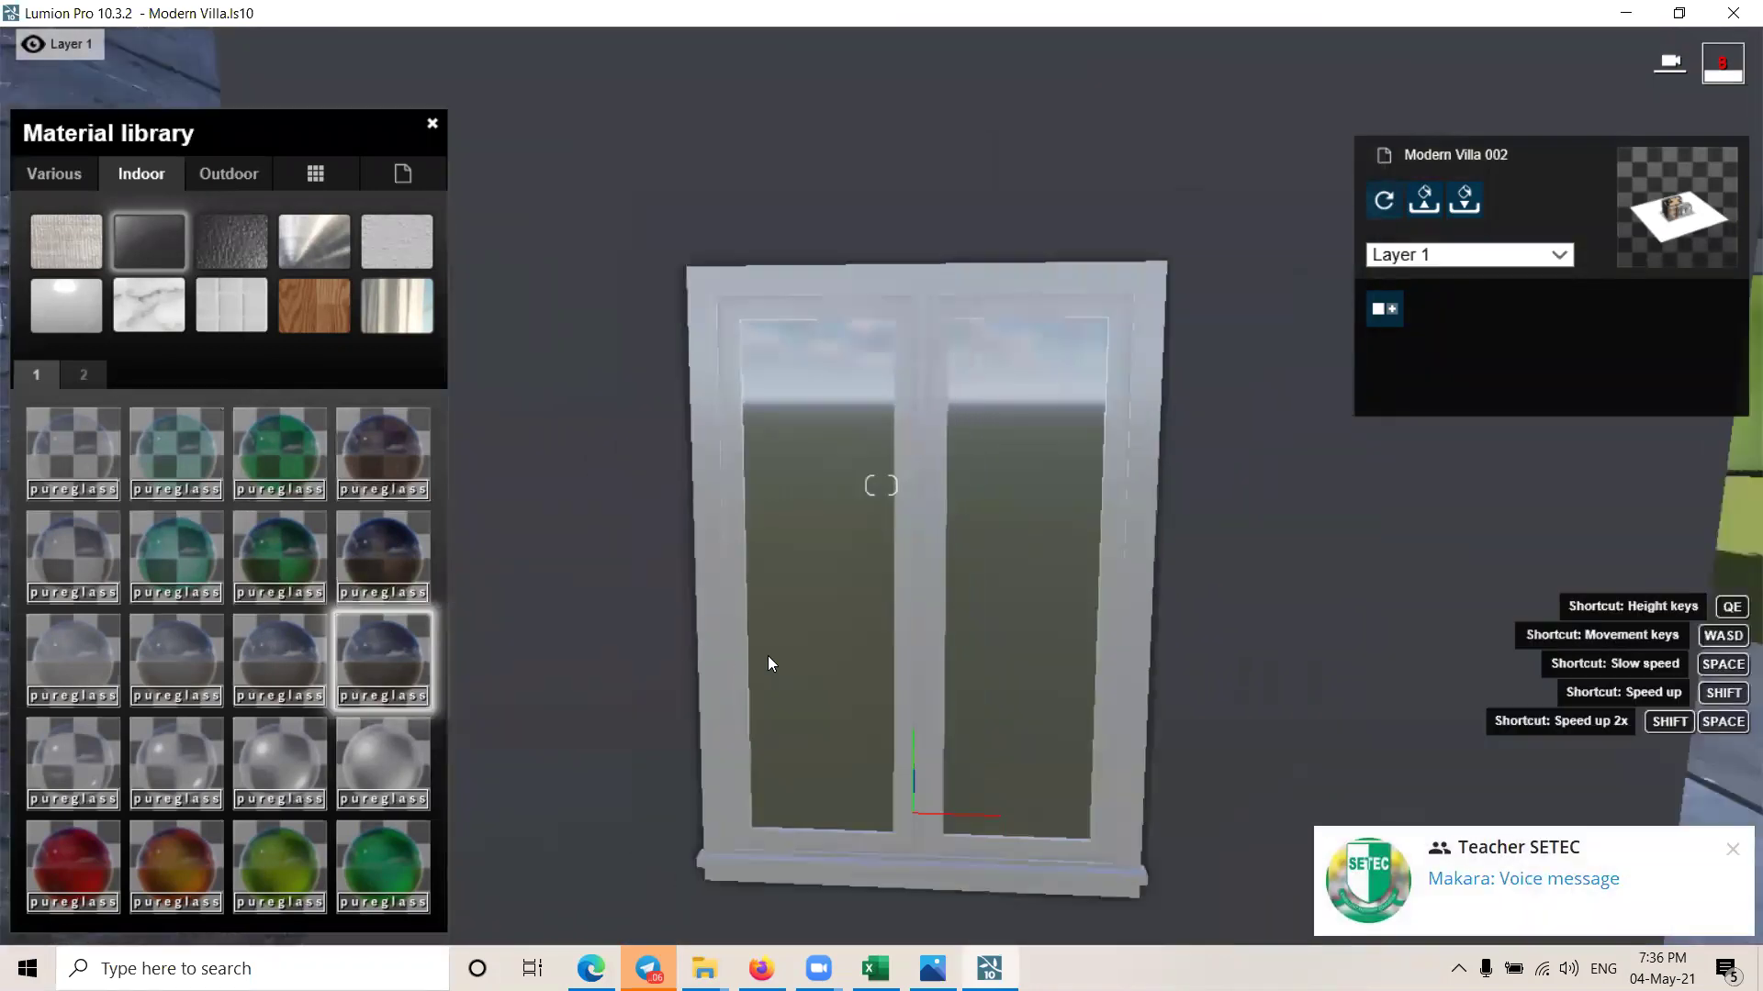
scroll(763, 648, down, 3)
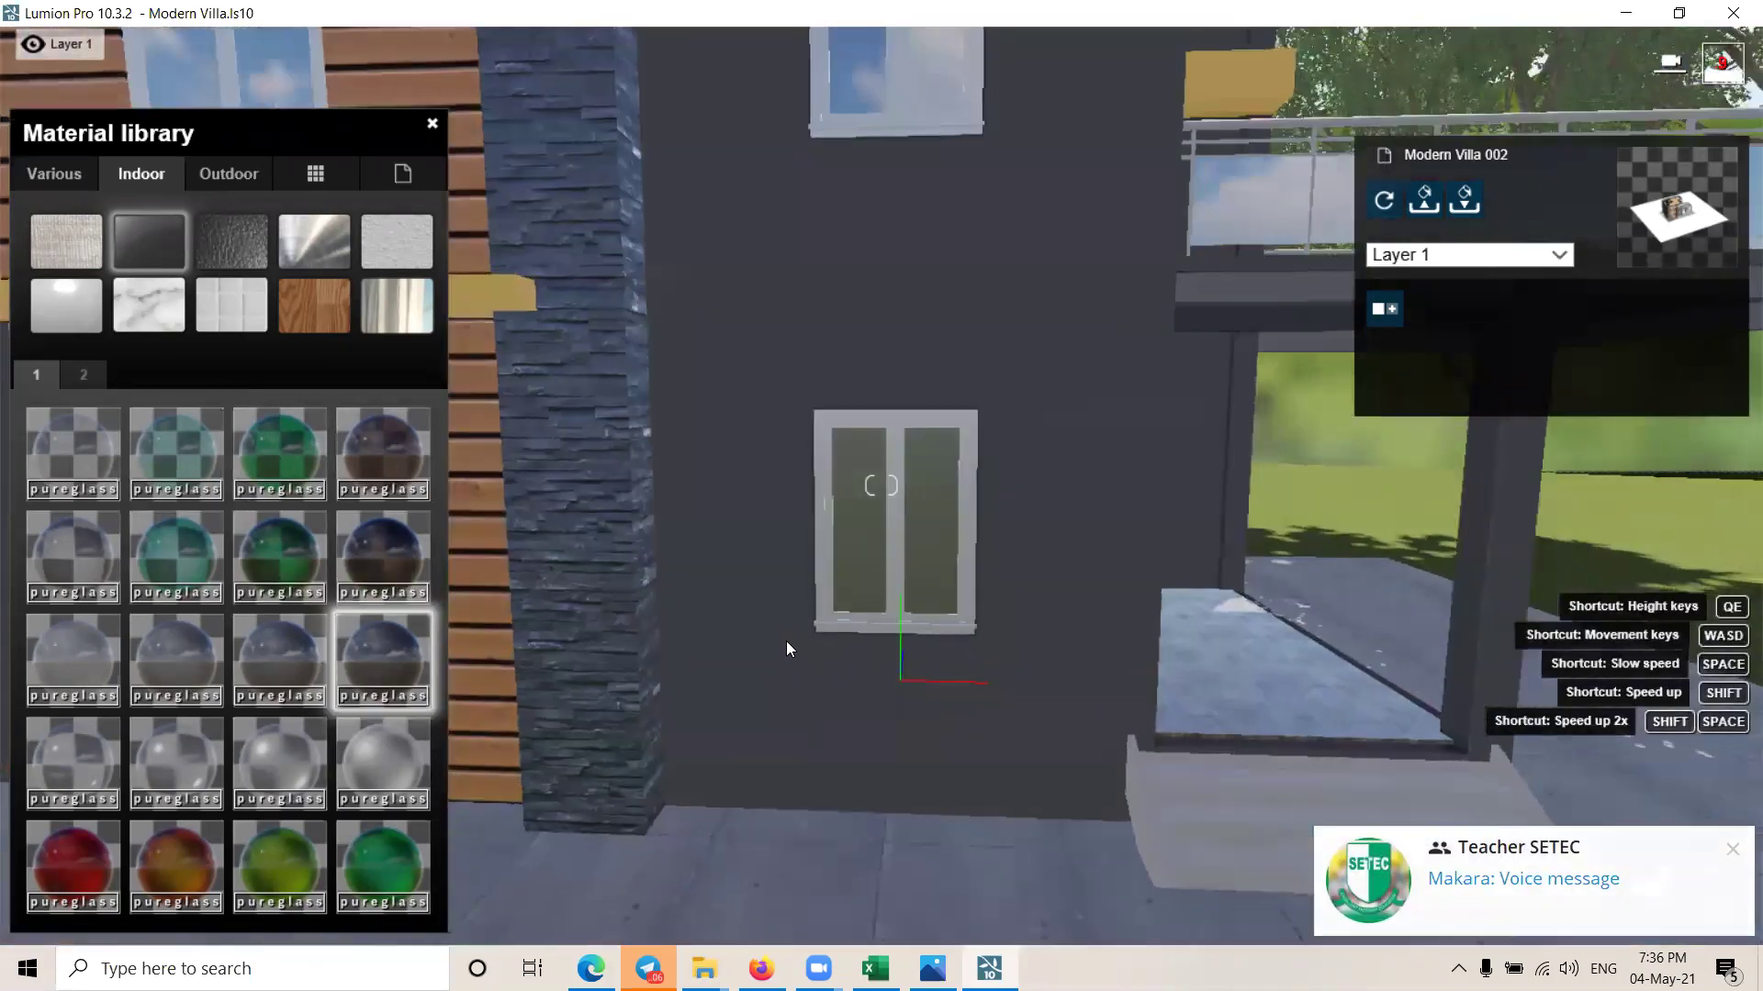
right_drag(786, 640, 642, 550)
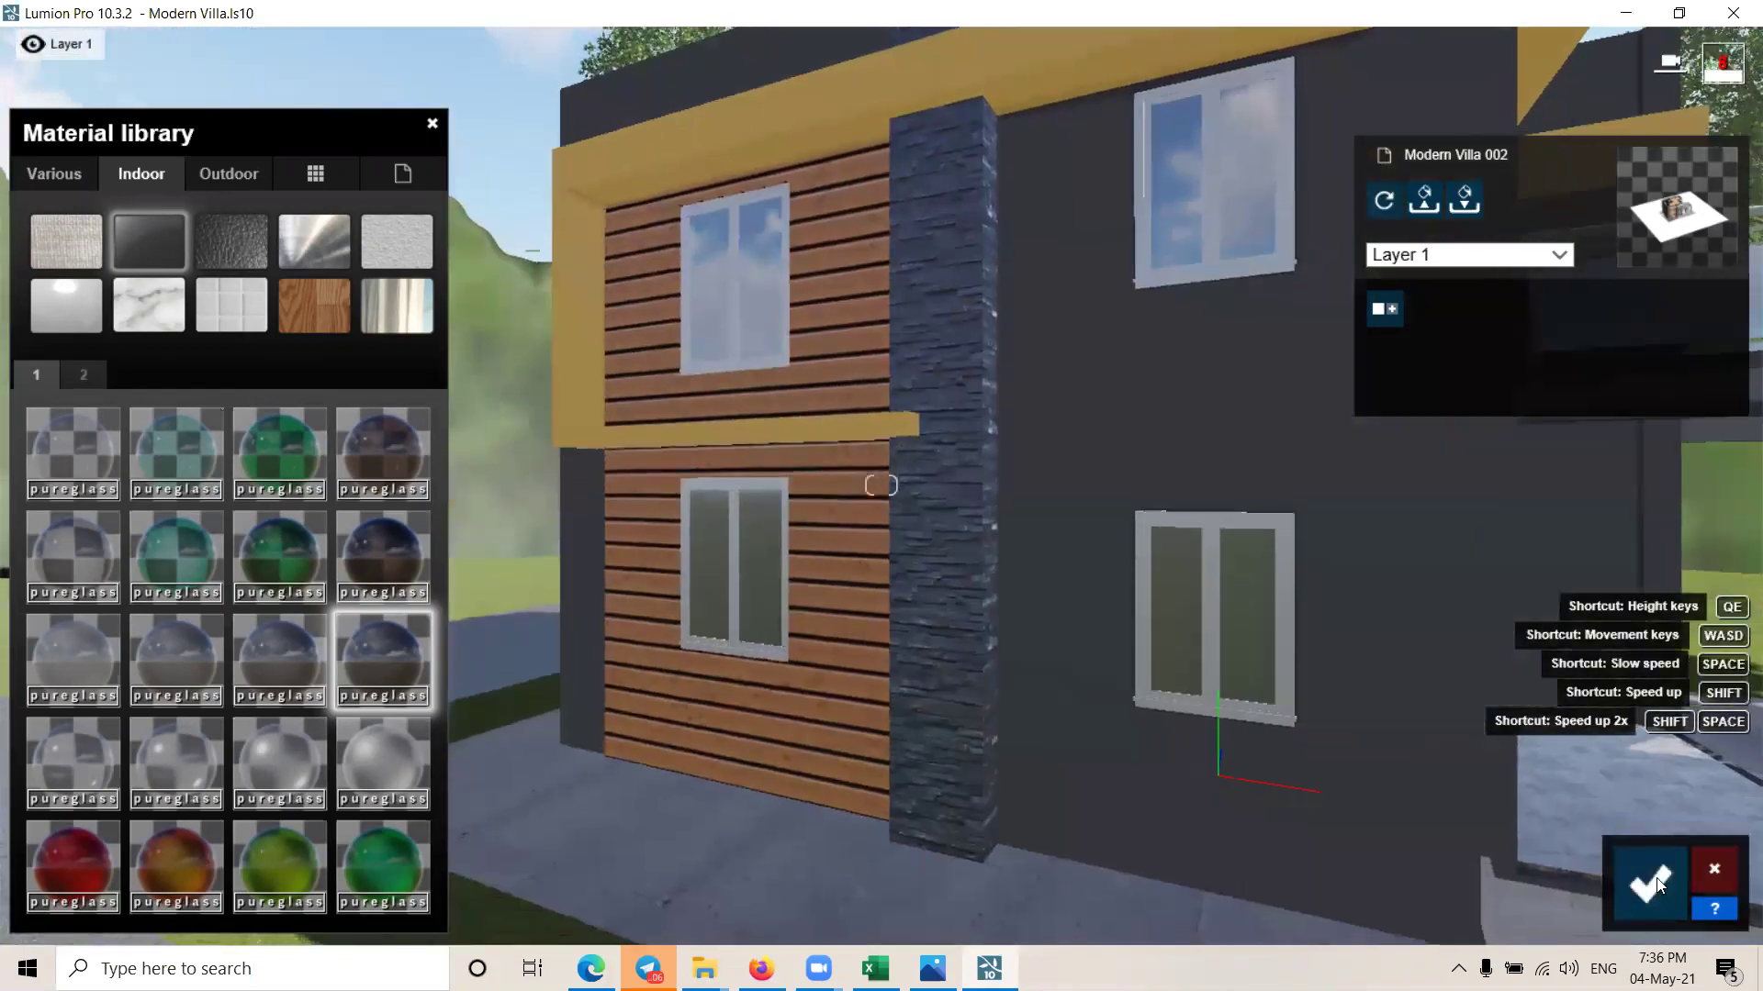
click(1589, 826)
Step: Orbit and zoom around the glass-railed balcony toward the tree, lawn and walkway
right_drag(918, 569, 1102, 560)
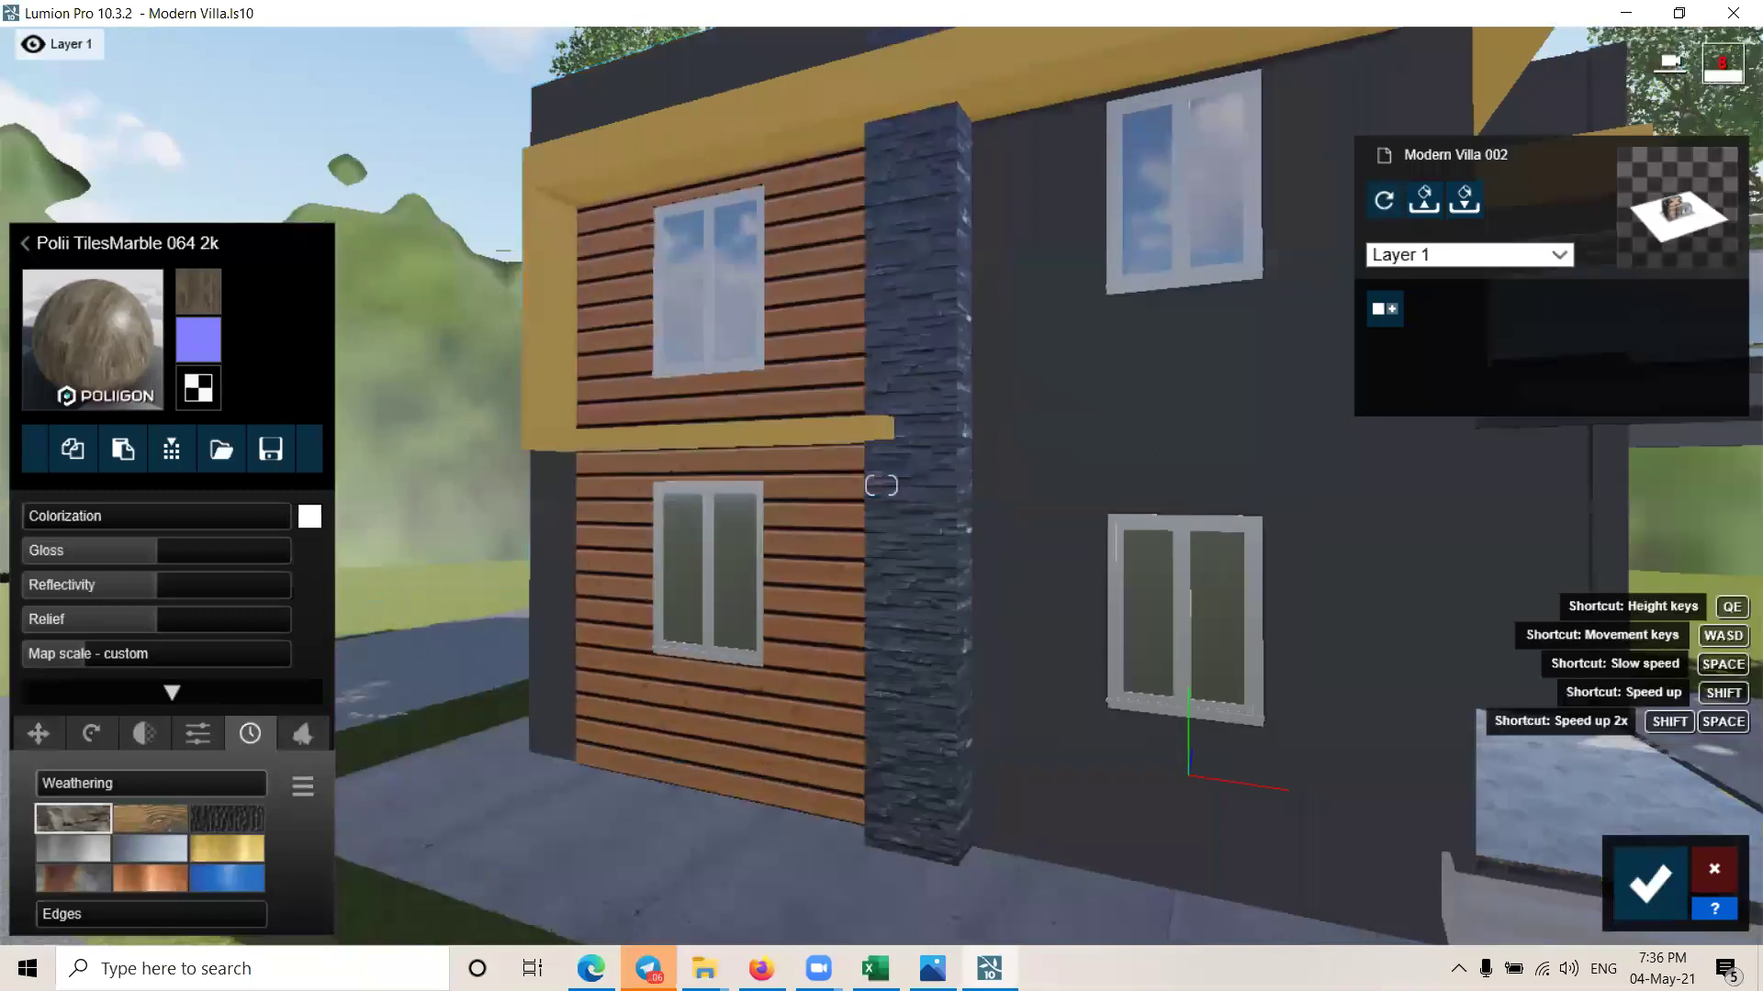
right_drag(880, 485, 899, 551)
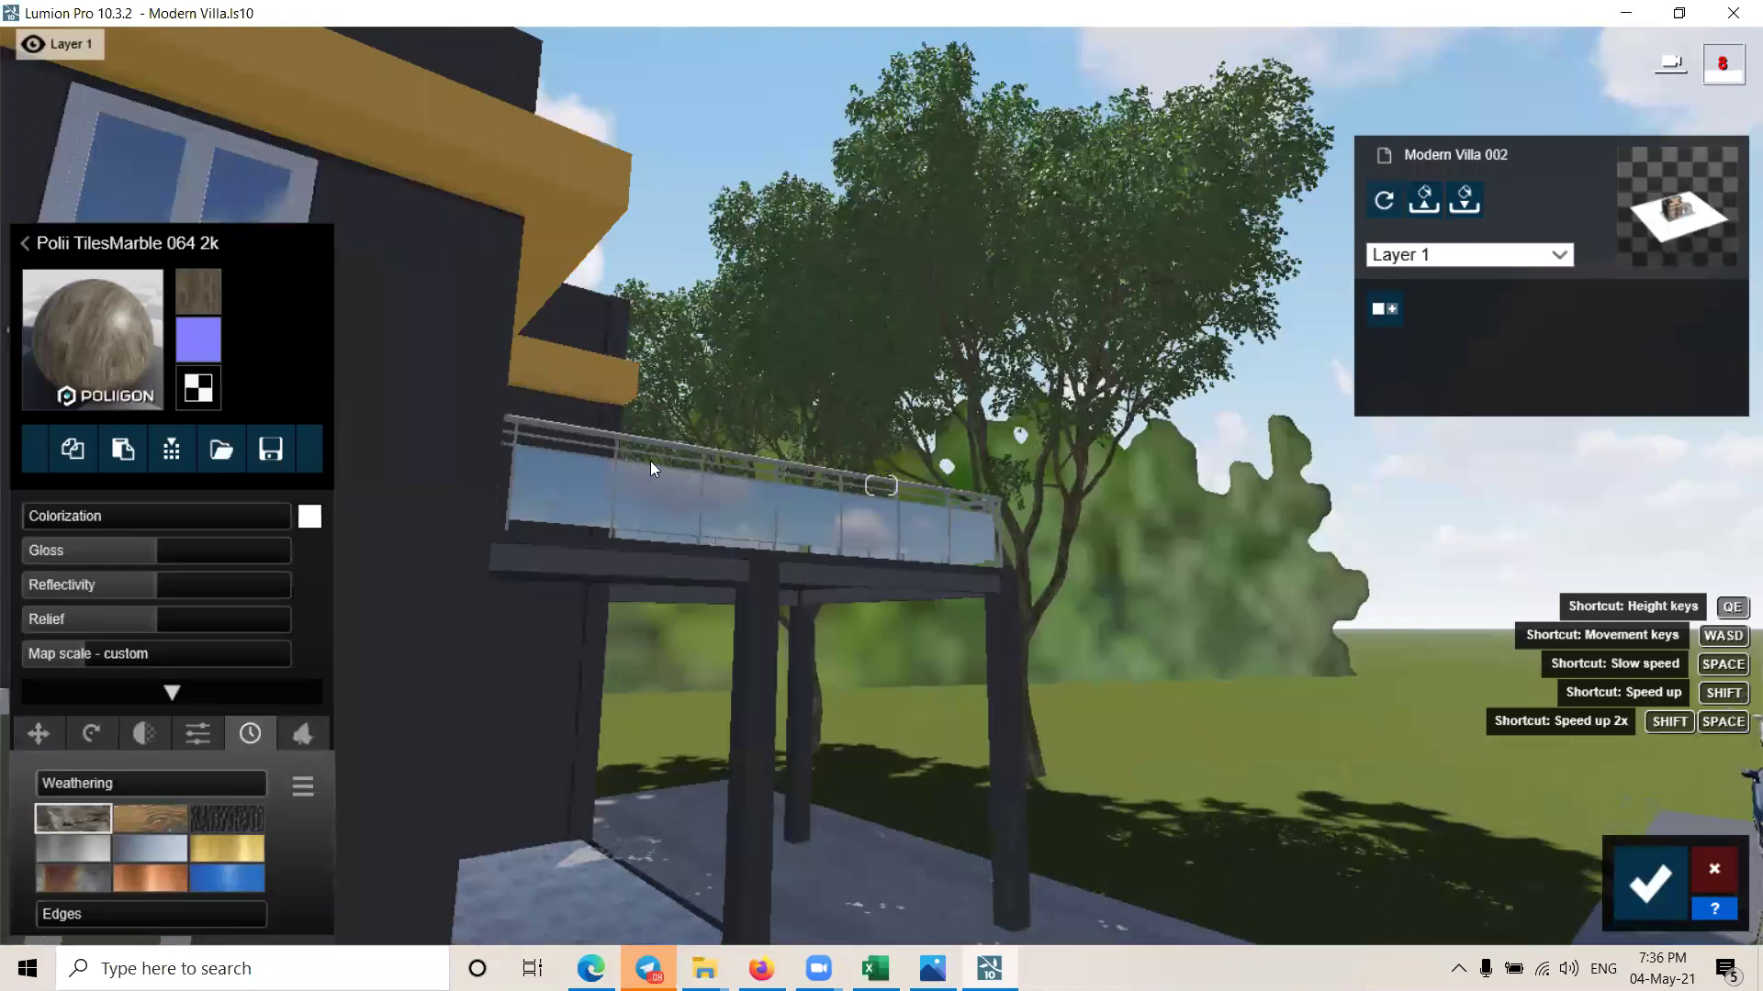
scroll(650, 468, up, 5)
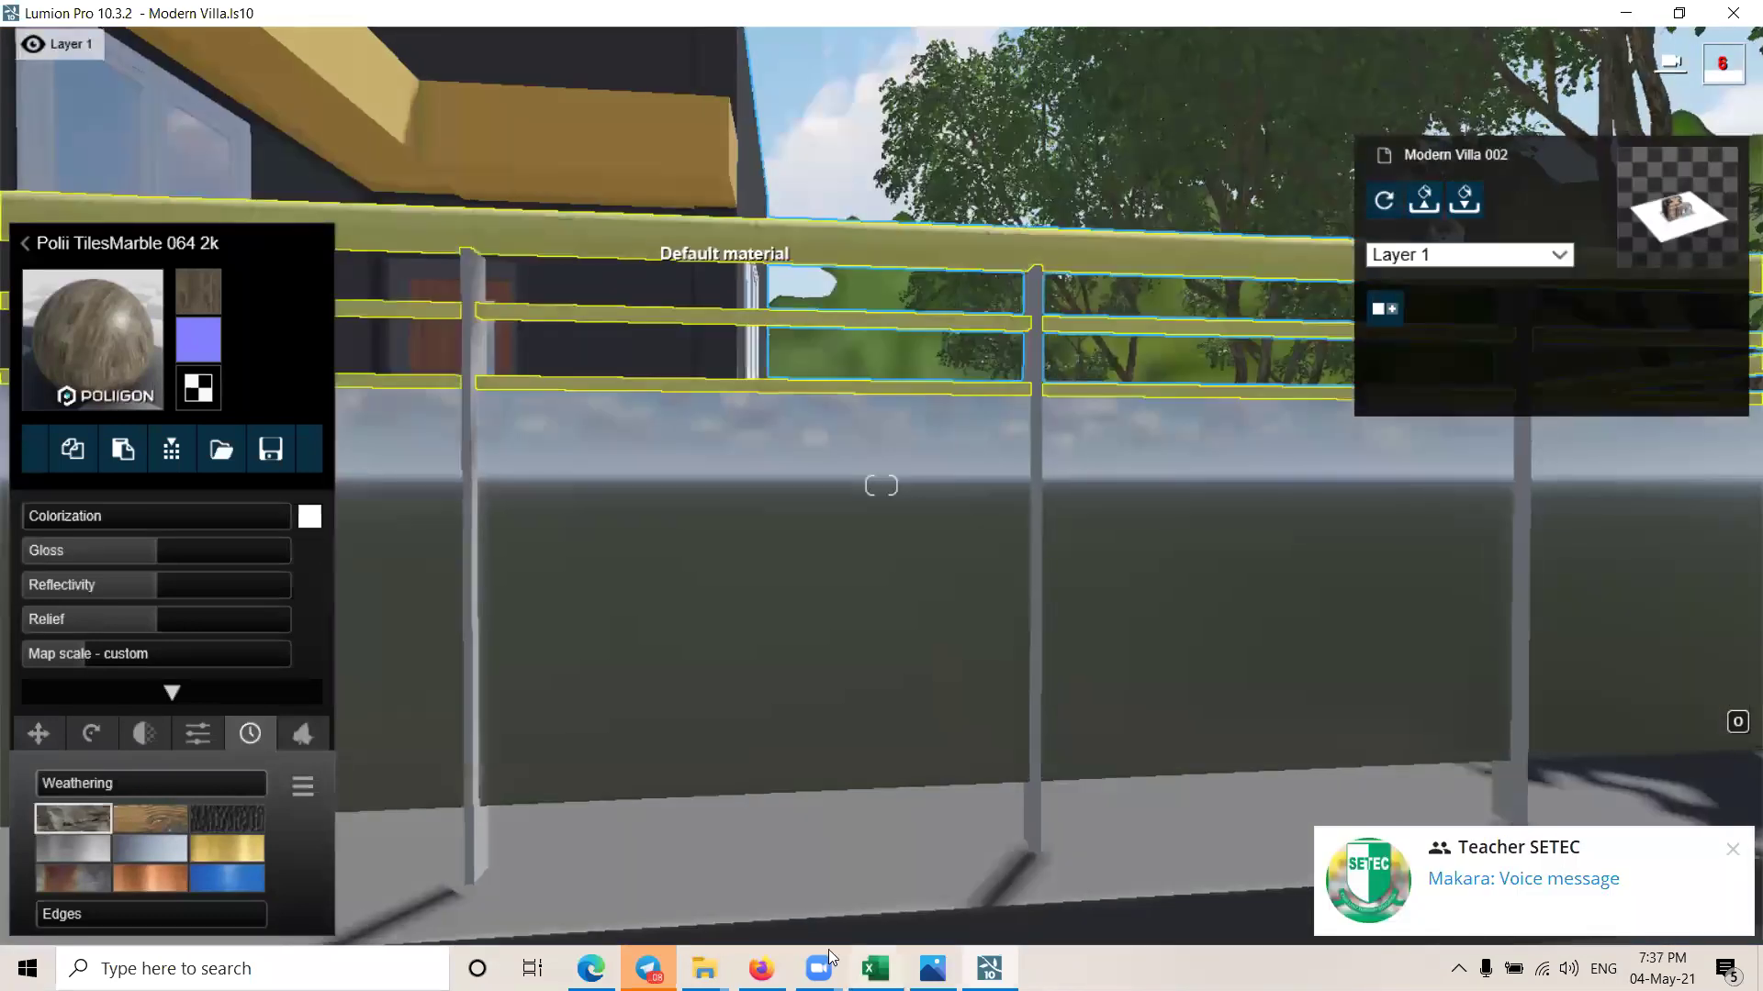
right_drag(1005, 808, 824, 814)
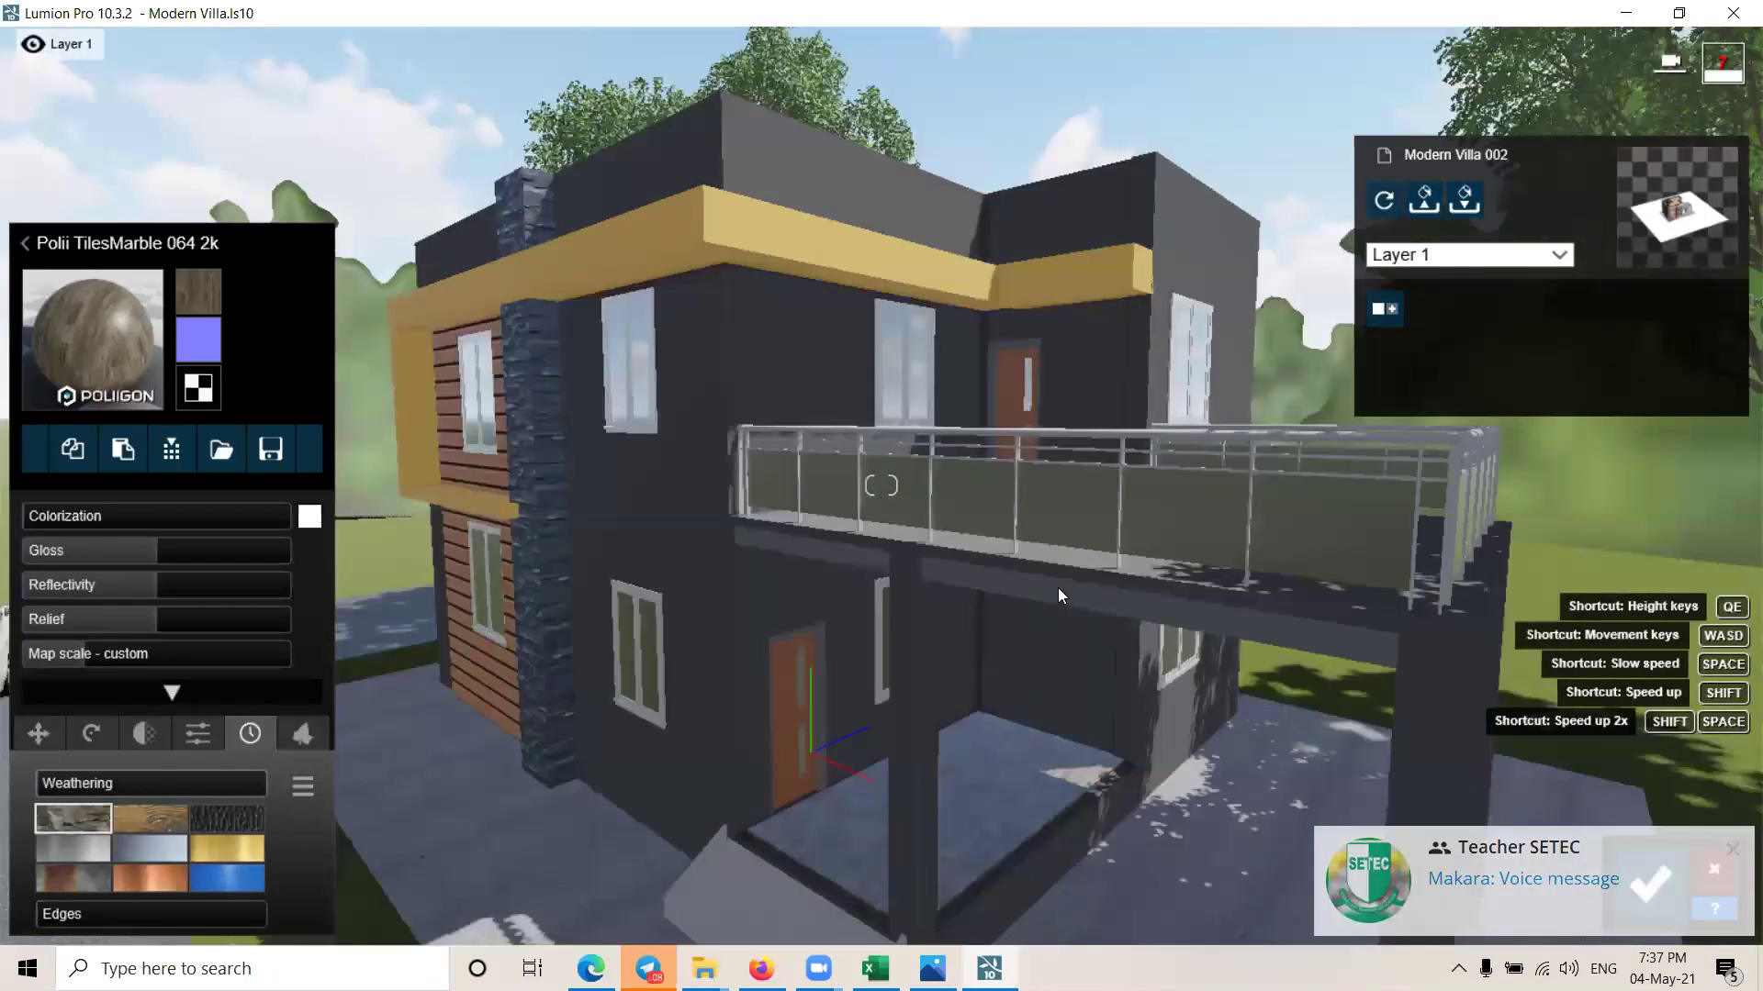
scroll(1030, 474, down, 3)
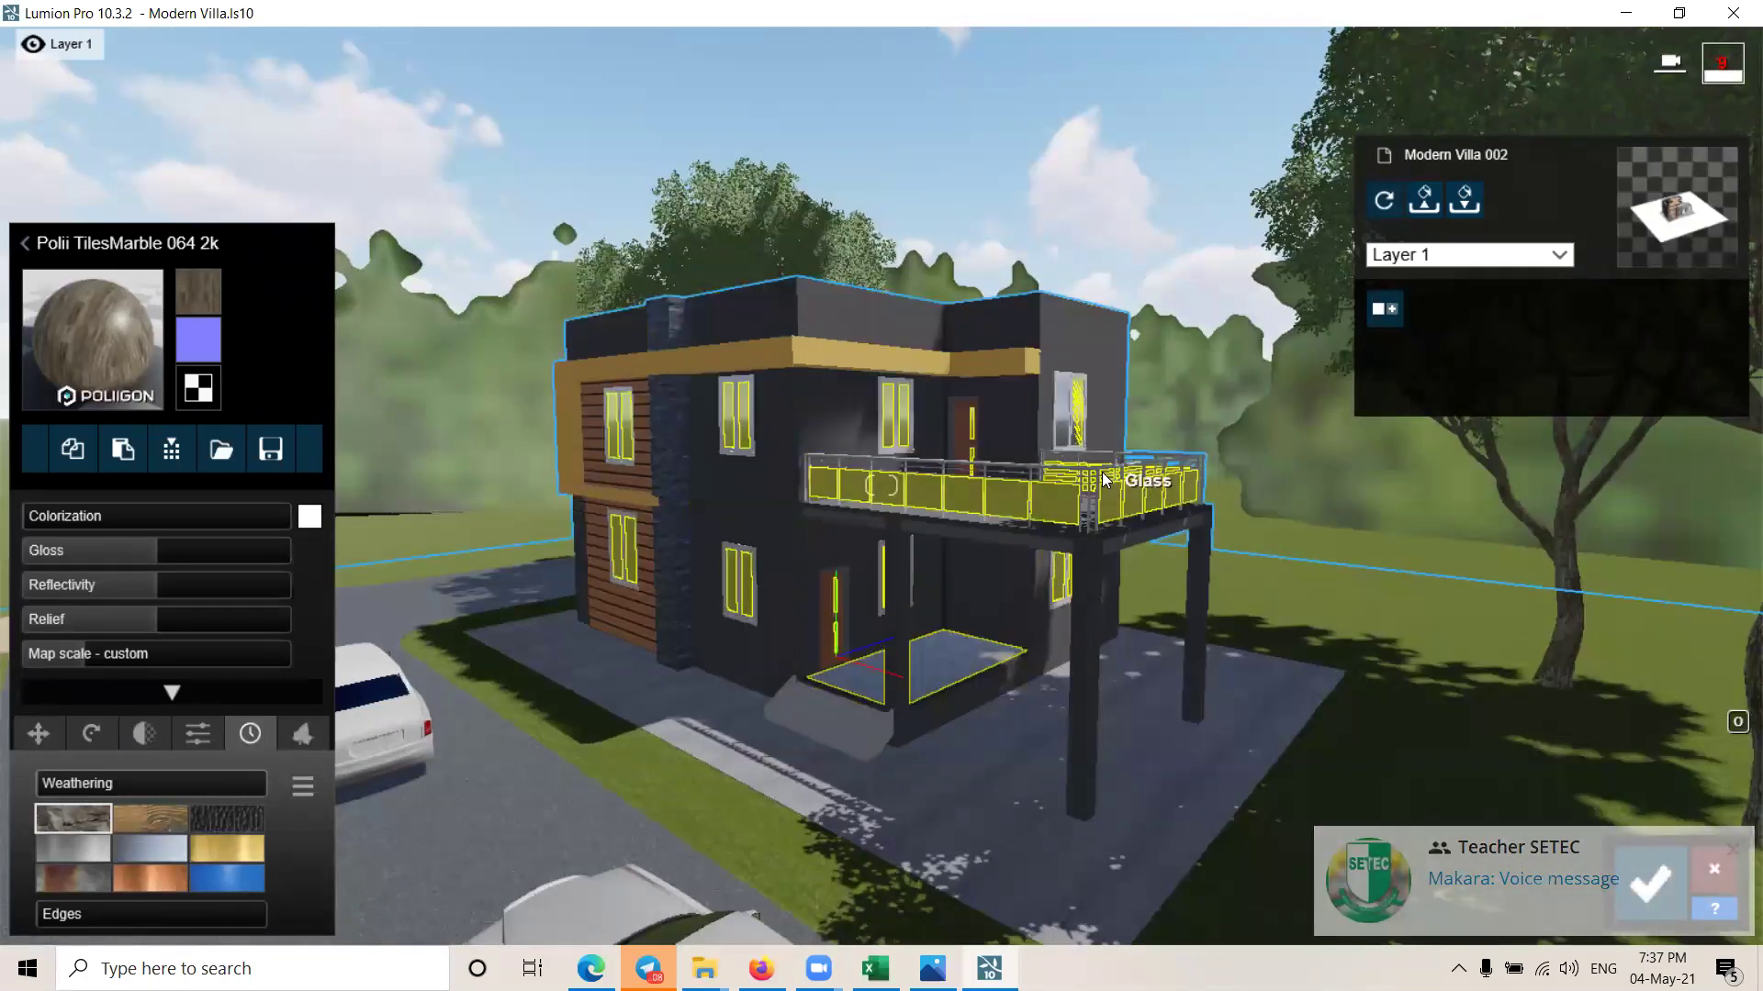
scroll(1083, 478, up, 2)
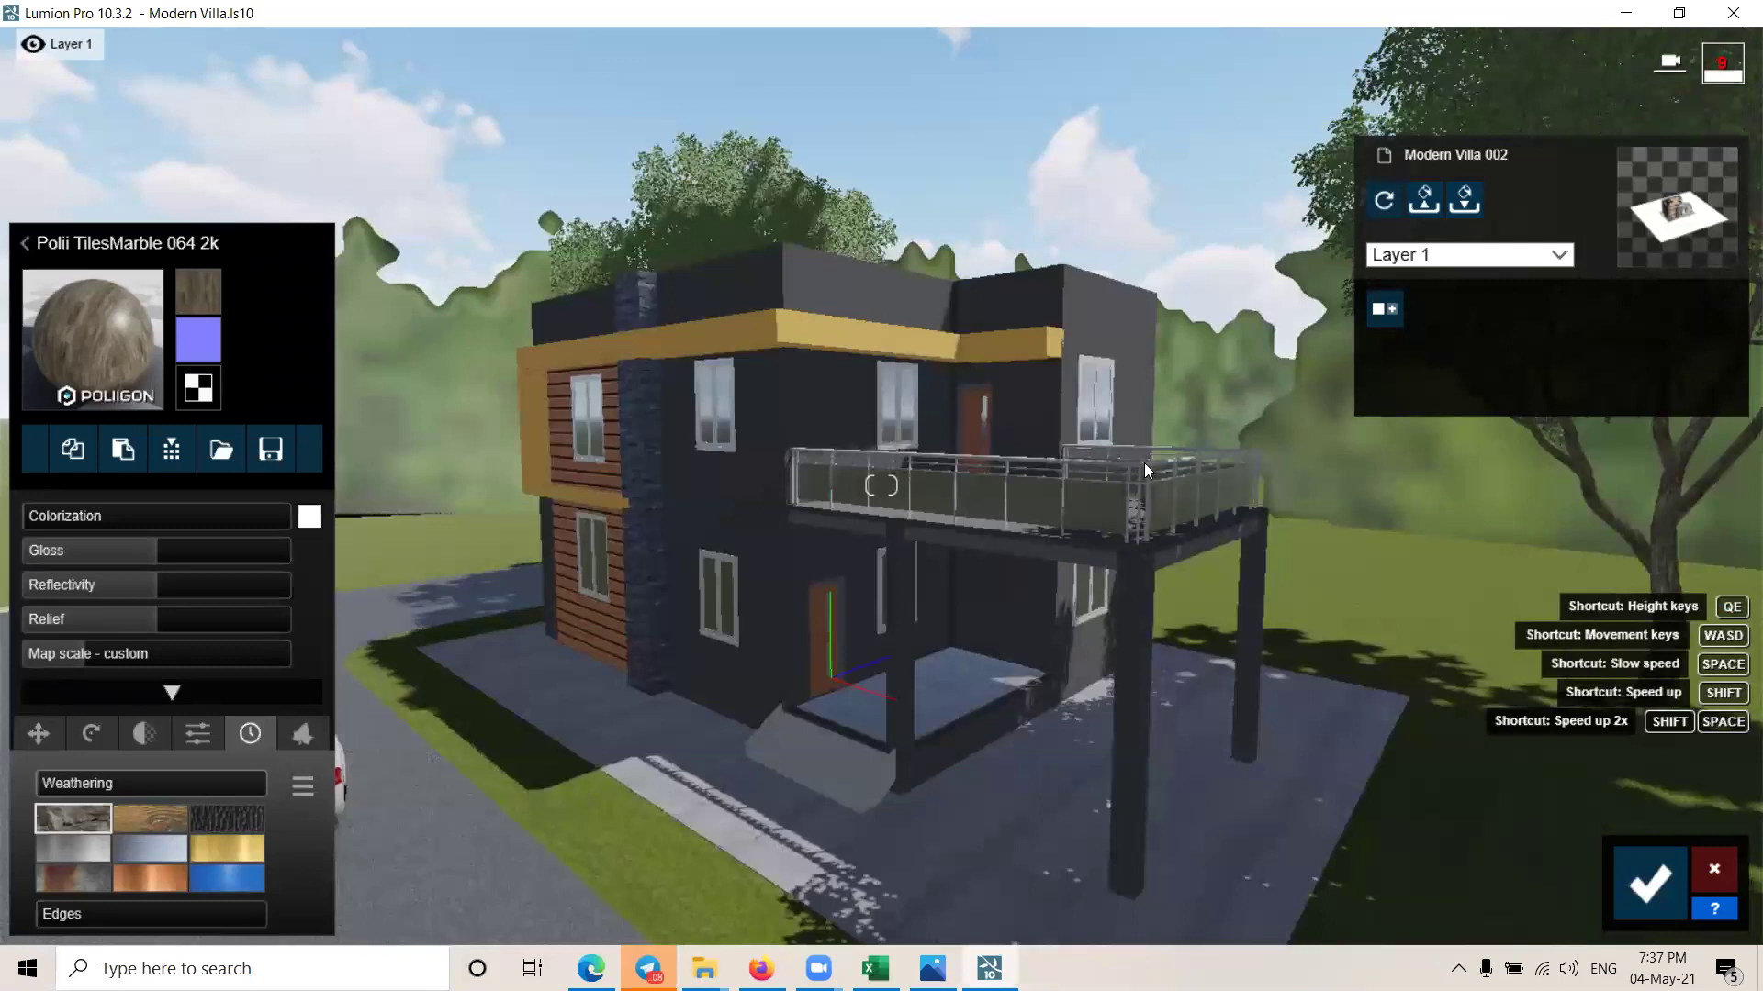
scroll(1146, 463, up, 1)
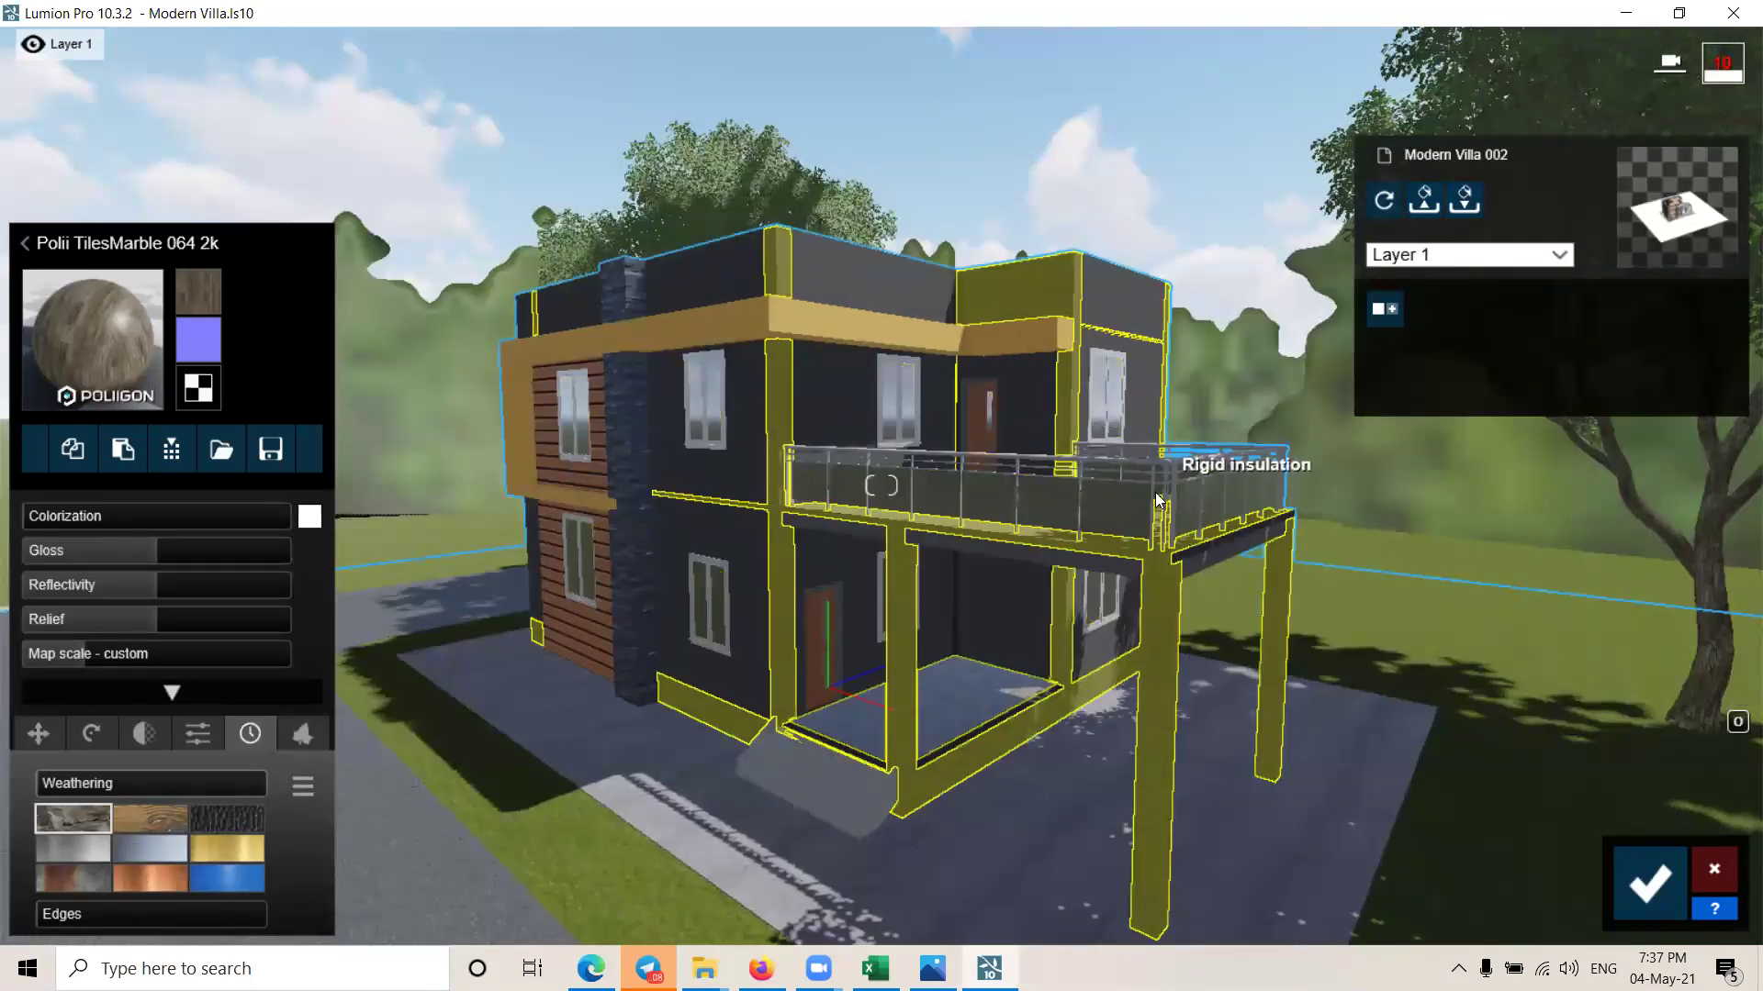
scroll(812, 840, up, 1)
scroll(793, 882, up, 1)
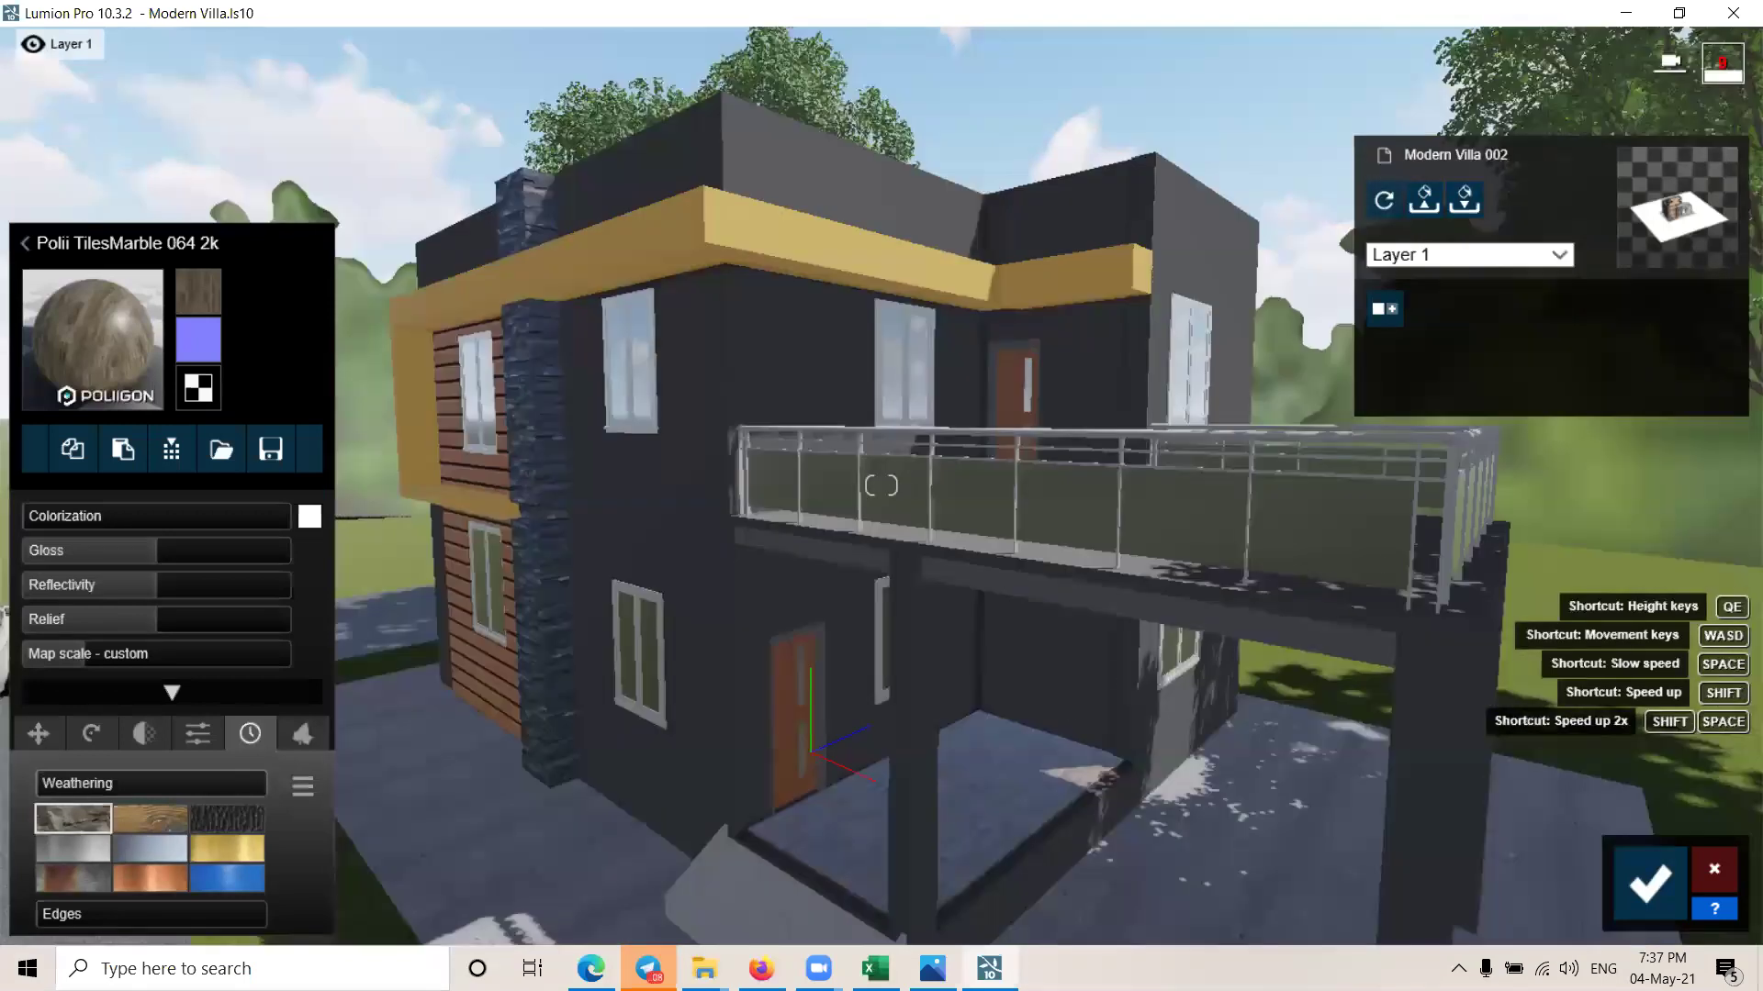
scroll(794, 882, up, 1)
middle_drag(1448, 540, 1325, 588)
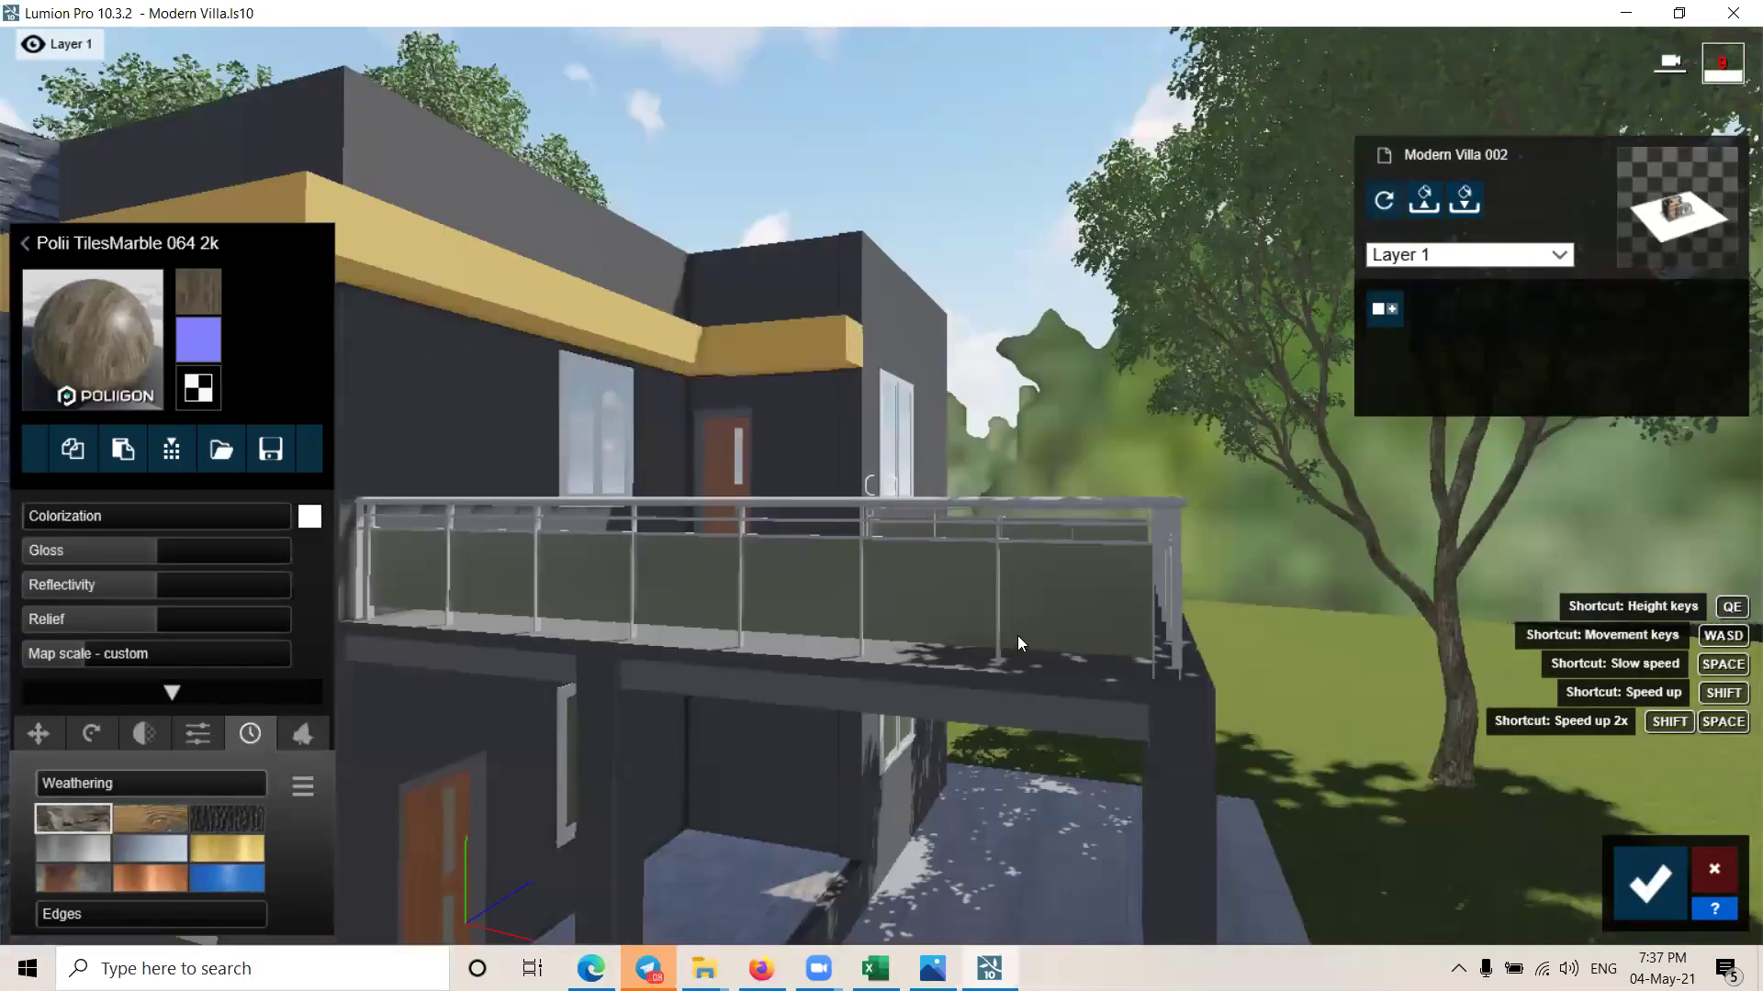
scroll(1017, 637, up, 2)
scroll(1045, 717, up, 2)
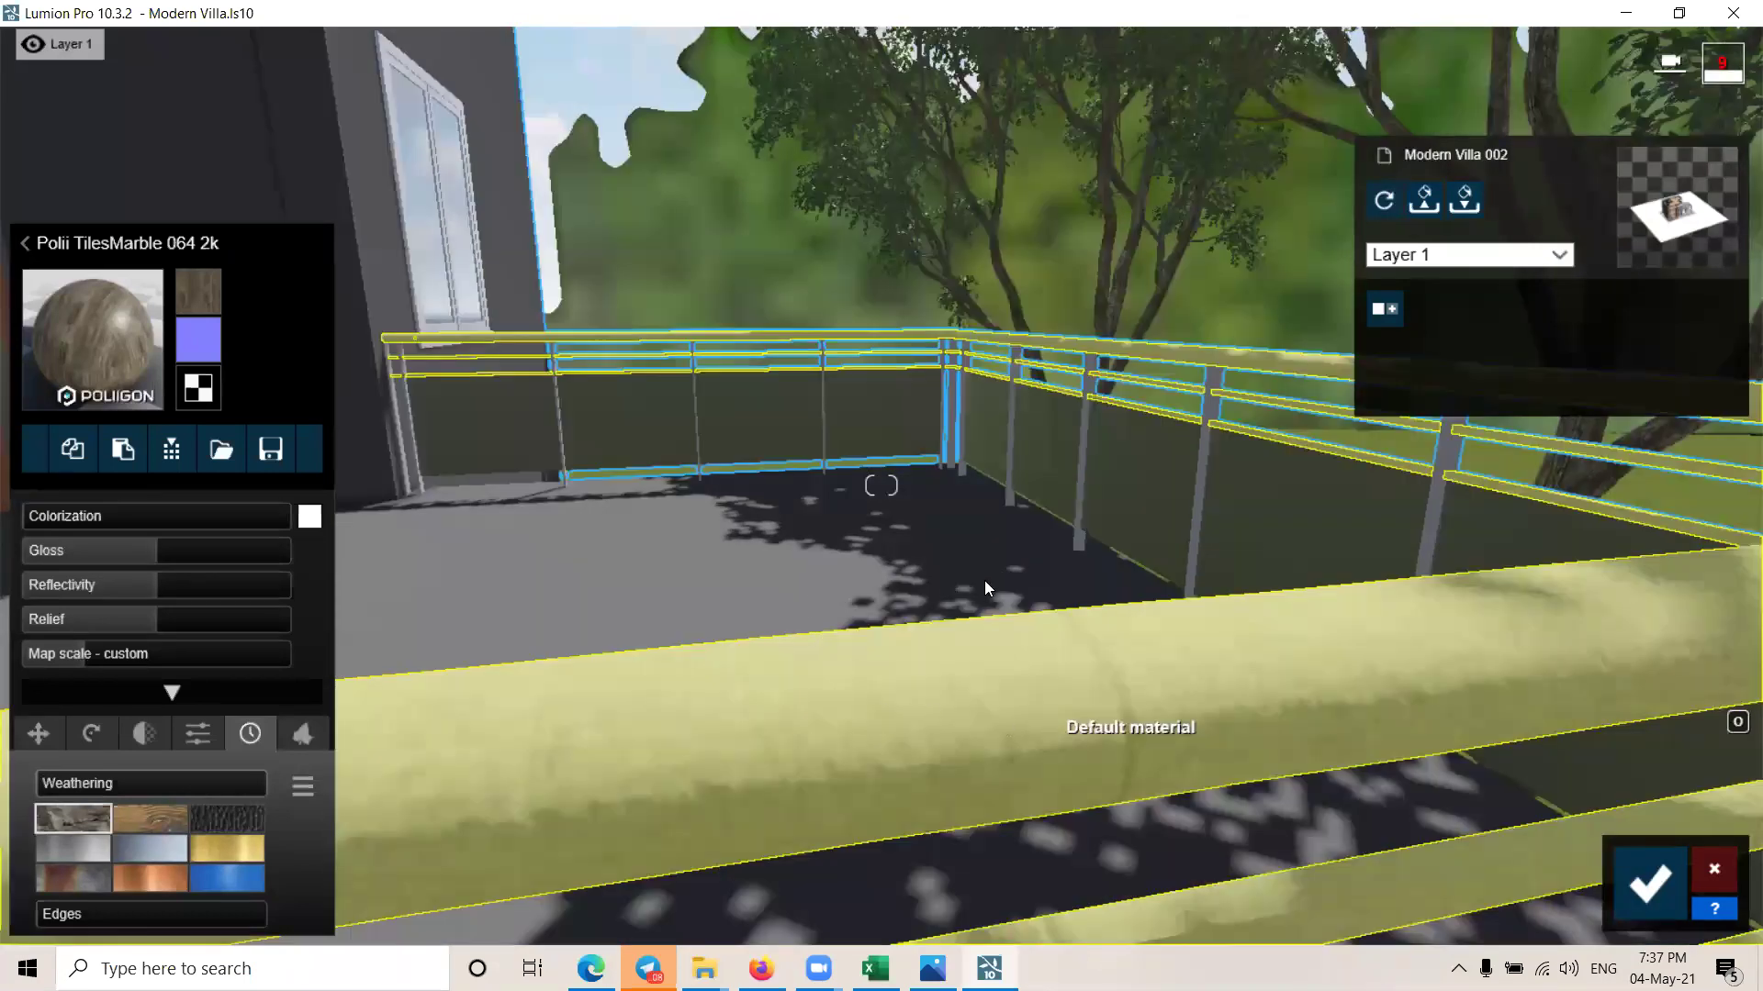
scroll(985, 580, down, 2)
scroll(1045, 646, down, 5)
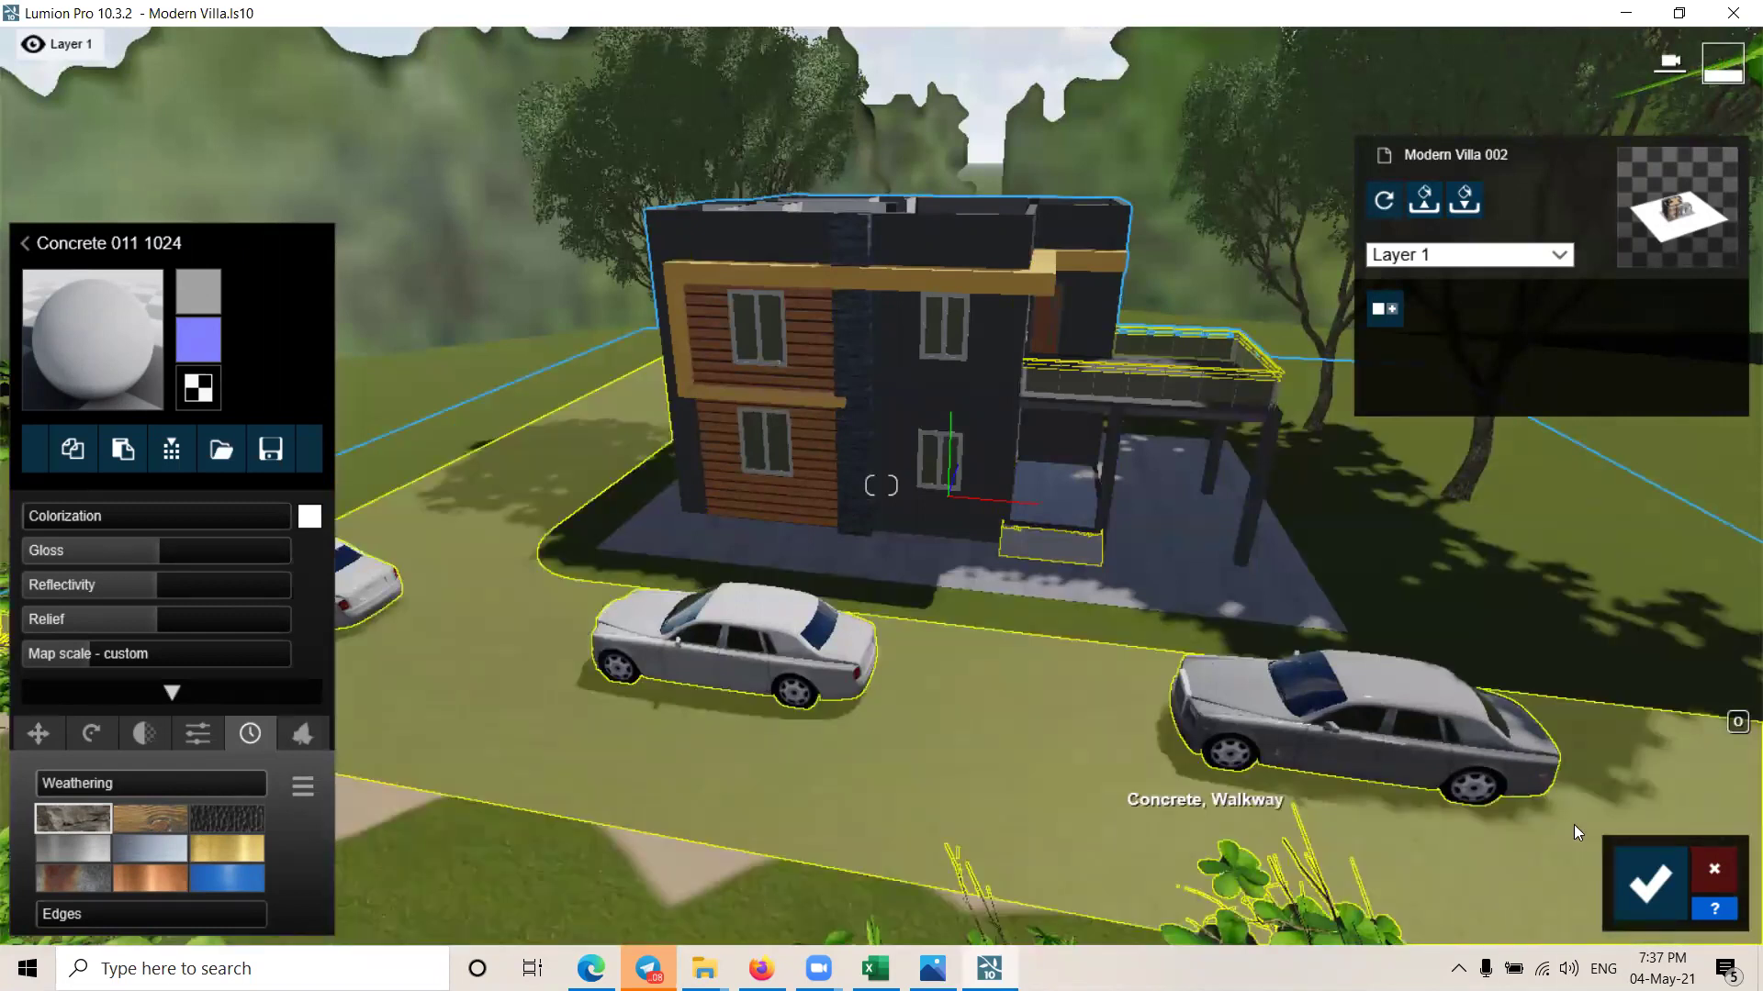
Step: Accept the Concrete 011 walkway material and fly back toward the villa
click(1643, 886)
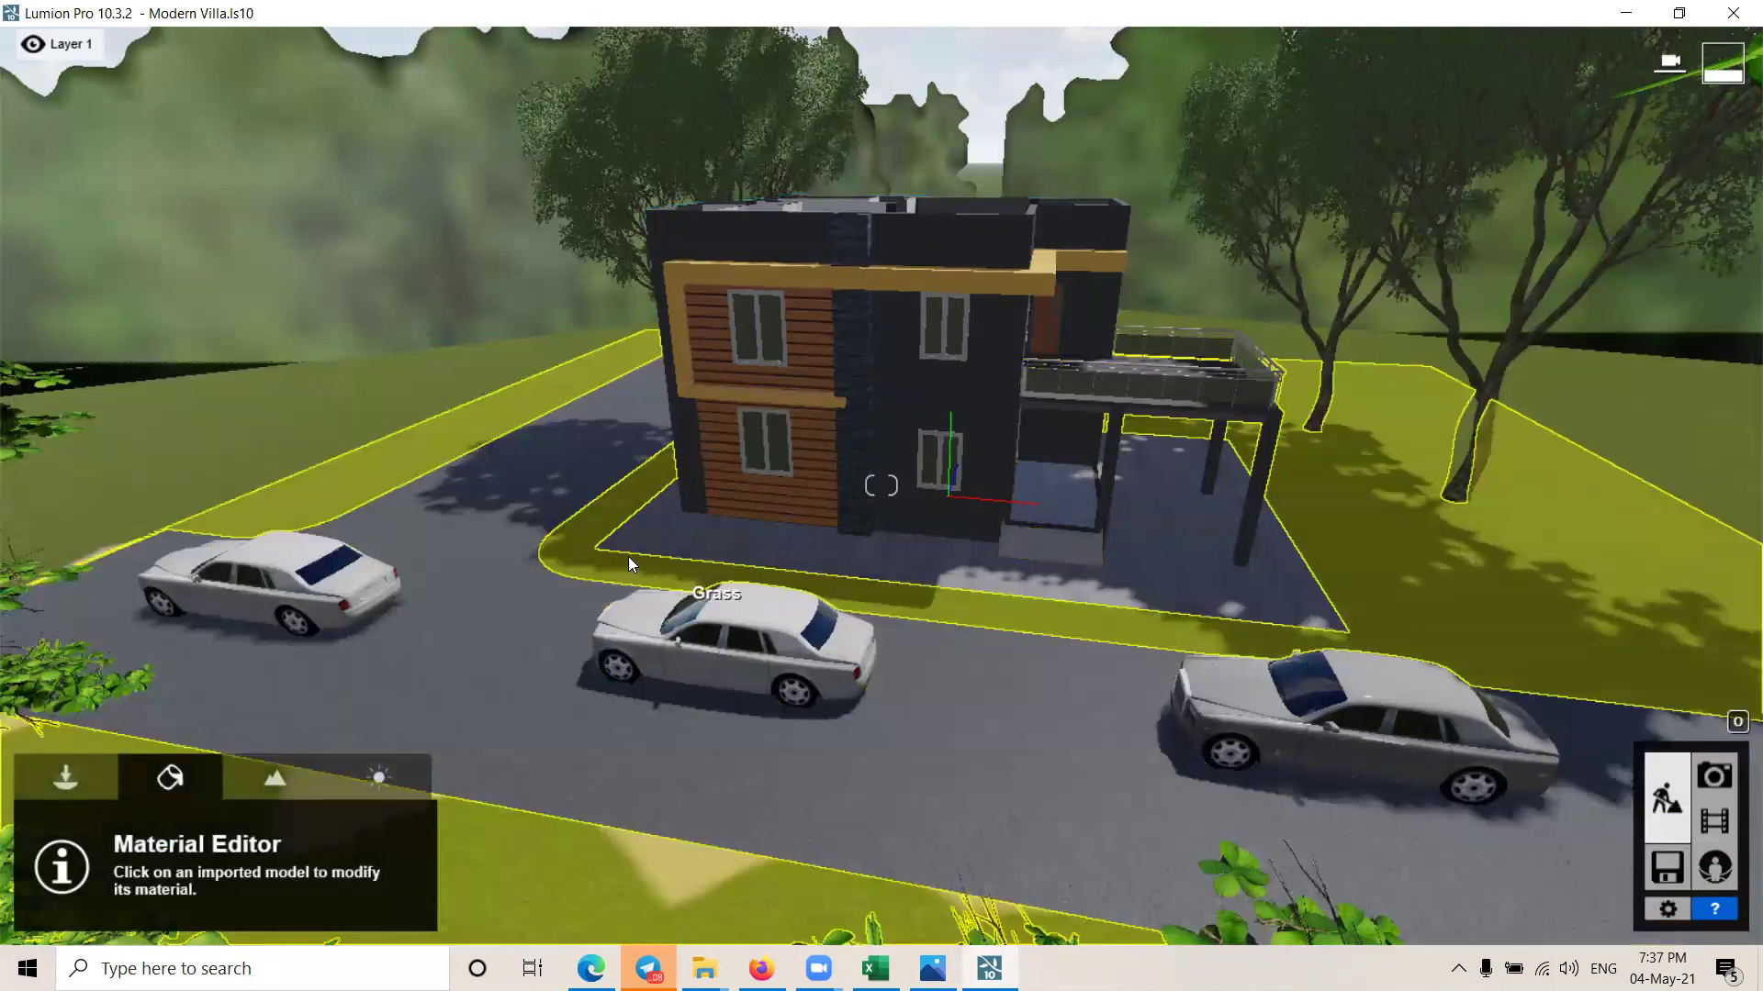
right_drag(628, 557, 624, 541)
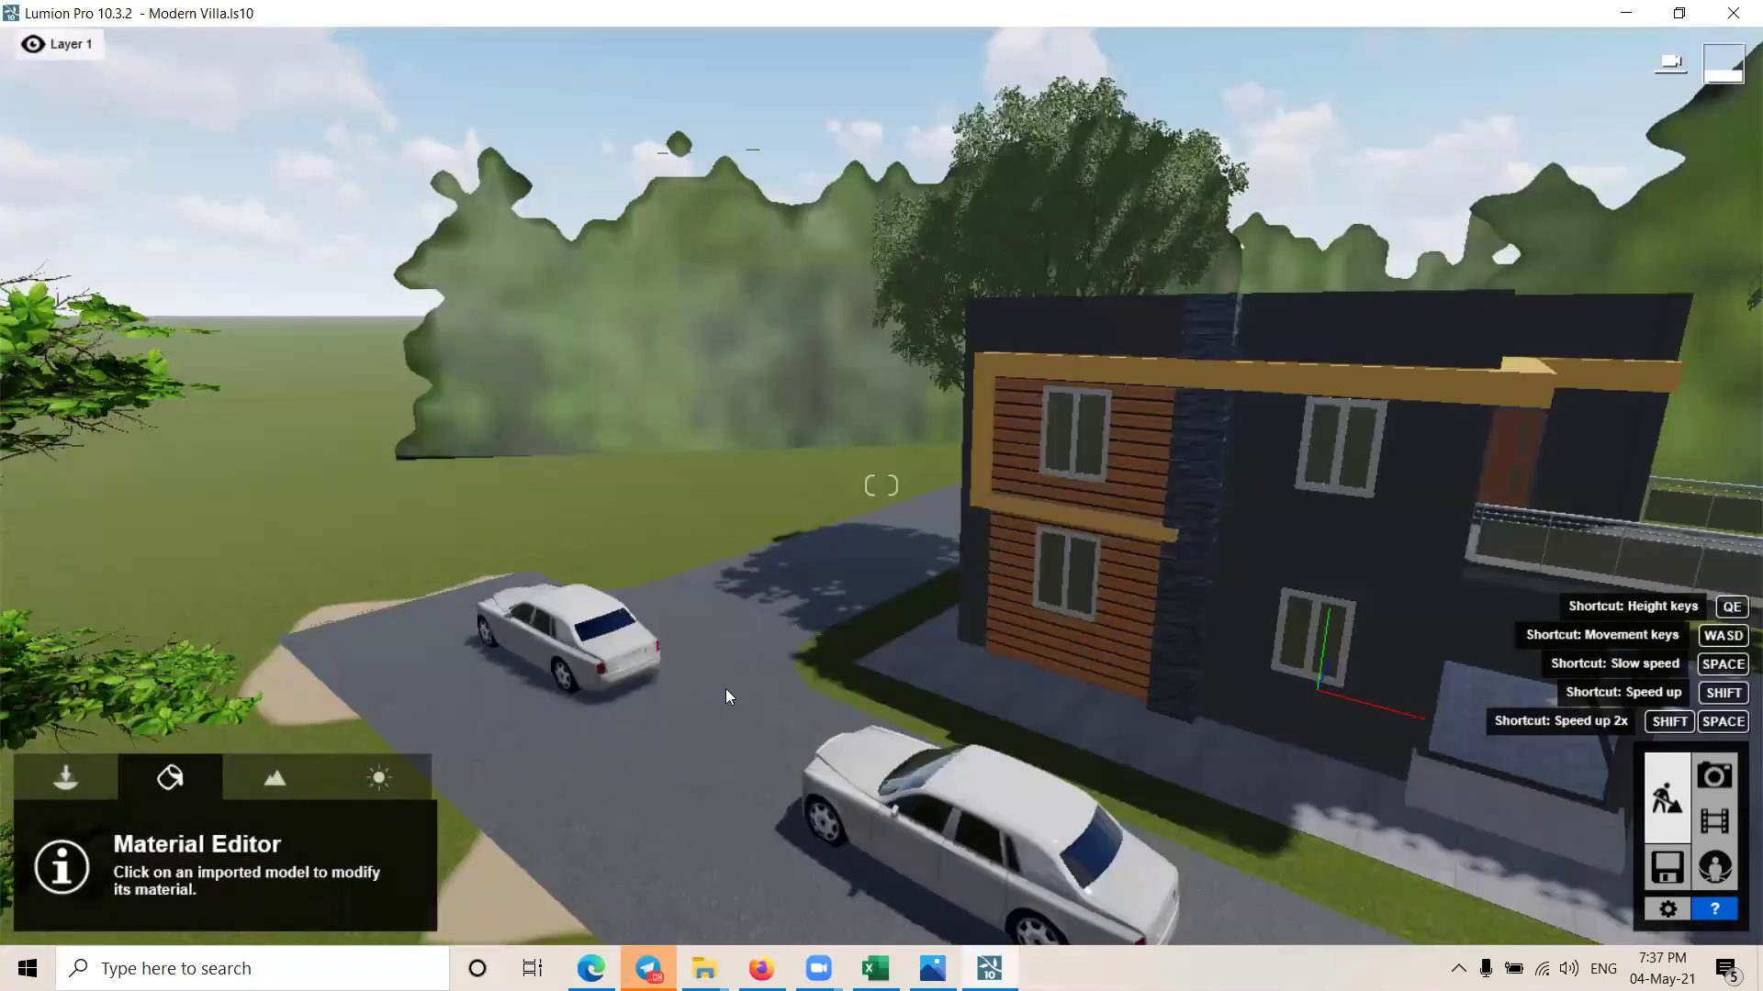
right_drag(725, 689, 643, 679)
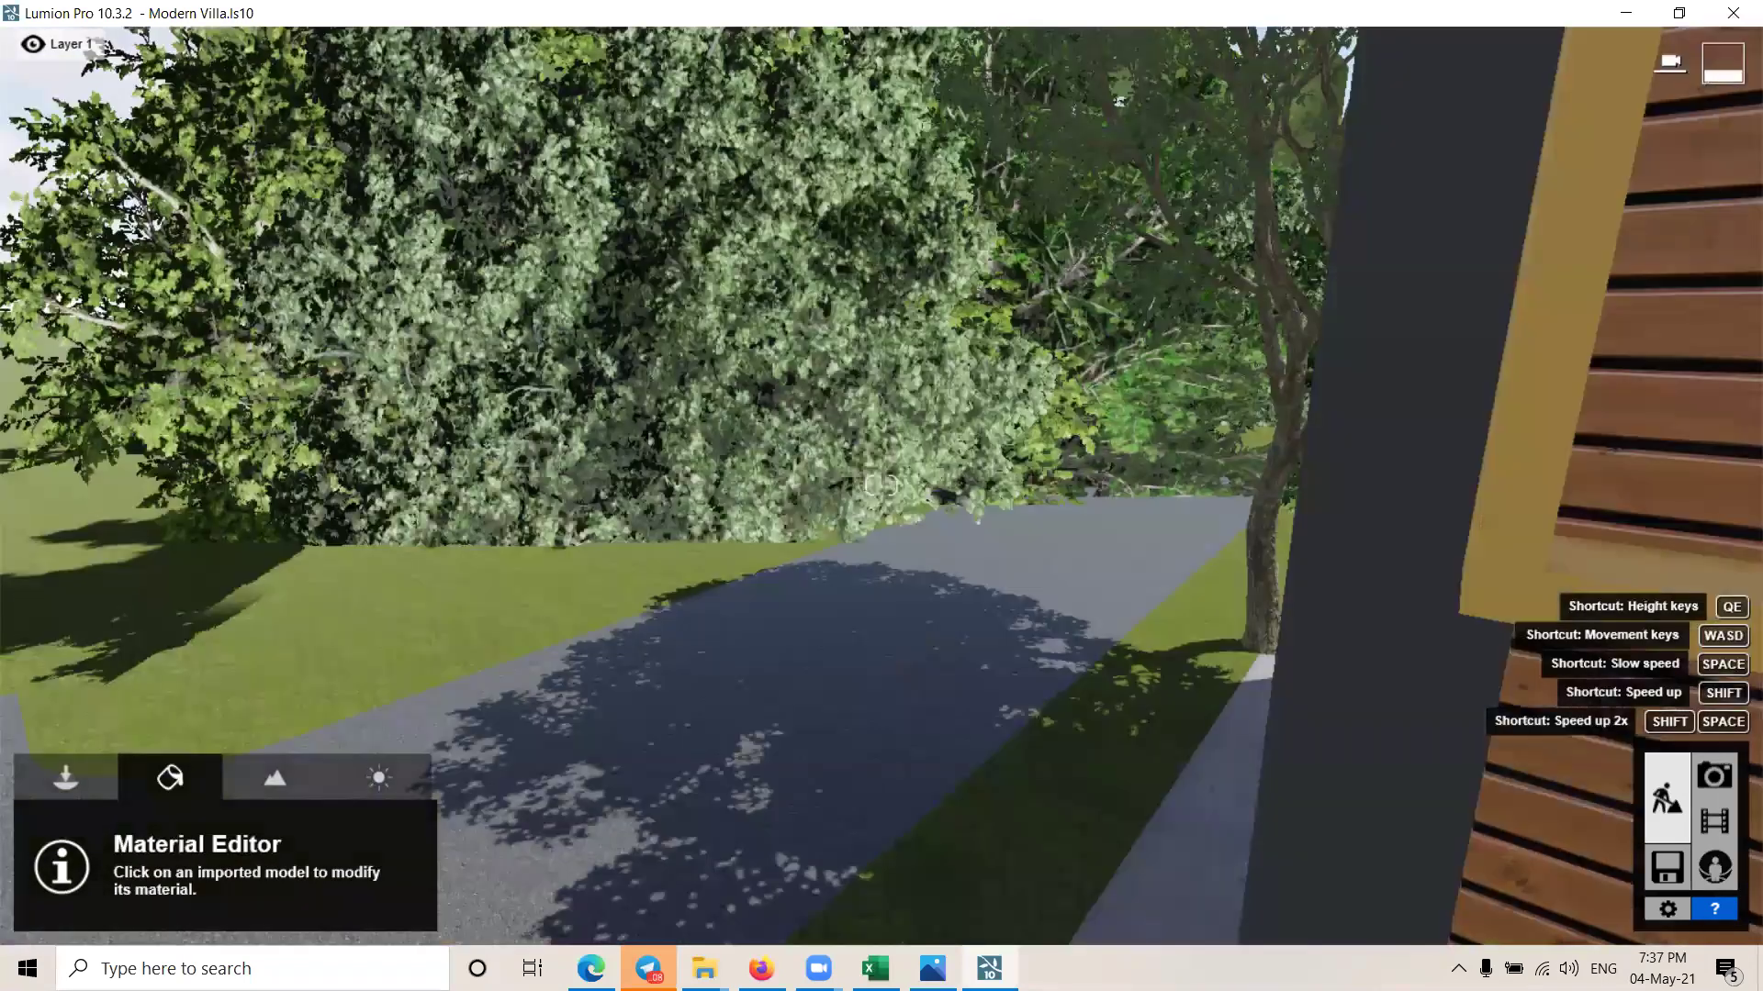
mouse_move(810, 476)
right_down()
mouse_move(643, 595)
mouse_move(661, 631)
right_up()
right_drag(881, 485, 808, 485)
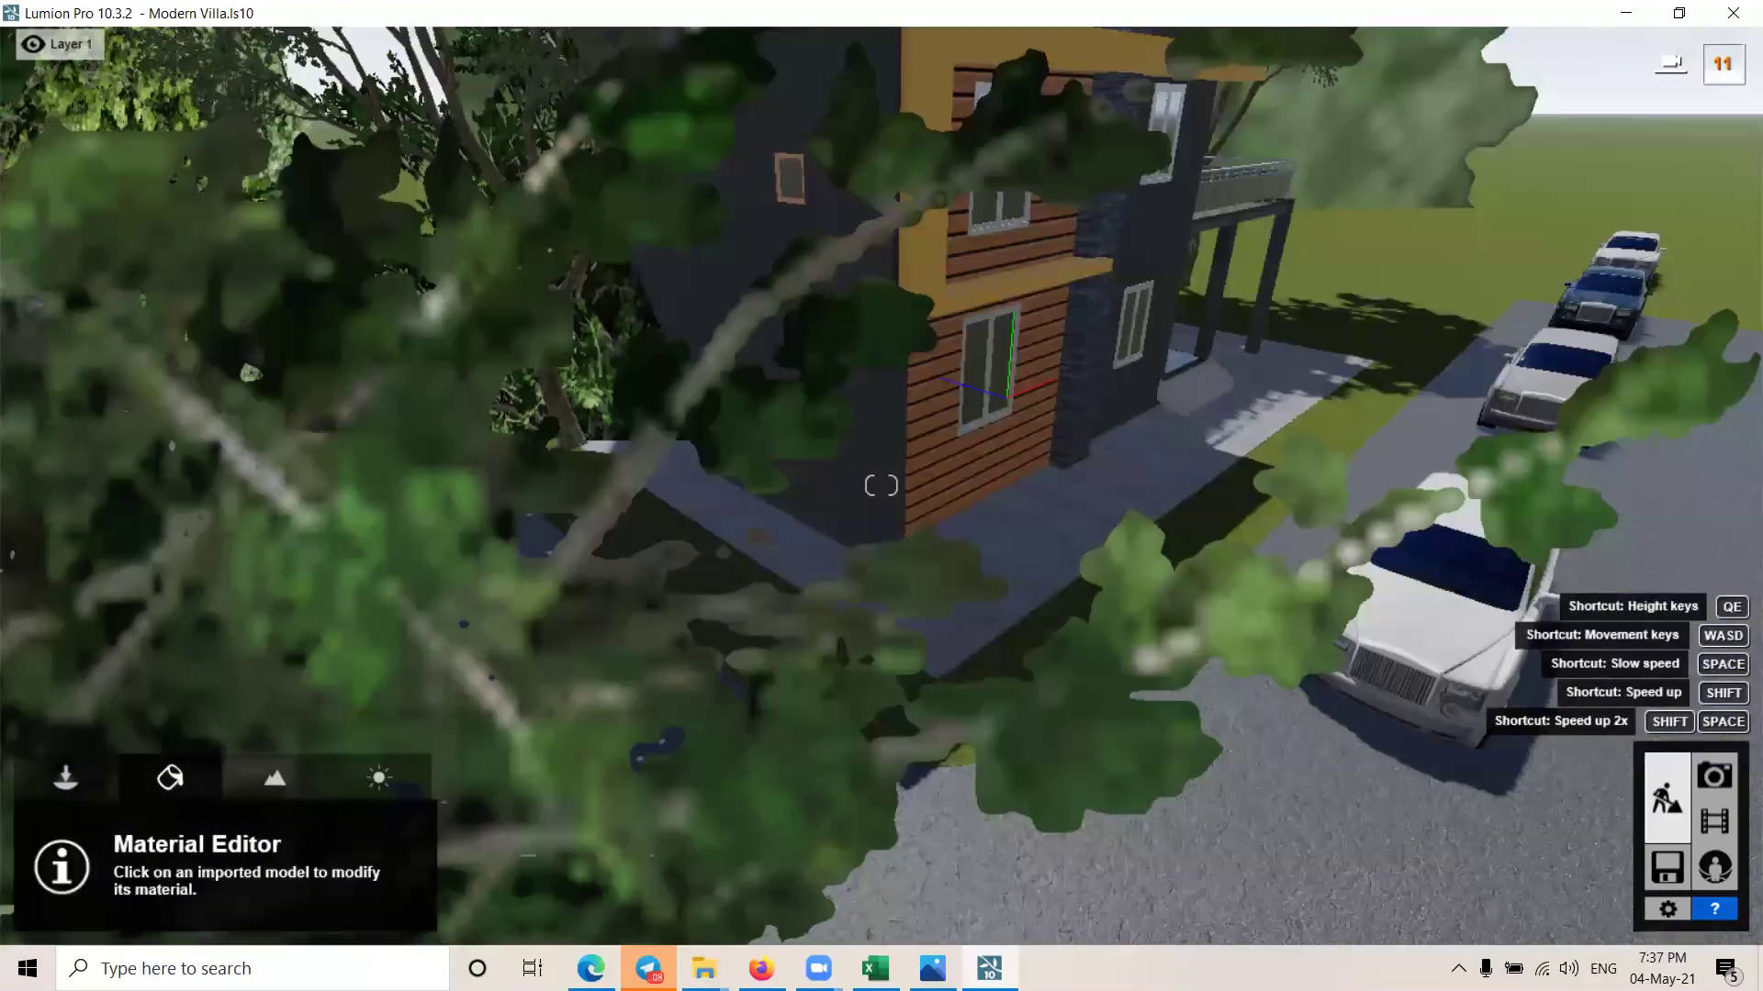
Step: Frame the lawn strip along the house edge and switch to placing objects
right_drag(918, 597, 989, 662)
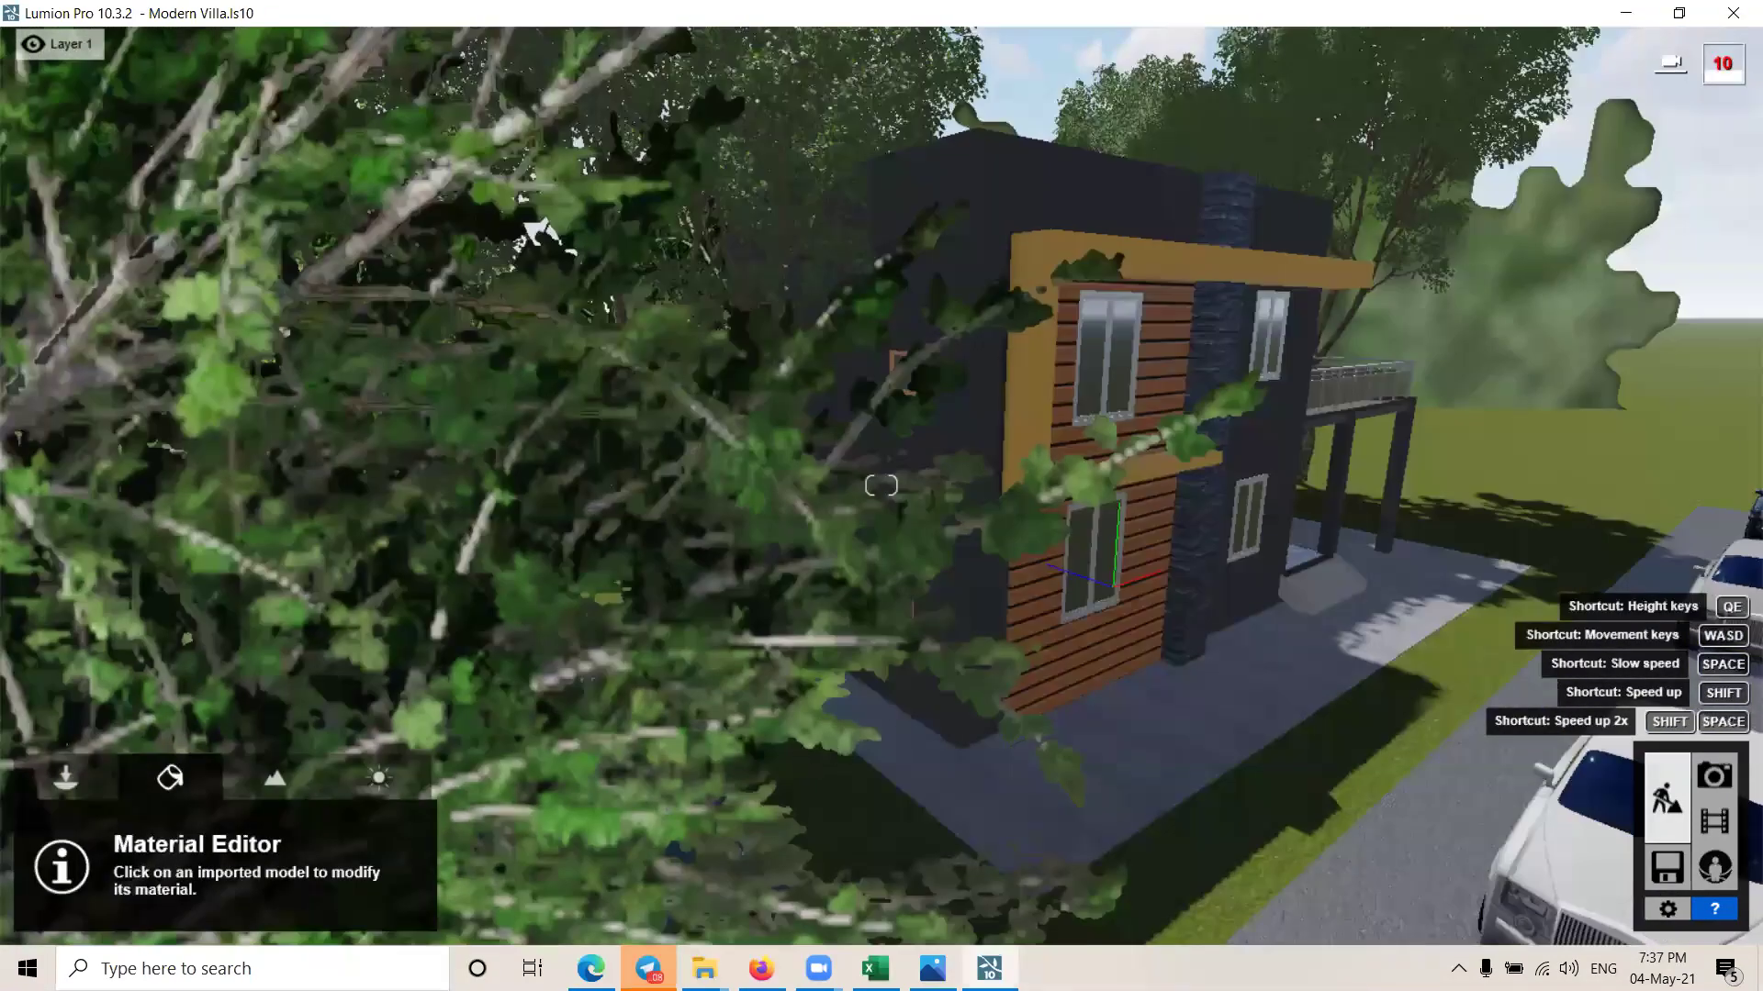
right_drag(1021, 703, 1021, 881)
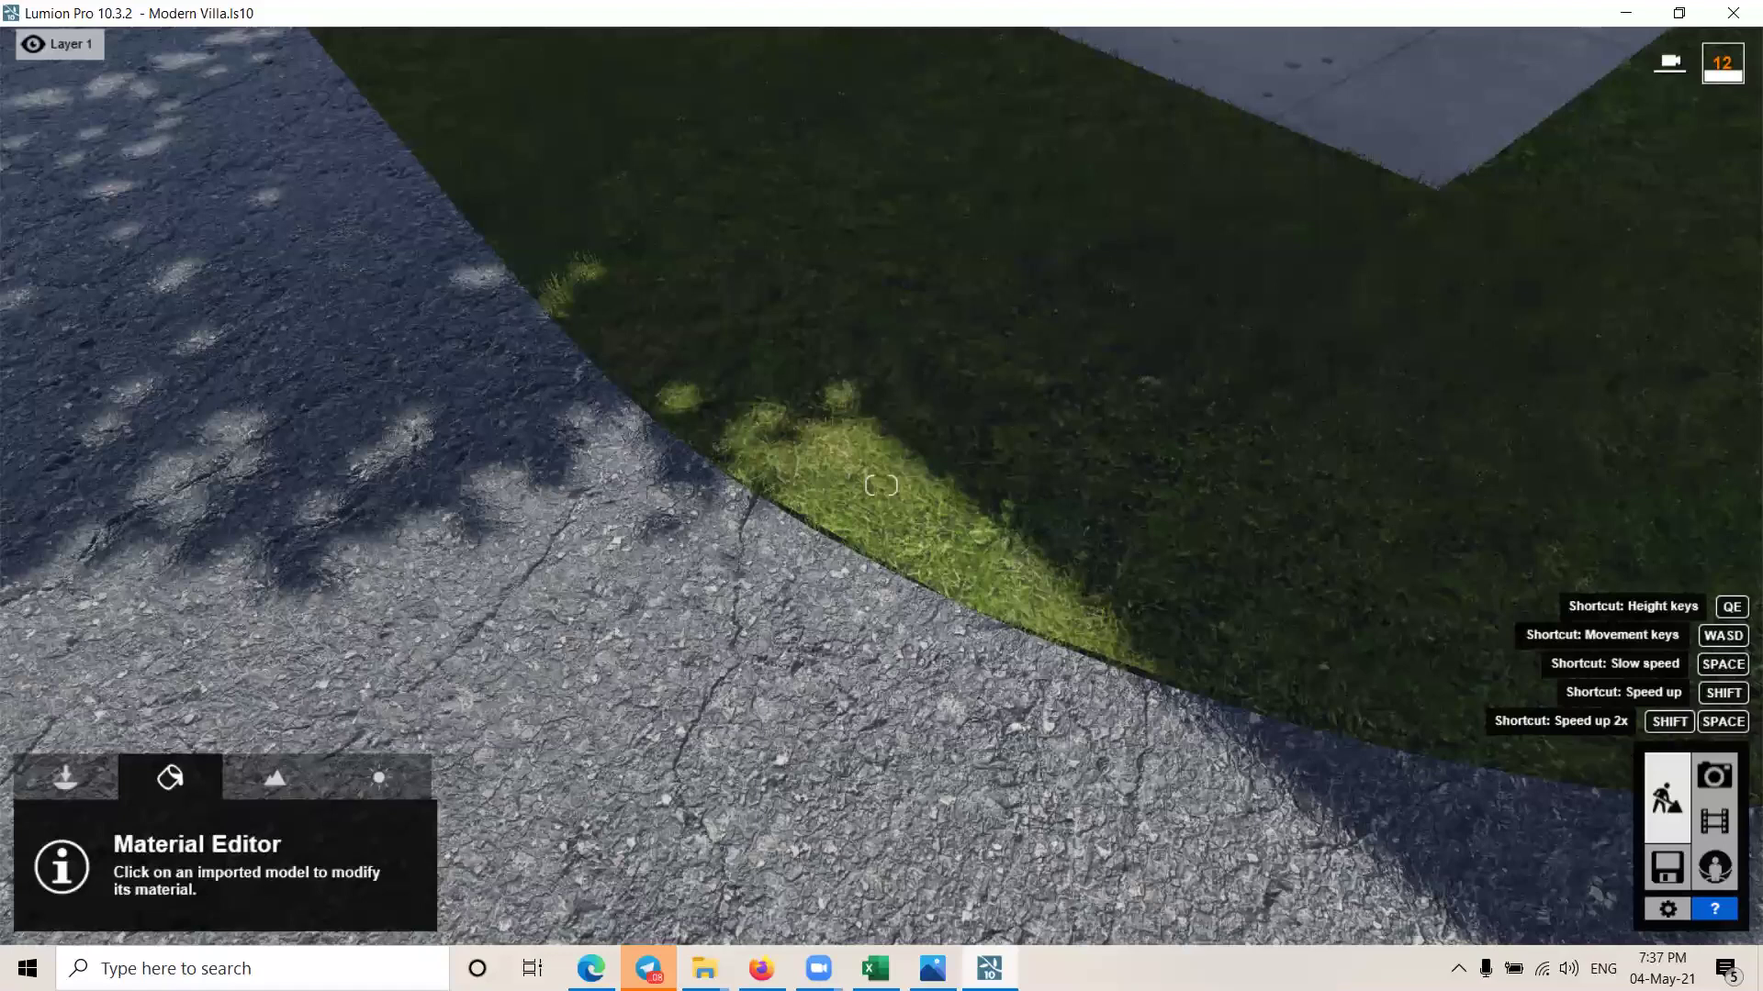
right_drag(1649, 881, 1648, 709)
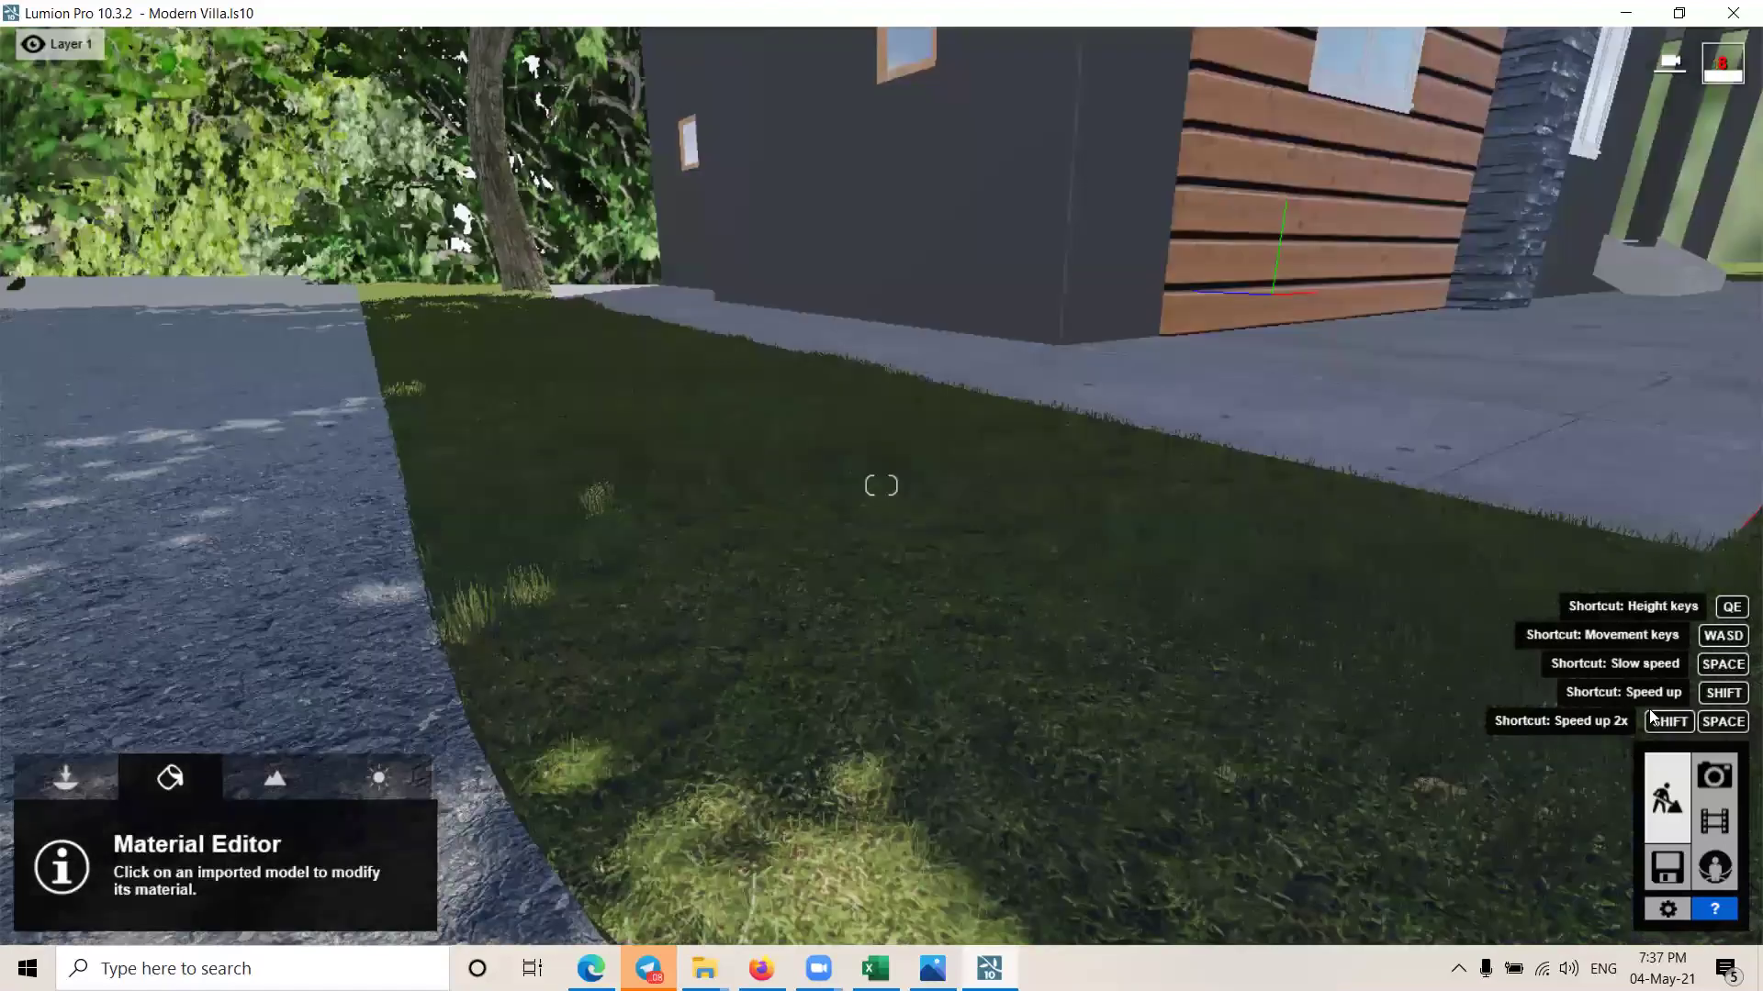
right_drag(1216, 709, 136, 795)
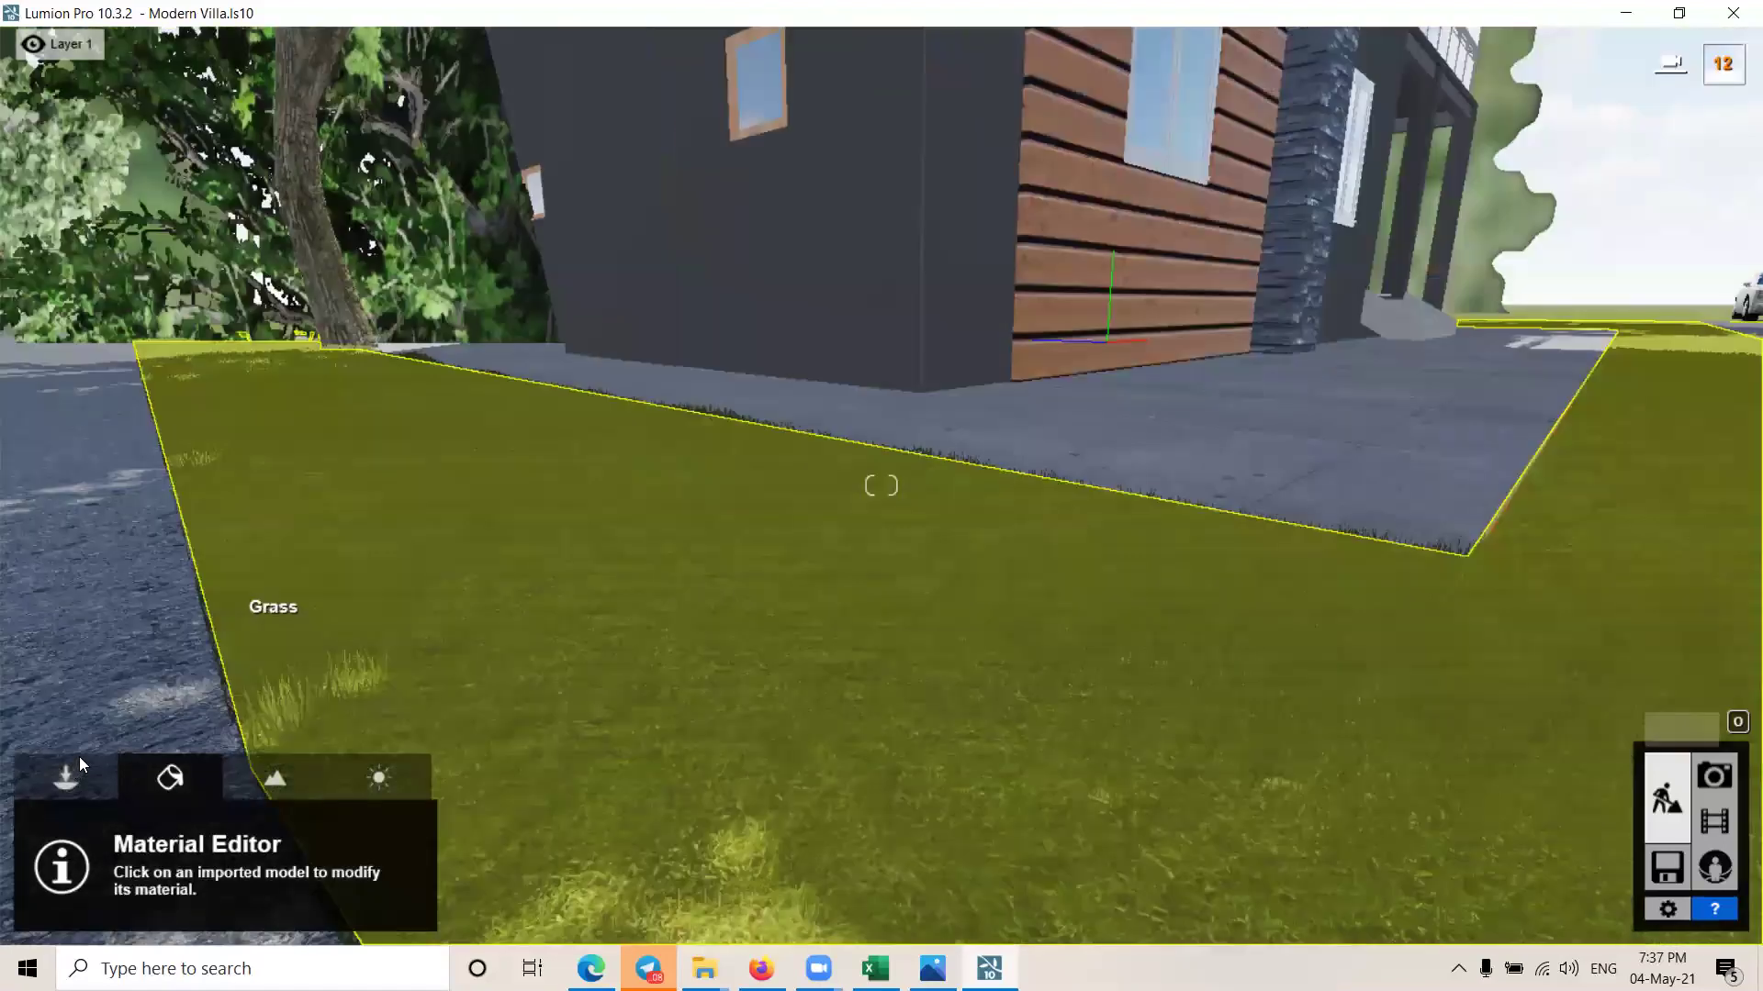
click(79, 758)
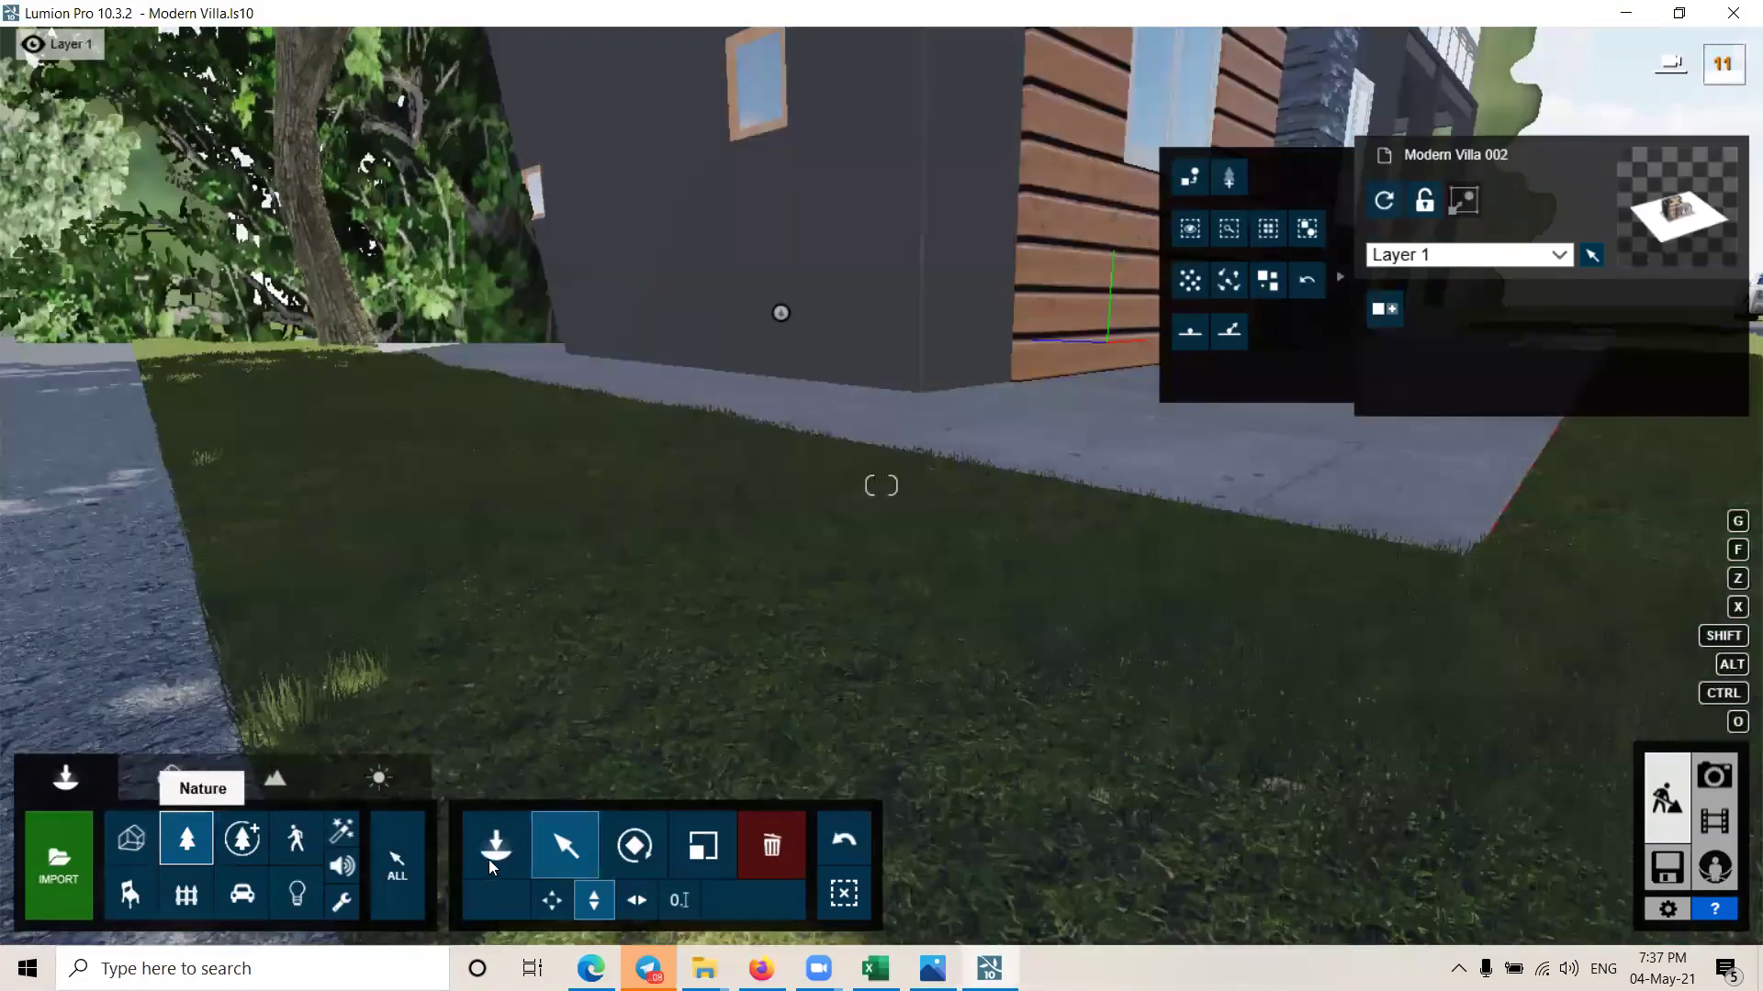
Step: Pick Dieffenbachia 001 from page 3 of the Nature plants library for bulk placement
click(187, 838)
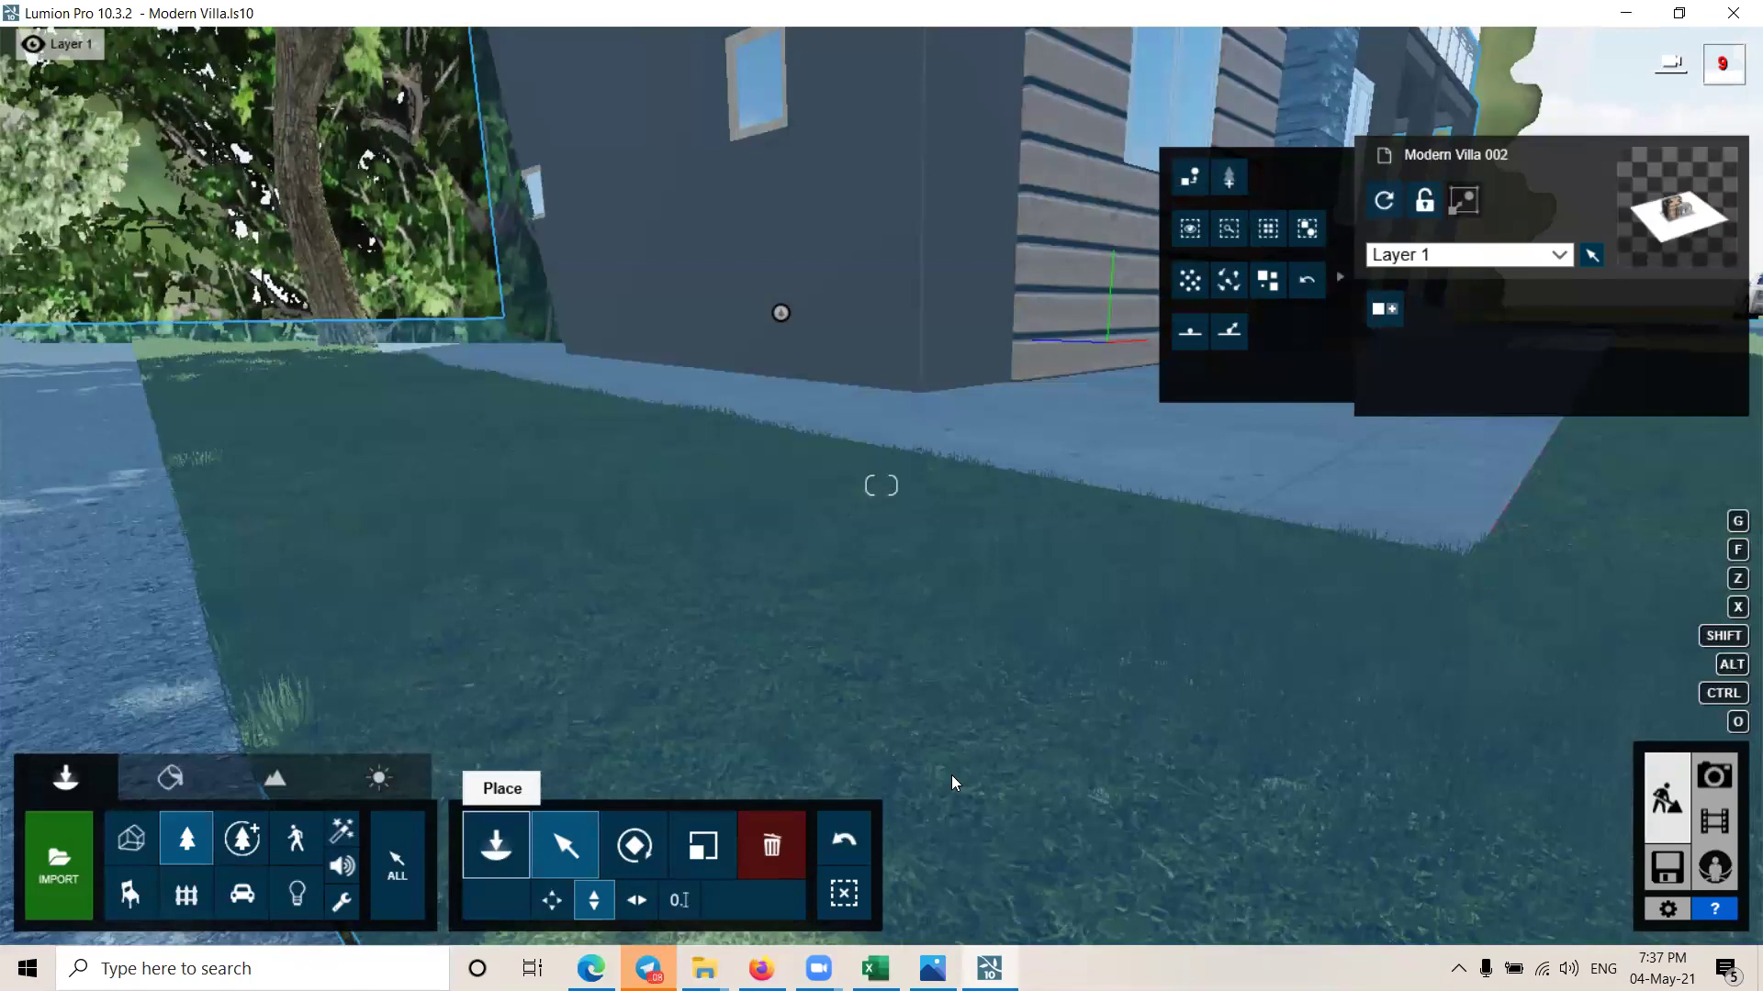
right_drag(973, 768, 929, 614)
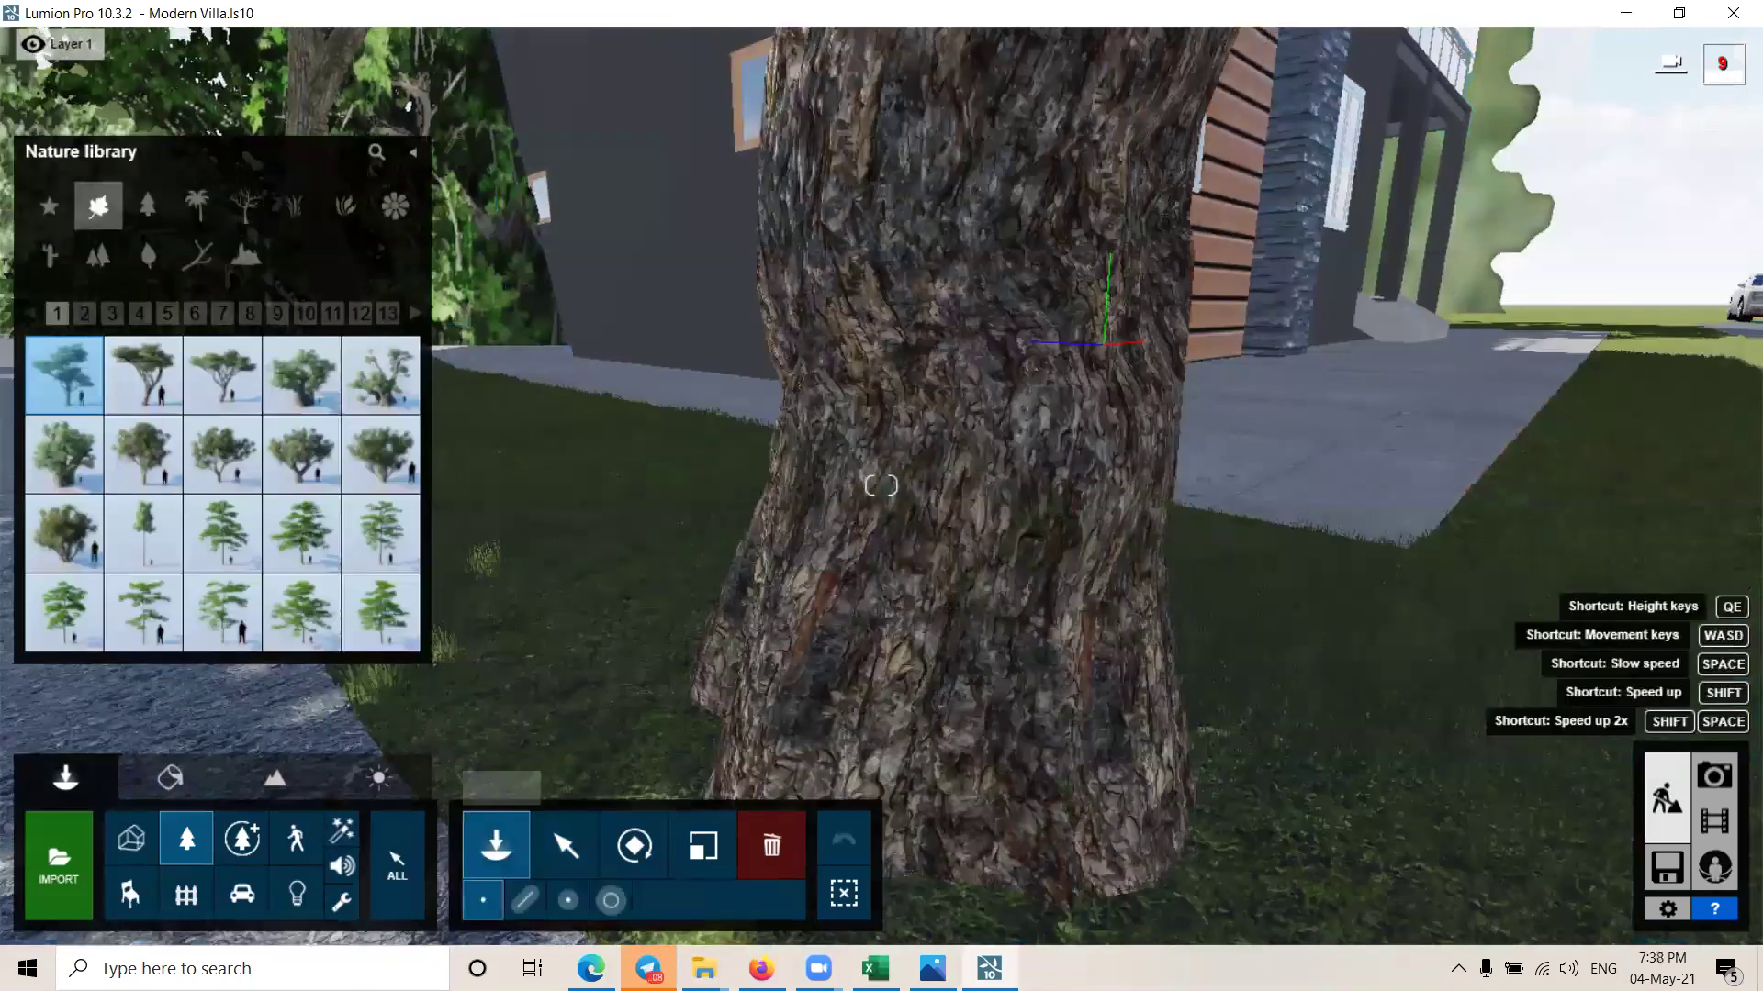
right_drag(378, 400, 329, 297)
click(369, 215)
mouse_move(382, 534)
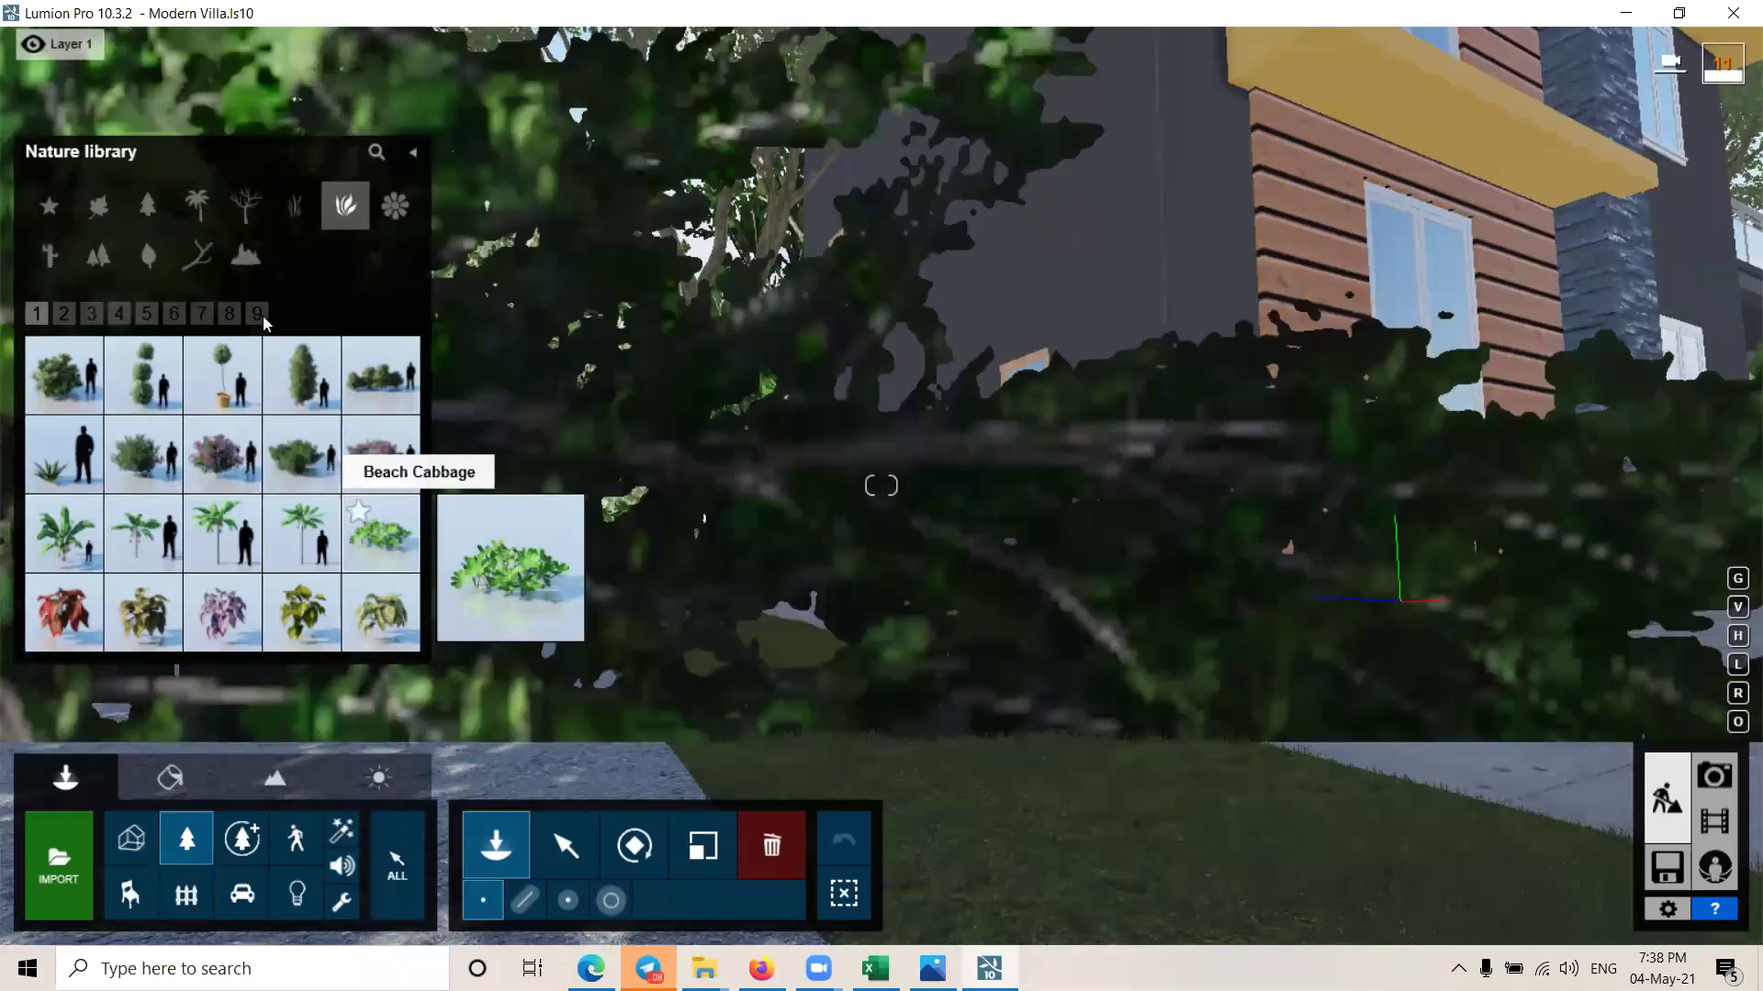
click(90, 315)
mouse_move(382, 375)
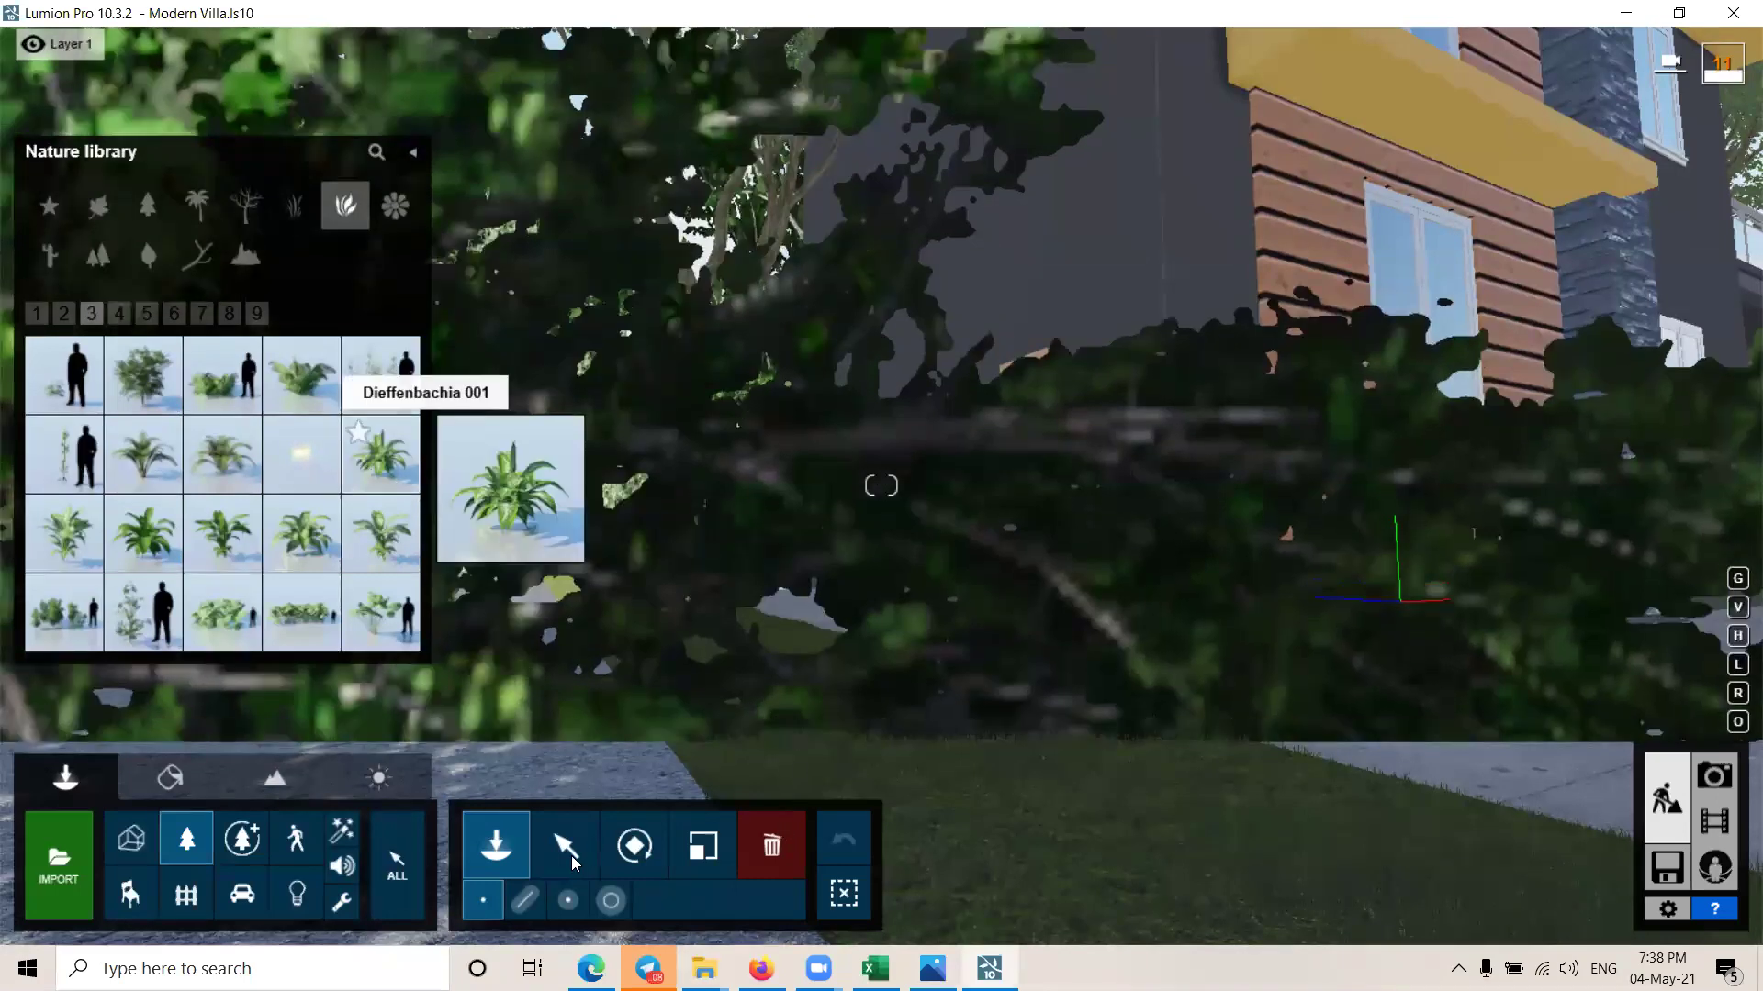
click(525, 901)
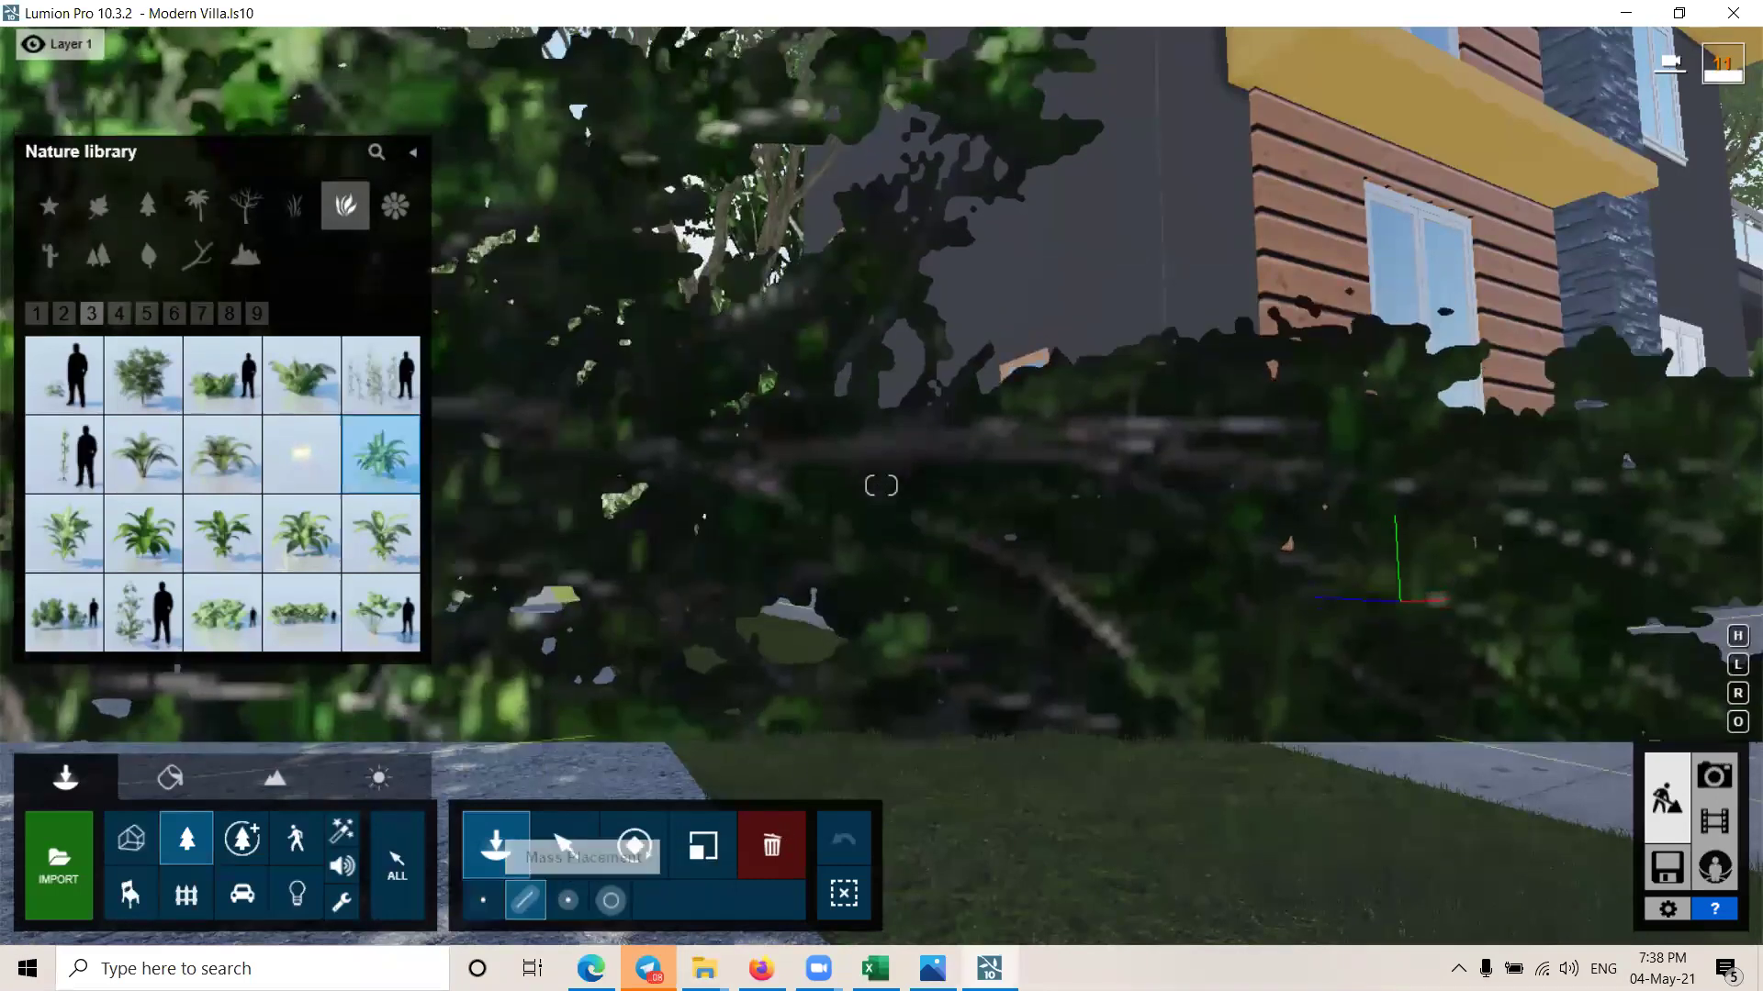
right_drag(1083, 441, 954, 566)
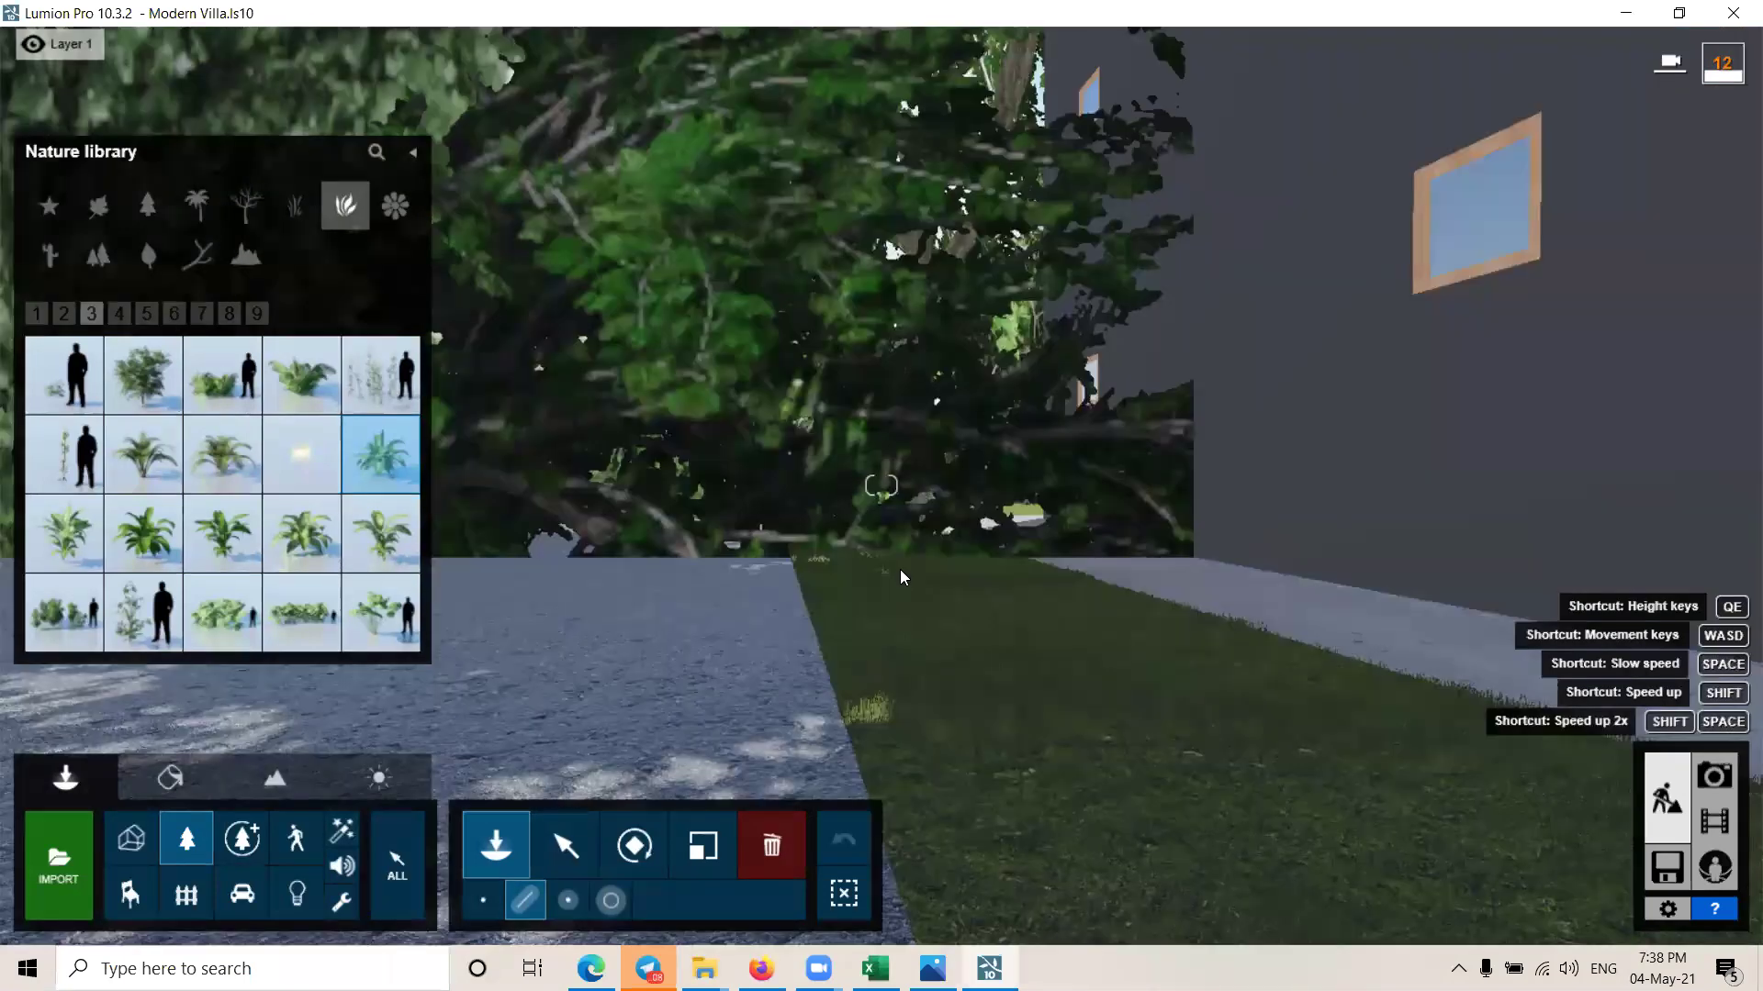
Step: Mark a Dieffenbachia placement line on the lawn beside the house and confirm it
click(900, 570)
right_drag(1052, 745, 1045, 709)
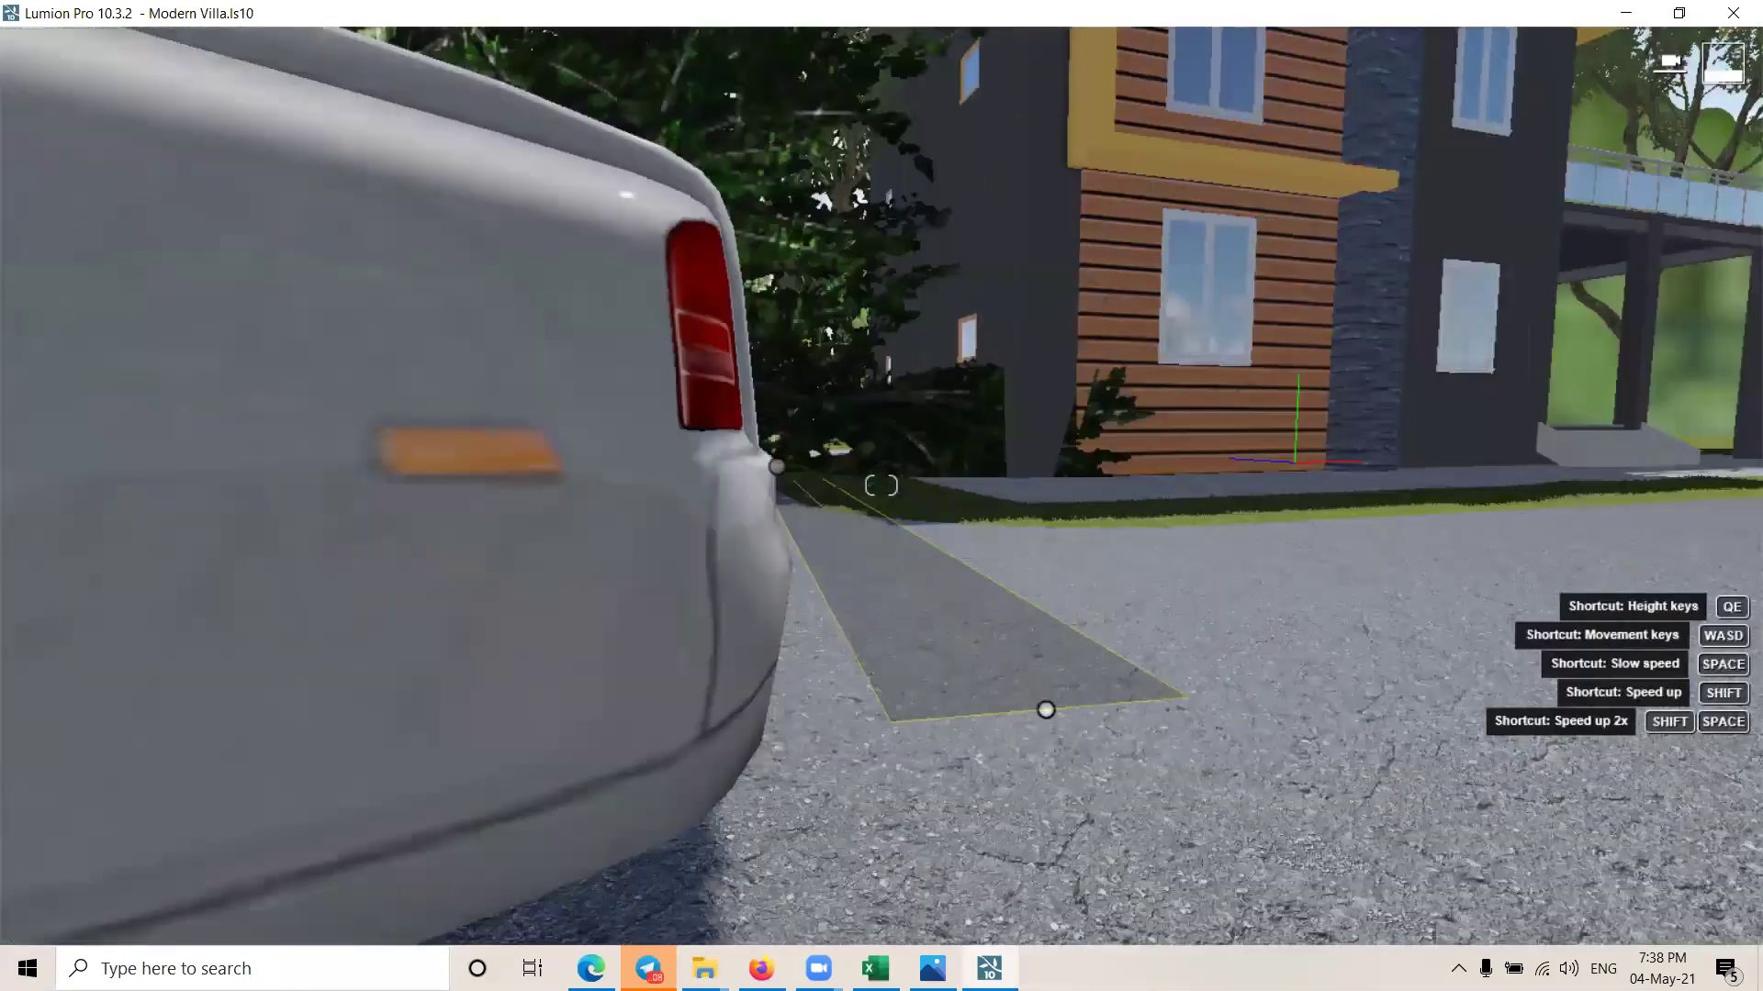
right_drag(1107, 812, 1028, 735)
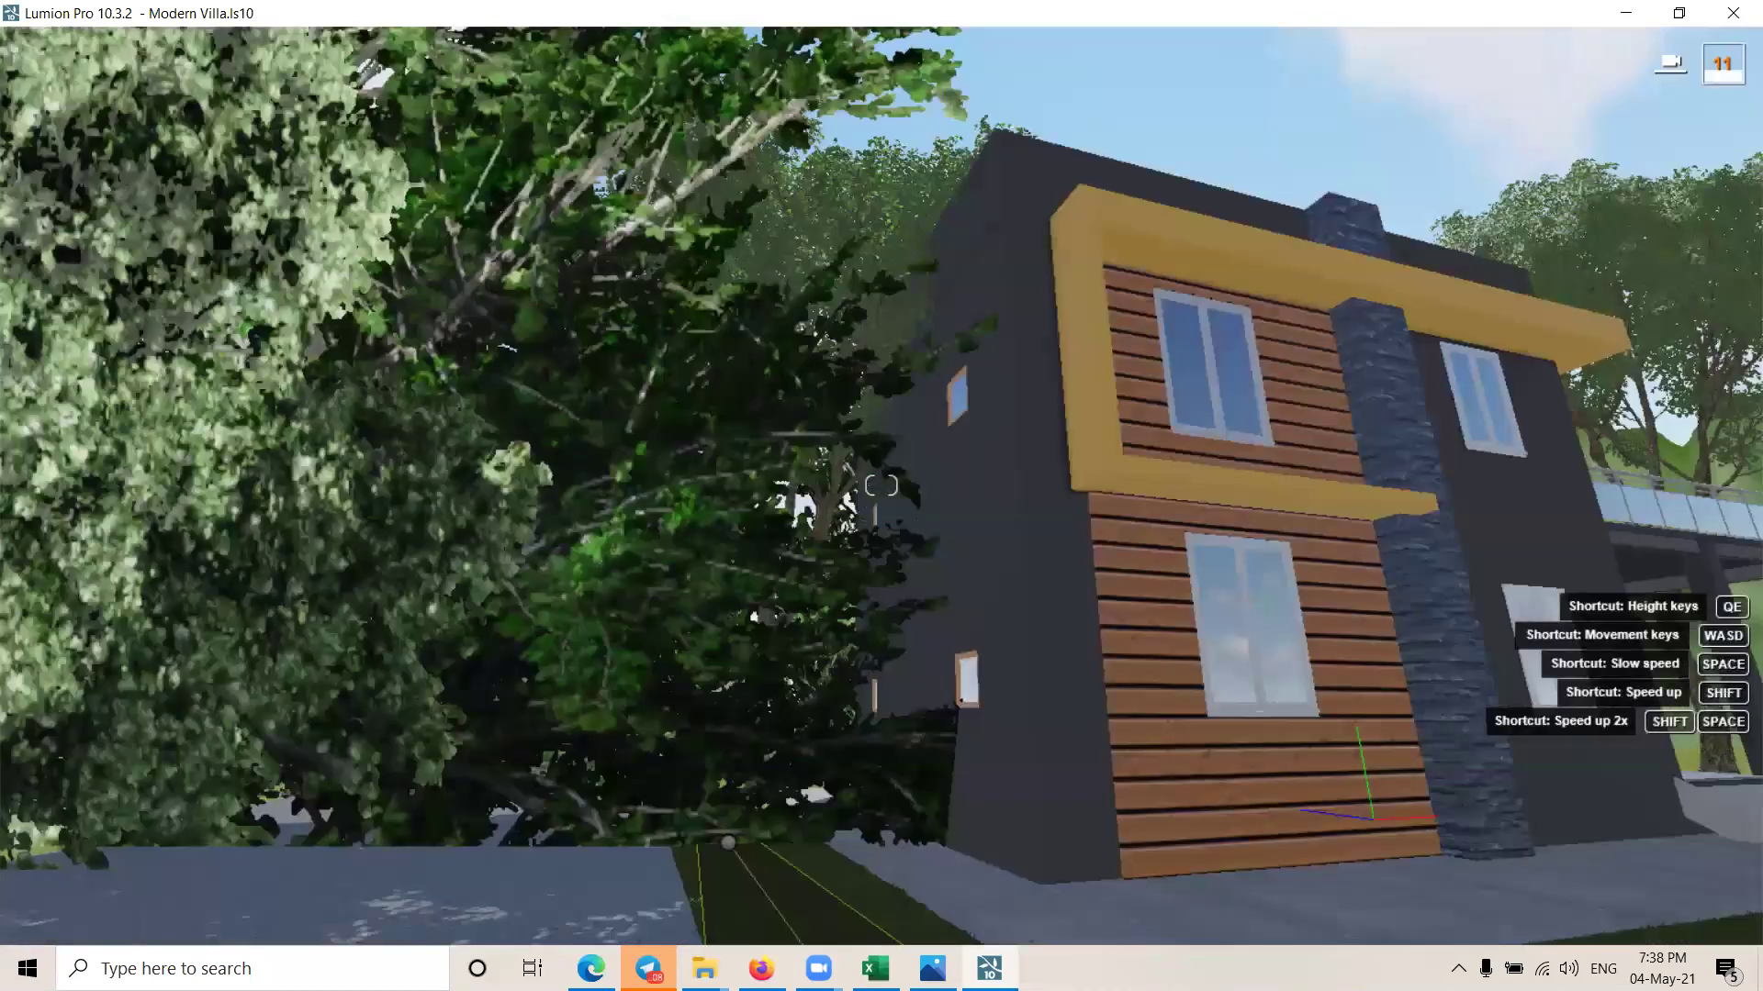
right_drag(882, 484, 826, 587)
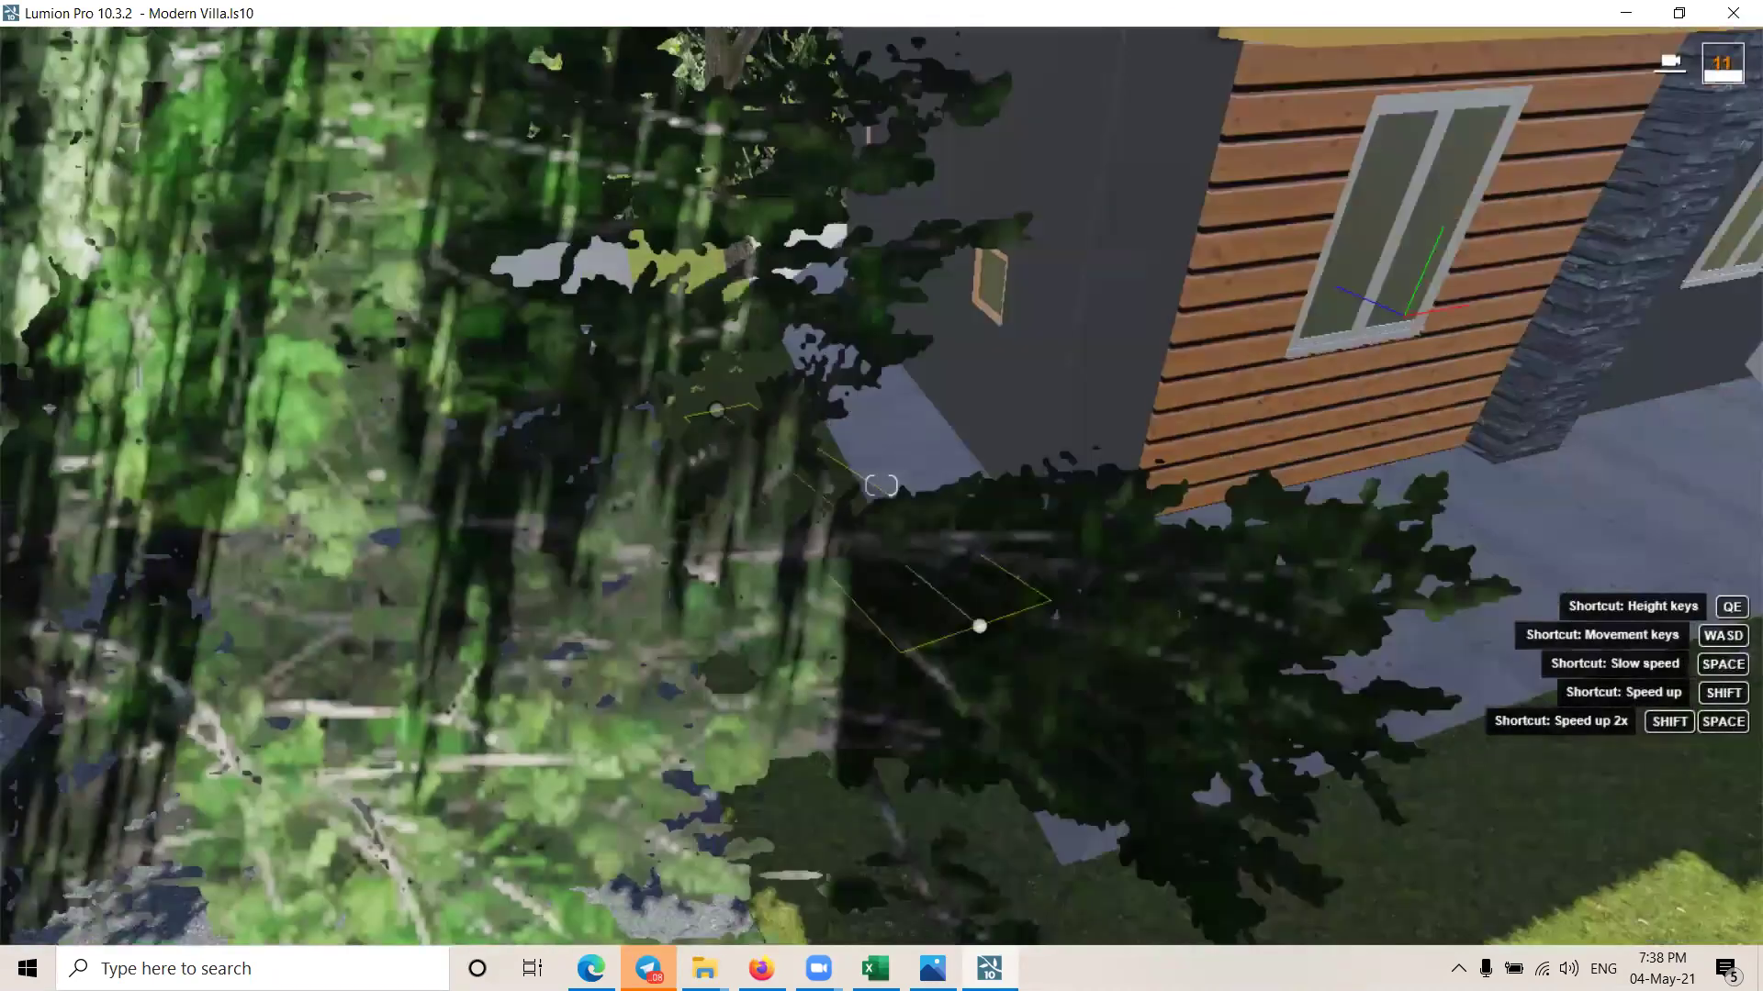
right_drag(1008, 497, 1012, 588)
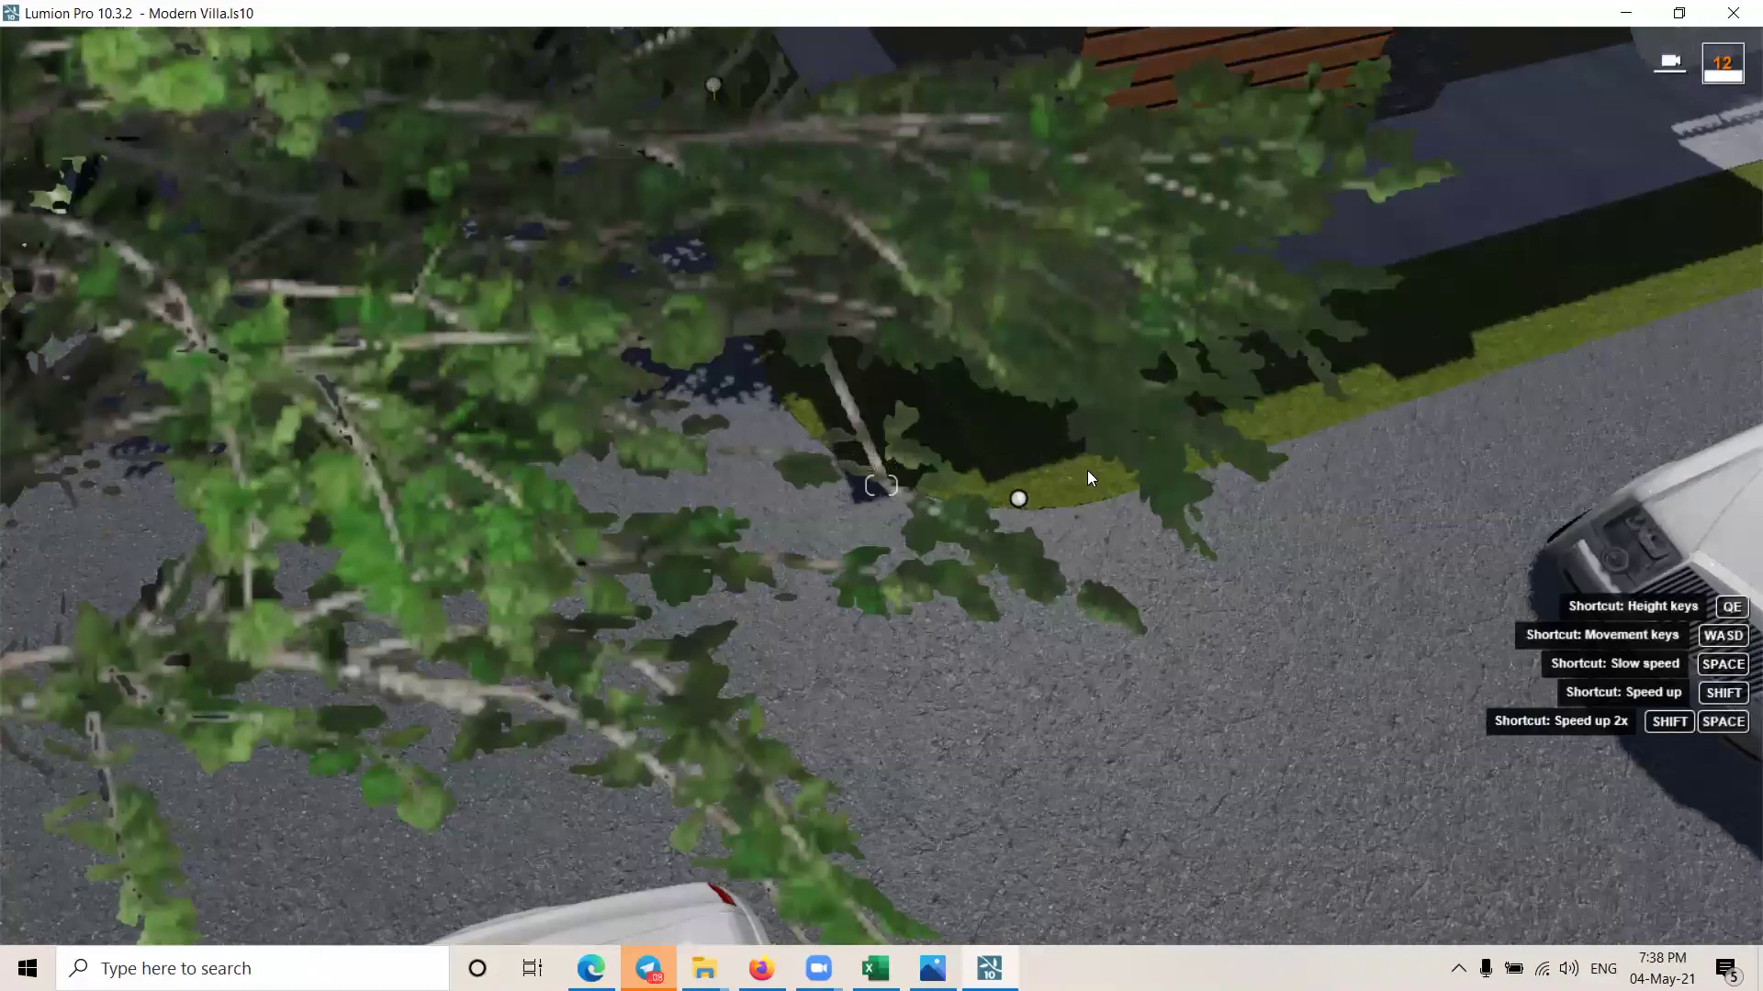
right_drag(1018, 497, 1285, 454)
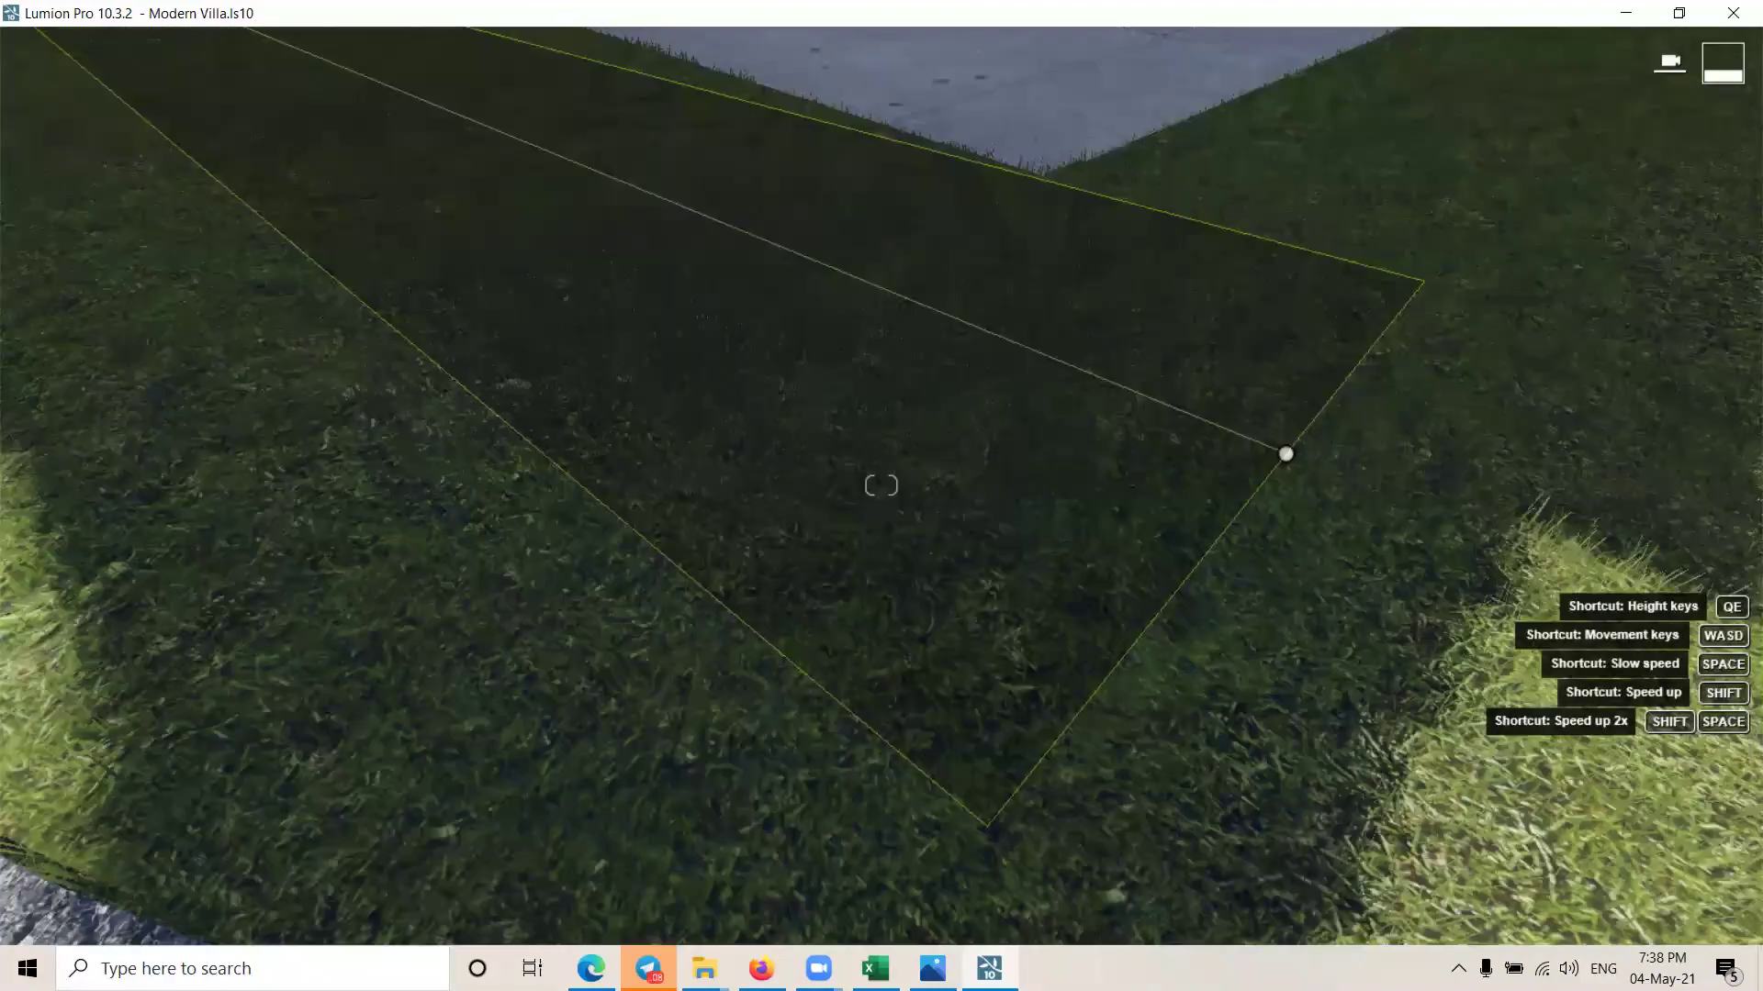
right_drag(1102, 562, 1073, 577)
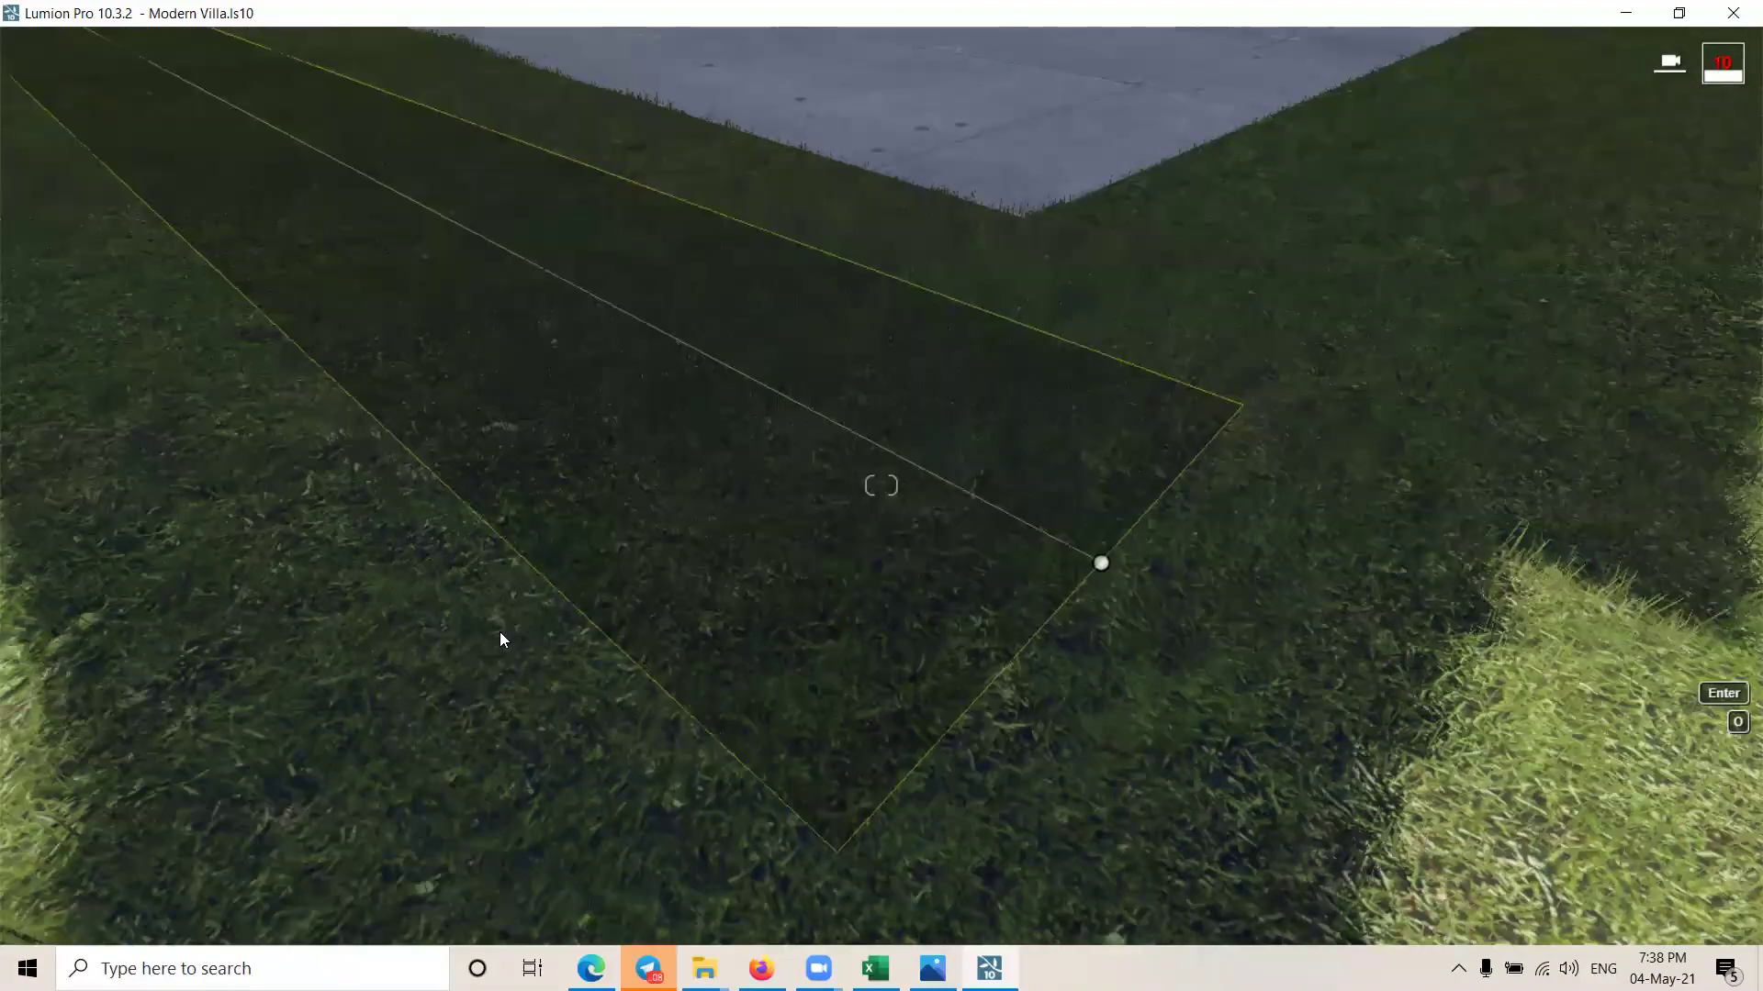
key(Return)
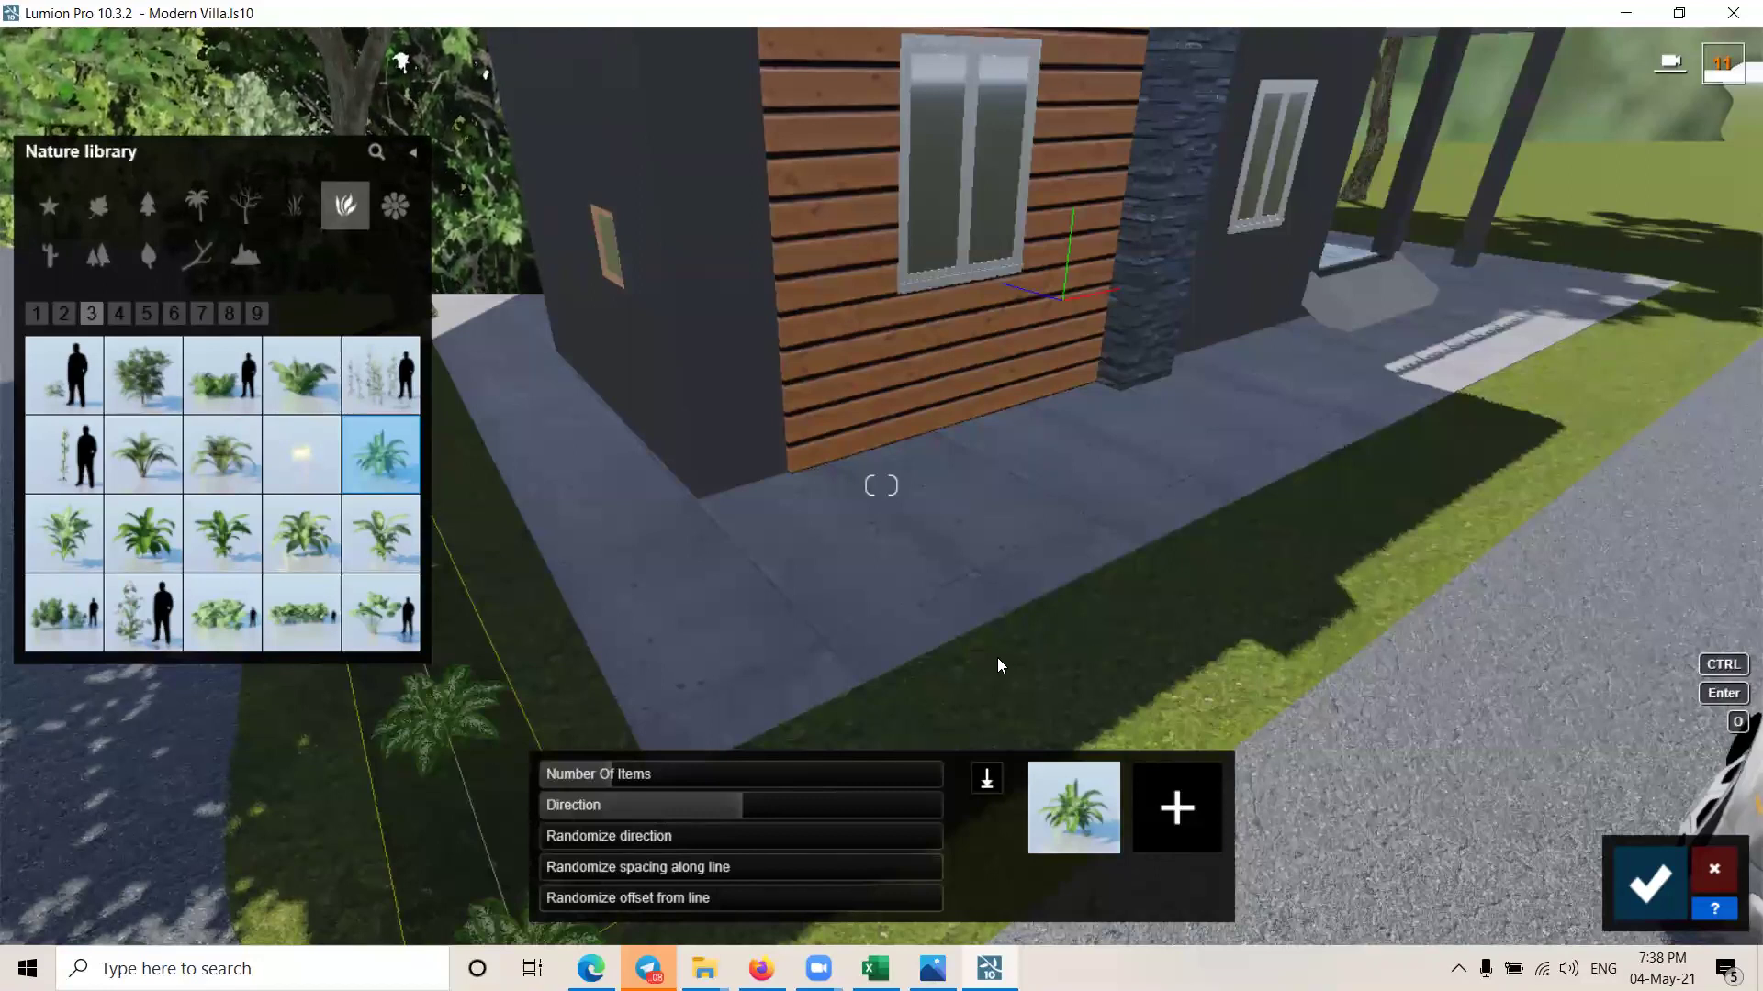
Step: Extend the plant line with two more points around the house corner
ctrl+click(1602, 394)
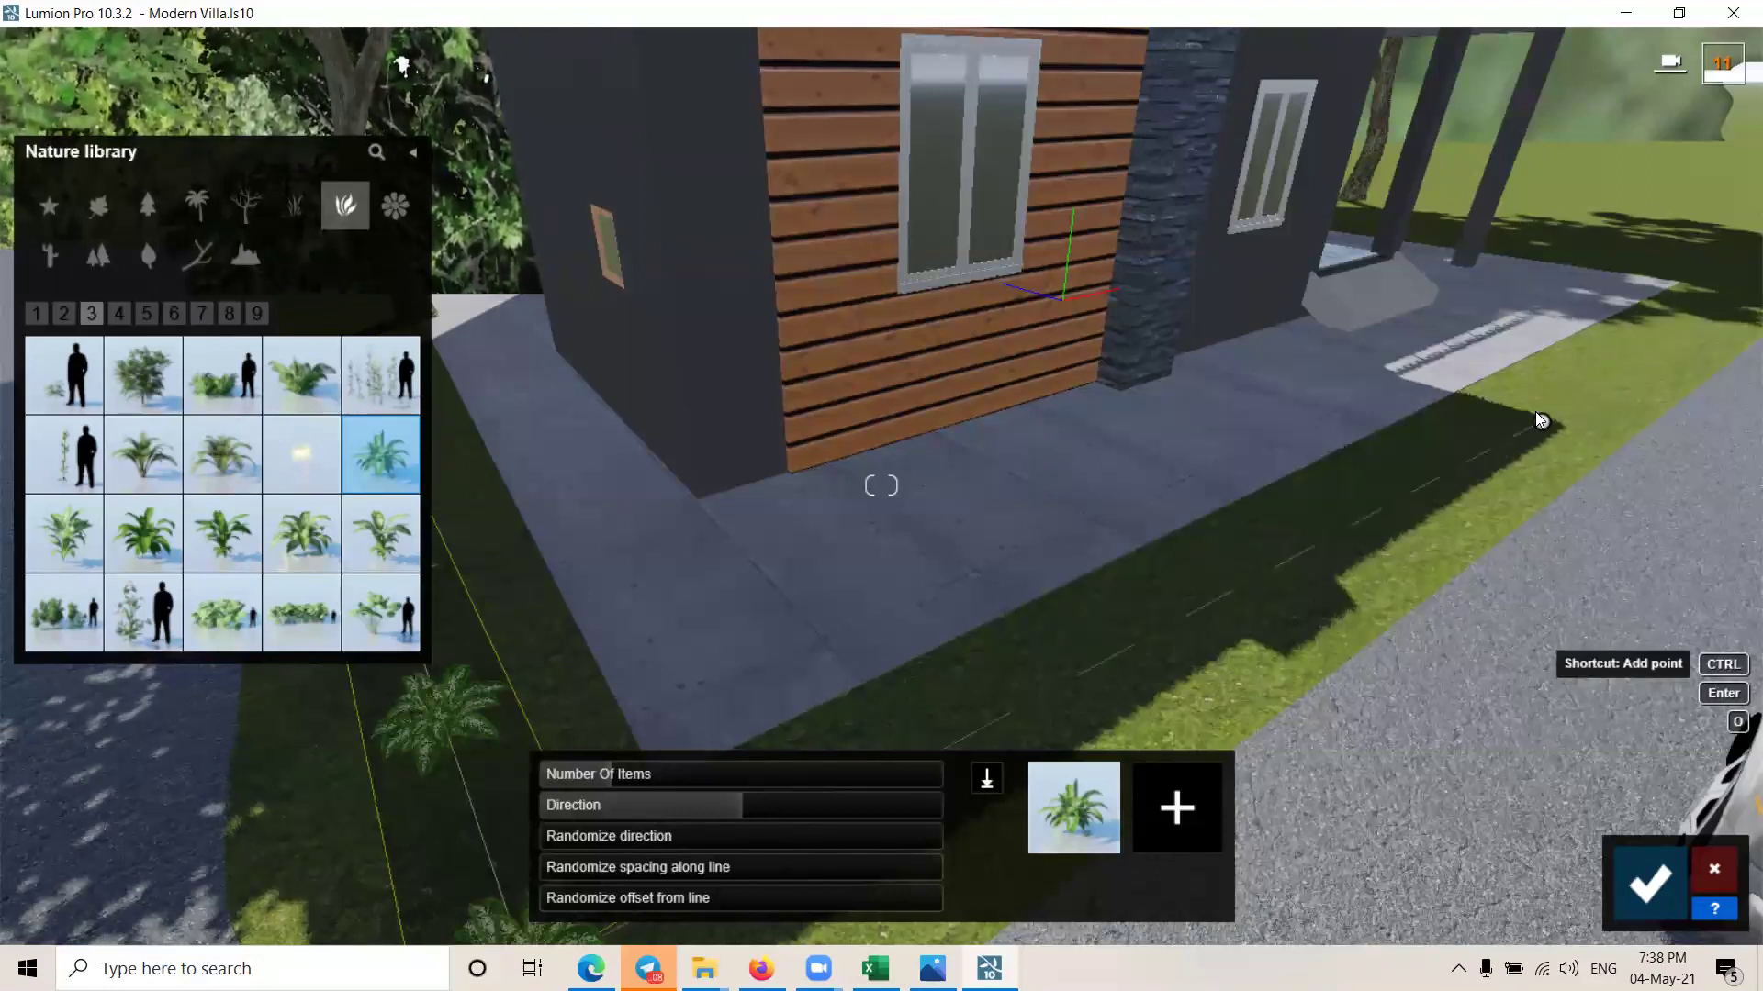
ctrl+click(1510, 426)
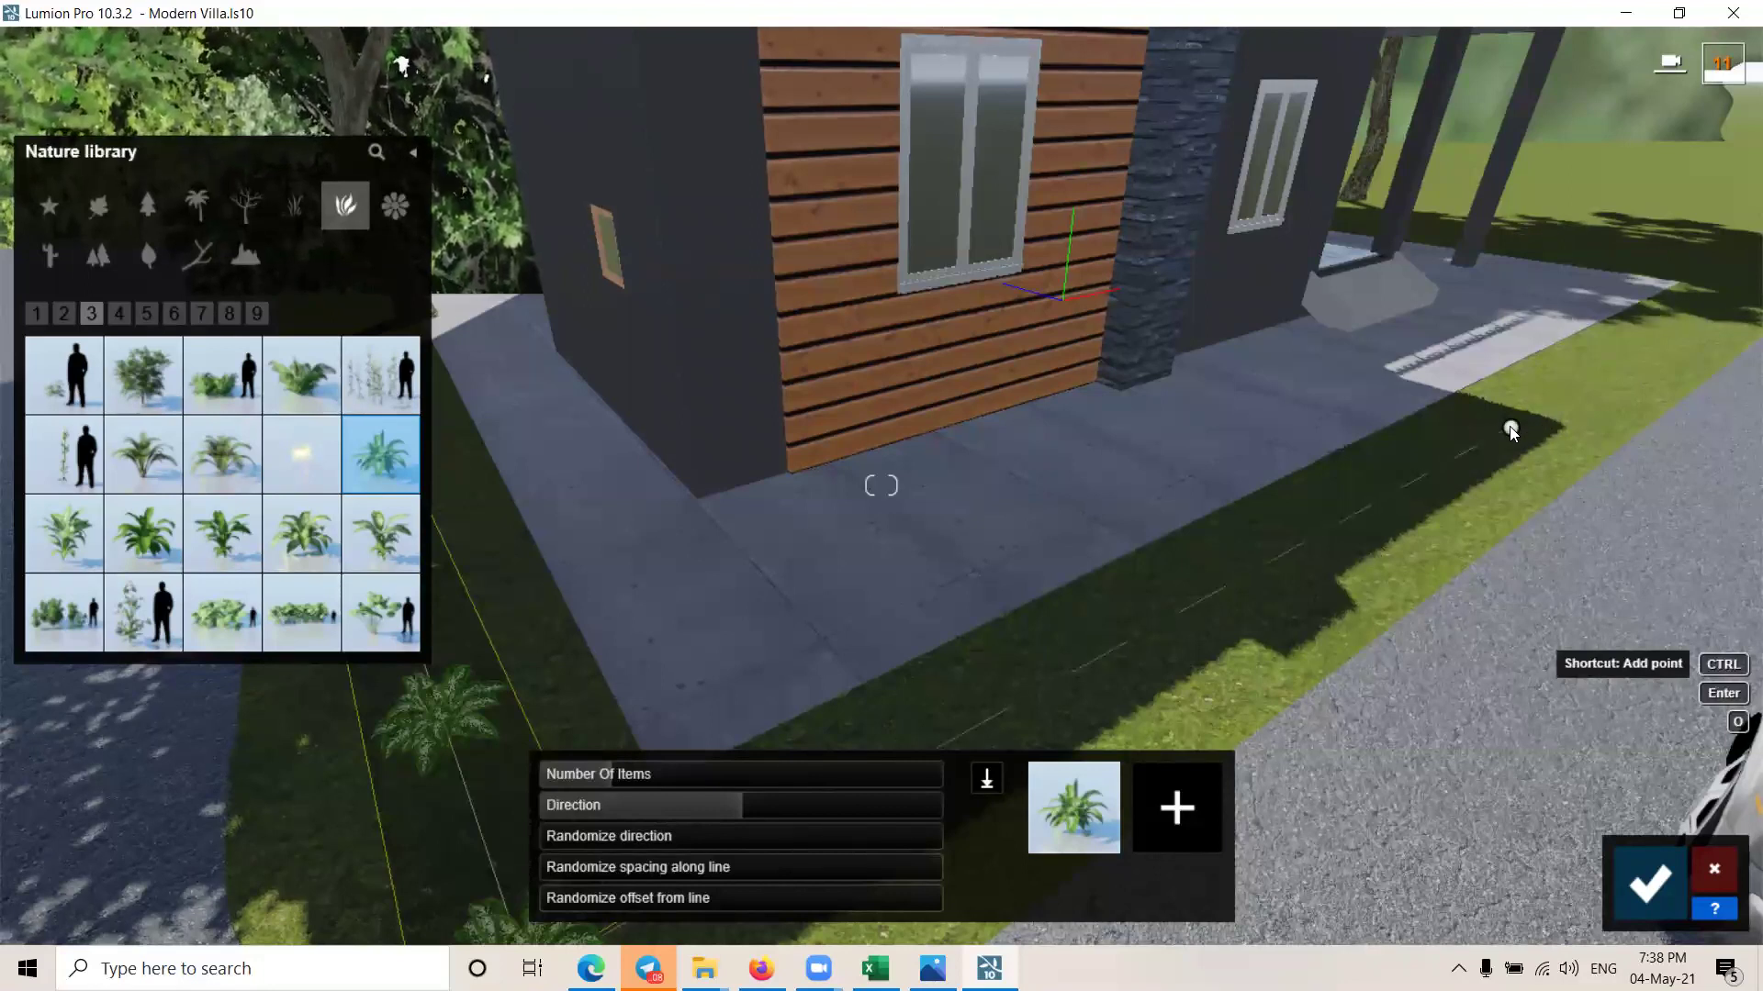
right_drag(1419, 501, 713, 542)
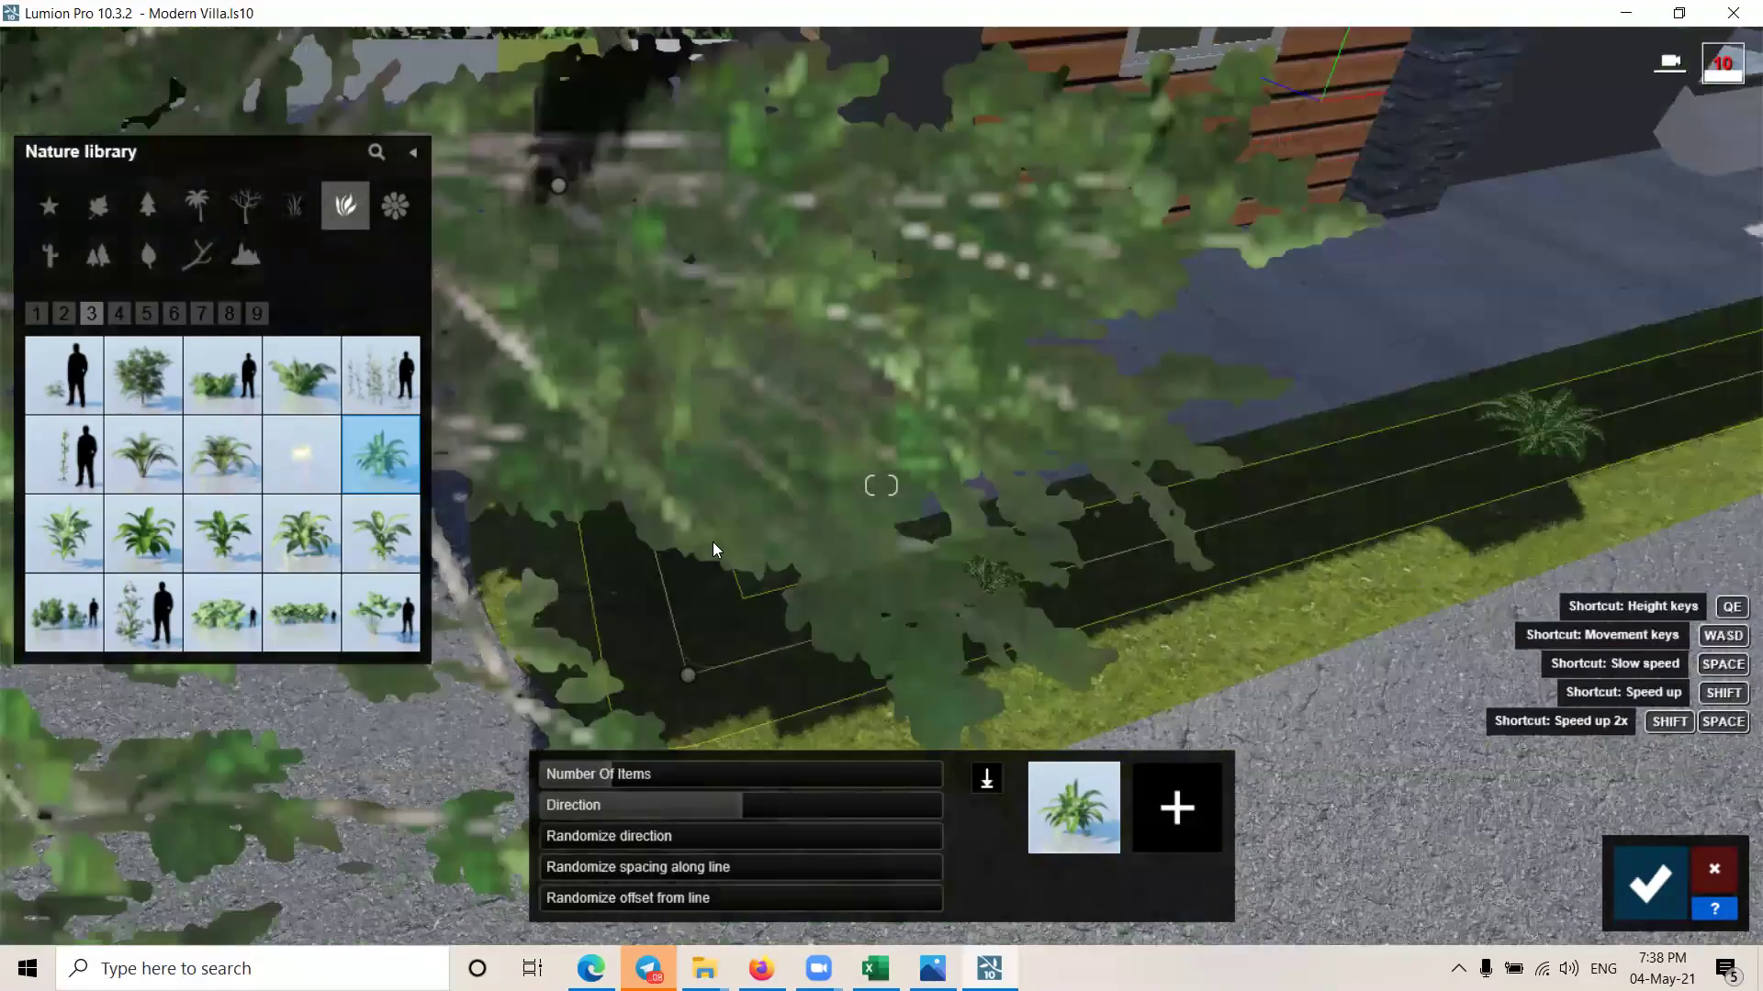
scroll(762, 560, down, 3)
Step: Round the corner to 40% smoothness, set 11 plants and randomize offset to 0.9
shift+drag(762, 560, 775, 617)
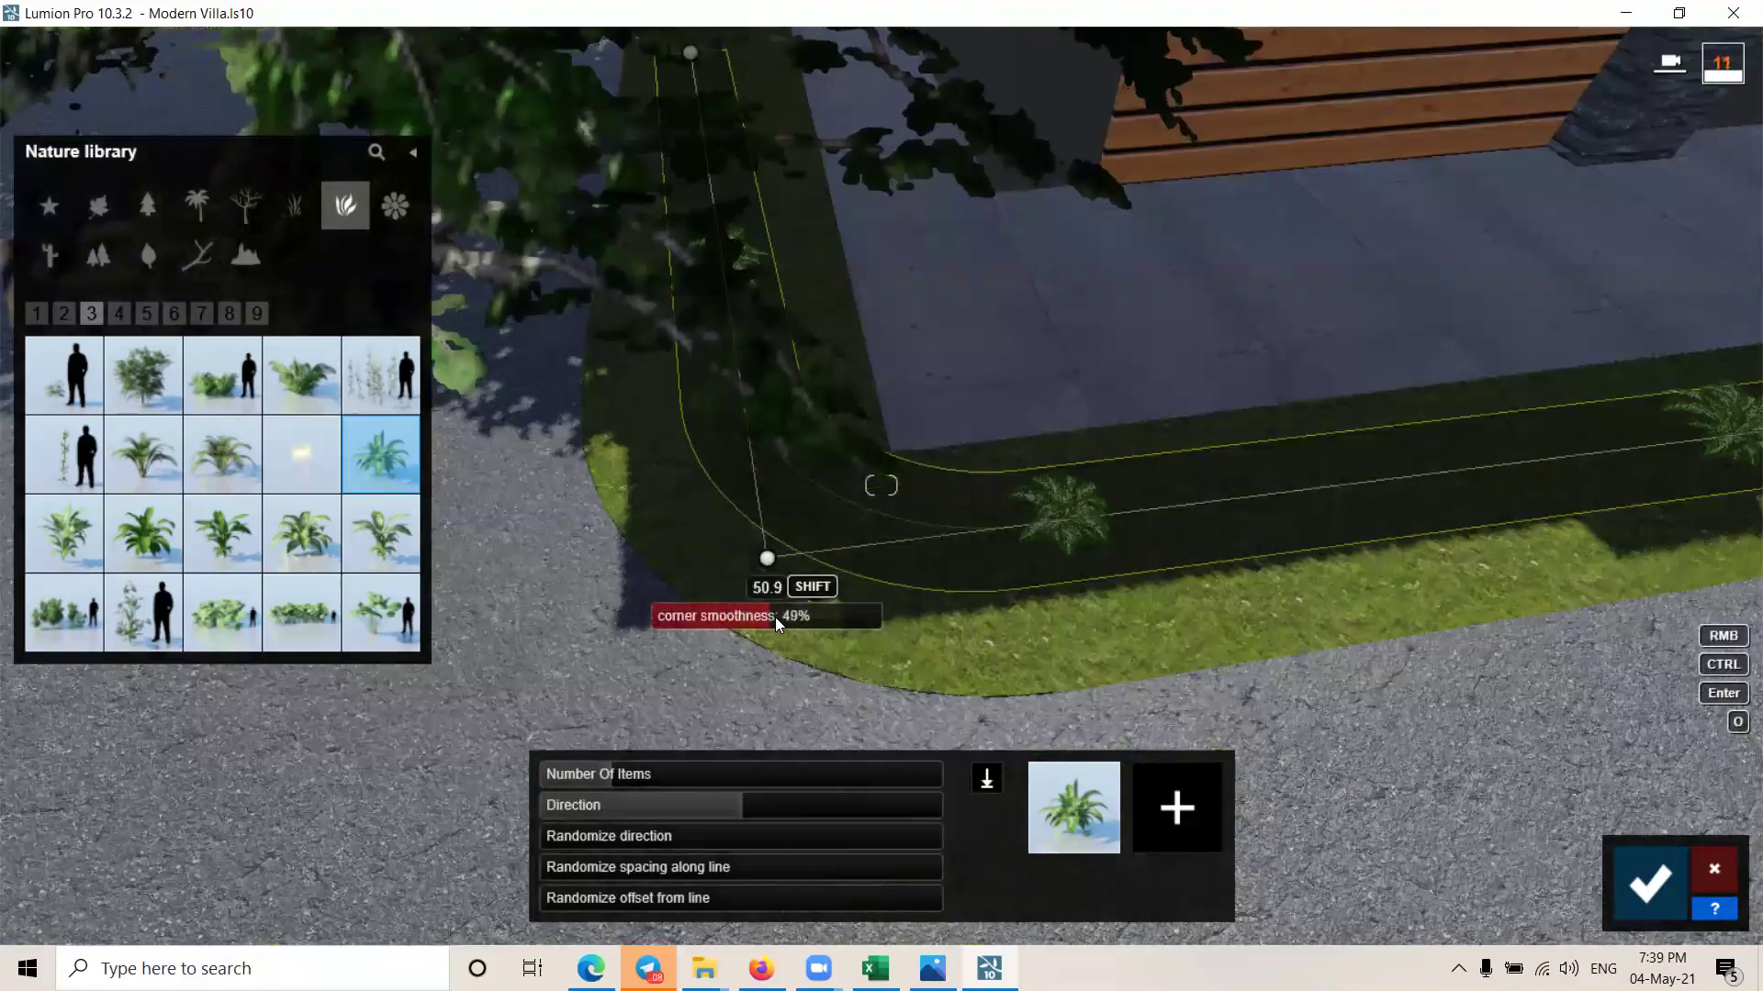
shift+drag(775, 616, 750, 617)
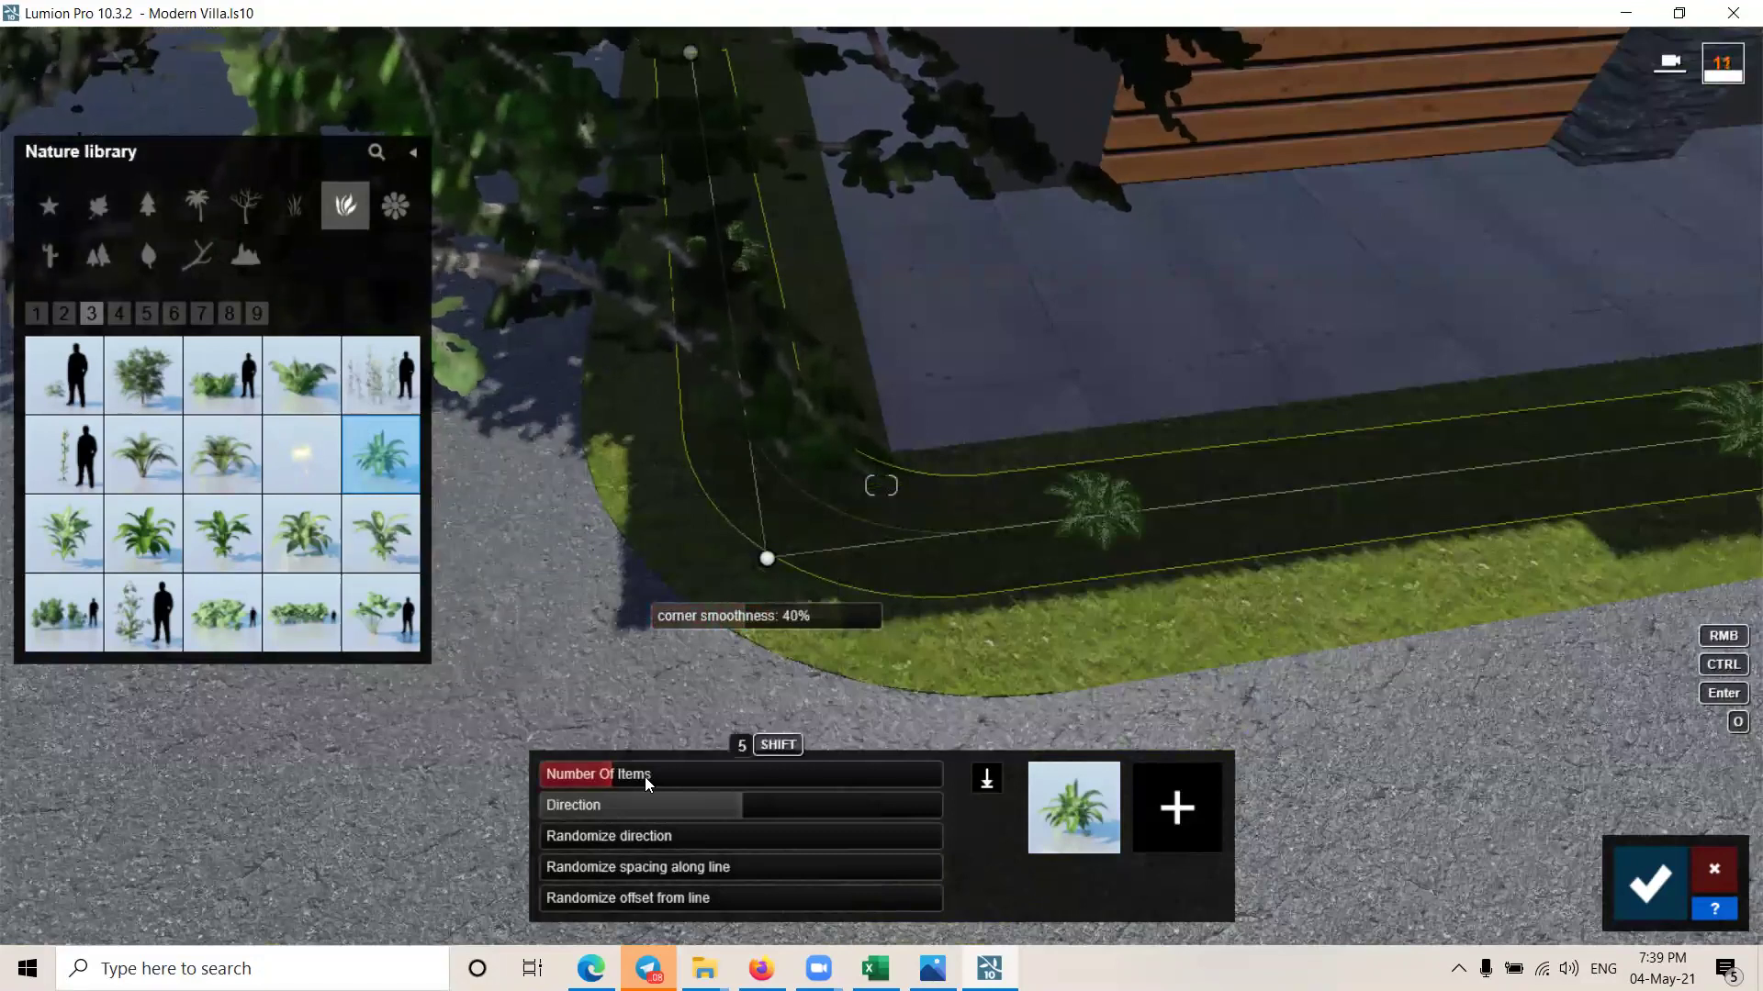
drag(645, 777, 661, 777)
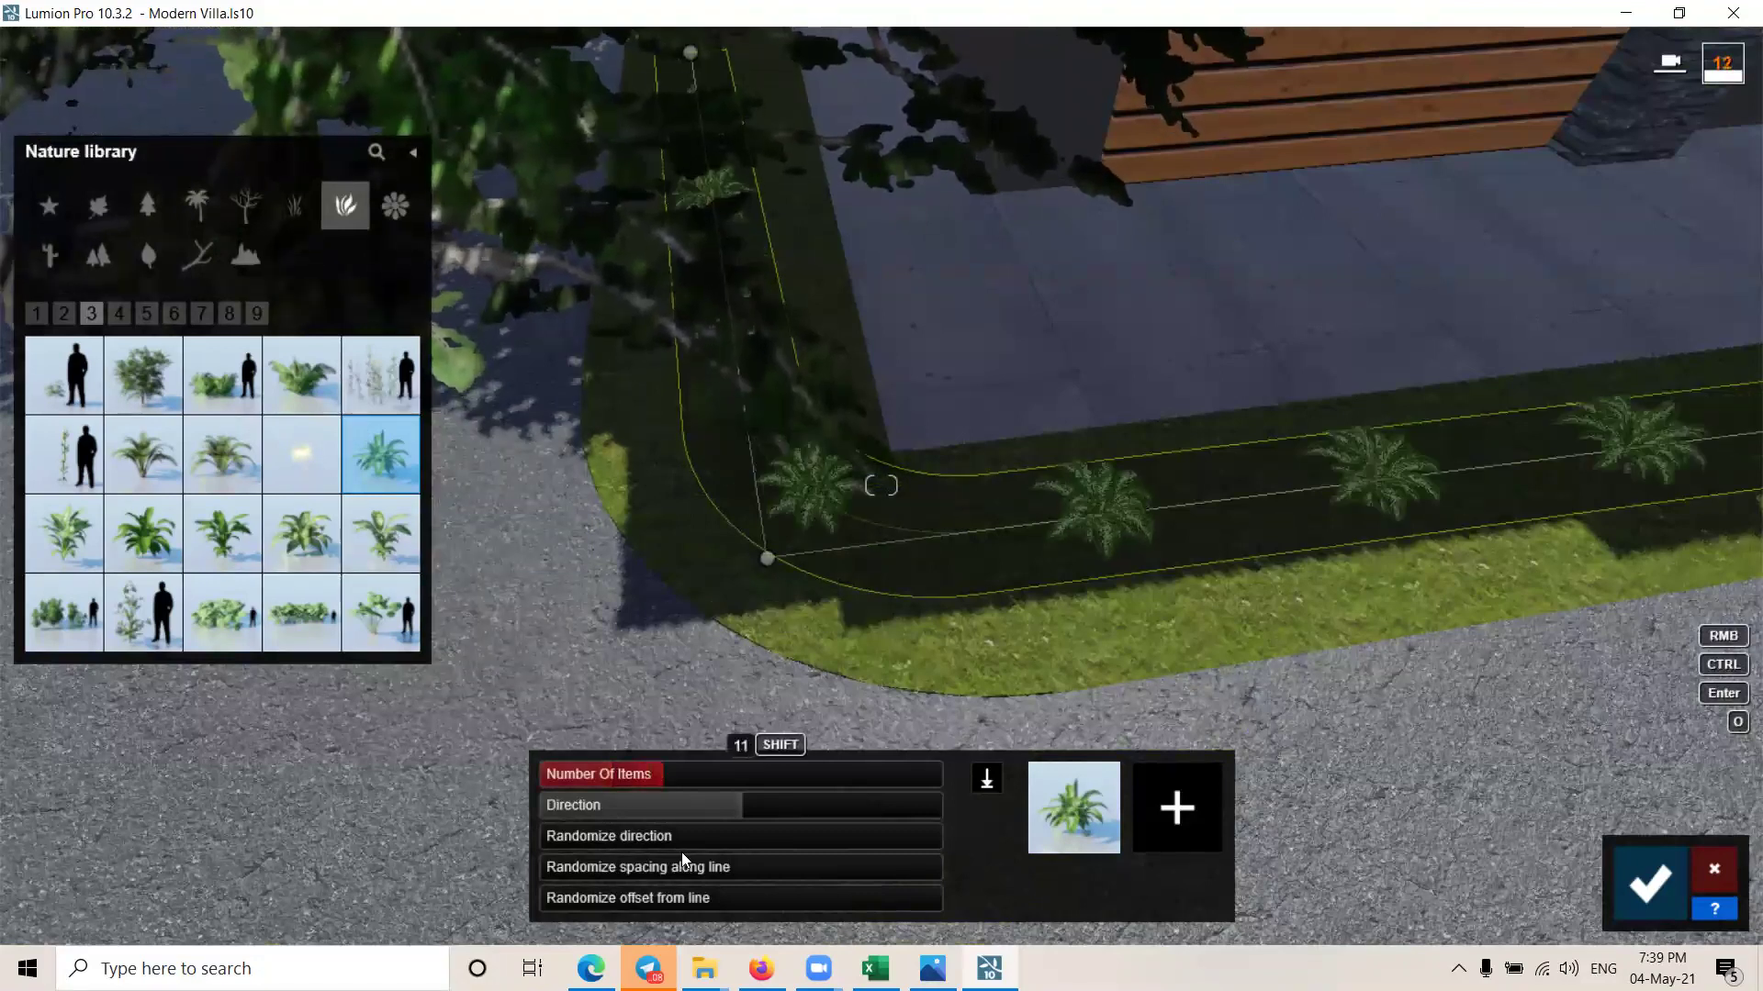
click(622, 896)
drag(622, 896, 712, 909)
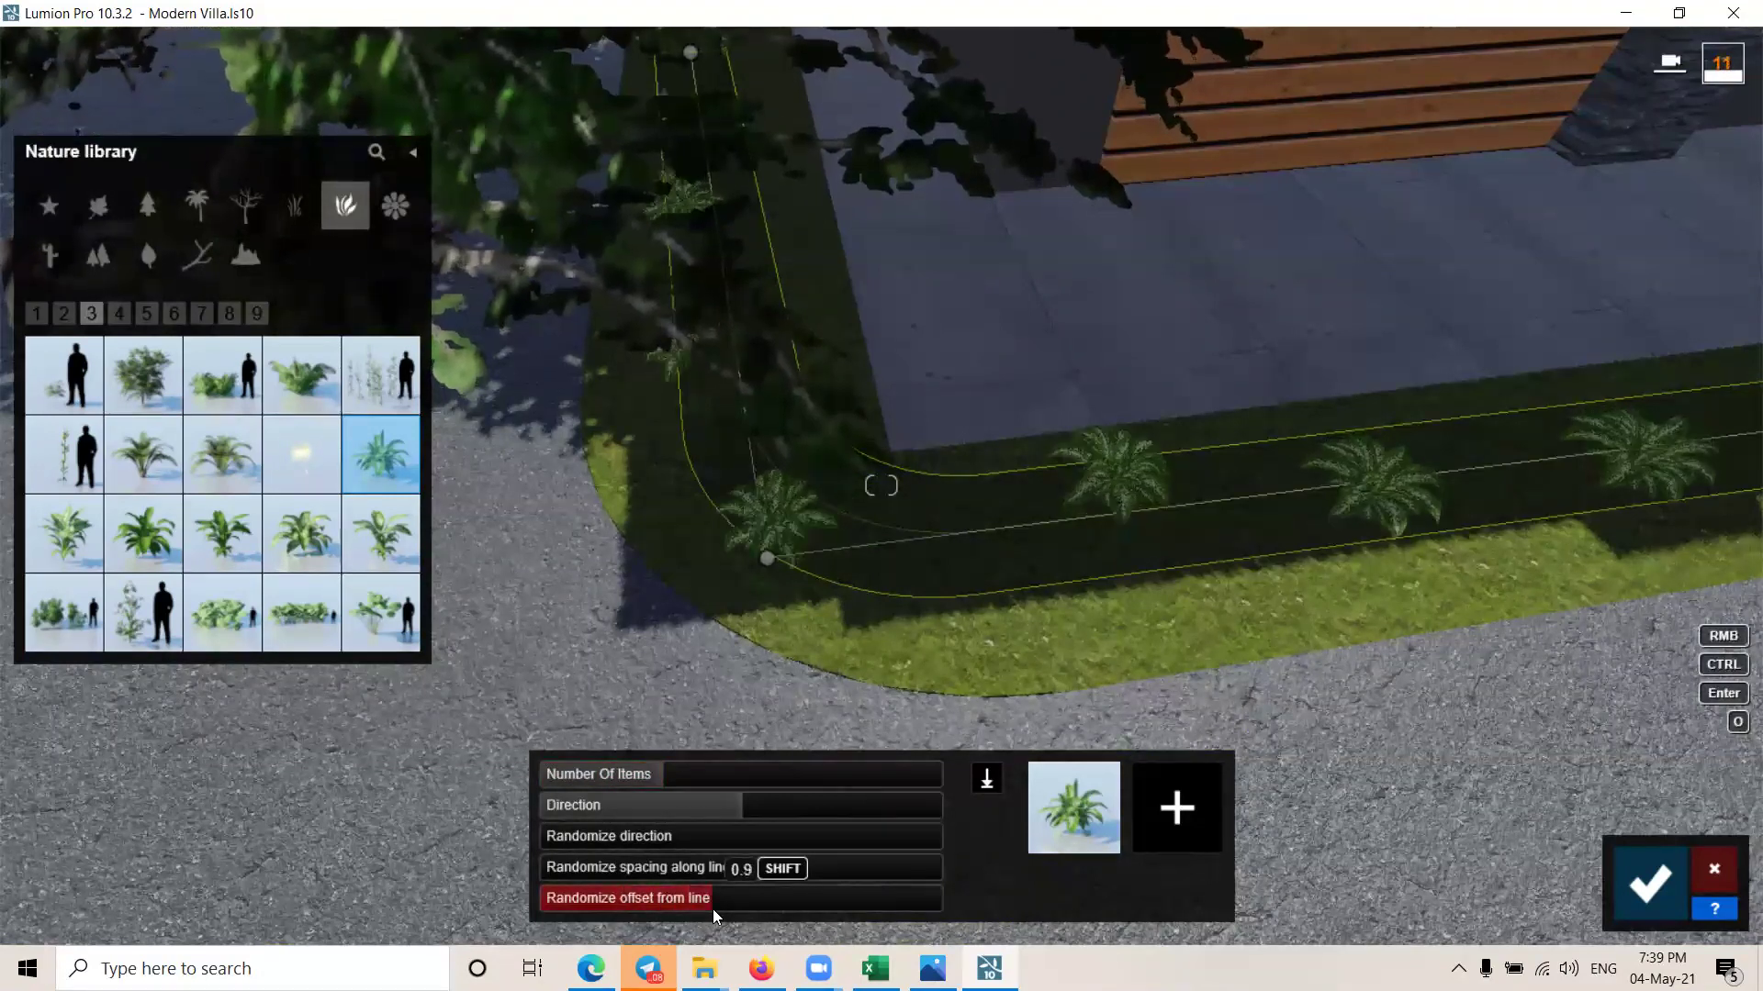
mouse_move(223, 453)
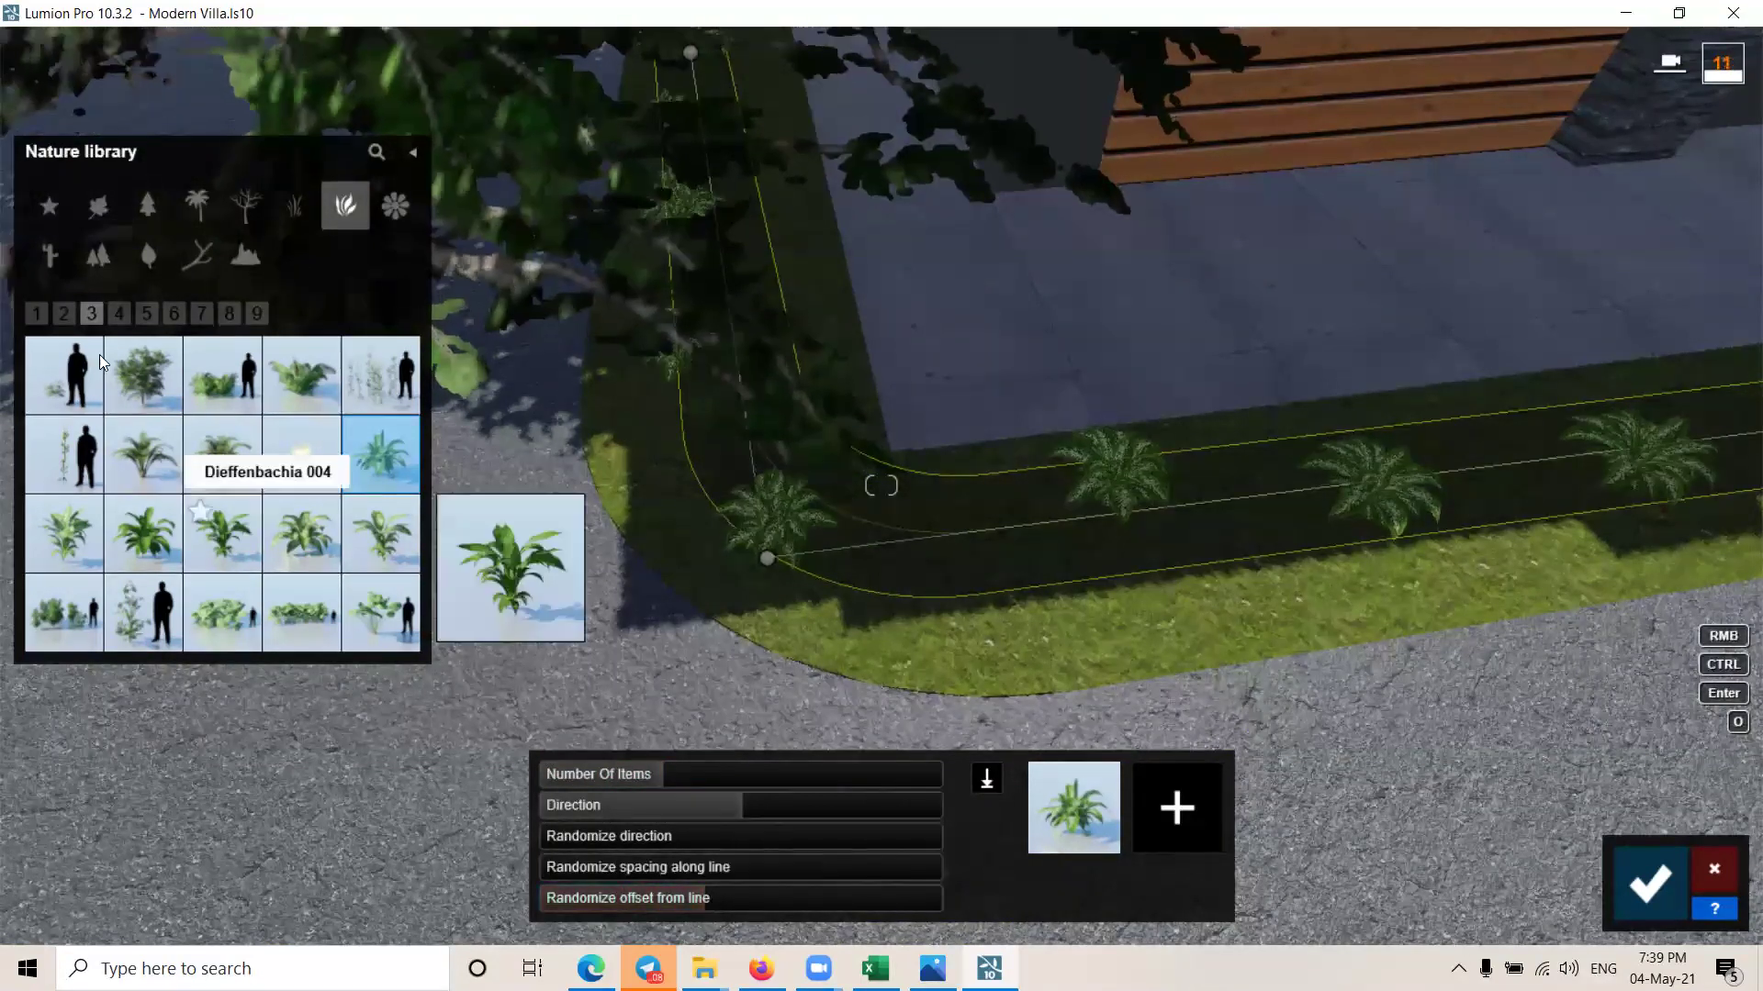
Step: Add Flax Purple, a pink daisy and African Lily Blue, raising the plant count to 51
click(125, 310)
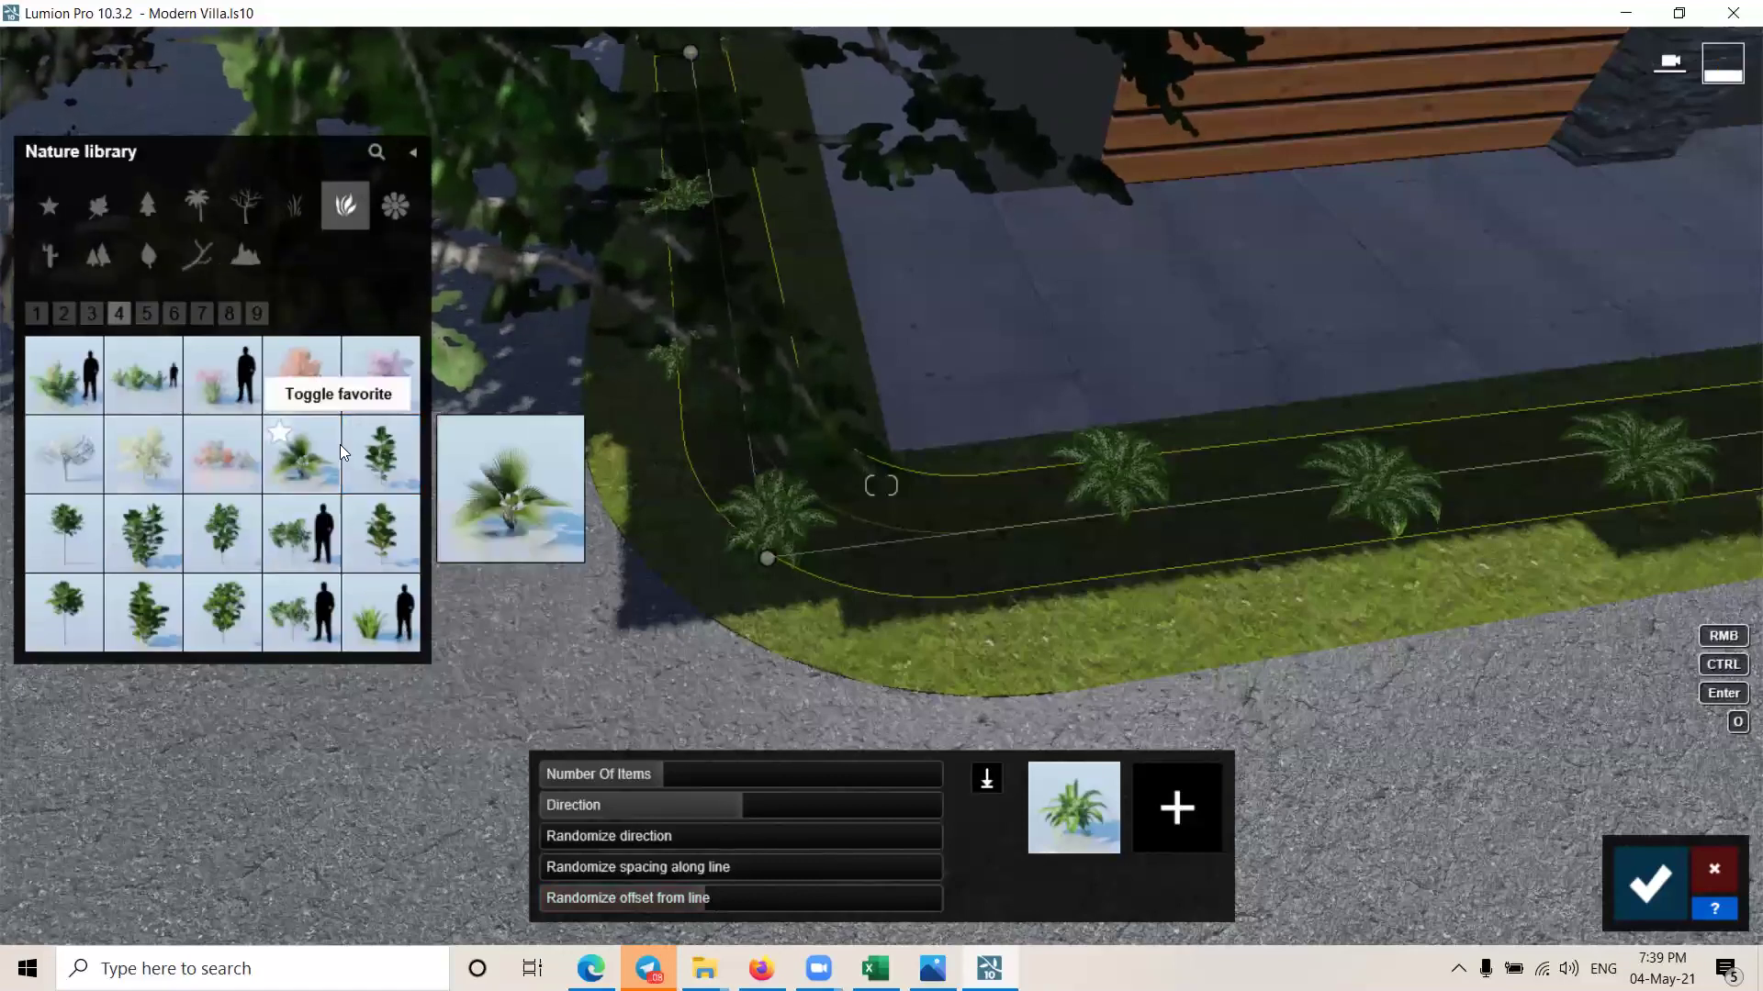
click(146, 313)
click(144, 454)
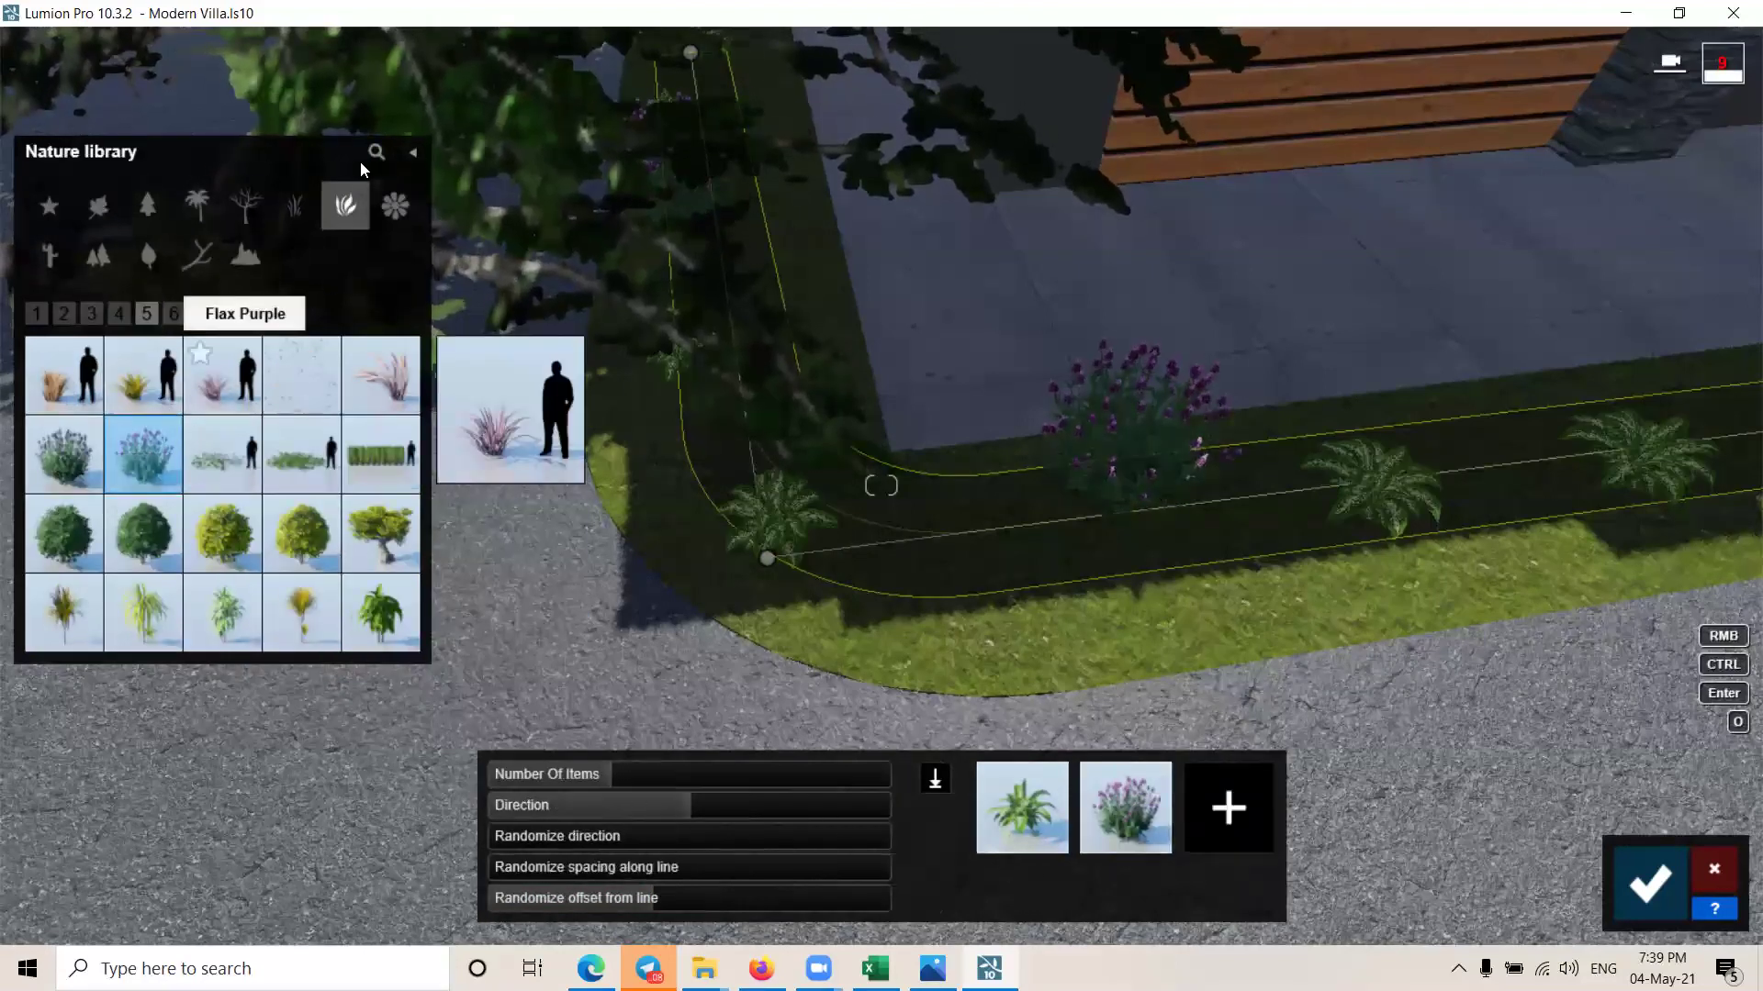
click(395, 204)
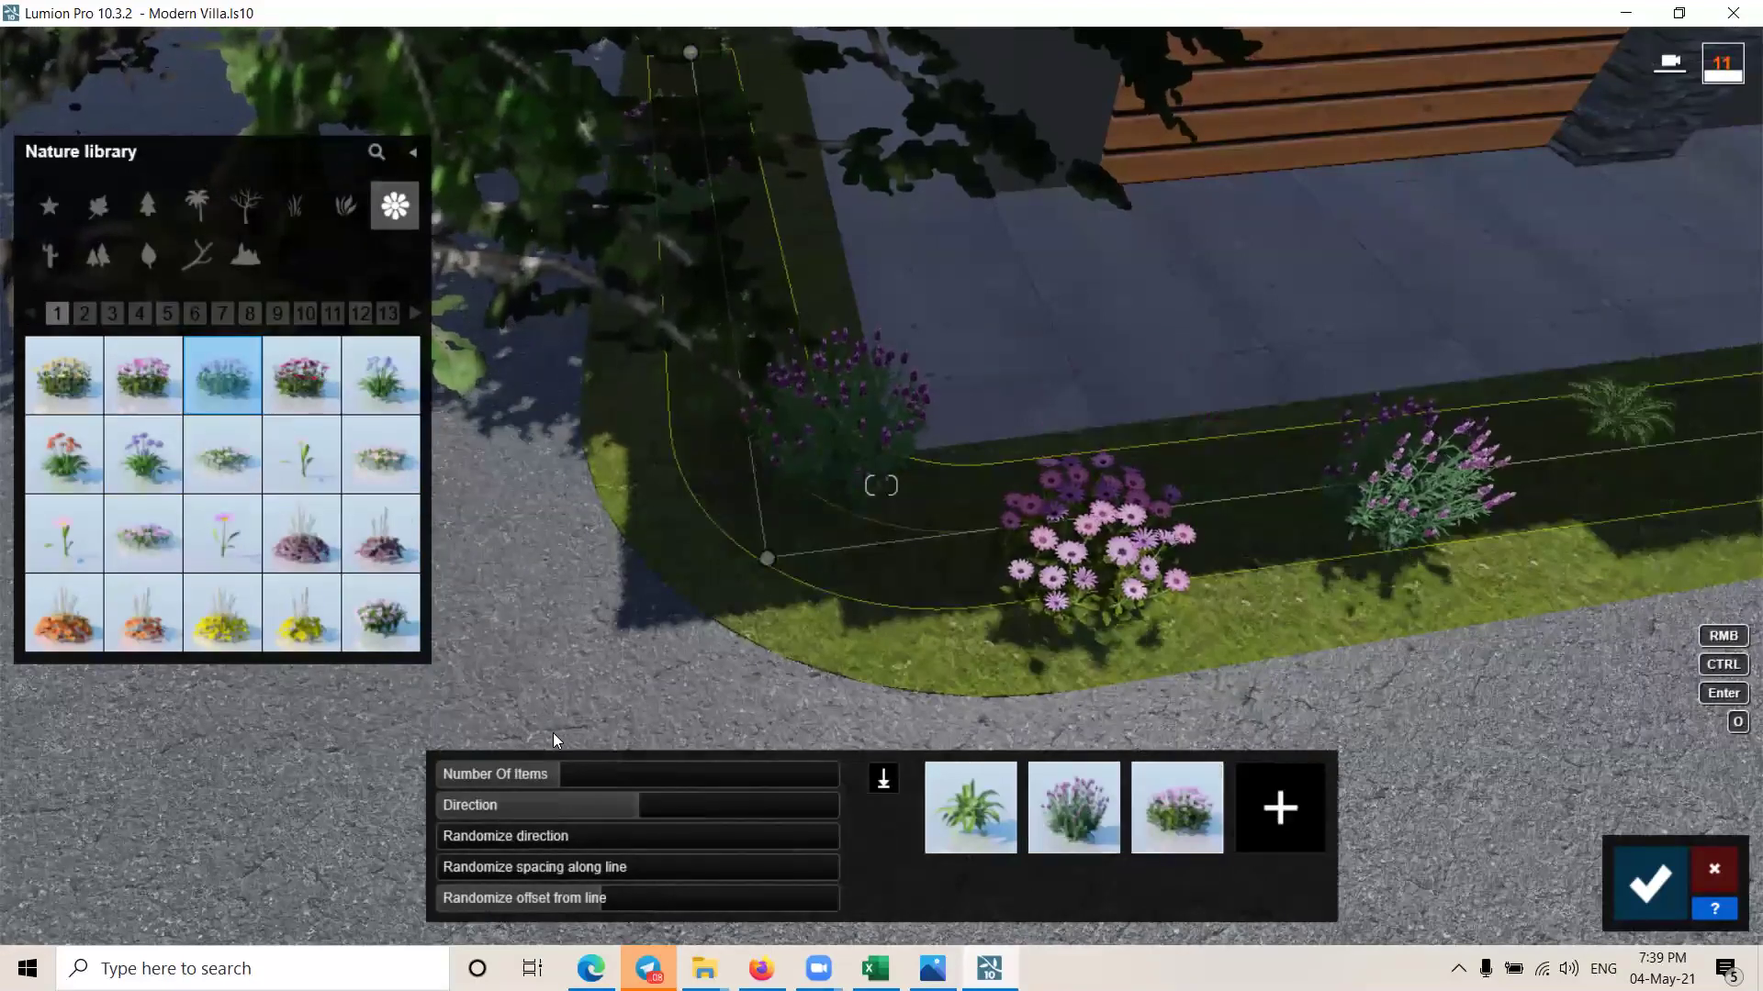
drag(619, 780, 723, 801)
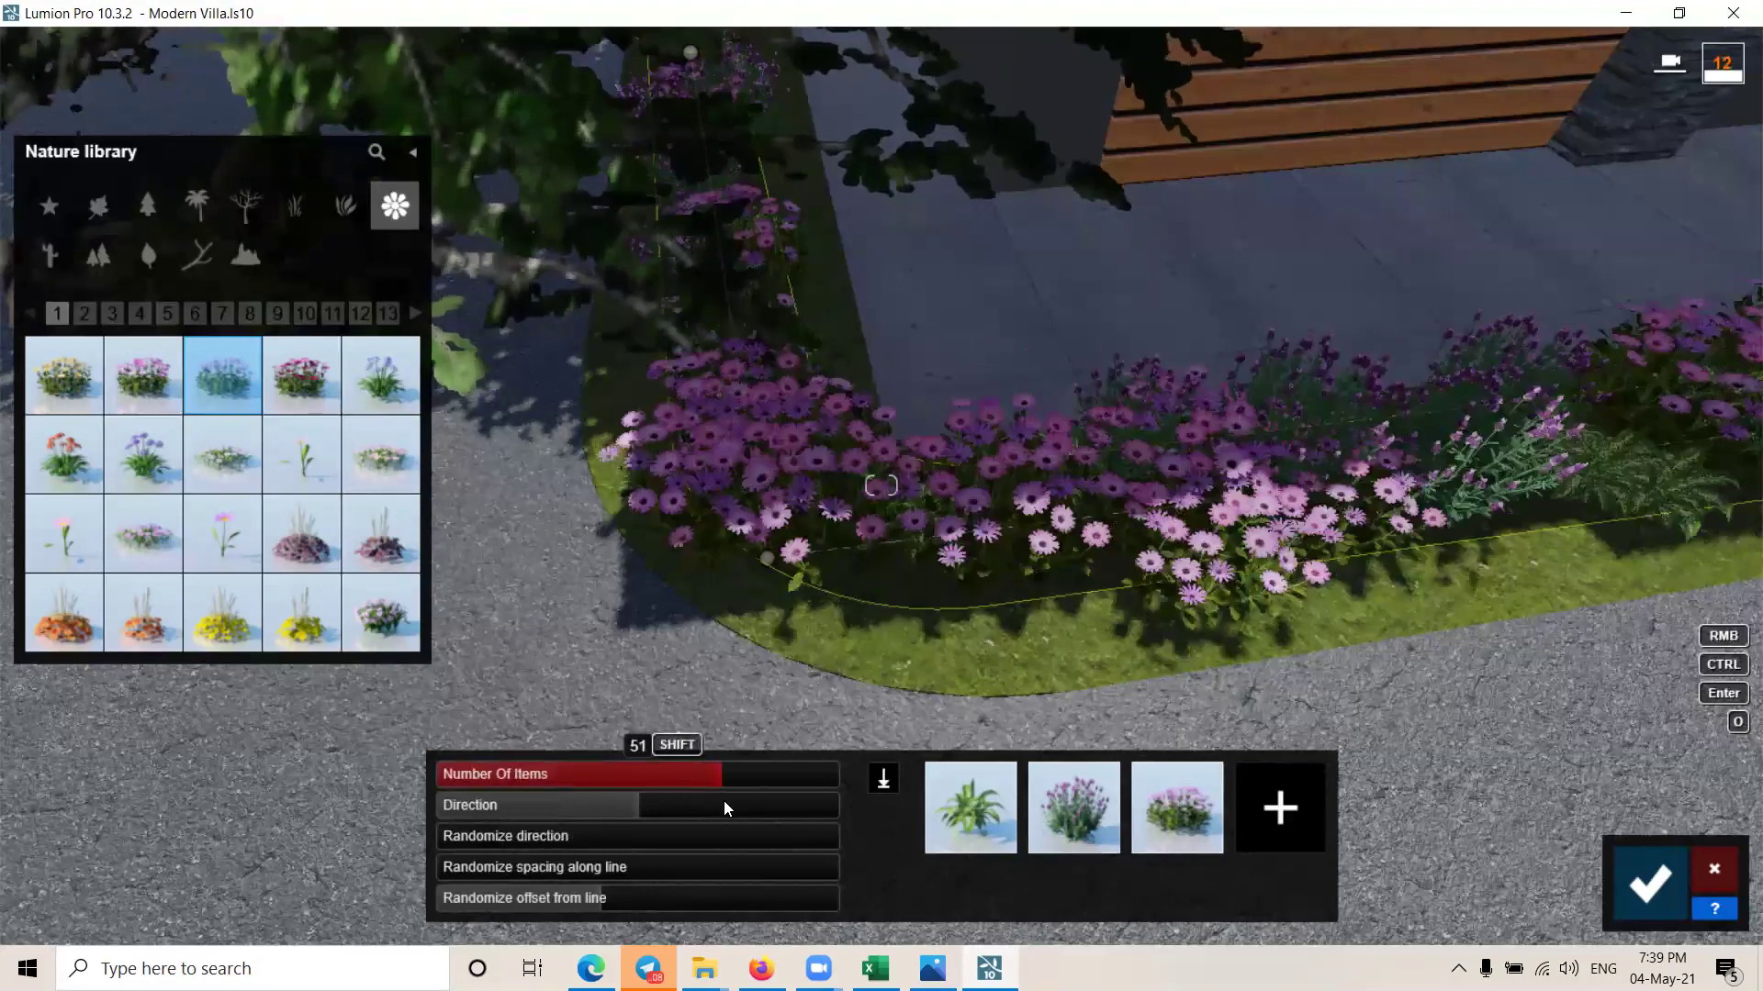
click(378, 386)
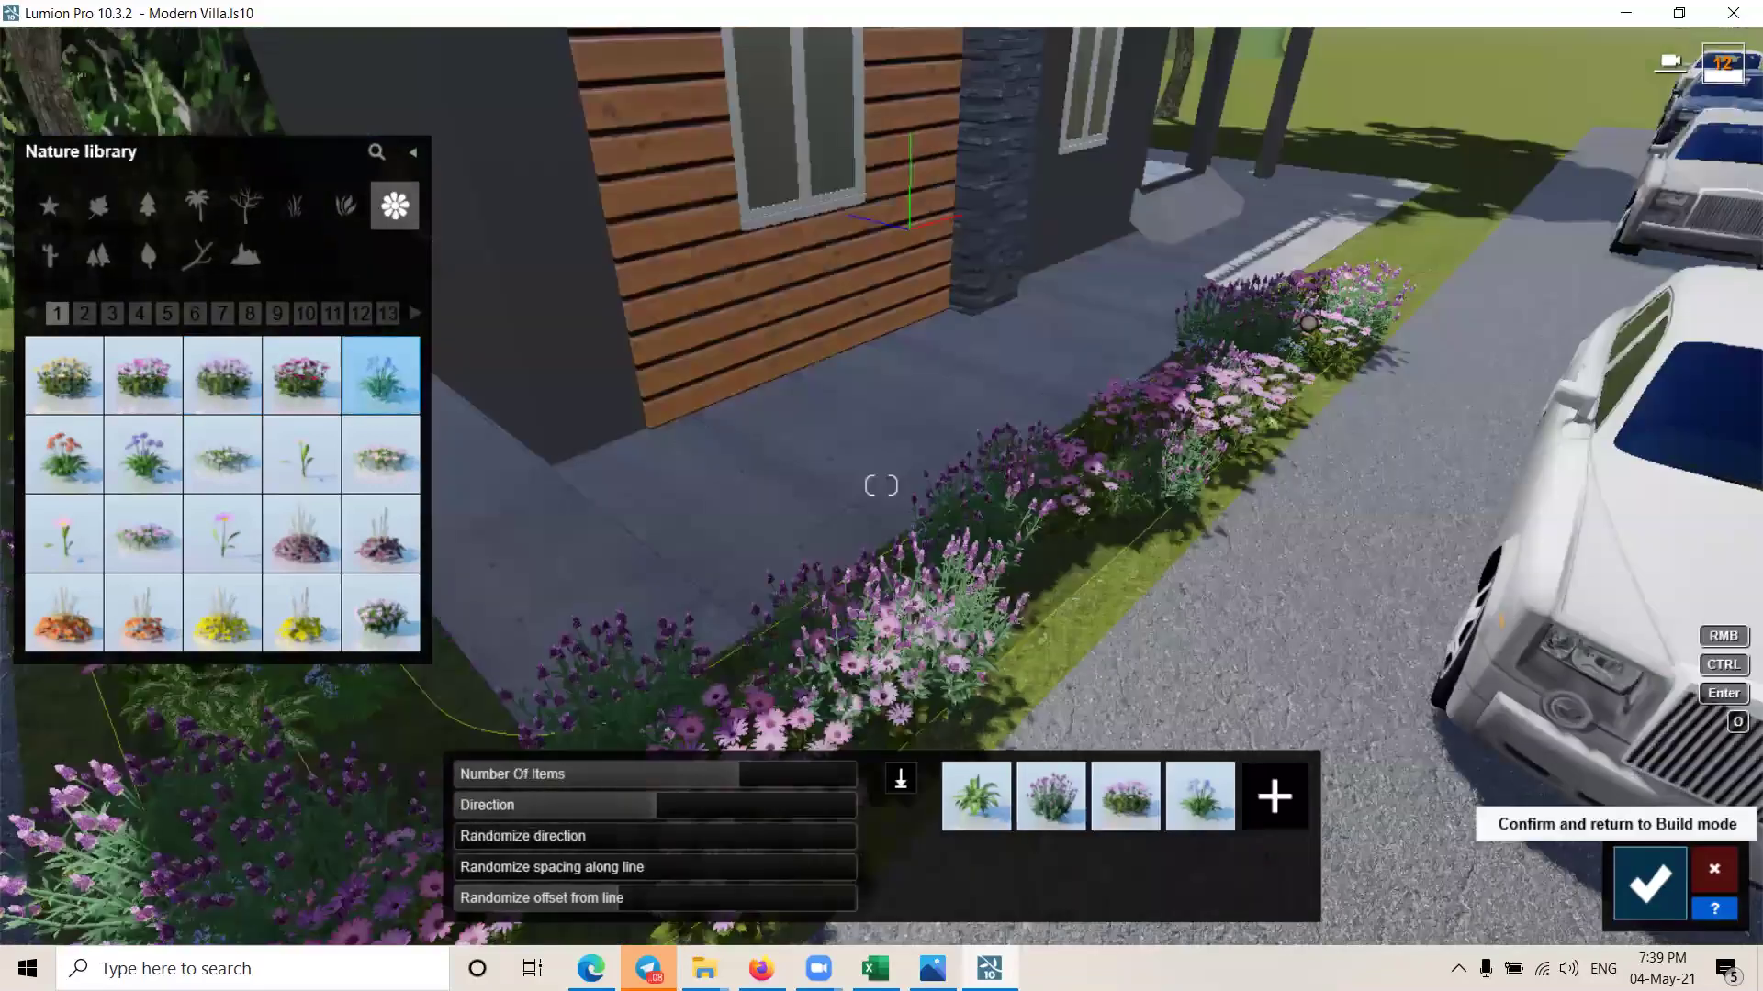
Step: Confirm the flower bed, select the villa and zoom out to view the planted edge
click(1650, 883)
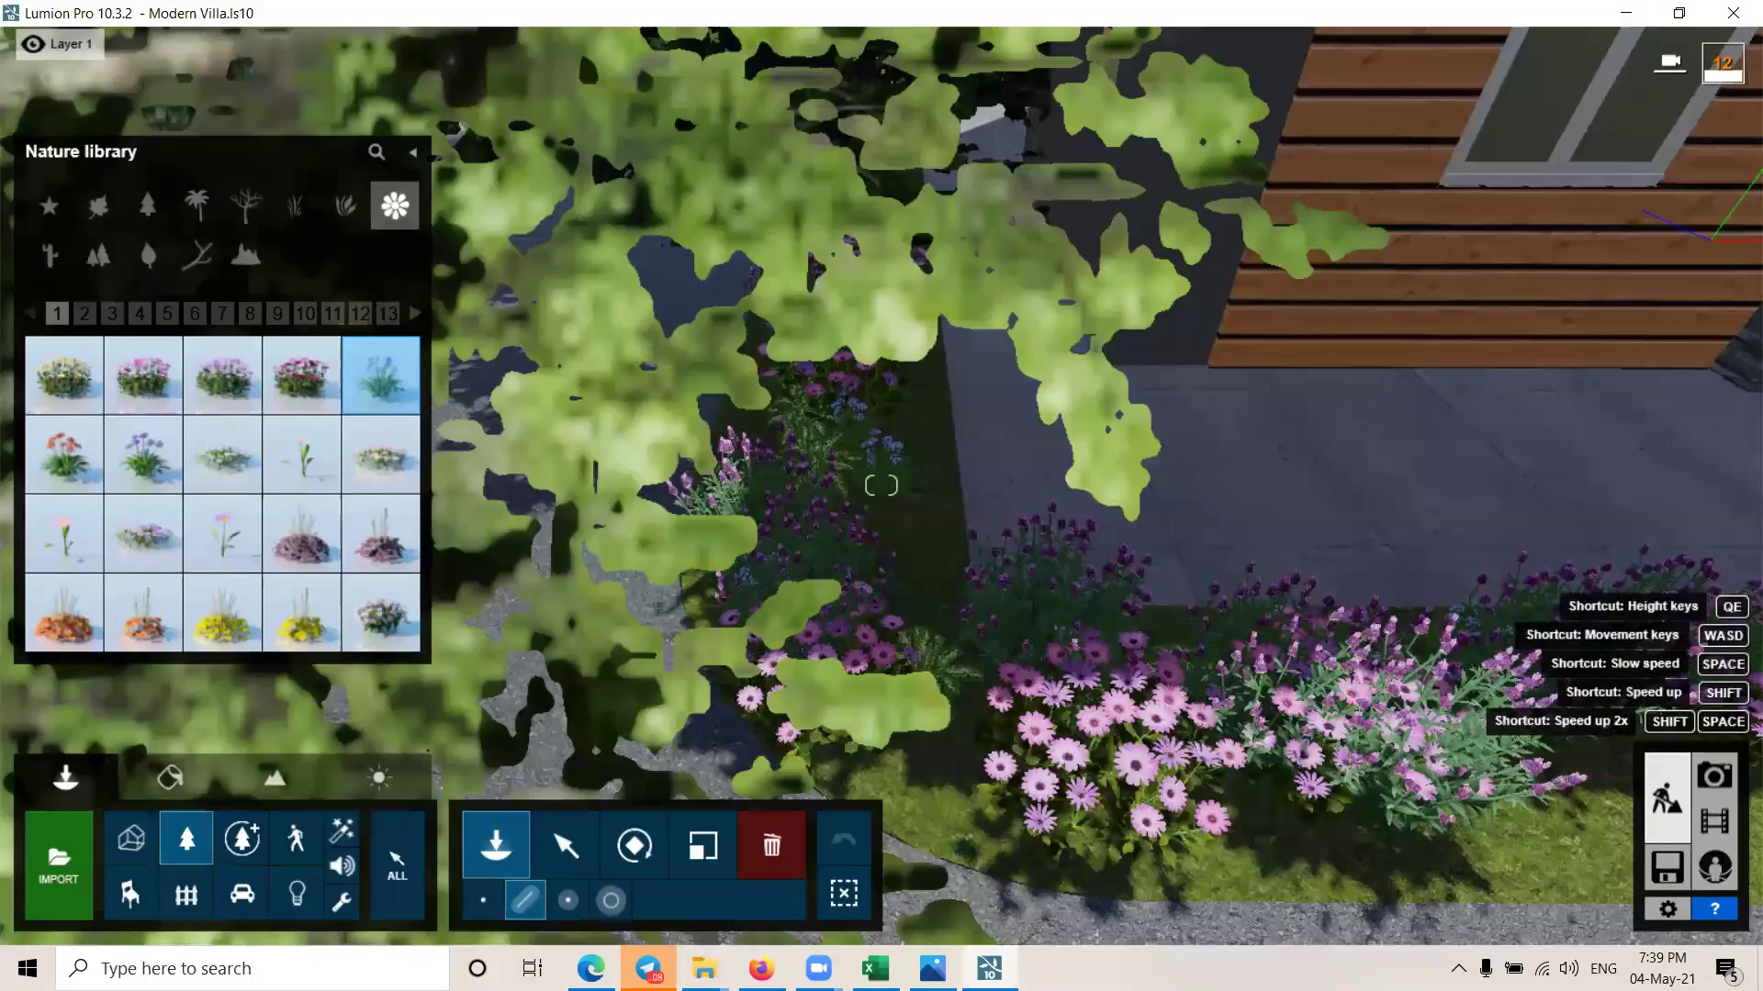
click(553, 846)
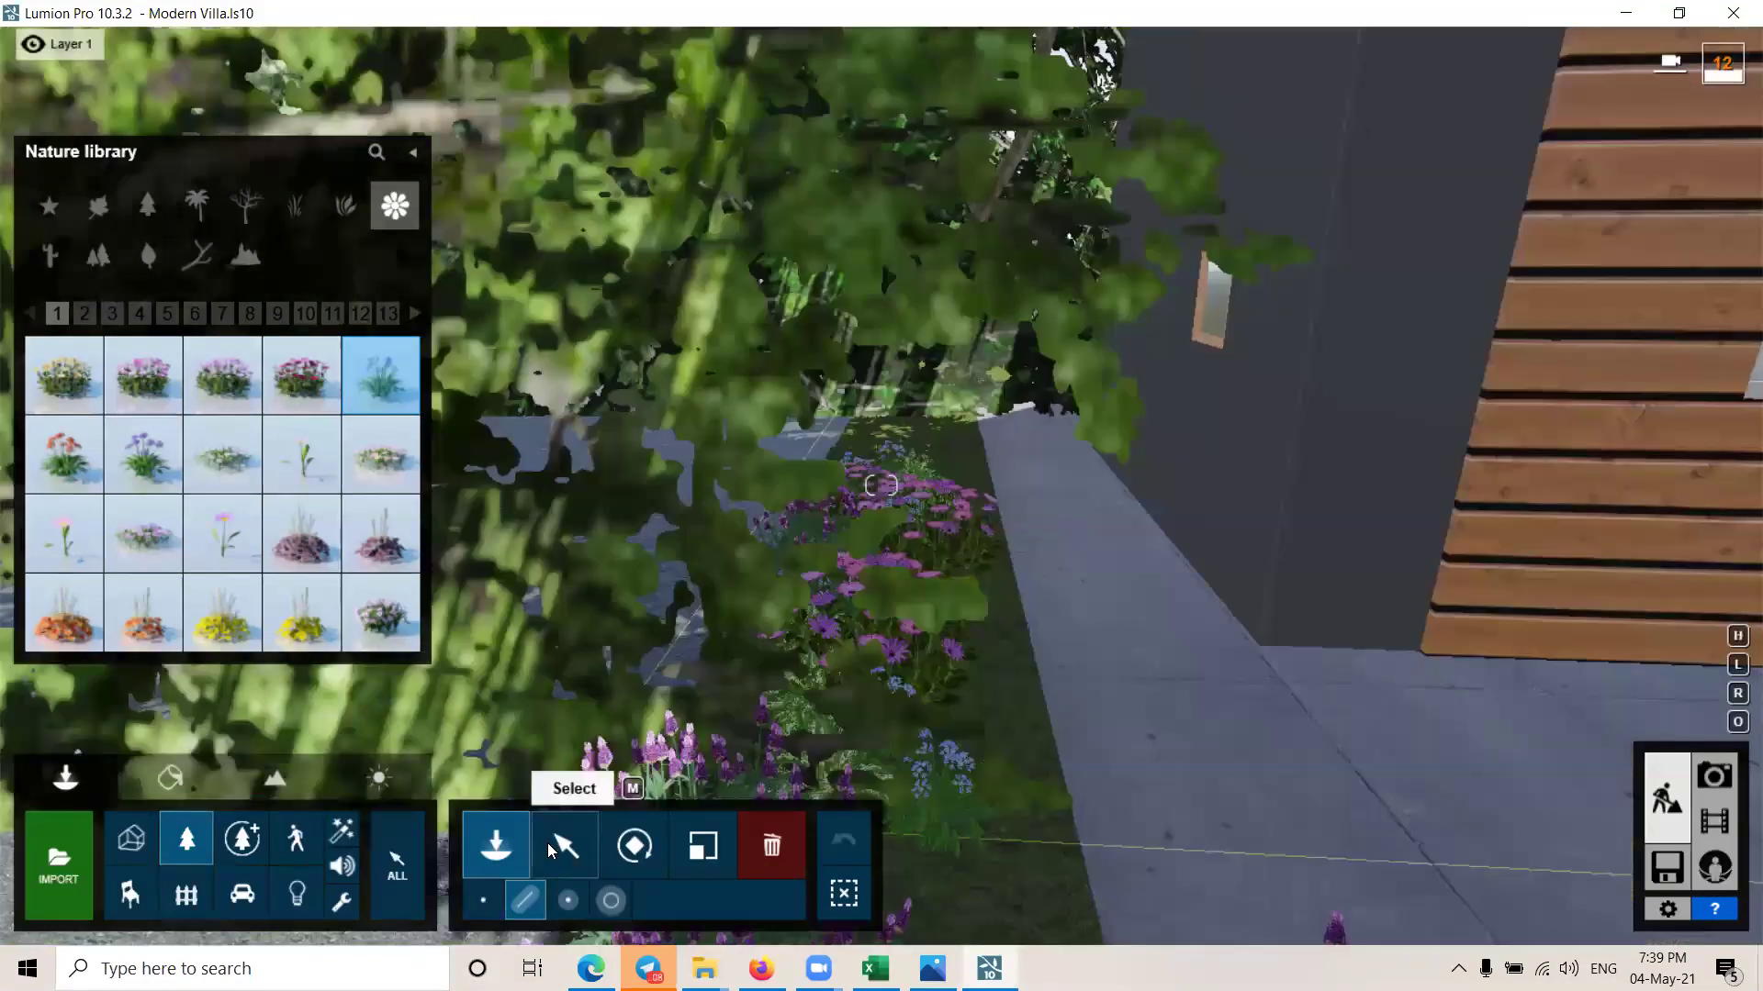
click(1207, 667)
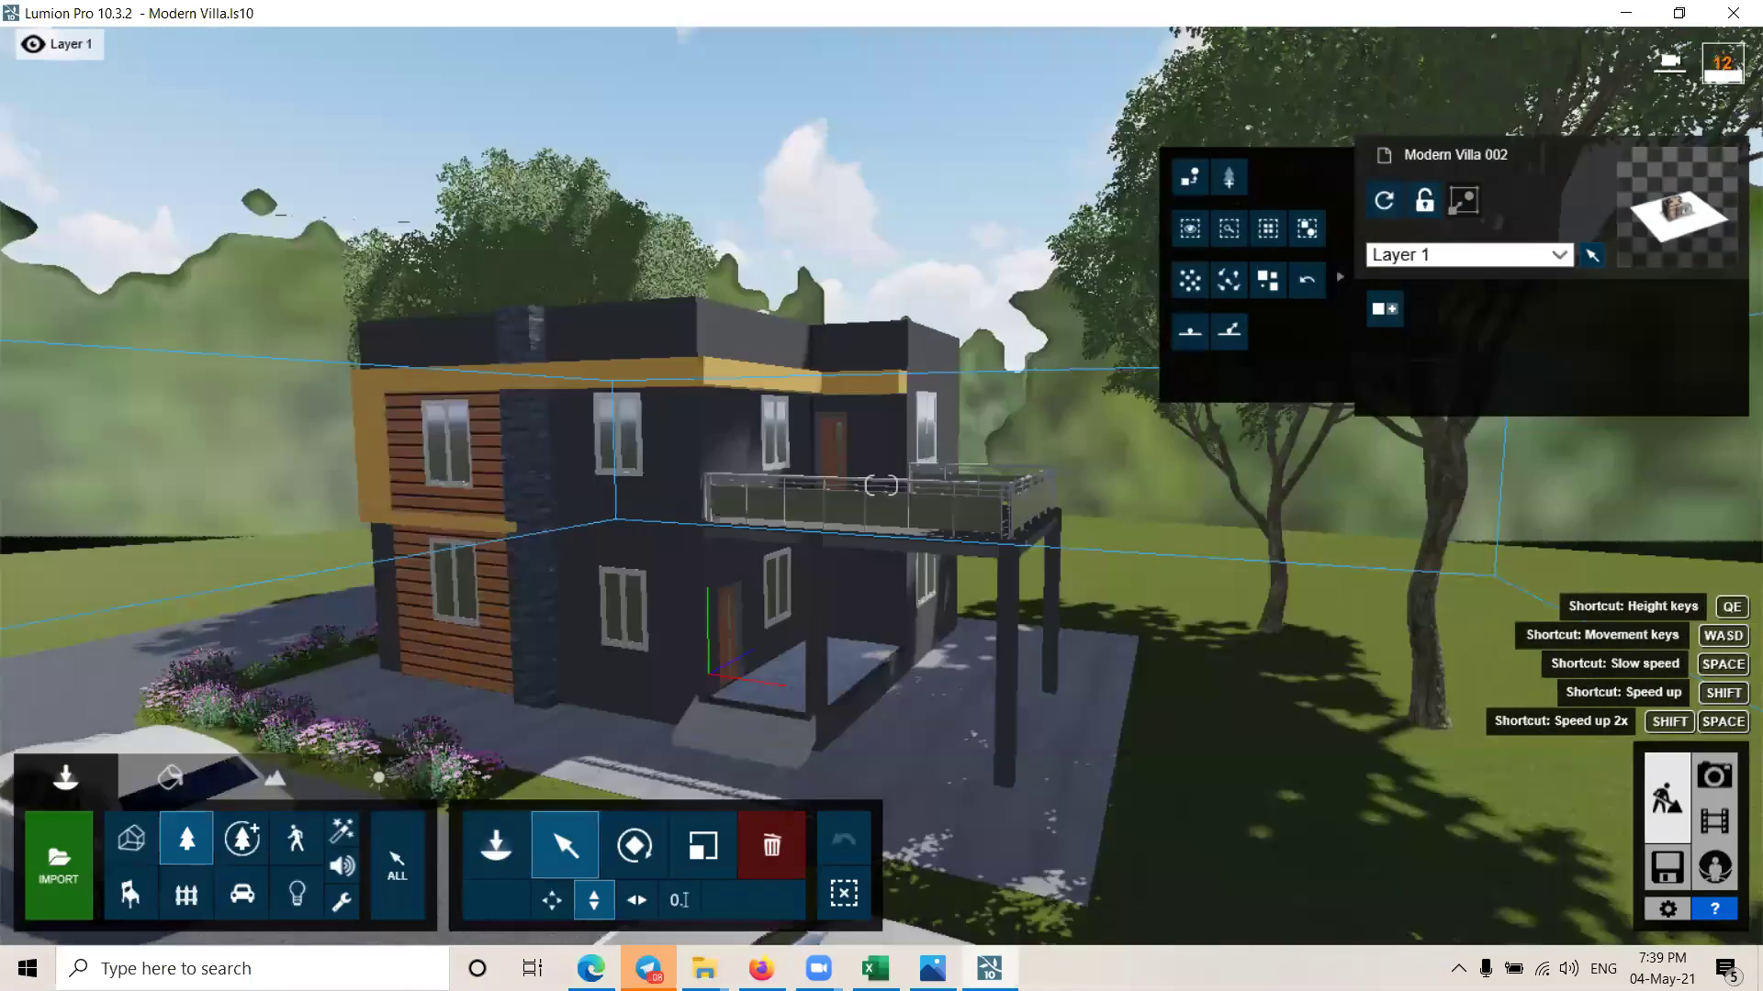
scroll(1004, 779, down, 3)
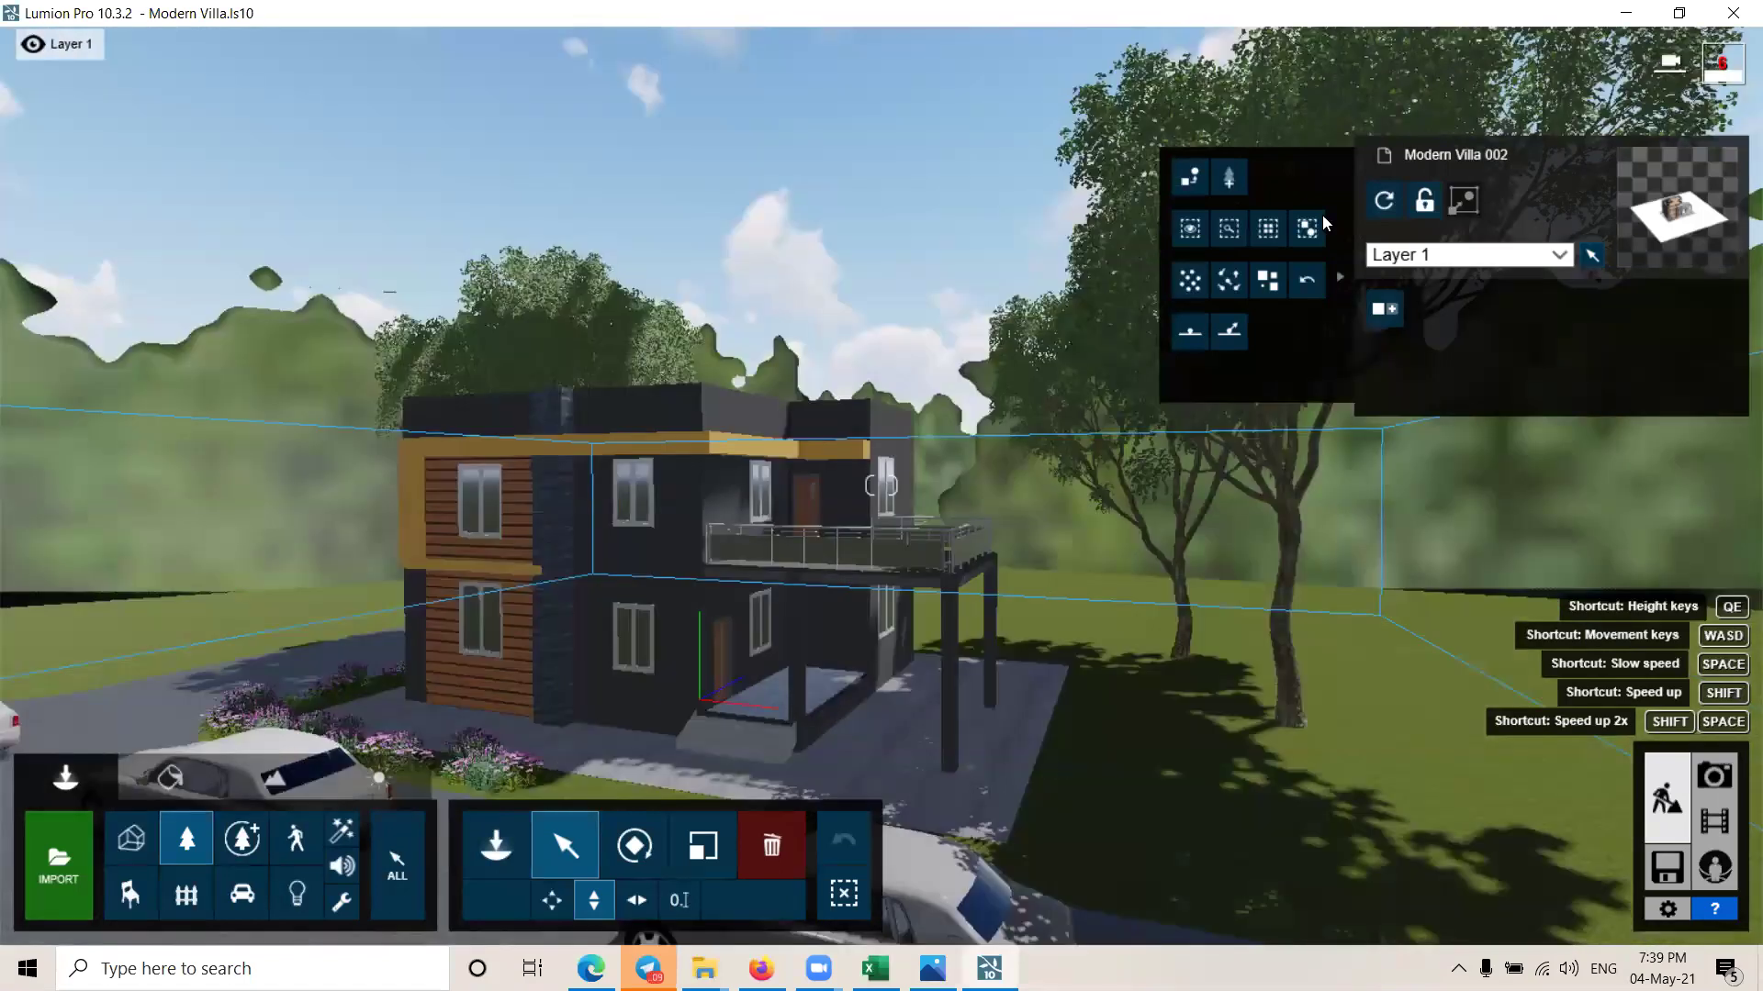